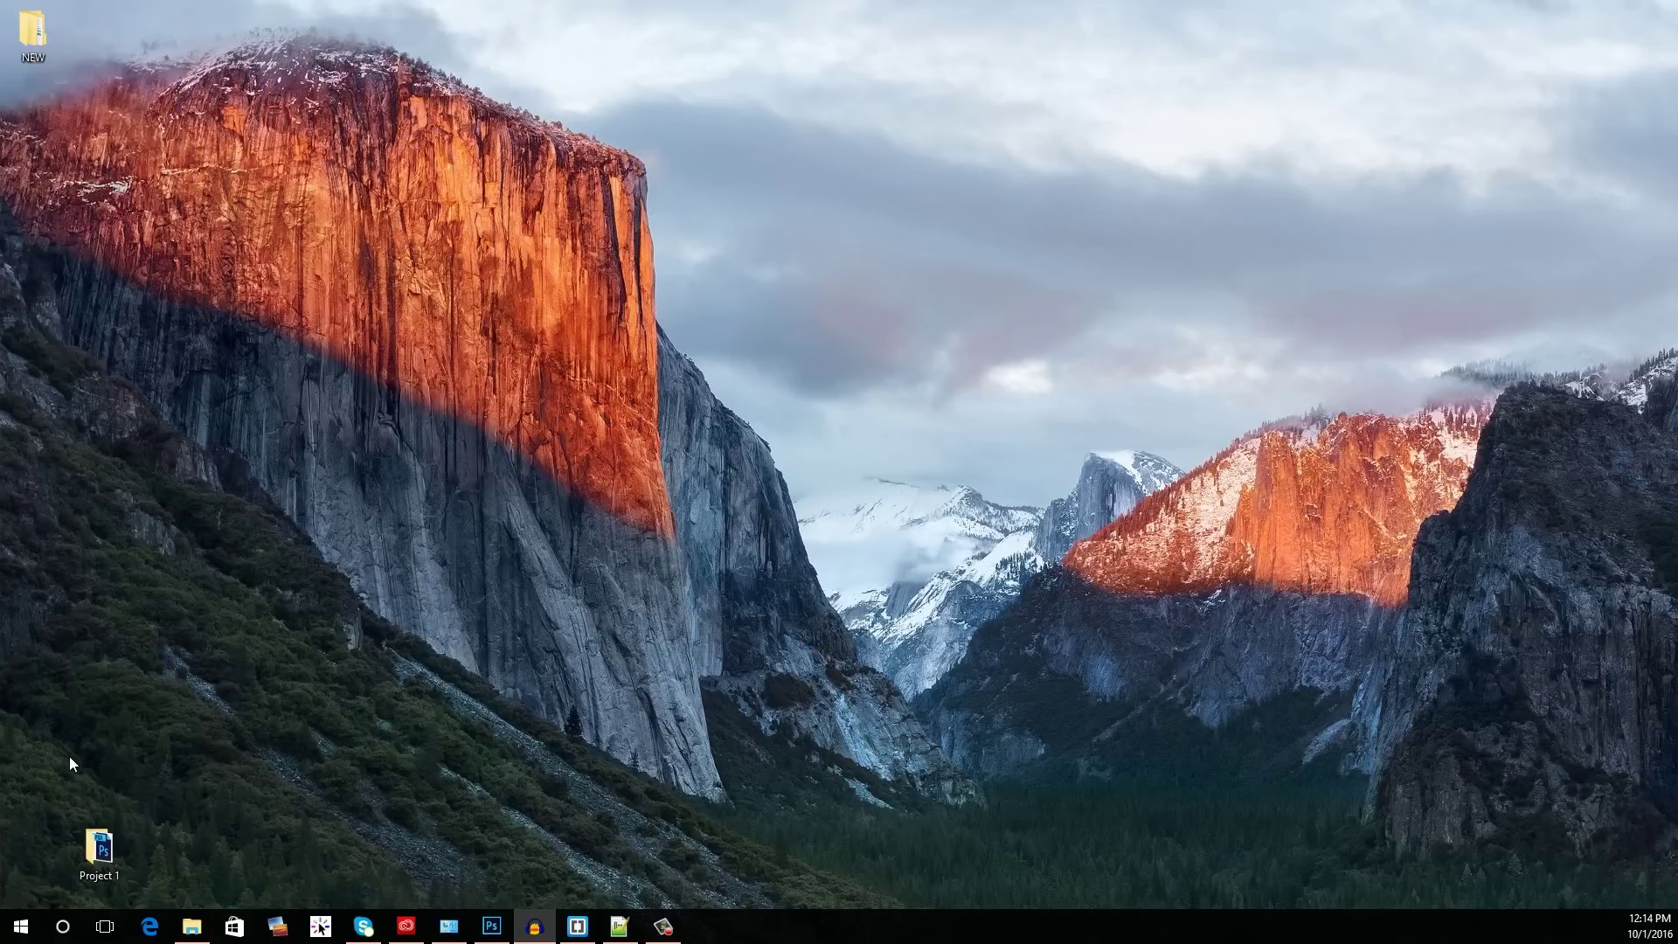
Step: Open PSD-FILE from the Project 1 desktop folder in Photoshop, inspect the top sections of the web design, and return to the desktop
{"action": "double_click", "coordinate": [91, 852]}
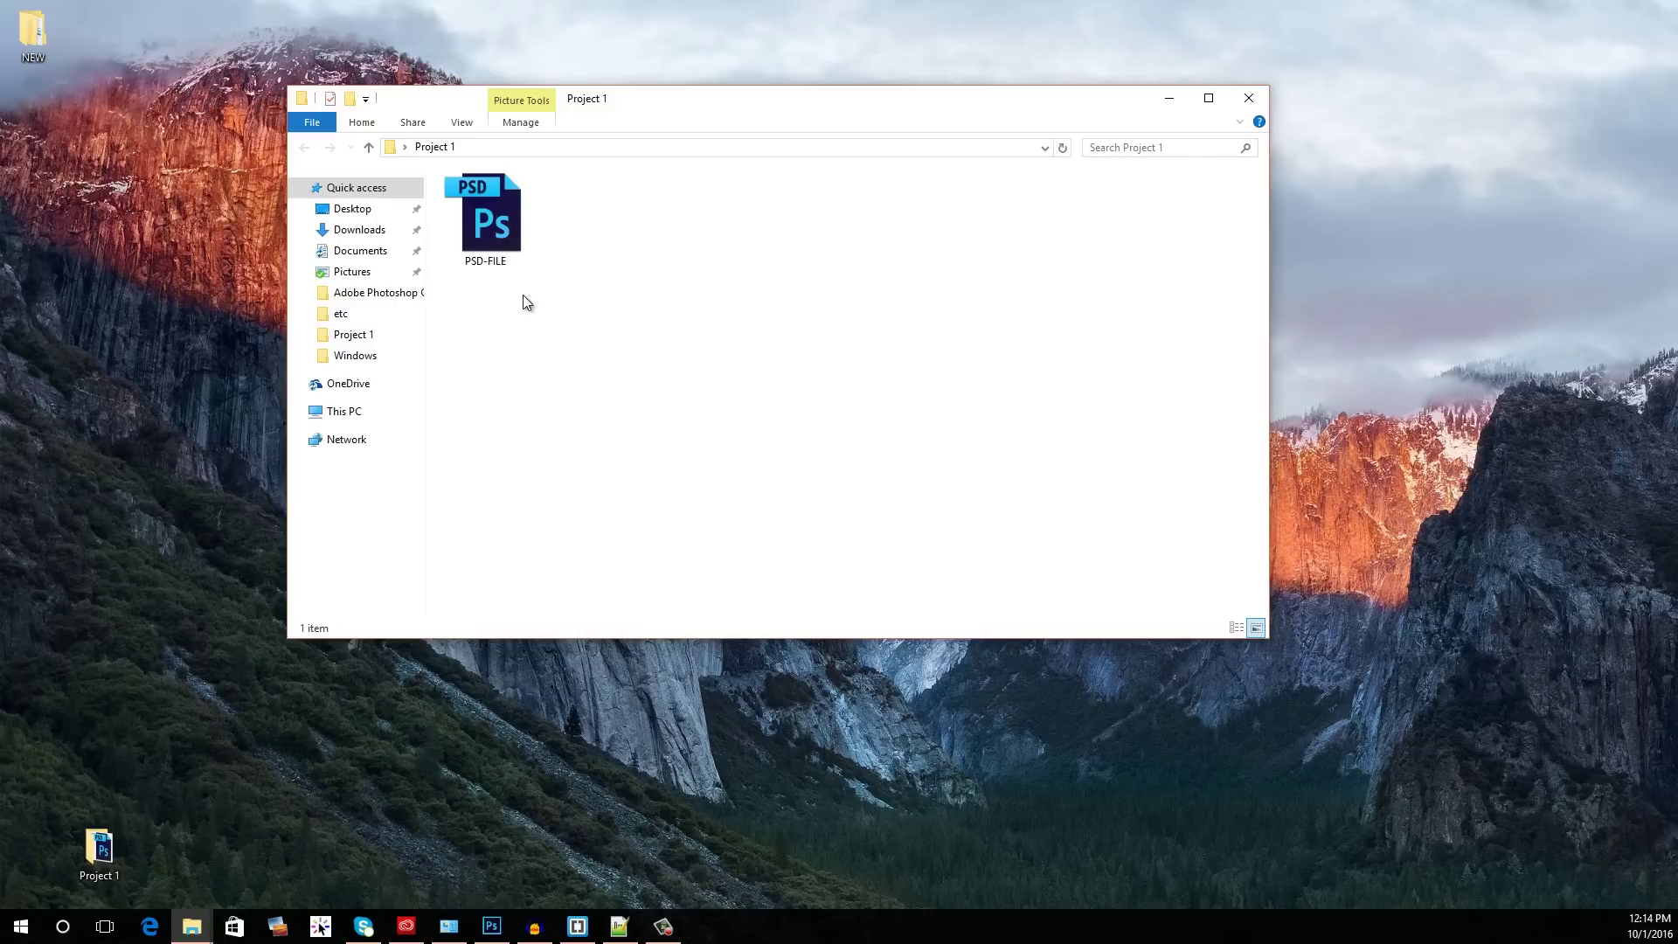
{"action": "double_click", "coordinate": [492, 226]}
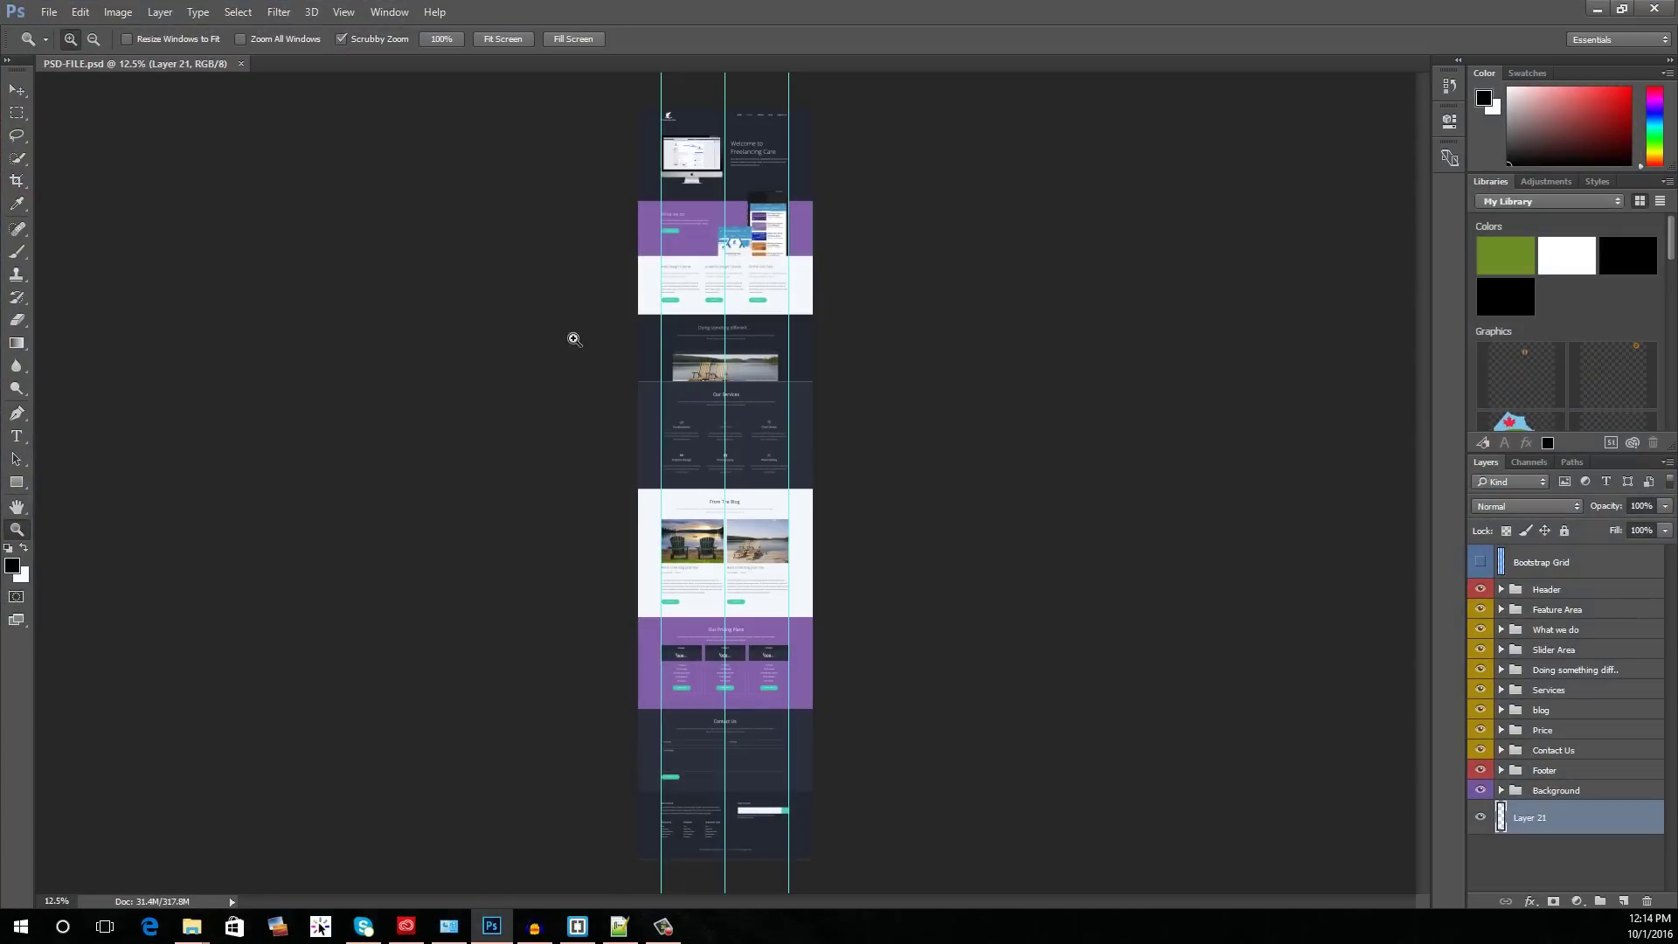
{"action": "left_click_drag", "start_coordinate": [574, 395], "coordinate": [768, 420]}
{"action": "scroll", "coordinate": [770, 422], "scroll_direction": "up", "scroll_amount": 3}
{"action": "scroll", "coordinate": [770, 422], "scroll_direction": "up", "scroll_amount": 10}
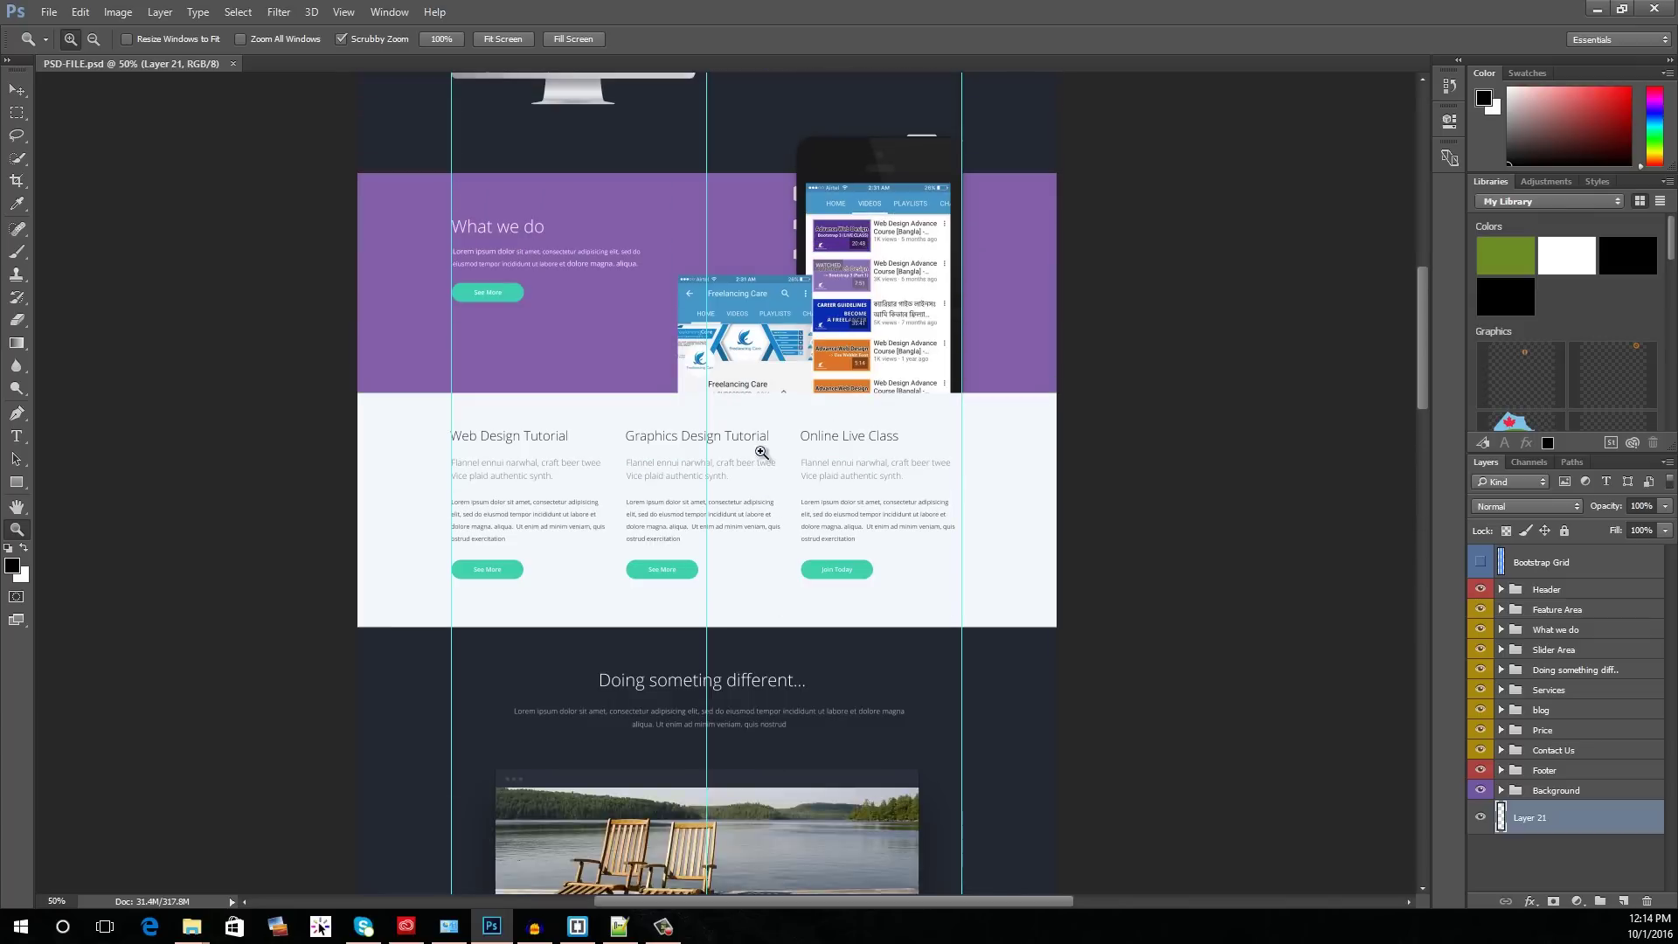
{"action": "scroll", "coordinate": [684, 428], "scroll_direction": "up", "scroll_amount": 2}
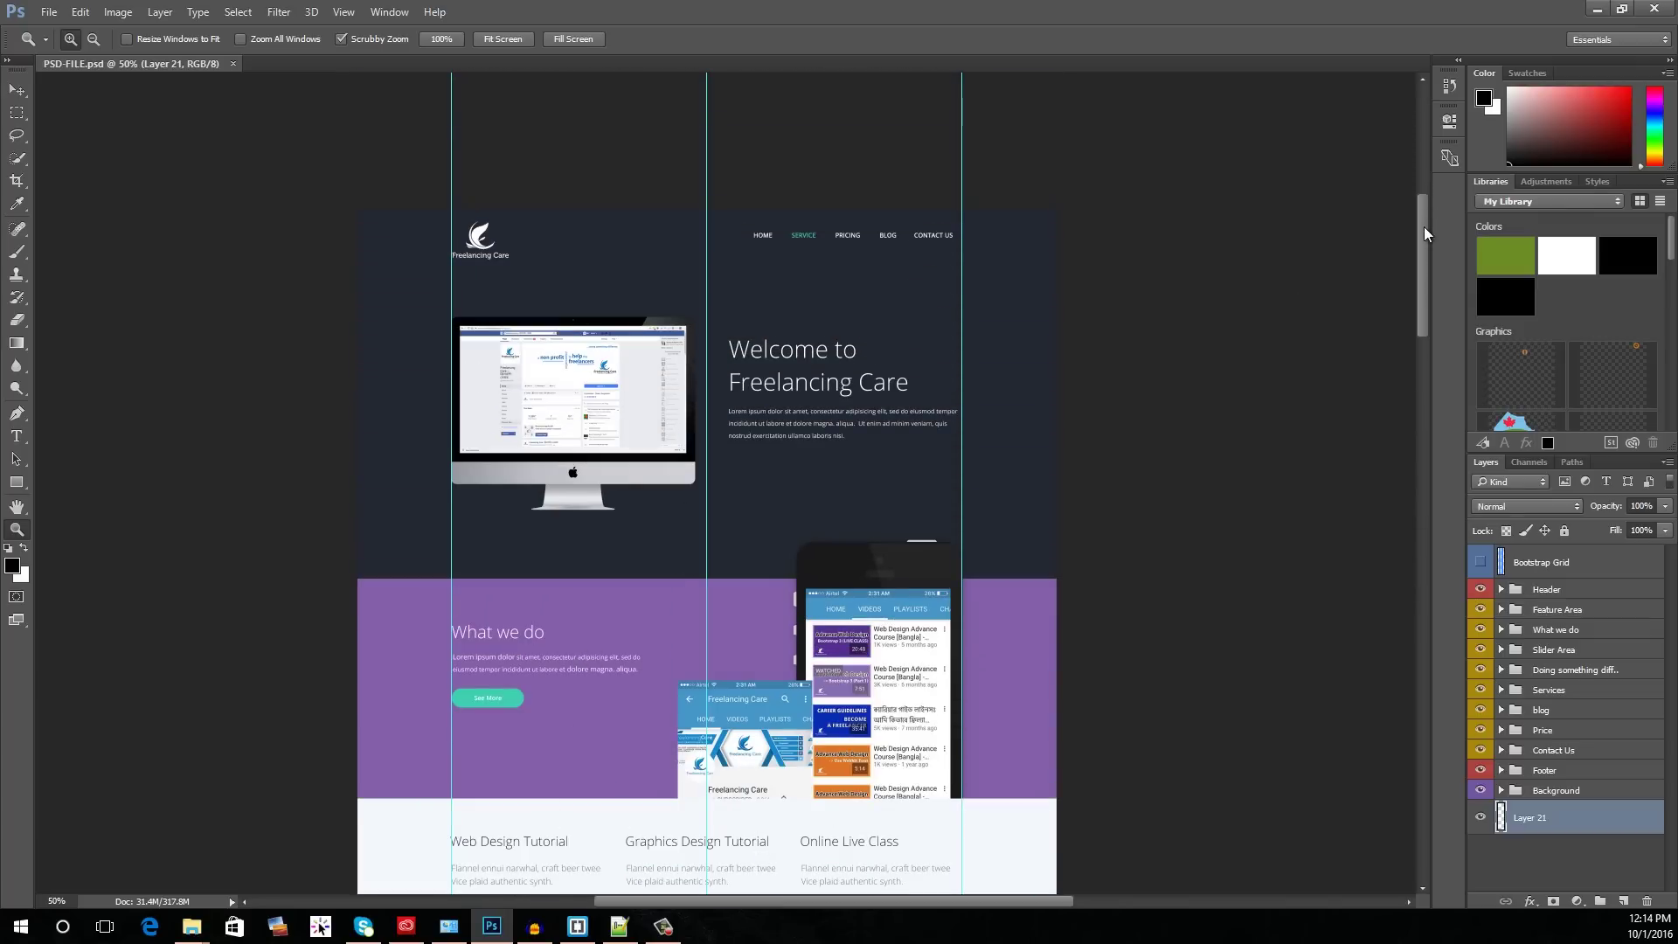
{"action": "mouse_move", "coordinate": [1424, 232]}
{"action": "left_mouse_down"}
{"action": "mouse_move", "coordinate": [1422, 351]}
{"action": "mouse_move", "coordinate": [1423, 246]}
{"action": "left_mouse_up"}
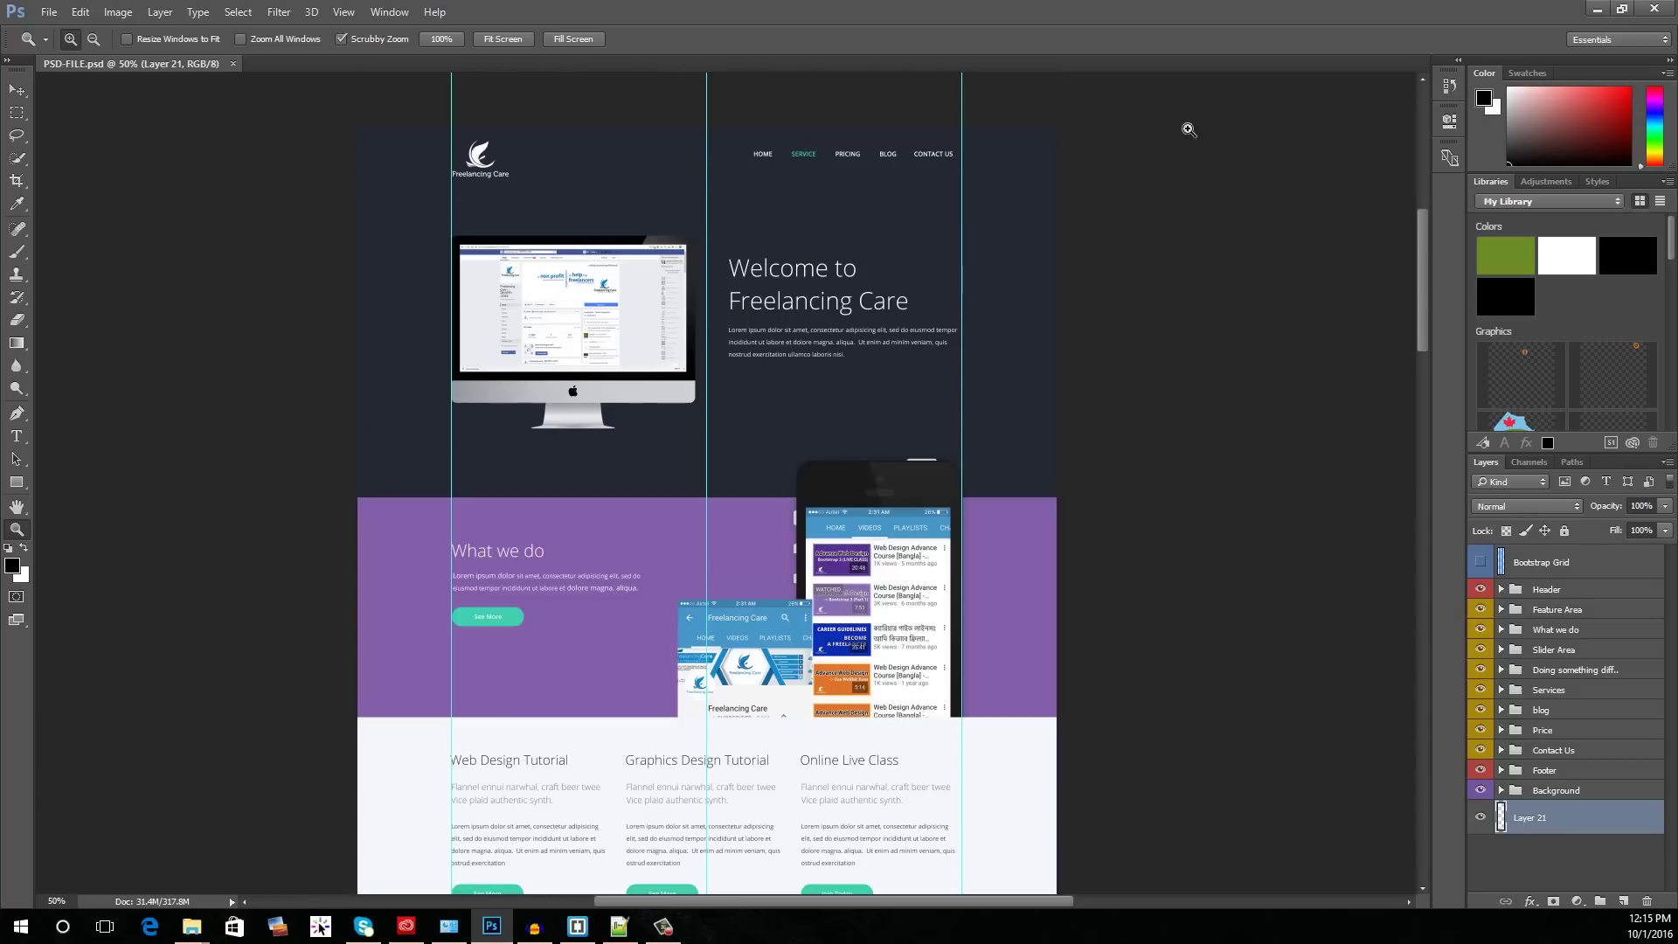
{"action": "left_click", "coordinate": [1592, 10]}
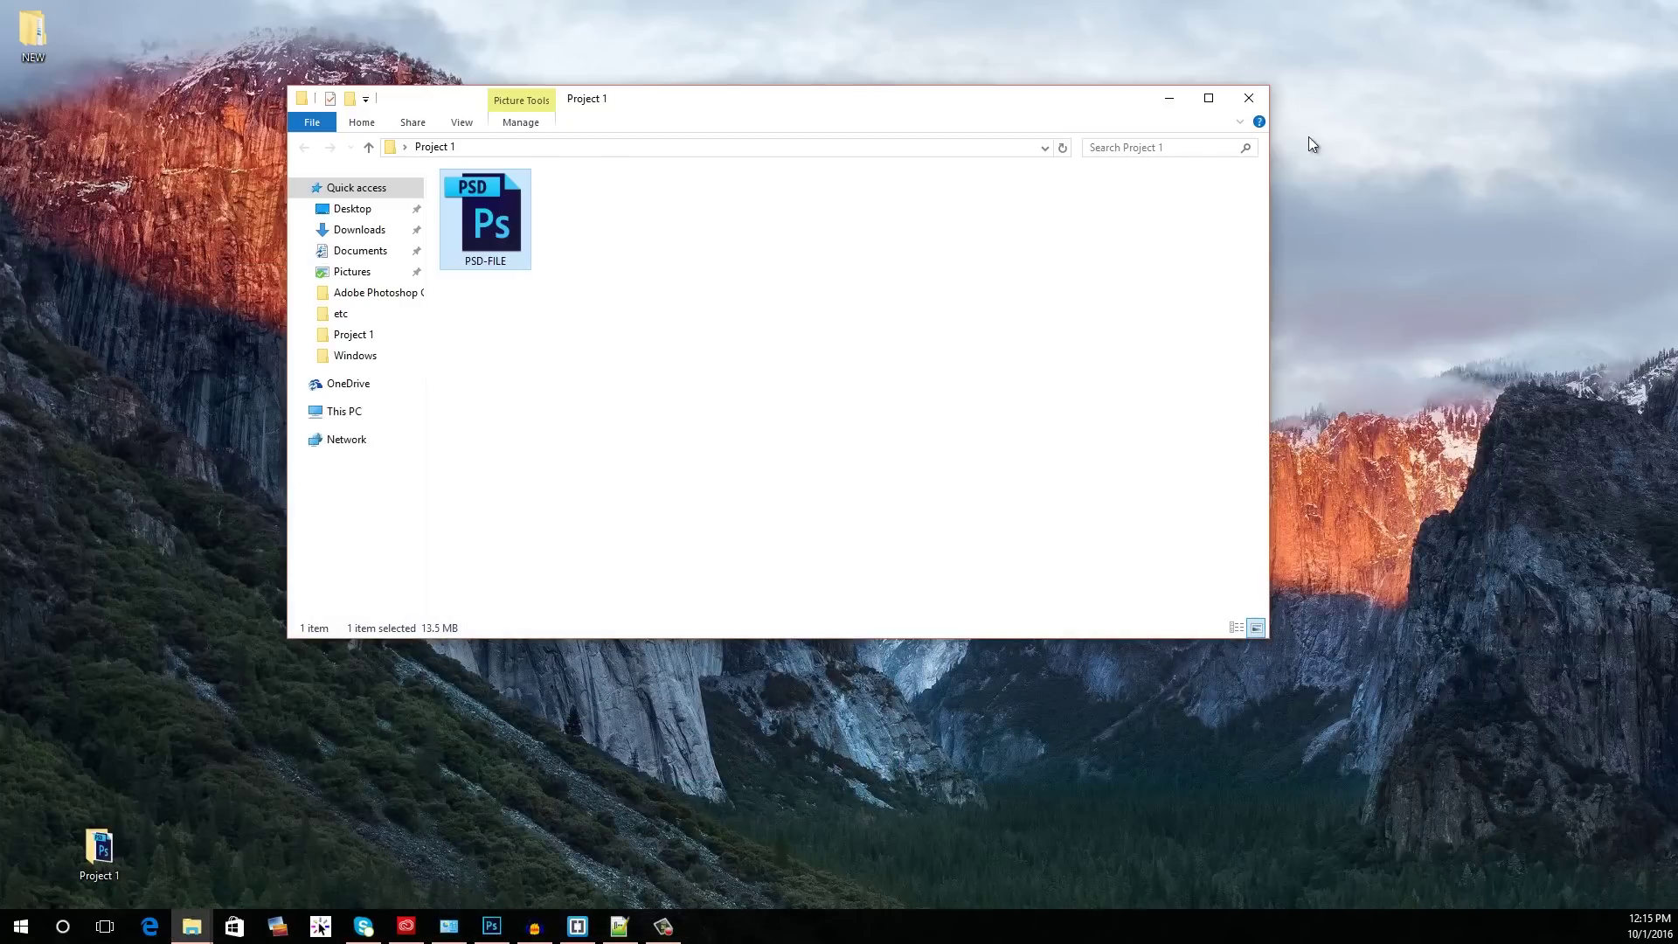
{"action": "left_click", "coordinate": [1246, 93]}
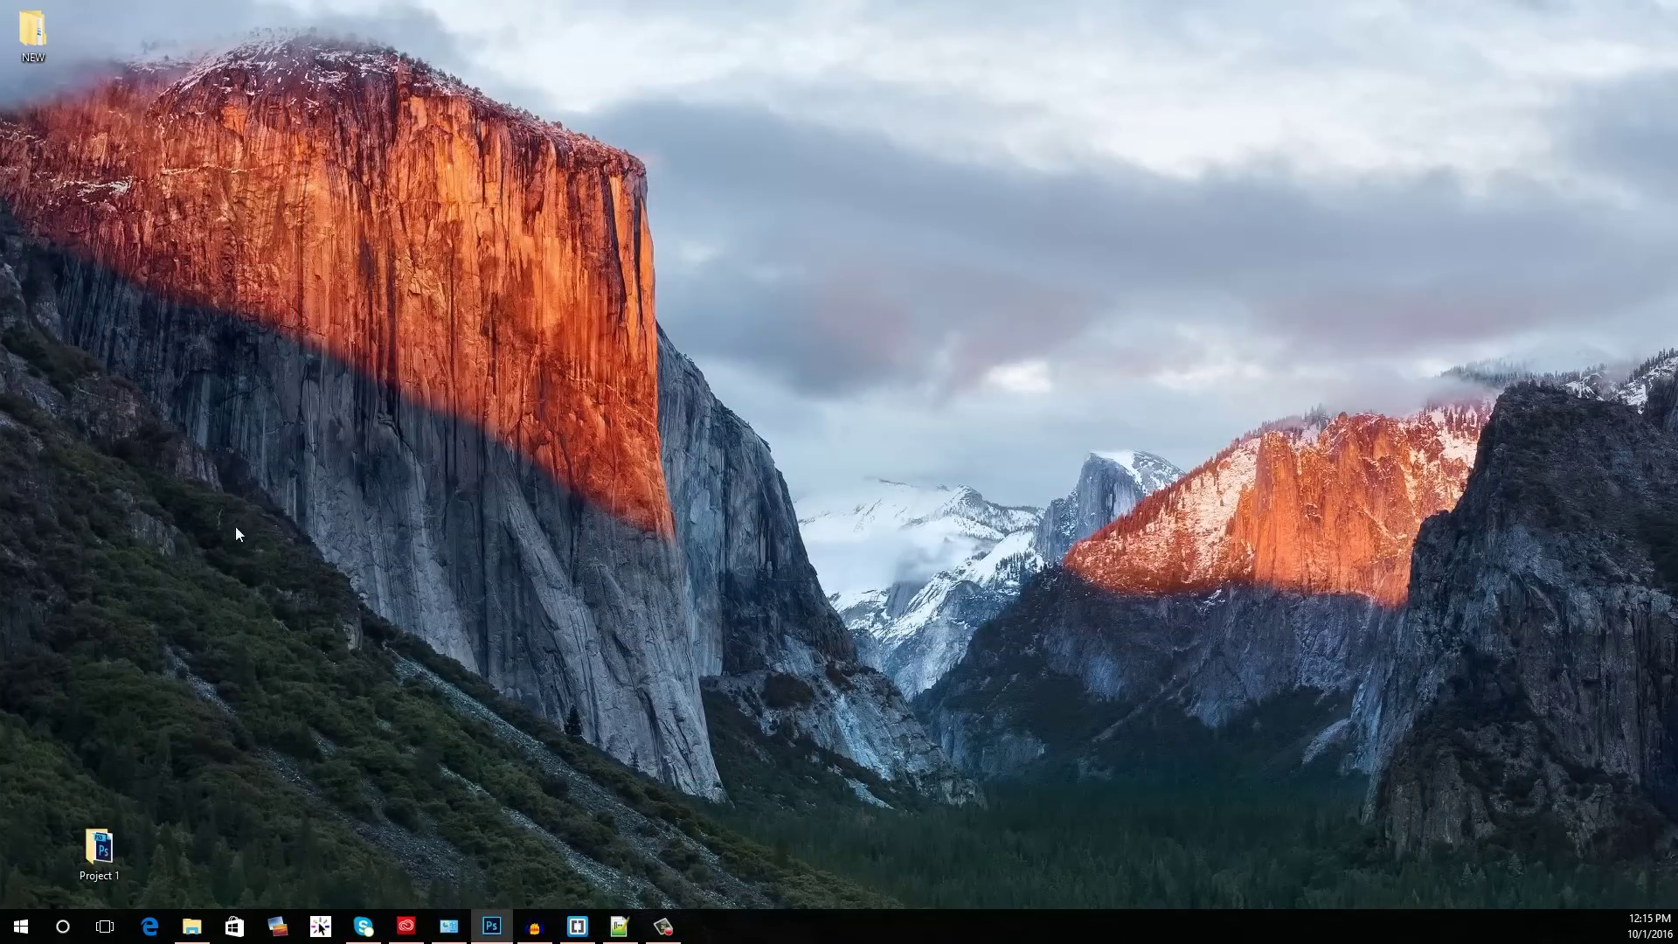
Step: Create a desktop folder named Project-HTML and open it
{"action": "right_click", "coordinate": [163, 472]}
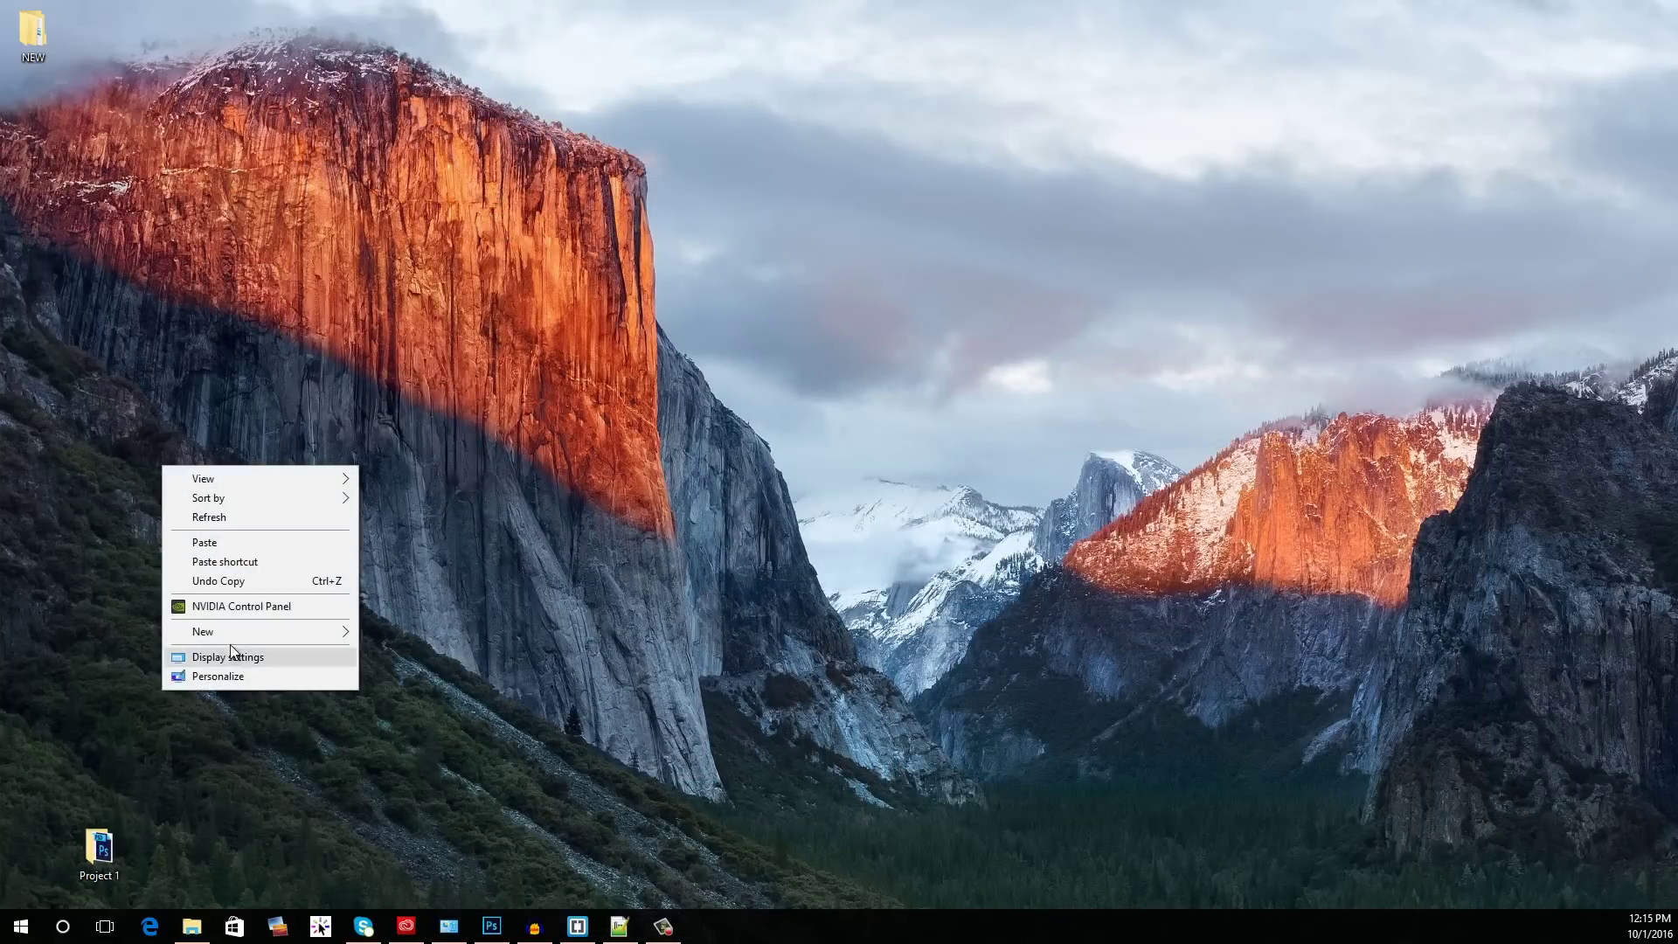
{"action": "mouse_move", "coordinate": [332, 631]}
{"action": "left_click", "coordinate": [395, 632]}
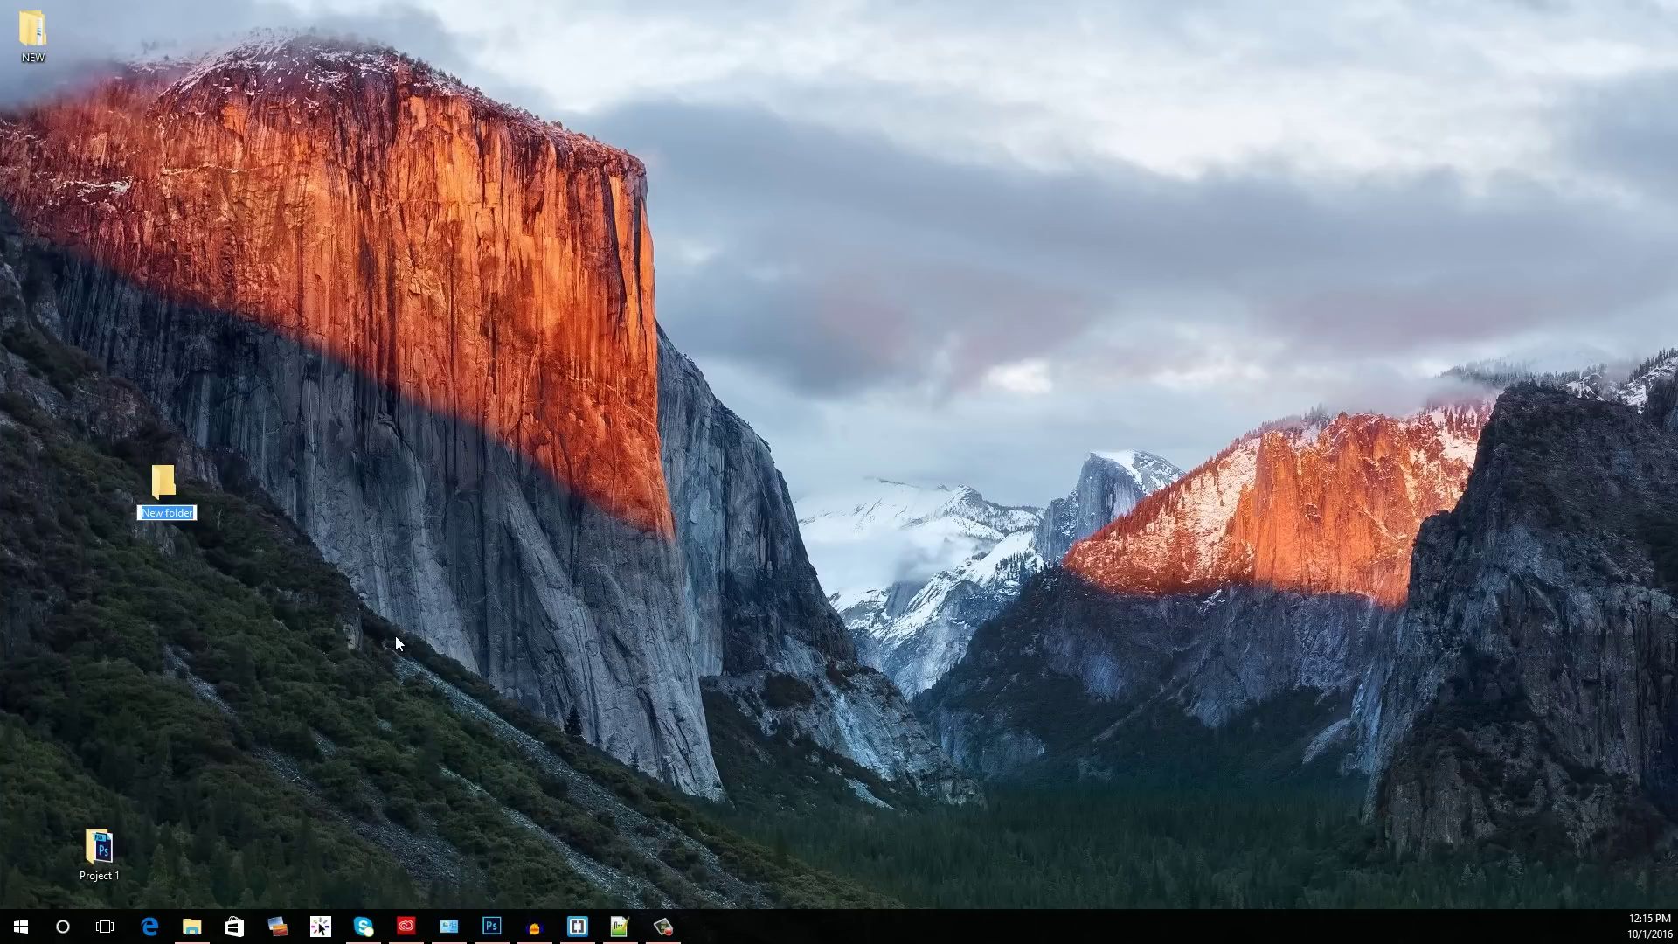
{"action": "key", "text": "BackSpace"}
{"action": "type", "text": "Project-HTML"}
{"action": "key", "text": "Return"}
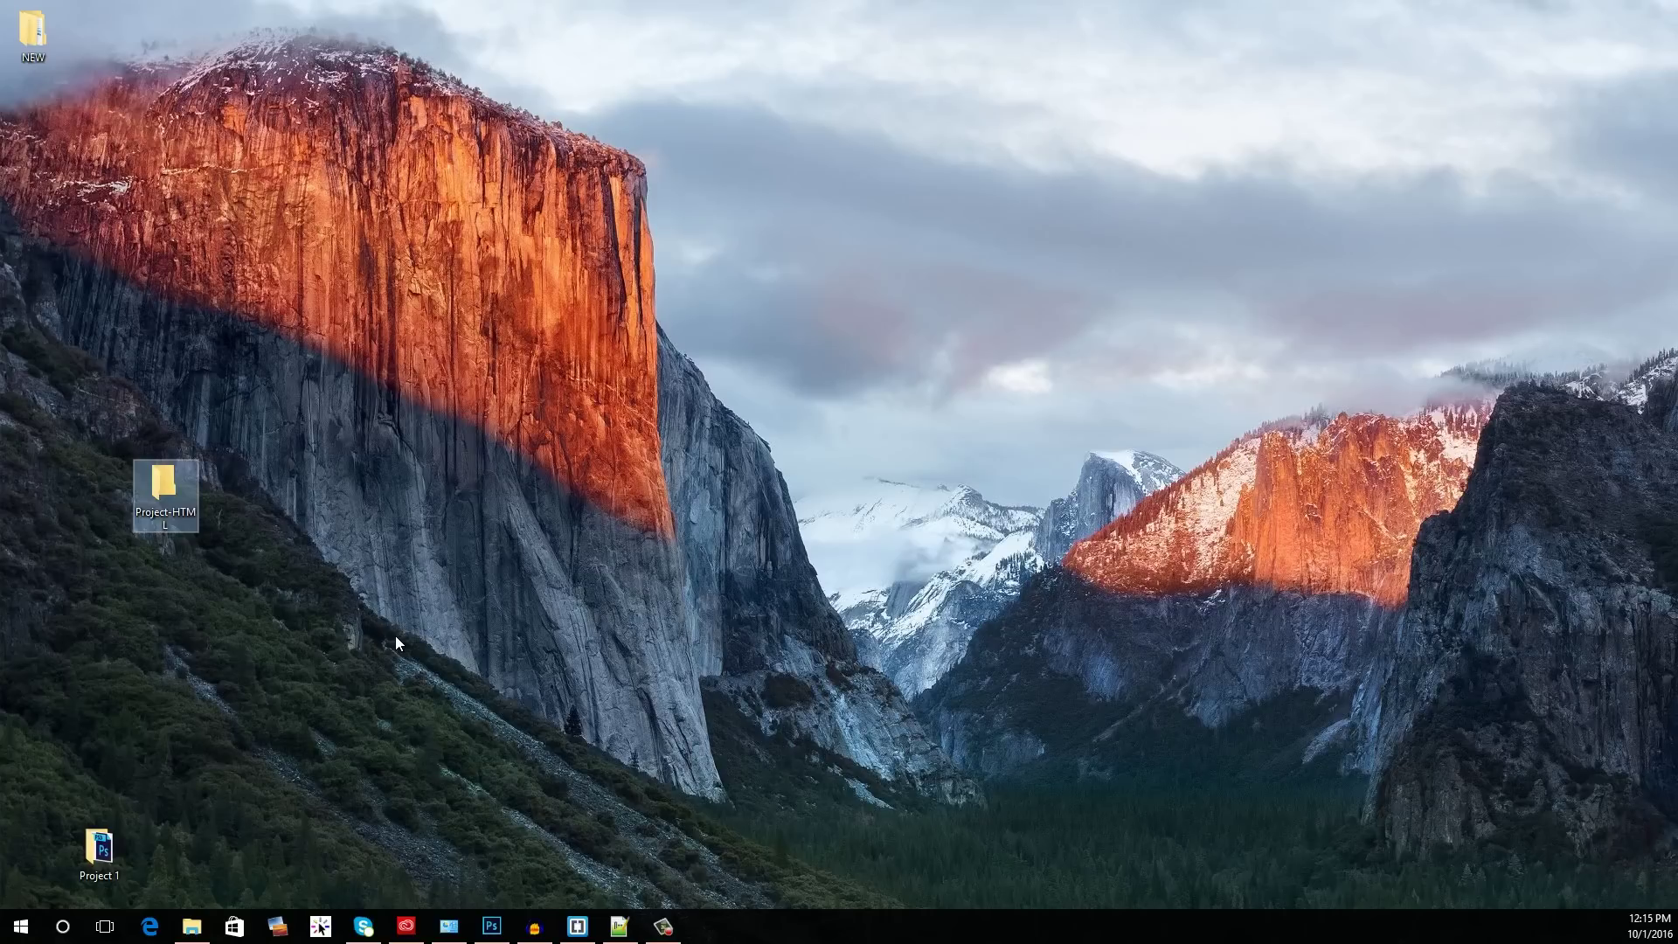
{"action": "key", "text": "Return"}
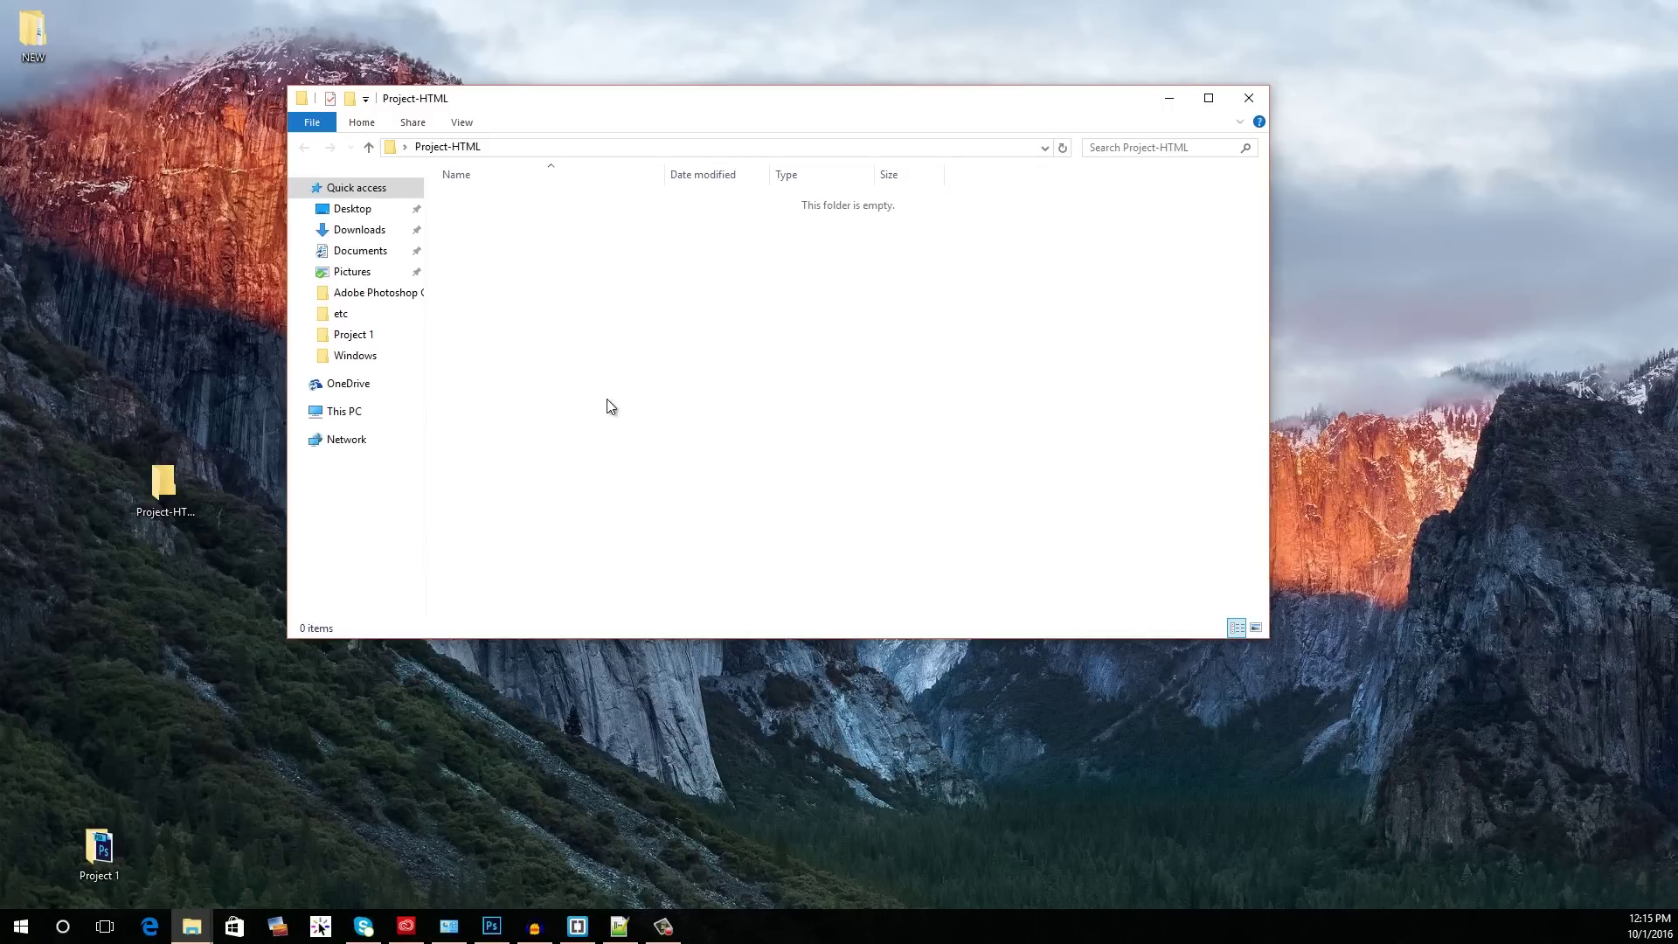
Step: Switch to Chrome, search Google for initializr and open the Initializr website
{"action": "key", "text": "super"}
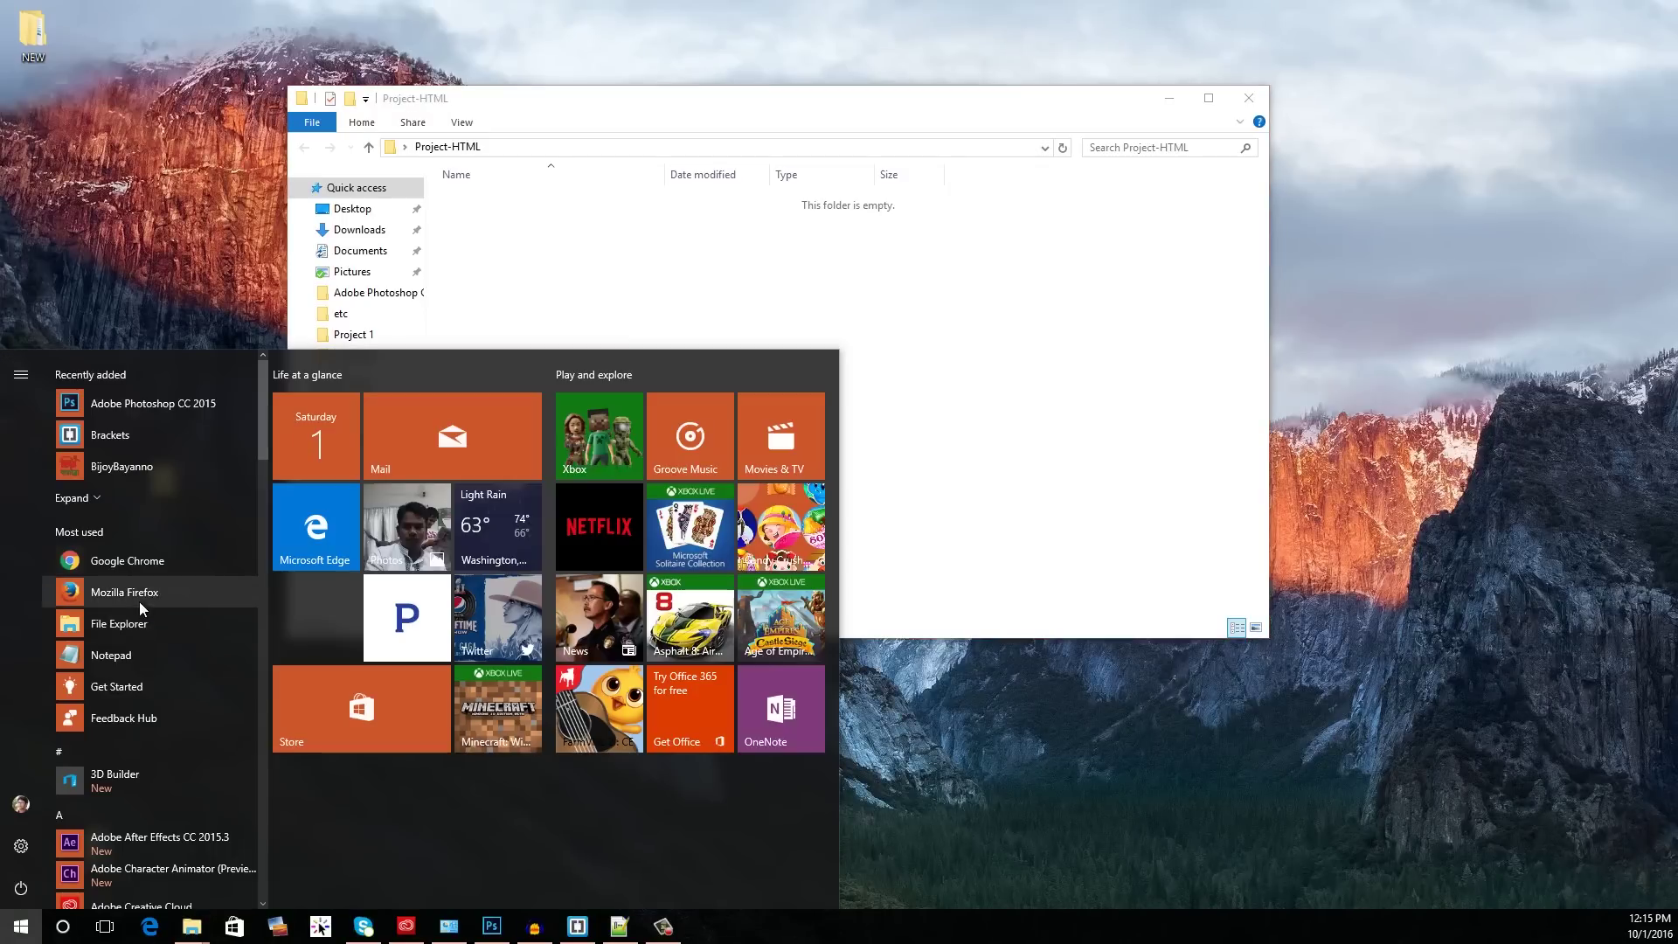
{"action": "left_click", "coordinate": [132, 554]}
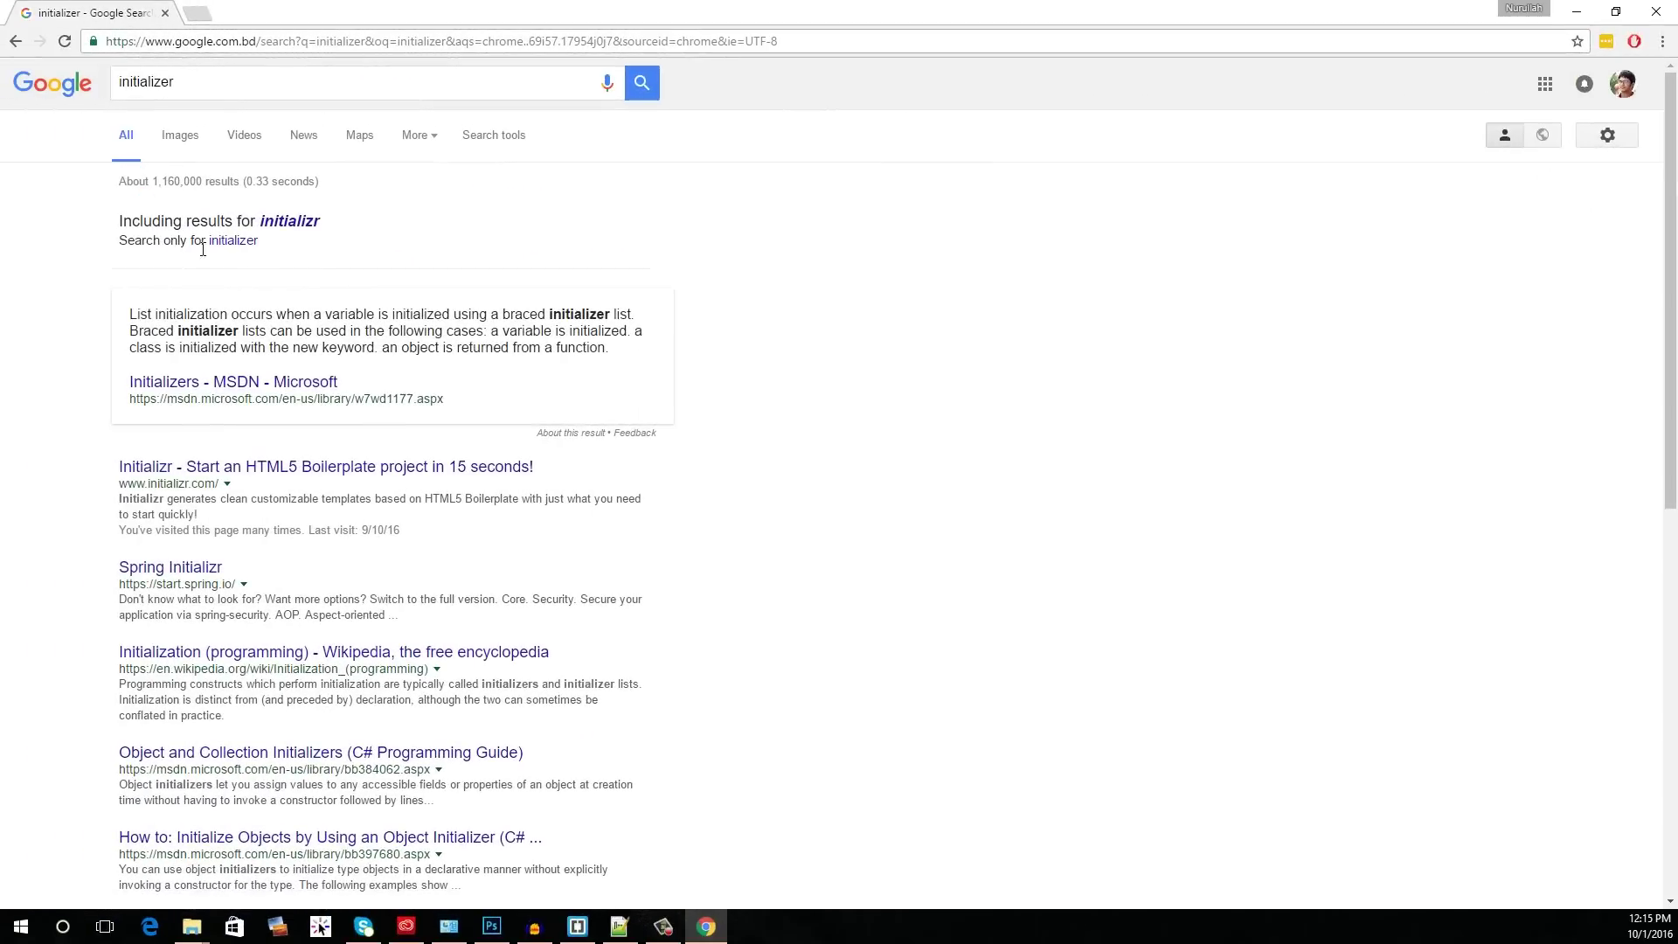
{"action": "left_click", "coordinate": [274, 224]}
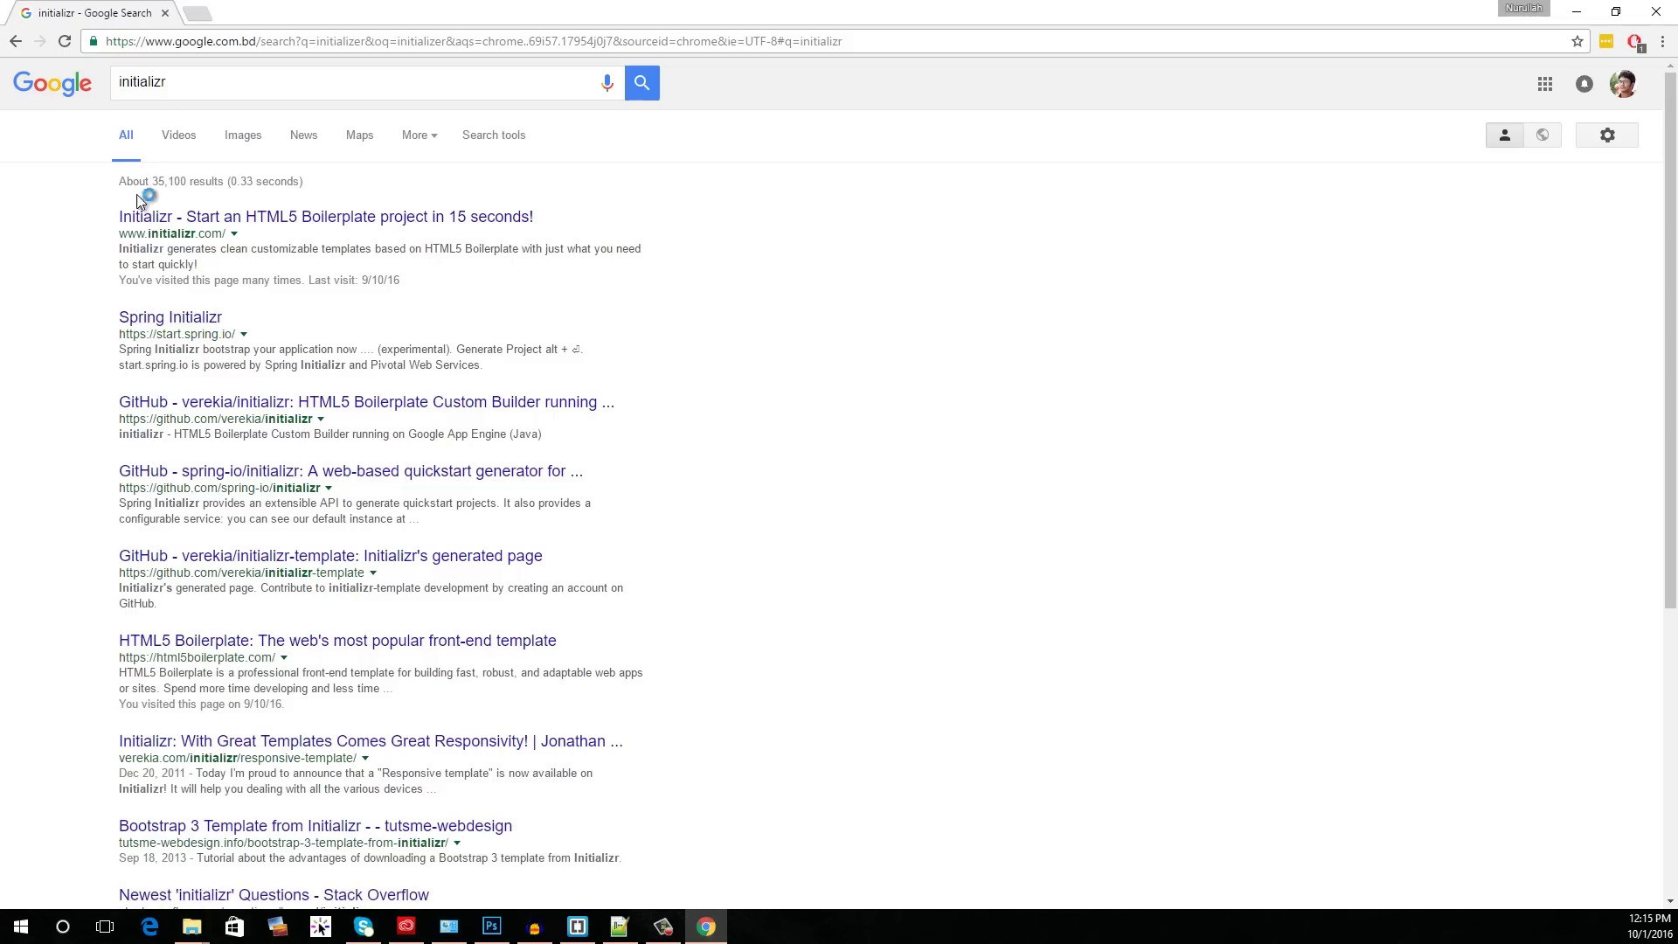
{"action": "left_click", "coordinate": [198, 214]}
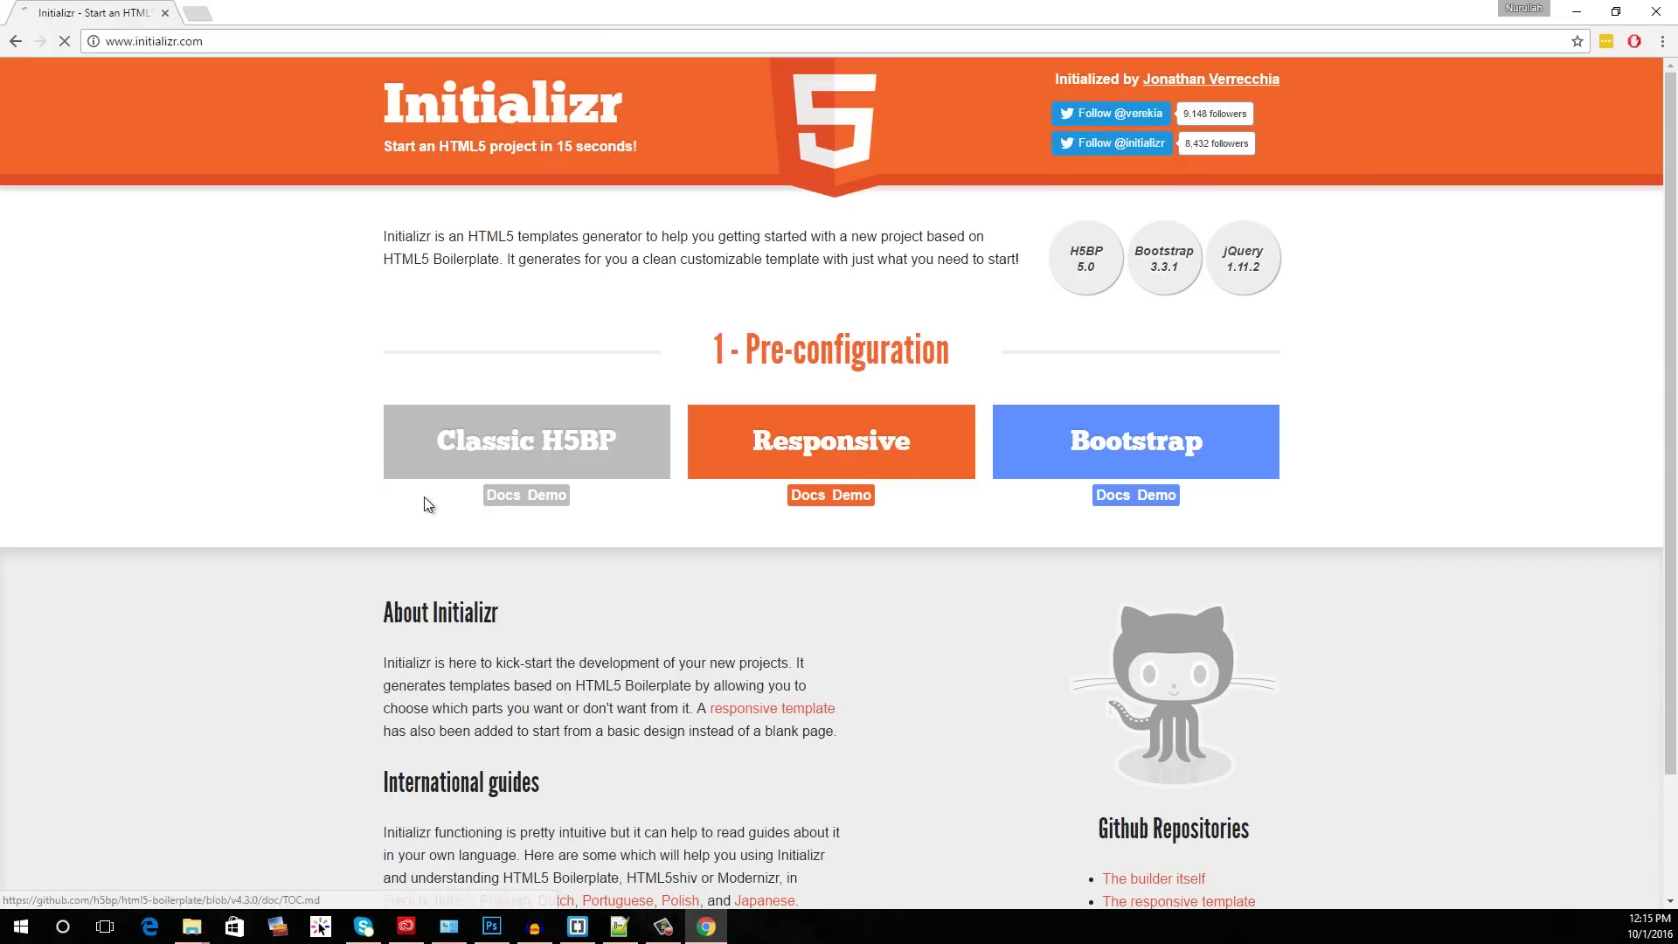
Step: Configure a Bootstrap template with Just HTML5shiv, without Google Analytics or Apple and Windows Icons, and download it
{"action": "left_click", "coordinate": [1136, 455]}
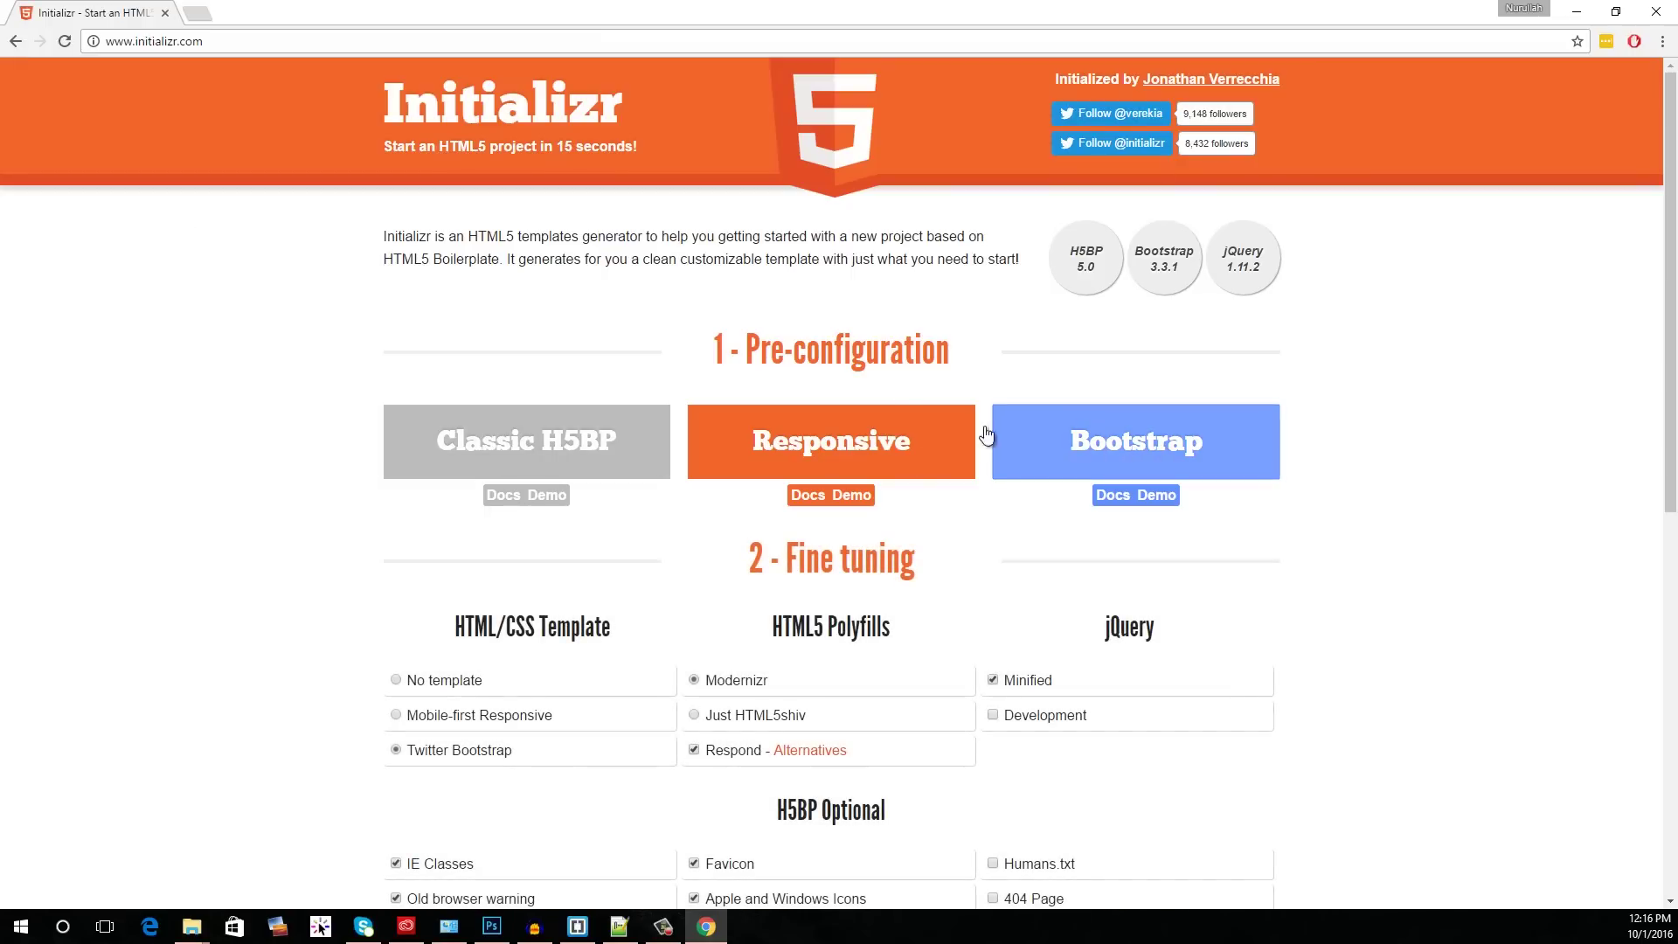
{"action": "scroll", "coordinate": [669, 365], "scroll_direction": "down", "scroll_amount": 3}
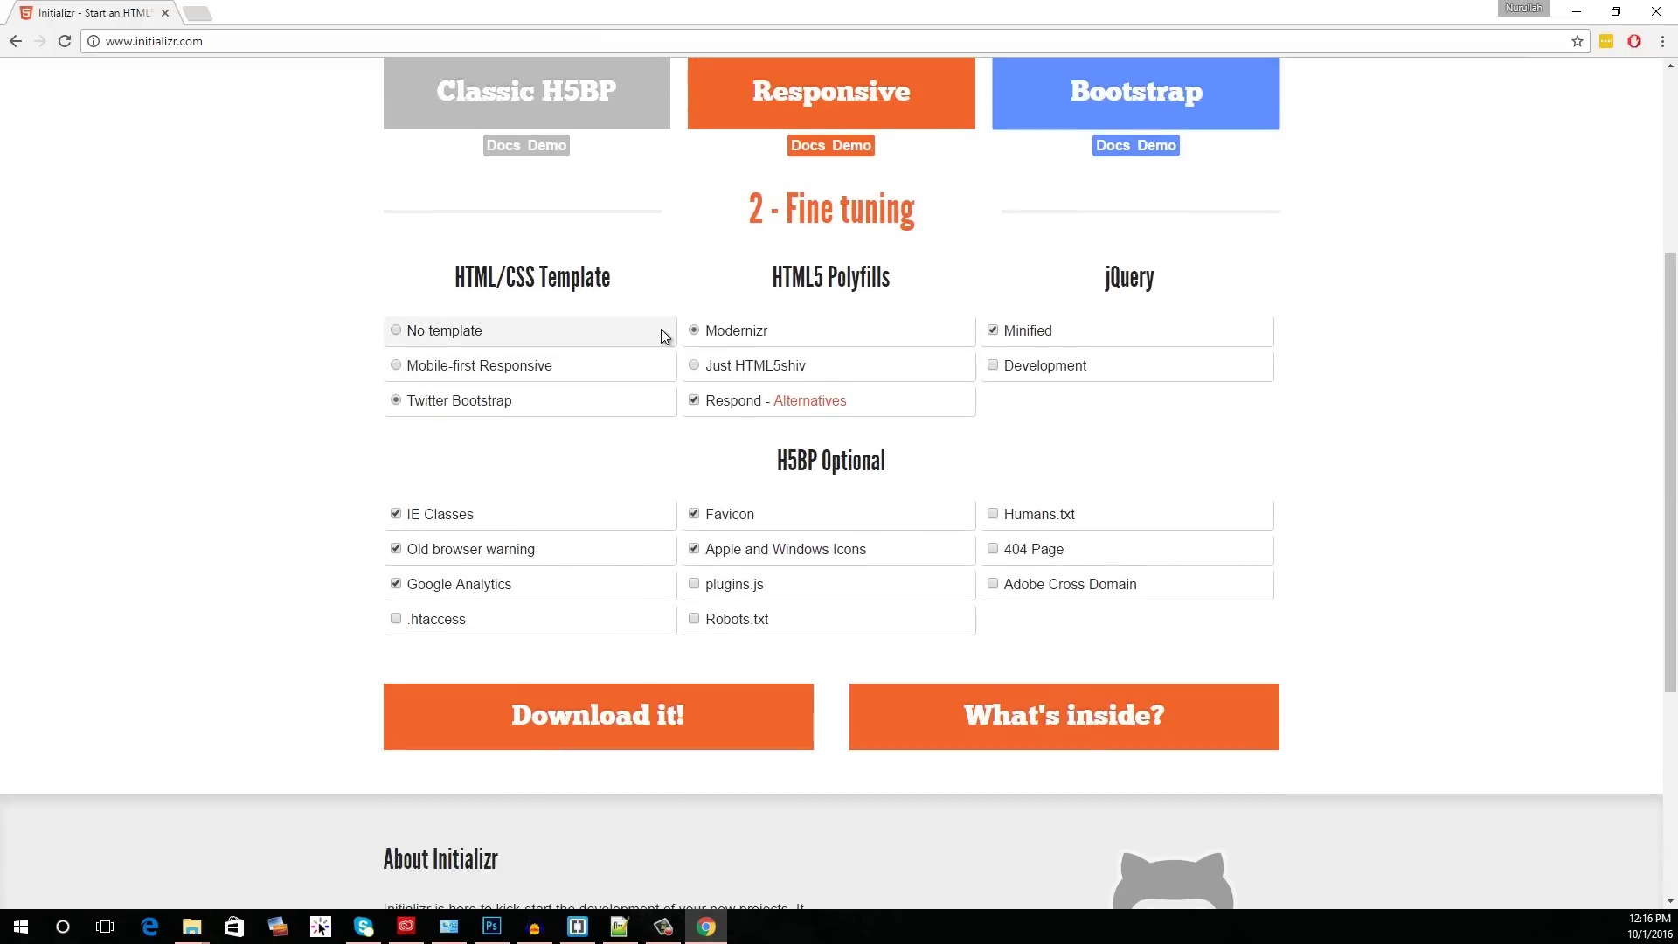
{"action": "left_click", "coordinate": [696, 366]}
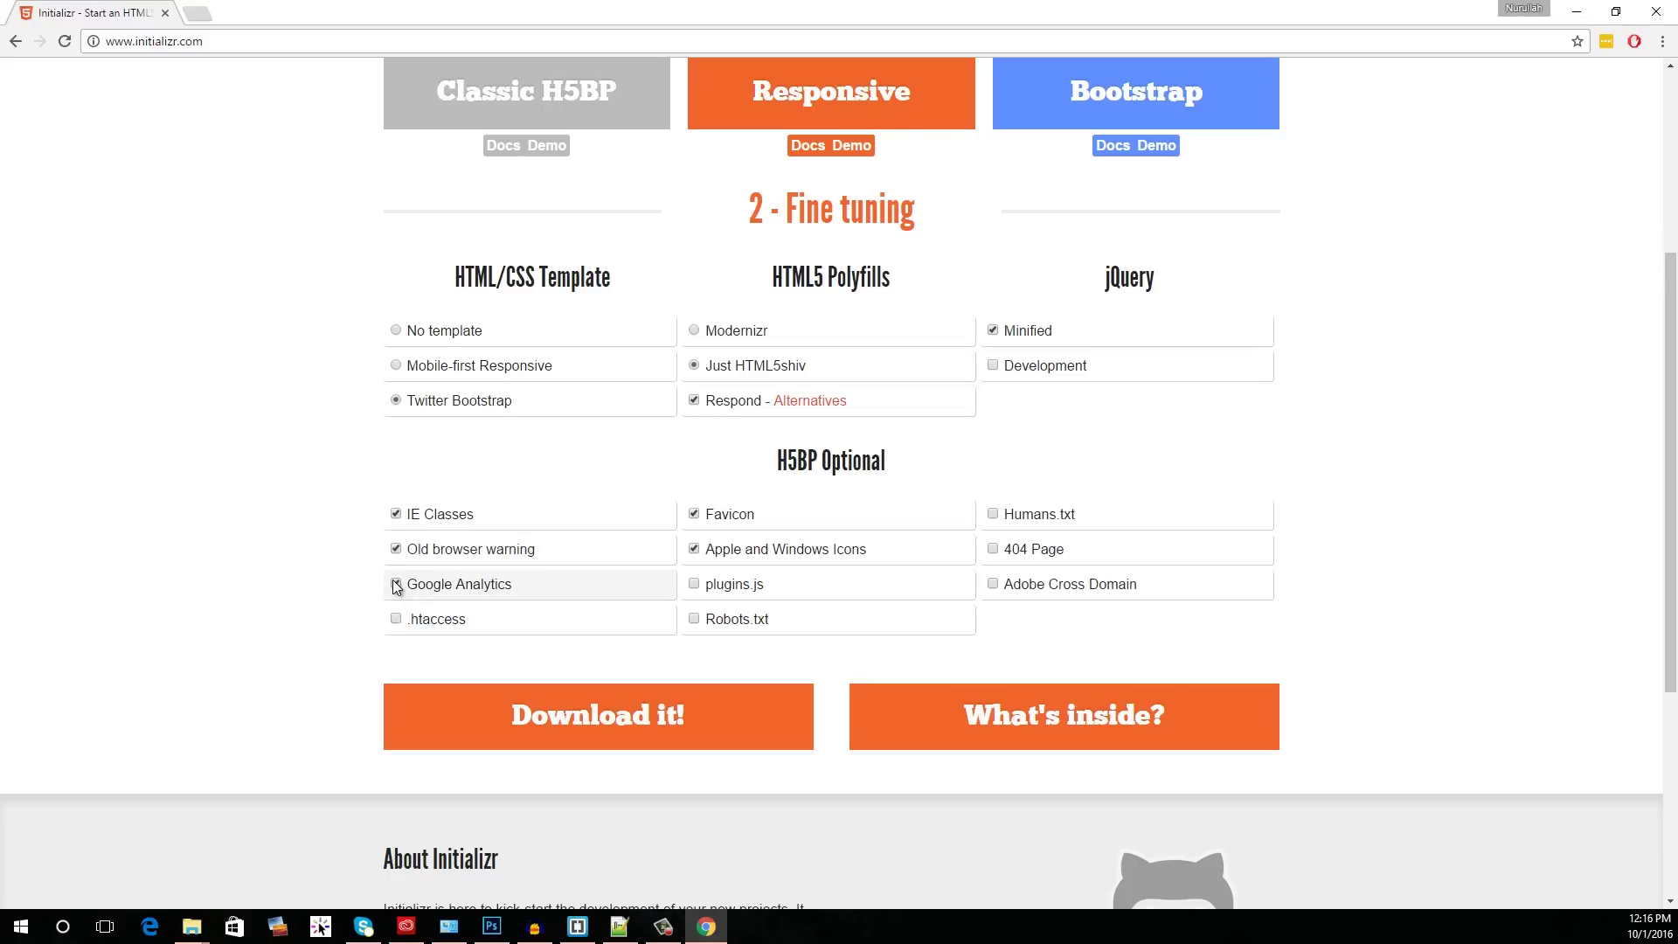
{"action": "left_click", "coordinate": [695, 550]}
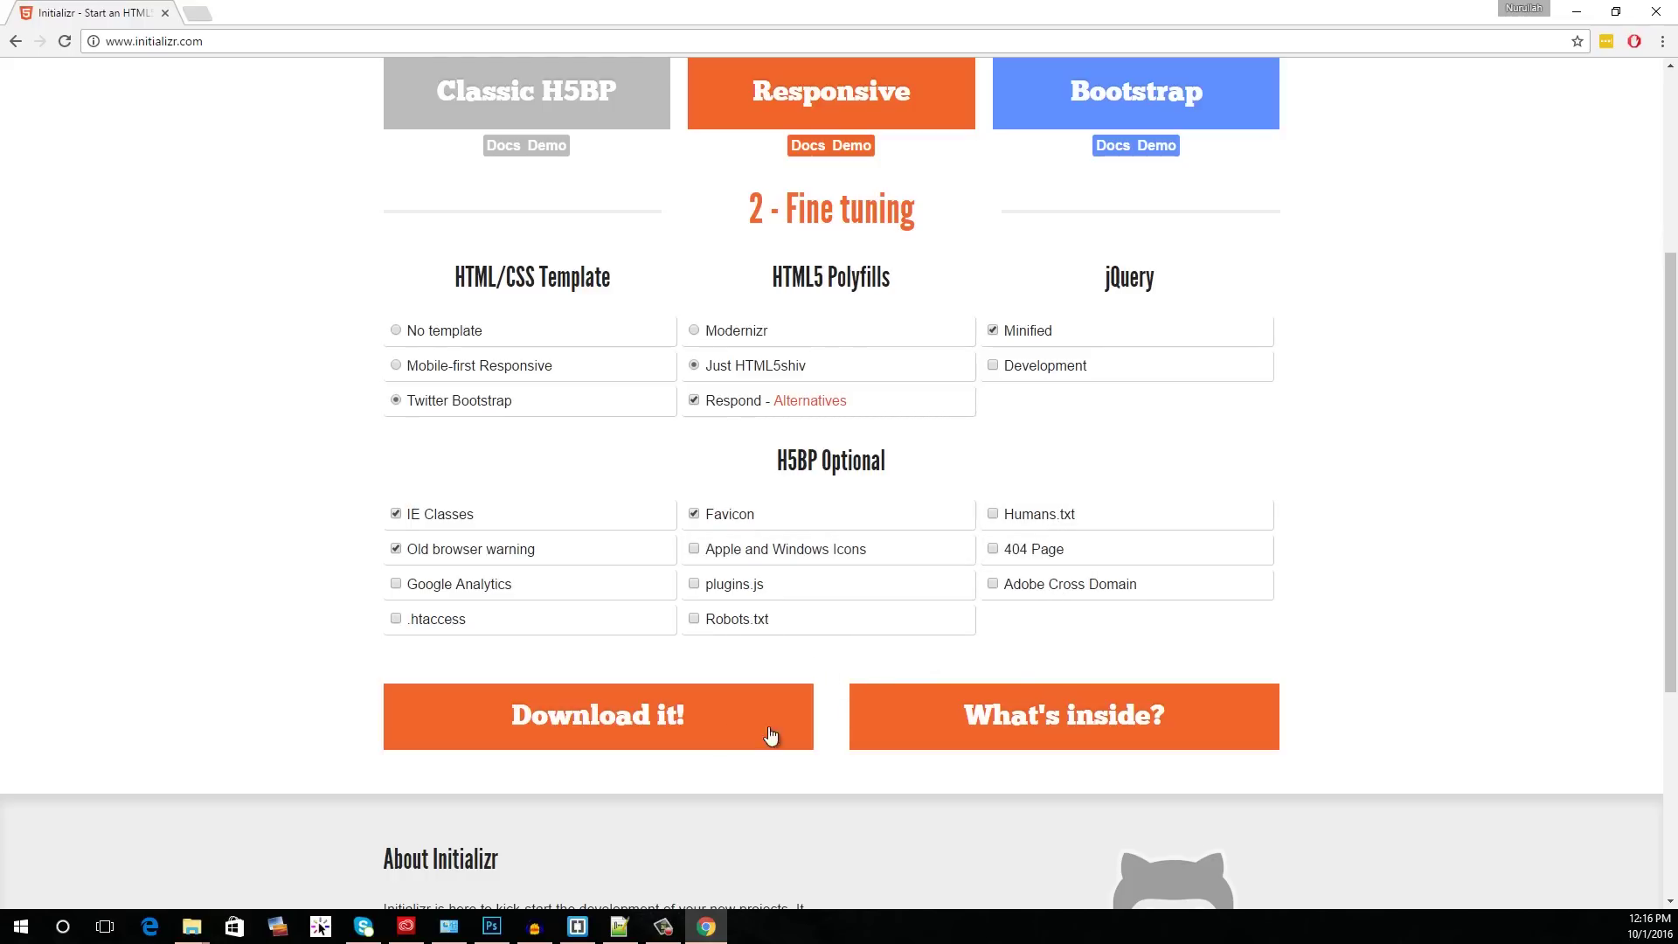
{"action": "left_click", "coordinate": [616, 717]}
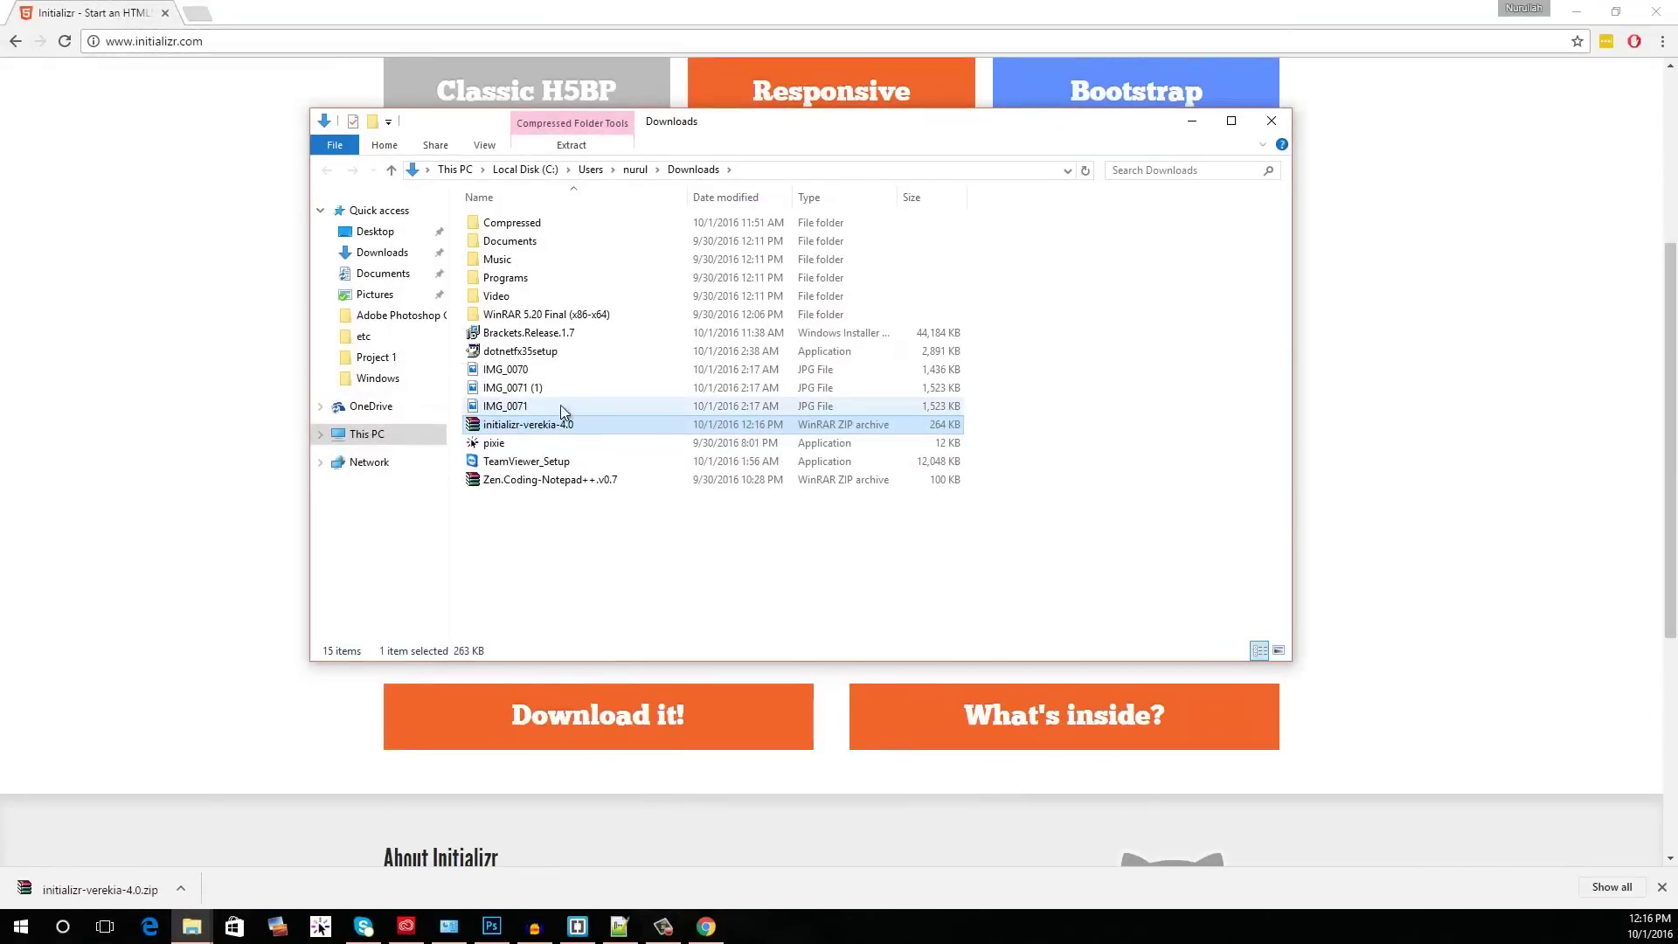
Step: Copy the initializr-verekia-4.0 archive from Downloads into the Project-HTML folder
{"action": "left_click", "coordinate": [561, 427]}
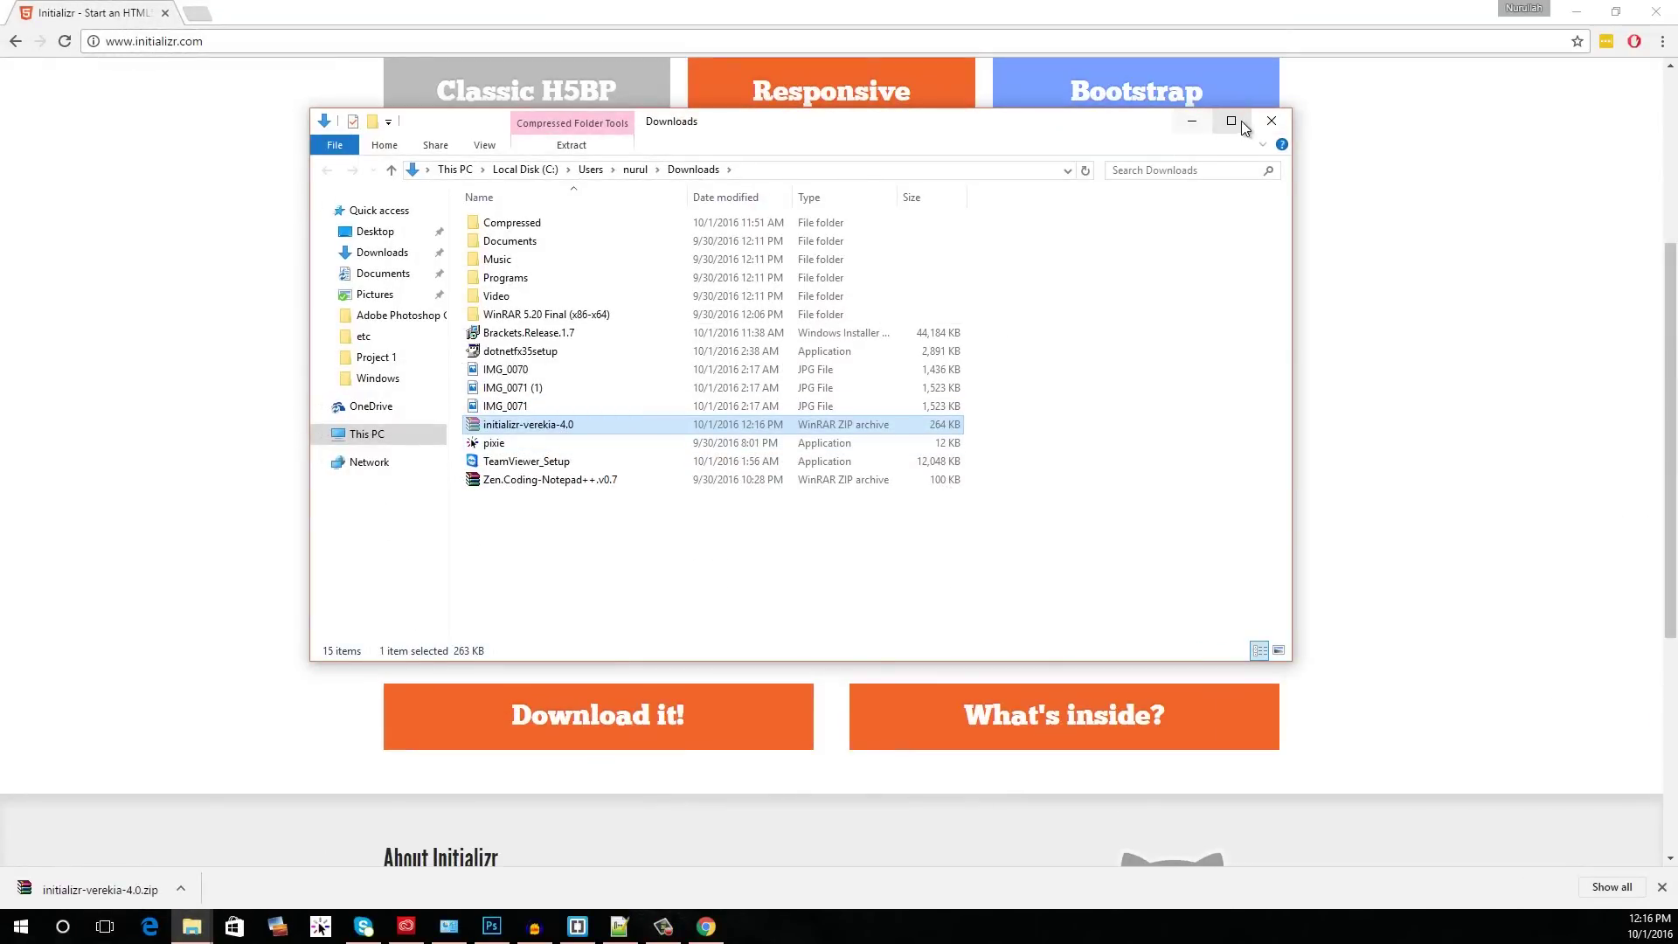
{"action": "left_click", "coordinate": [1271, 121]}
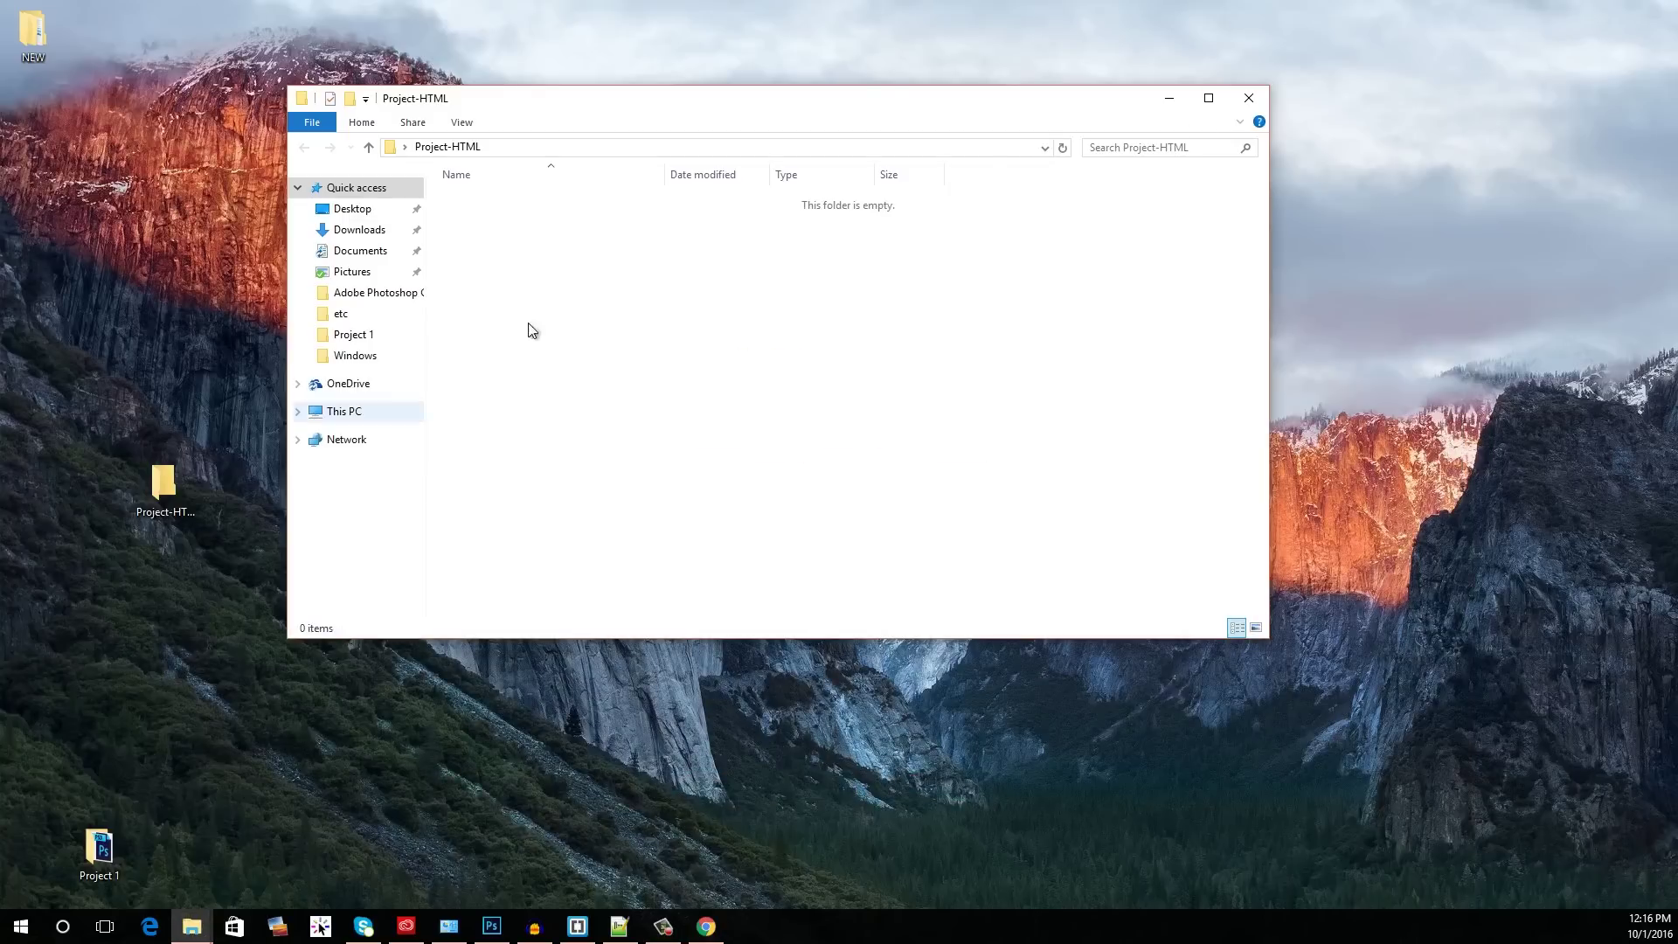
{"action": "right_click", "coordinate": [597, 309]}
{"action": "left_click", "coordinate": [640, 431]}
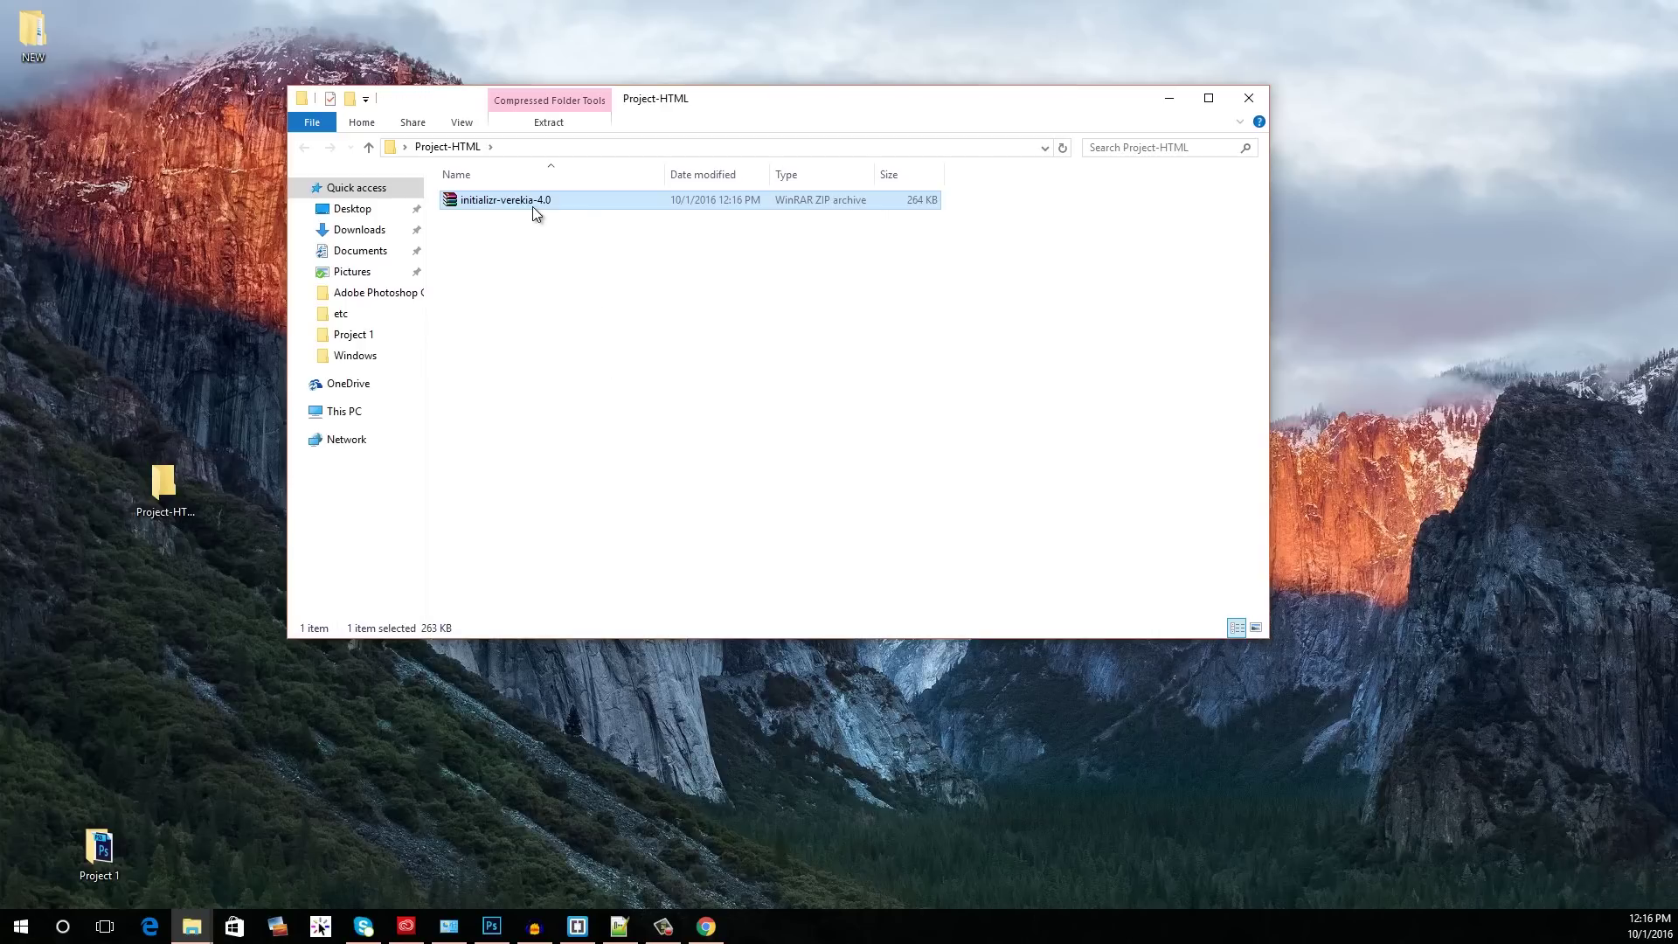
Step: Extract the initializr-verekia-4.0 archive inside Project-HTML and delete the archive
{"action": "right_click", "coordinate": [532, 206]}
{"action": "left_click", "coordinate": [580, 297]}
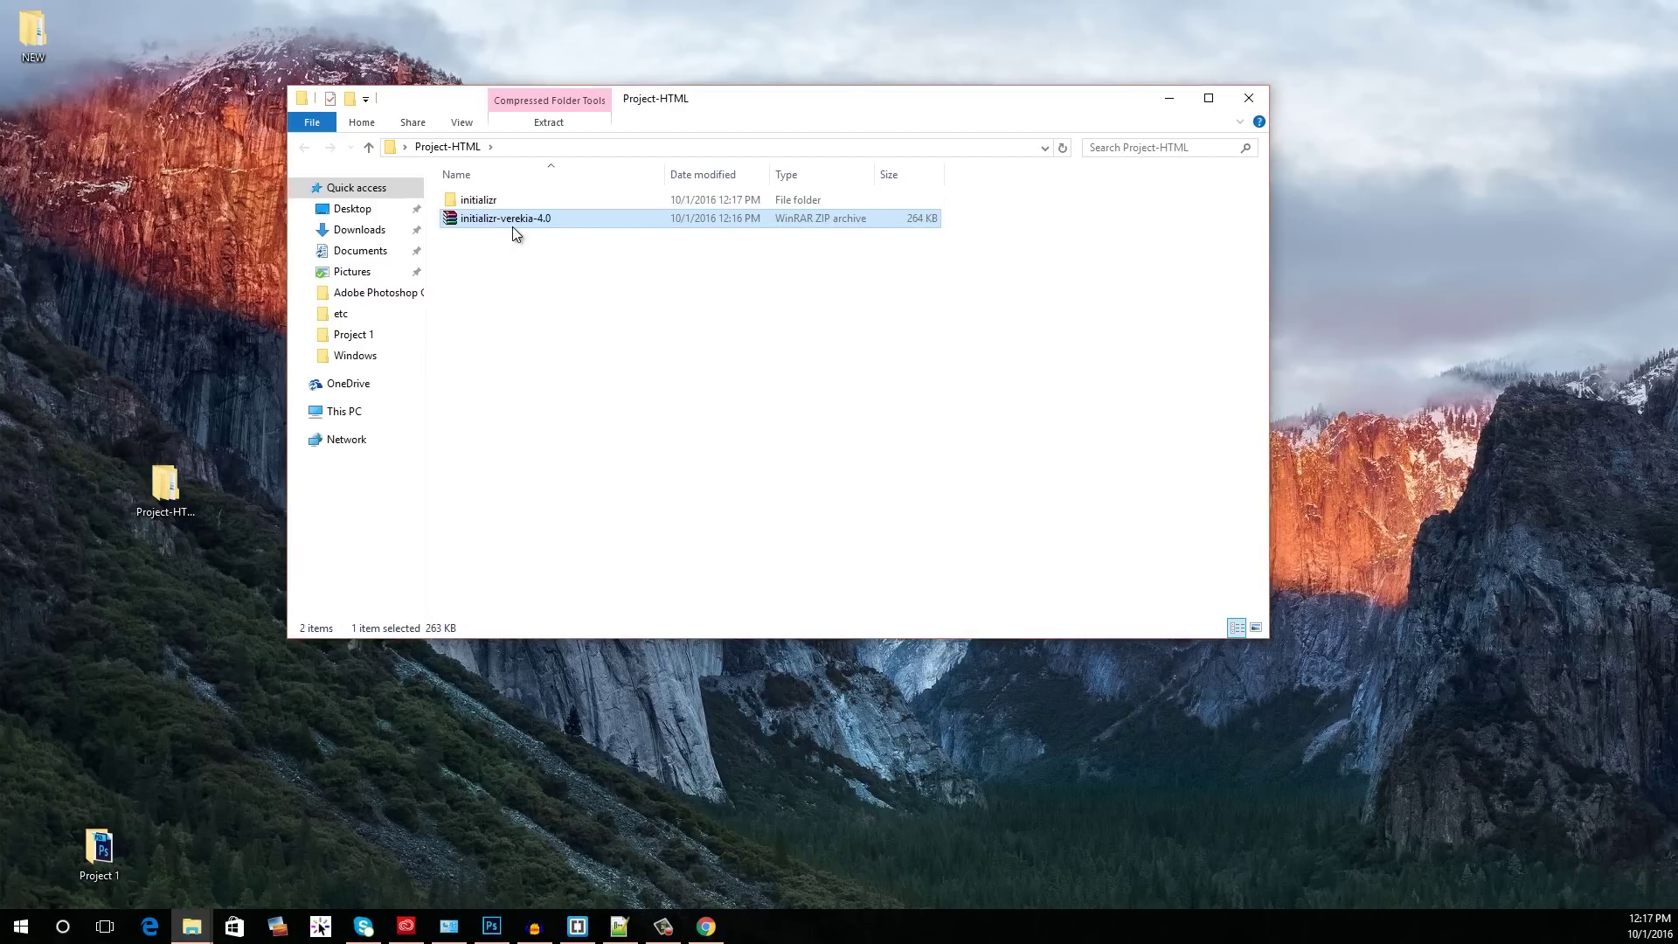
{"action": "key", "text": "Delete"}
Step: Move all contents of the initializr folder up into Project-HTML and delete the emptied initializr folder
{"action": "double_click", "coordinate": [496, 199]}
{"action": "key", "text": "ctrl+a"}
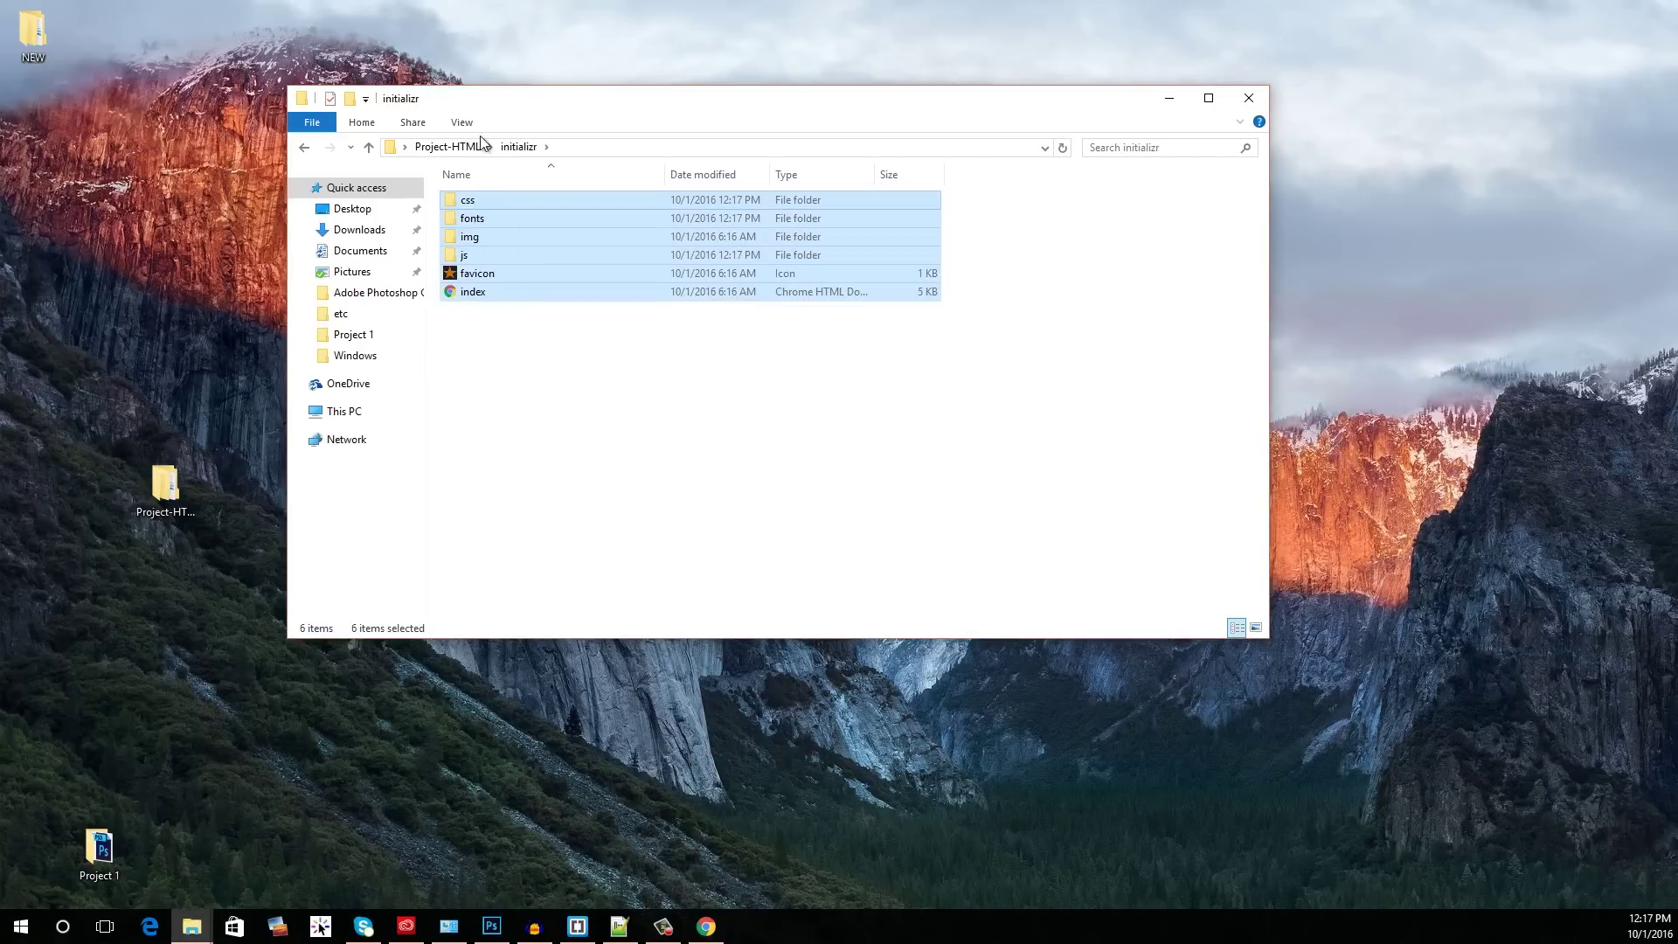
{"action": "key", "text": "ctrl+x"}
{"action": "left_click", "coordinate": [447, 146]}
{"action": "key", "text": "ctrl+v"}
{"action": "key", "text": "Delete"}
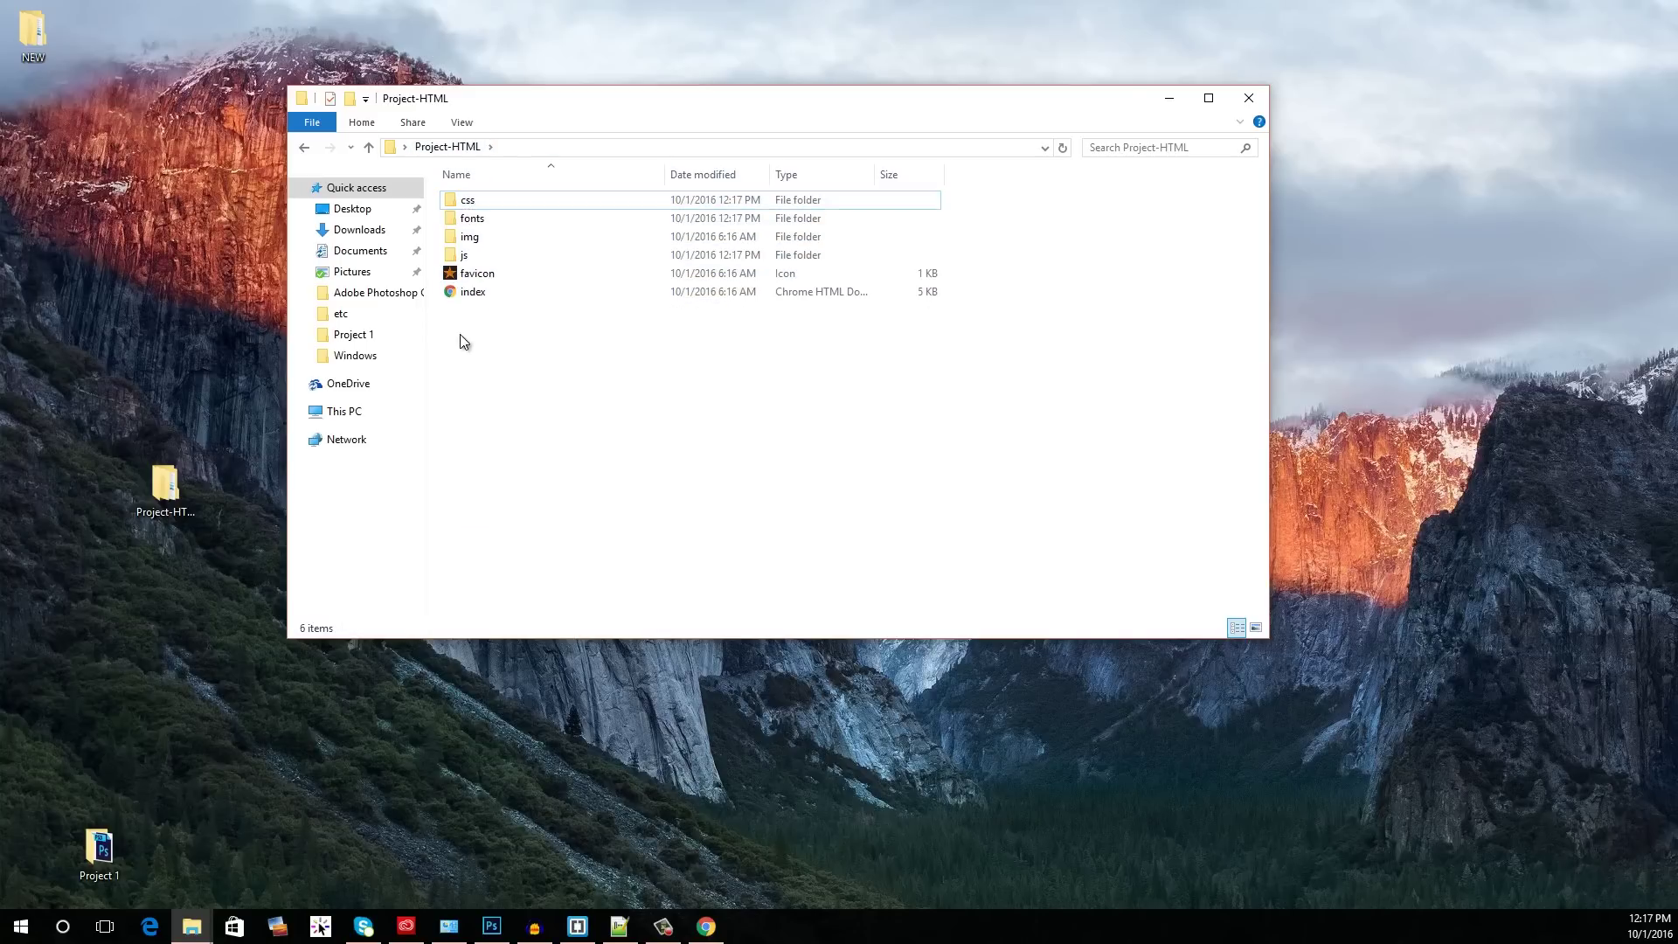
Step: Examine the template files in the css, js and js/vendor folders, and return to Project-HTML
{"action": "left_click", "coordinate": [463, 203]}
{"action": "double_click", "coordinate": [464, 204]}
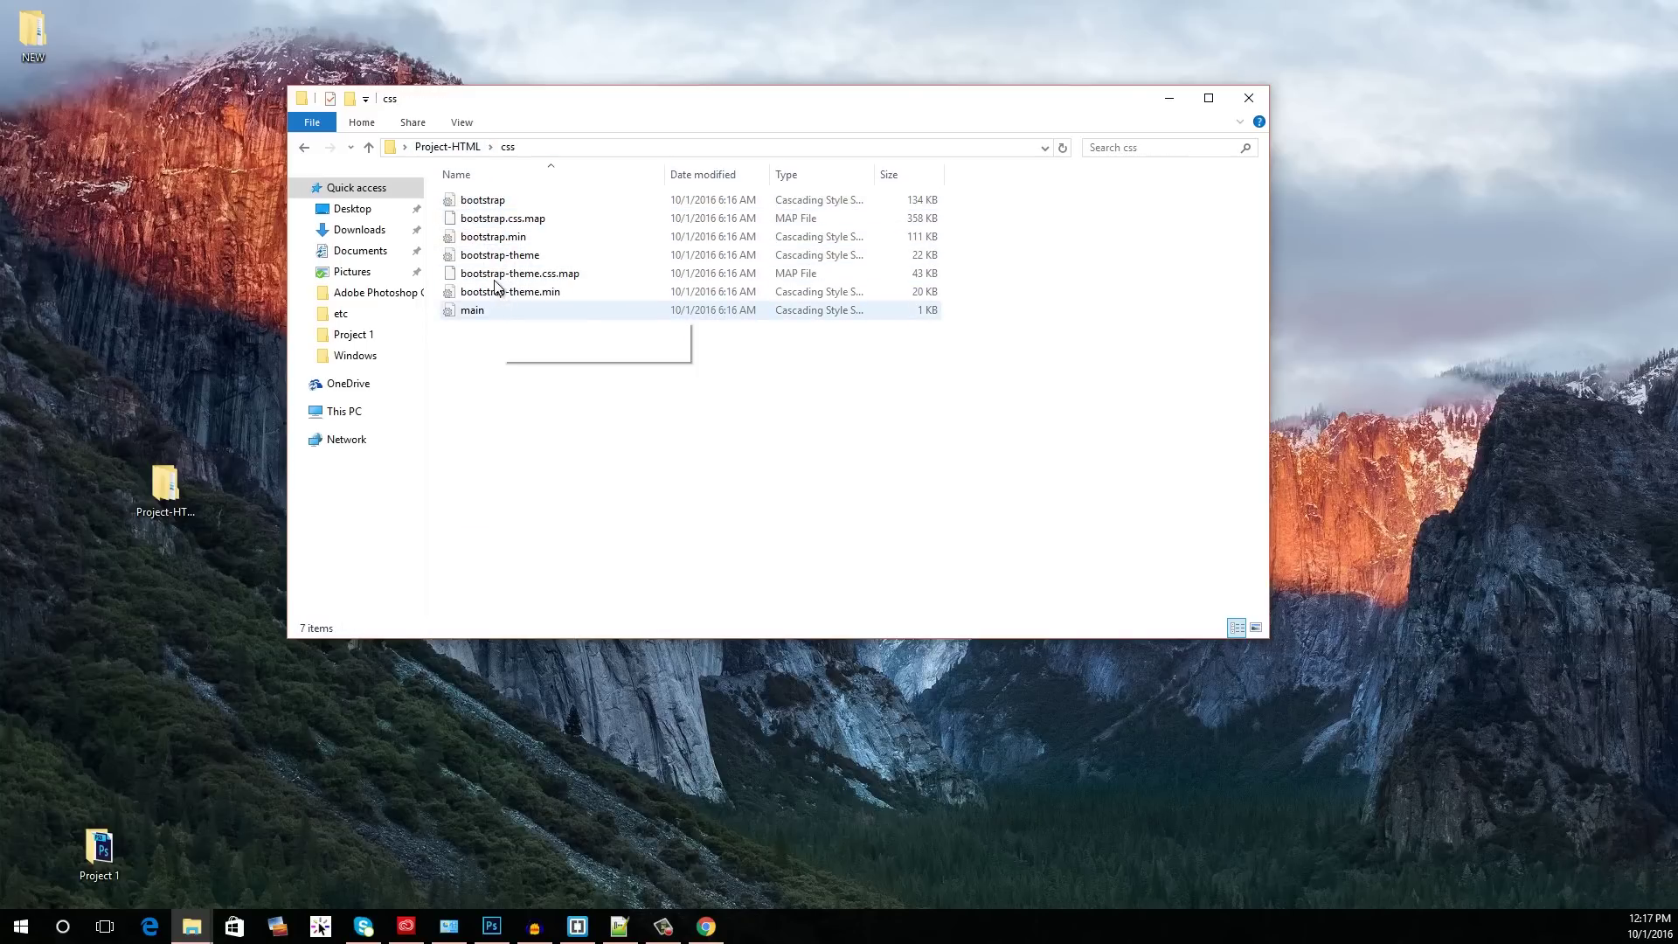
{"action": "left_click", "coordinate": [450, 147]}
{"action": "double_click", "coordinate": [479, 253]}
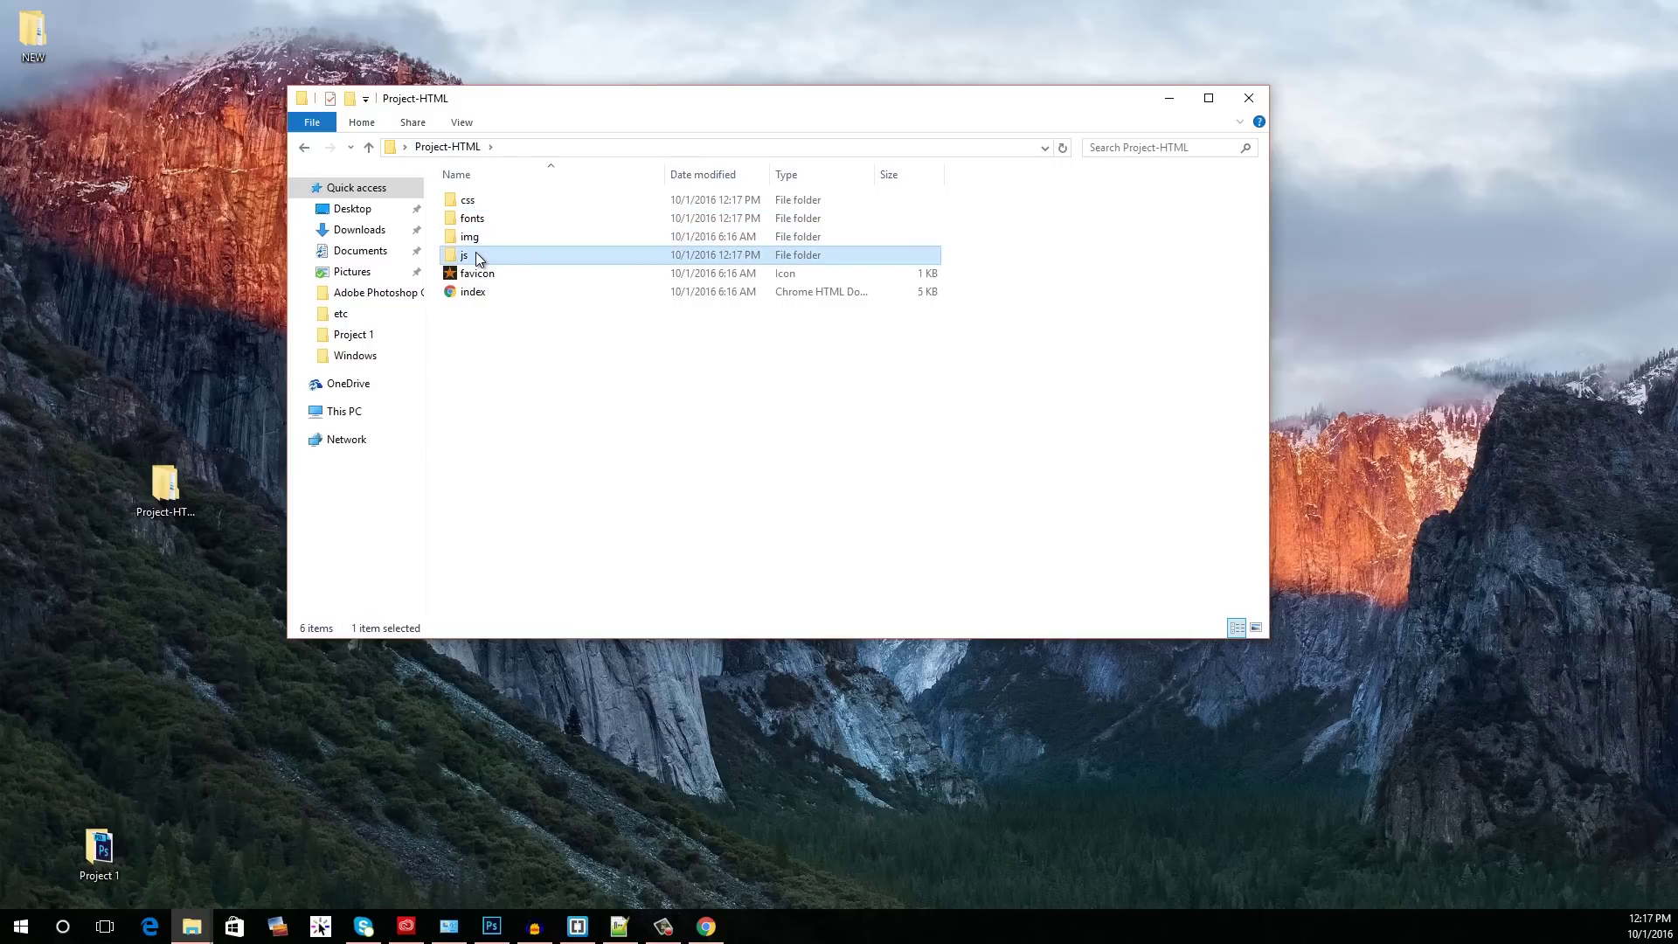
{"action": "double_click", "coordinate": [478, 204]}
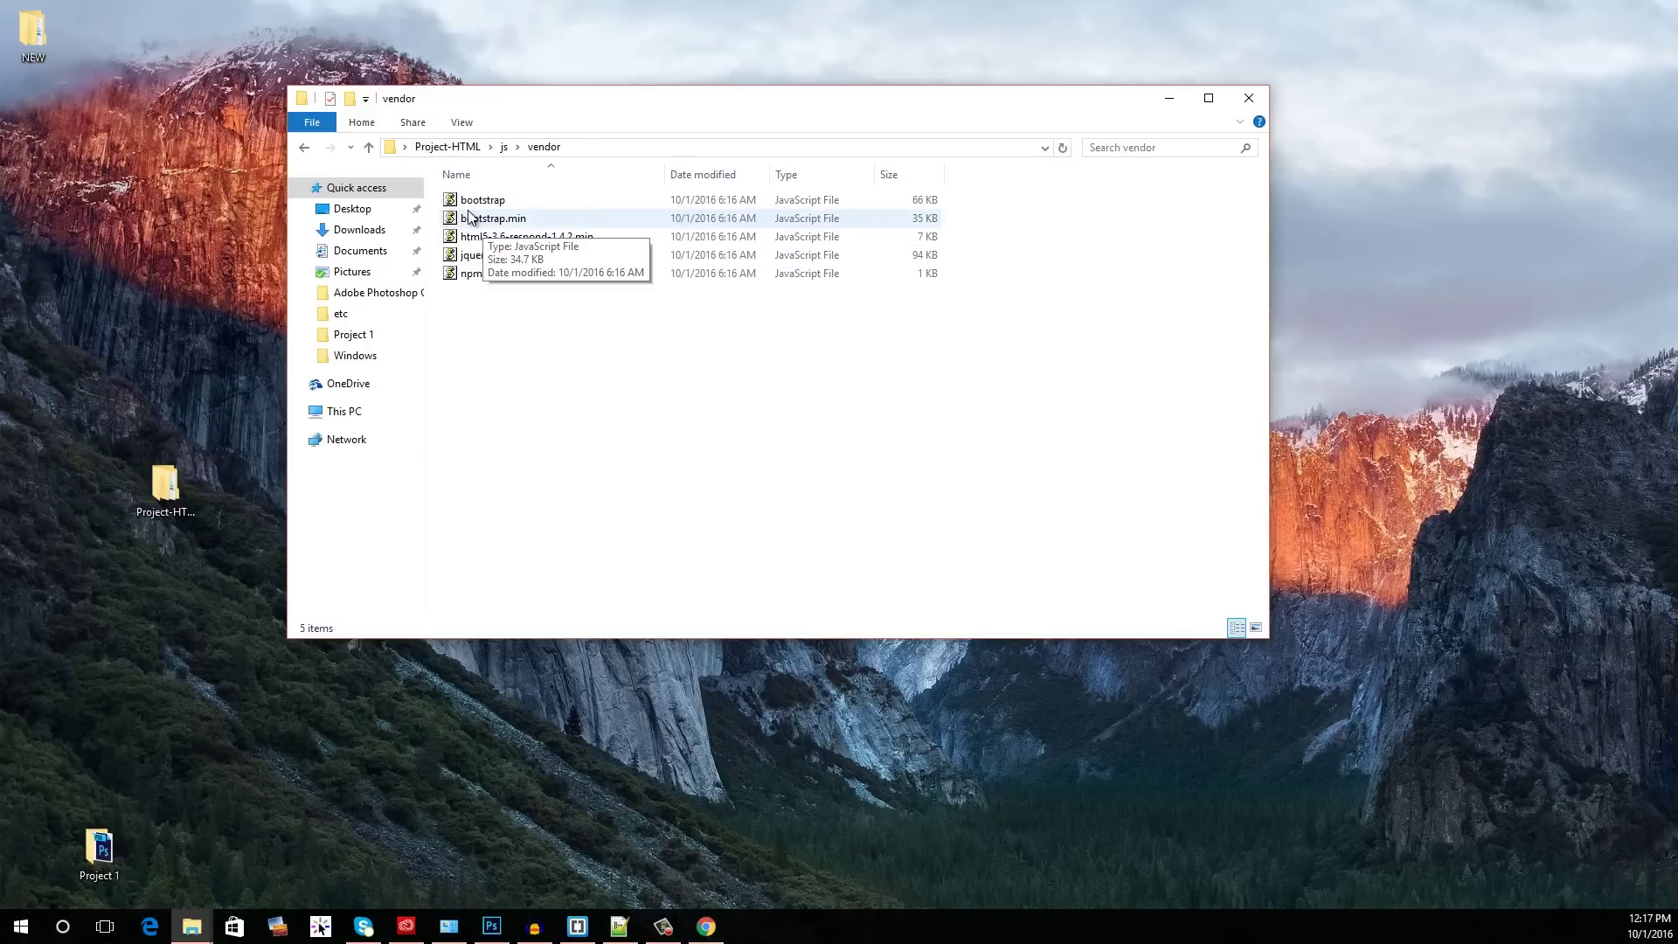
{"action": "left_click", "coordinate": [369, 146]}
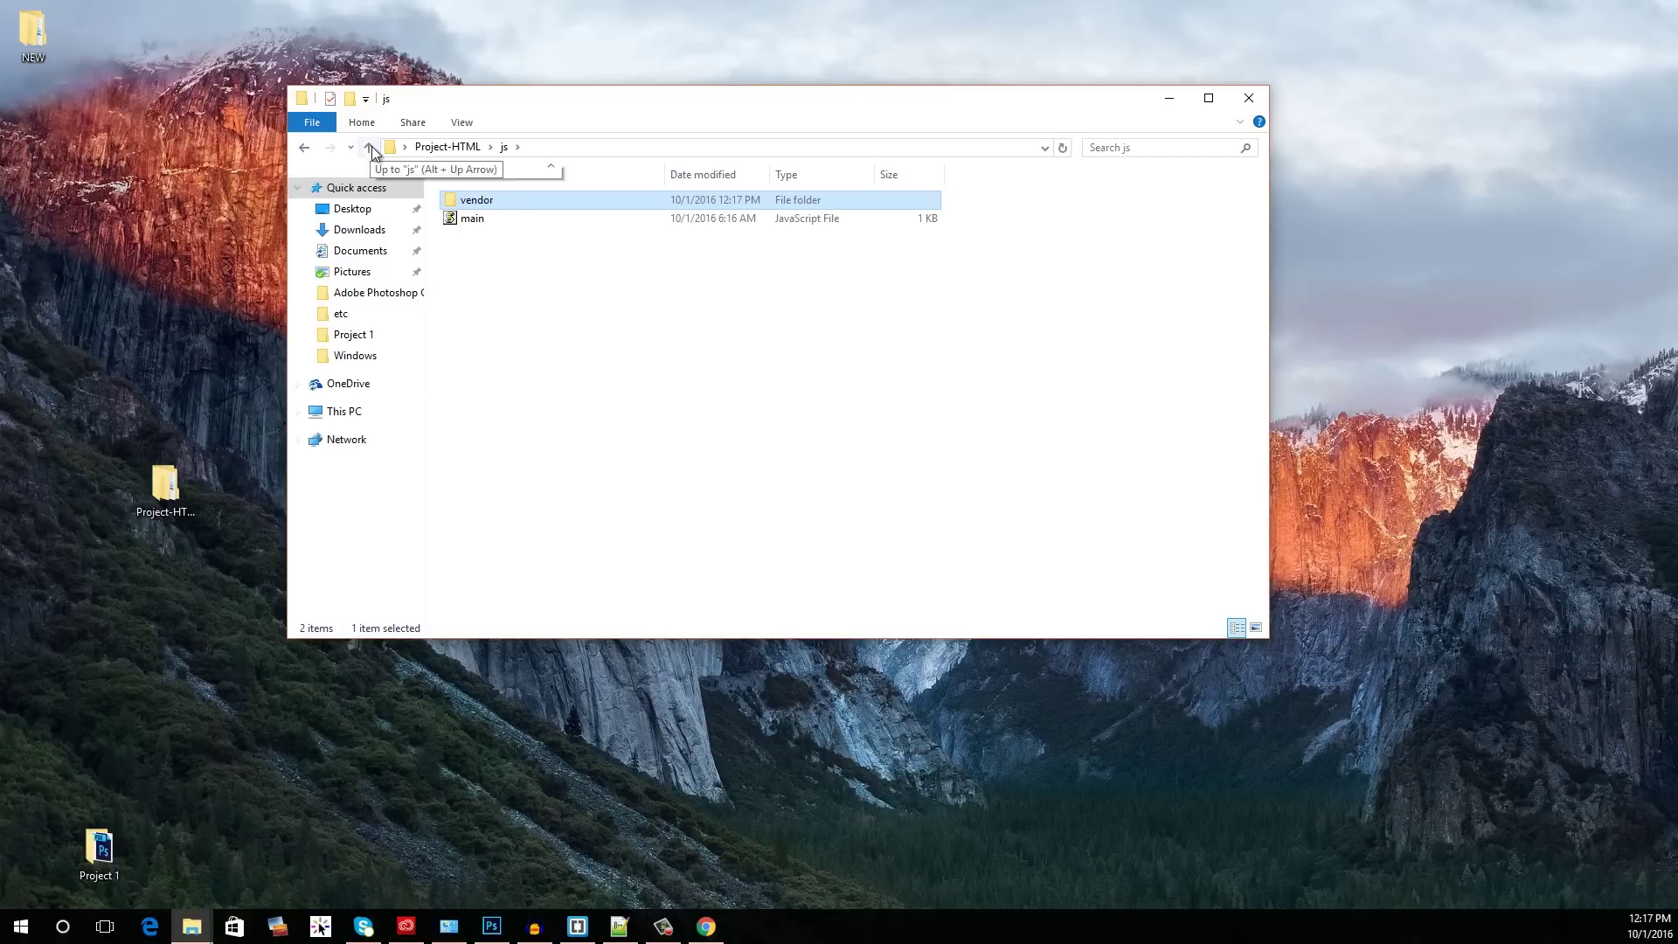
{"action": "left_click", "coordinate": [368, 146]}
Step: Open index.html from Project-HTML in Notepad++ and look through its markup
{"action": "left_click", "coordinate": [476, 291]}
{"action": "right_click", "coordinate": [482, 292]}
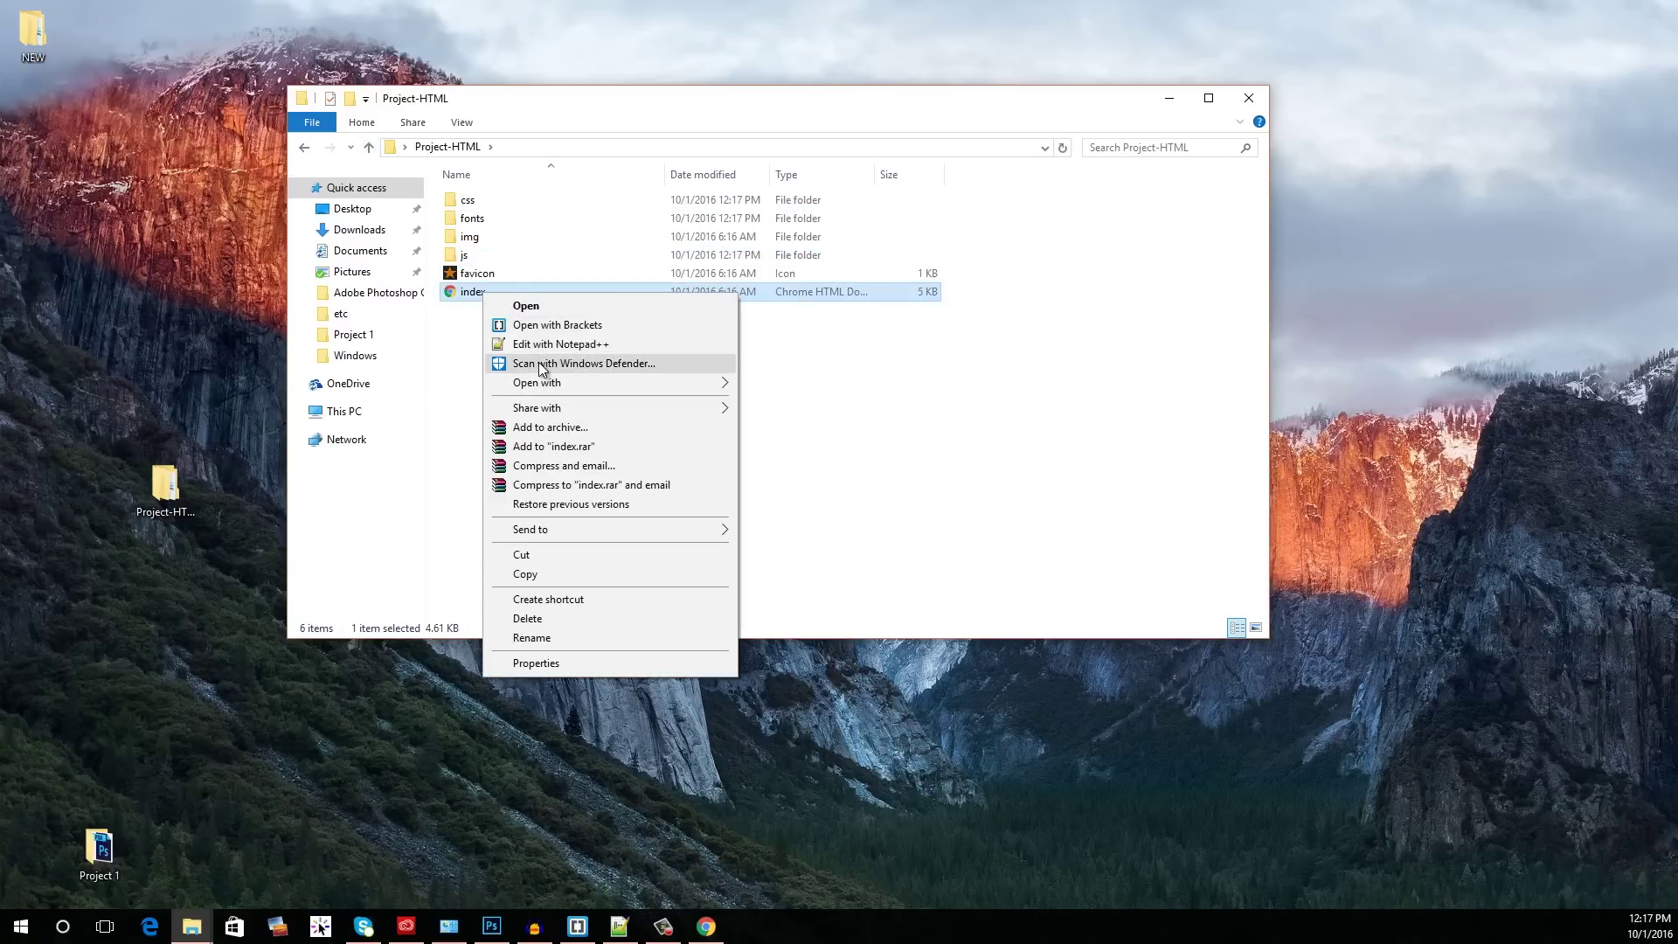
{"action": "left_click", "coordinate": [534, 346]}
{"action": "scroll", "coordinate": [360, 464], "scroll_direction": "down", "scroll_amount": 15}
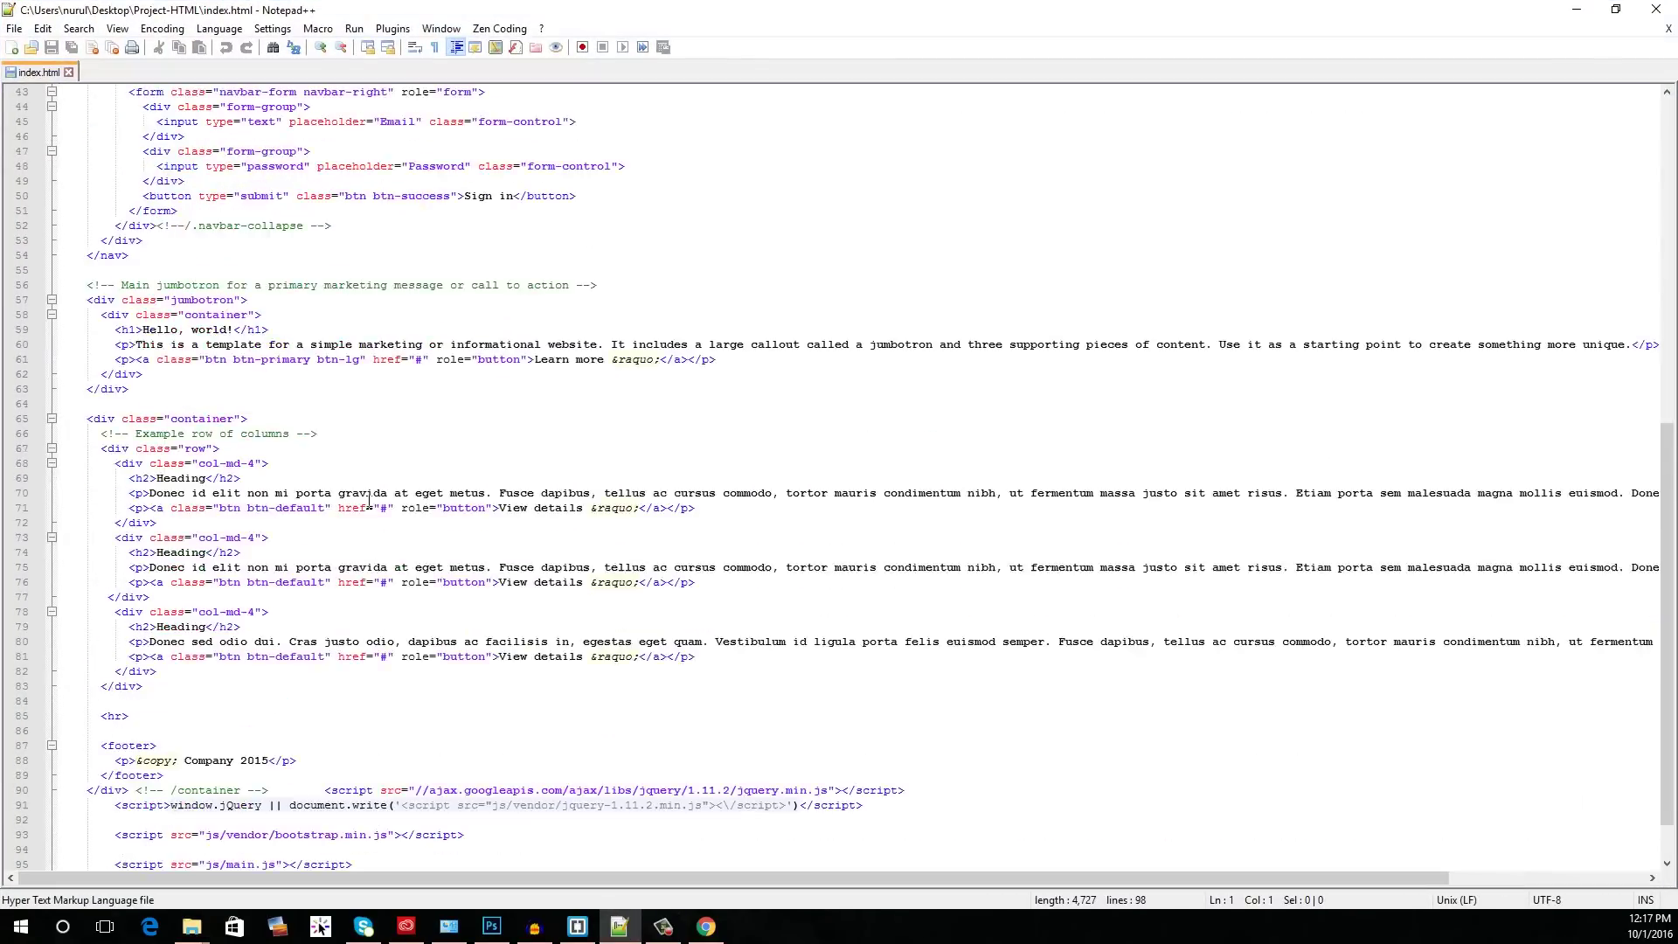
{"action": "scroll", "coordinate": [334, 162], "scroll_direction": "up", "scroll_amount": 15}
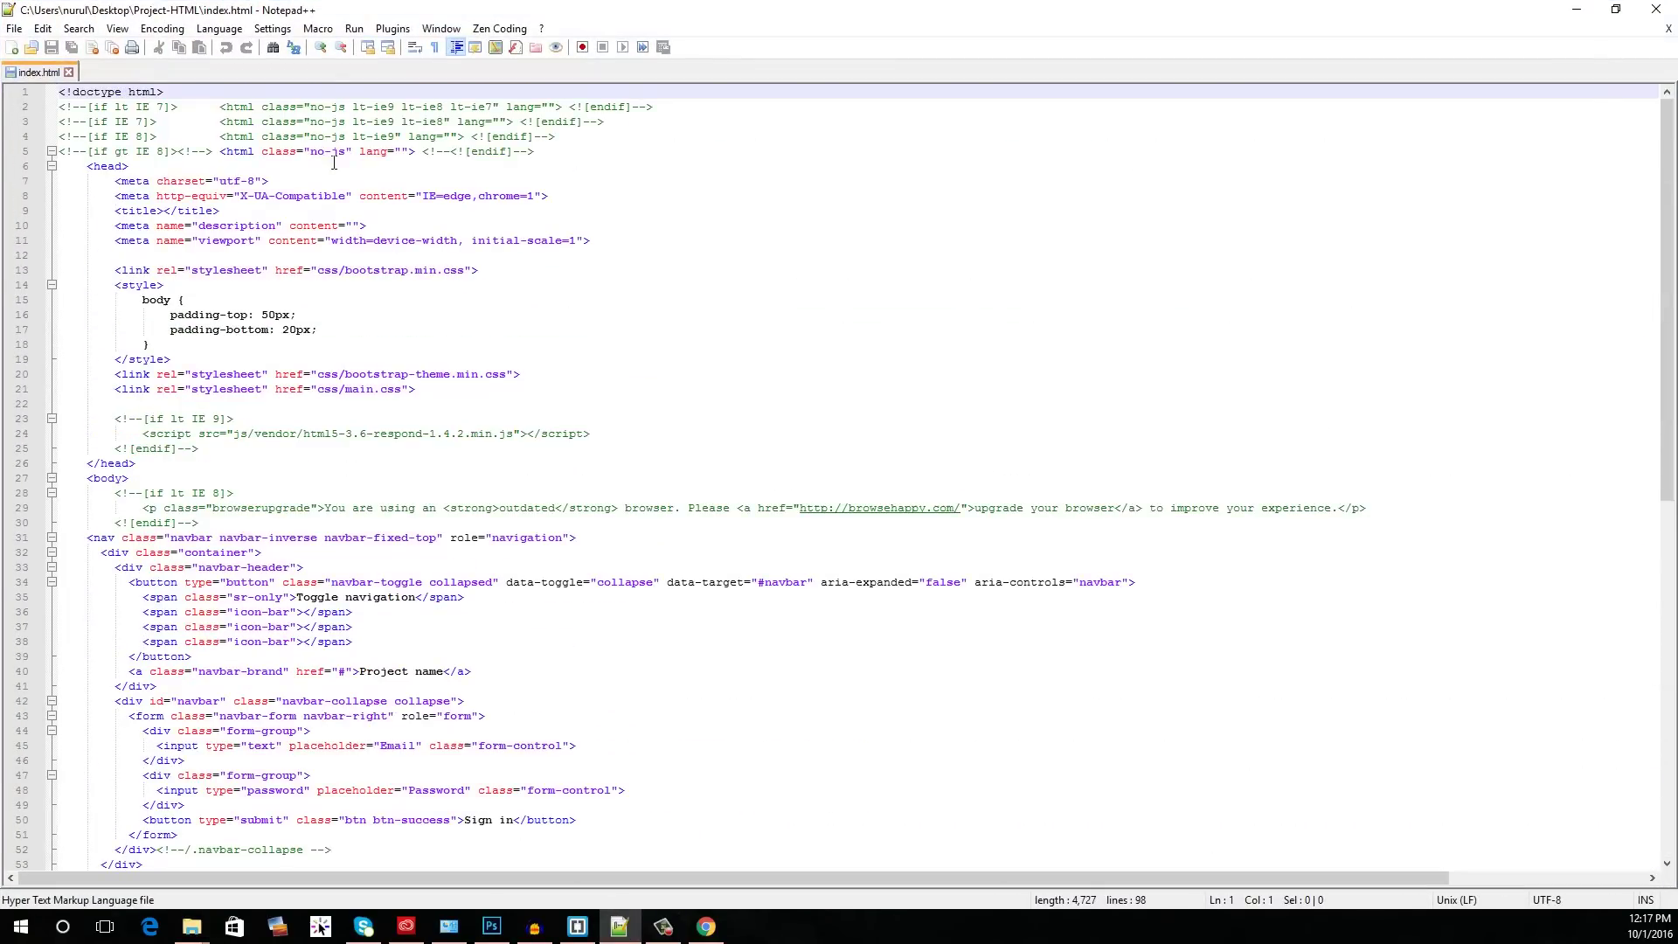
Step: Preview index.html in Firefox from Notepad++, and switch back to the PSD-FILE design in Photoshop
{"action": "left_click", "coordinate": [354, 28]}
{"action": "left_click", "coordinate": [365, 71]}
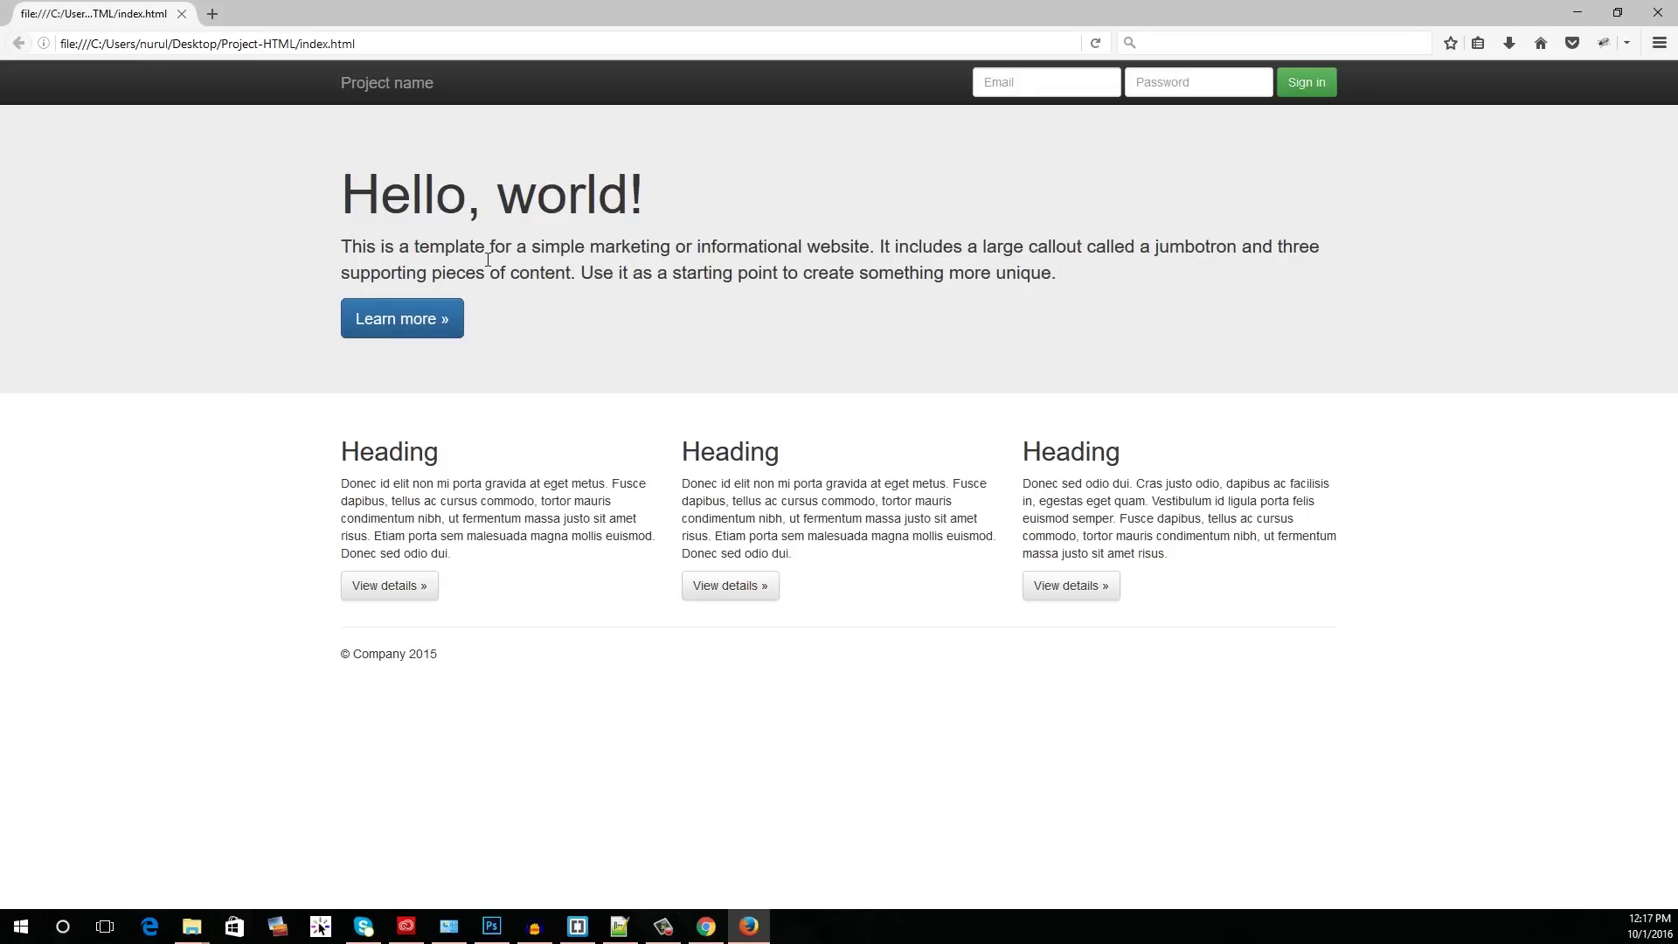
{"action": "left_click", "coordinate": [491, 926]}
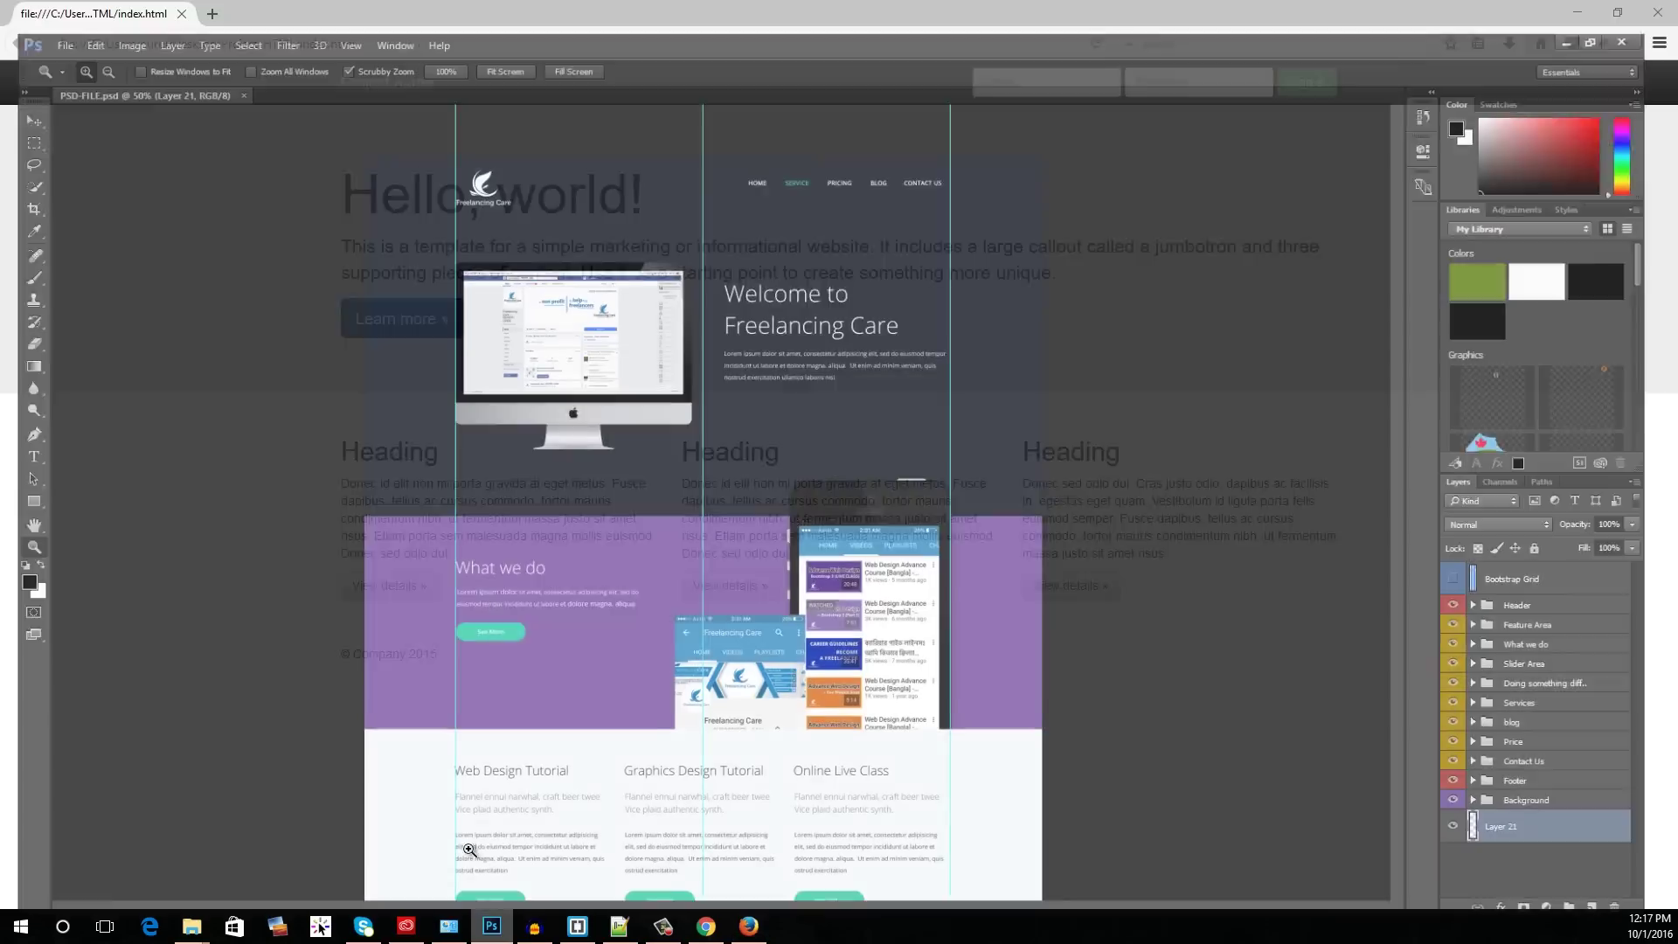
Step: Return to index.html in Notepad++ and delete the body markup from the nav element through the js/main.js script line
{"action": "left_click", "coordinate": [491, 926]}
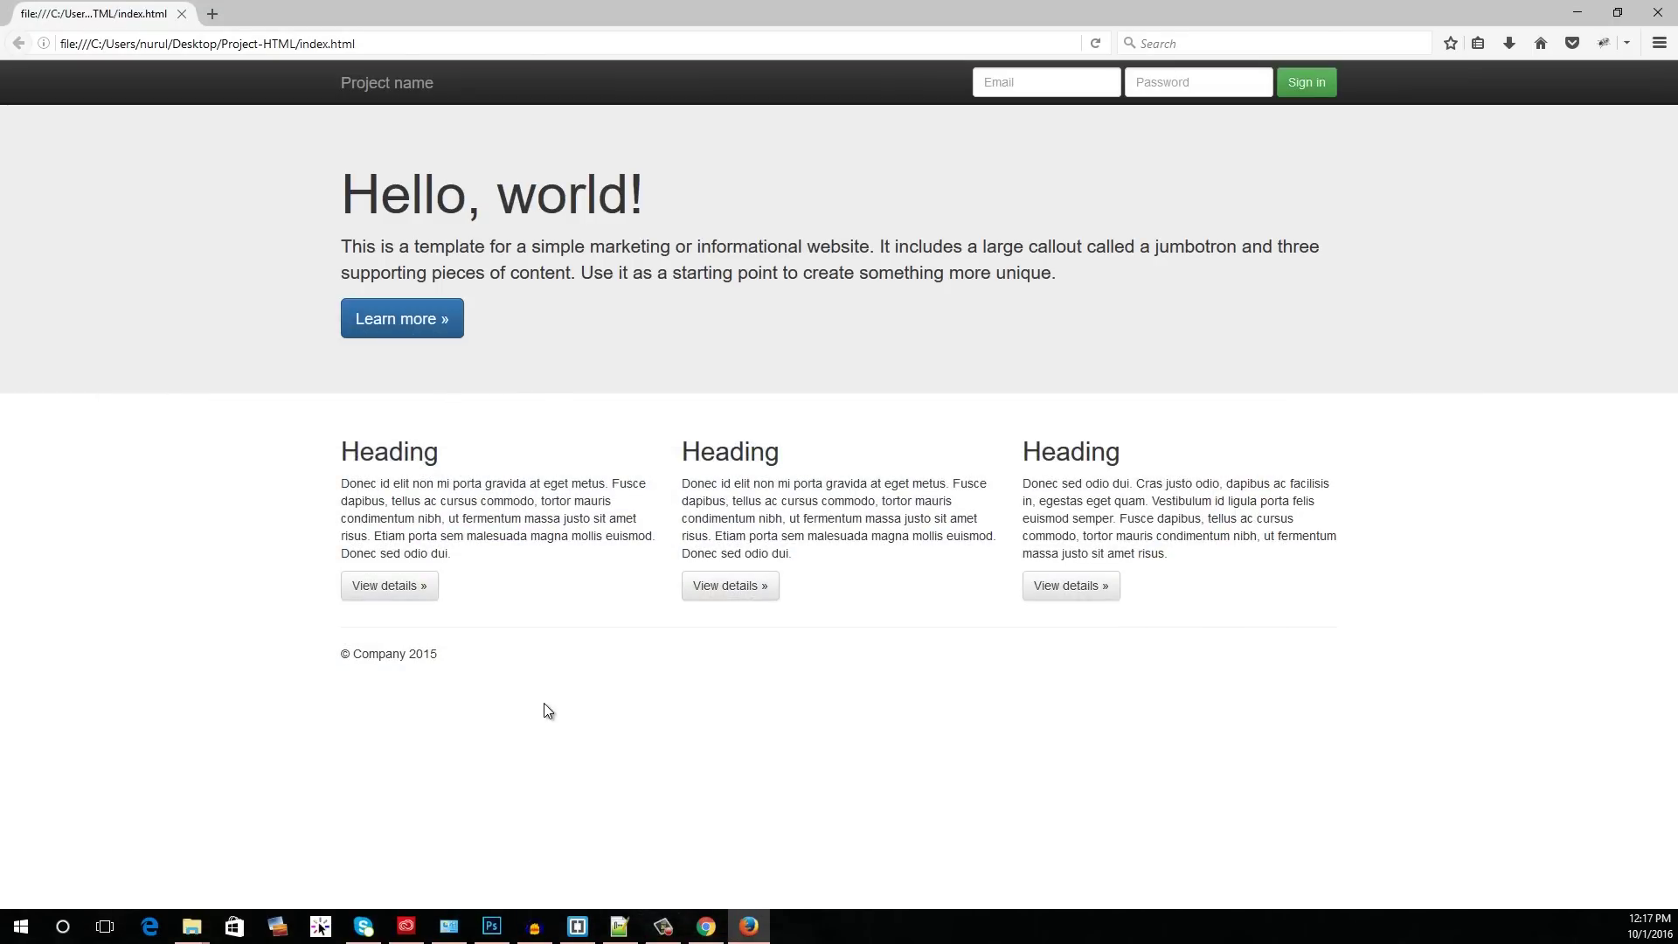
{"action": "left_click", "coordinate": [619, 926]}
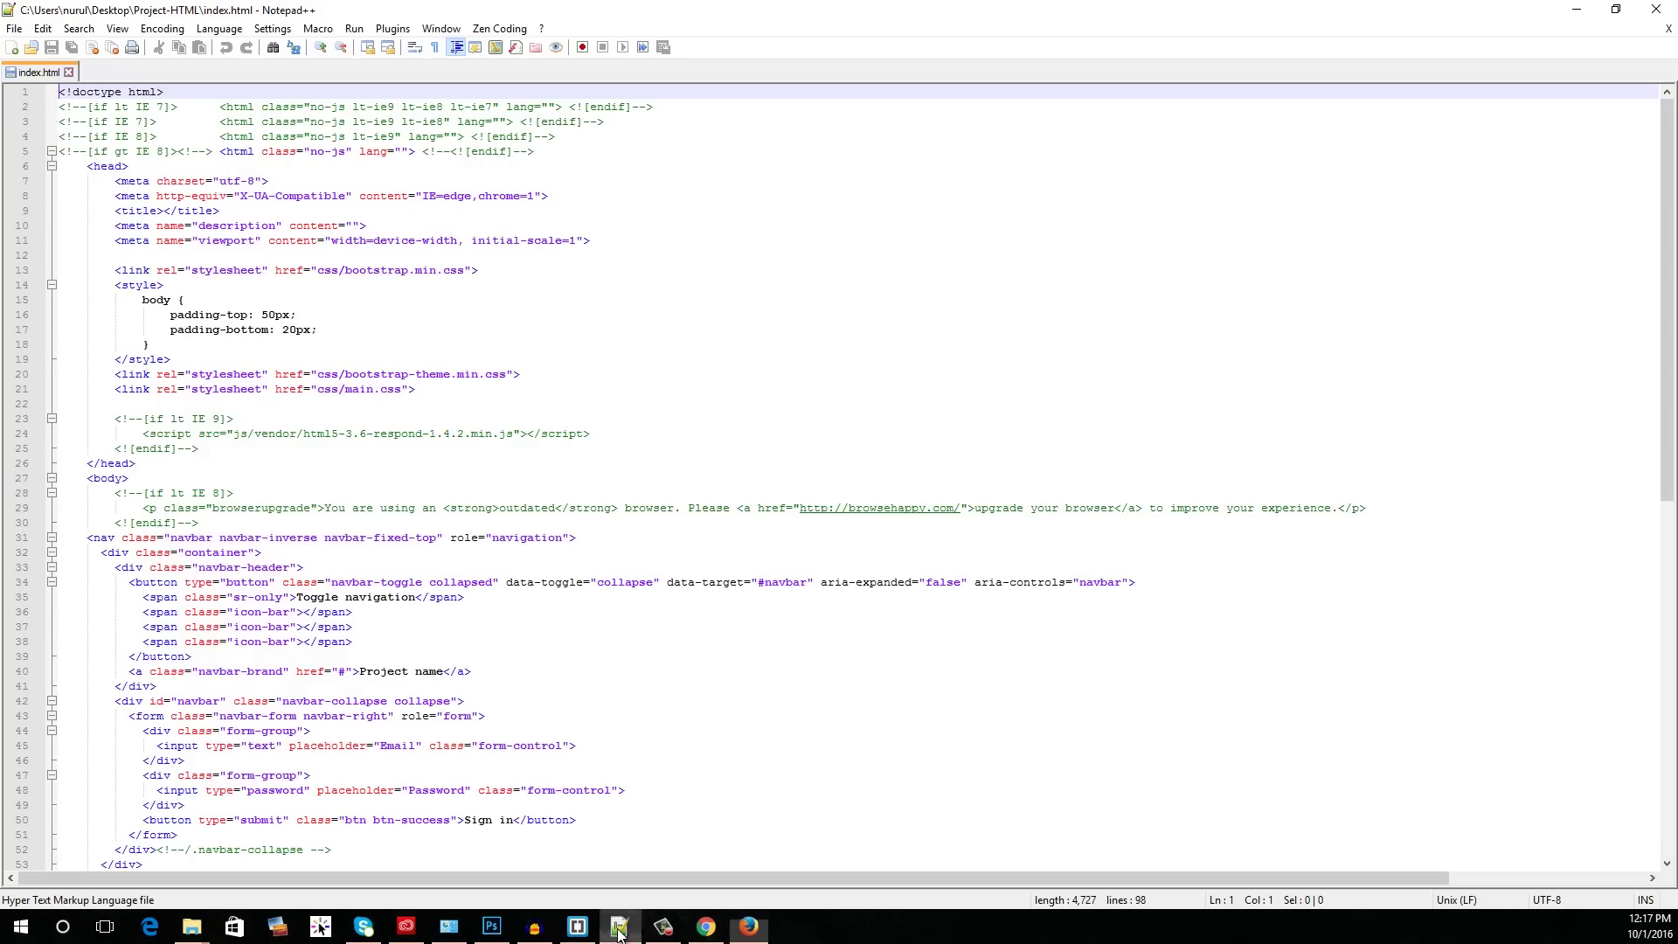
{"action": "scroll", "coordinate": [141, 552], "scroll_direction": "down", "scroll_amount": 1}
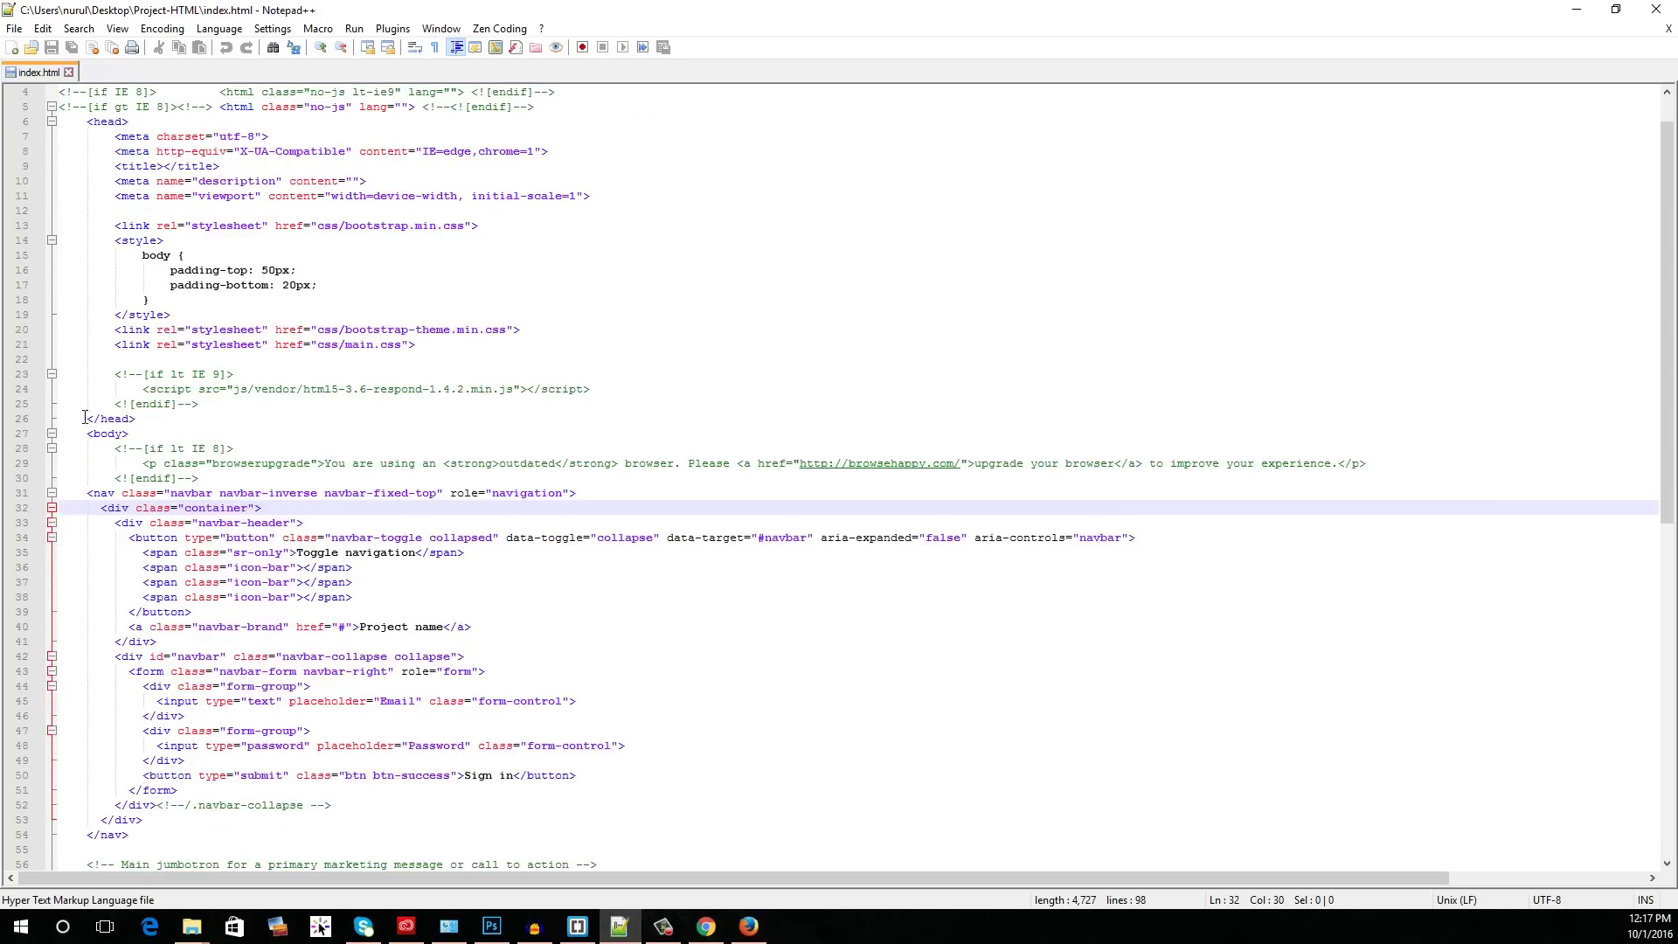
{"action": "scroll", "coordinate": [108, 335], "scroll_direction": "up", "scroll_amount": 1}
{"action": "left_click", "coordinate": [86, 537]}
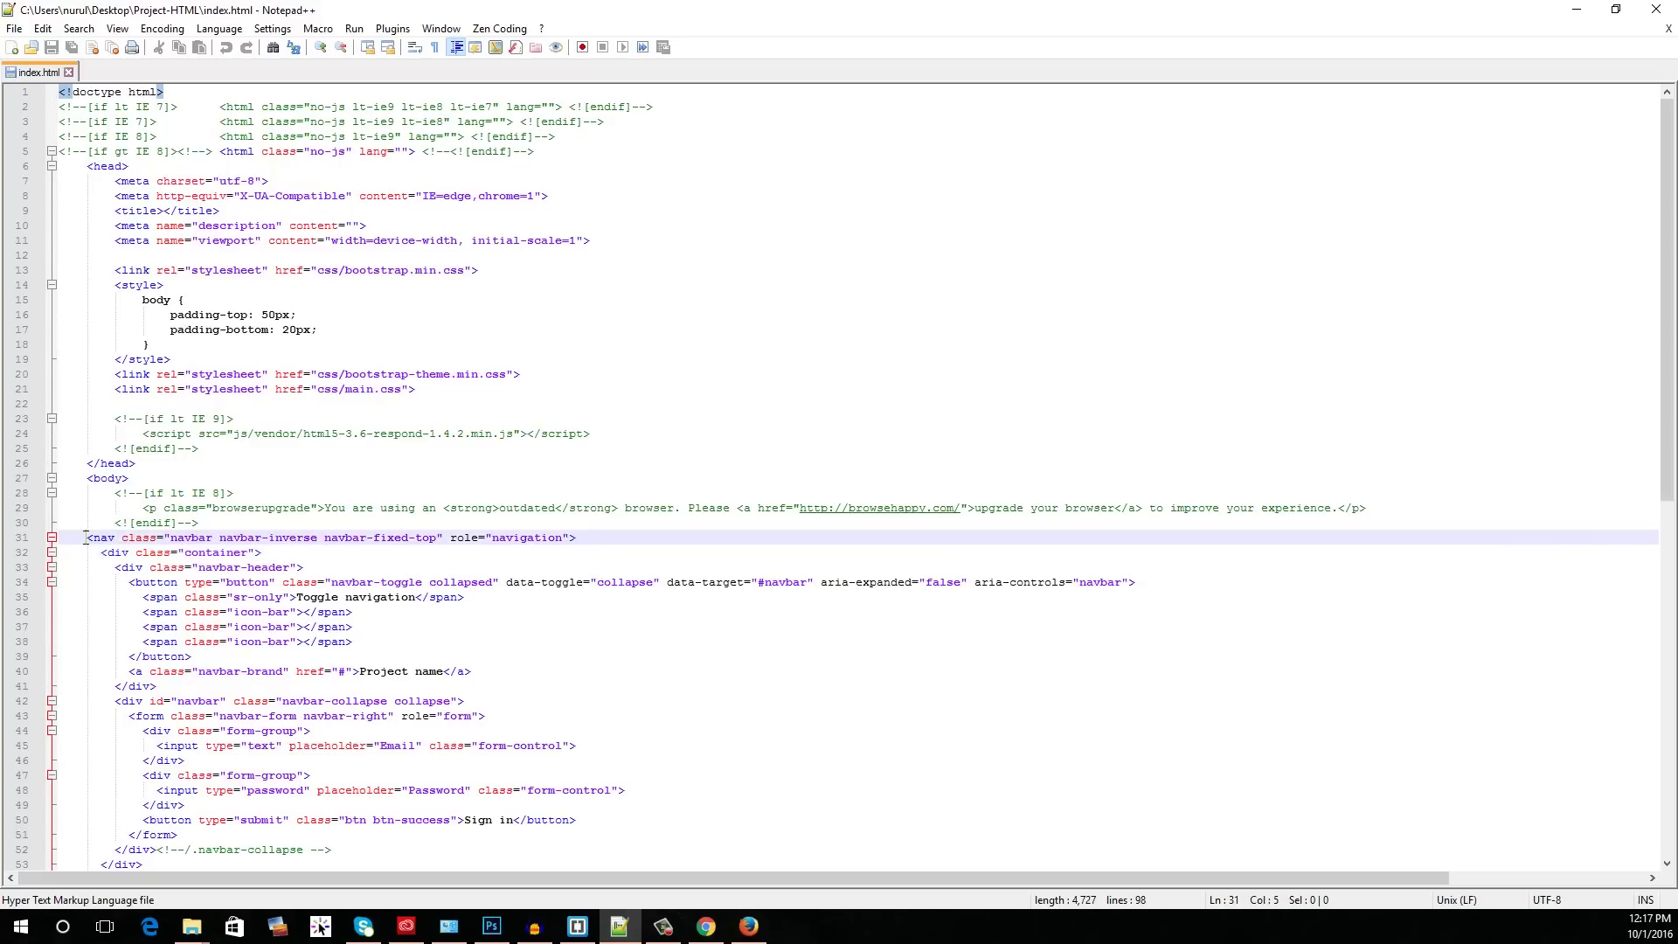
{"action": "left_click_drag", "start_coordinate": [89, 539], "coordinate": [421, 805]}
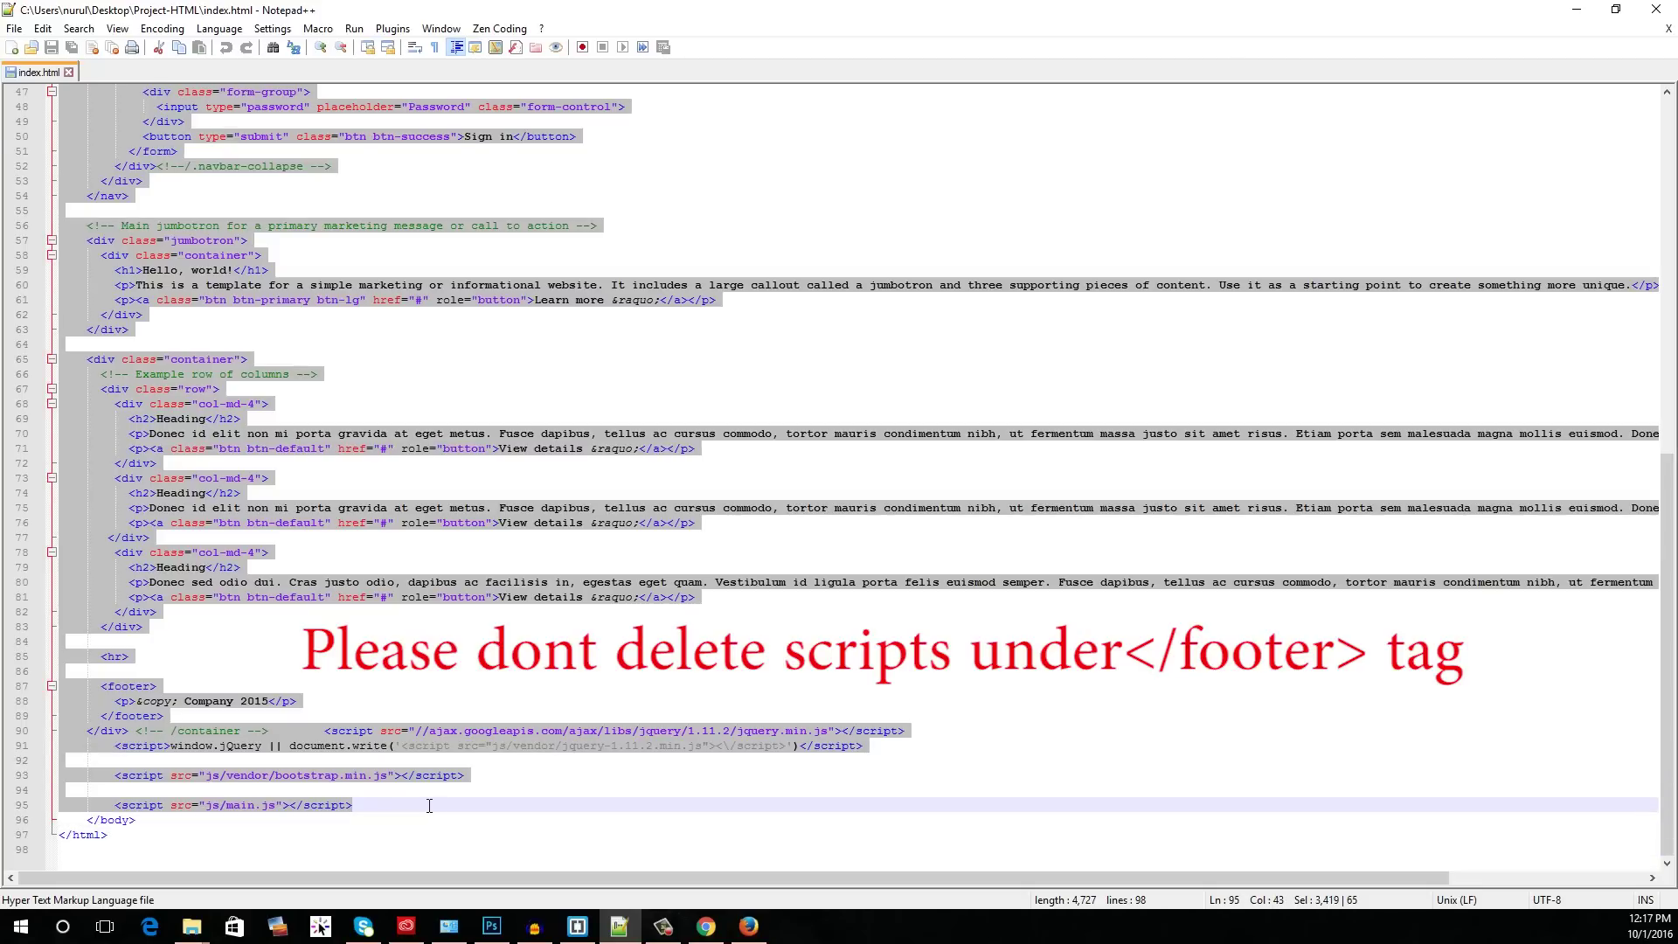
{"action": "key", "text": "Delete"}
Step: Insert seven blank lines above the closing body tag in index.html
{"action": "key", "text": "Return"}
{"action": "key", "text": "Return"}
{"action": "key", "text": "Return"}
{"action": "key", "text": "Return"}
{"action": "key", "text": "Return"}
{"action": "key", "text": "Return"}
{"action": "key", "text": "Return"}
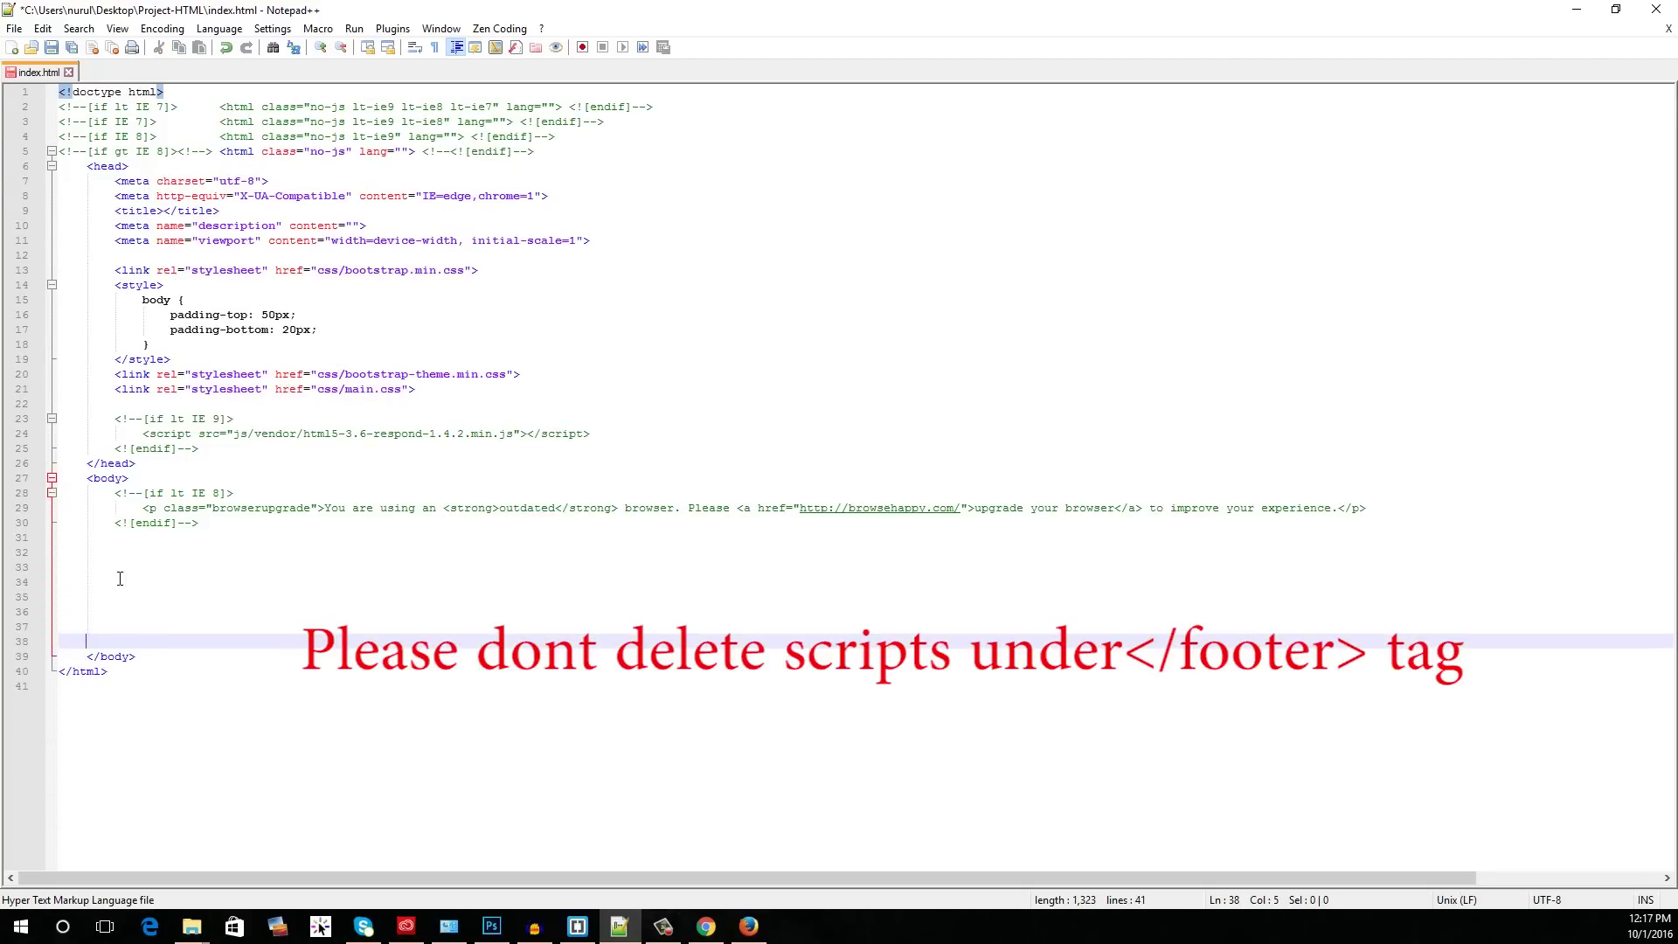
Step: Turn on word wrap for the code and check how the long browserupgrade paragraph wraps
{"action": "scroll", "coordinate": [221, 595], "scroll_direction": "up", "scroll_amount": 3}
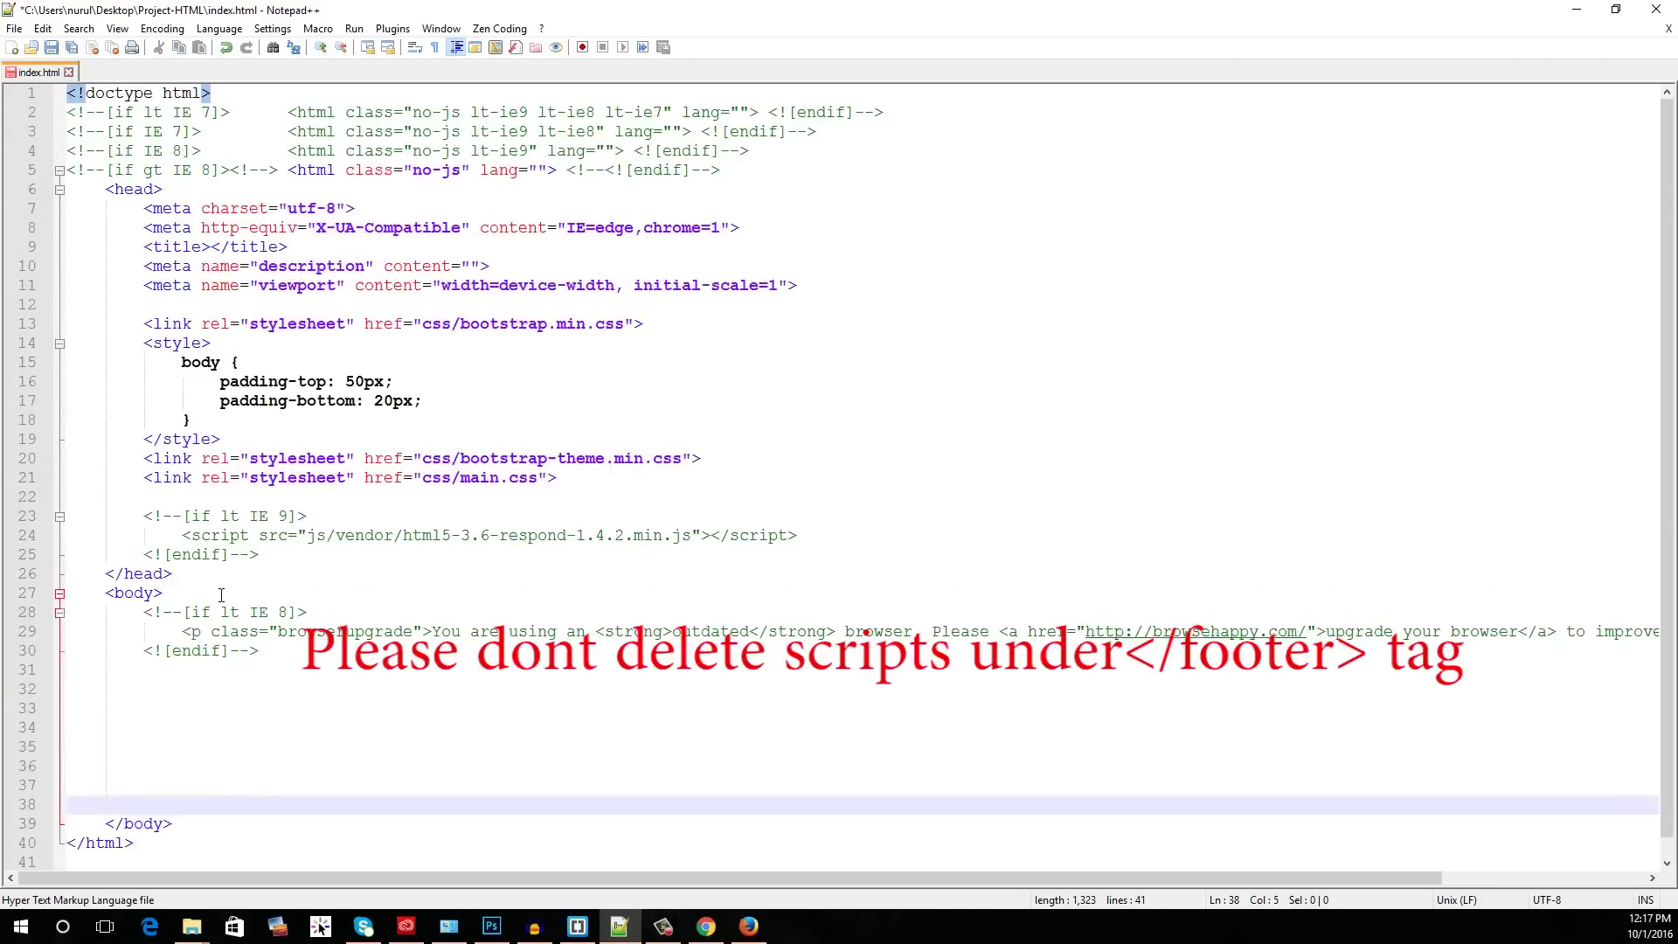
{"action": "scroll", "coordinate": [221, 595], "scroll_direction": "up", "scroll_amount": 1}
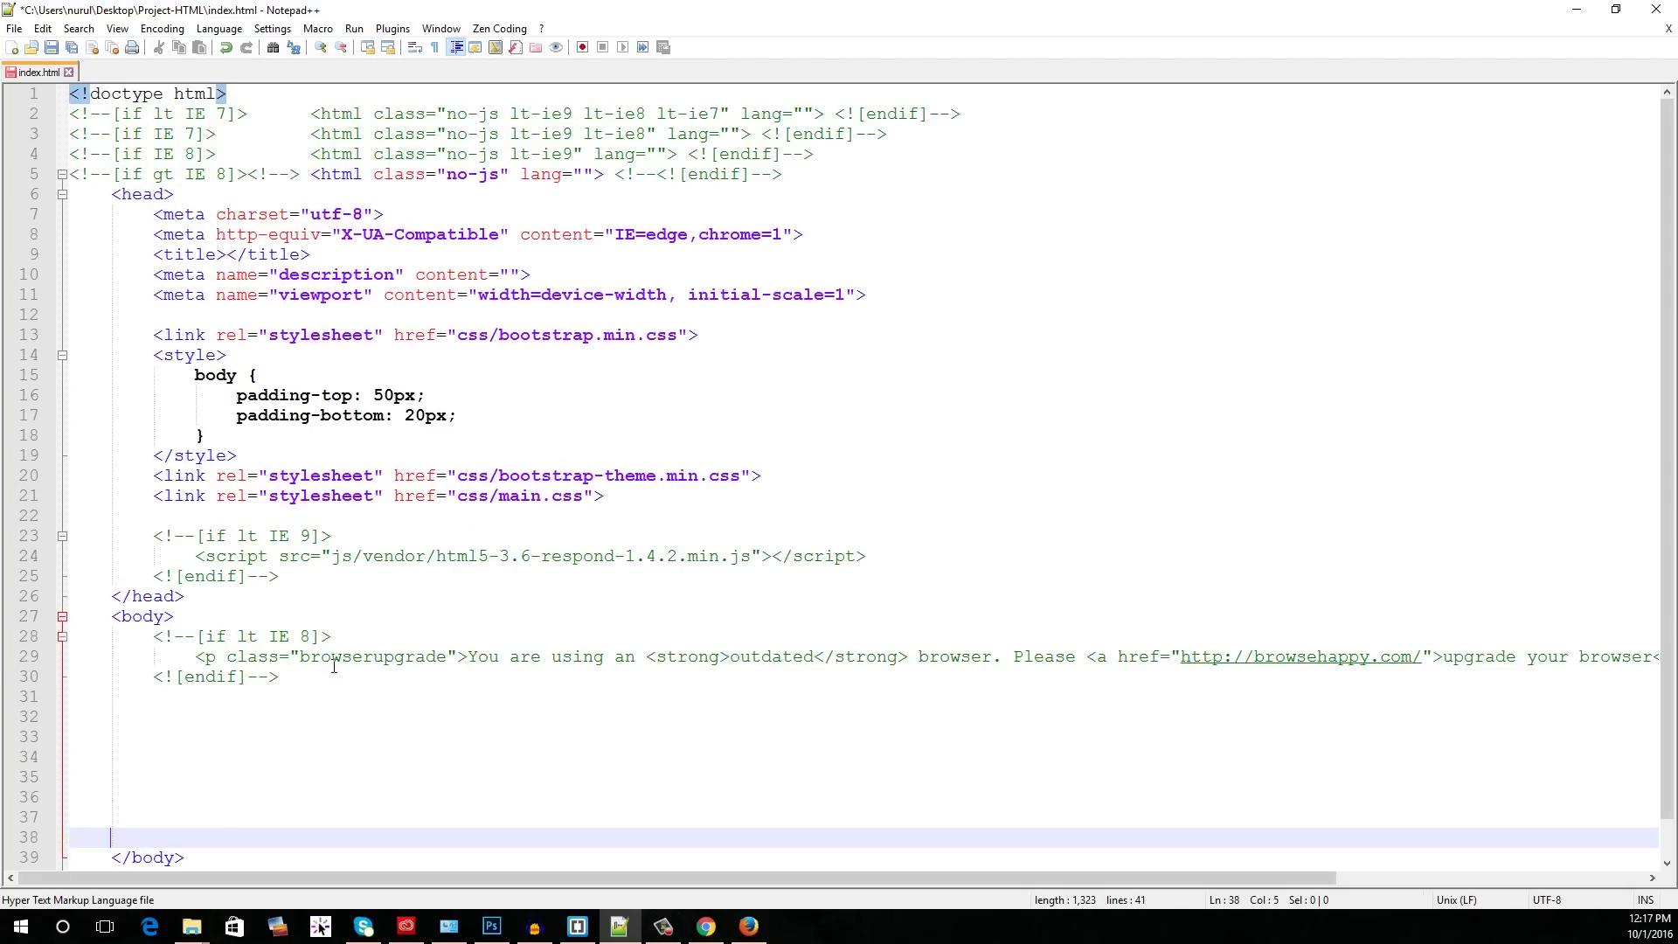
{"action": "left_click_drag", "start_coordinate": [385, 886], "coordinate": [893, 905]}
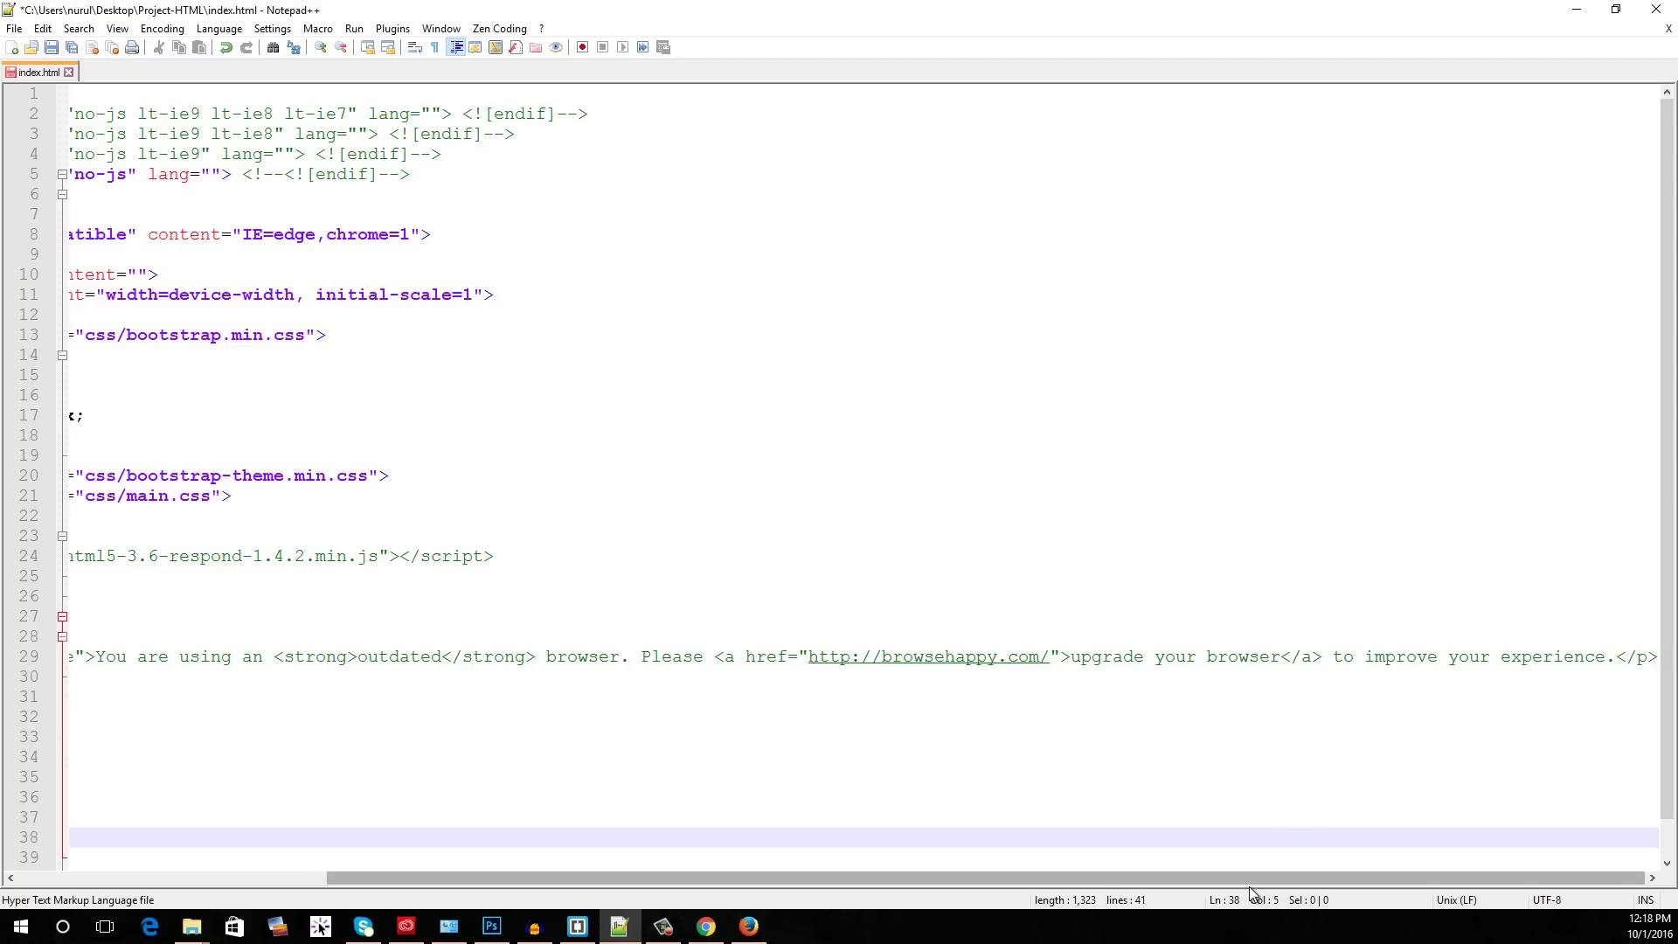
{"action": "left_click_drag", "start_coordinate": [894, 886], "coordinate": [560, 887]}
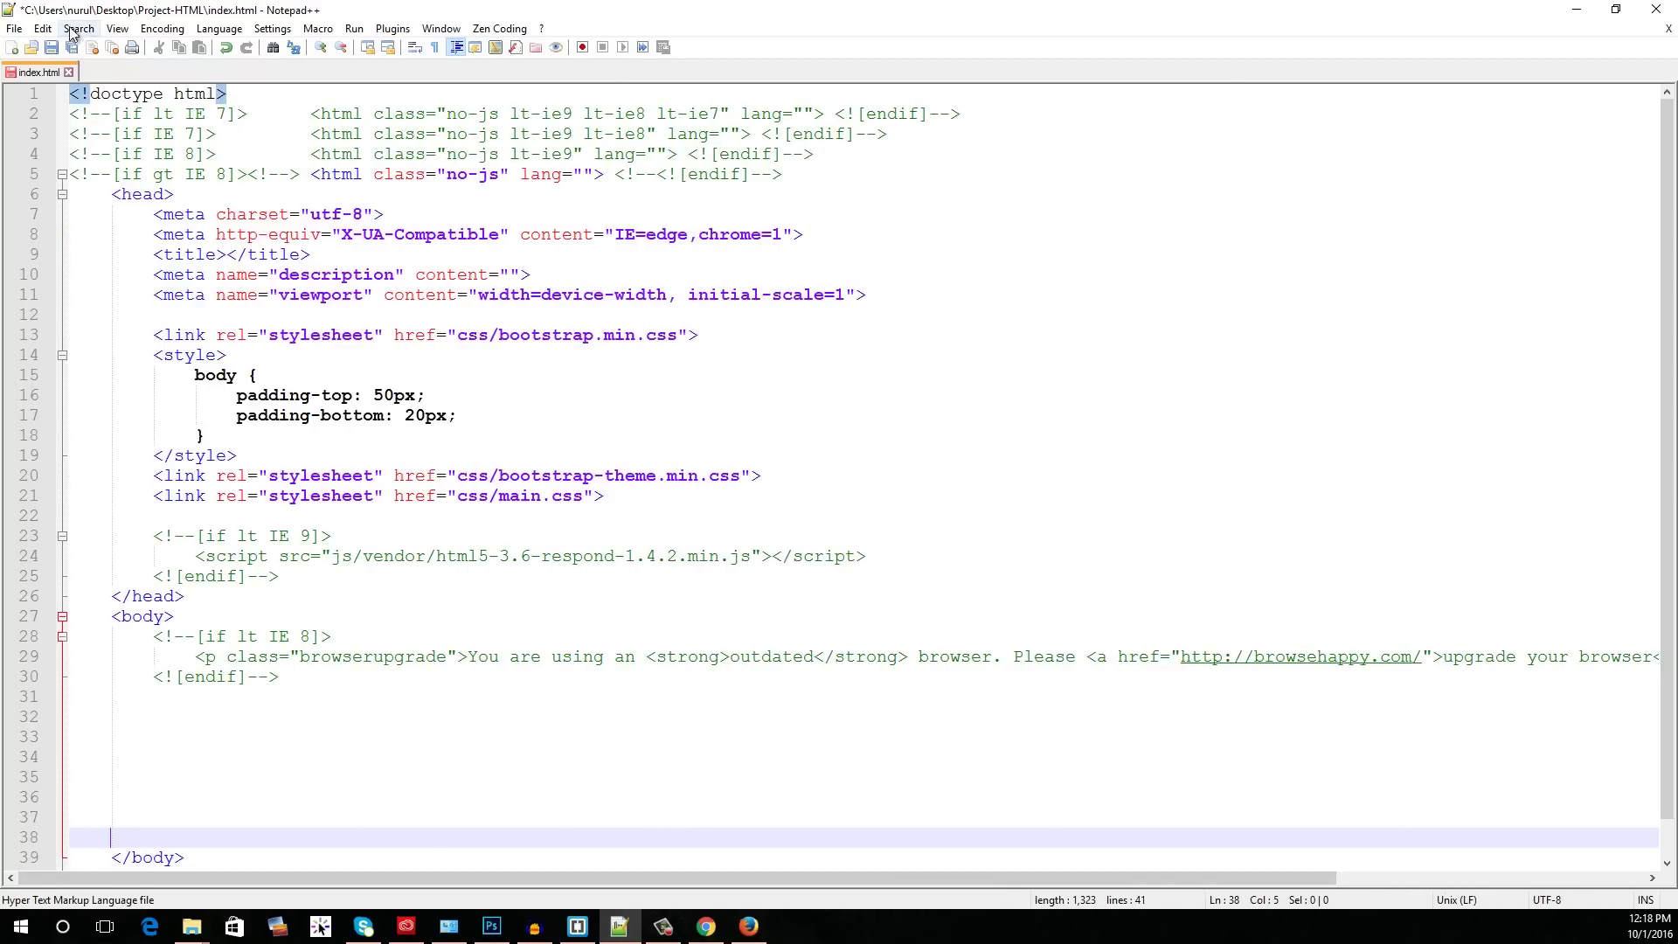
{"action": "left_click", "coordinate": [131, 32]}
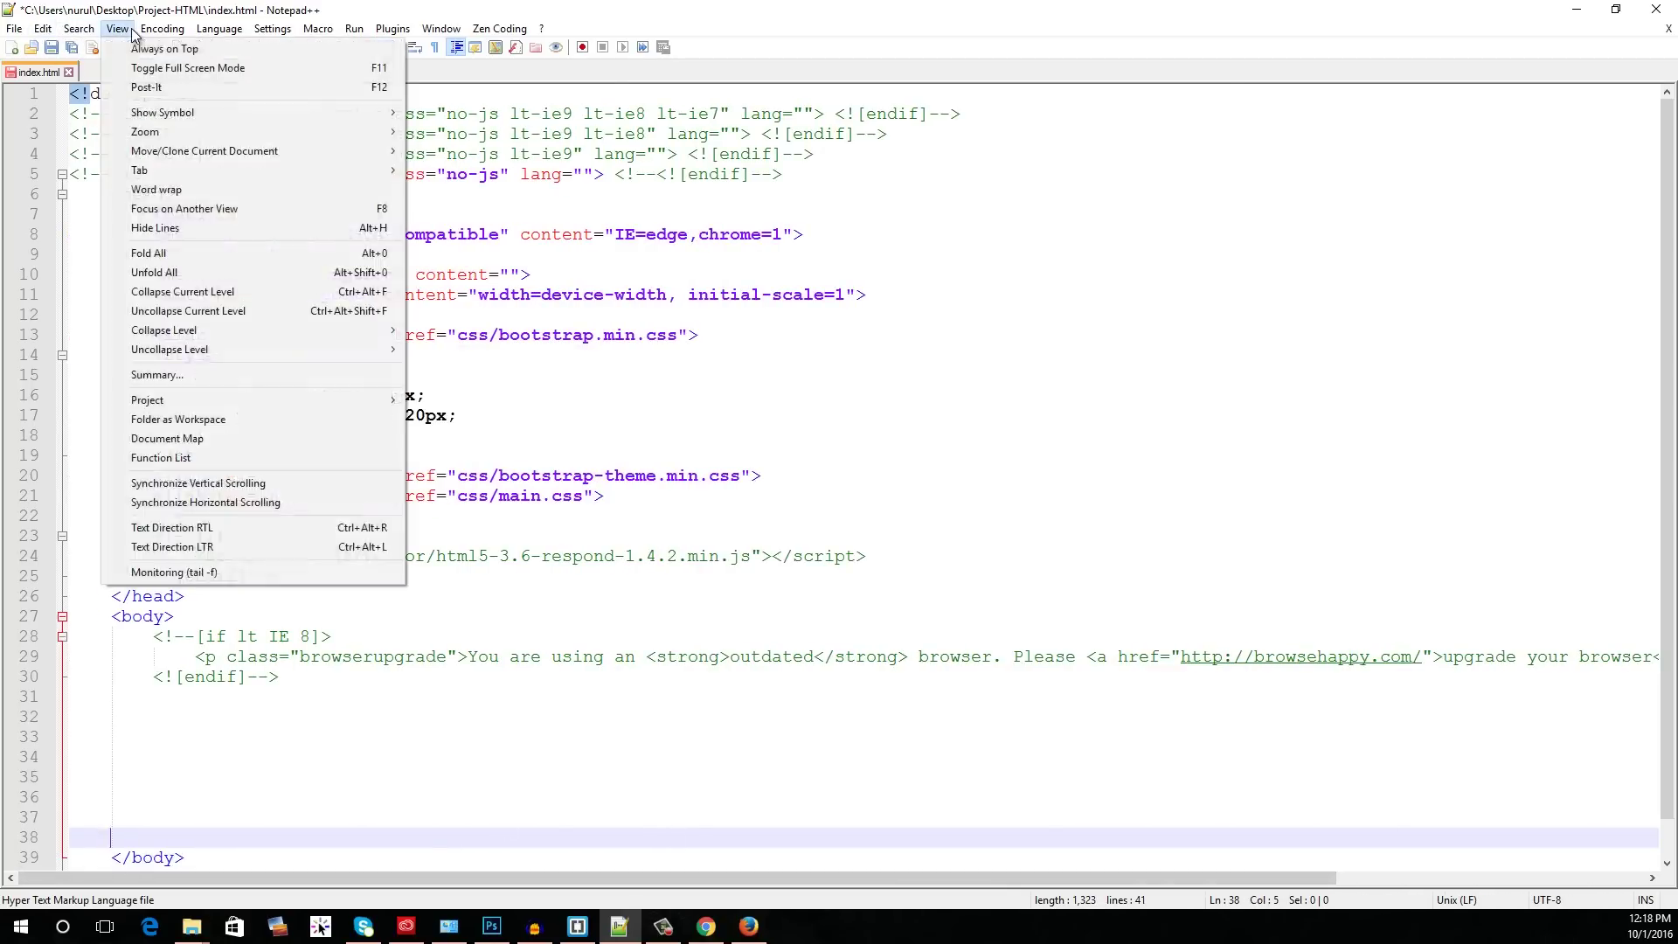
{"action": "left_click", "coordinate": [176, 191]}
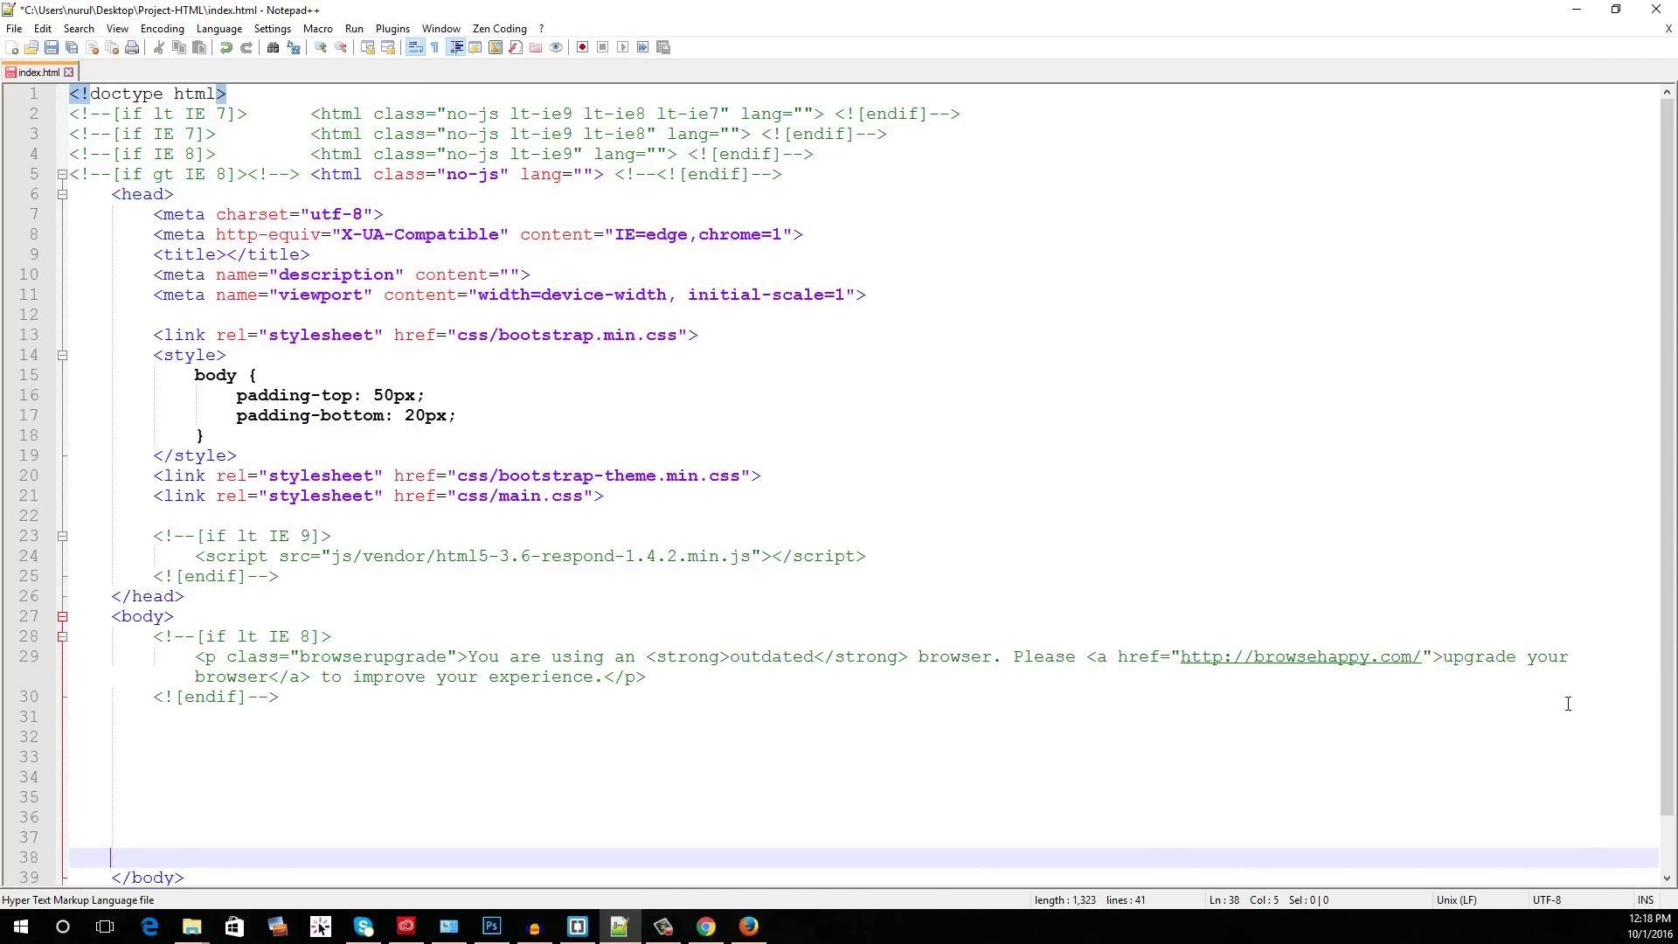
{"action": "left_click", "coordinate": [1569, 657]}
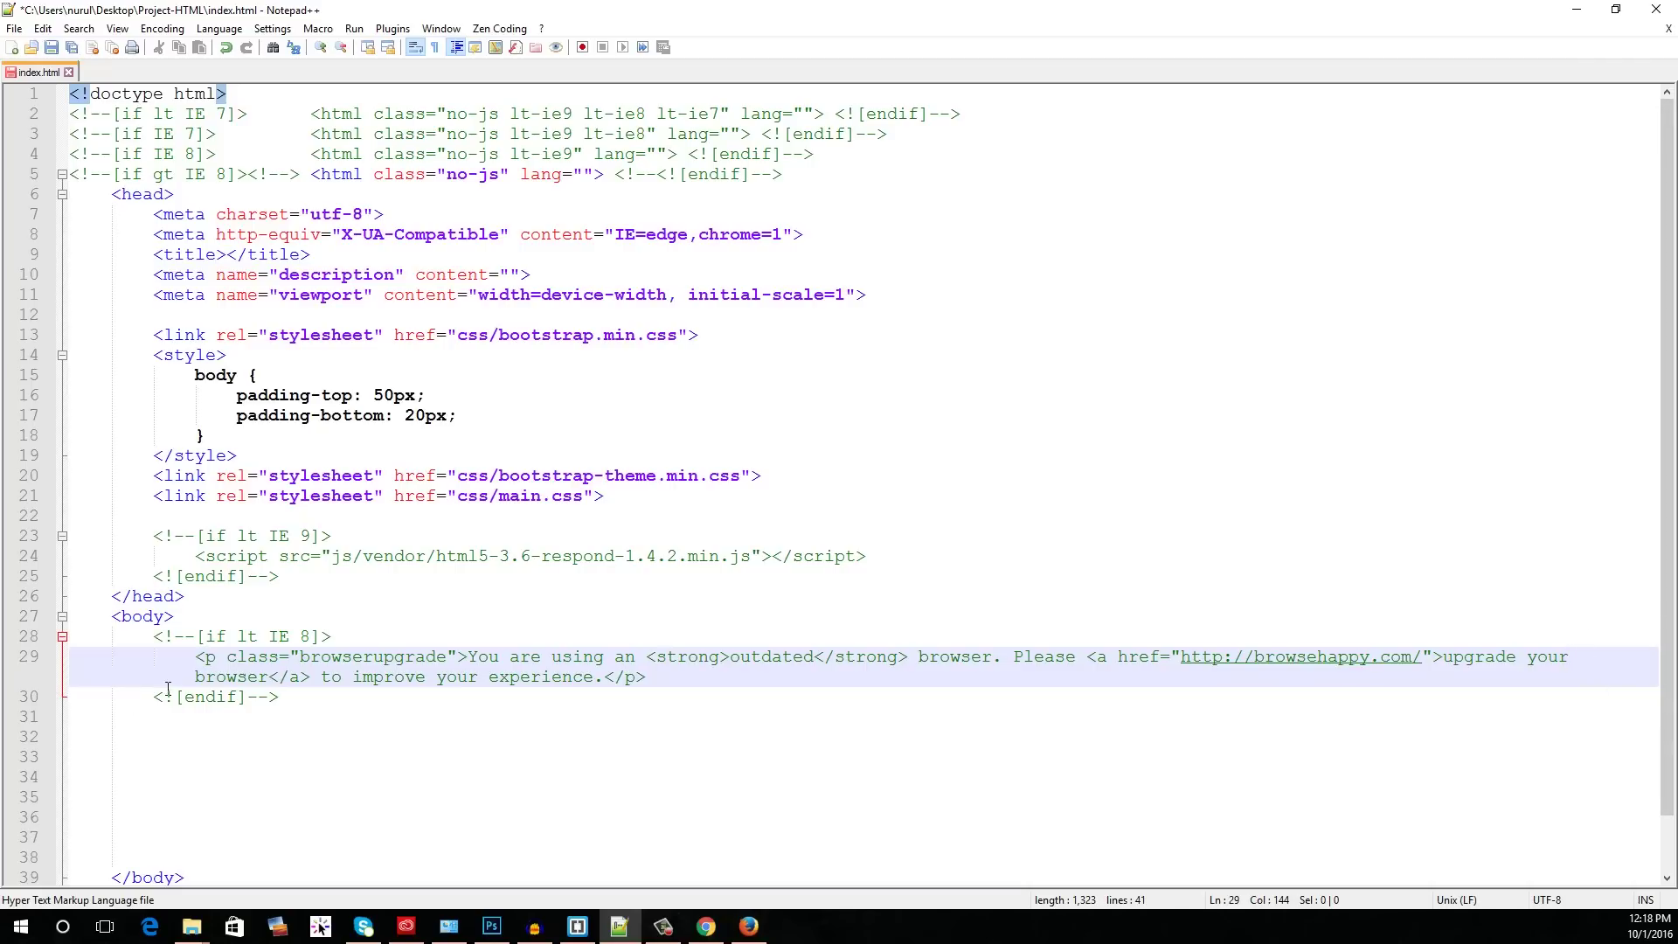
{"action": "left_click", "coordinate": [531, 678], "text": "shift"}
{"action": "left_click_drag", "start_coordinate": [530, 678], "coordinate": [641, 677]}
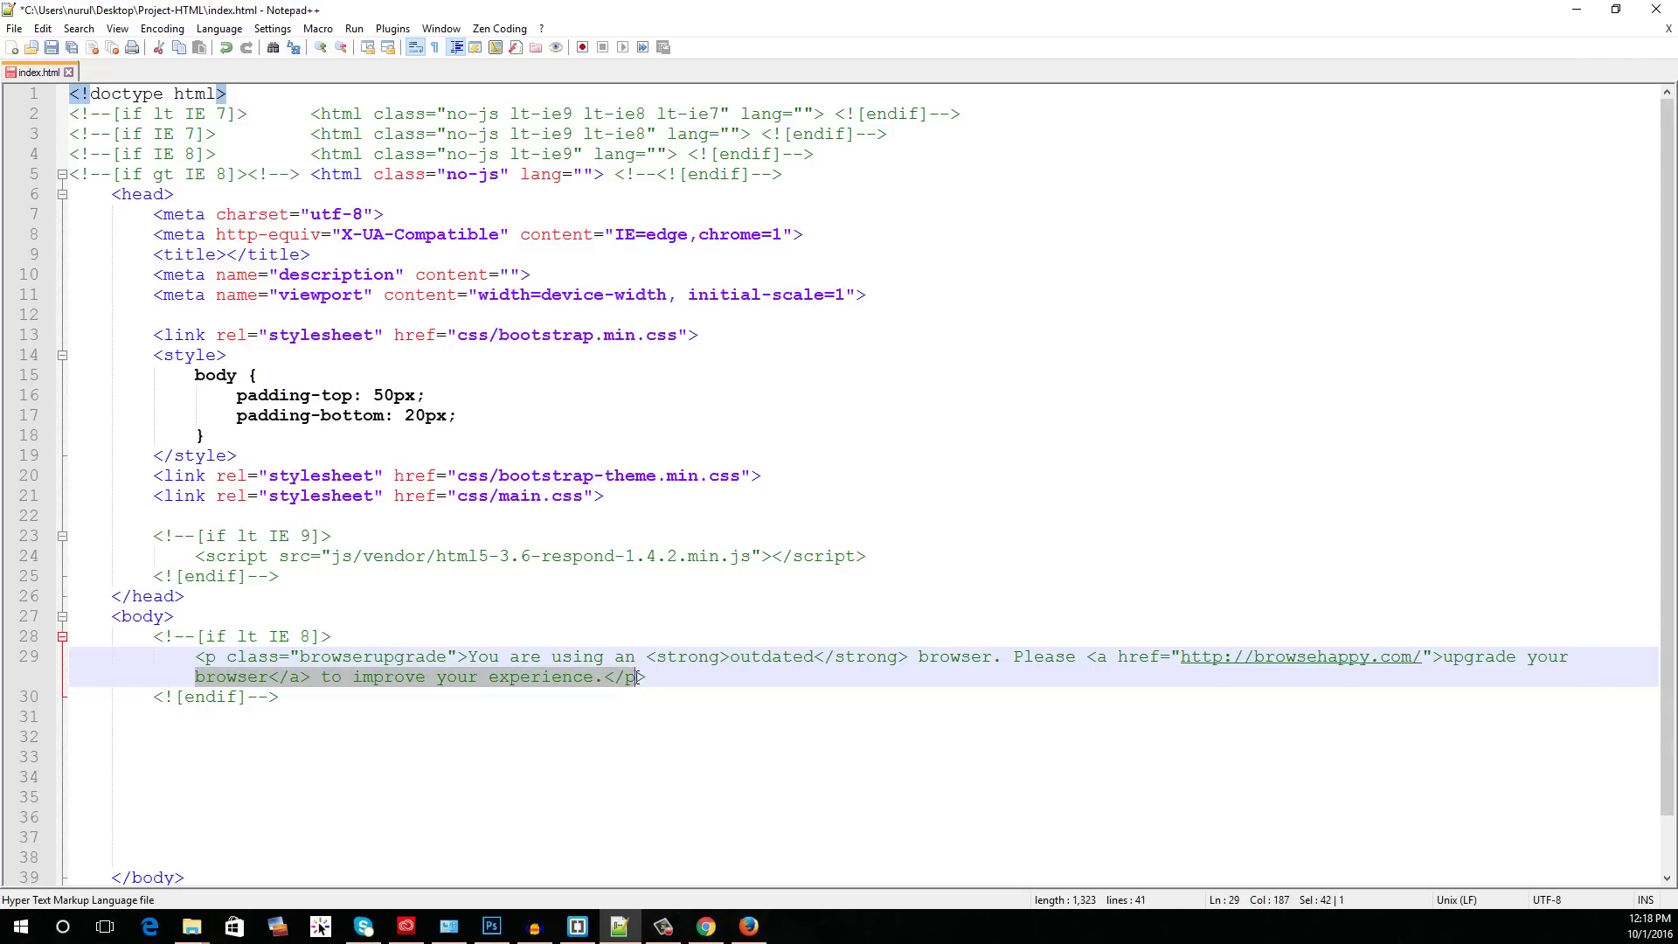
{"action": "left_click", "coordinate": [373, 733]}
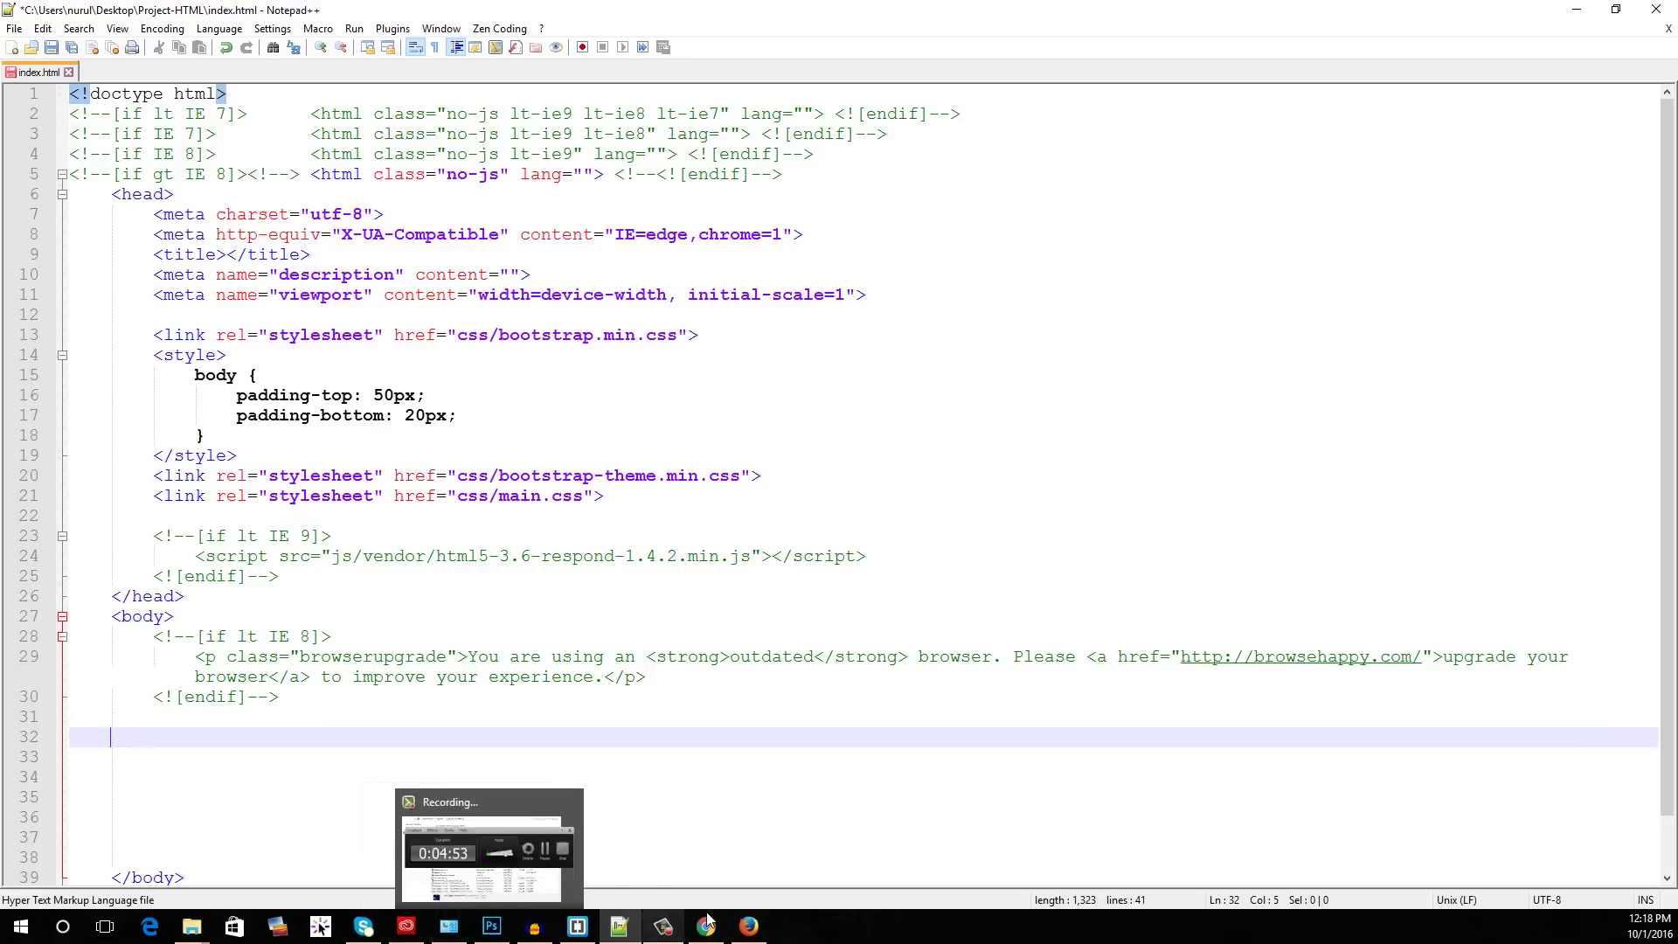
{"action": "mouse_move", "coordinate": [744, 934]}
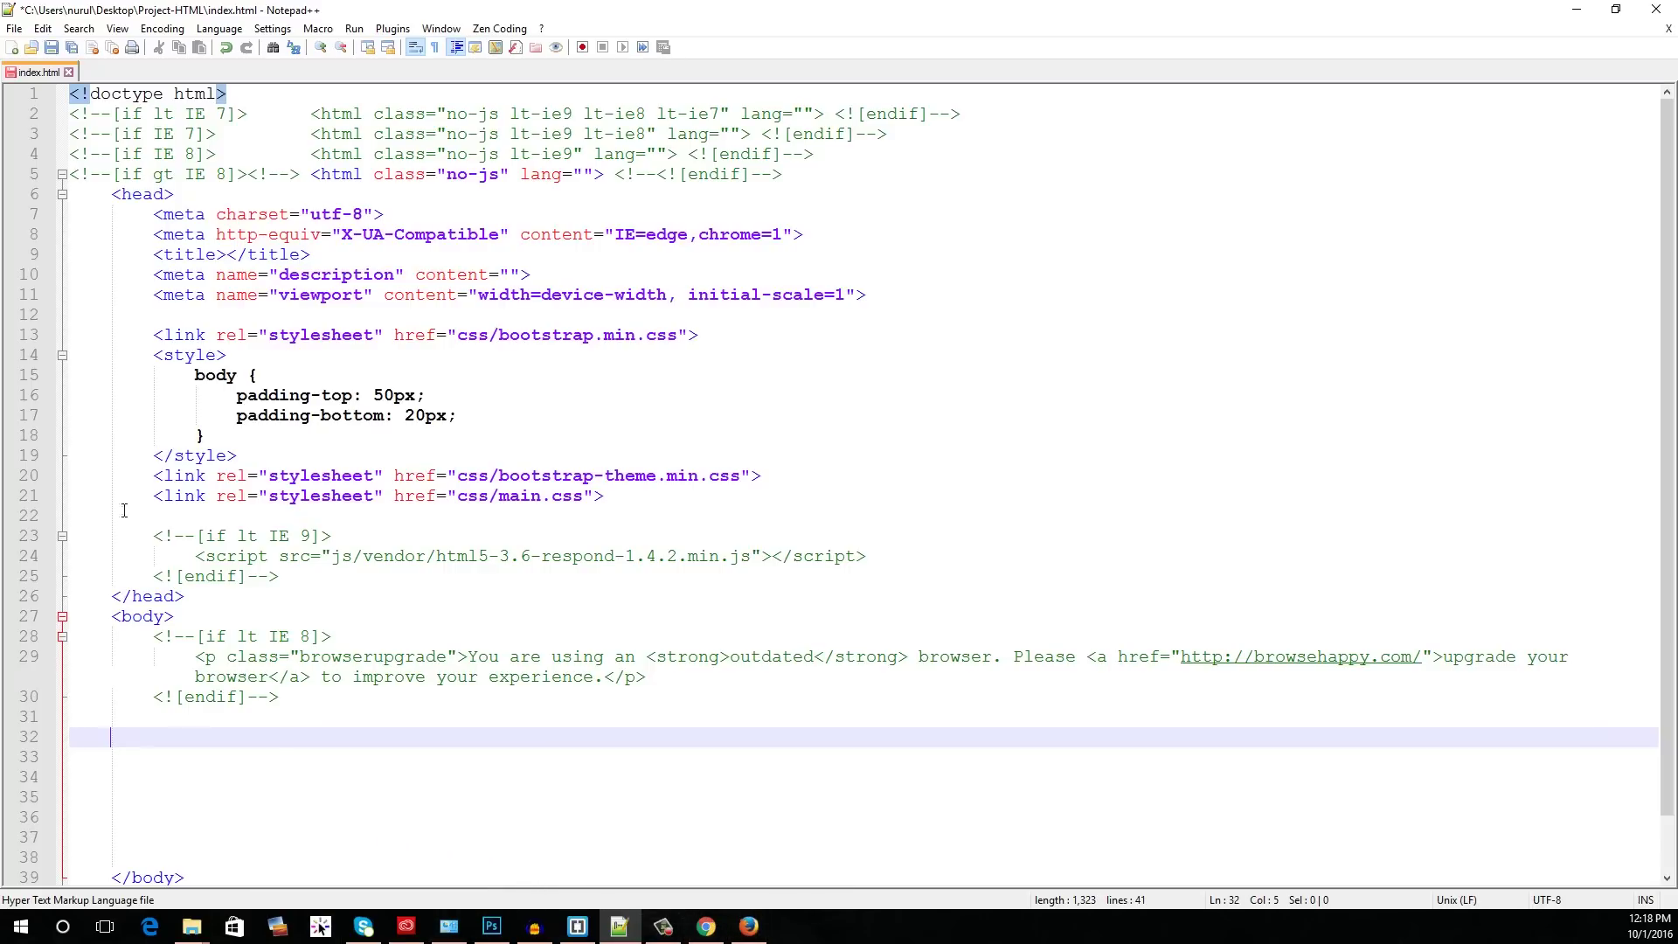
Step: Delete the inline style block with the body padding and its leftover blank line from the head, and save index.html
{"action": "left_click_drag", "start_coordinate": [145, 355], "coordinate": [320, 451]}
{"action": "key", "text": "BackSpace"}
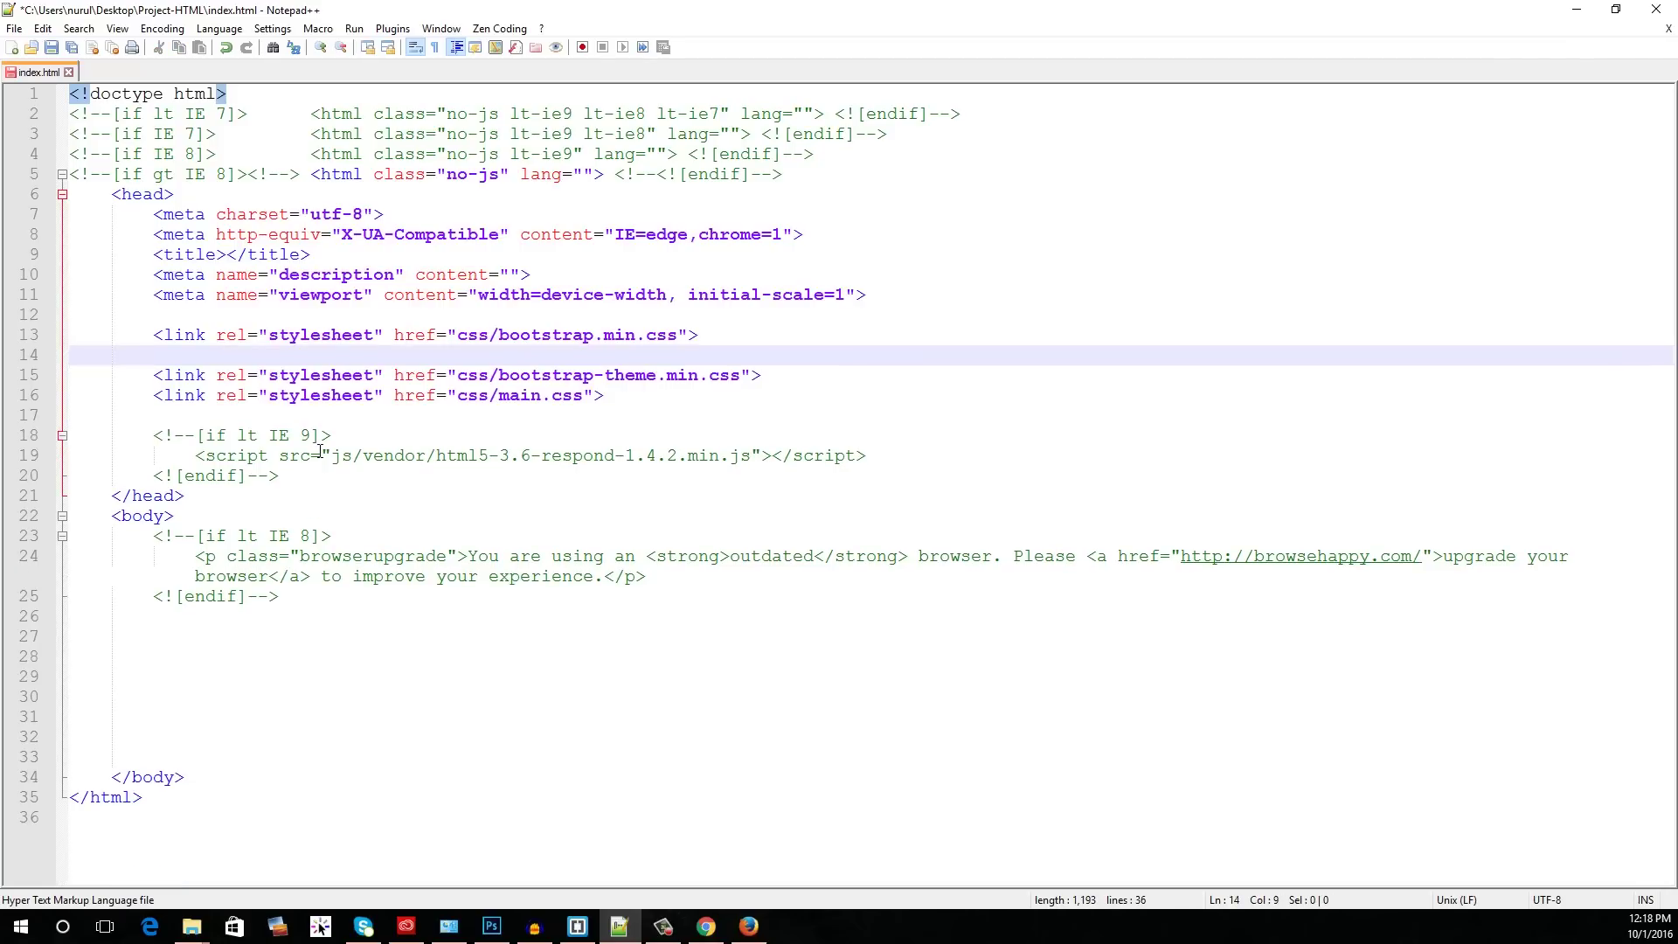
{"action": "left_click", "coordinate": [720, 331]}
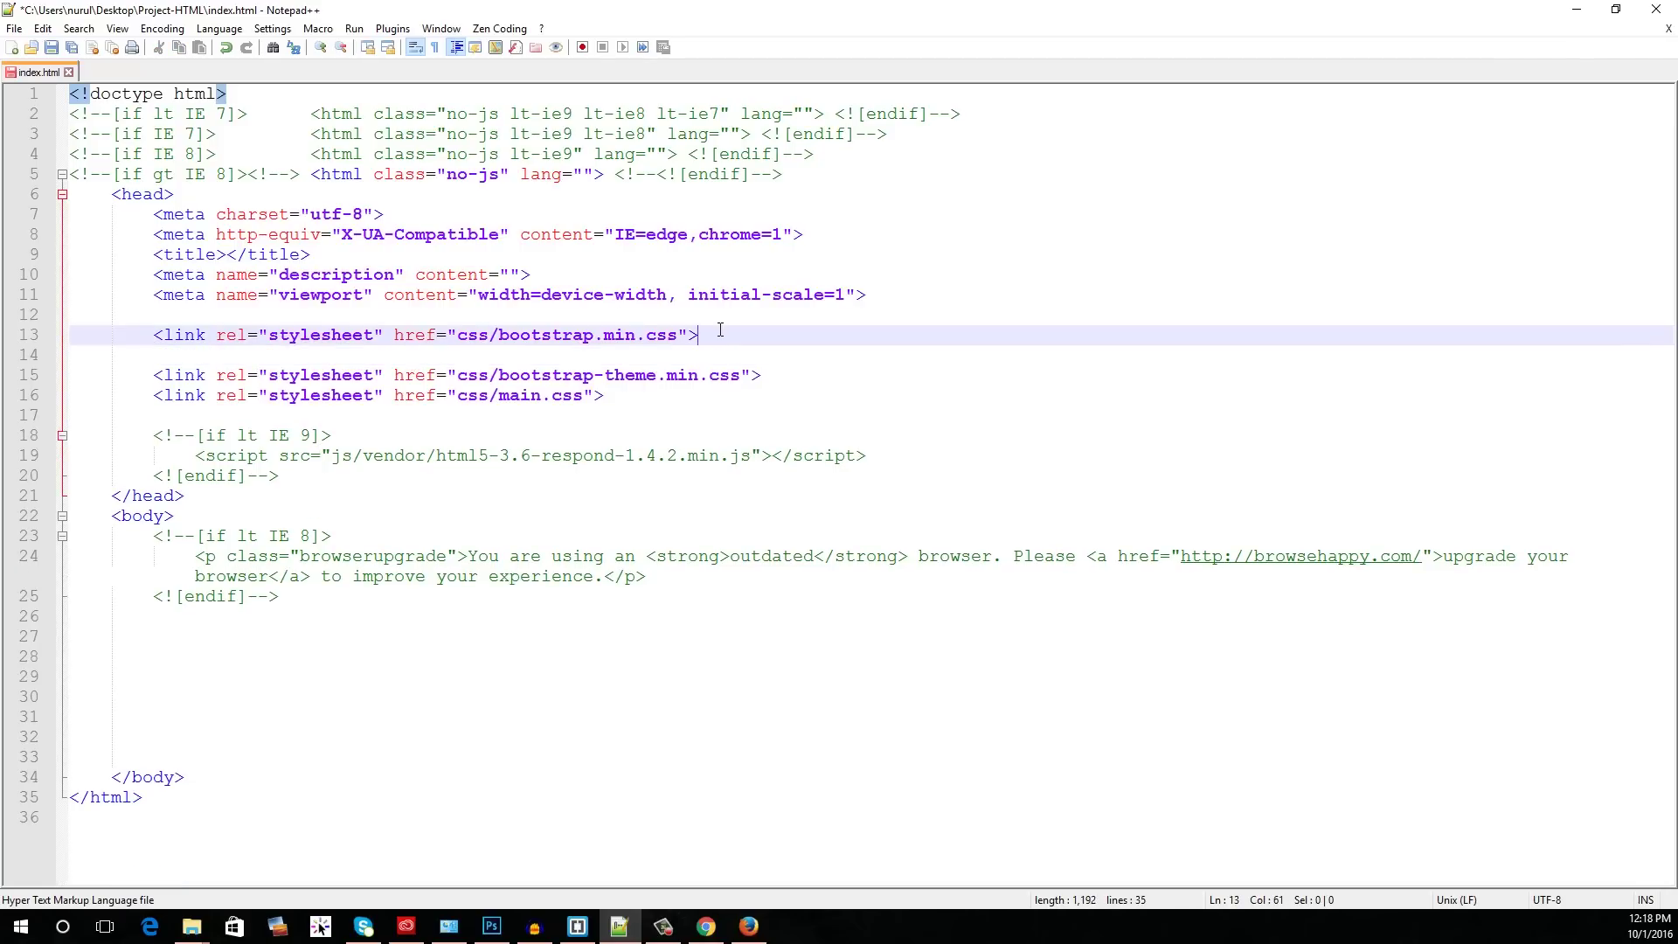
{"action": "key", "text": "Delete"}
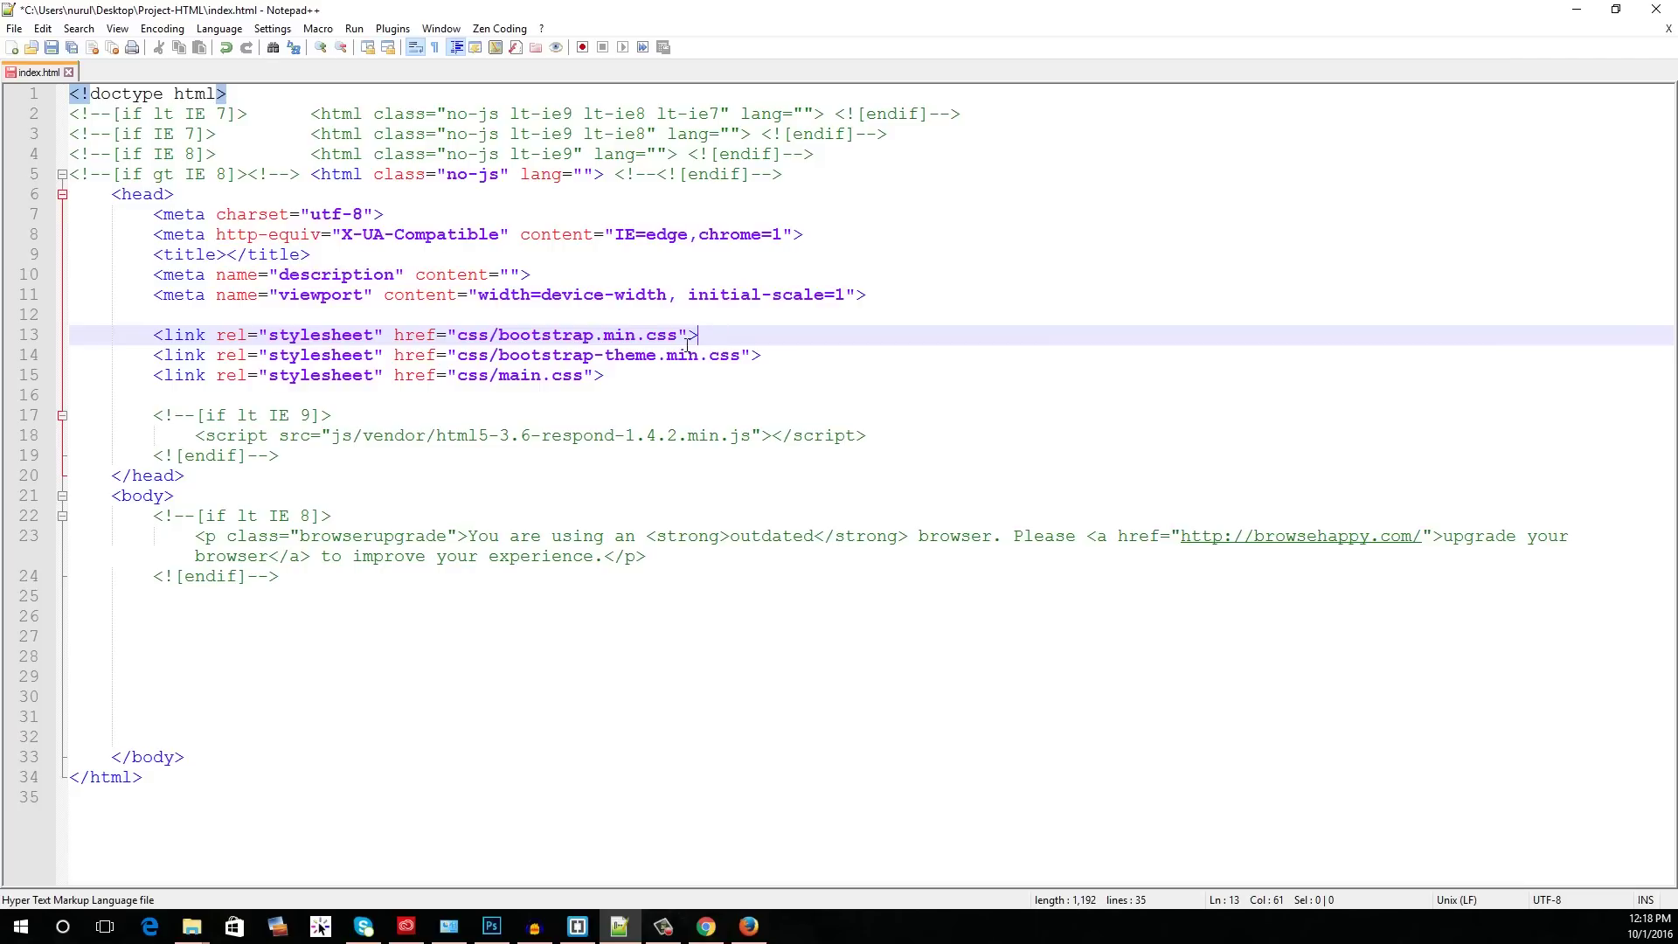
{"action": "double_click", "coordinate": [522, 376]}
{"action": "key", "text": "ctrl+s"}
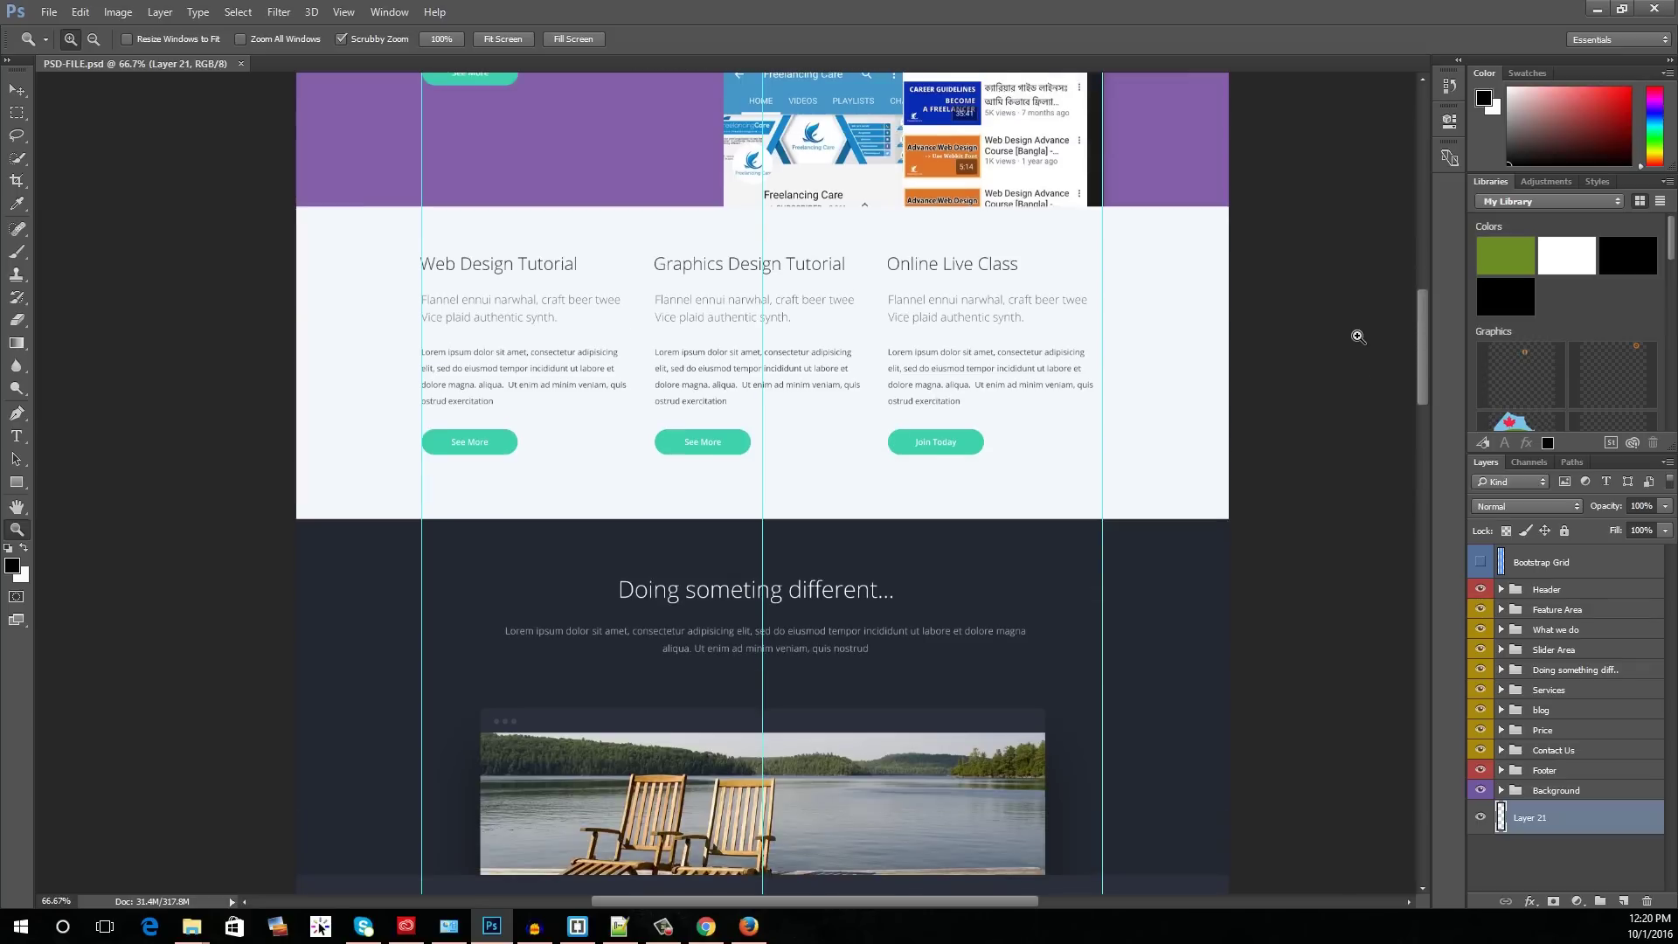
Step: Examine the PSD-FILE design in Photoshop, from the header through the tutorial columns, services and blog sections
{"action": "scroll", "coordinate": [93, 600], "scroll_direction": "up", "scroll_amount": 2}
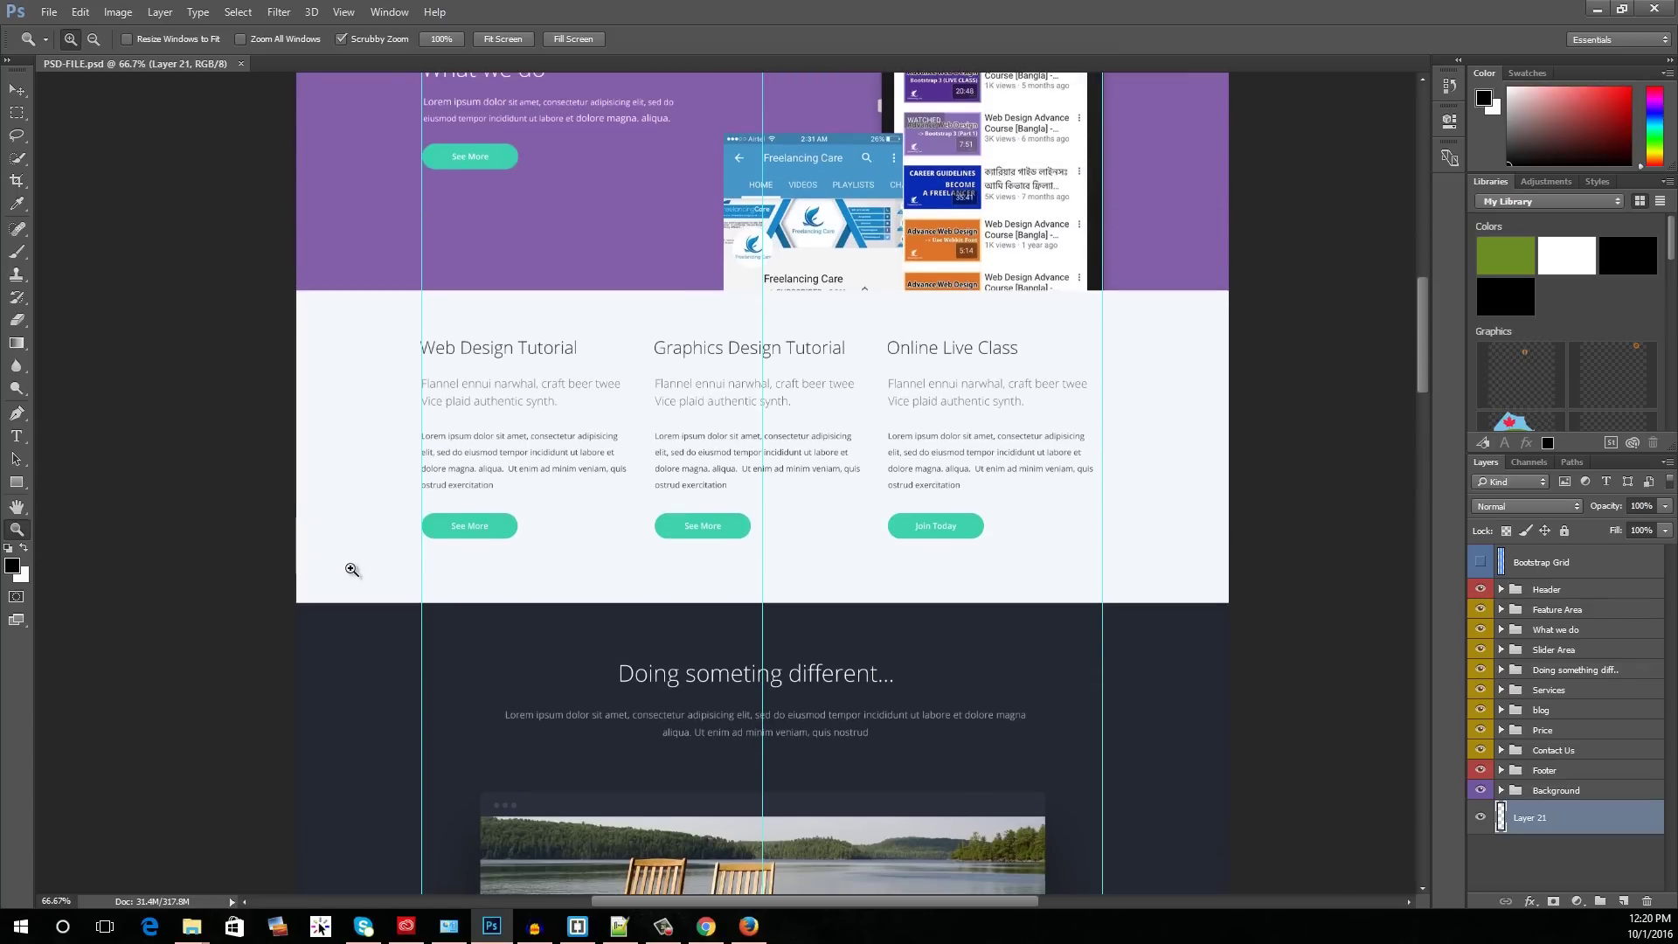
{"action": "left_click", "coordinate": [411, 559], "text": "alt"}
{"action": "left_click", "coordinate": [413, 558], "text": "alt"}
{"action": "scroll", "coordinate": [497, 472], "scroll_direction": "up", "scroll_amount": 3}
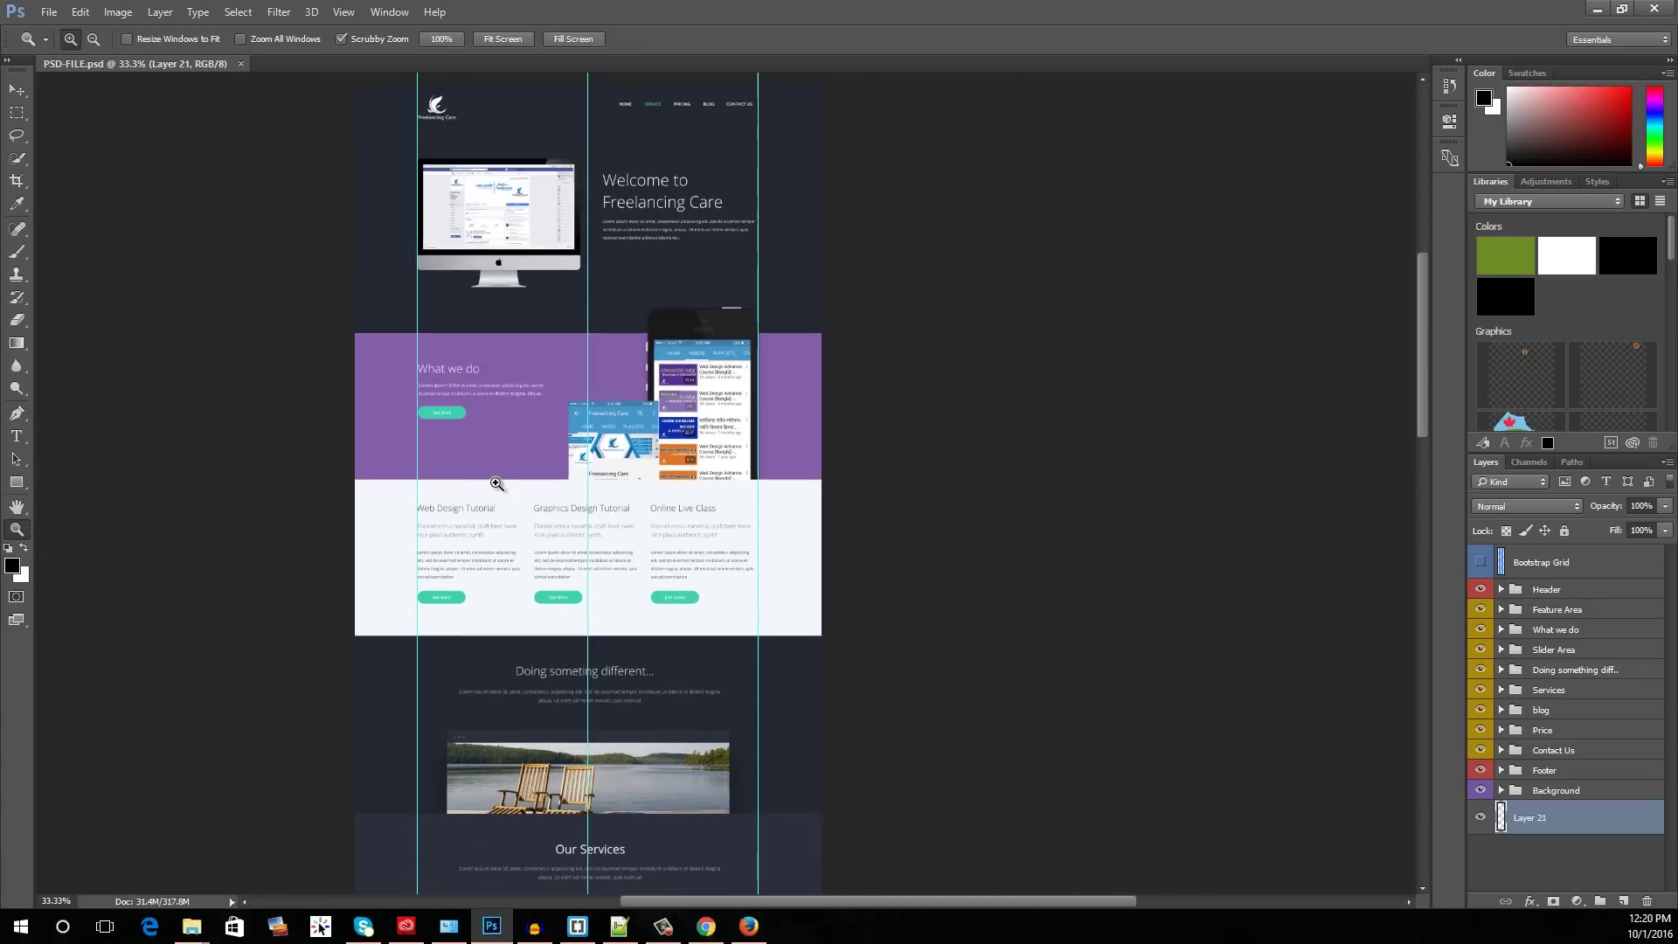
{"action": "scroll", "coordinate": [430, 835], "scroll_direction": "down", "scroll_amount": 10}
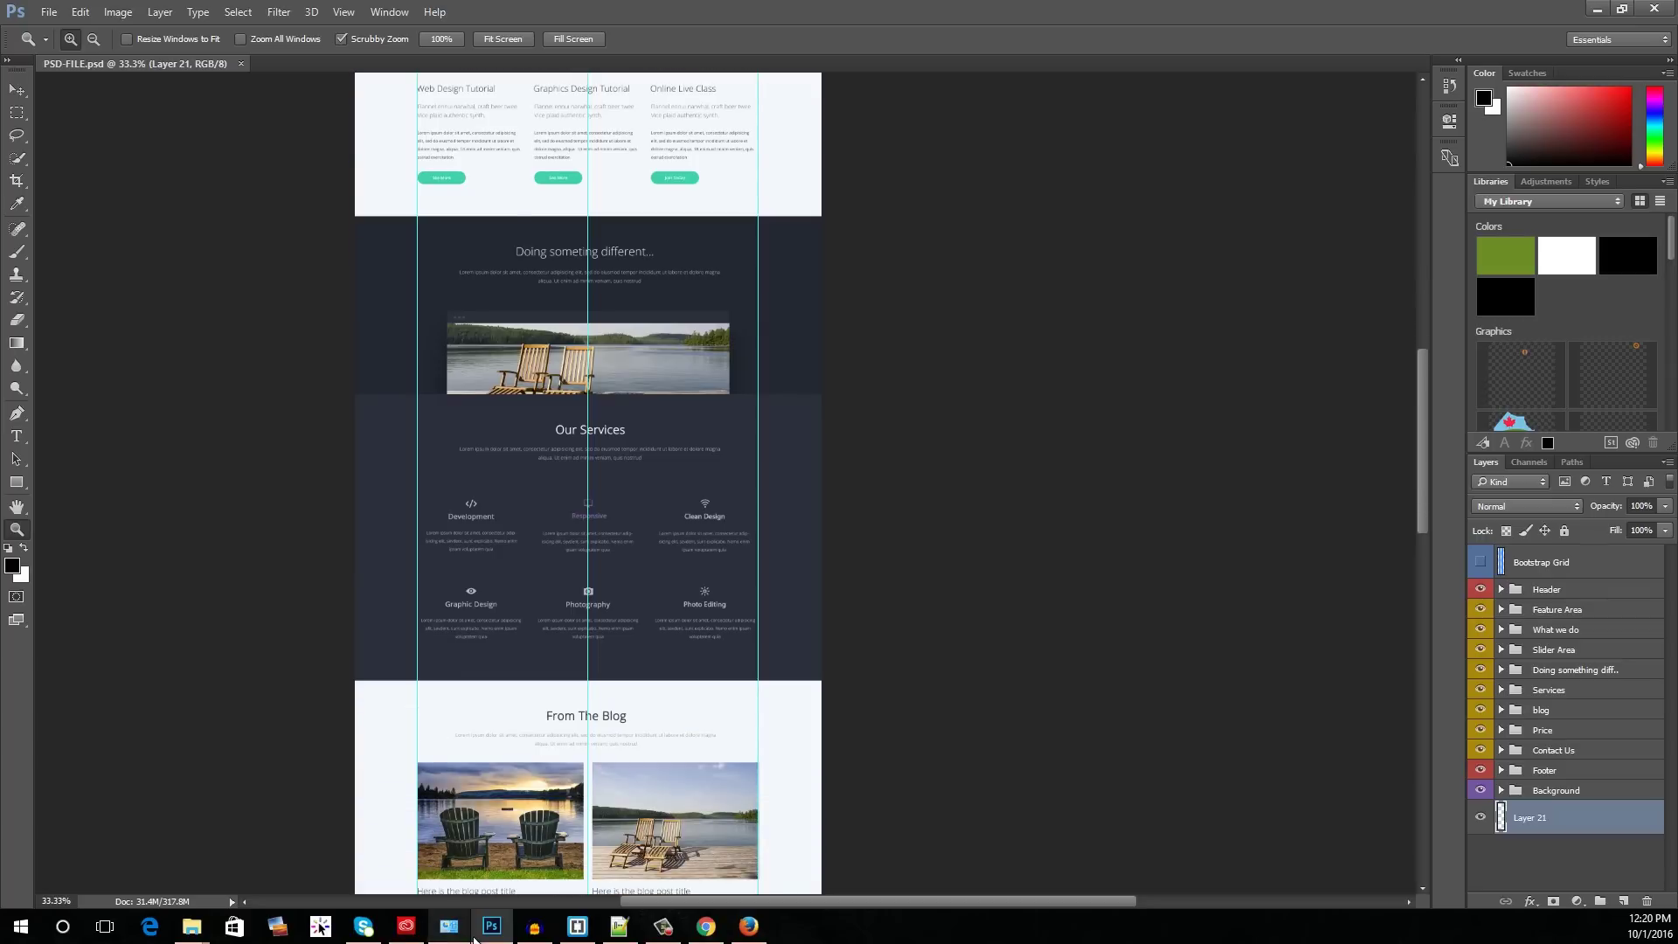
{"action": "mouse_move", "coordinate": [491, 924]}
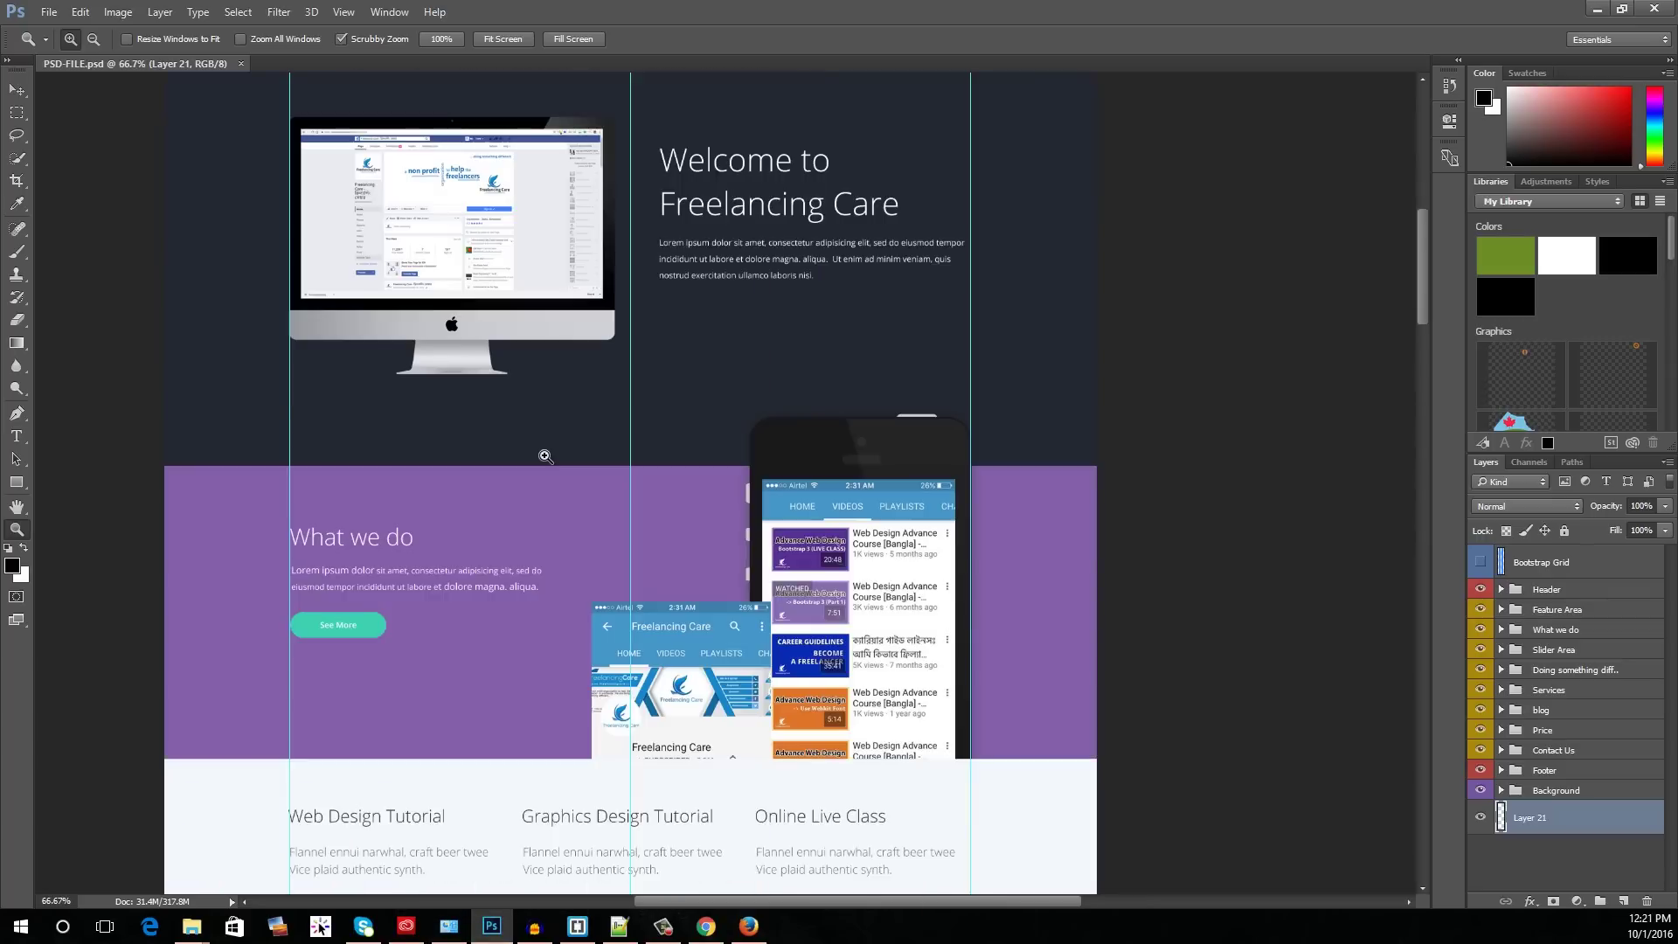
{"action": "scroll", "coordinate": [447, 416], "scroll_direction": "up", "scroll_amount": 2}
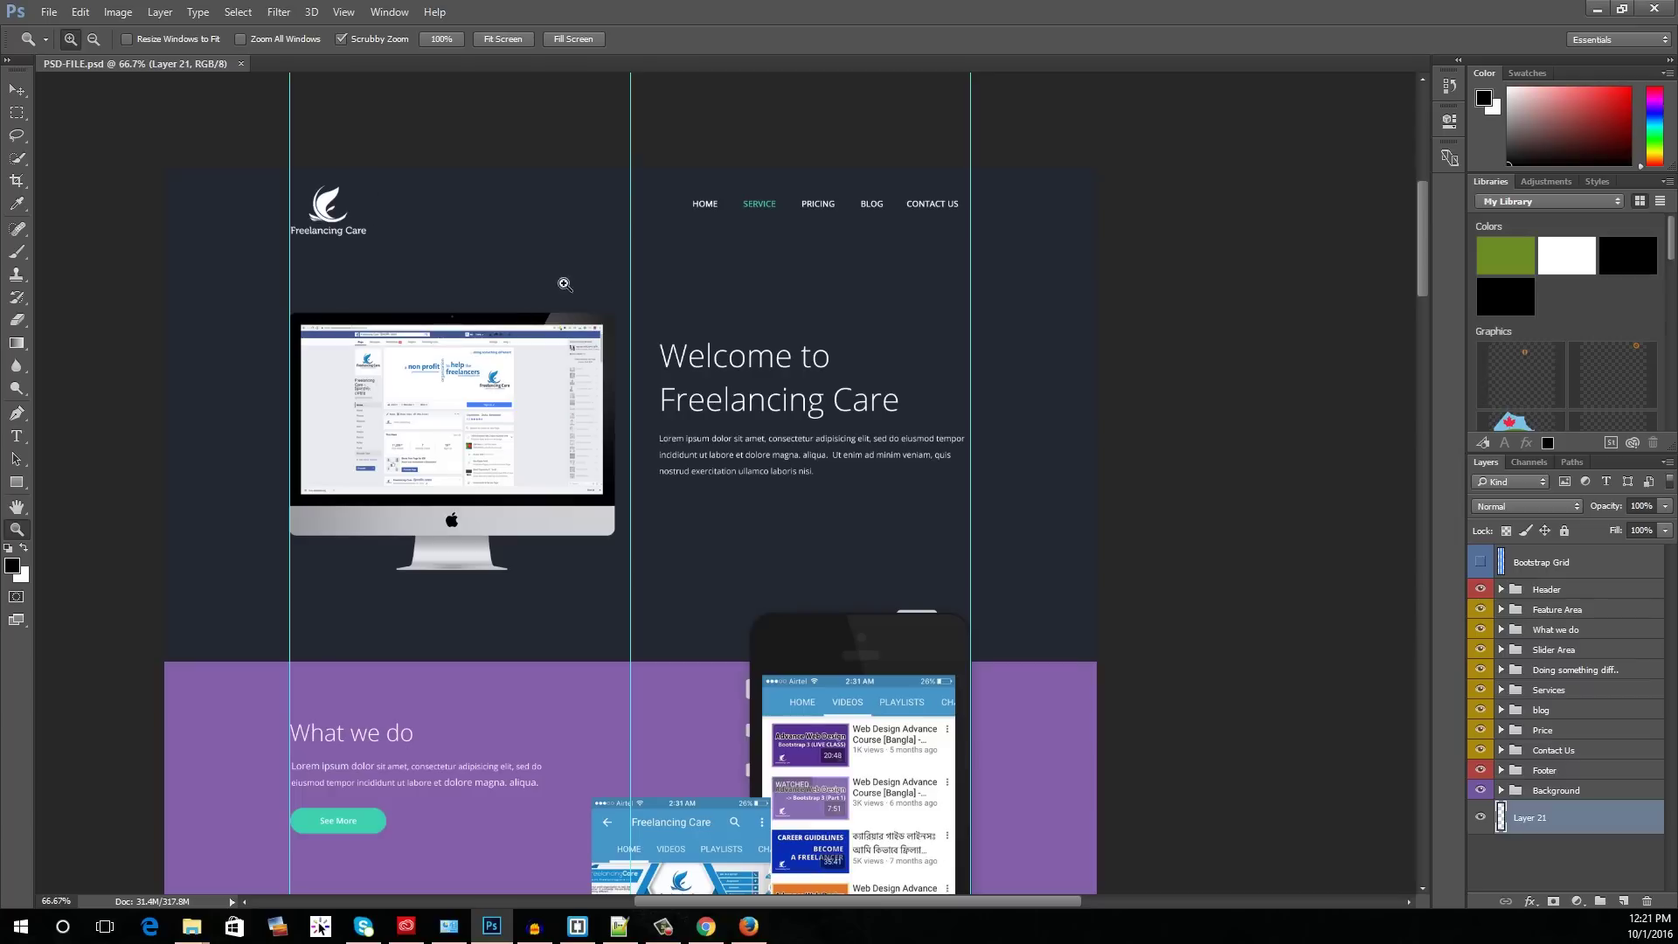
{"action": "left_click_drag", "start_coordinate": [1420, 254], "coordinate": [1430, 197]}
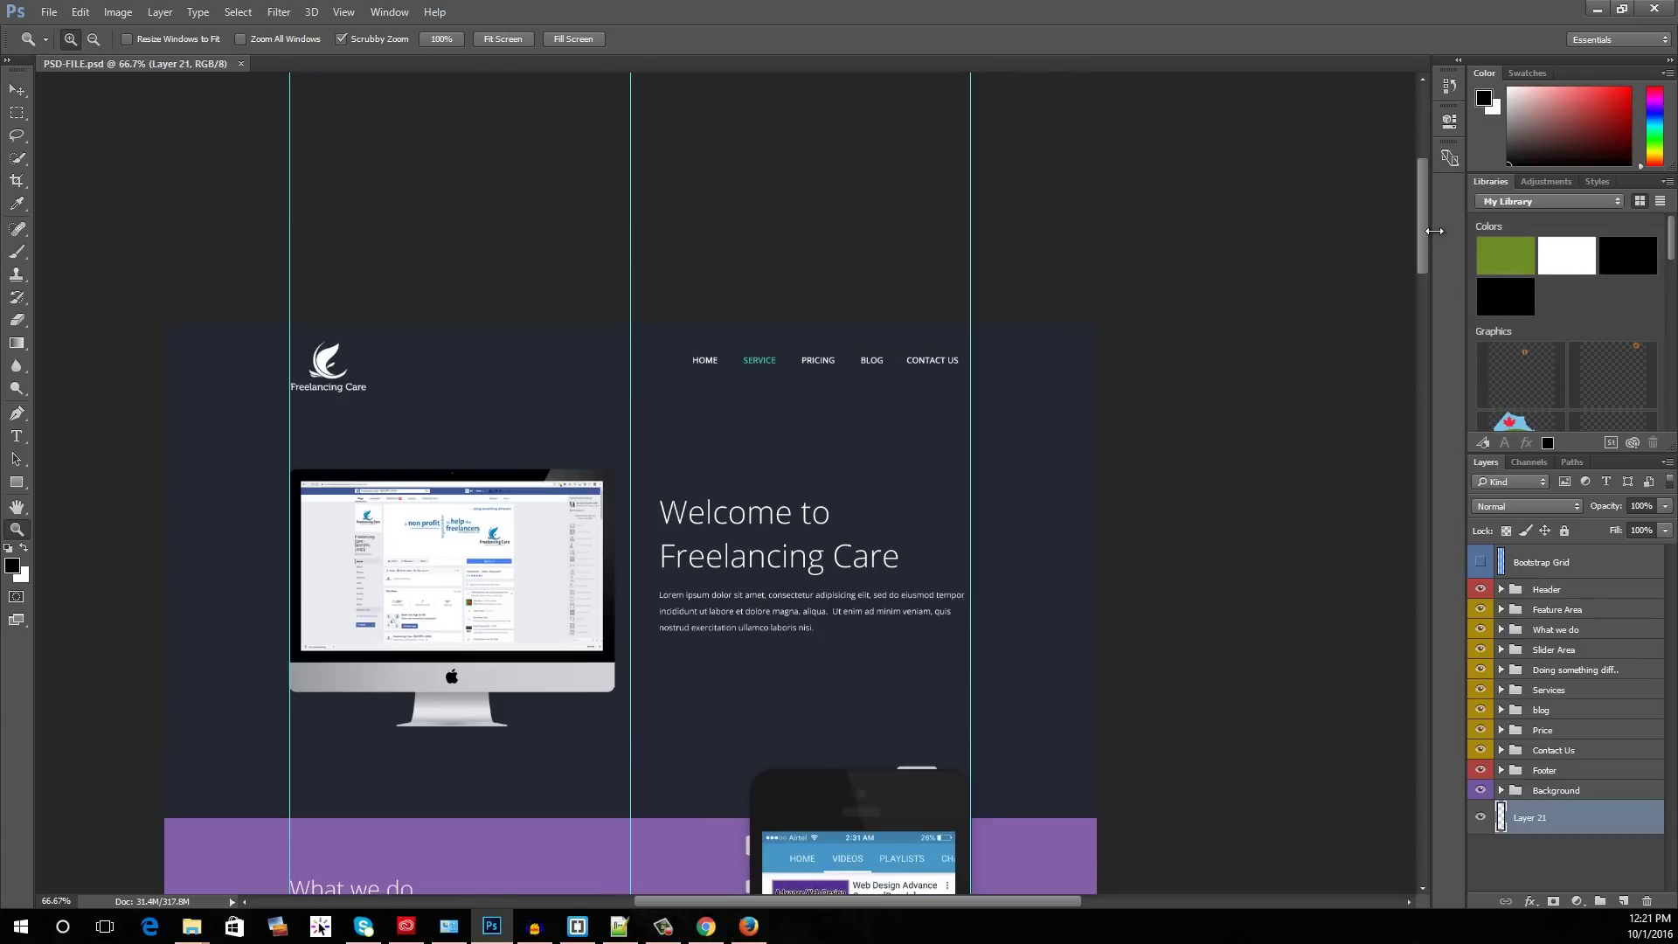
{"action": "scroll", "coordinate": [400, 418], "scroll_direction": "down", "scroll_amount": 1}
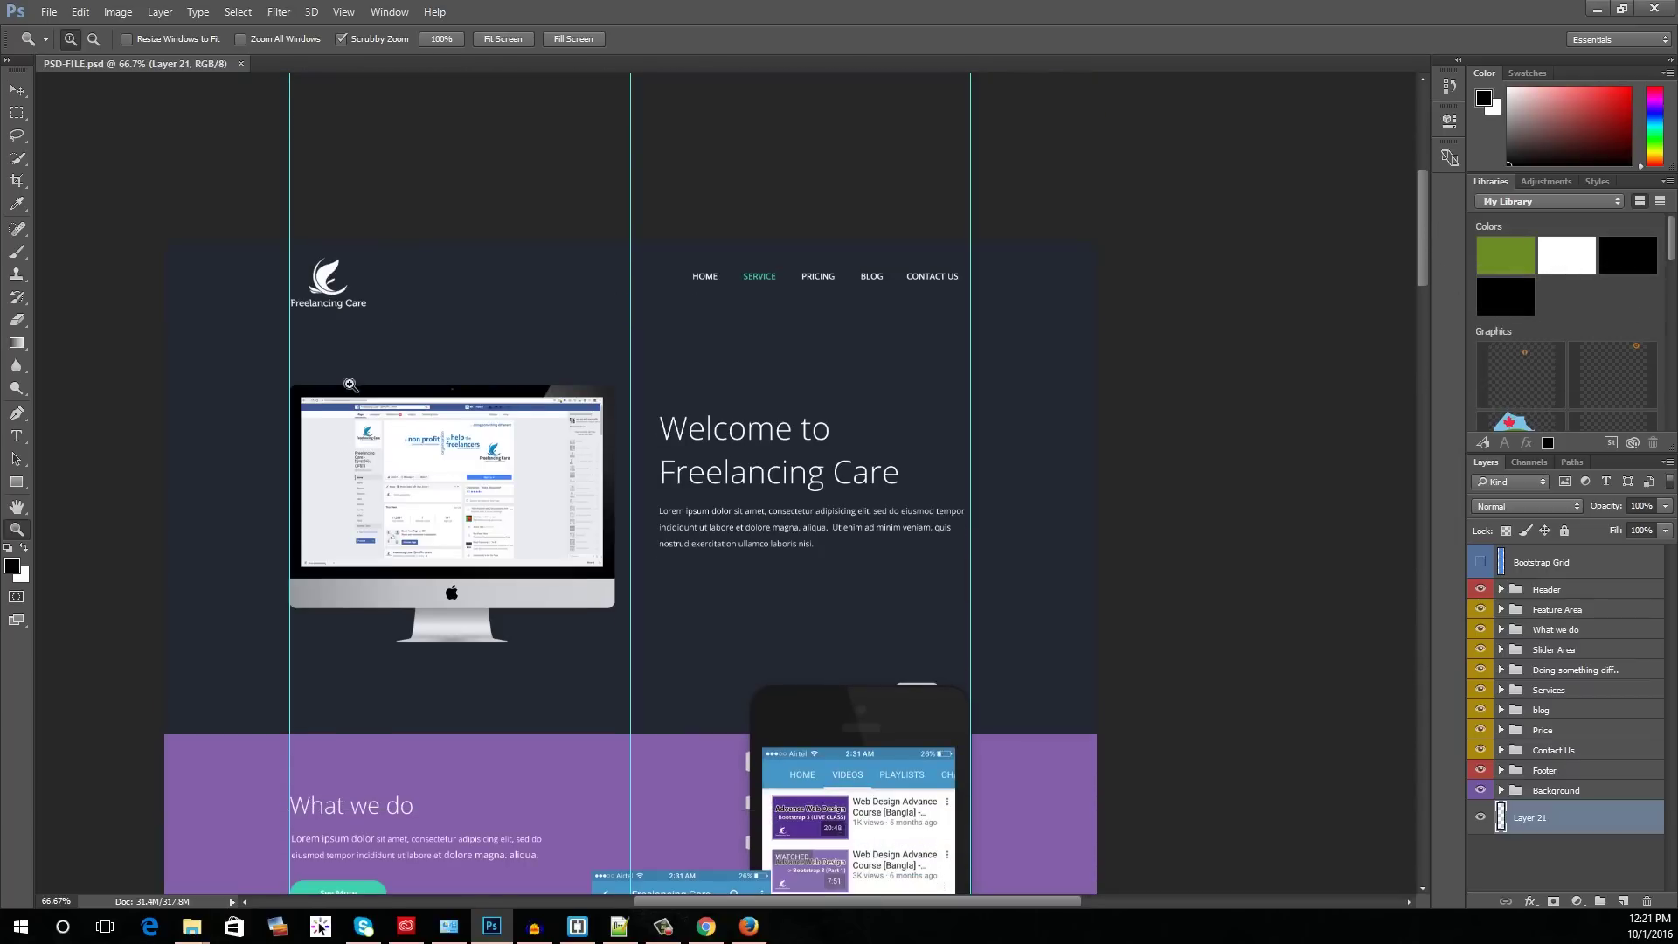
{"action": "scroll", "coordinate": [686, 568], "scroll_direction": "down", "scroll_amount": 2}
{"action": "scroll", "coordinate": [697, 570], "scroll_direction": "down", "scroll_amount": 1}
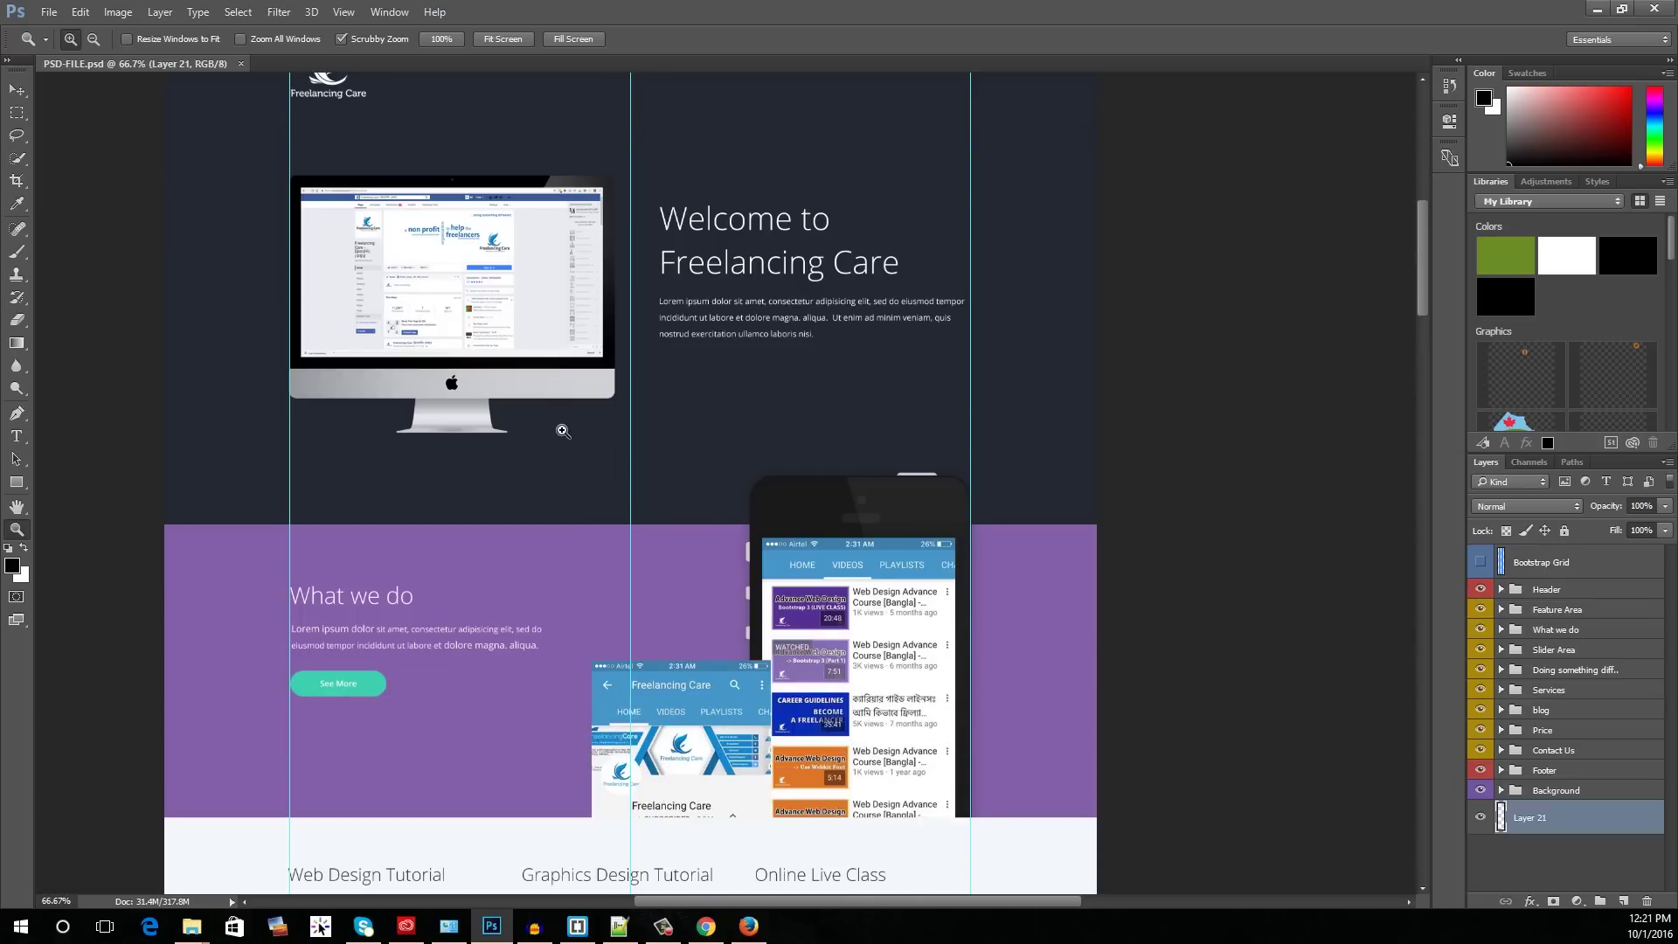
{"action": "left_click_drag", "start_coordinate": [1428, 223], "coordinate": [1426, 288]}
{"action": "left_click_drag", "start_coordinate": [1427, 355], "coordinate": [1382, 310]}
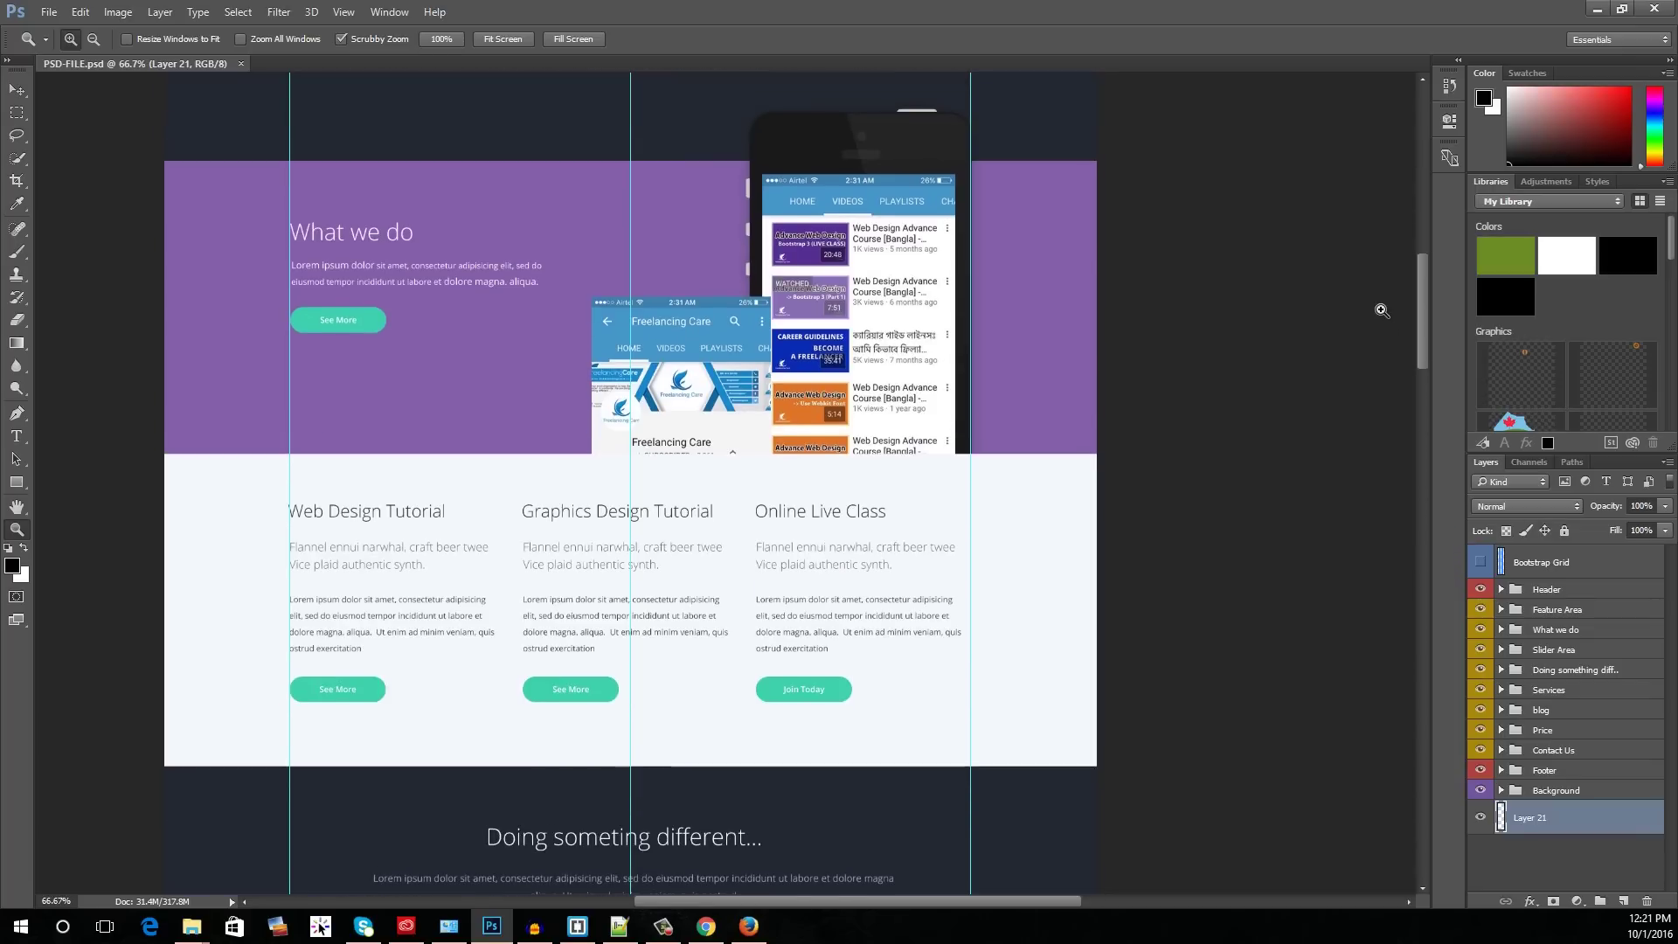
{"action": "scroll", "coordinate": [1381, 289], "scroll_direction": "up", "scroll_amount": 5}
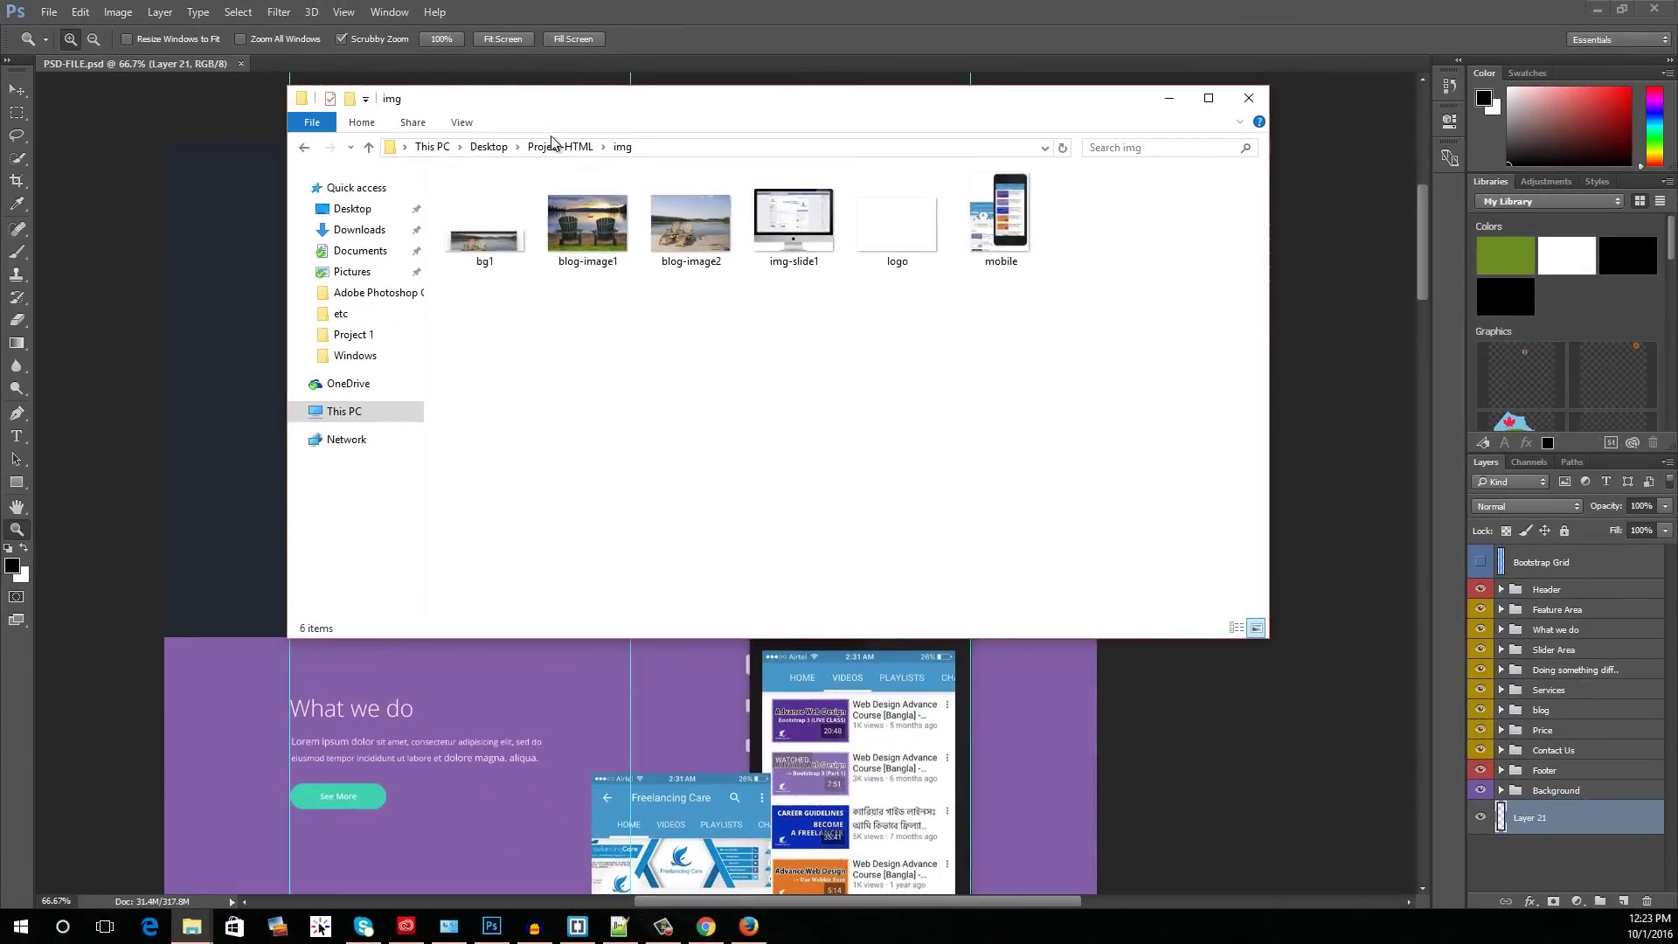
Step: Review the image files in Project-HTML's img folder, close the folder window and return to the PSD-FILE design
{"action": "left_click", "coordinate": [558, 147]}
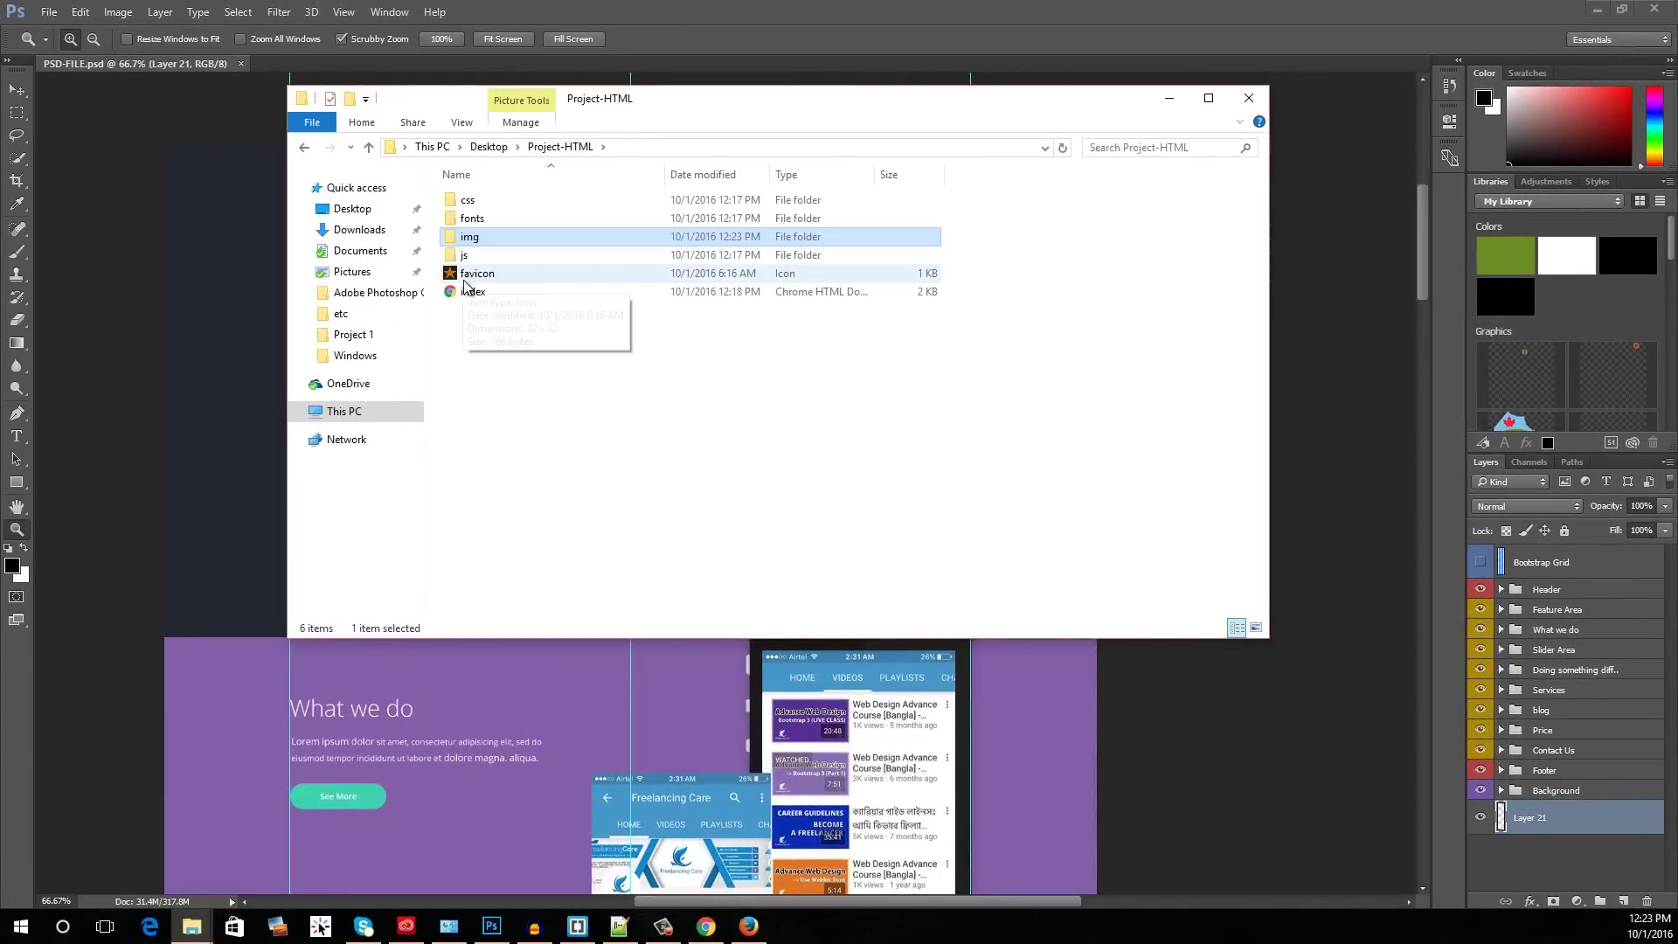
{"action": "double_click", "coordinate": [505, 229]}
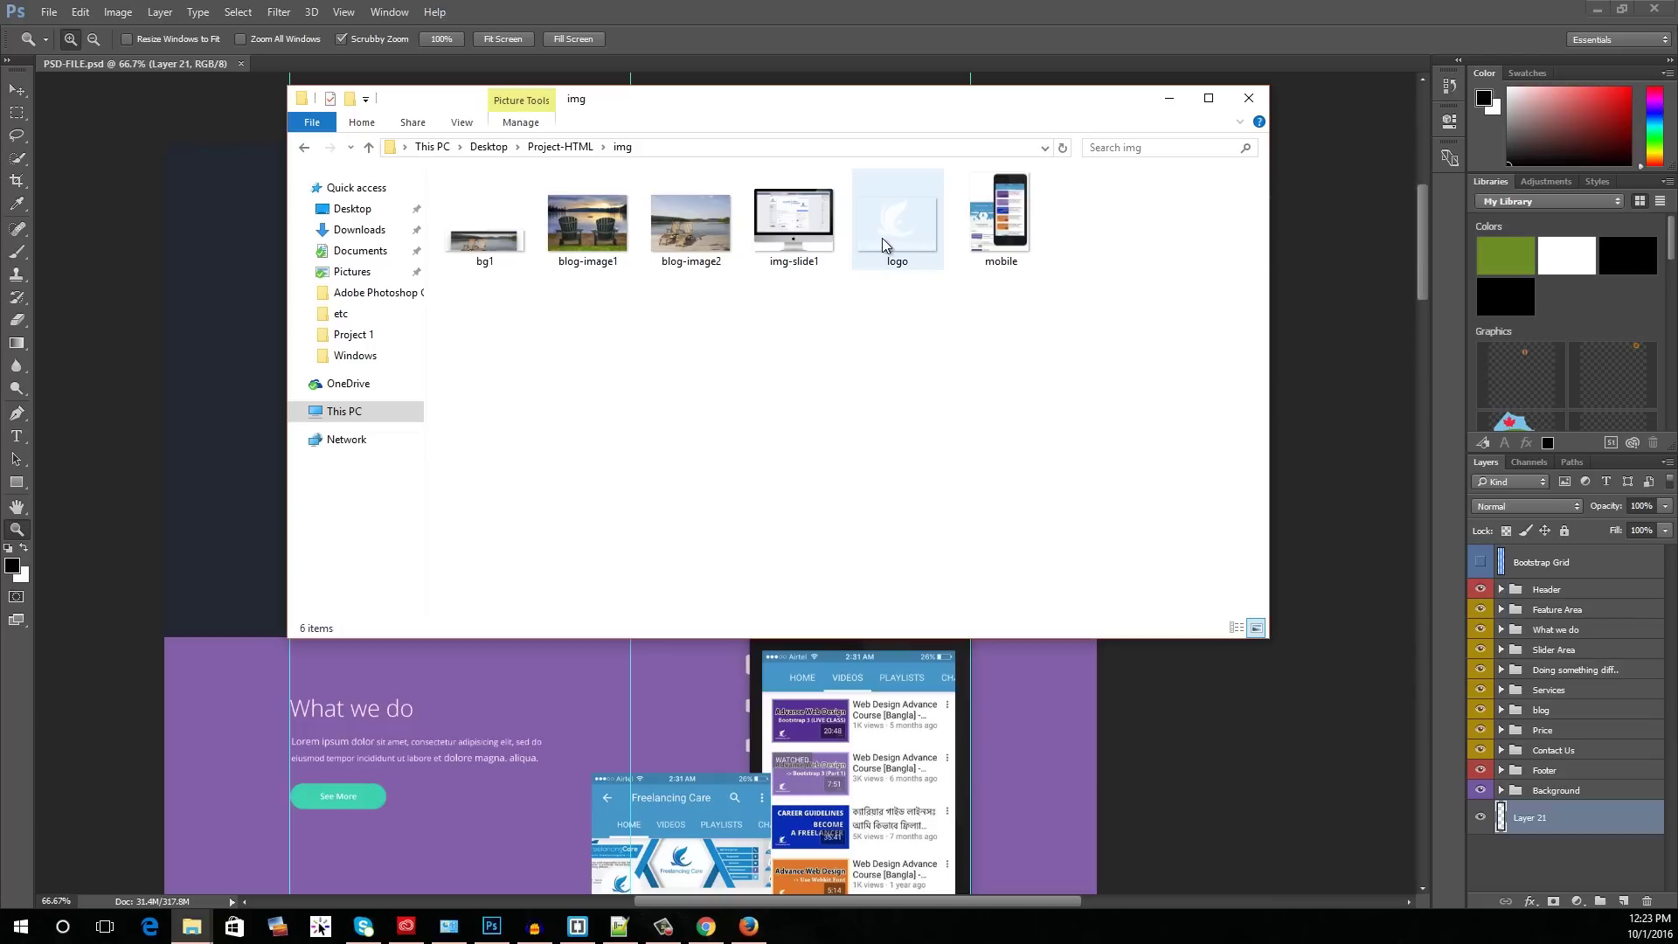
{"action": "mouse_move", "coordinate": [1001, 233]}
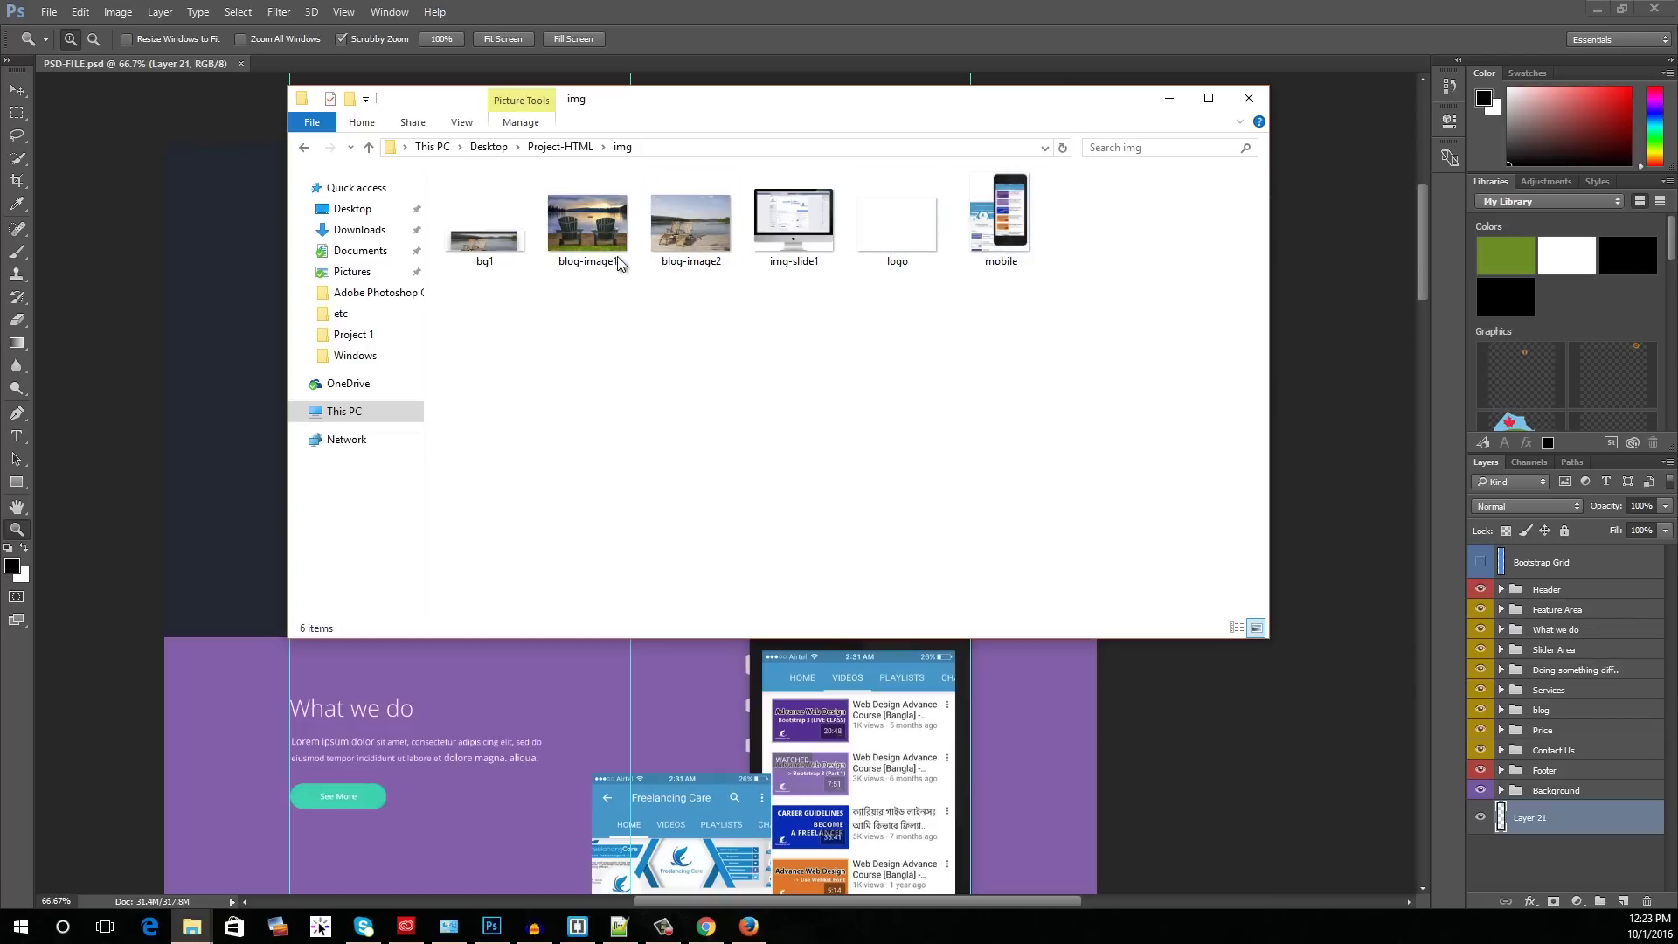
{"action": "left_click", "coordinate": [1248, 100]}
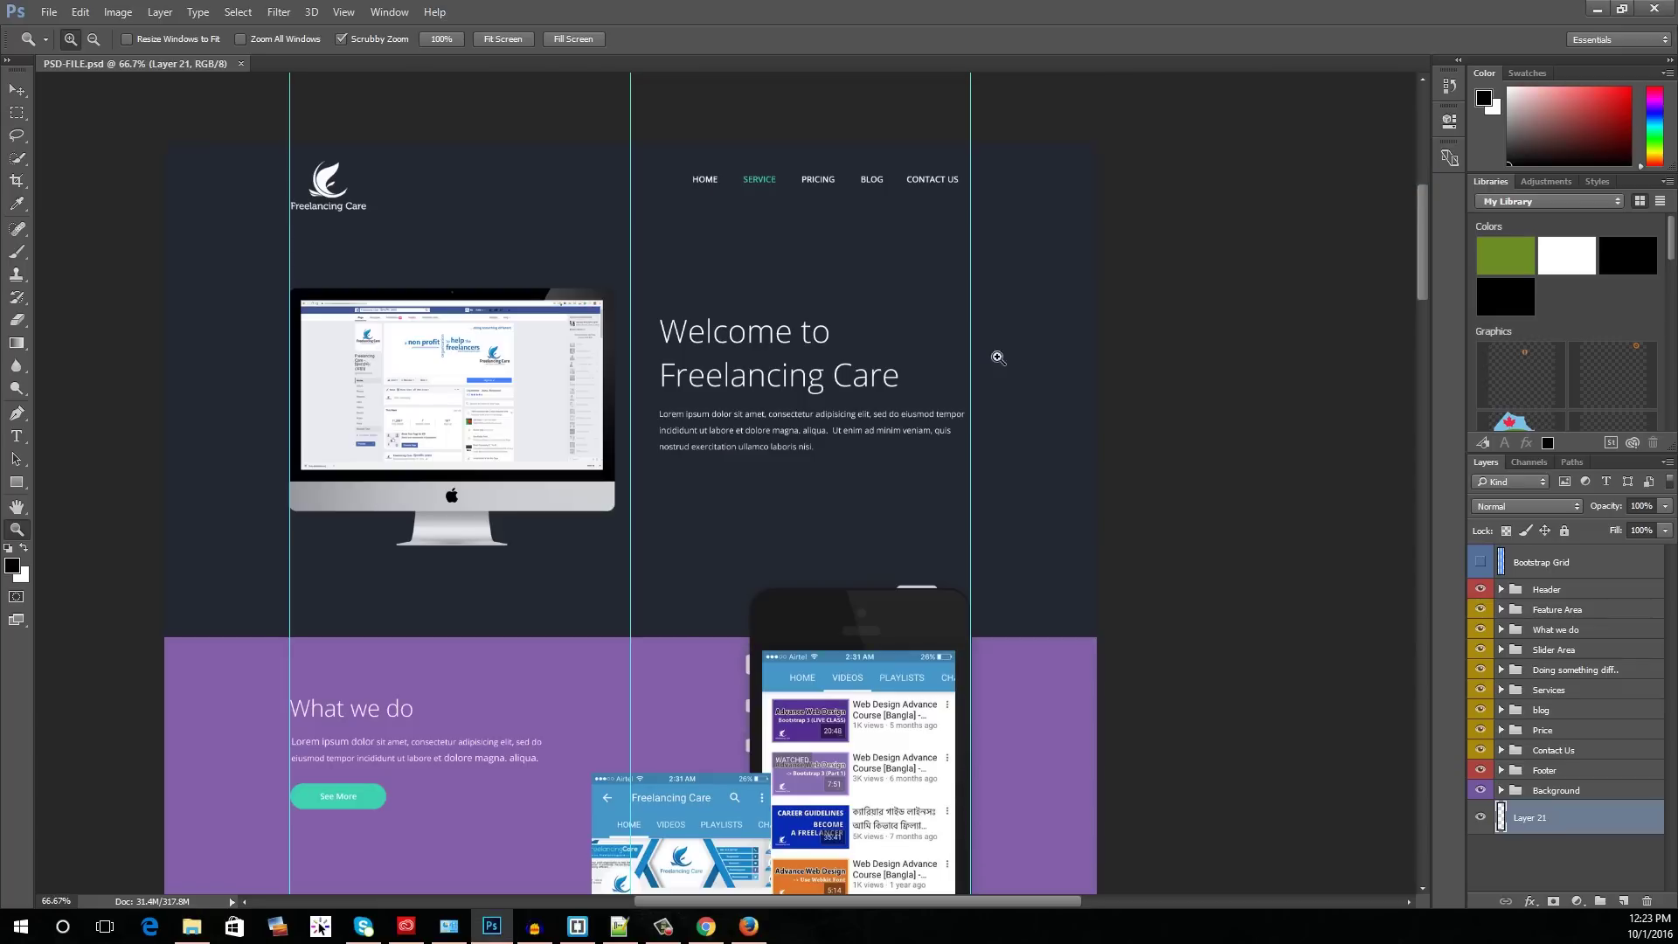
{"action": "scroll", "coordinate": [1223, 324], "scroll_direction": "down", "scroll_amount": 4}
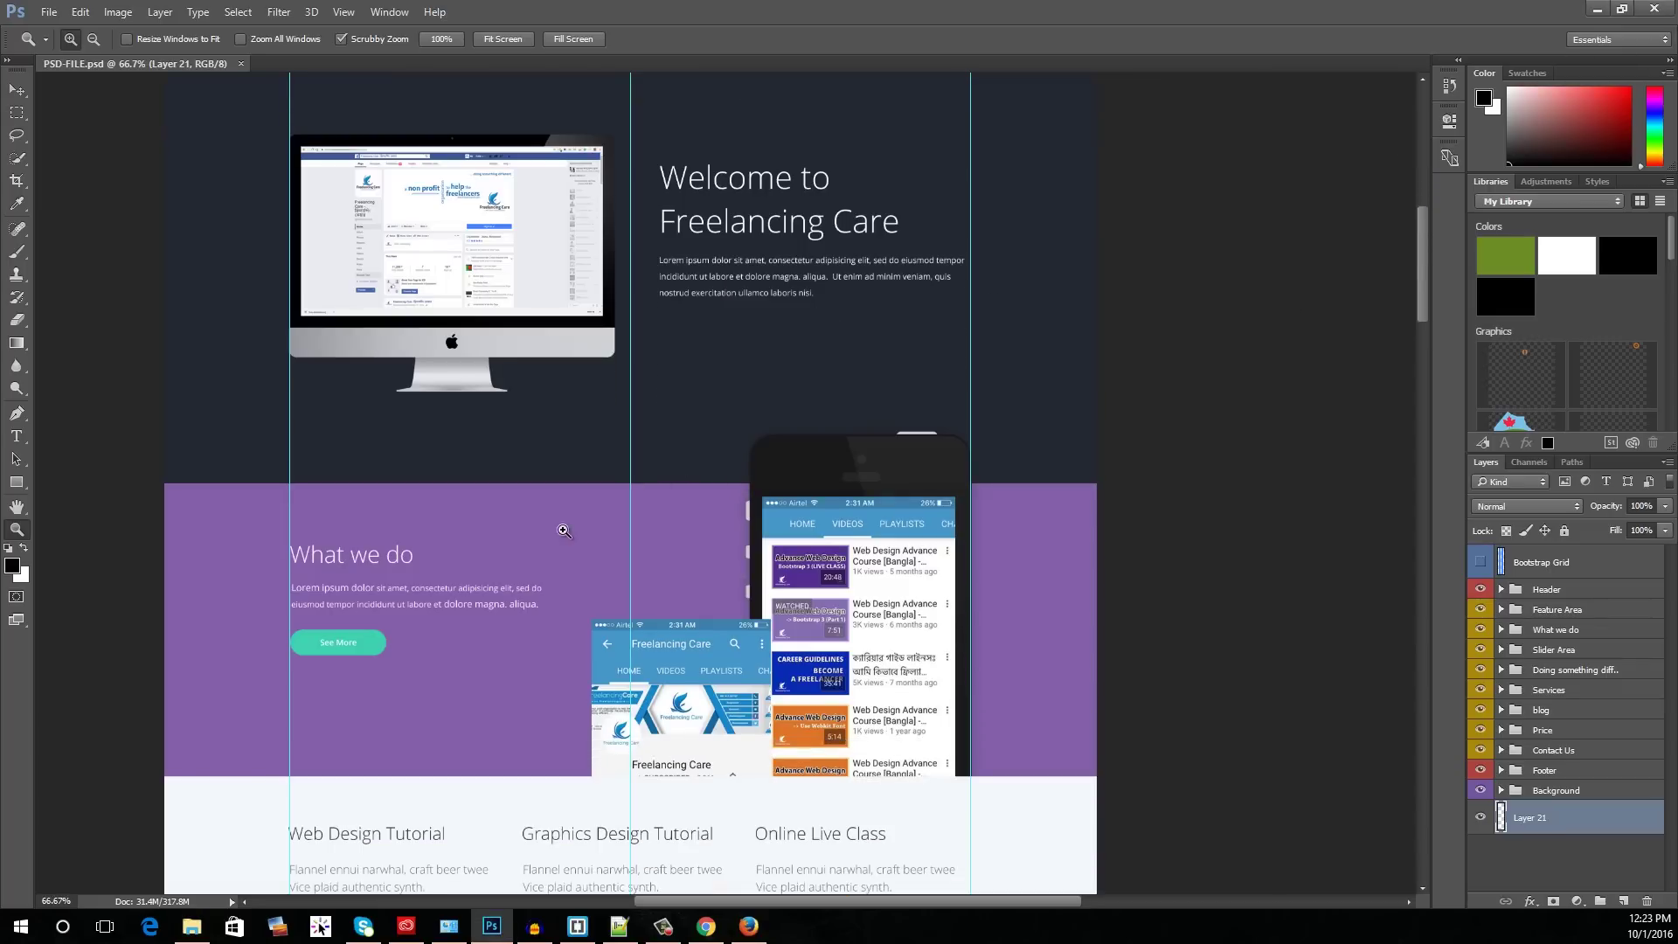
Step: Switch to index.html in Notepad++ and begin a Zen Coding abbreviation in the empty body area: header#header>.header-top-area
{"action": "left_click", "coordinate": [618, 926]}
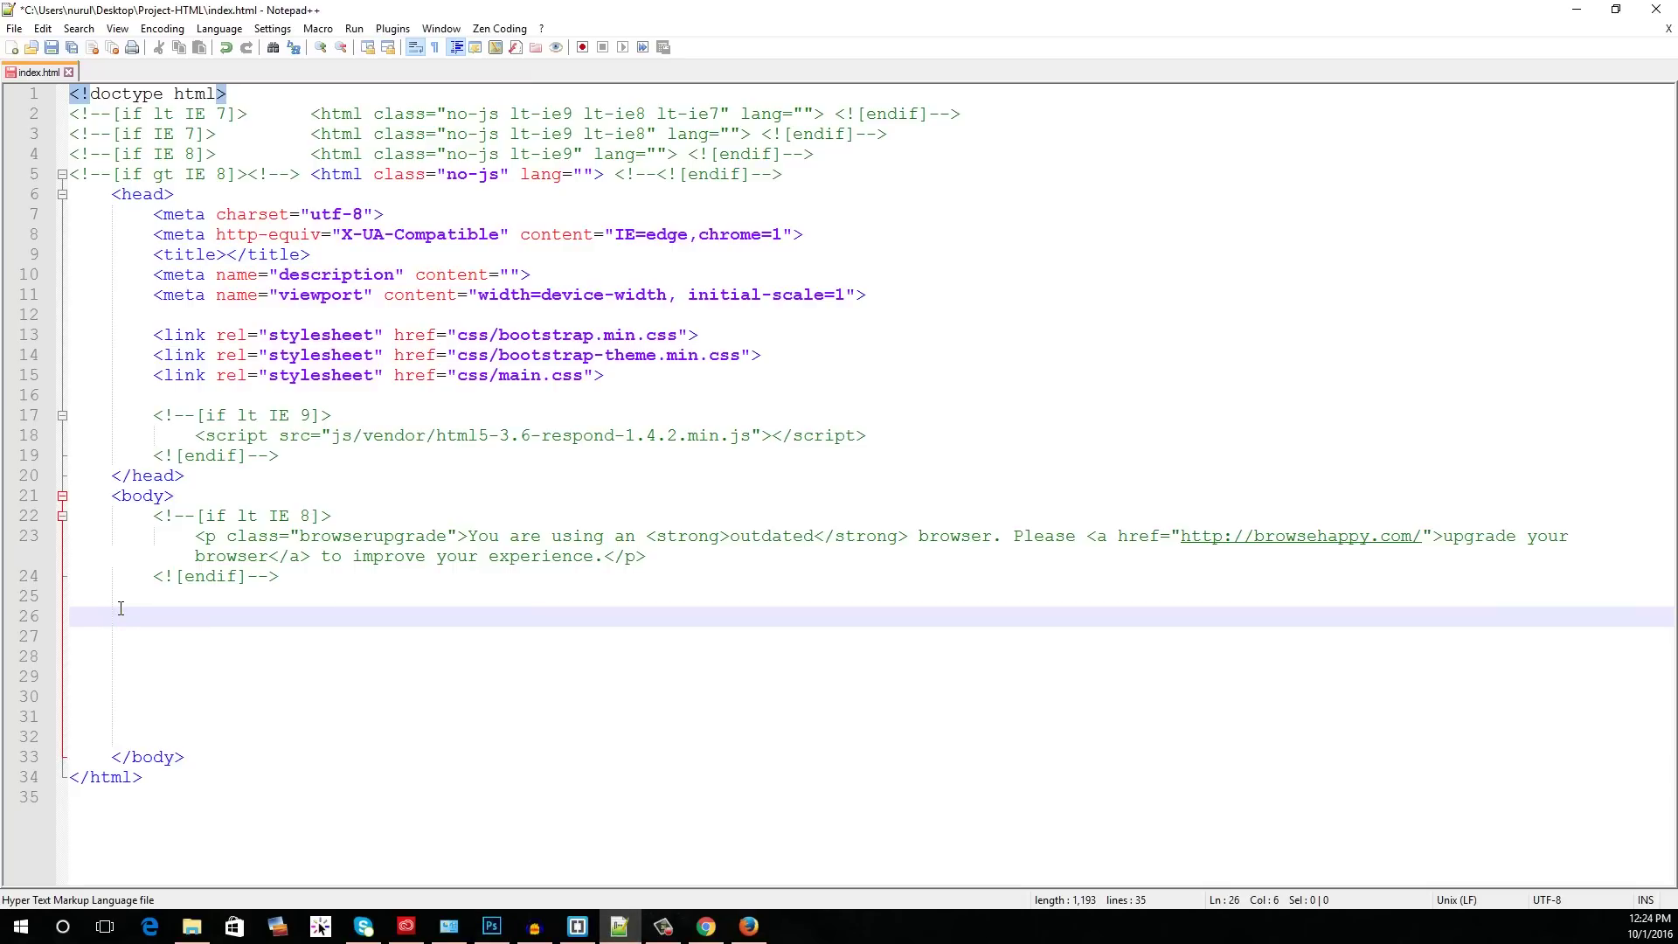
{"action": "type", "text": "header#header"}
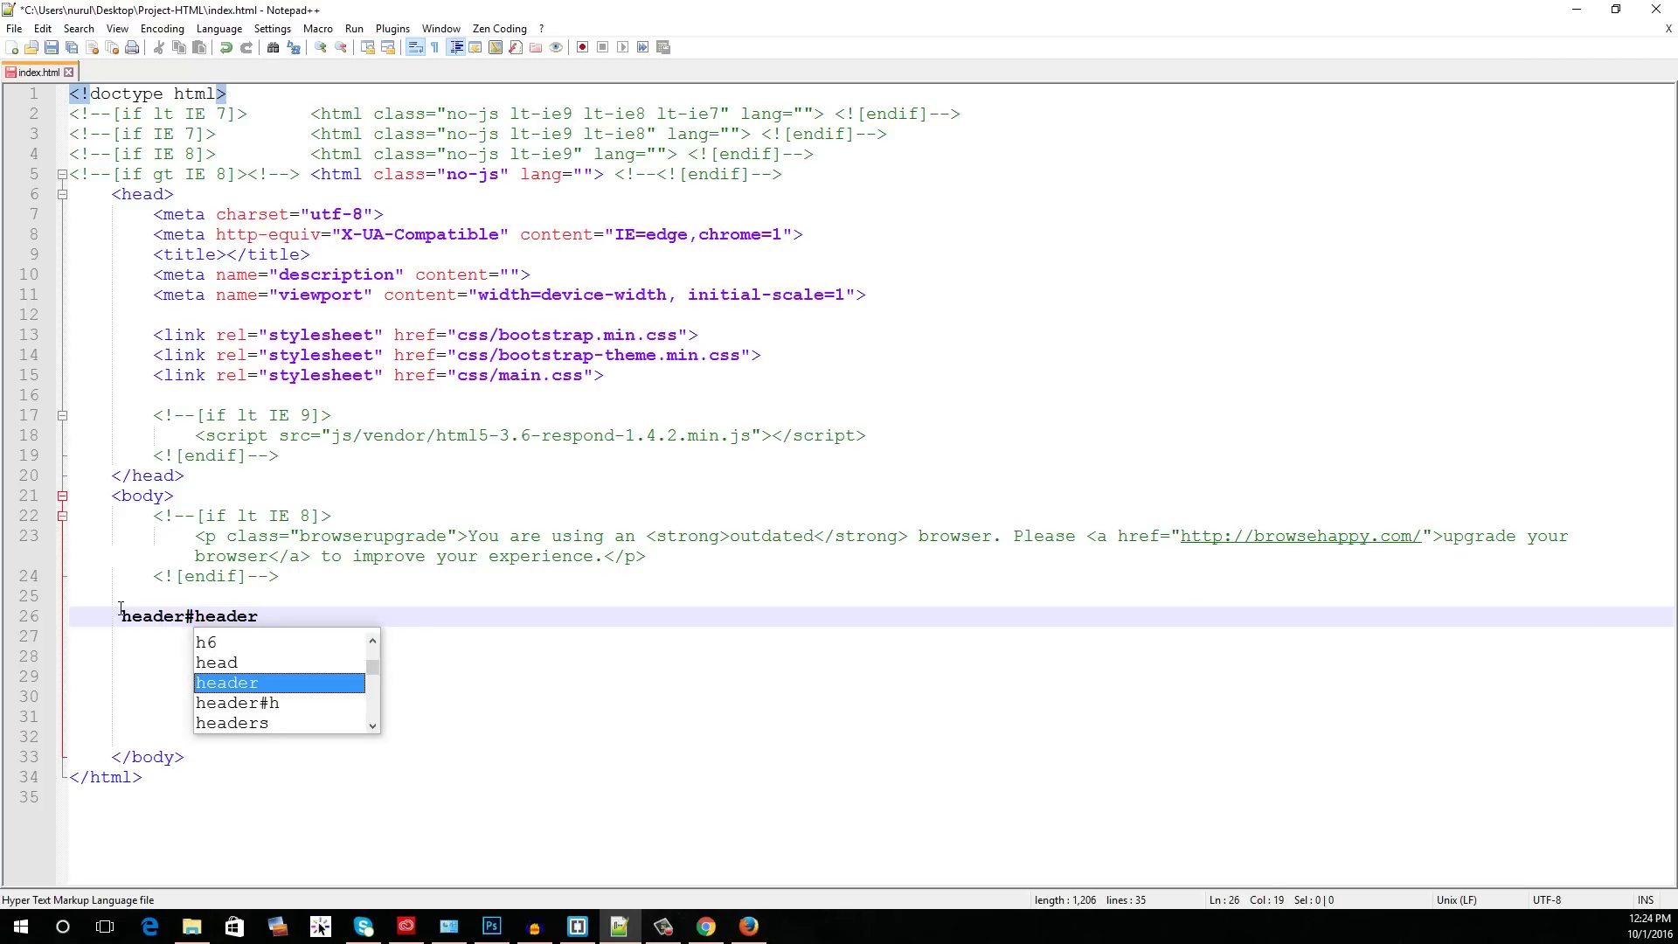
{"action": "key", "text": "Escape"}
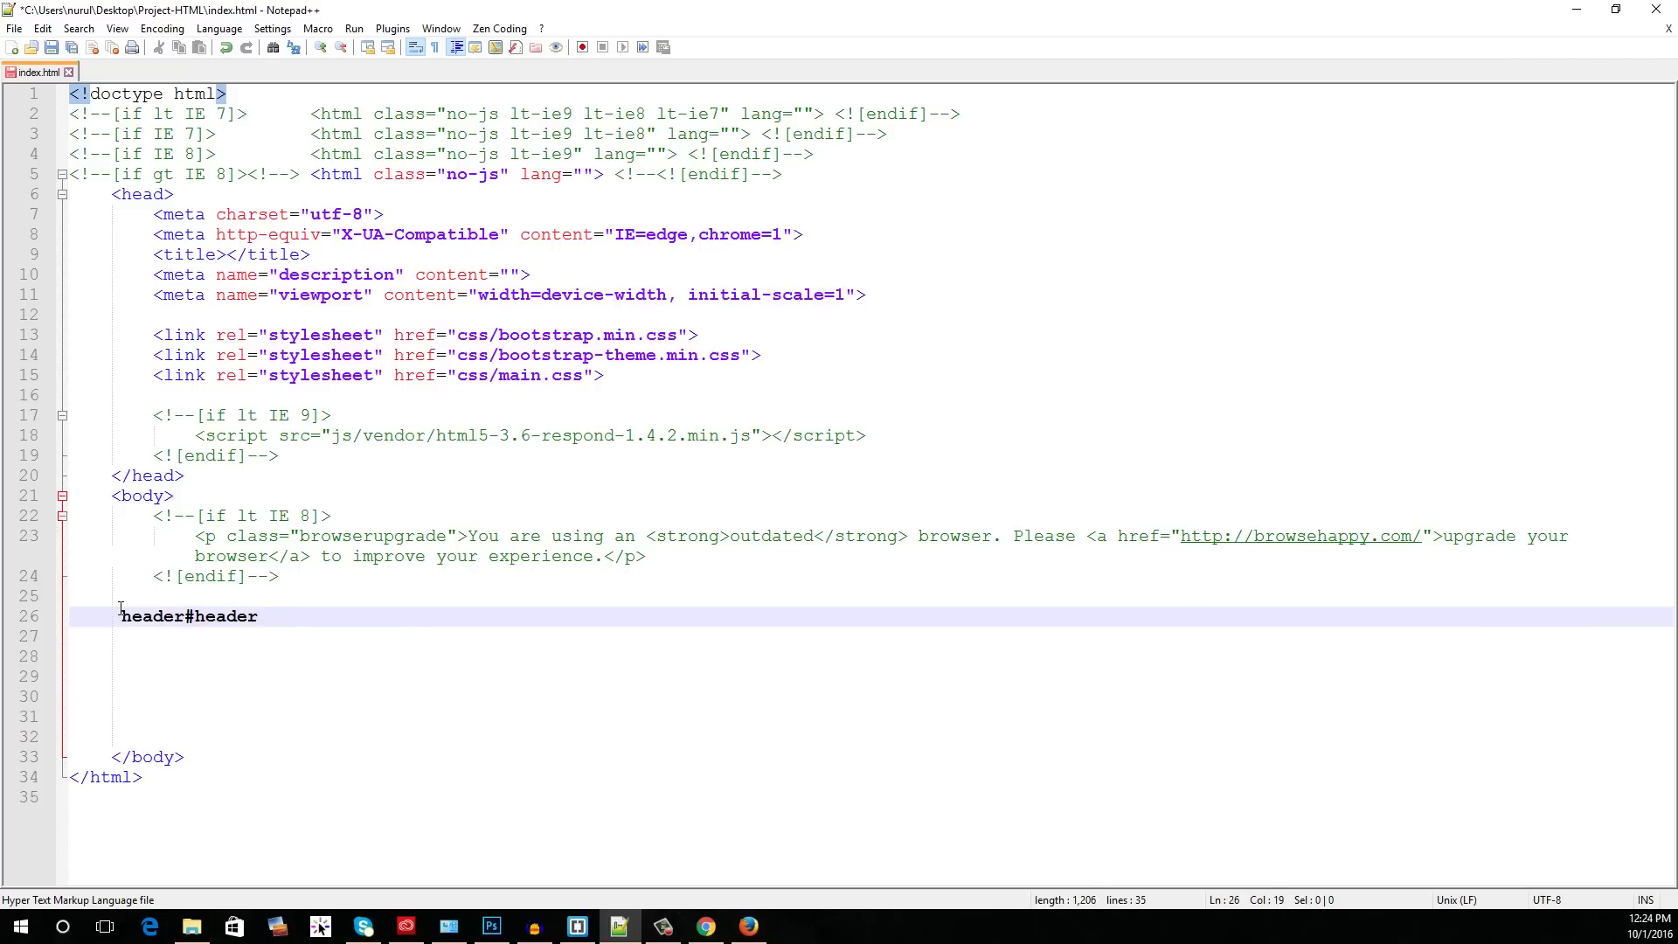
{"action": "type", "text": ">"}
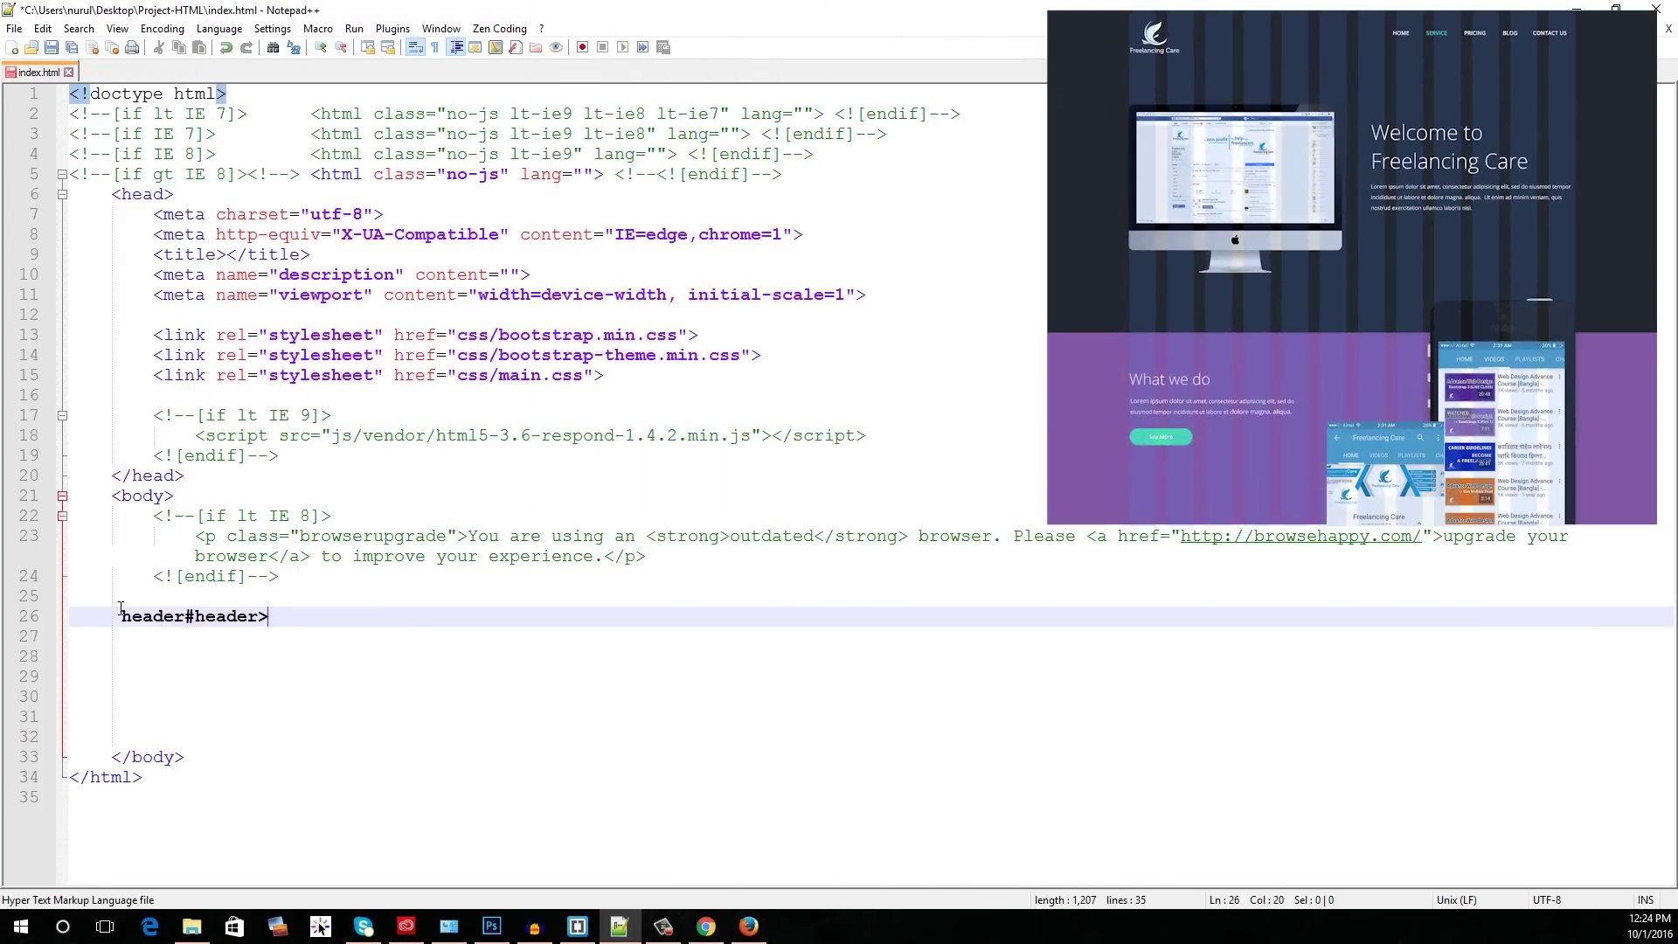
{"action": "type", "text": ".heaa"}
{"action": "key", "text": "BackSpace"}
{"action": "type", "text": "der"}
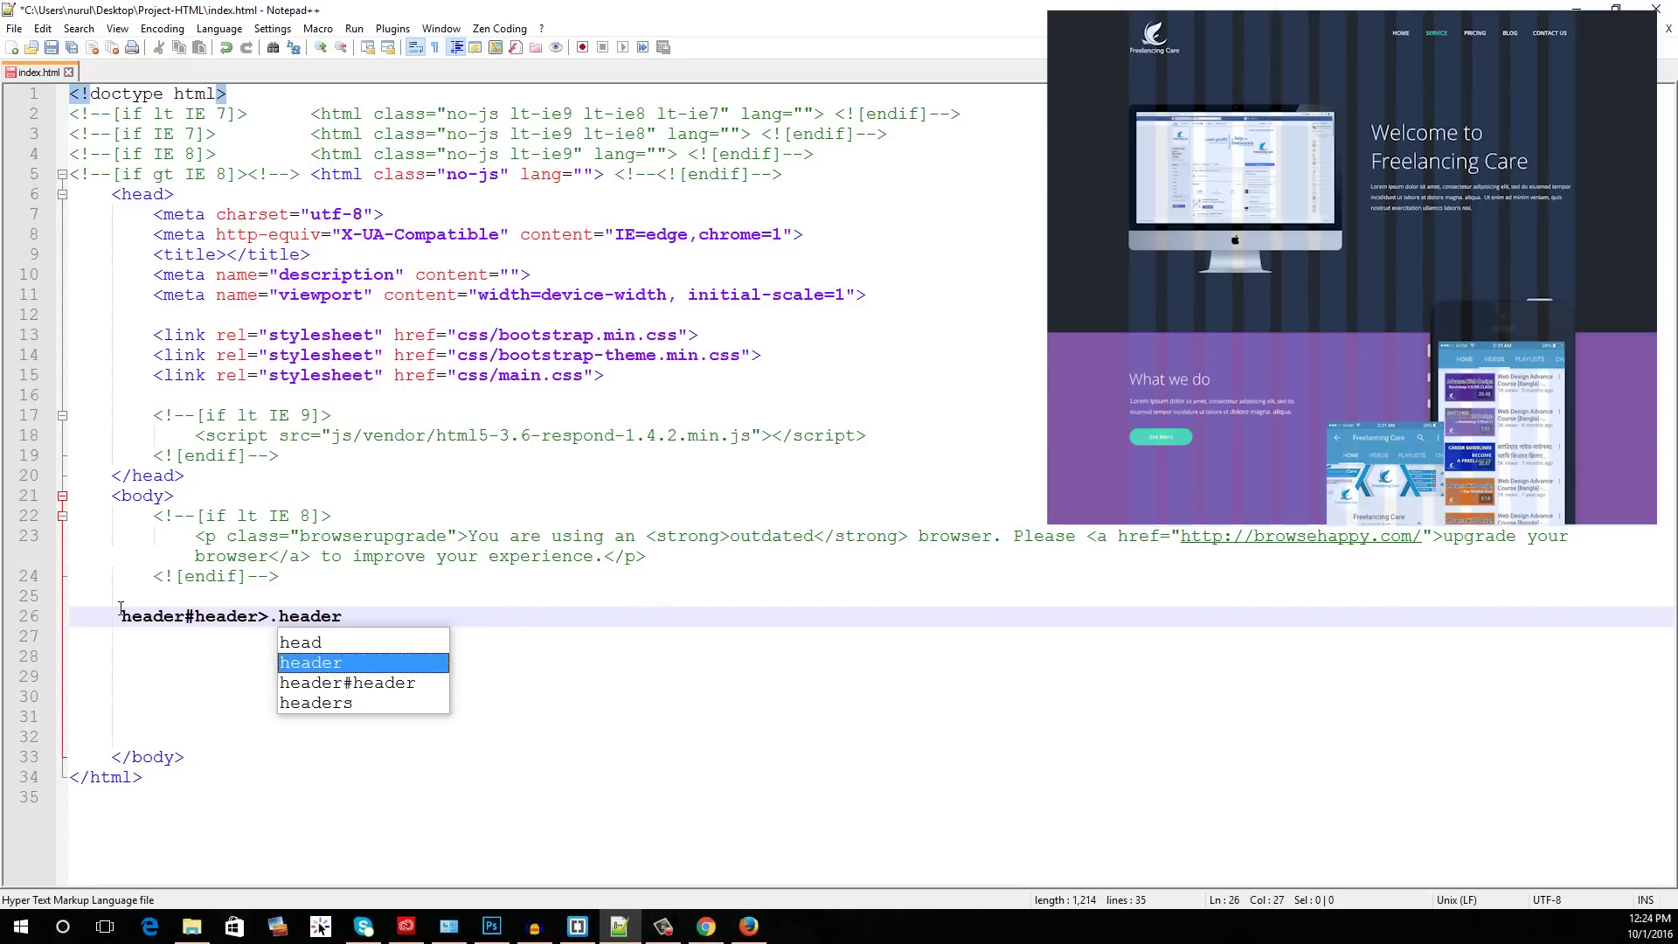
{"action": "type", "text": "-top"}
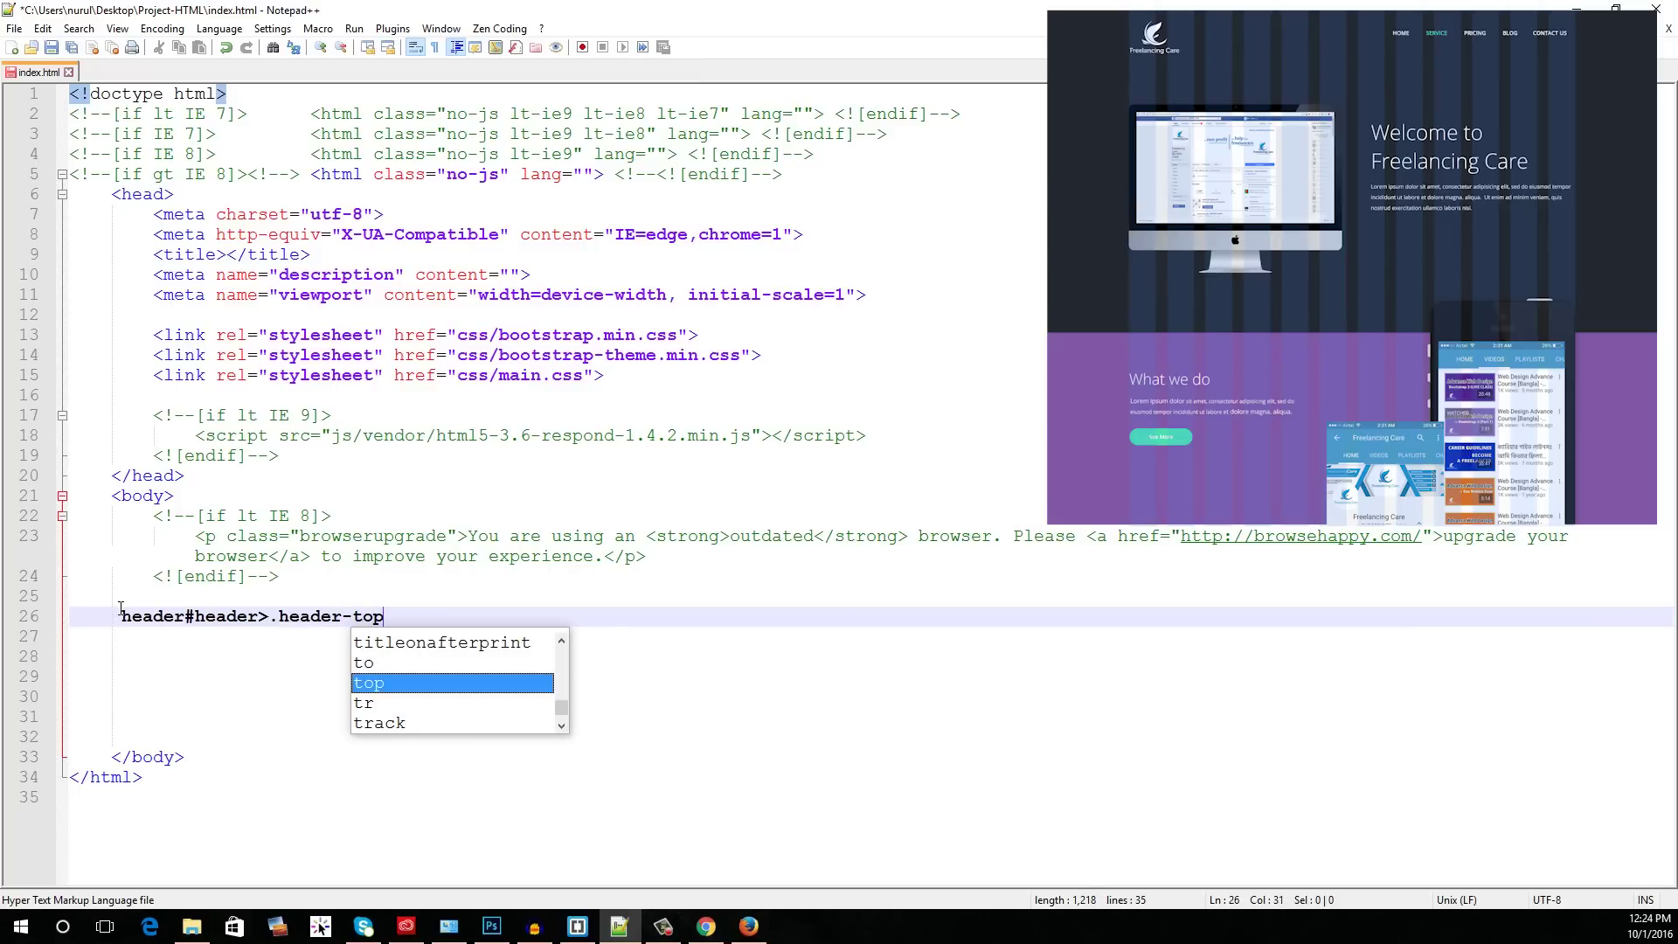
{"action": "type", "text": "-area"}
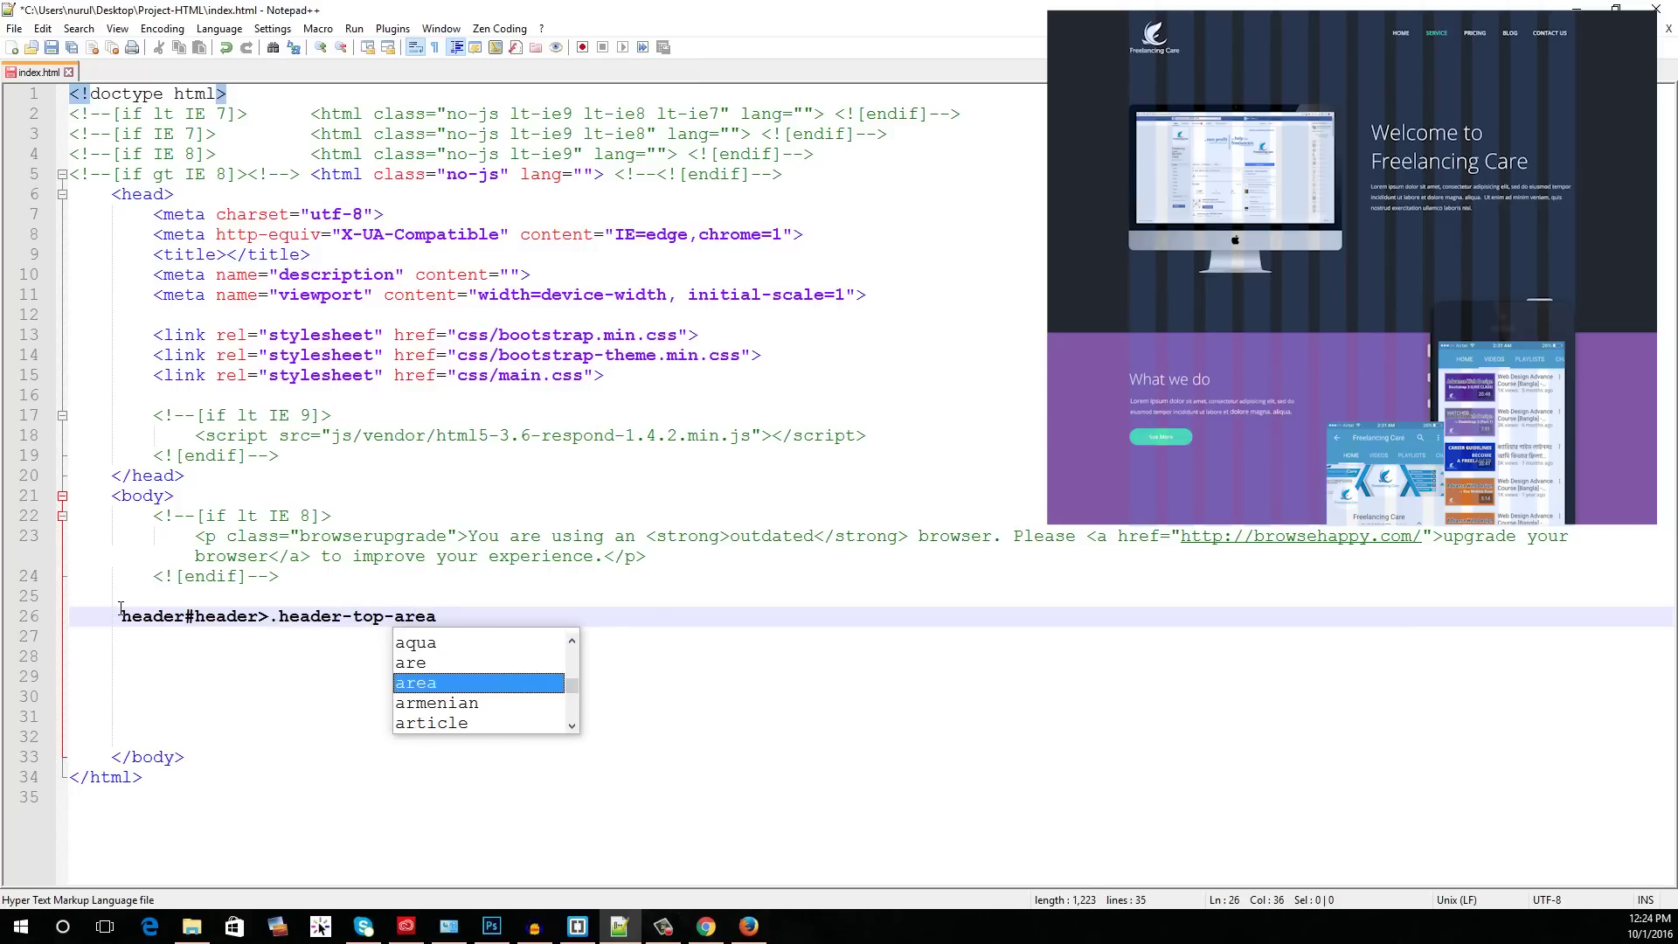
Step: Extend the header abbreviation with >.container>.row>.col-md-12>.main-menu>nav and expand it into nested HTML
{"action": "type", "text": ">"}
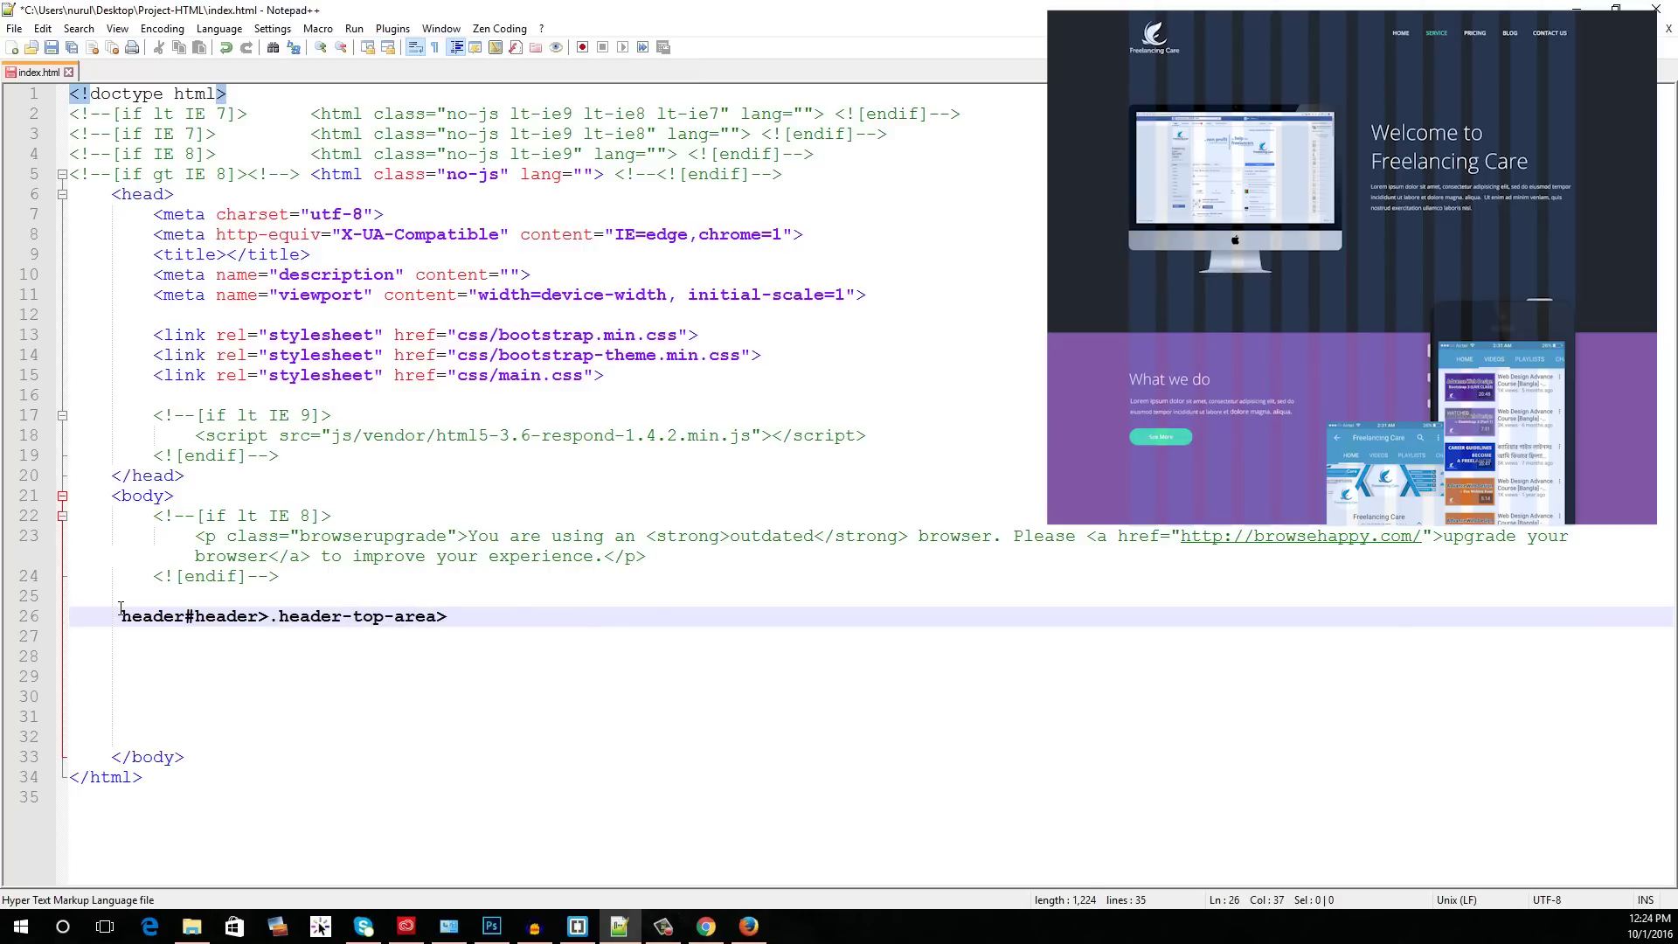
{"action": "type", "text": ".container>.row"}
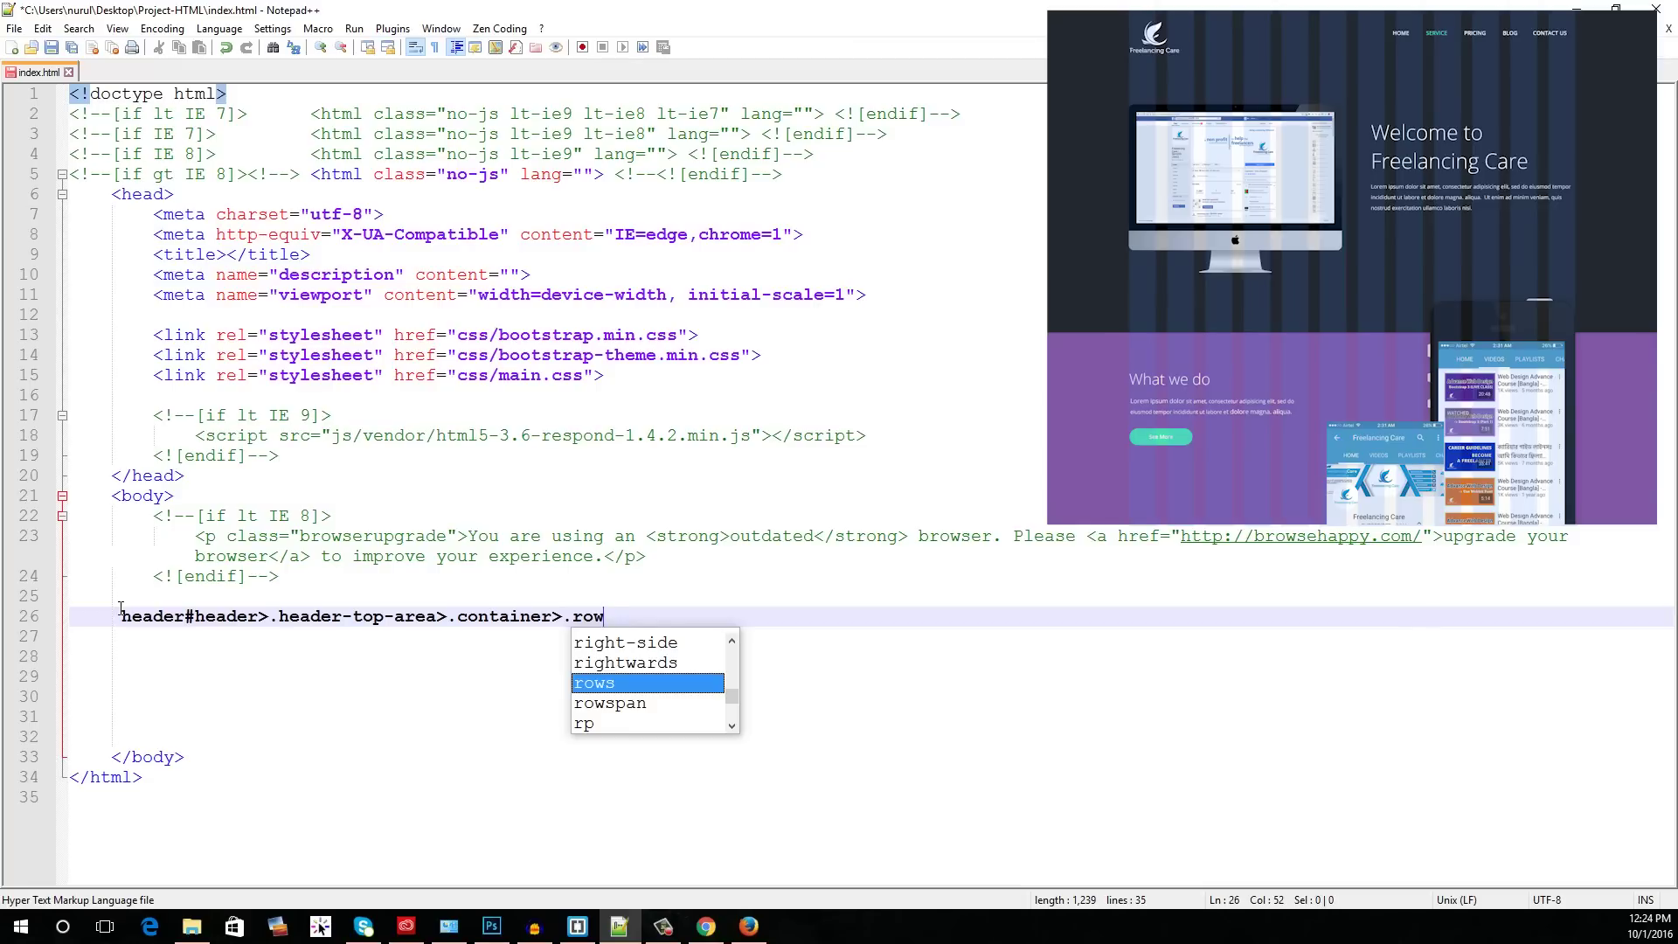
{"action": "type", "text": ">.col-m"}
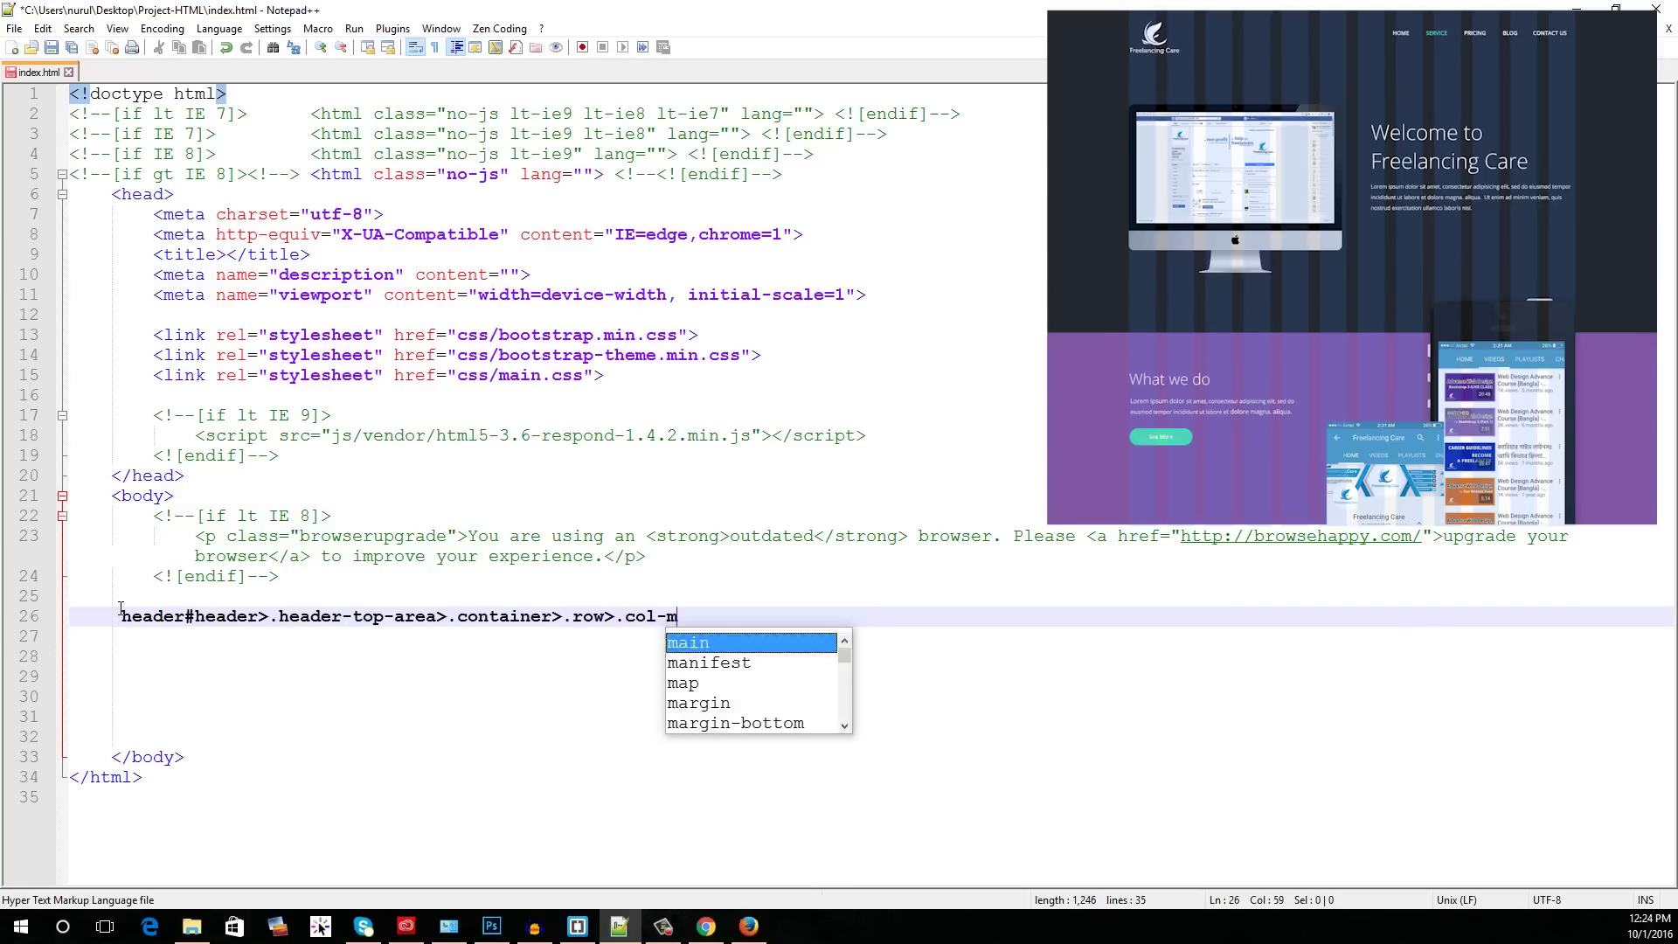
{"action": "type", "text": "d-12"}
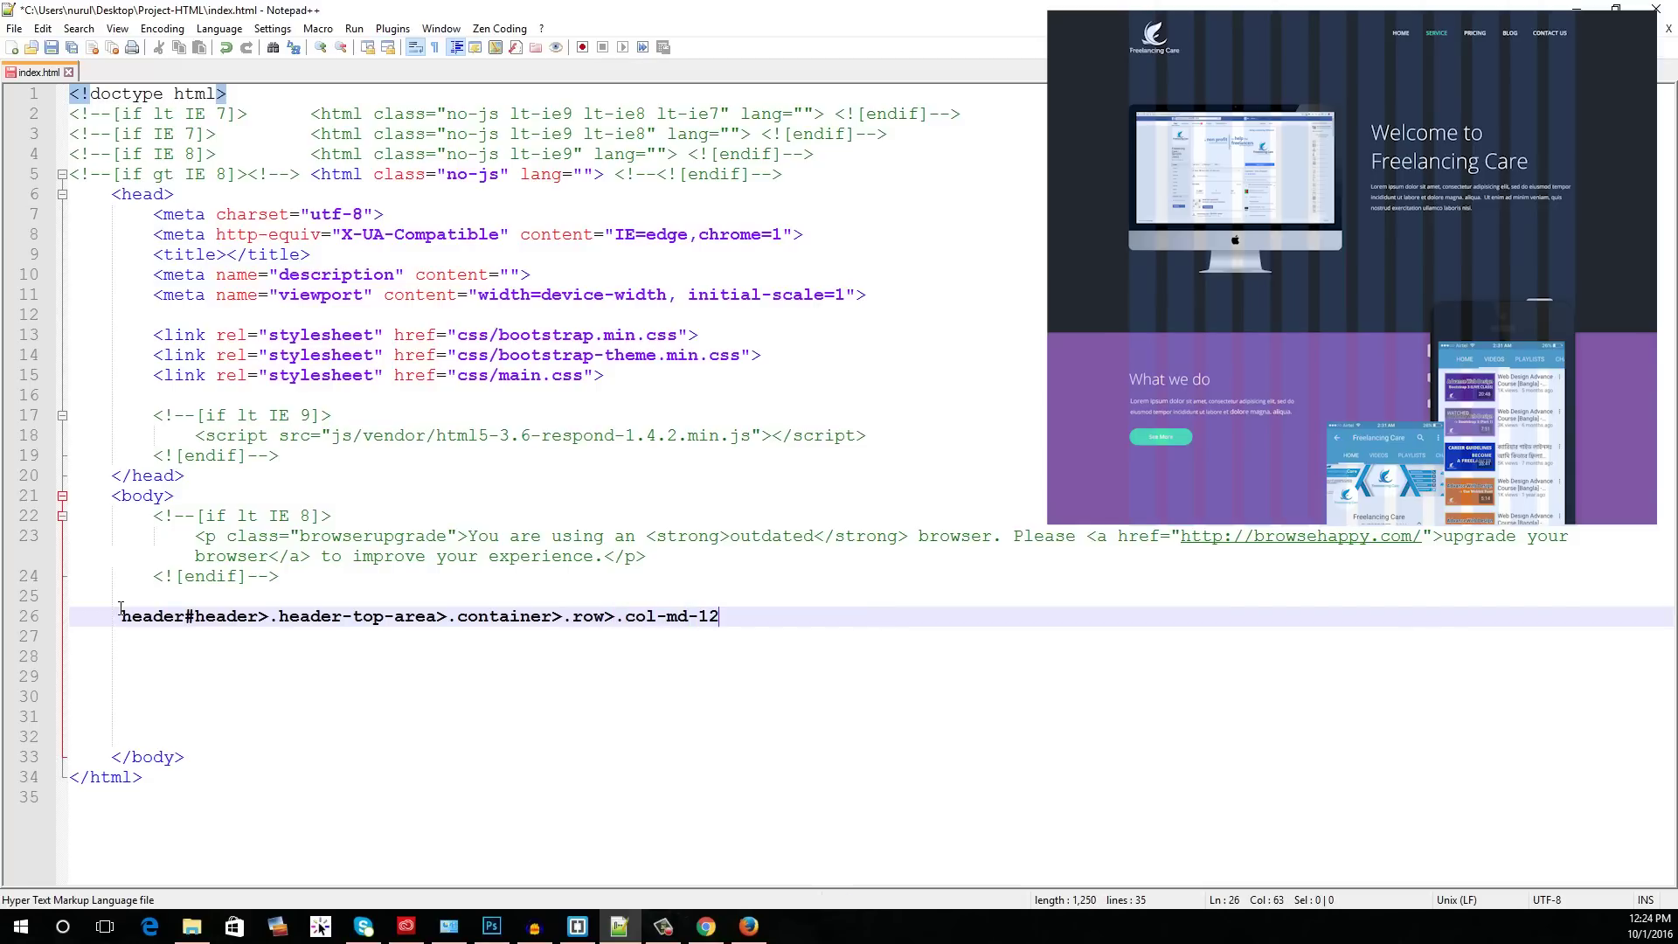
{"action": "type", "text": ">.main-menu"}
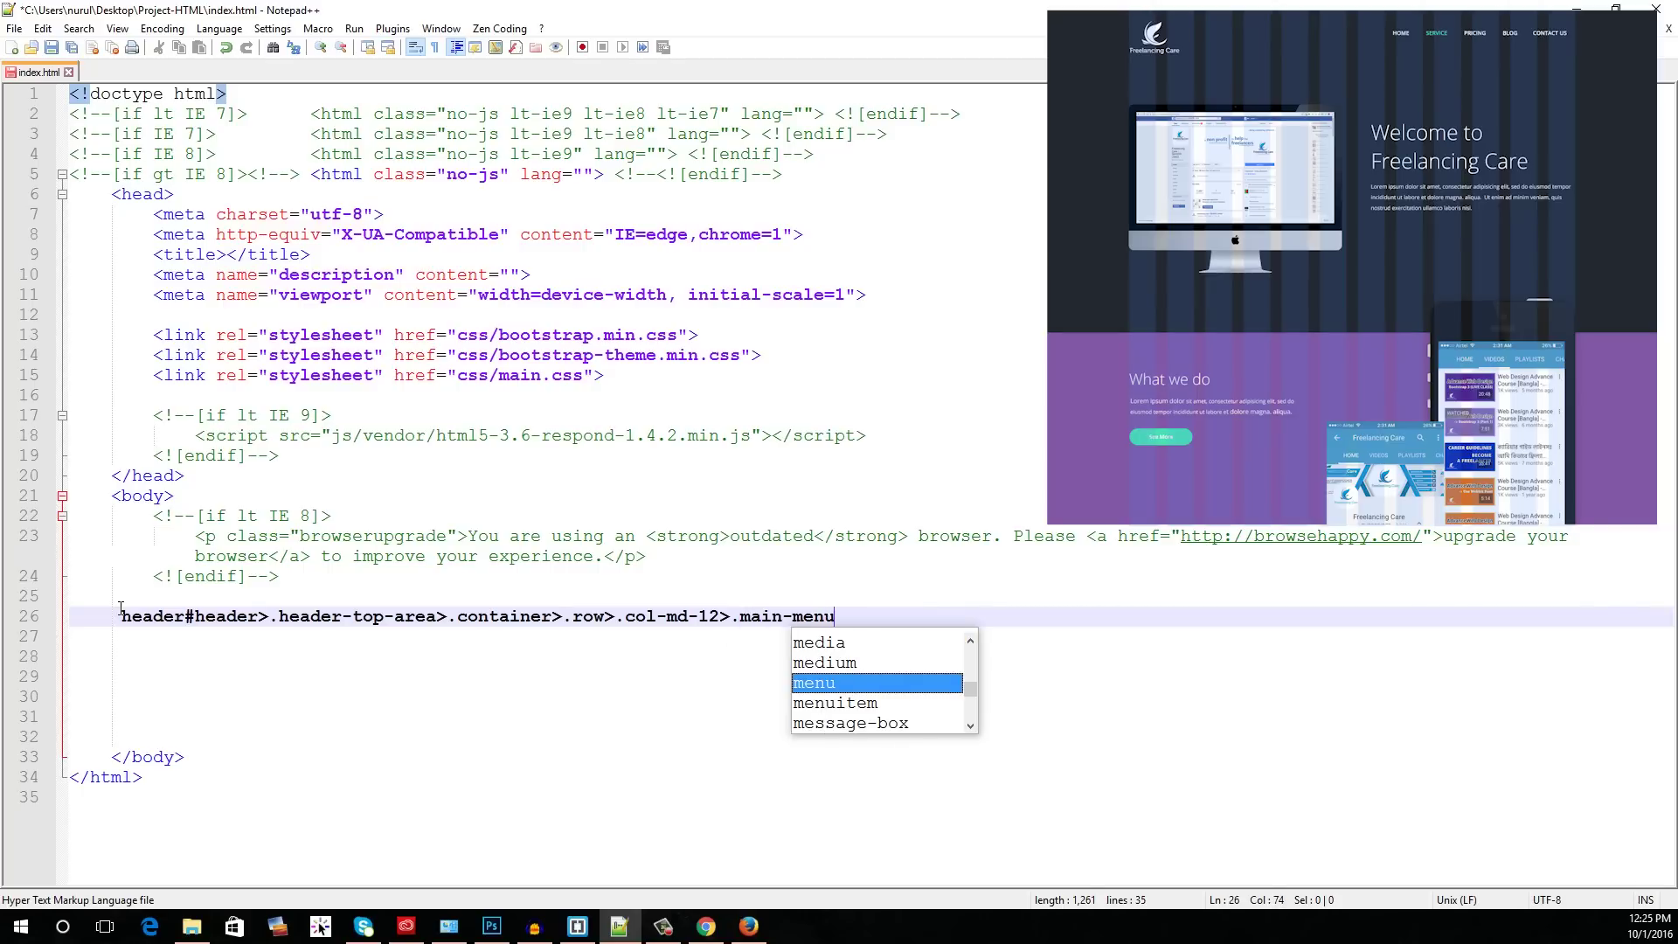
{"action": "type", "text": ">nav"}
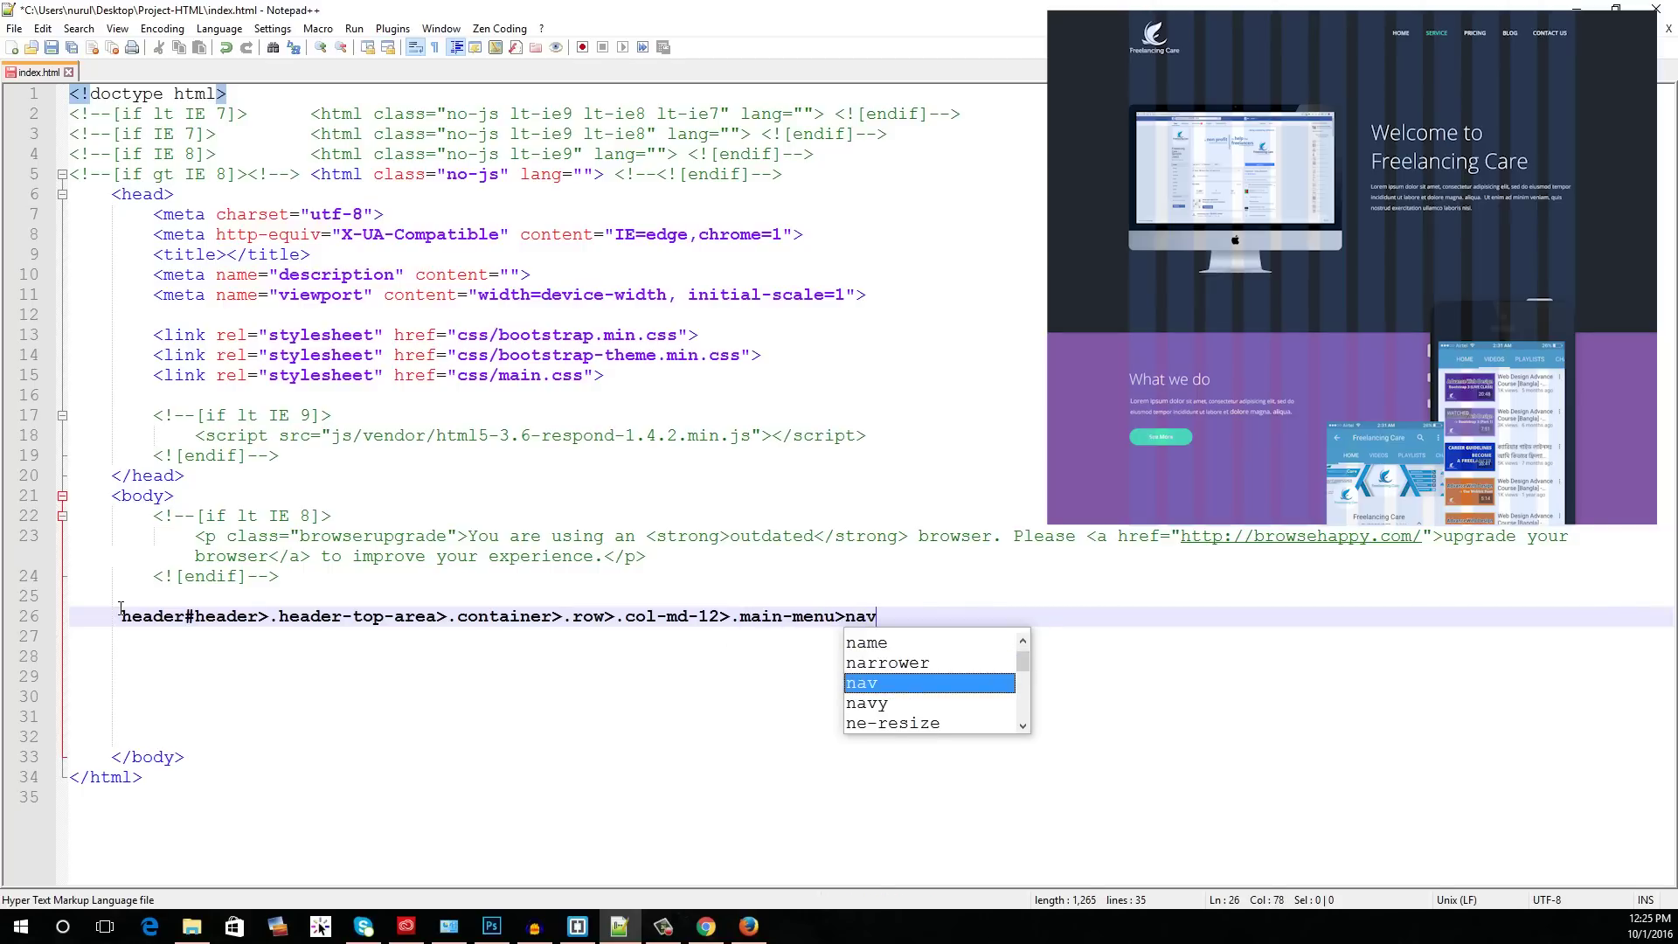
{"action": "key", "text": "ctrl+alt+Return"}
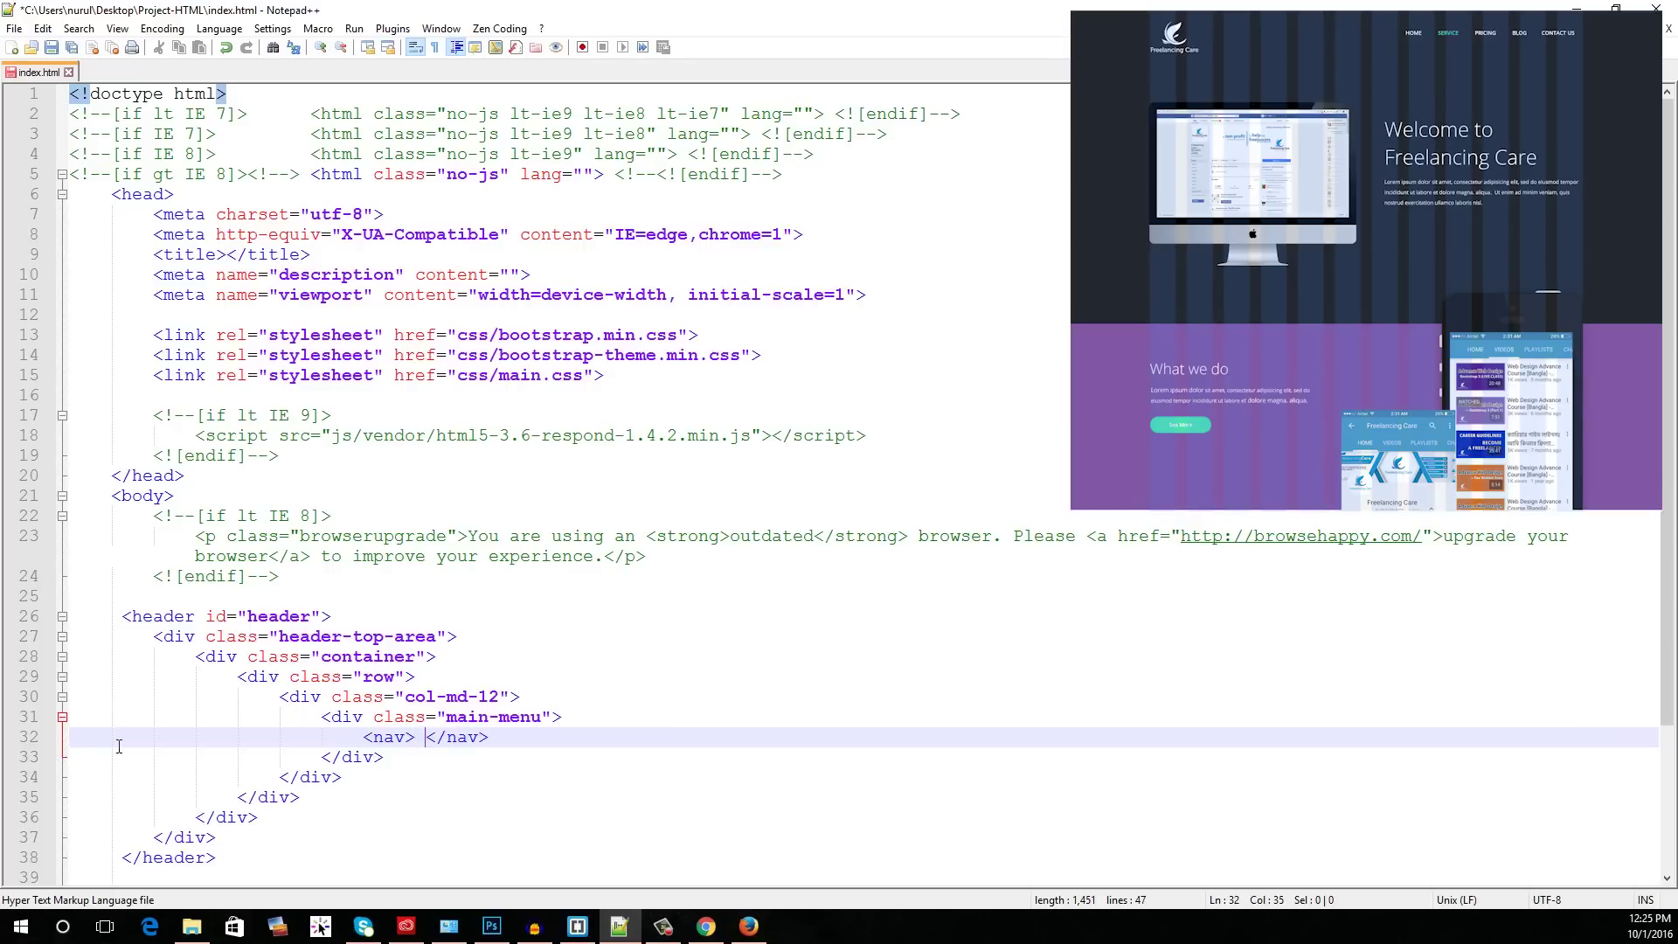
Step: Give the nav element the class "navbar navbar-default custom-navigation-style" and open an indented empty line inside it
{"action": "left_click", "coordinate": [406, 738]}
{"action": "type", "text": "class=\""}
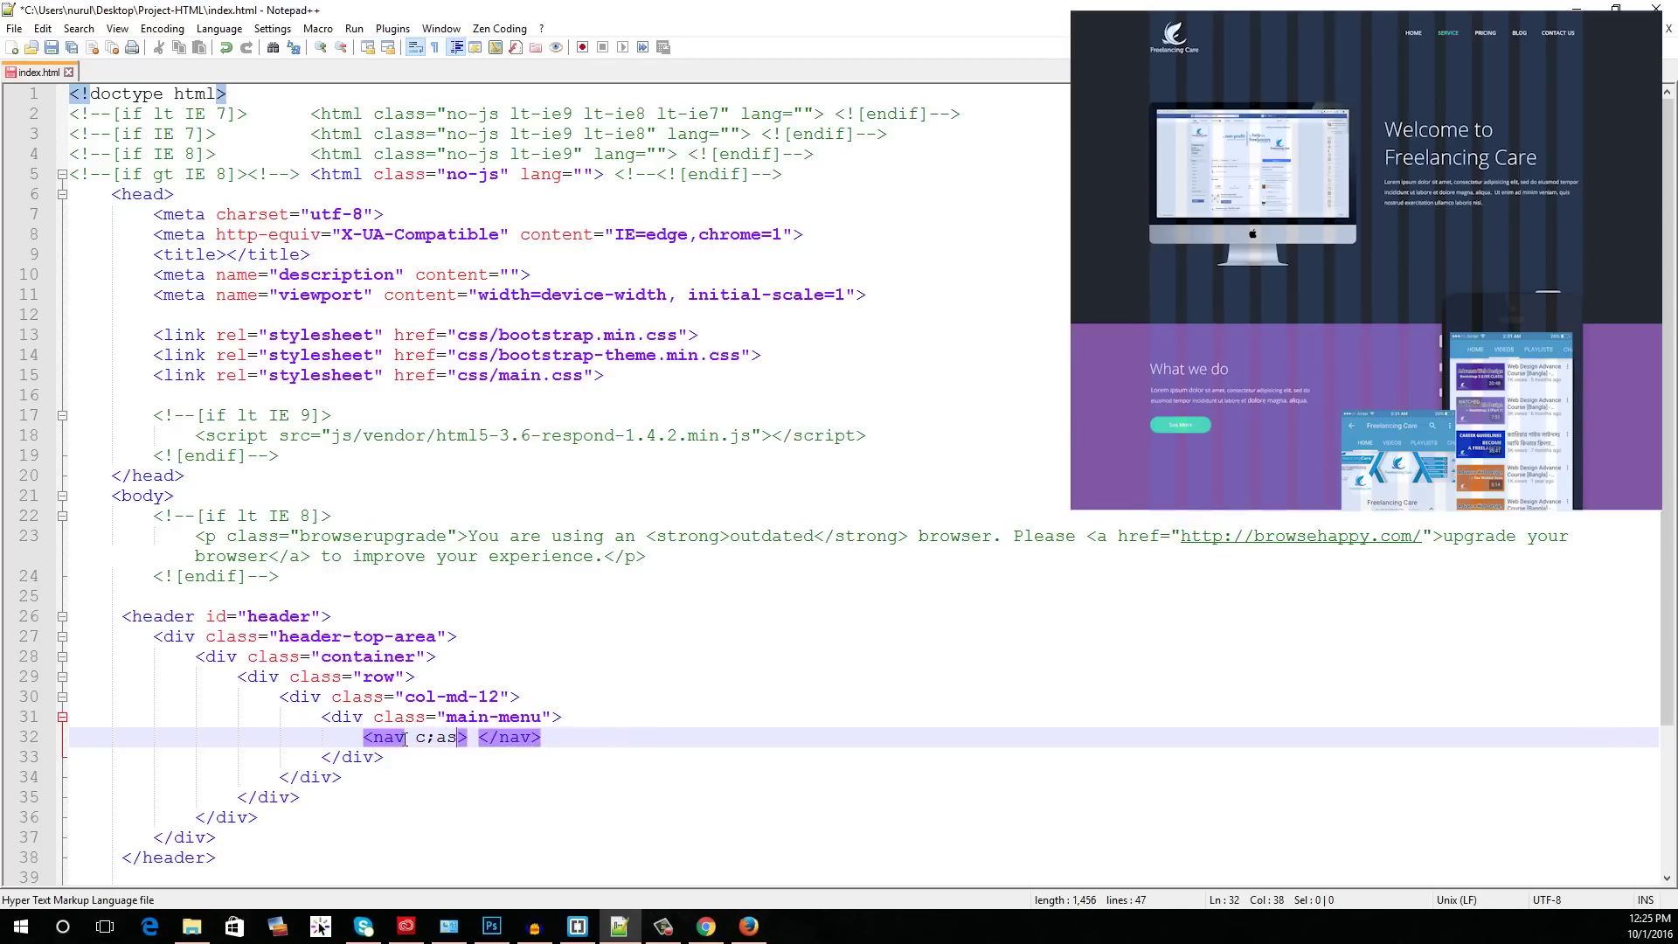
{"action": "type", "text": "navbar navbar-defaul"}
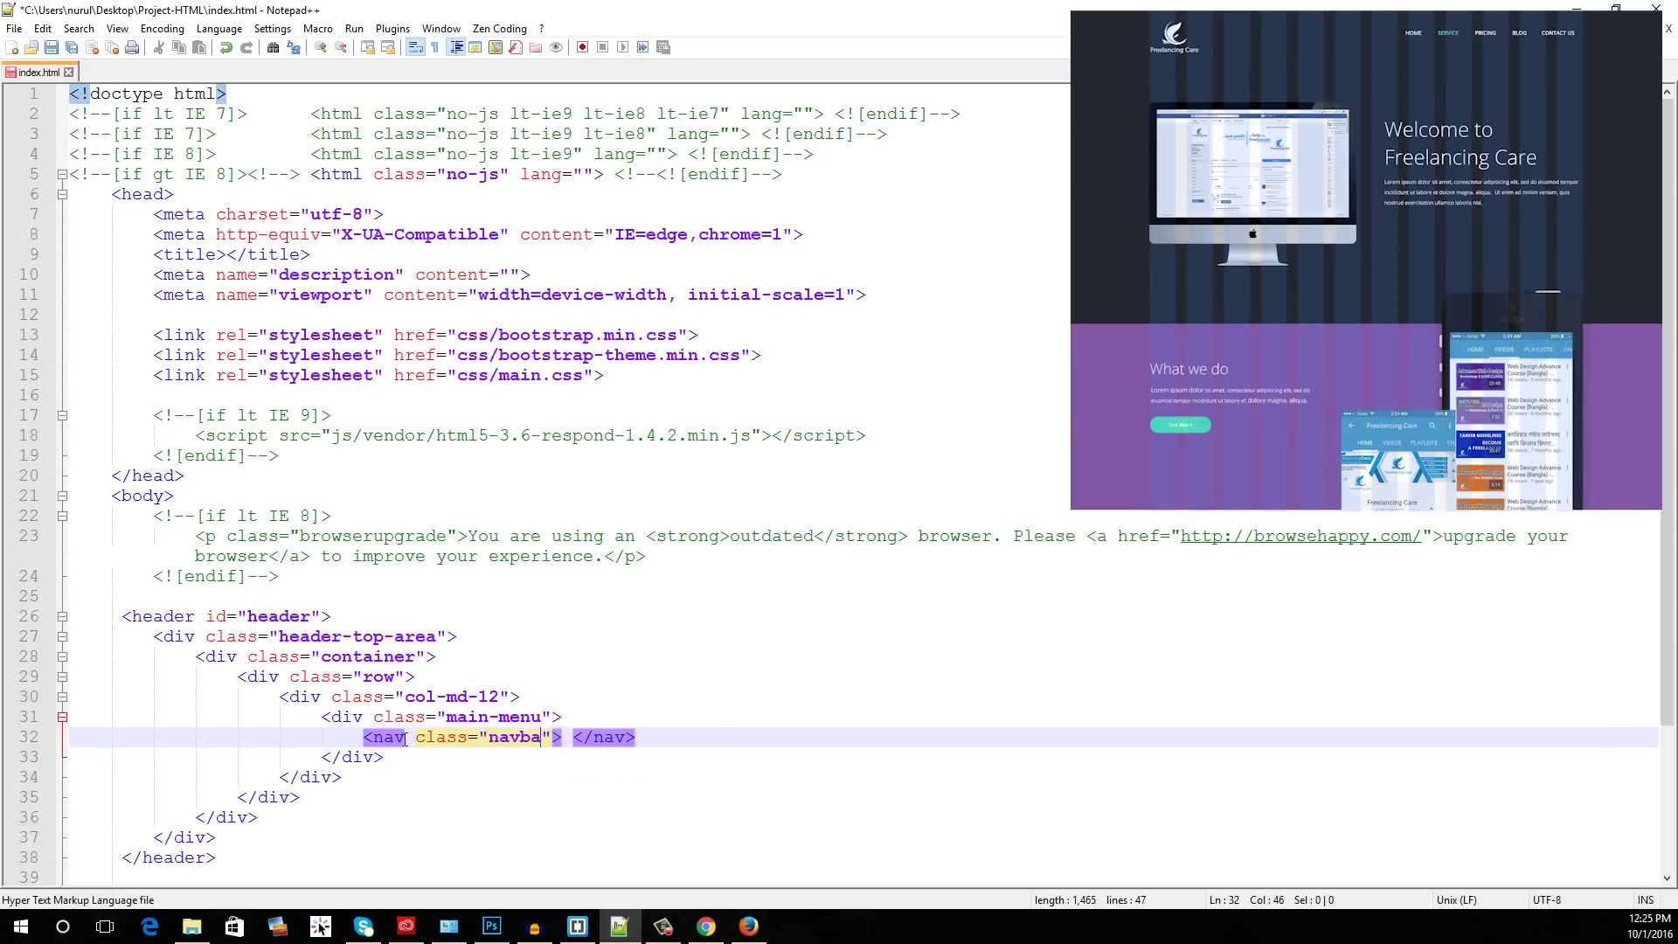
{"action": "type", "text": "t custom-navigation-"}
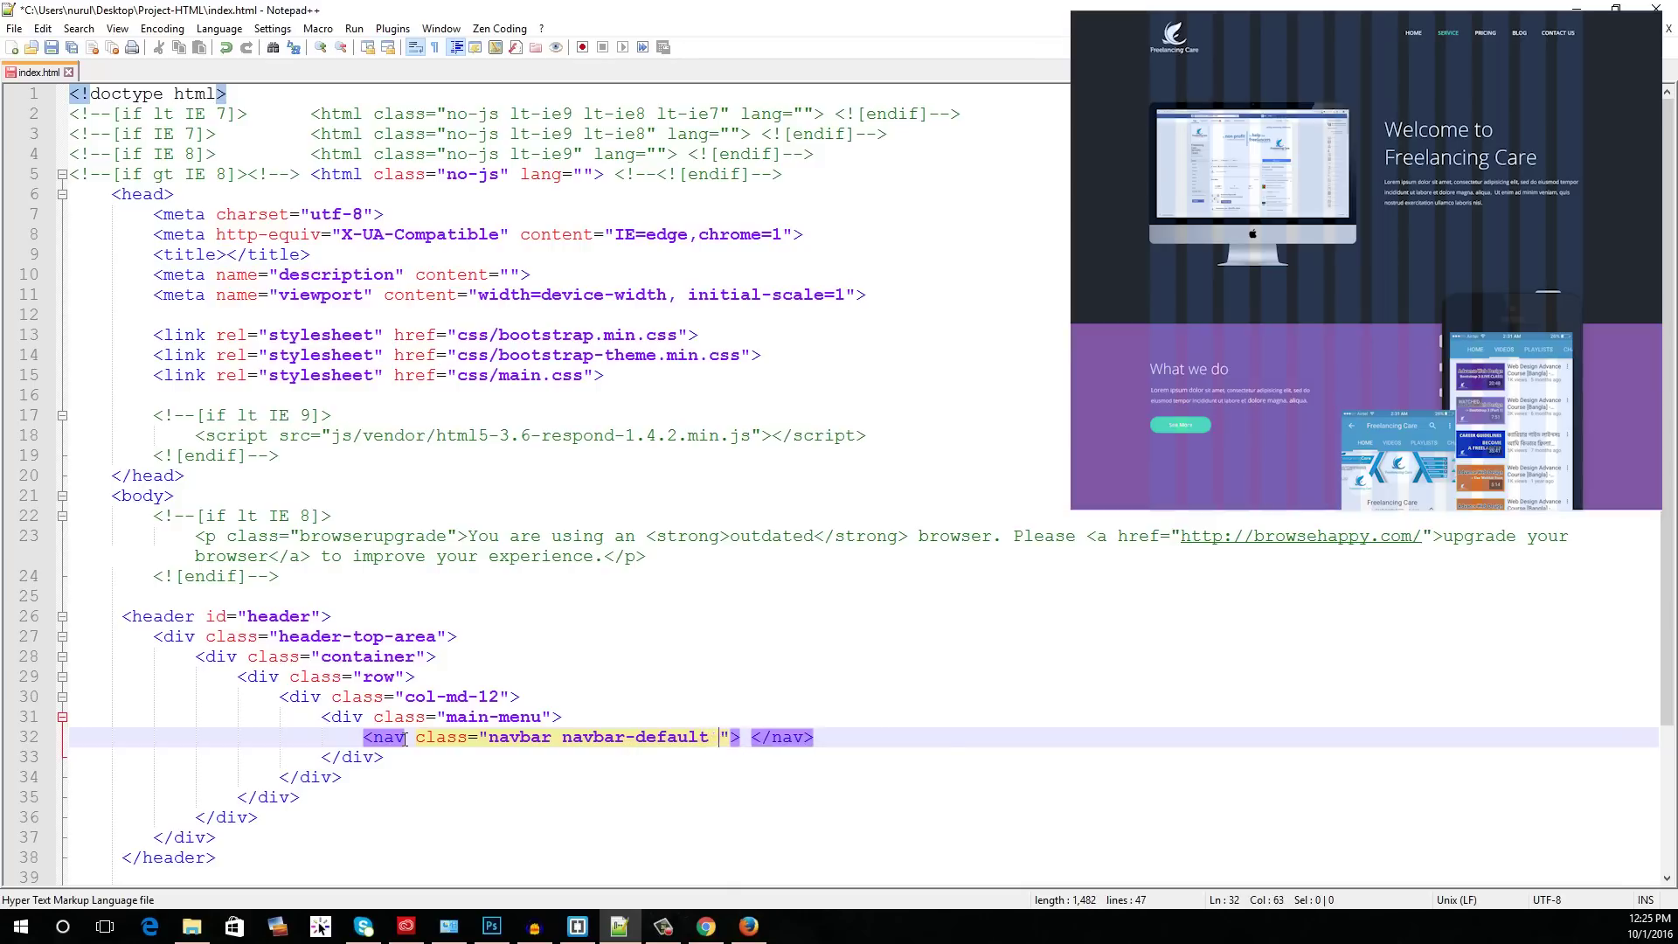
{"action": "type", "text": "style"}
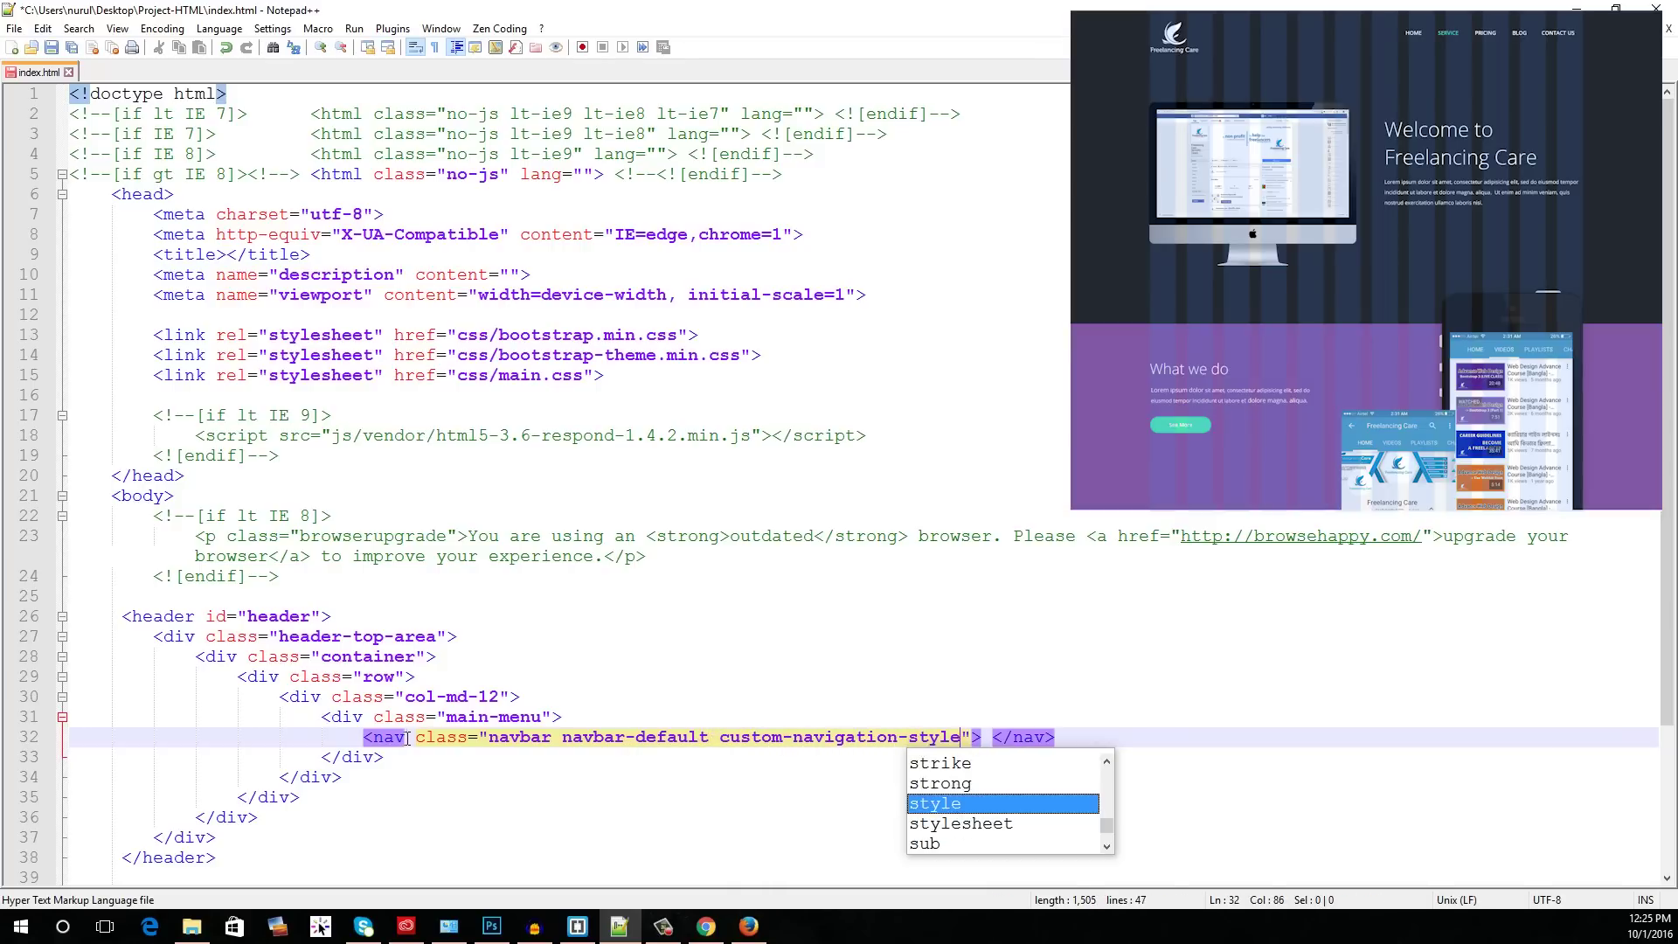
{"action": "left_click", "coordinate": [985, 736]}
{"action": "key", "text": "Return"}
{"action": "key", "text": "Return"}
{"action": "key", "text": "Up"}
{"action": "key", "text": "Tab"}
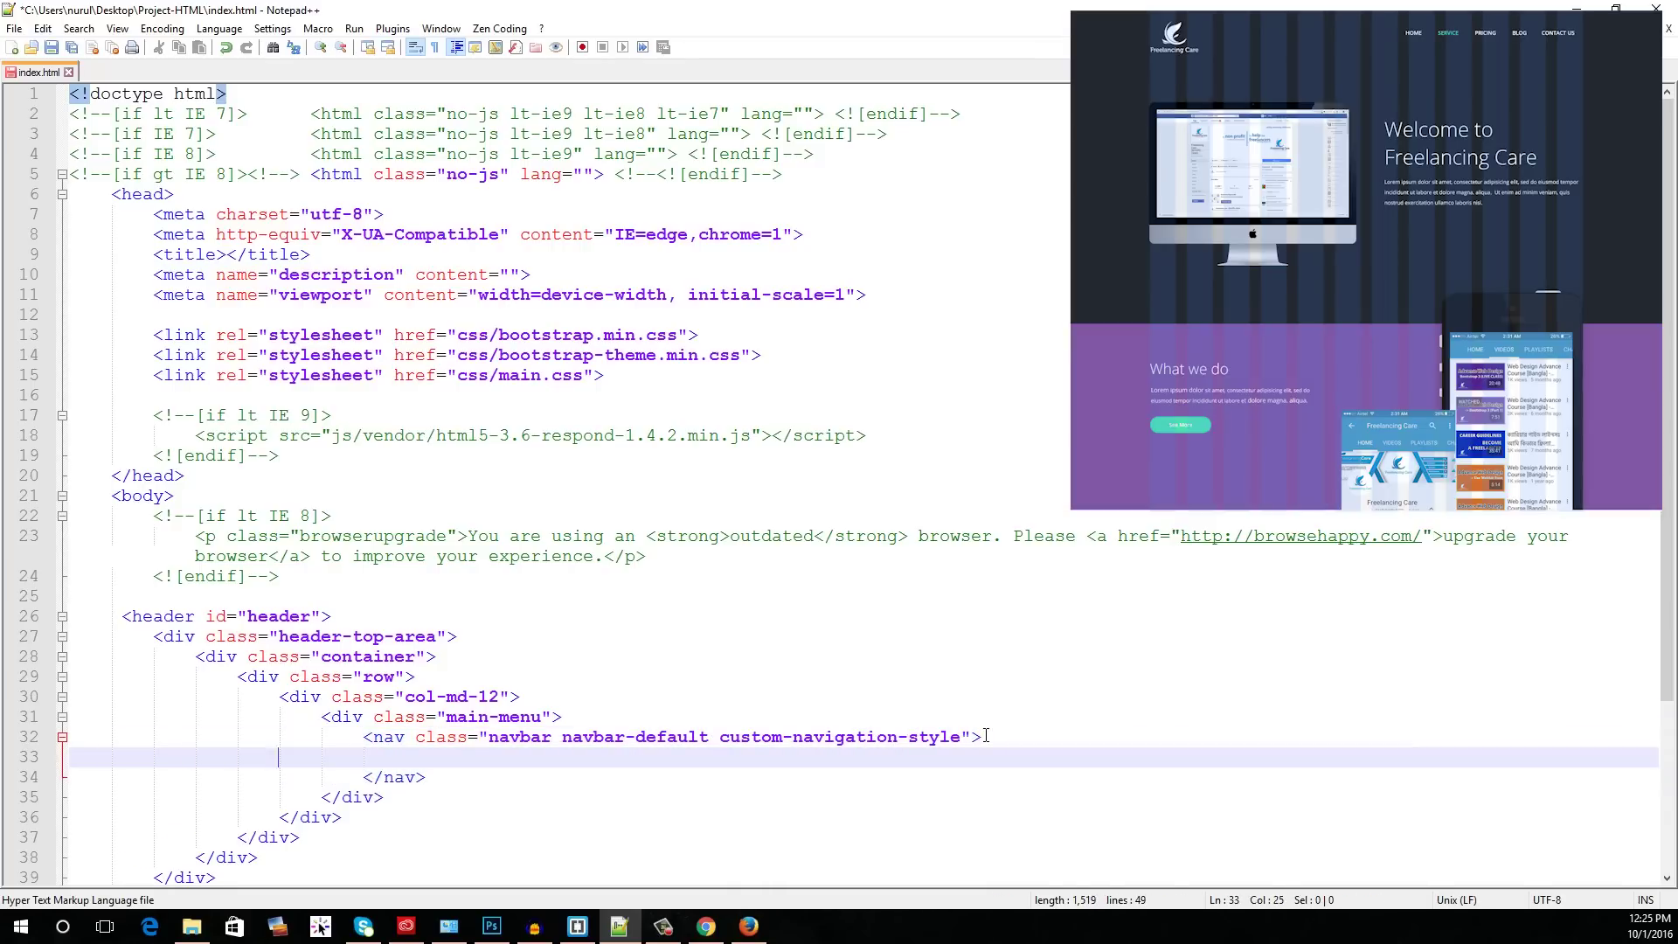
Step: Write the abbreviation .navbar-header+.collapse.navbar-right navbar-collapse#main-menu-collapse inside the nav element
{"action": "type", "text": ".navbar-header"}
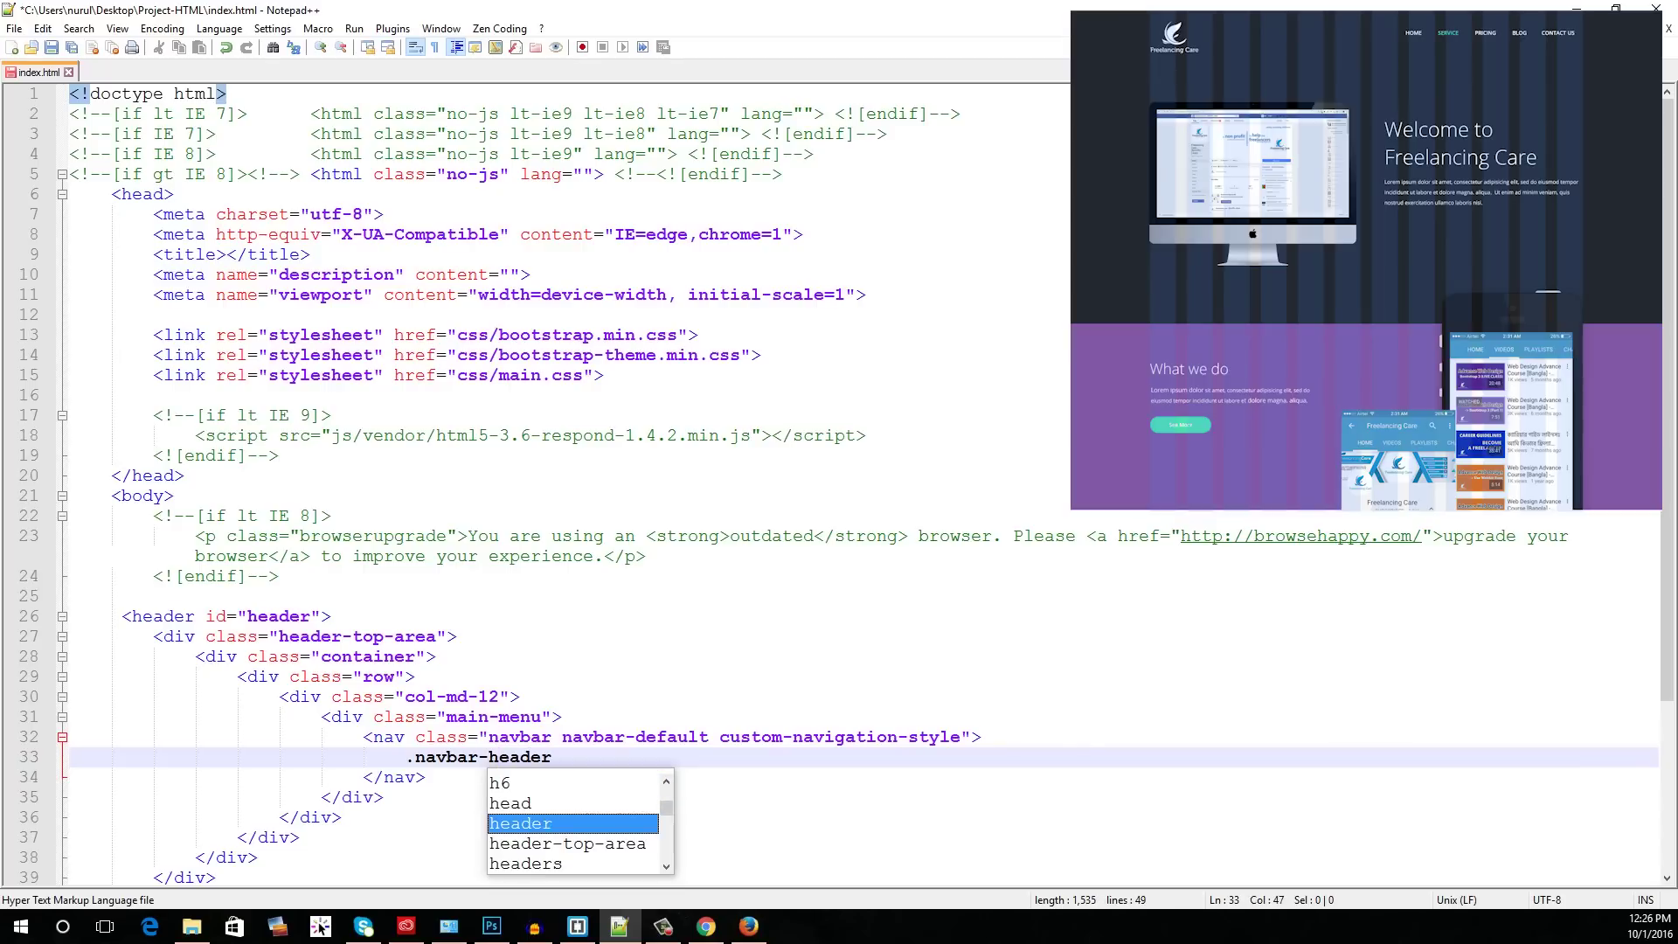
{"action": "left_click", "coordinate": [1331, 750]}
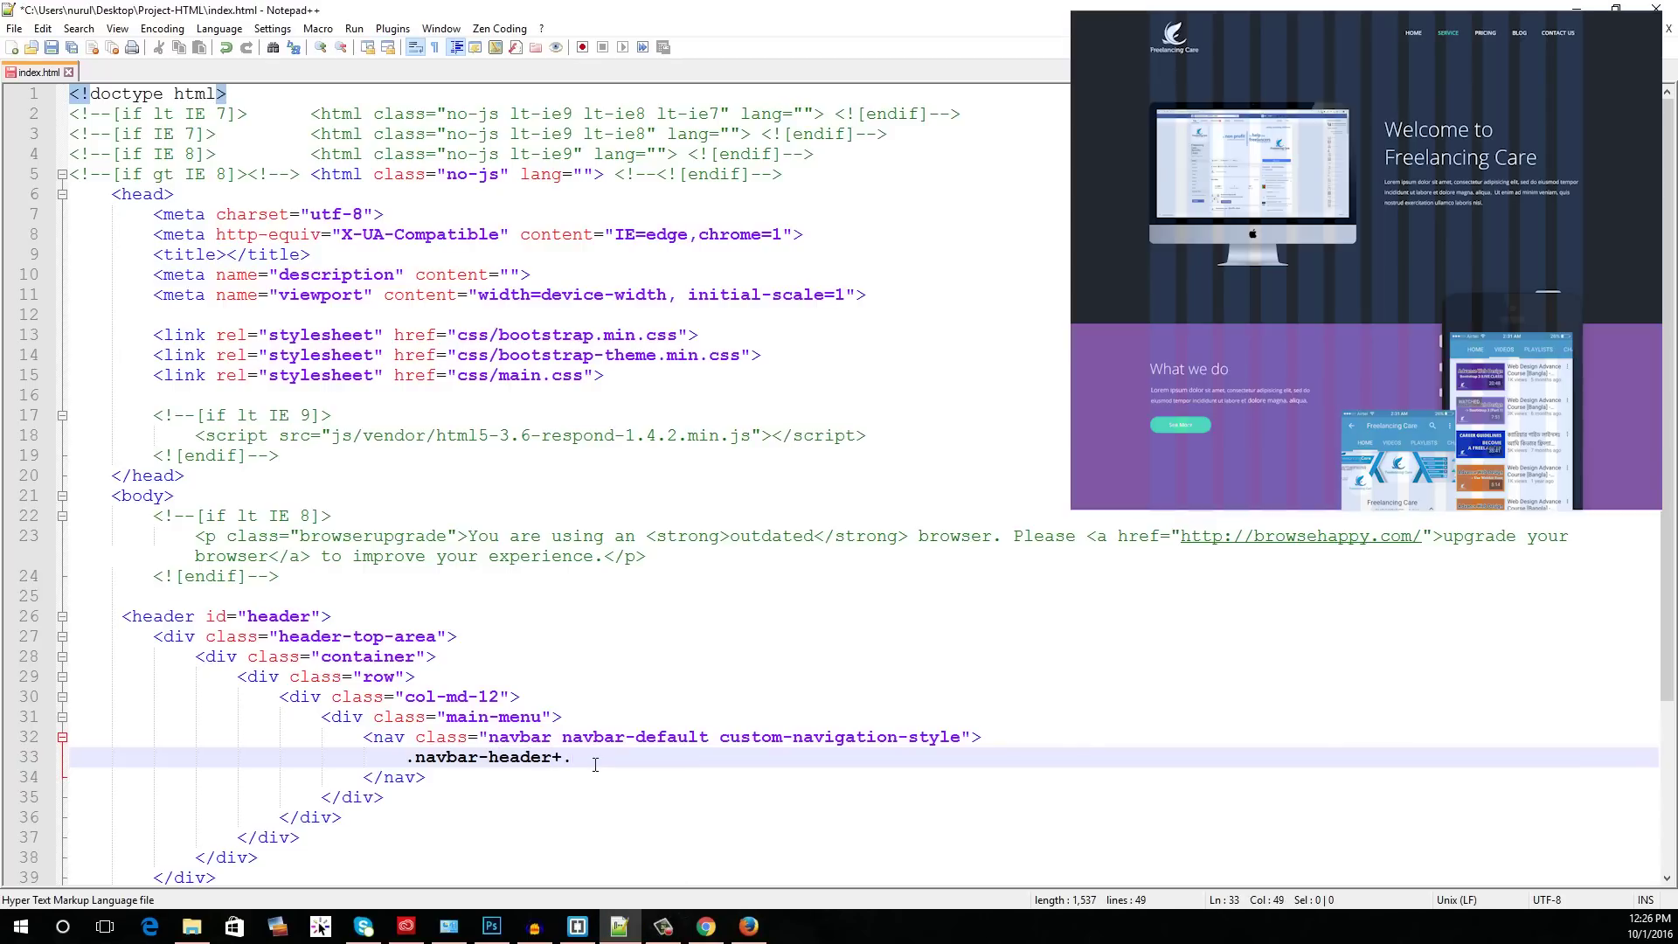
{"action": "type", "text": "+.collapse-"}
{"action": "key", "text": "BackSpace"}
{"action": "type", "text": ".navbar-right"}
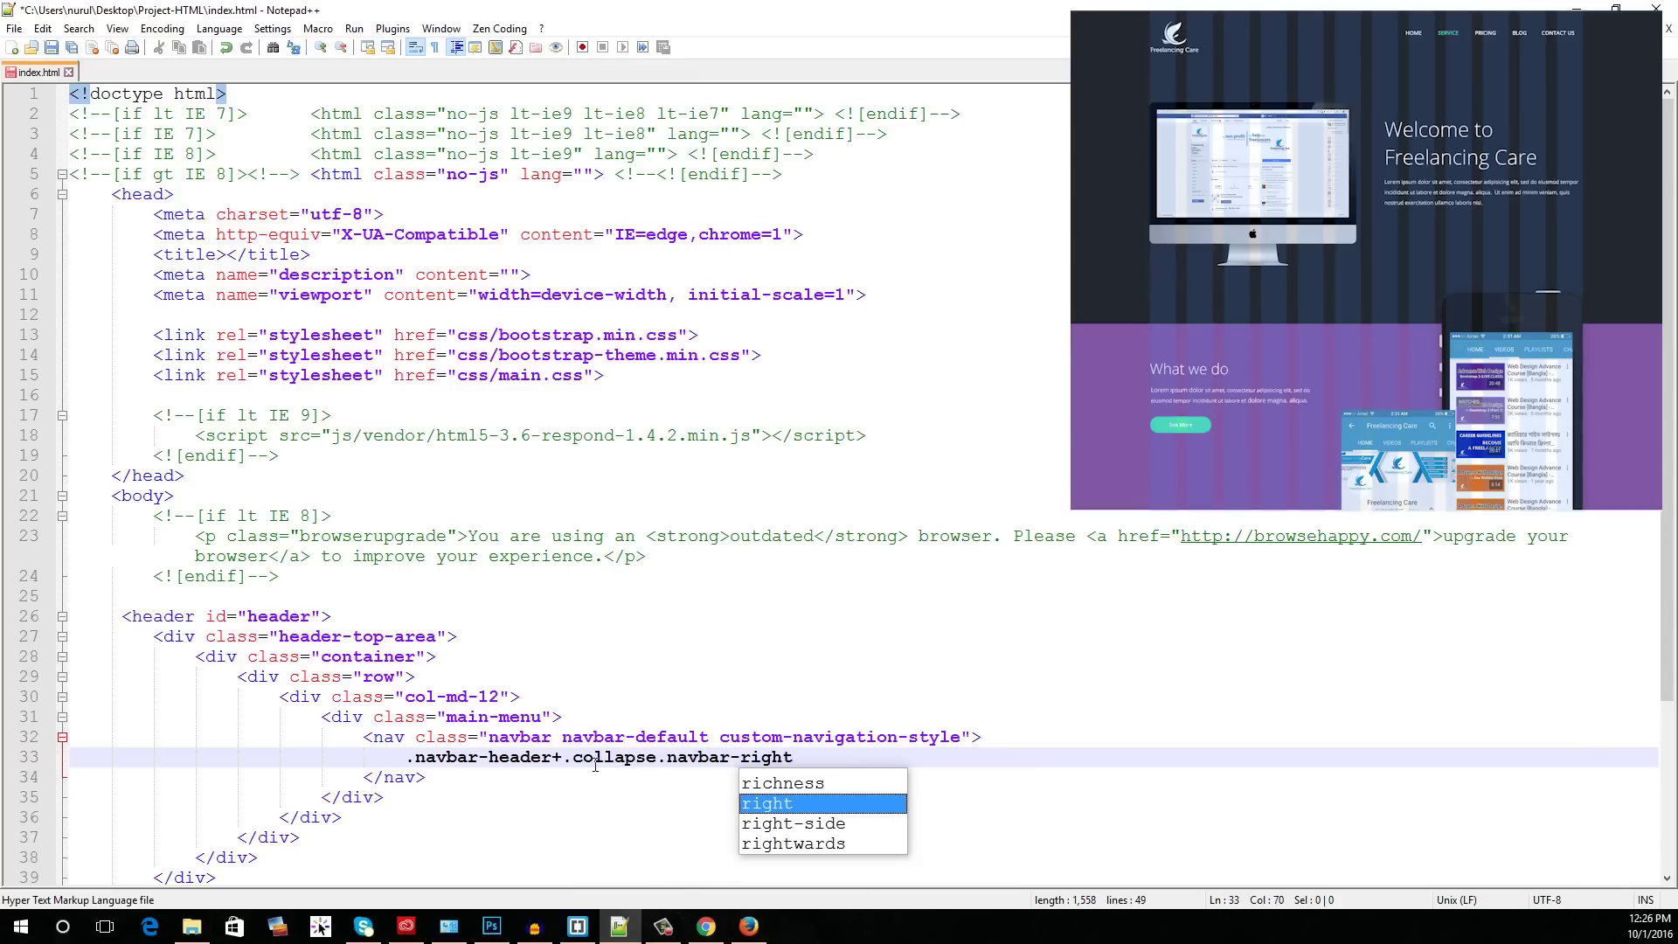
{"action": "type", "text": " navbar-collap"}
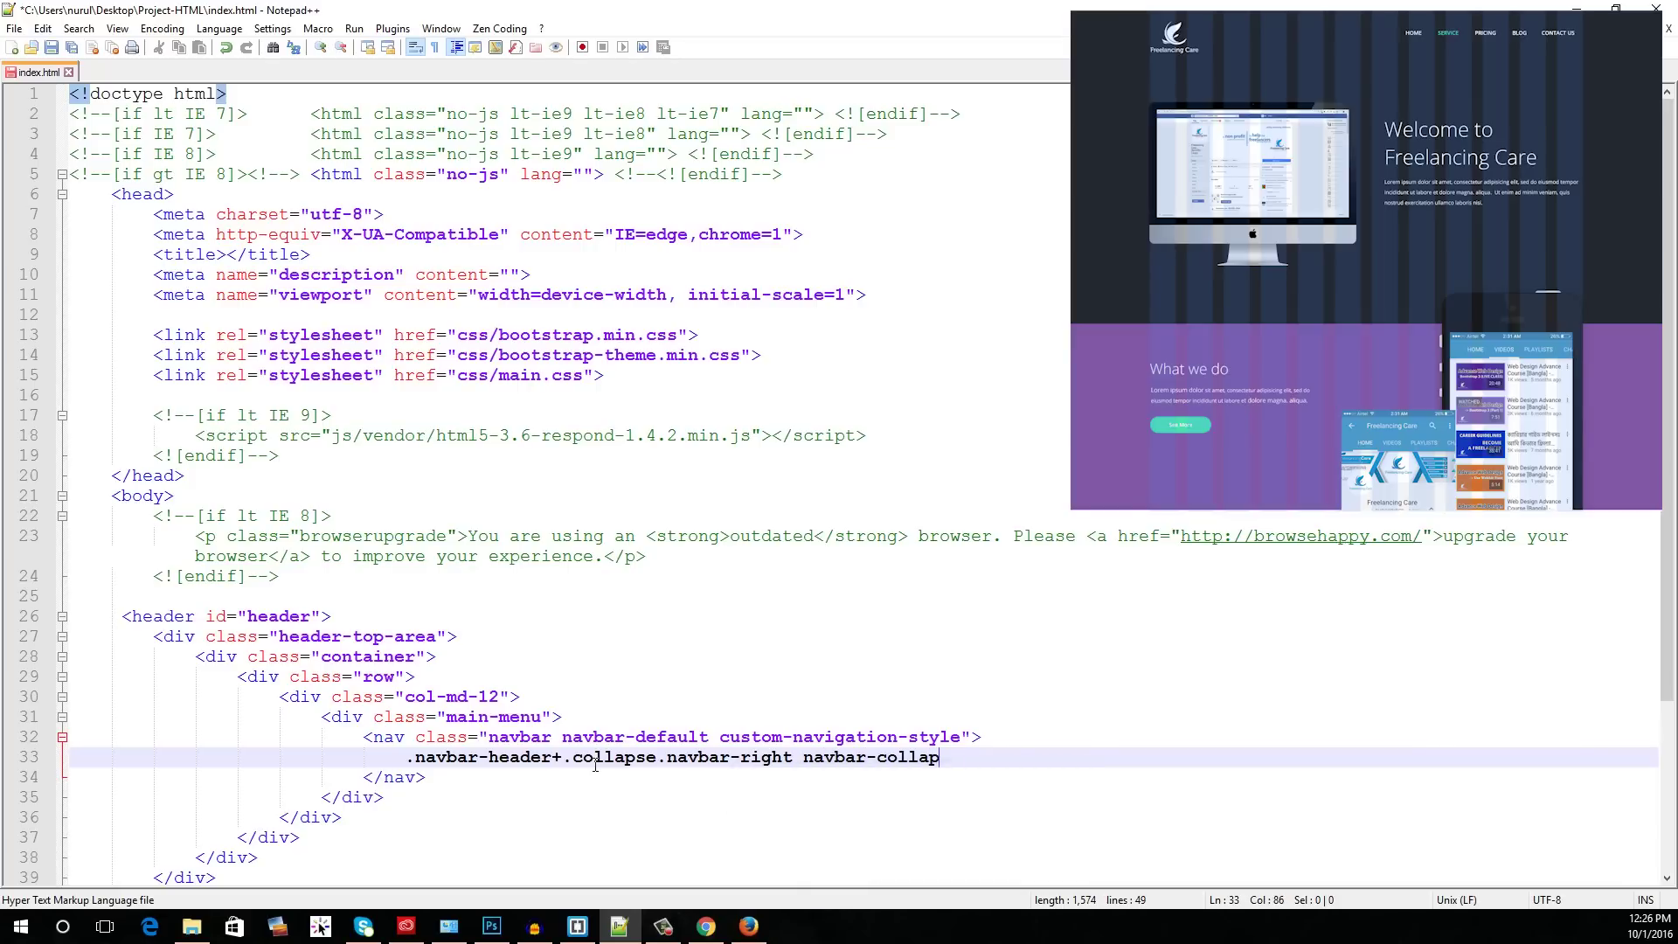
{"action": "type", "text": "se#main-menu-co"}
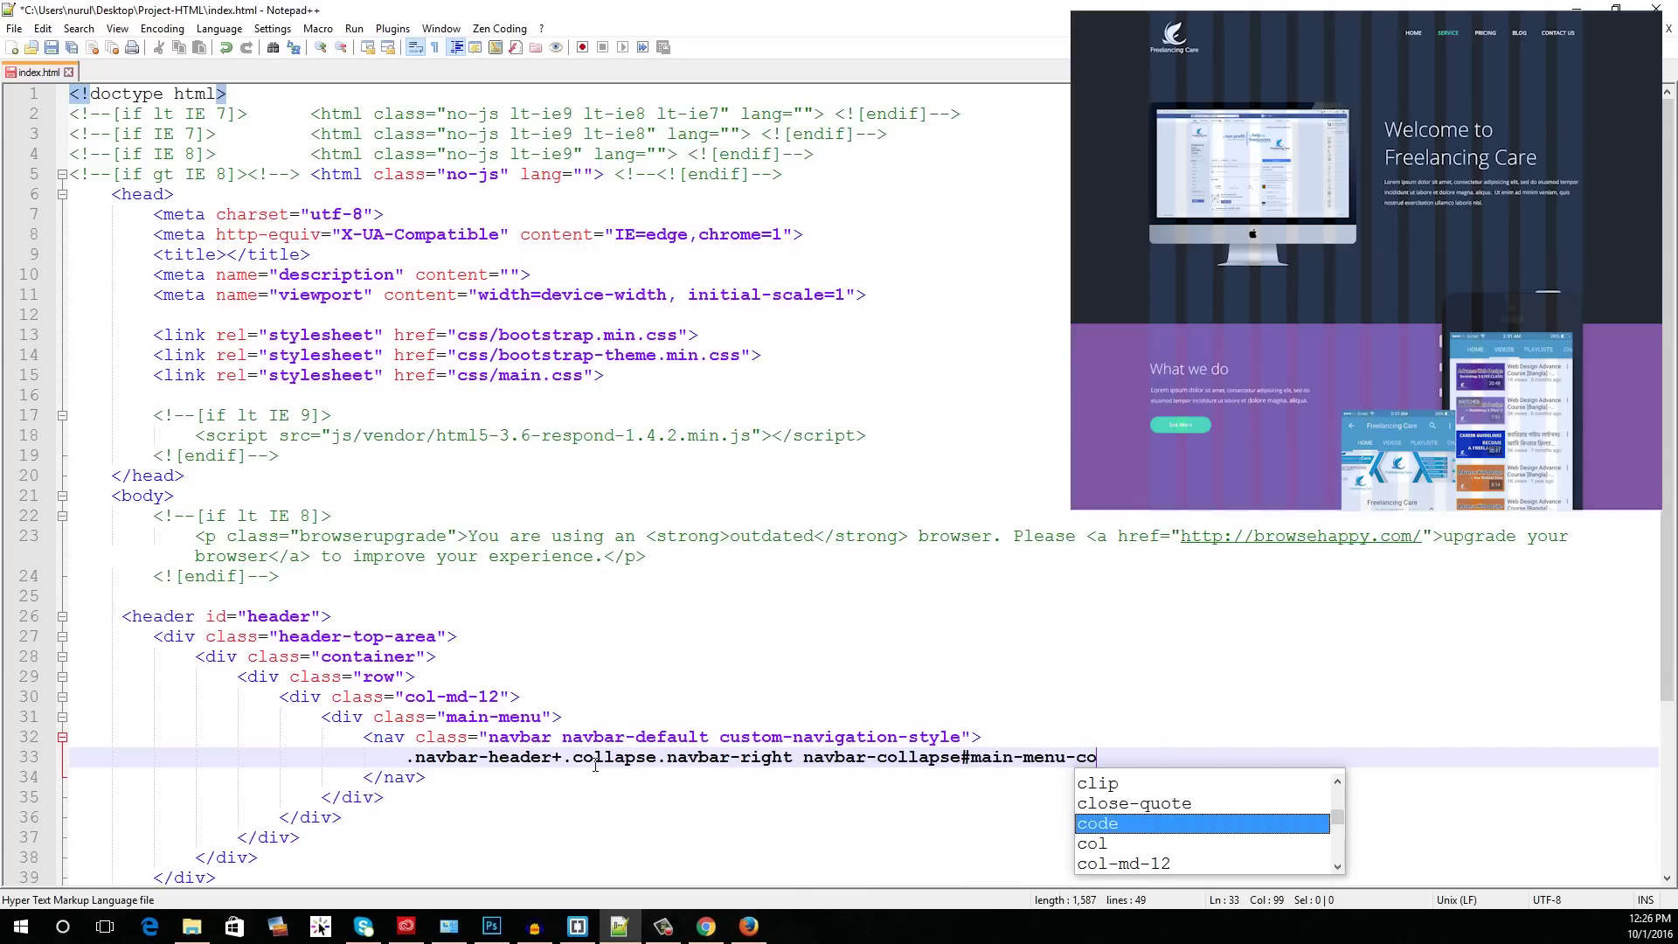
{"action": "type", "text": "llapse"}
{"action": "key", "text": "Escape"}
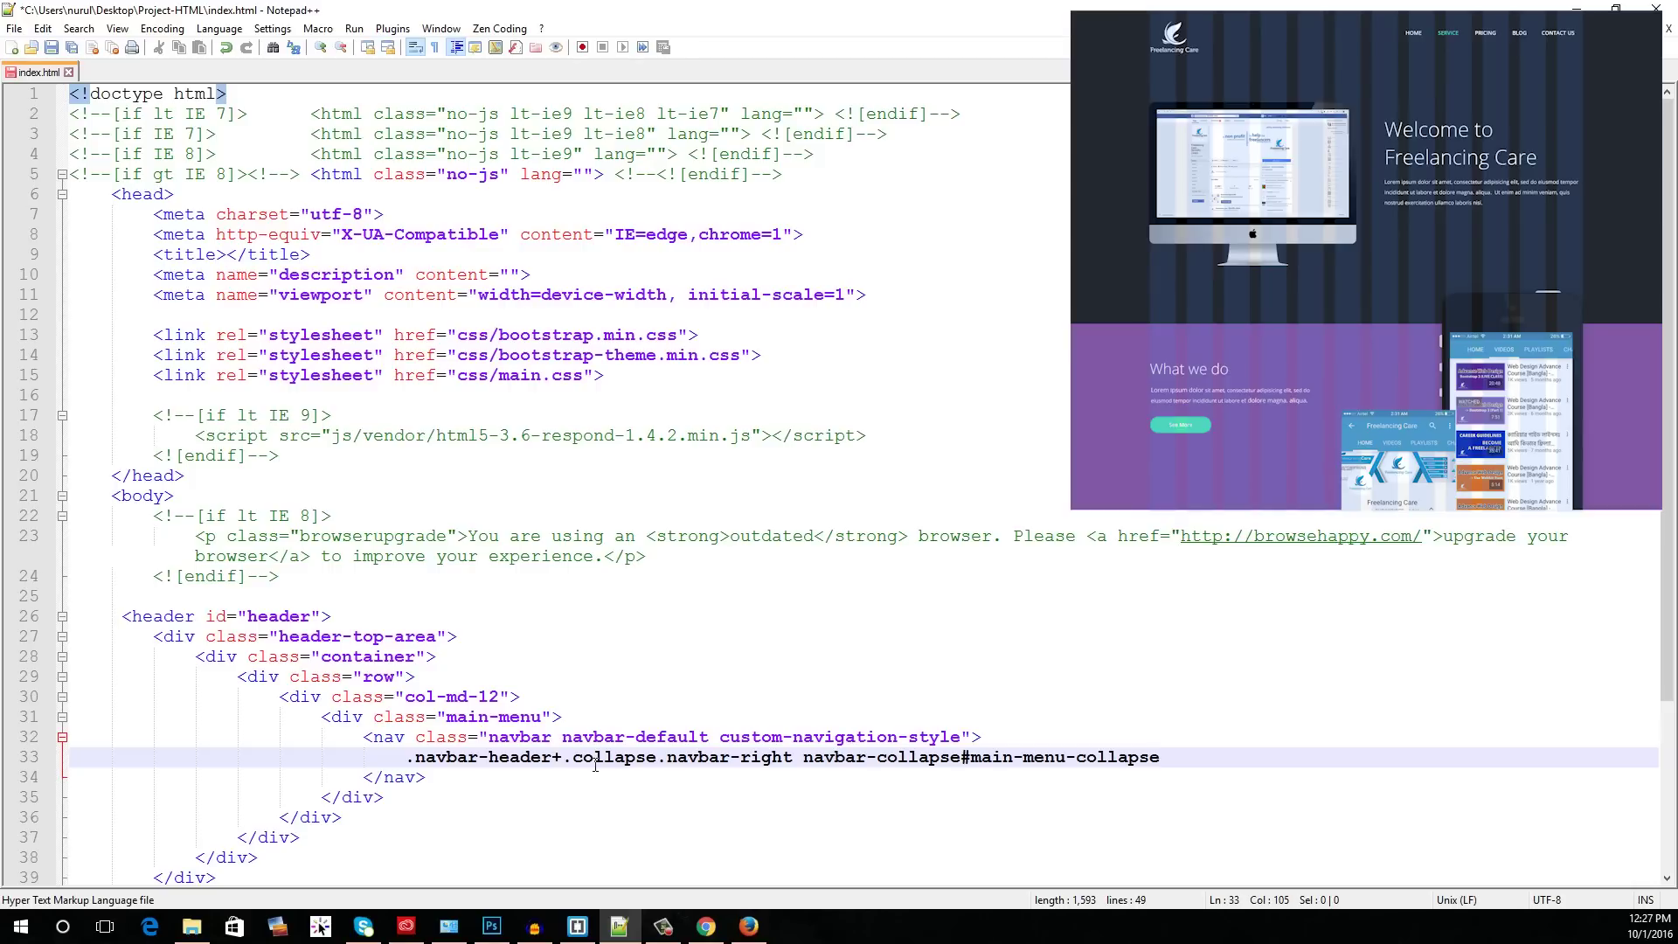
Step: Replace the space before navbar-collapse with a class separator, expand the abbreviation into two divs, and open an empty line inside the collapse div
{"action": "key", "text": "ctrl+alt+Return"}
{"action": "key", "text": "ctrl+z"}
{"action": "left_click", "coordinate": [805, 760]}
{"action": "type", "text": "/"}
{"action": "key", "text": "ctrl+alt+Return"}
{"action": "left_click", "coordinate": [1192, 775]}
{"action": "key", "text": "Return"}
{"action": "key", "text": "Return"}
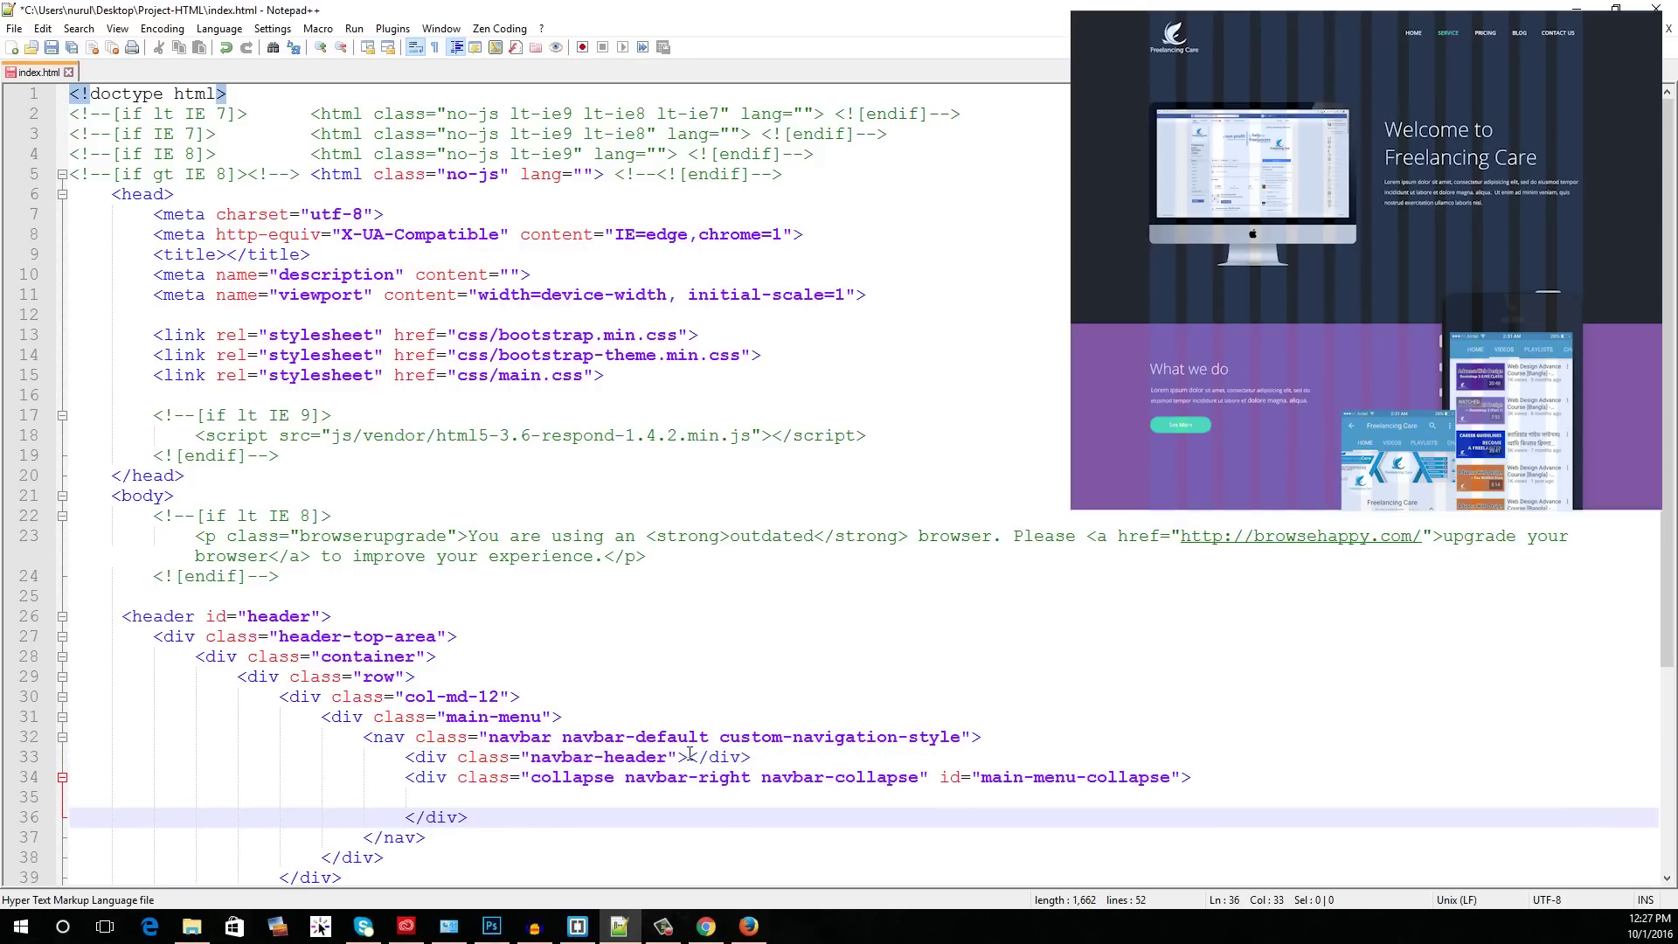
Step: Open an indented line inside the navbar-header div and insert an empty button element there
{"action": "left_click", "coordinate": [691, 753]}
{"action": "key", "text": "Return"}
{"action": "key", "text": "Return"}
{"action": "key", "text": "Up"}
{"action": "key", "text": "Tab"}
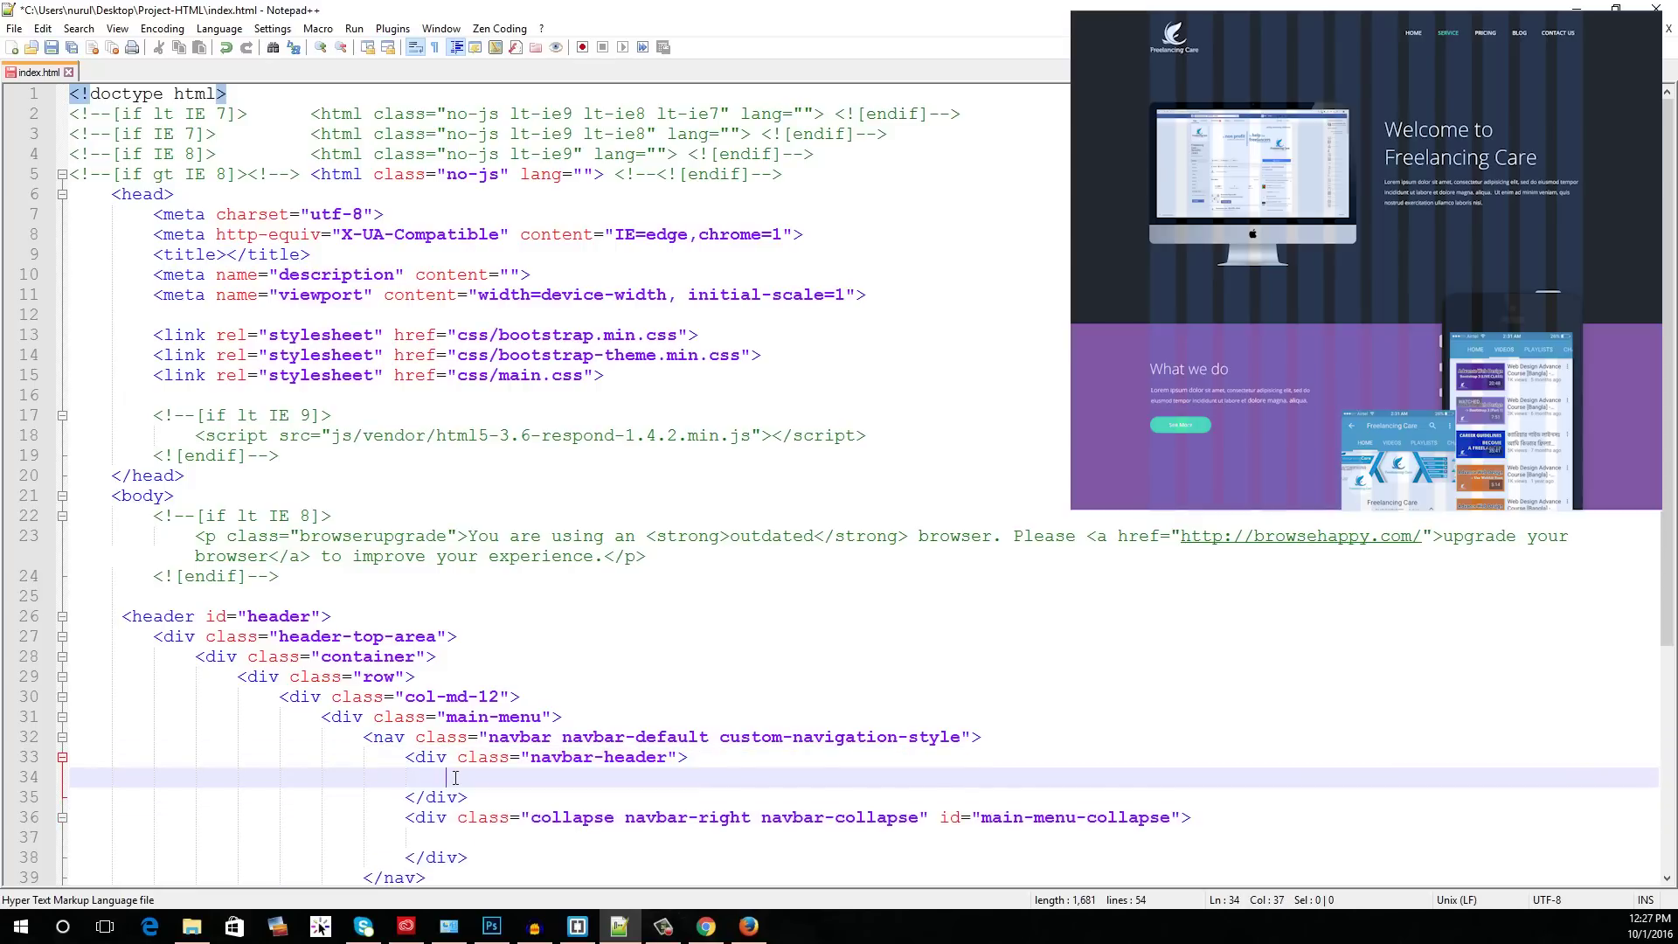
{"action": "type", "text": "button"}
{"action": "key", "text": "ctrl+alt+Return"}
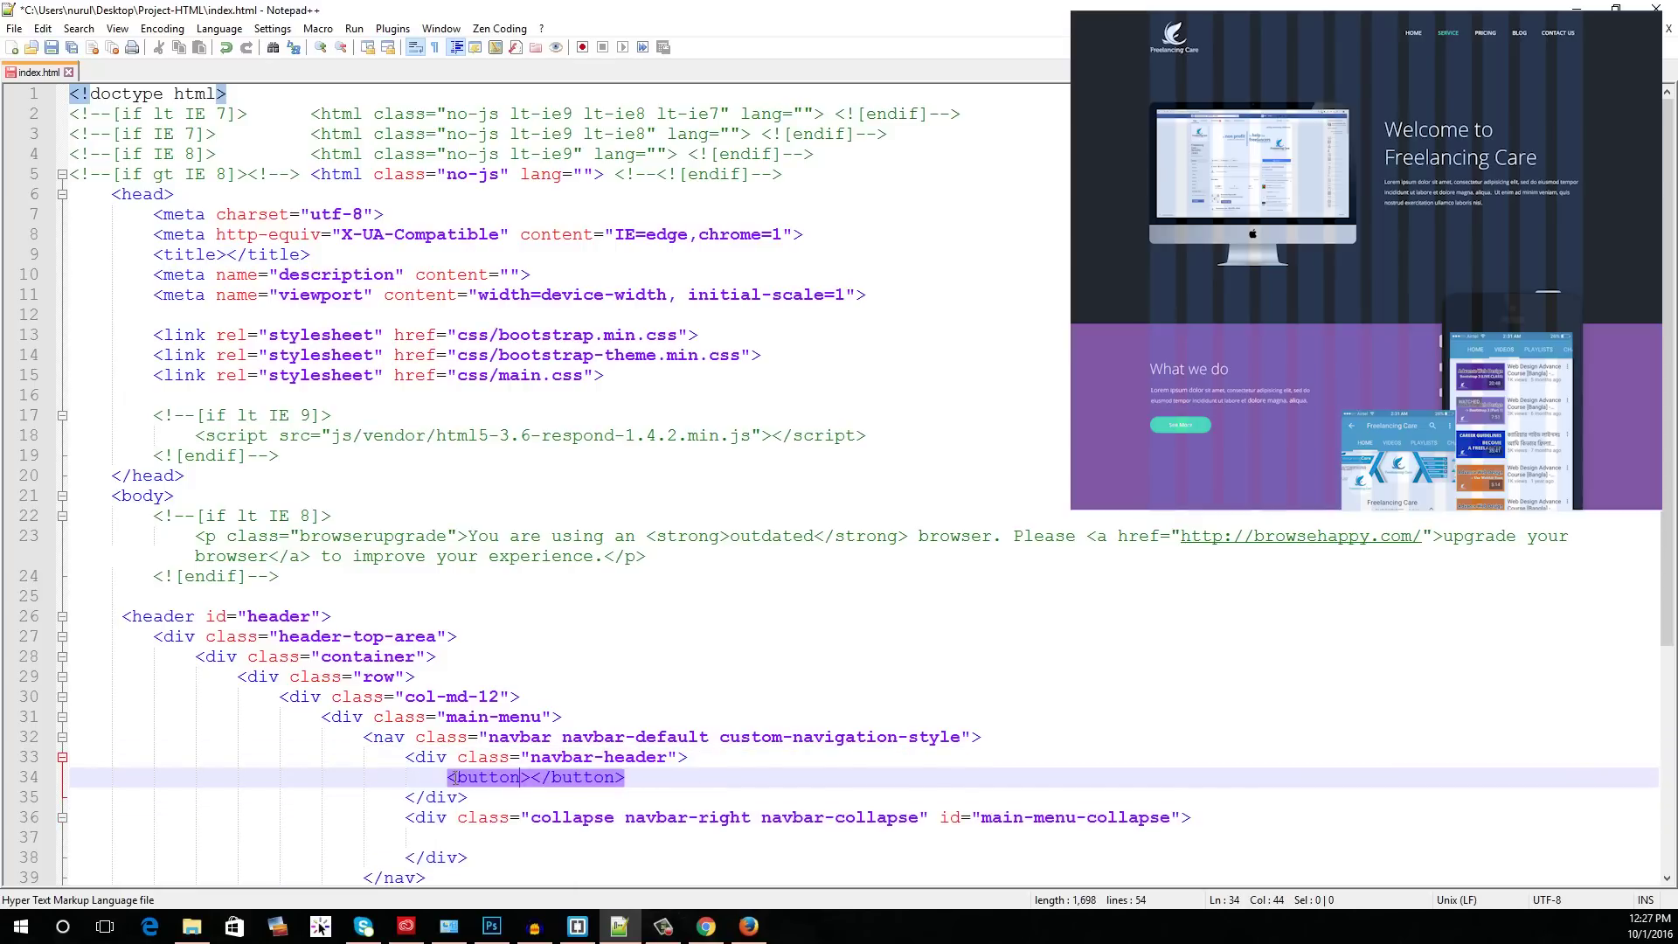
Step: Add type="button" and a class attribute with navbar-toogle to the button element
{"action": "type", "text": "type=\"b"}
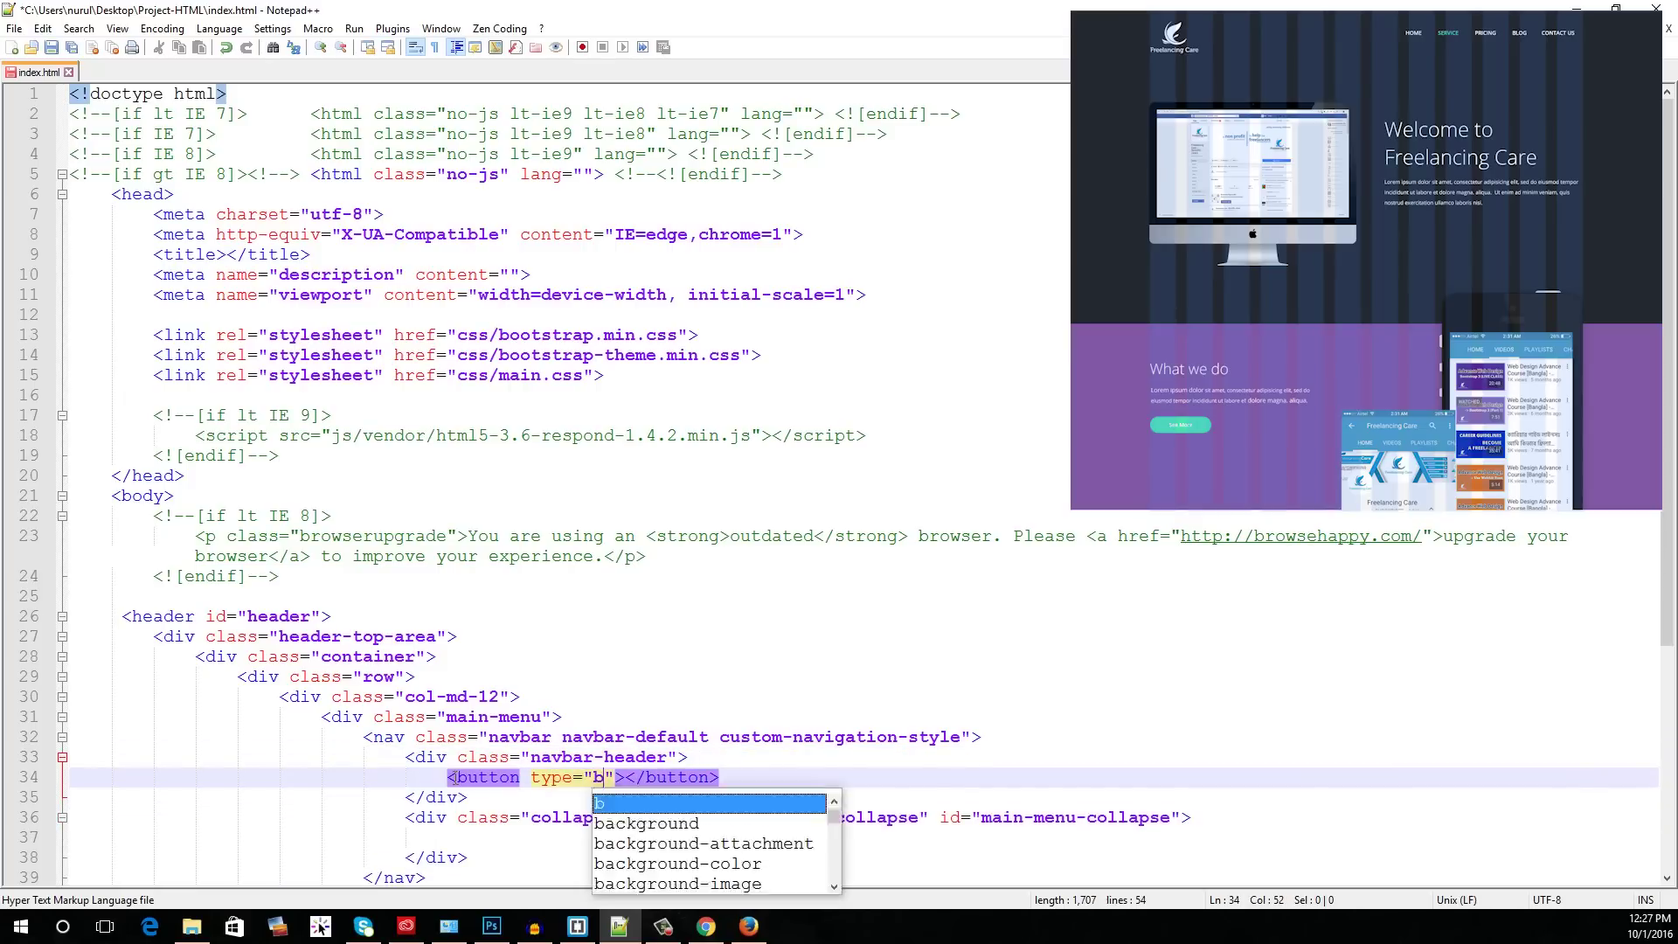
{"action": "type", "text": "utton"}
{"action": "key", "text": "Right"}
{"action": "key", "text": "Right"}
{"action": "type", "text": "s=\"navbar-toog"}
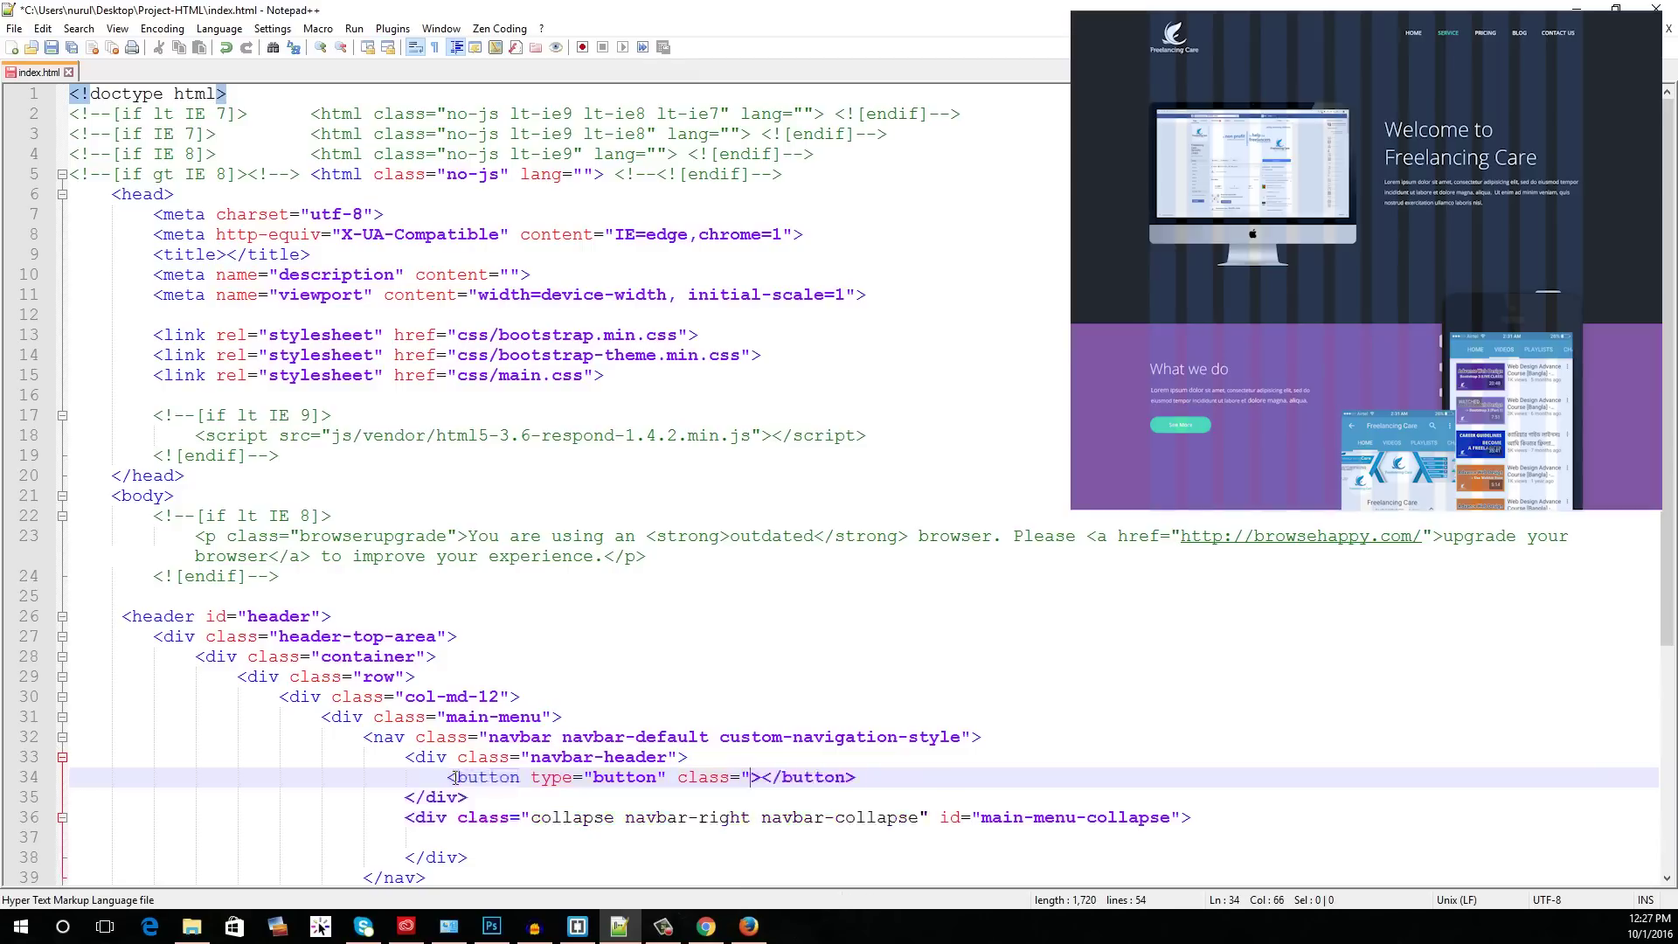
{"action": "type", "text": "le co"}
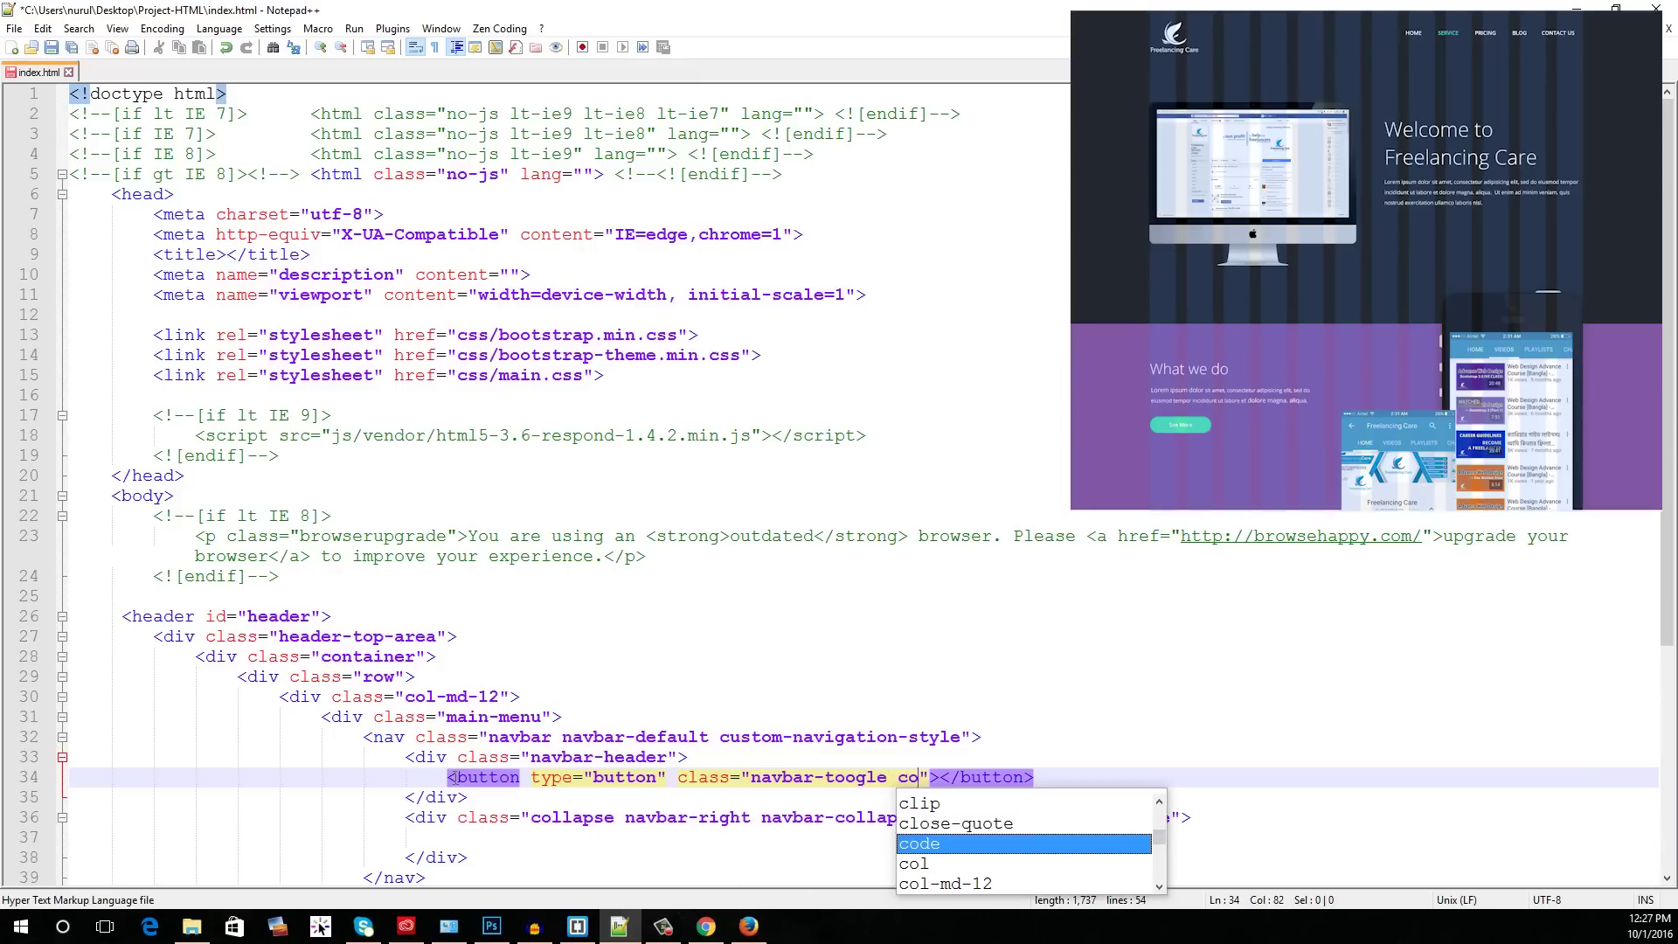
{"action": "key", "text": "Escape"}
{"action": "key", "text": "BackSpace"}
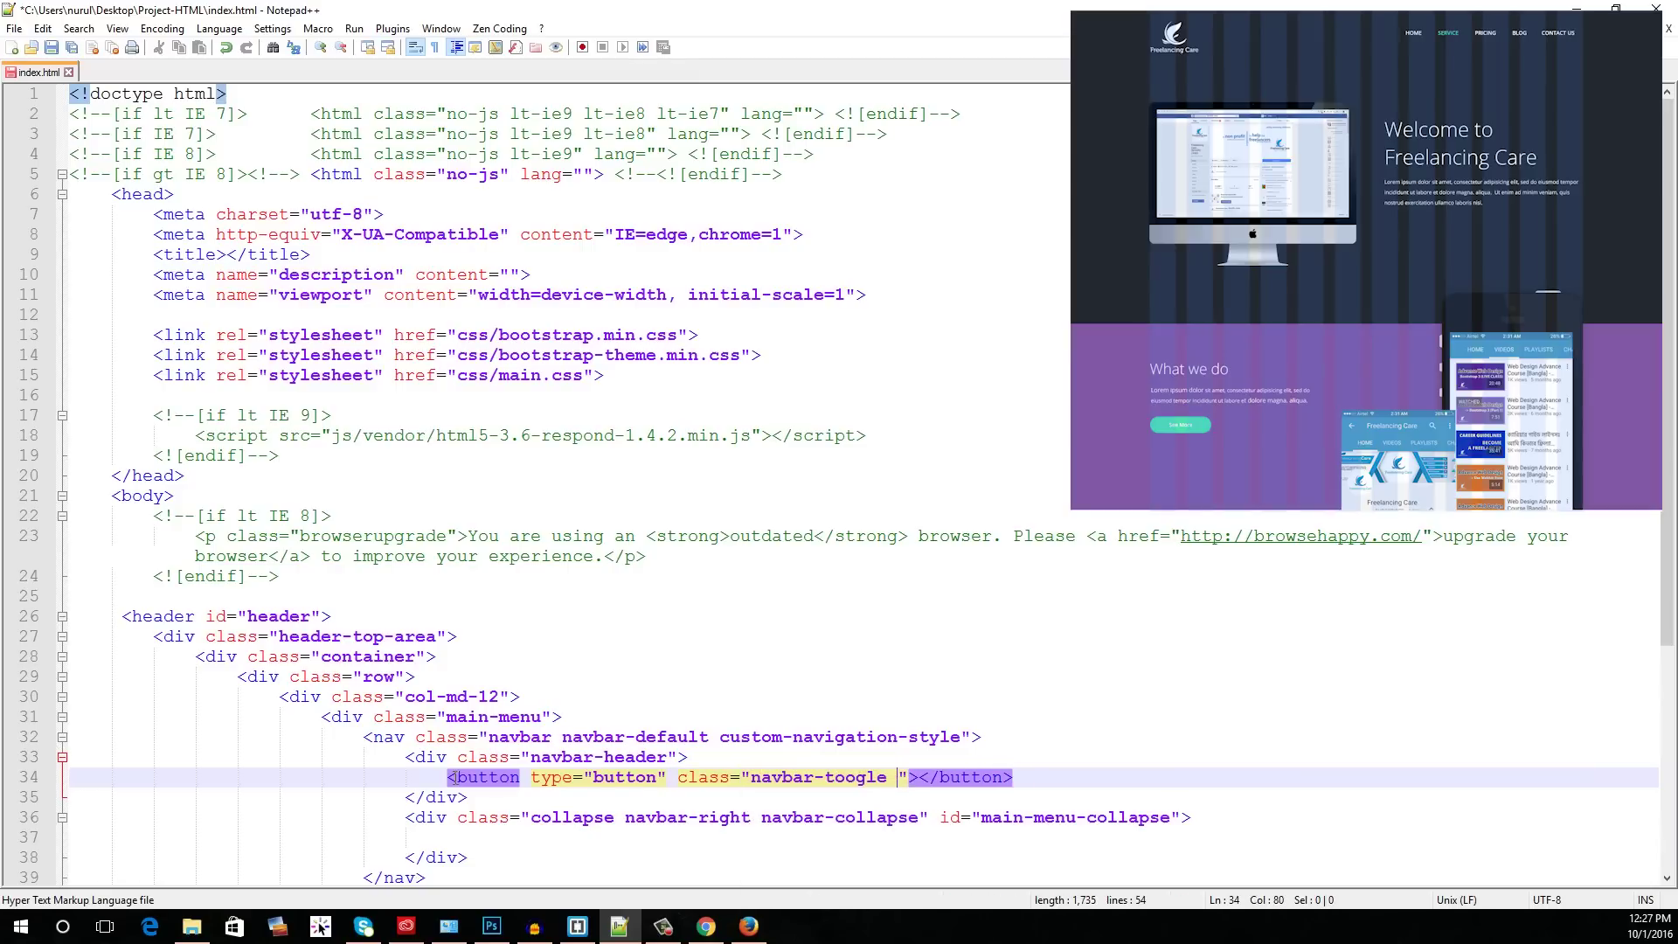
Step: Add the collapsed class and the attribute data-toggle="collapse" to the button element
{"action": "type", "text": "collapse"}
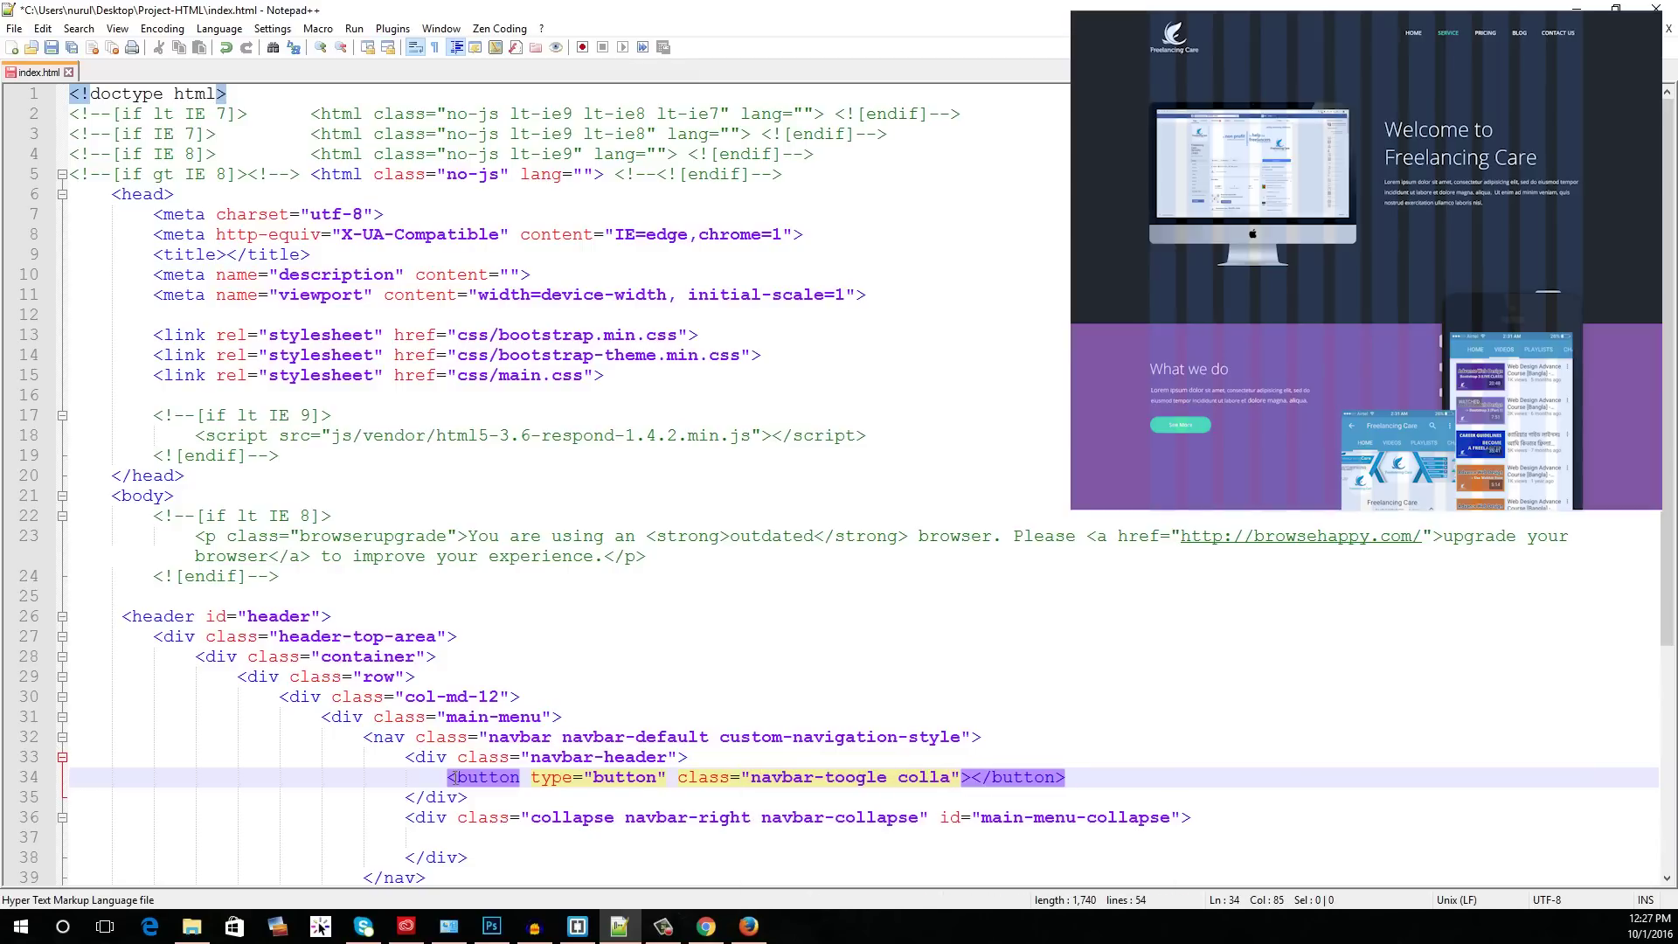
{"action": "type", "text": "d\" data=to"}
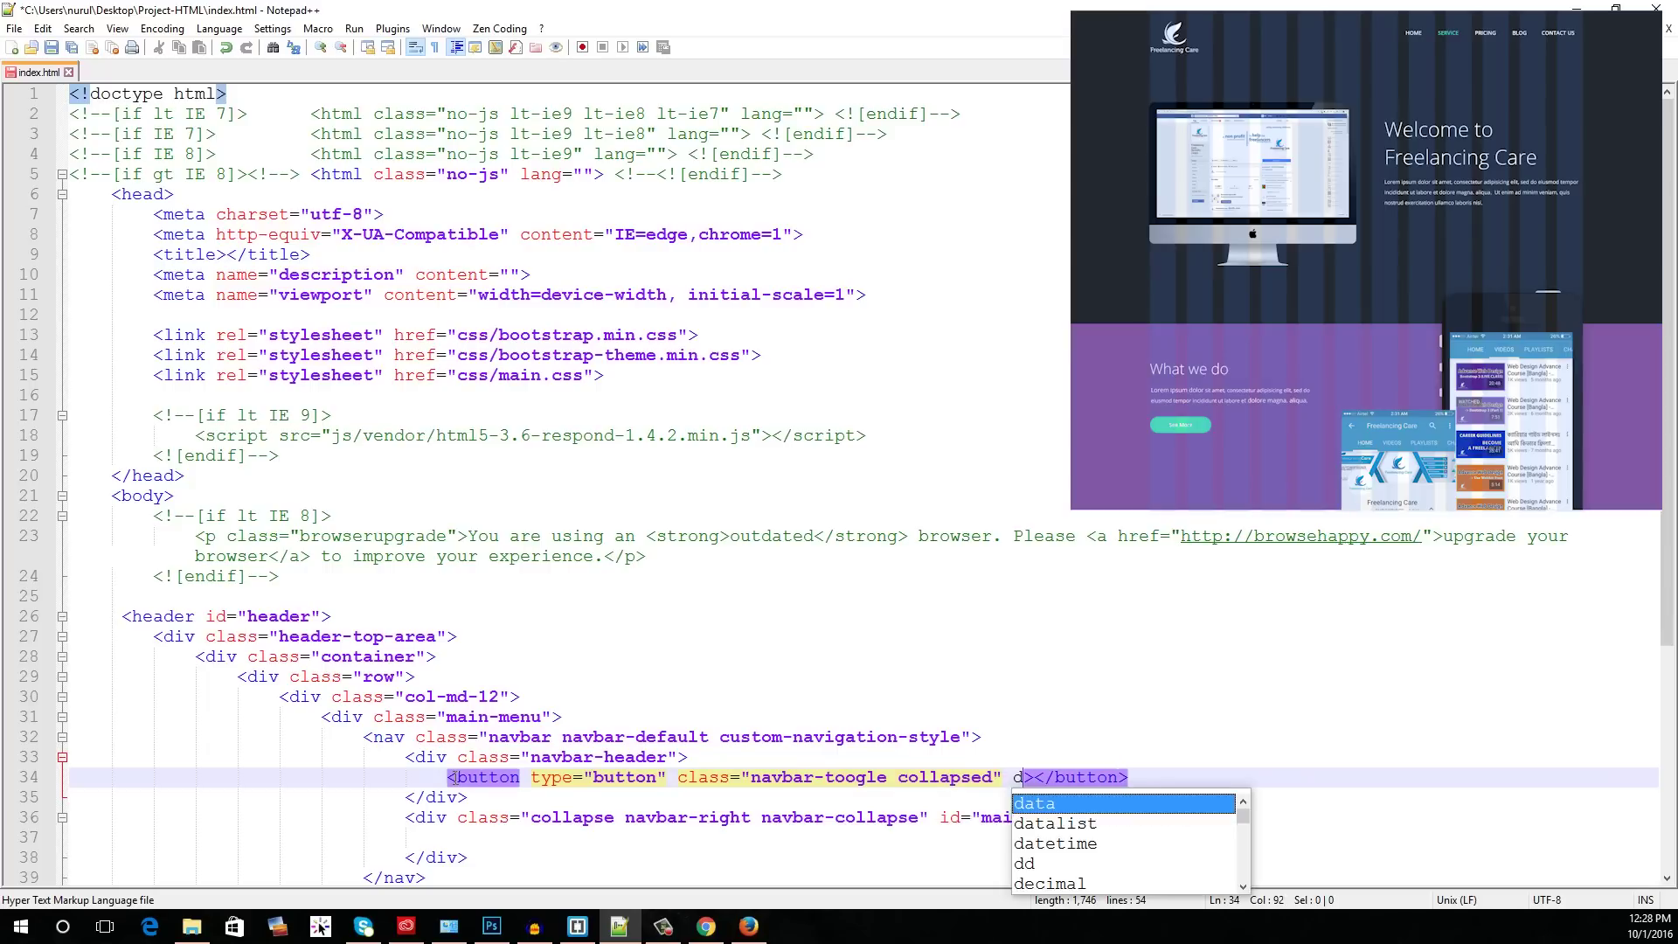
{"action": "key", "text": "BackSpace"}
{"action": "key", "text": "BackSpace"}
{"action": "key", "text": "BackSpace"}
{"action": "type", "text": "-toggle=\""}
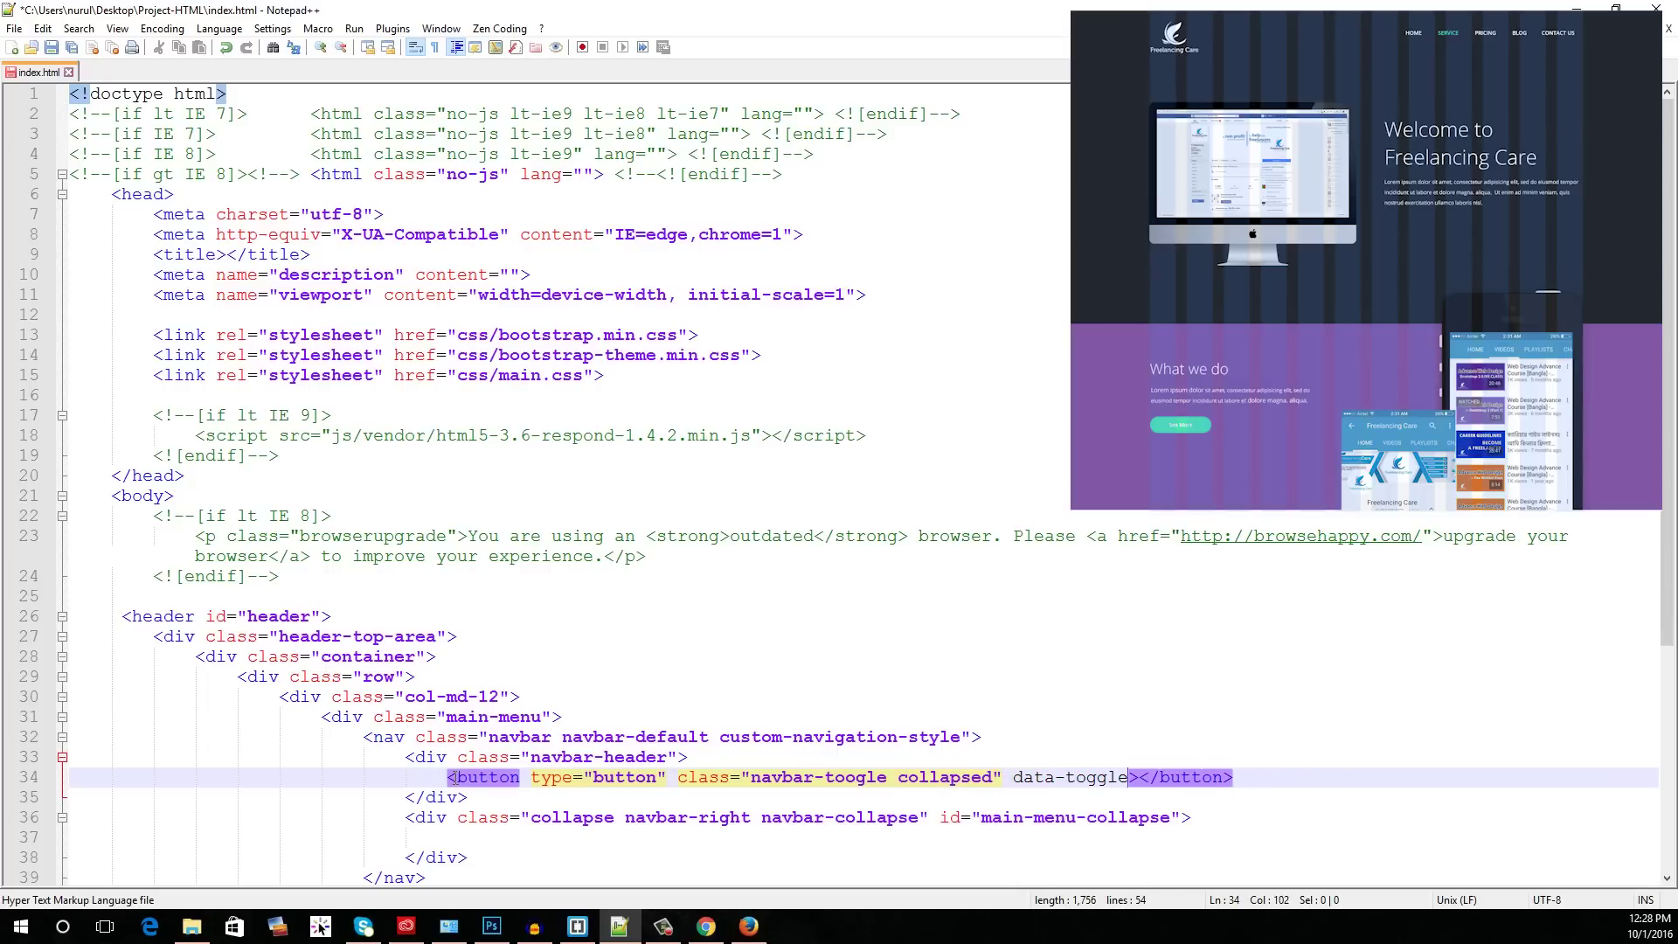
{"action": "type", "text": "collapse\" data"}
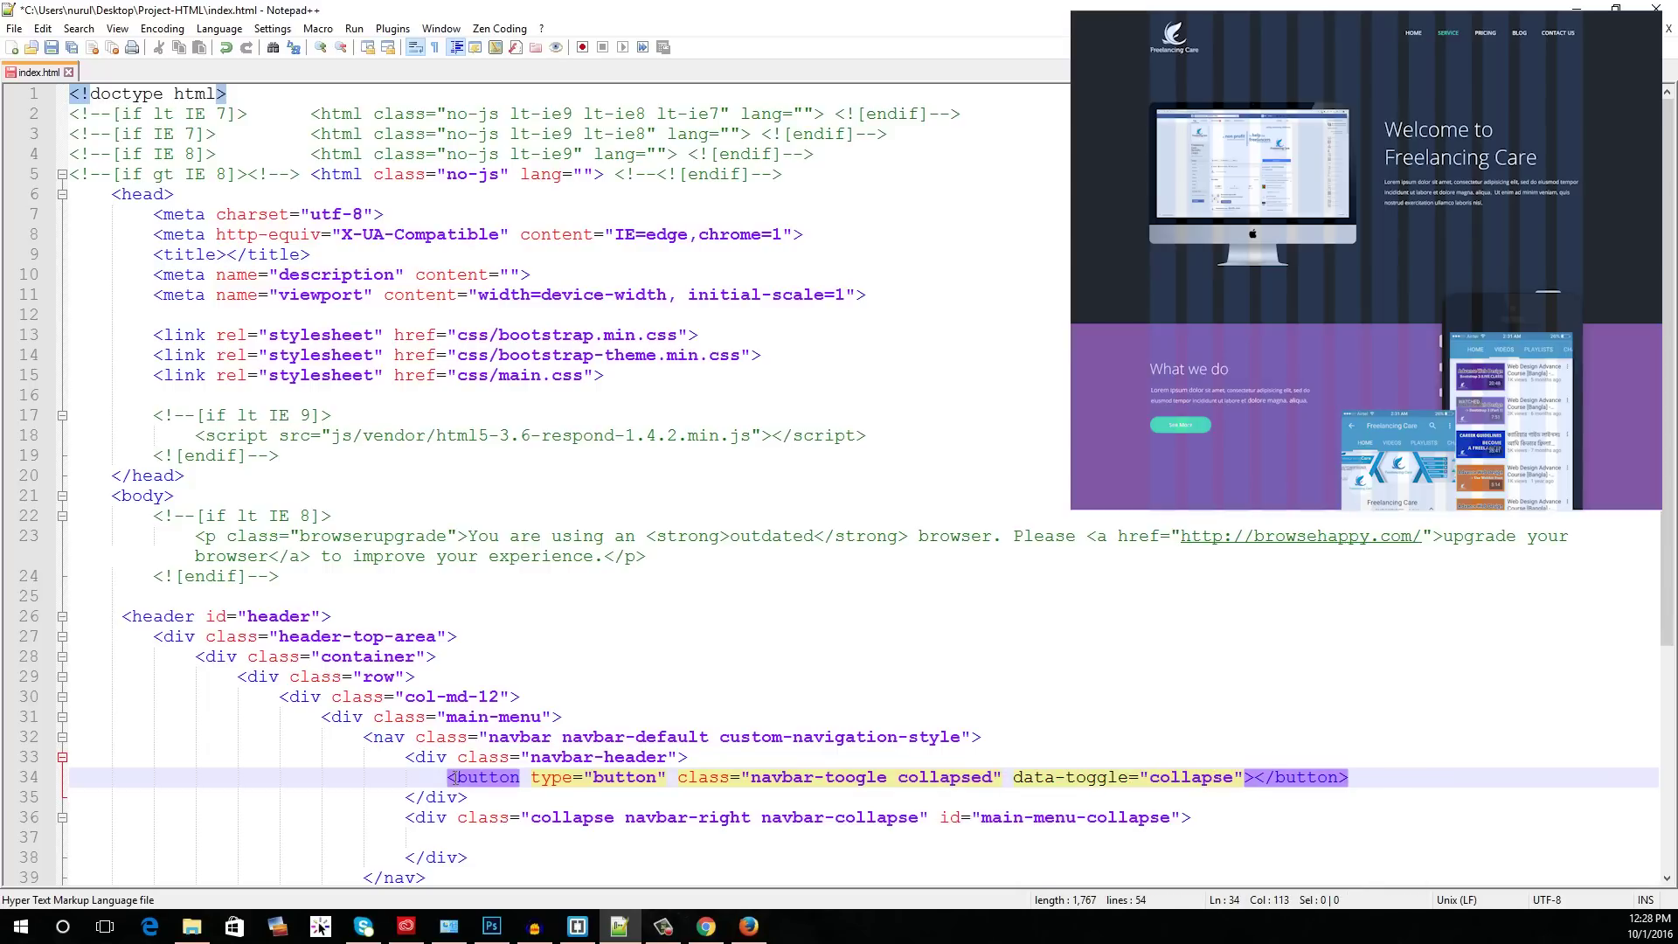
Step: Give the button element the attributes data-target="main-menu-collapse" and area-expanded="false"
{"action": "type", "text": "-target=\""}
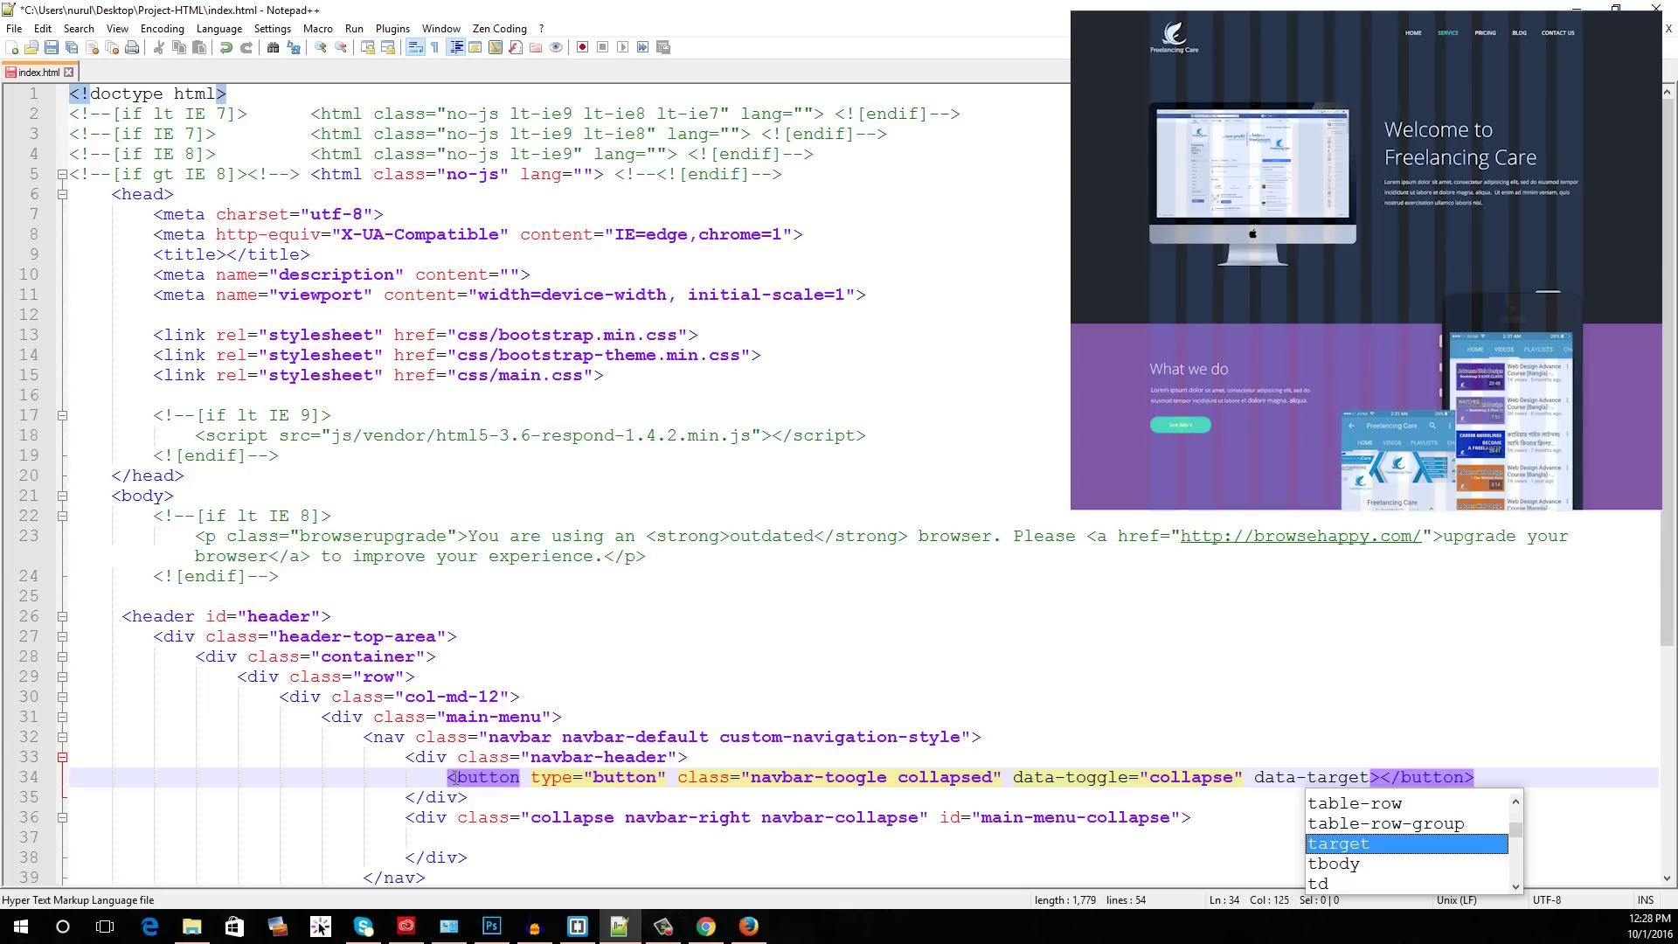
{"action": "type", "text": "main-menu-collap"}
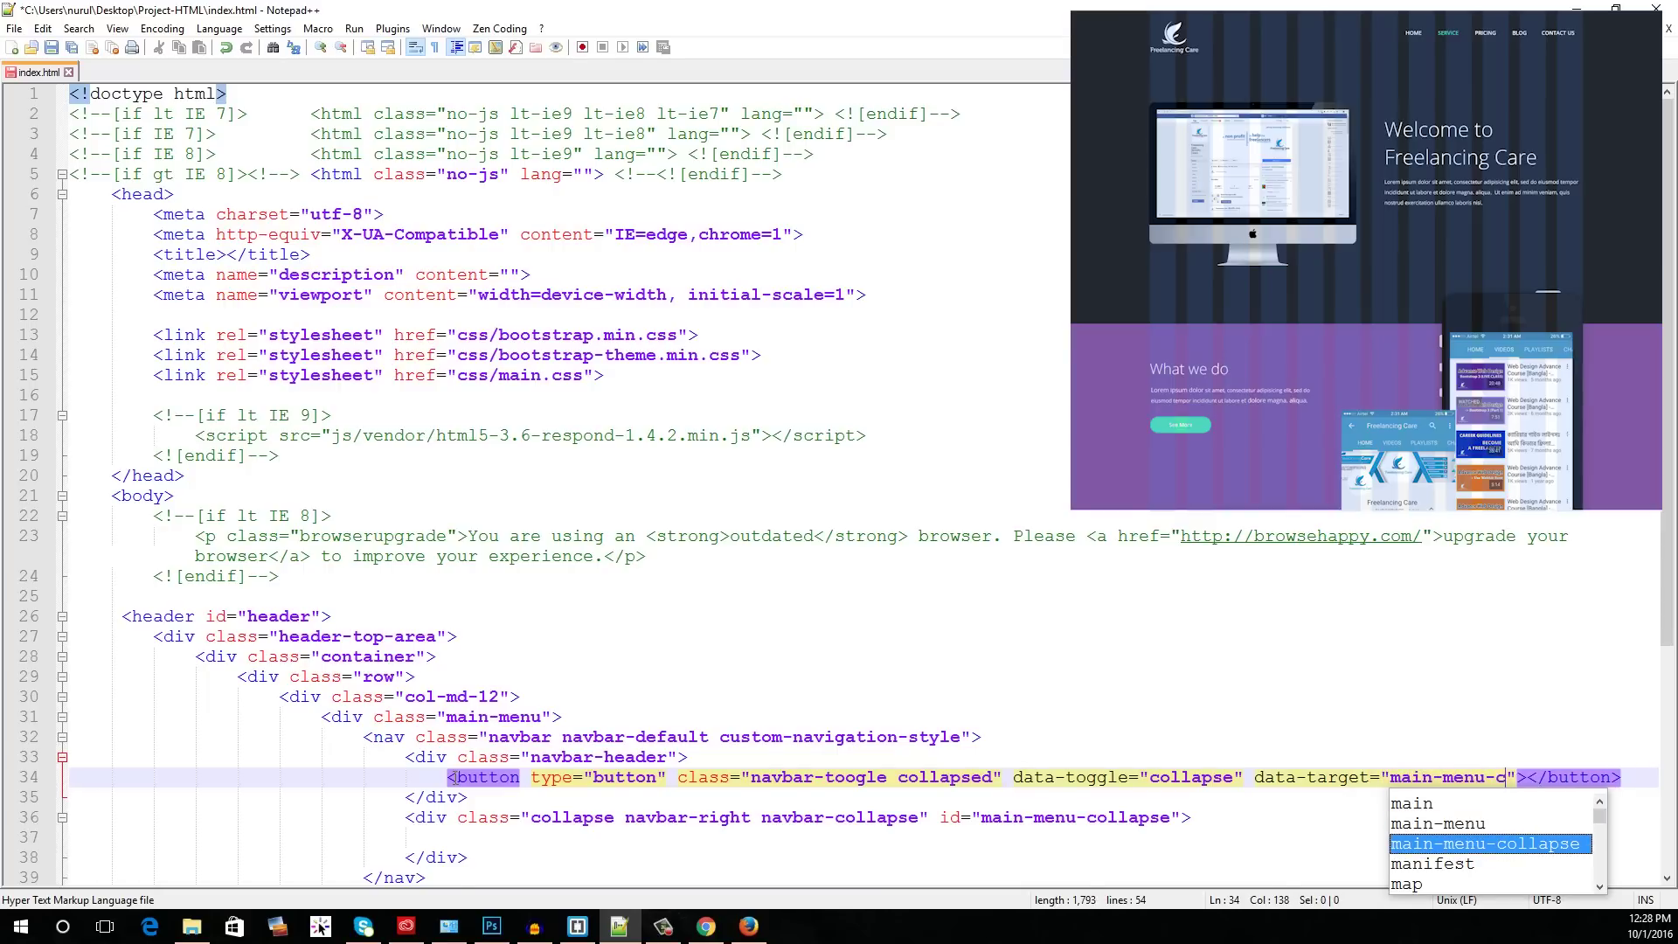
{"action": "type", "text": "se\" area-exp"}
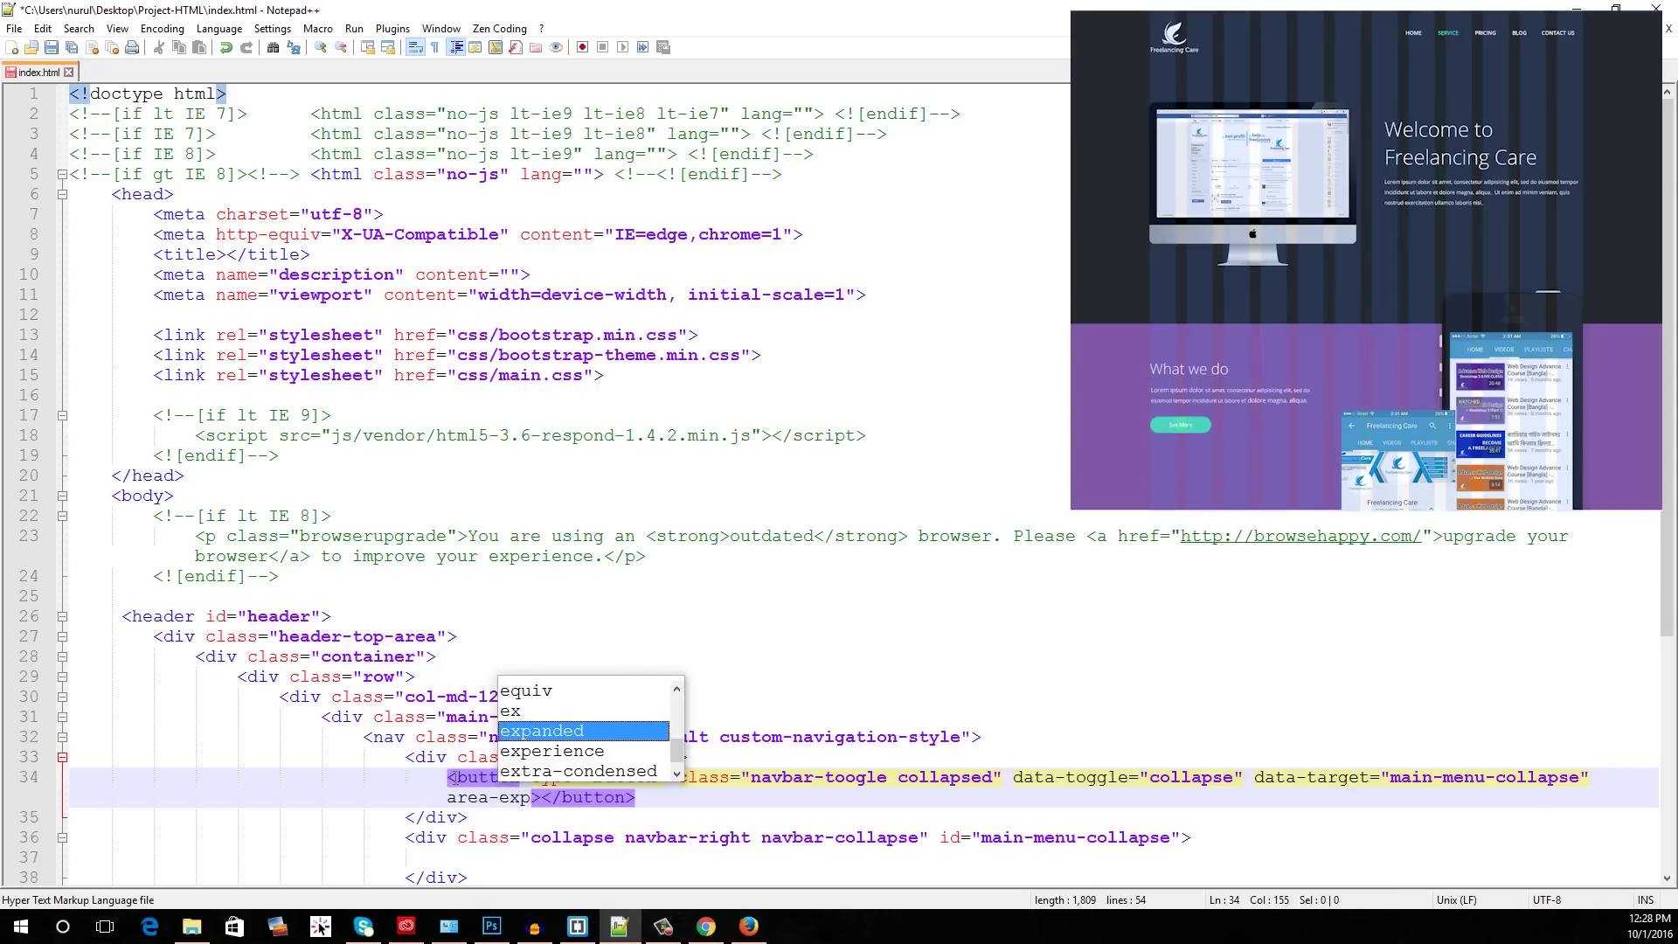
{"action": "type", "text": "anded=\"fal"}
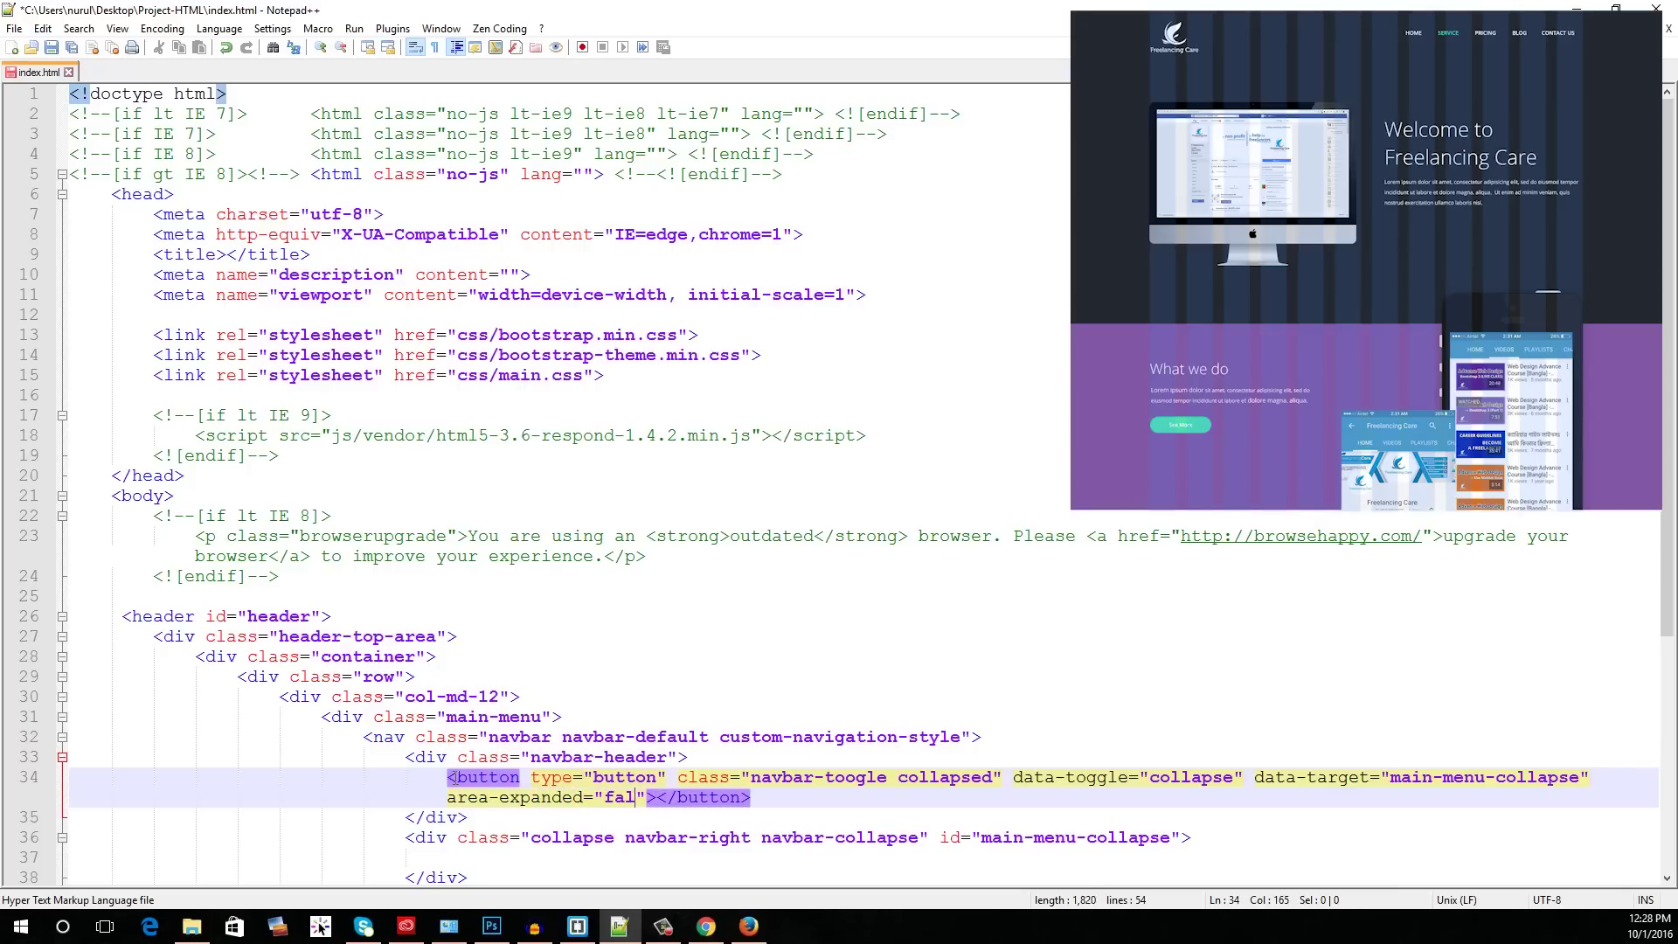
{"action": "type", "text": "se"}
Step: Insert a span with class sr-only and the text Toogle Navigation on a new line below the button
{"action": "left_click", "coordinate": [816, 795]}
{"action": "key", "text": "Return"}
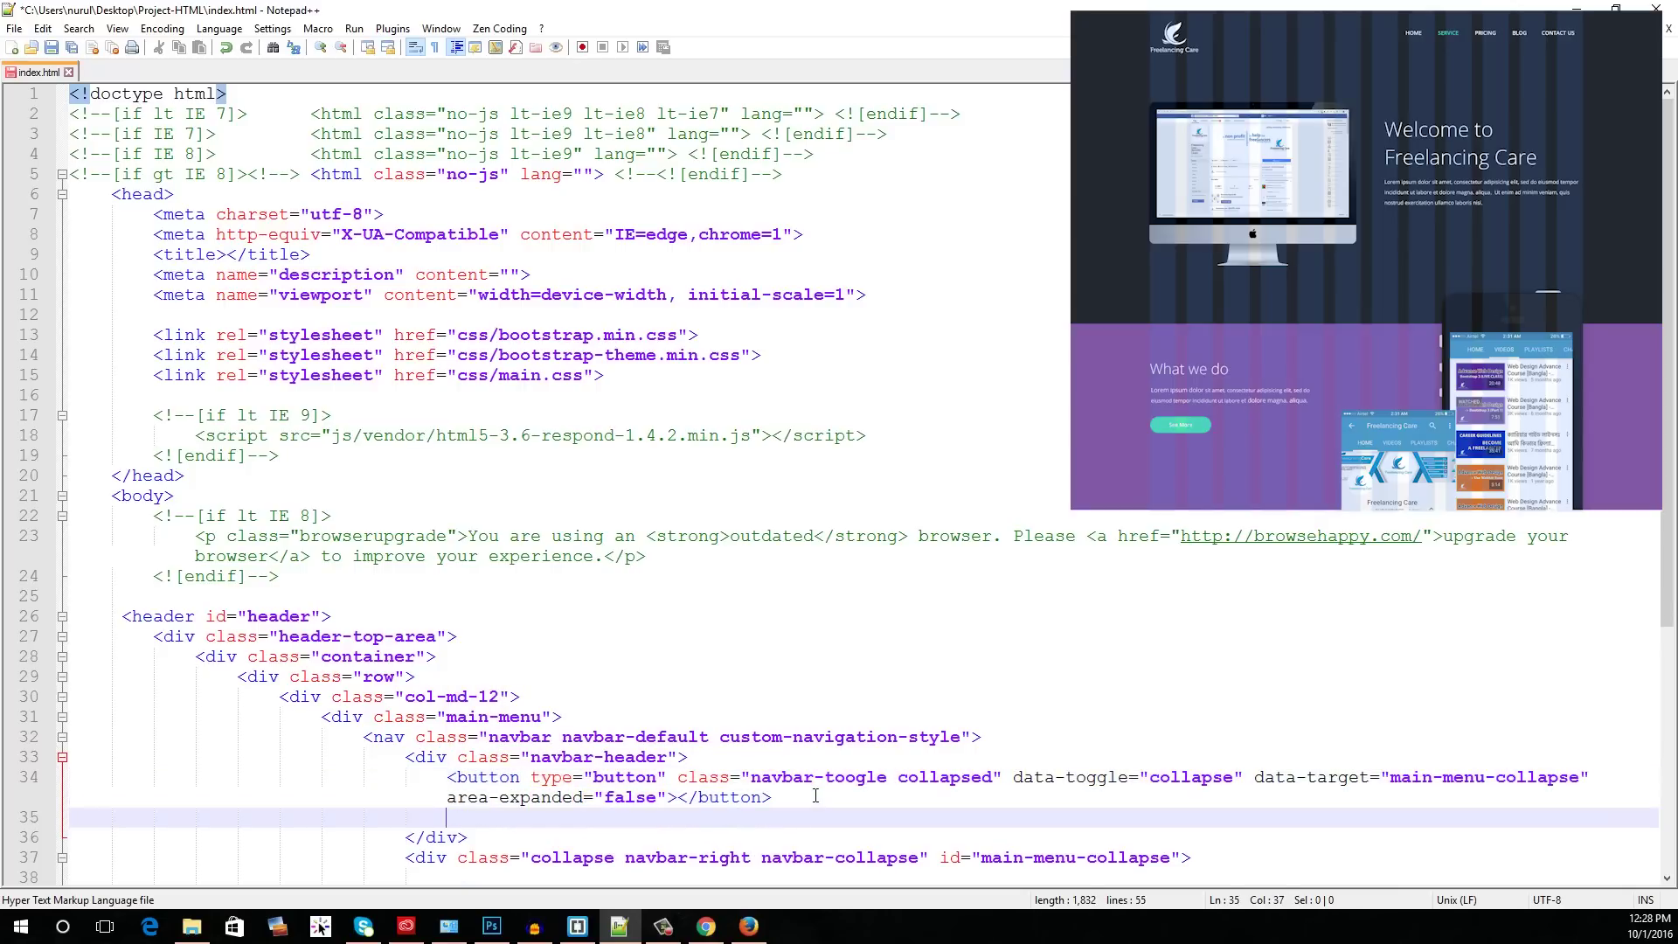
{"action": "type", "text": "span"}
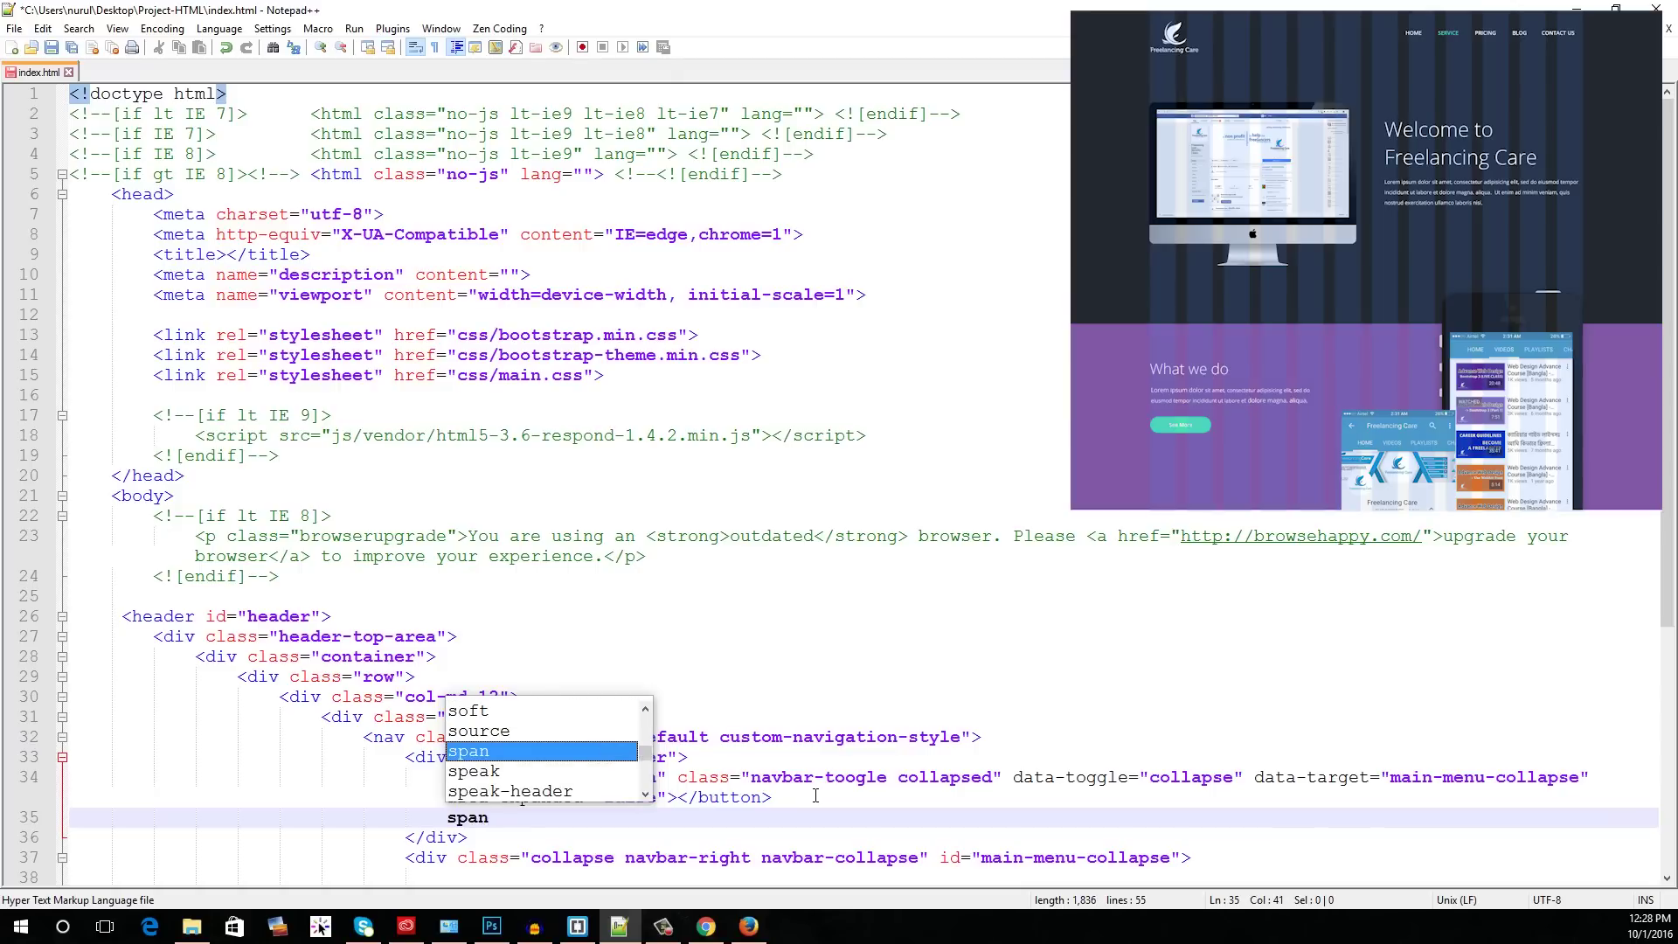
{"action": "type", "text": ".sr-only"}
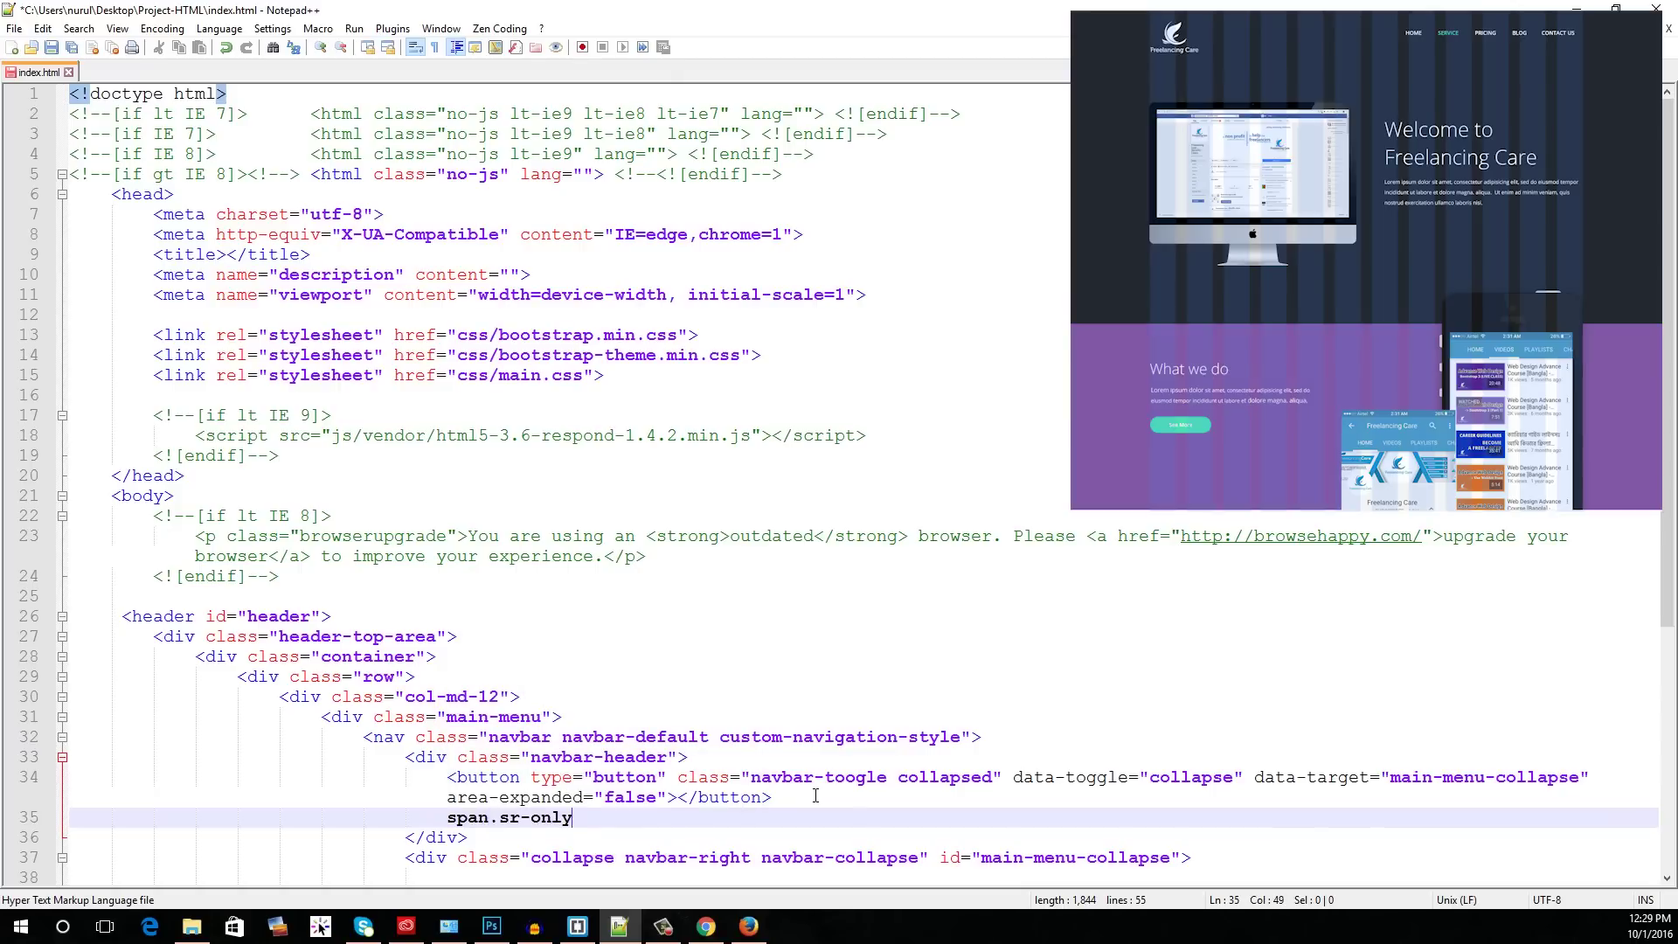
{"action": "key", "text": "ctrl+alt+Return"}
{"action": "type", "text": "Toogle No"}
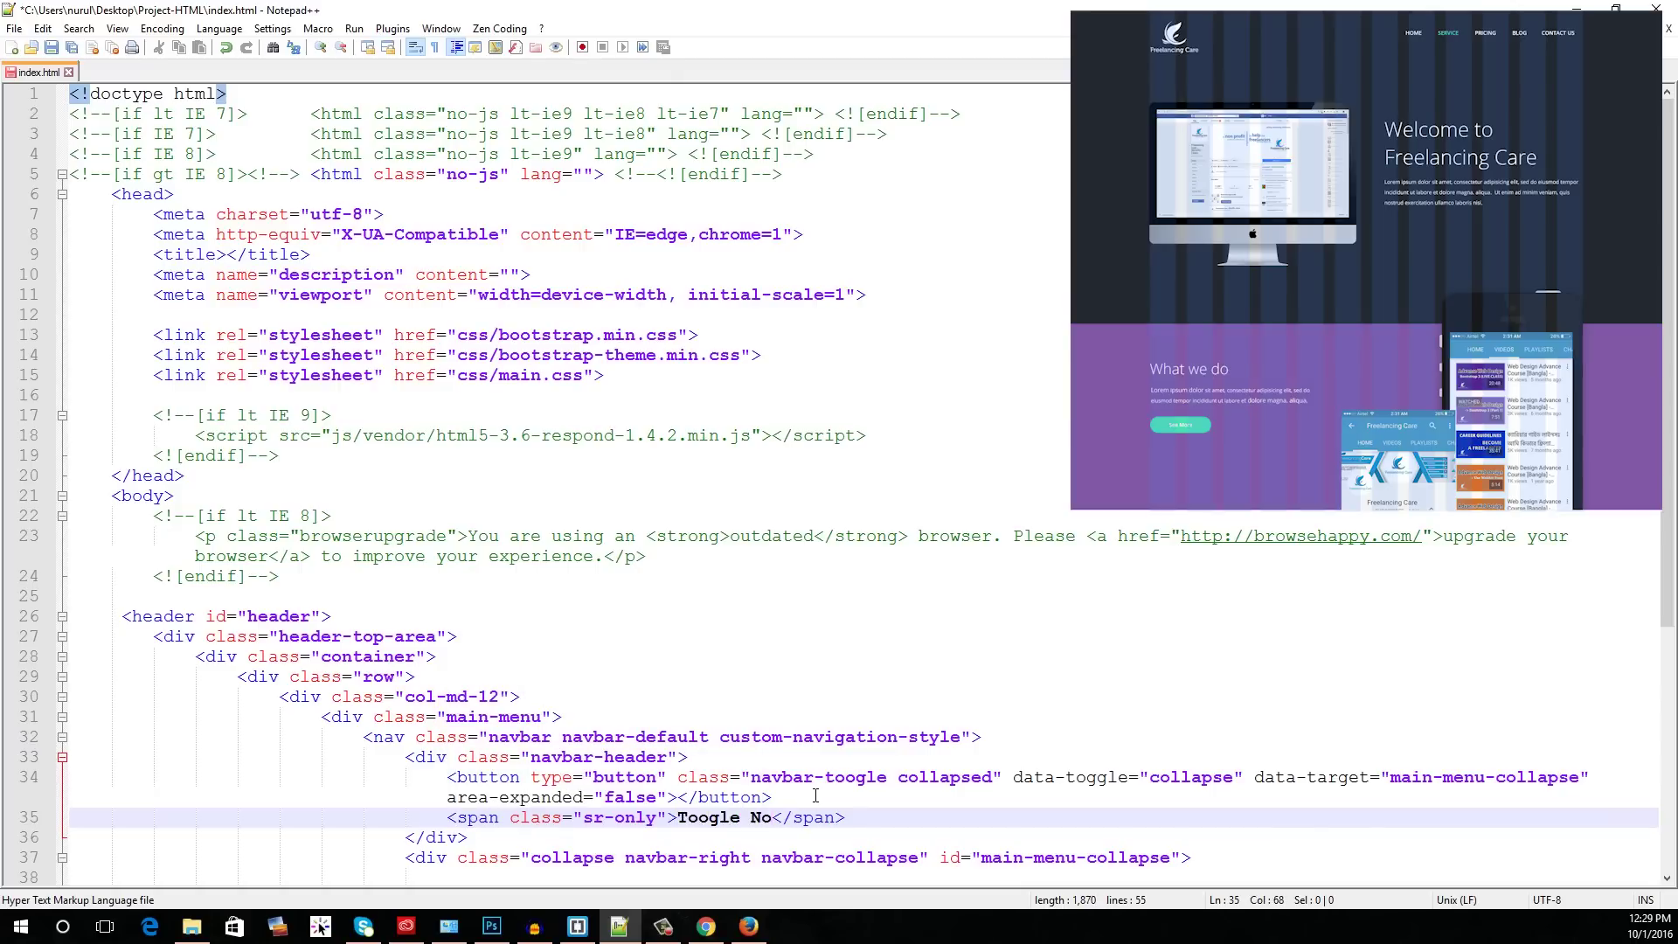
{"action": "type", "text": "vigation"}
Step: Add an empty span with class icon-bar below the sr-only span and duplicate that line twice
{"action": "left_click", "coordinate": [943, 821]}
{"action": "key", "text": "Return"}
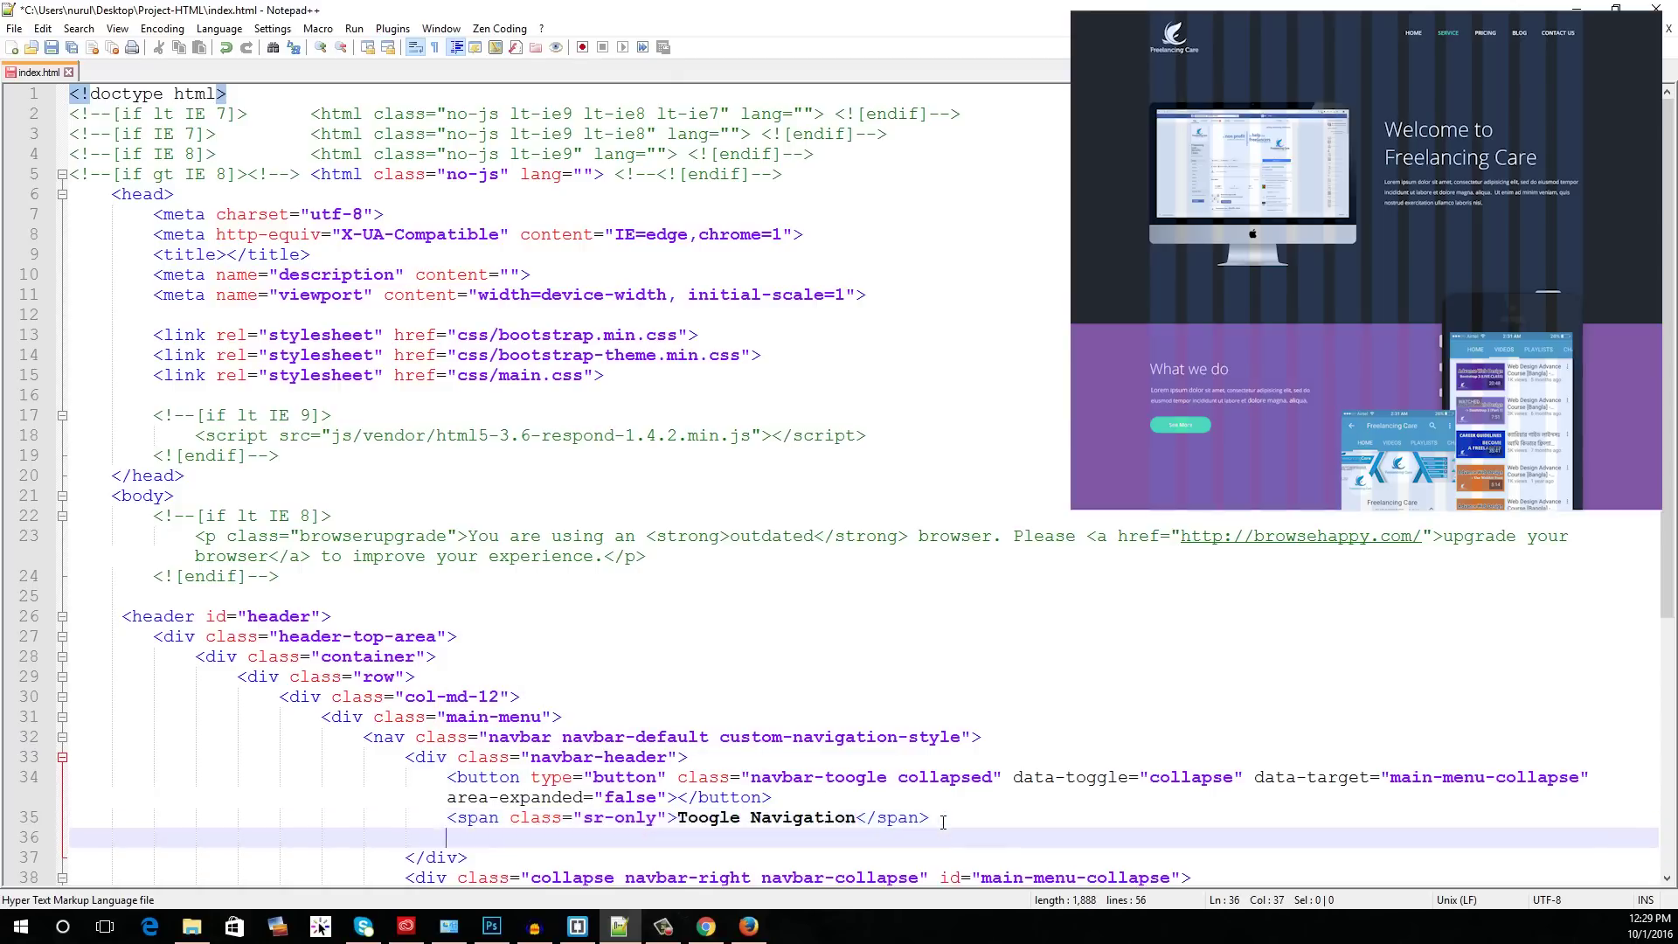
{"action": "type", "text": "span.icon-basr"}
{"action": "key", "text": "ctrl+alt+Return"}
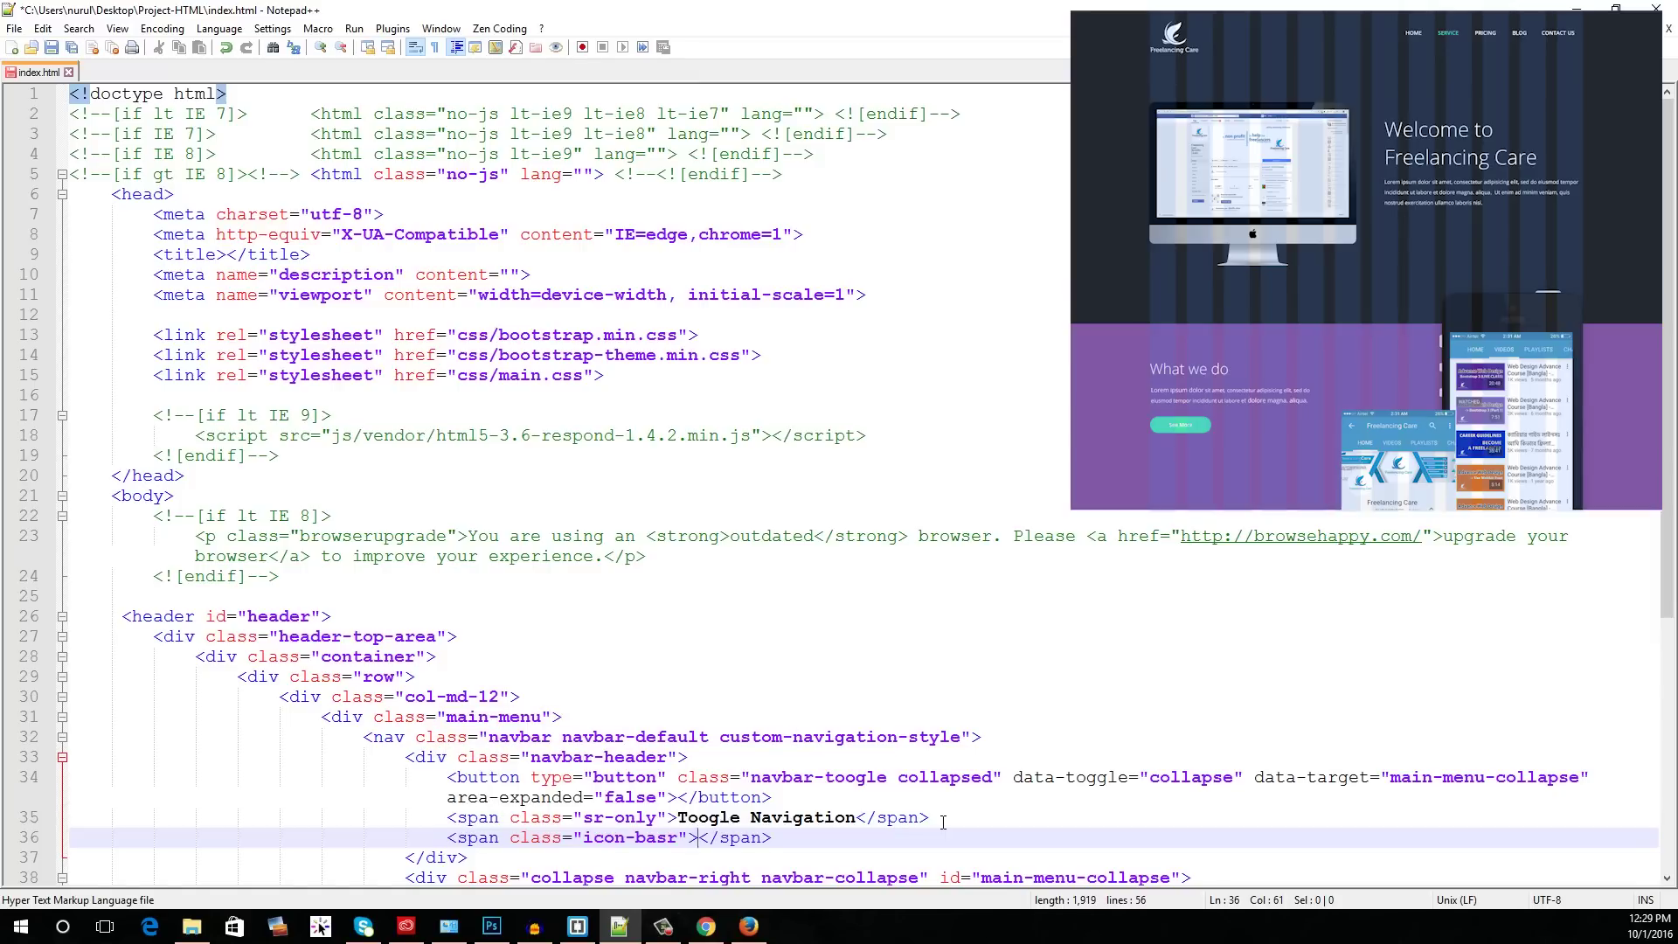
{"action": "key", "text": "Left"}
{"action": "key", "text": "Left"}
{"action": "key", "text": "Left"}
{"action": "key", "text": "BackSpace"}
{"action": "key", "text": "Right"}
{"action": "key", "text": "Right"}
{"action": "key", "text": "Right"}
{"action": "key", "text": "ctrl+d"}
{"action": "key", "text": "ctrl+d"}
Step: Move the closing button tag to its own line after the last icon-bar span, and open an empty line below it
{"action": "scroll", "coordinate": [742, 695], "scroll_direction": "down", "scroll_amount": 4}
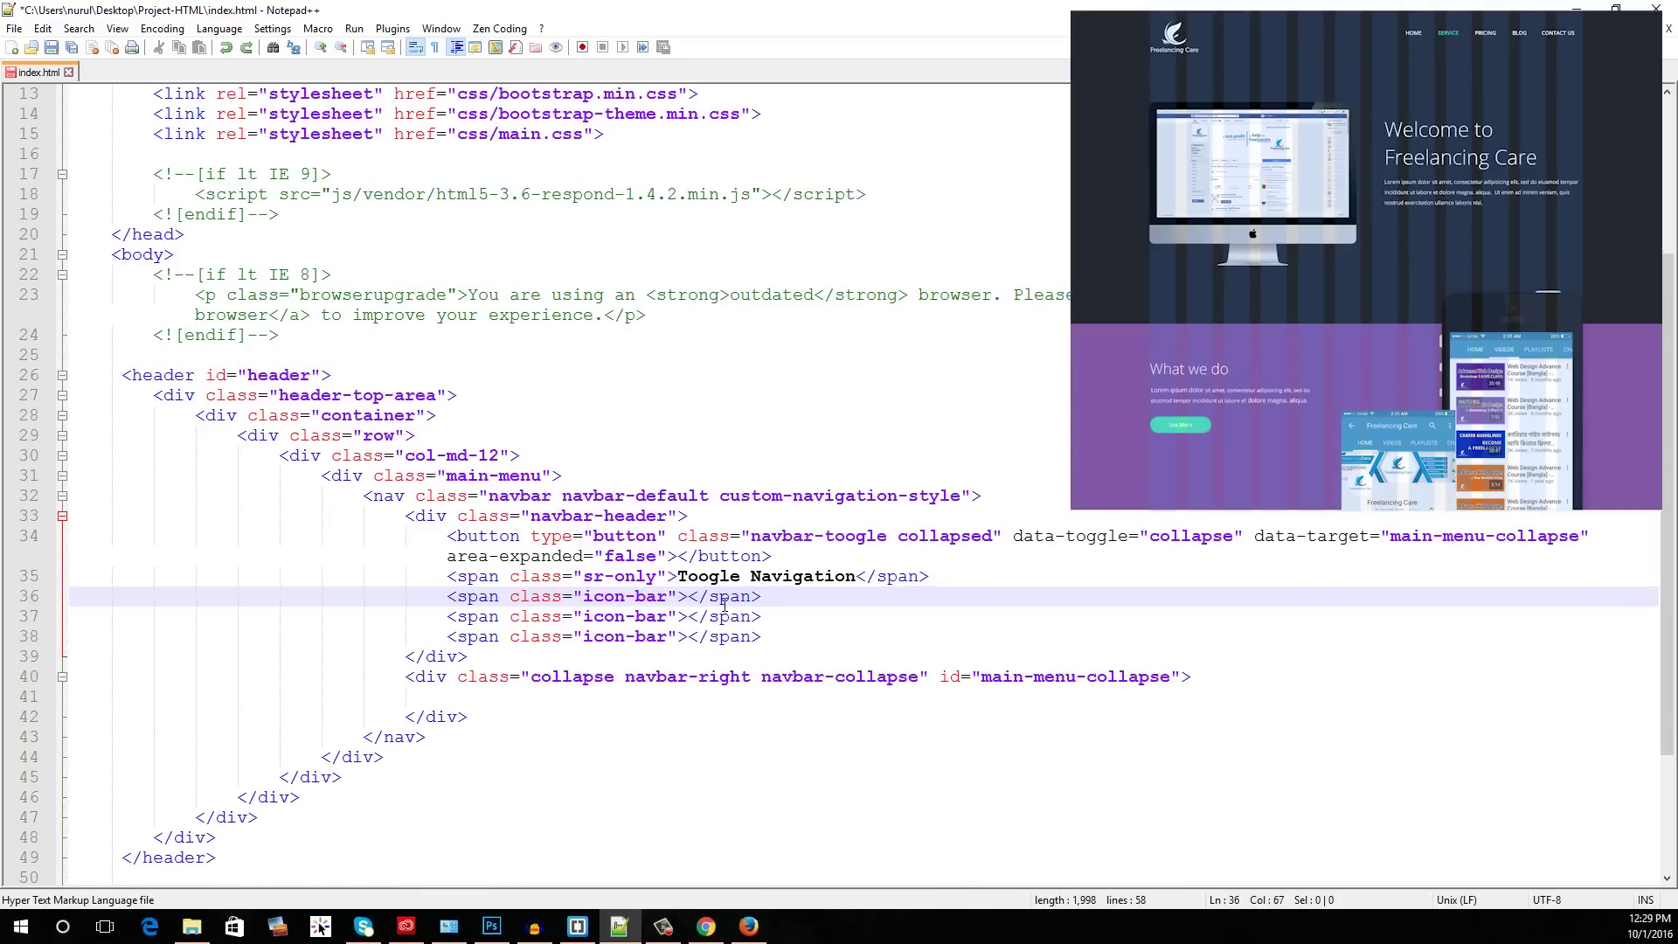
{"action": "left_click", "coordinate": [771, 555]}
{"action": "left_click_drag", "start_coordinate": [772, 556], "coordinate": [677, 556]}
{"action": "key", "text": "ctrl+x"}
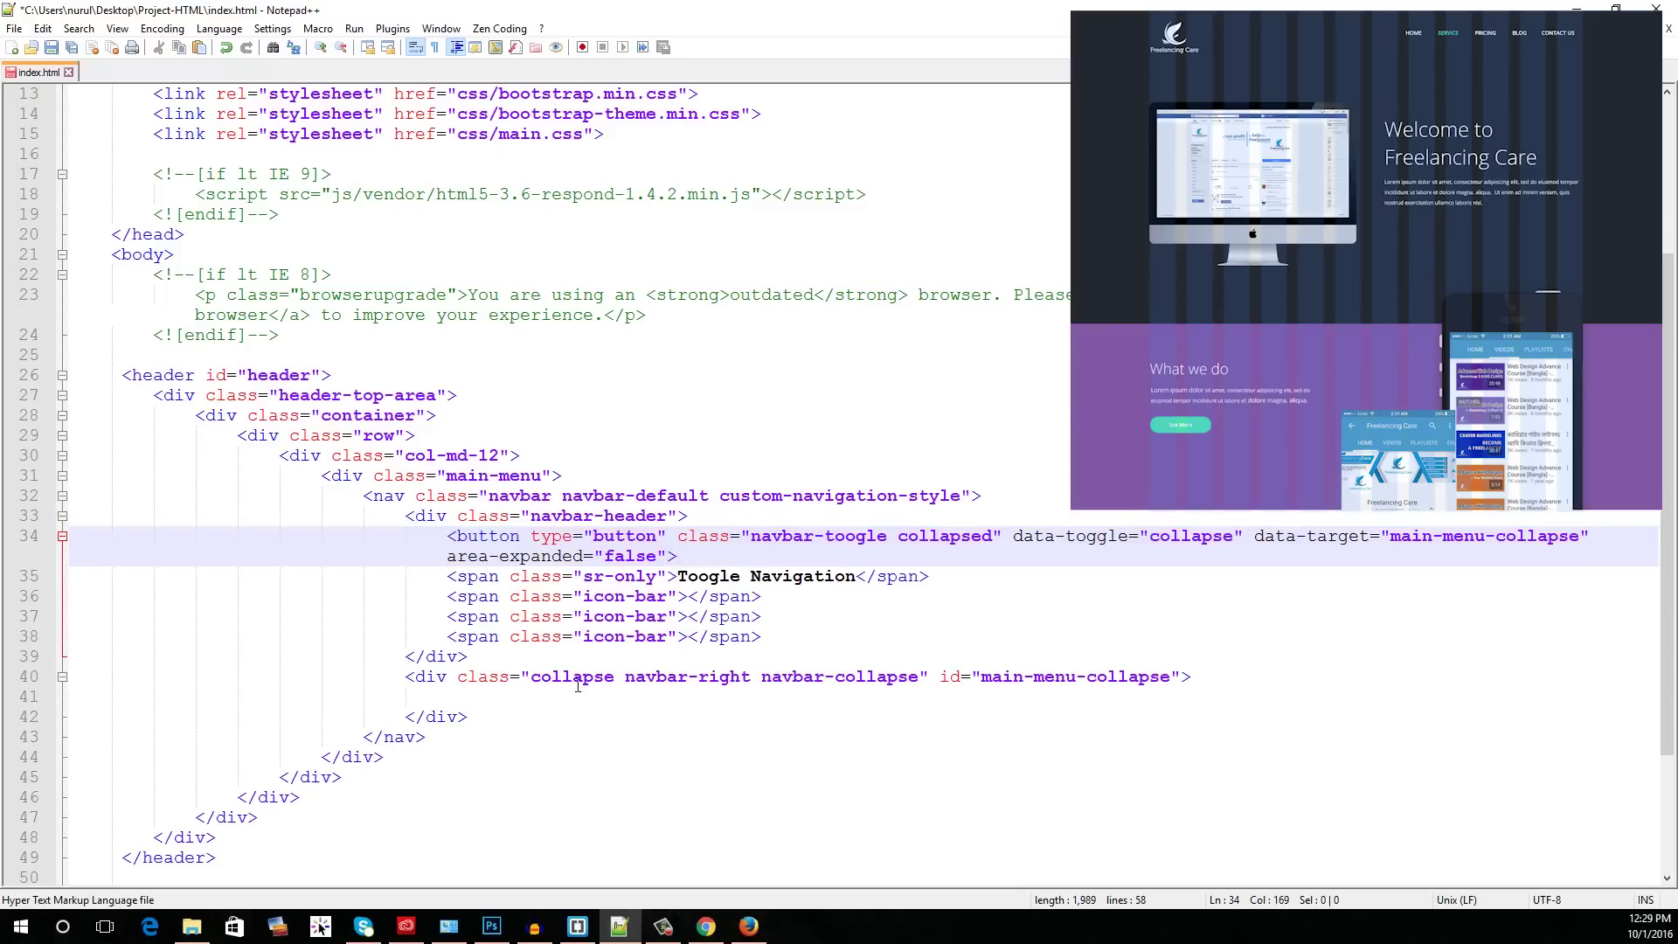
{"action": "left_click", "coordinate": [766, 637]}
{"action": "key", "text": "Return"}
{"action": "key", "text": "ctrl+v"}
{"action": "key", "text": "Left"}
{"action": "key", "text": "Left"}
{"action": "key", "text": "Left"}
{"action": "key", "text": "Left"}
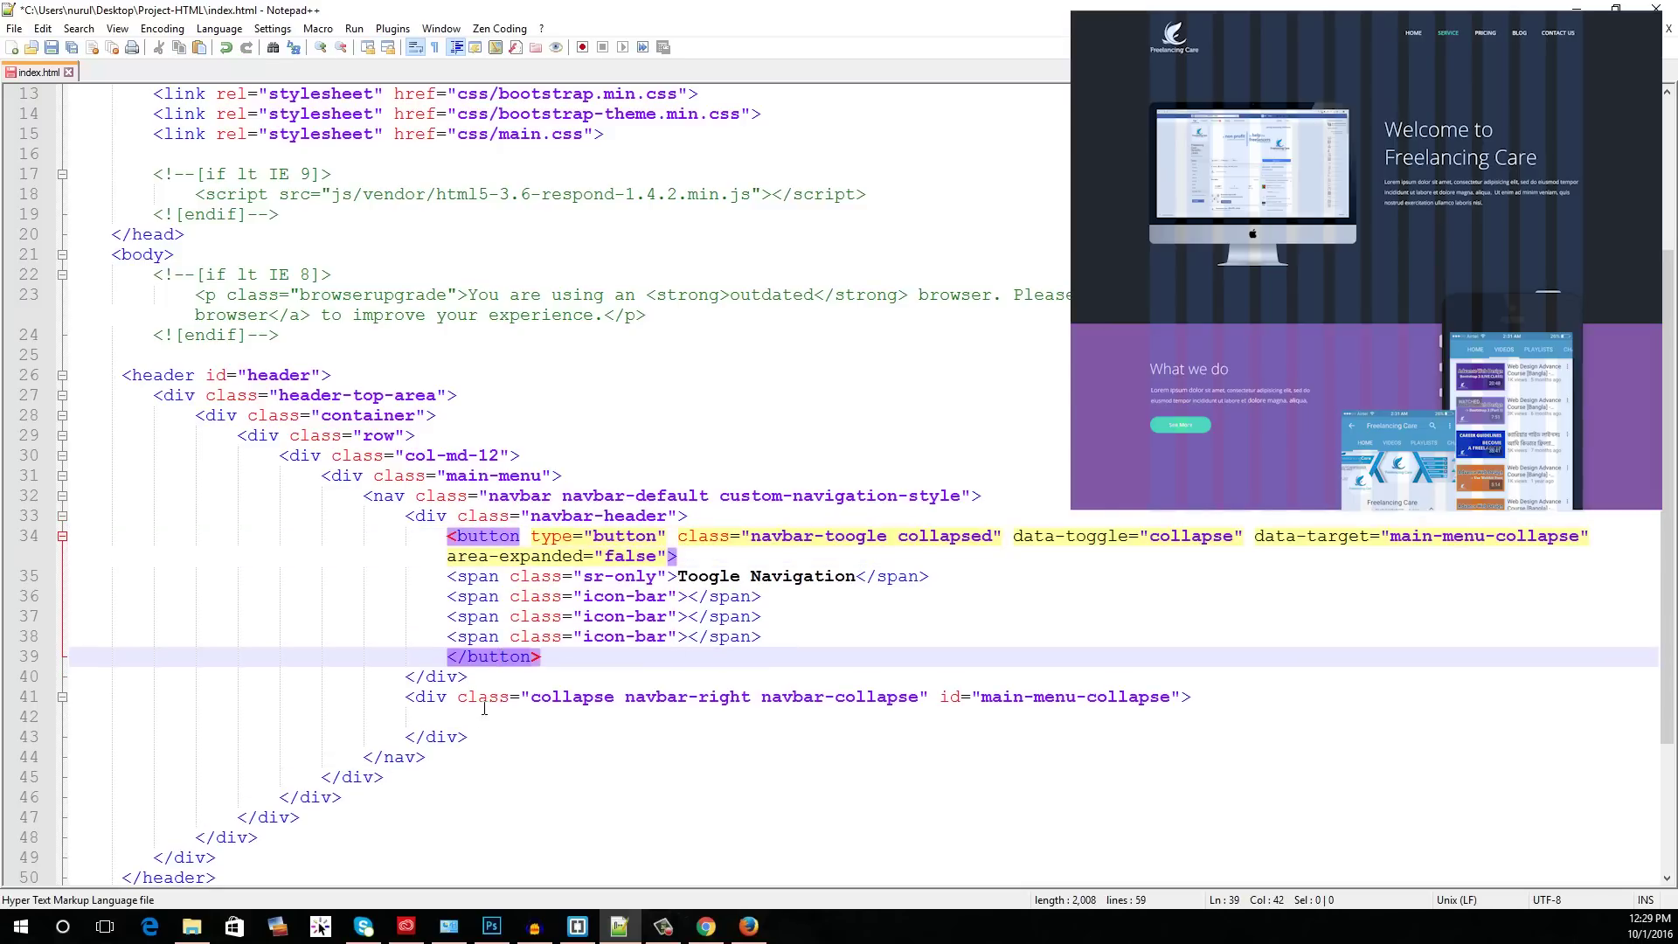
{"action": "key", "text": "End"}
{"action": "key", "text": "Return"}
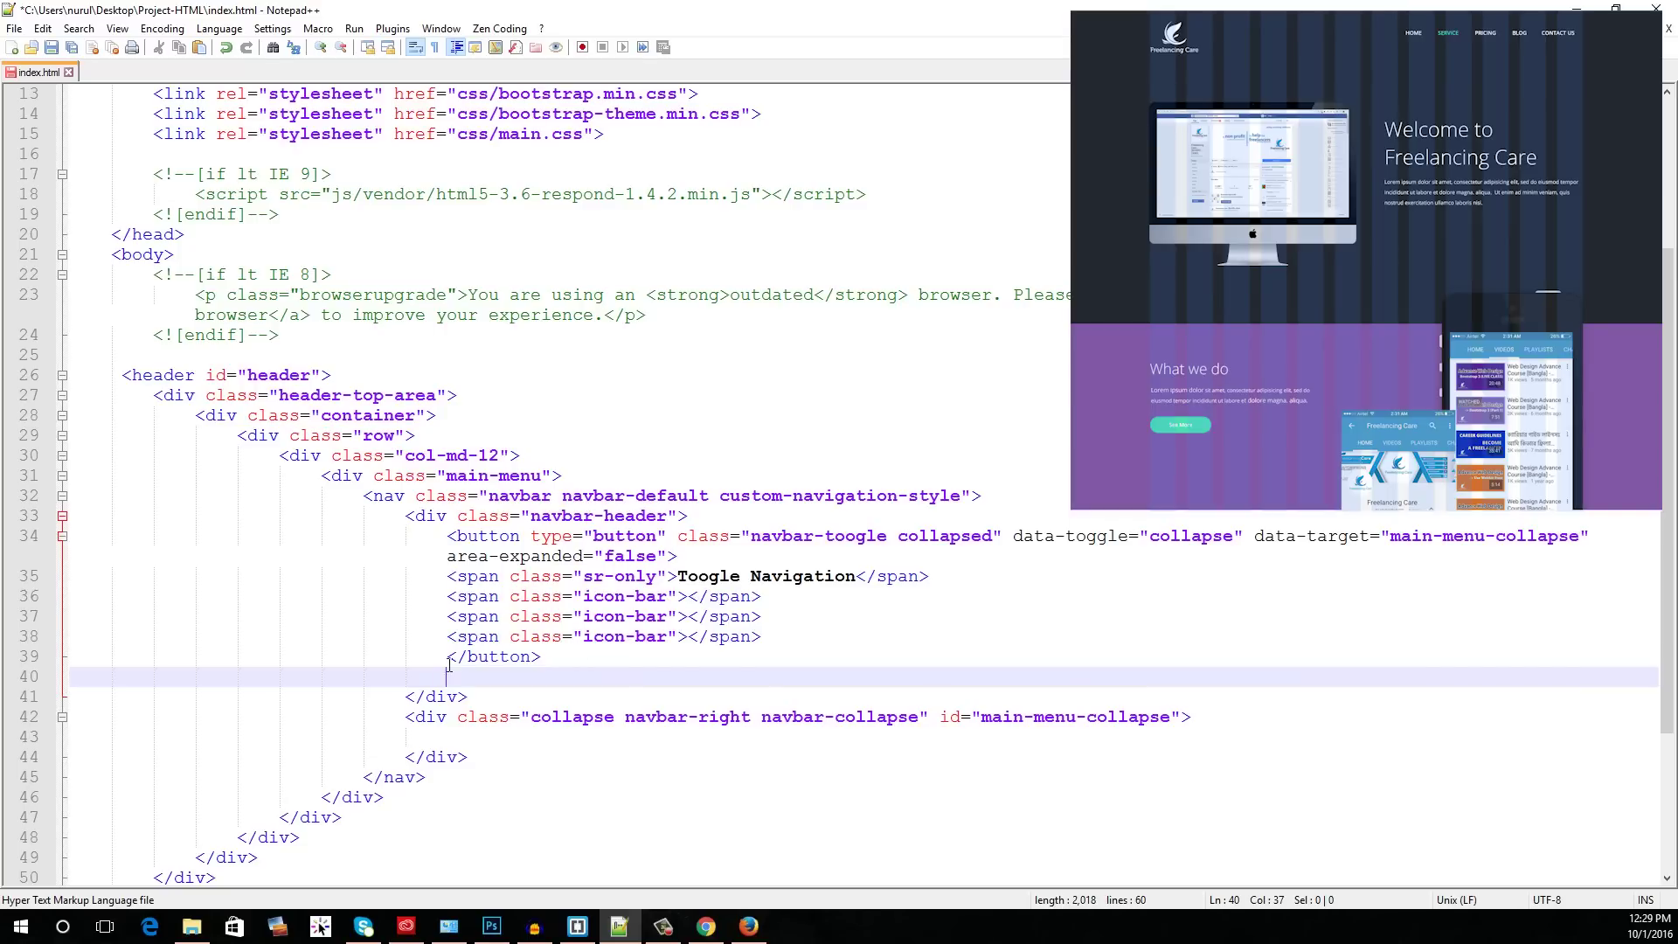
Step: Expand ul.nav.navbar-nav>li inside the main-menu-collapse div to create the menu list with one list item
{"action": "left_click", "coordinate": [442, 765]}
{"action": "left_click", "coordinate": [446, 736]}
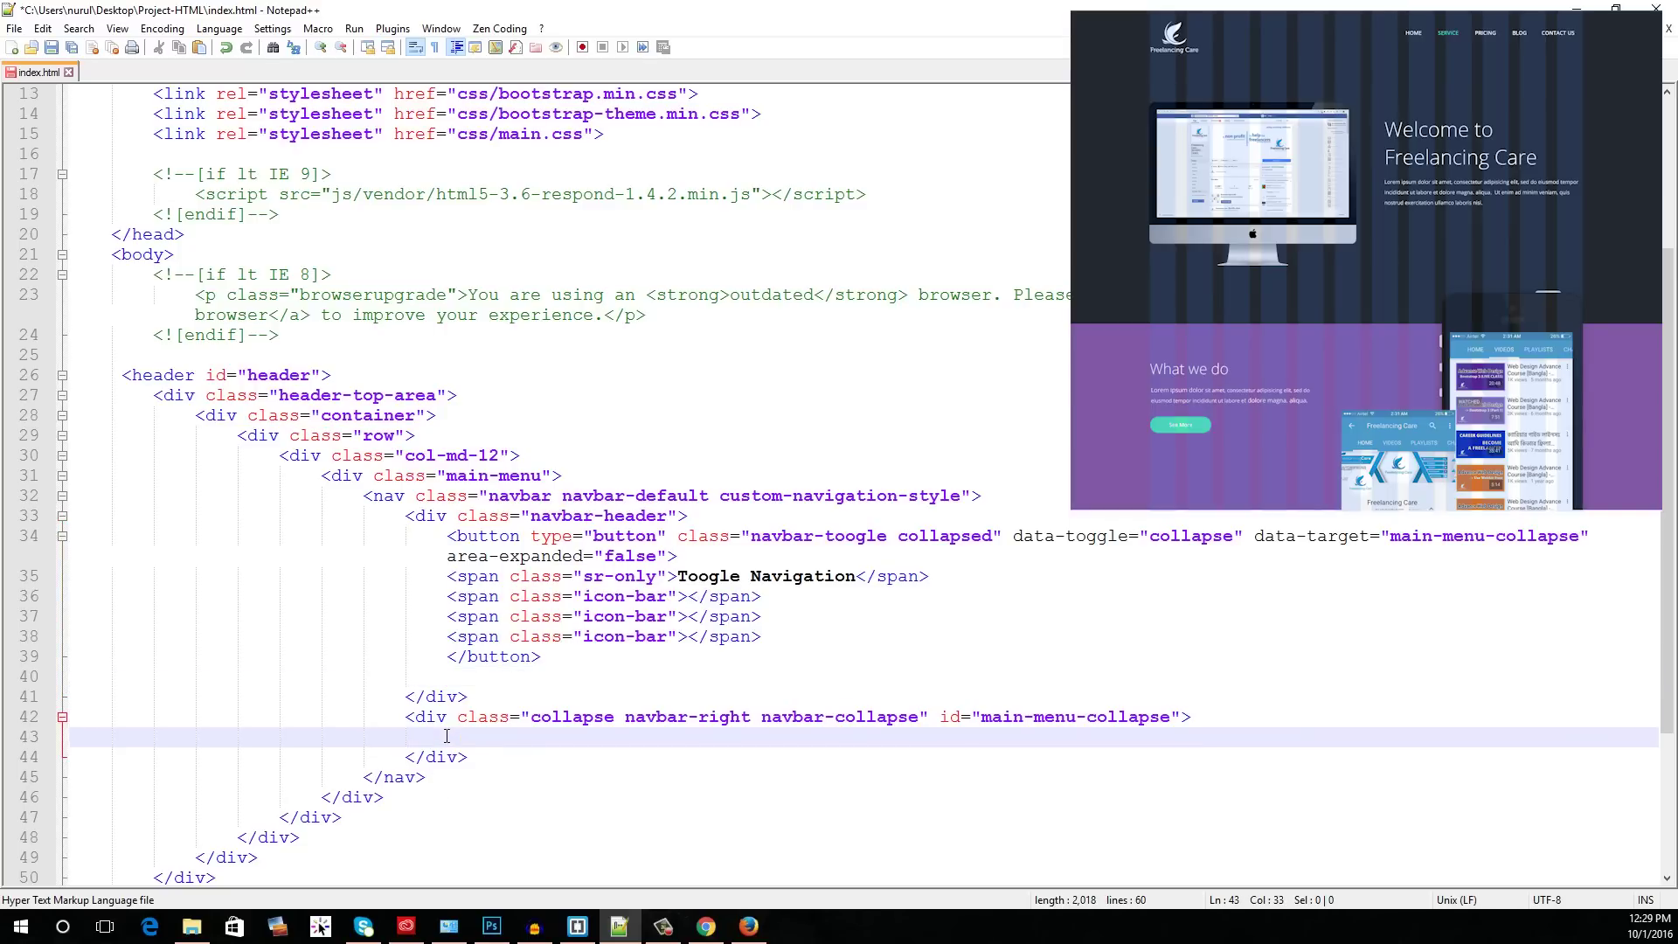
{"action": "type", "text": "ul.nav"}
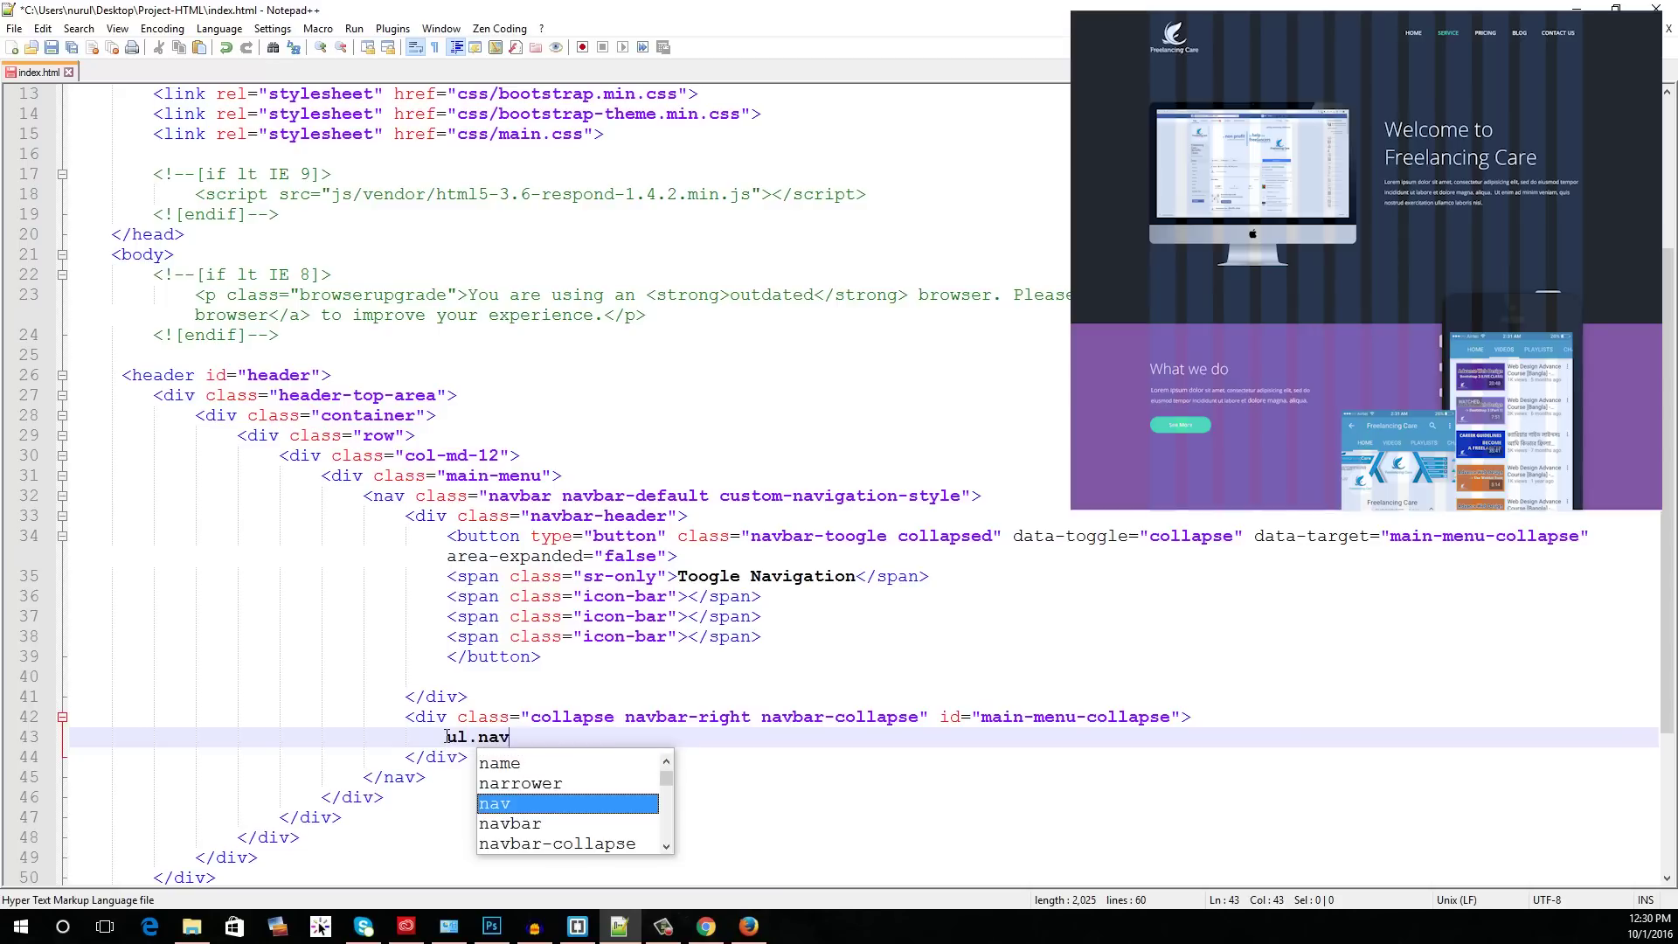
{"action": "type", "text": ".navbar-nav"}
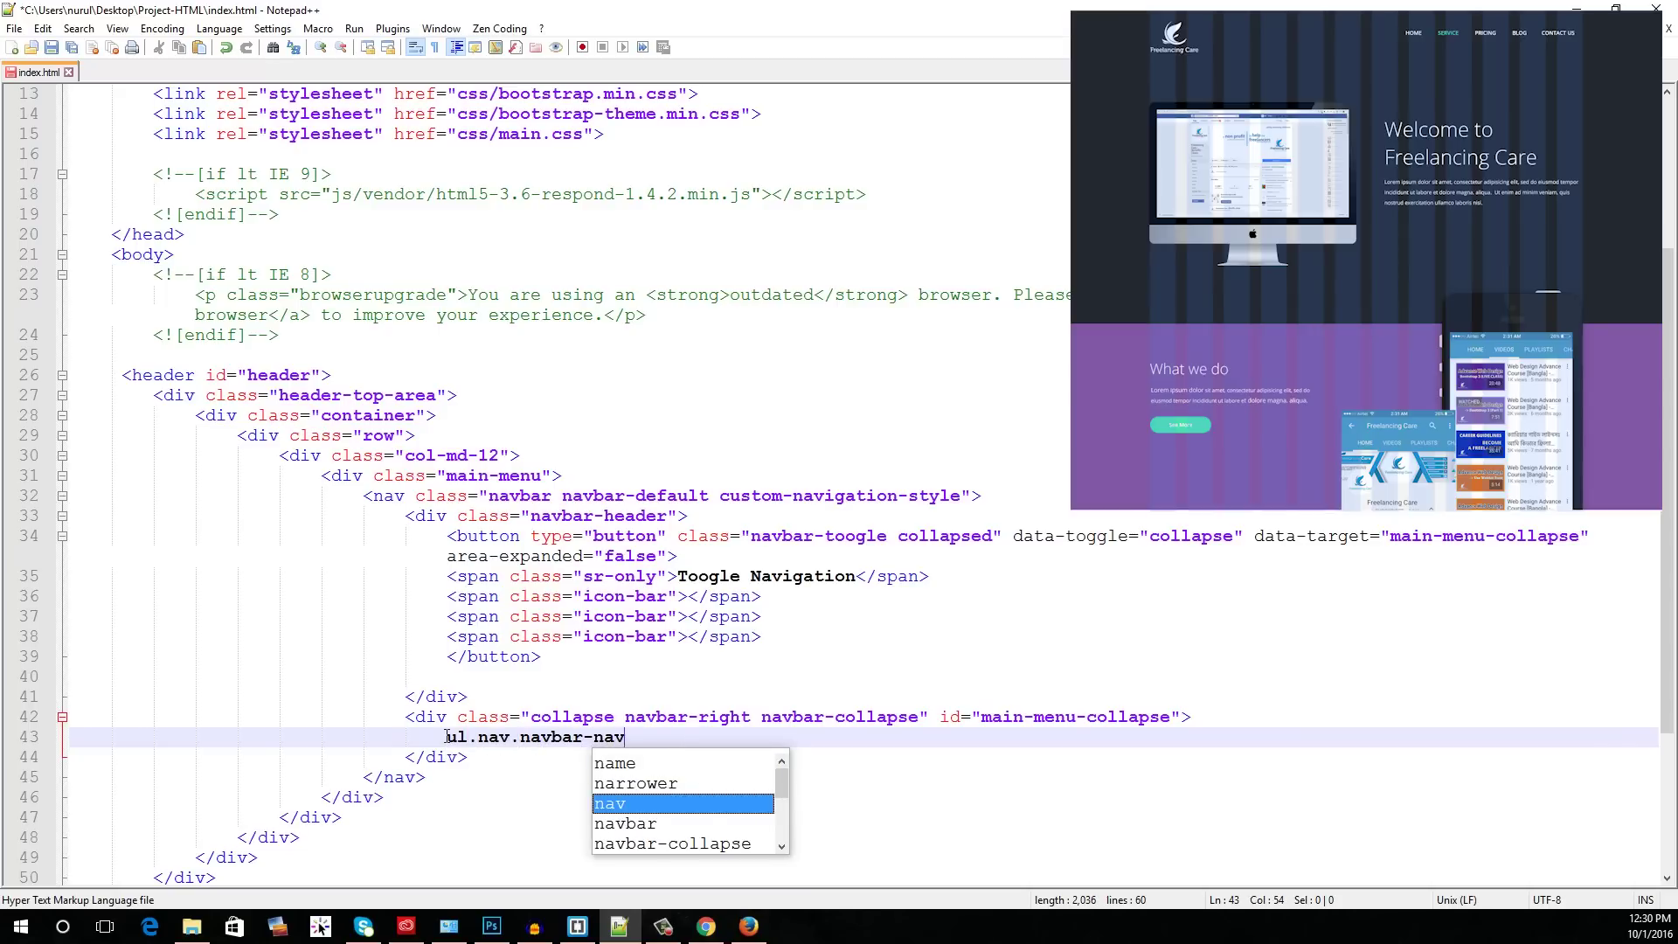
{"action": "type", "text": ">li"}
{"action": "key", "text": "ctrl+alt+Return"}
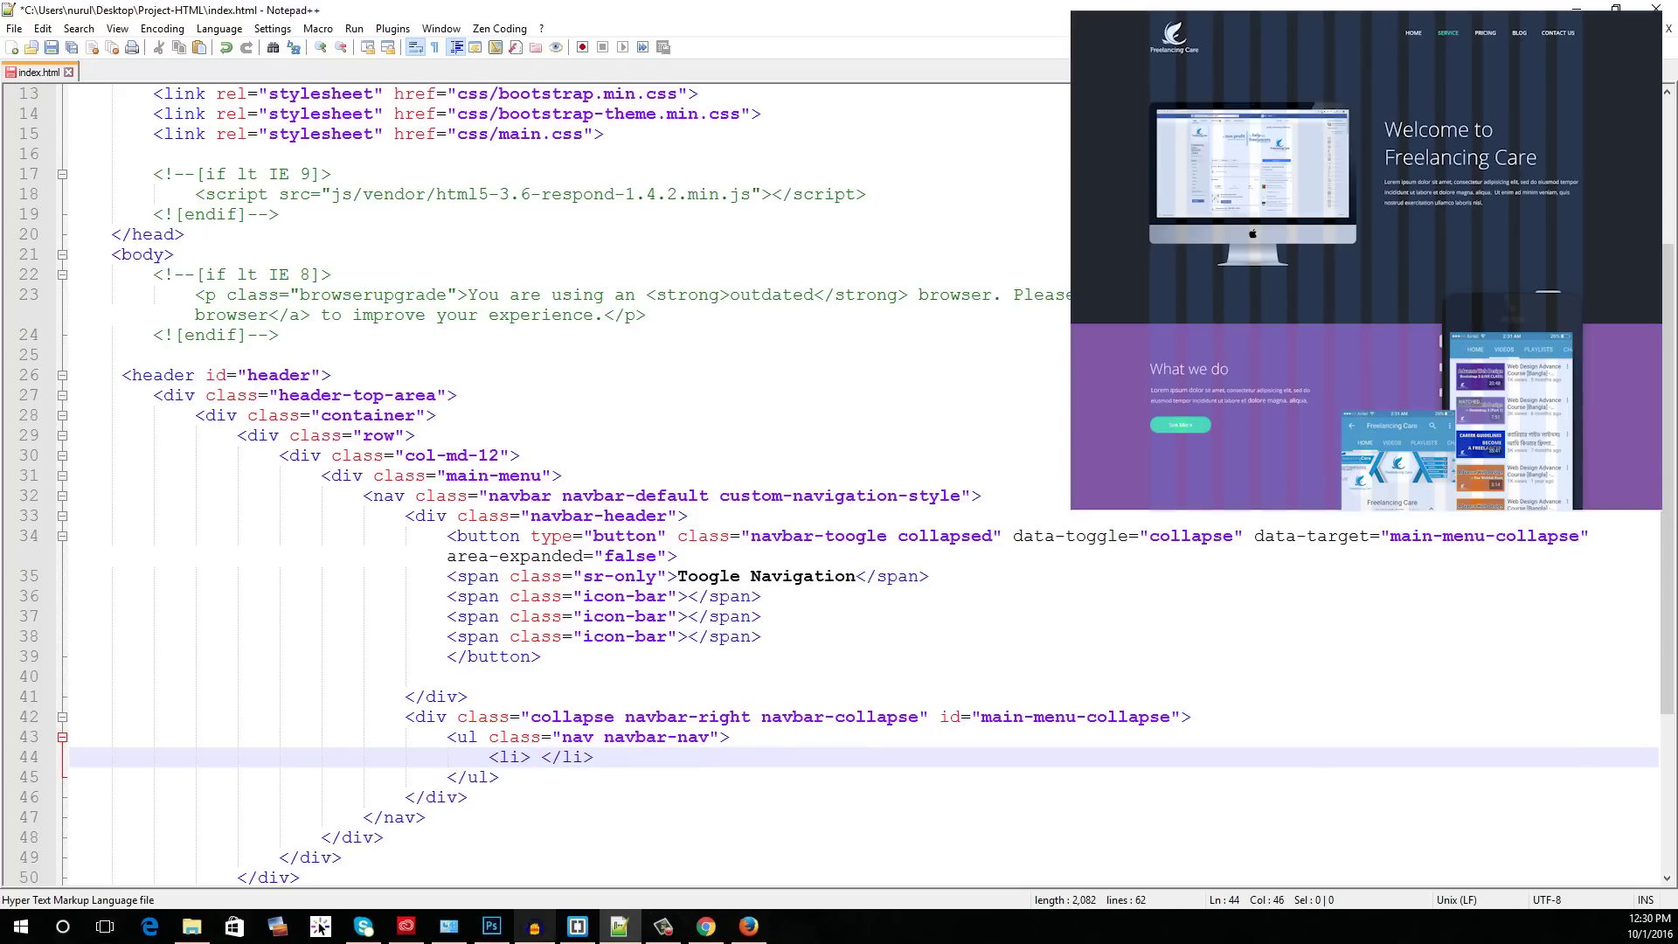
Step: Check the header menu in the Photoshop design, and fill the list item in index.html with a link to index.html labelled Home
{"action": "left_click", "coordinate": [491, 925]}
{"action": "scroll", "coordinate": [748, 323], "scroll_direction": "up", "scroll_amount": 5}
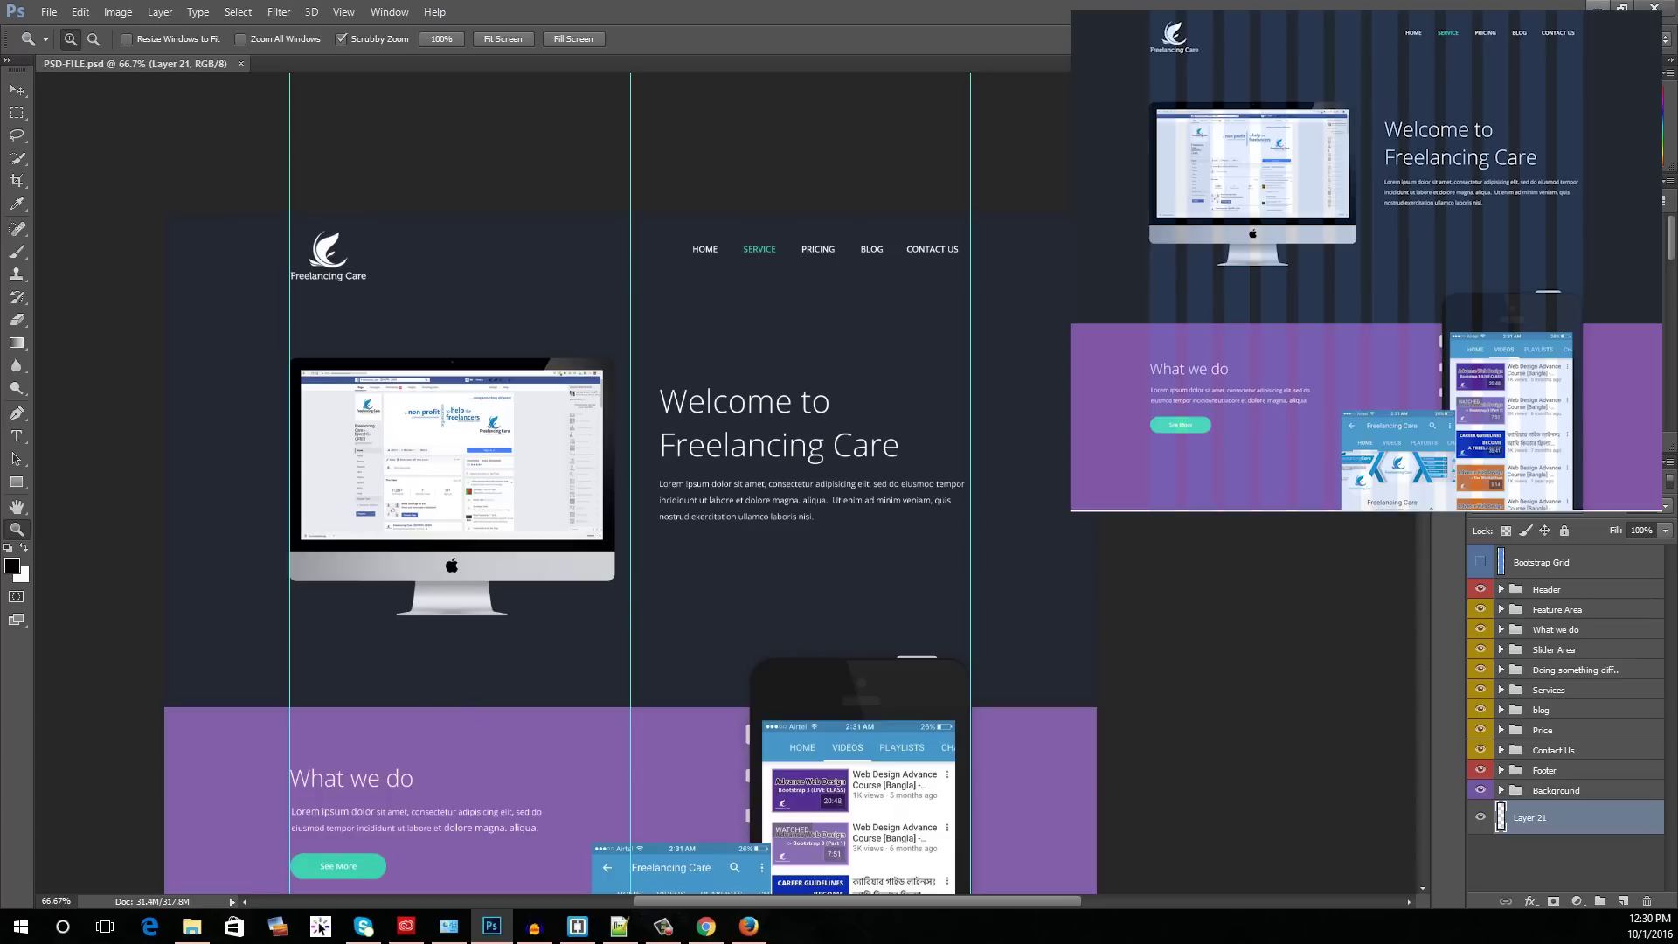
{"action": "left_click", "coordinate": [1597, 7]}
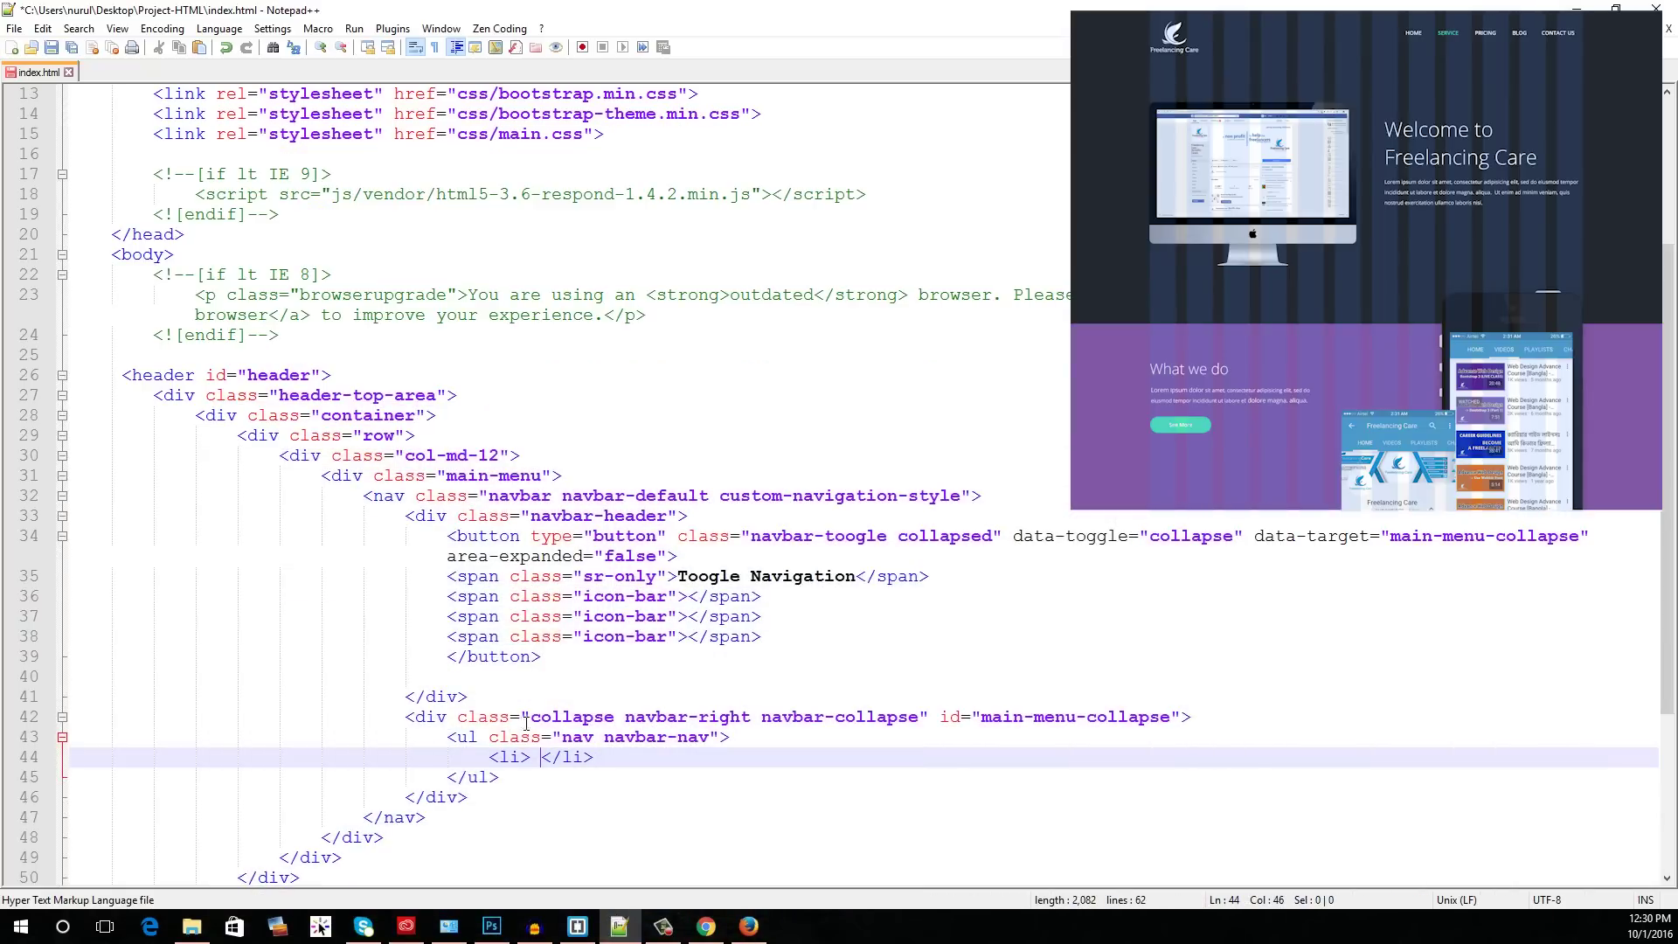
{"action": "type", "text": "a"}
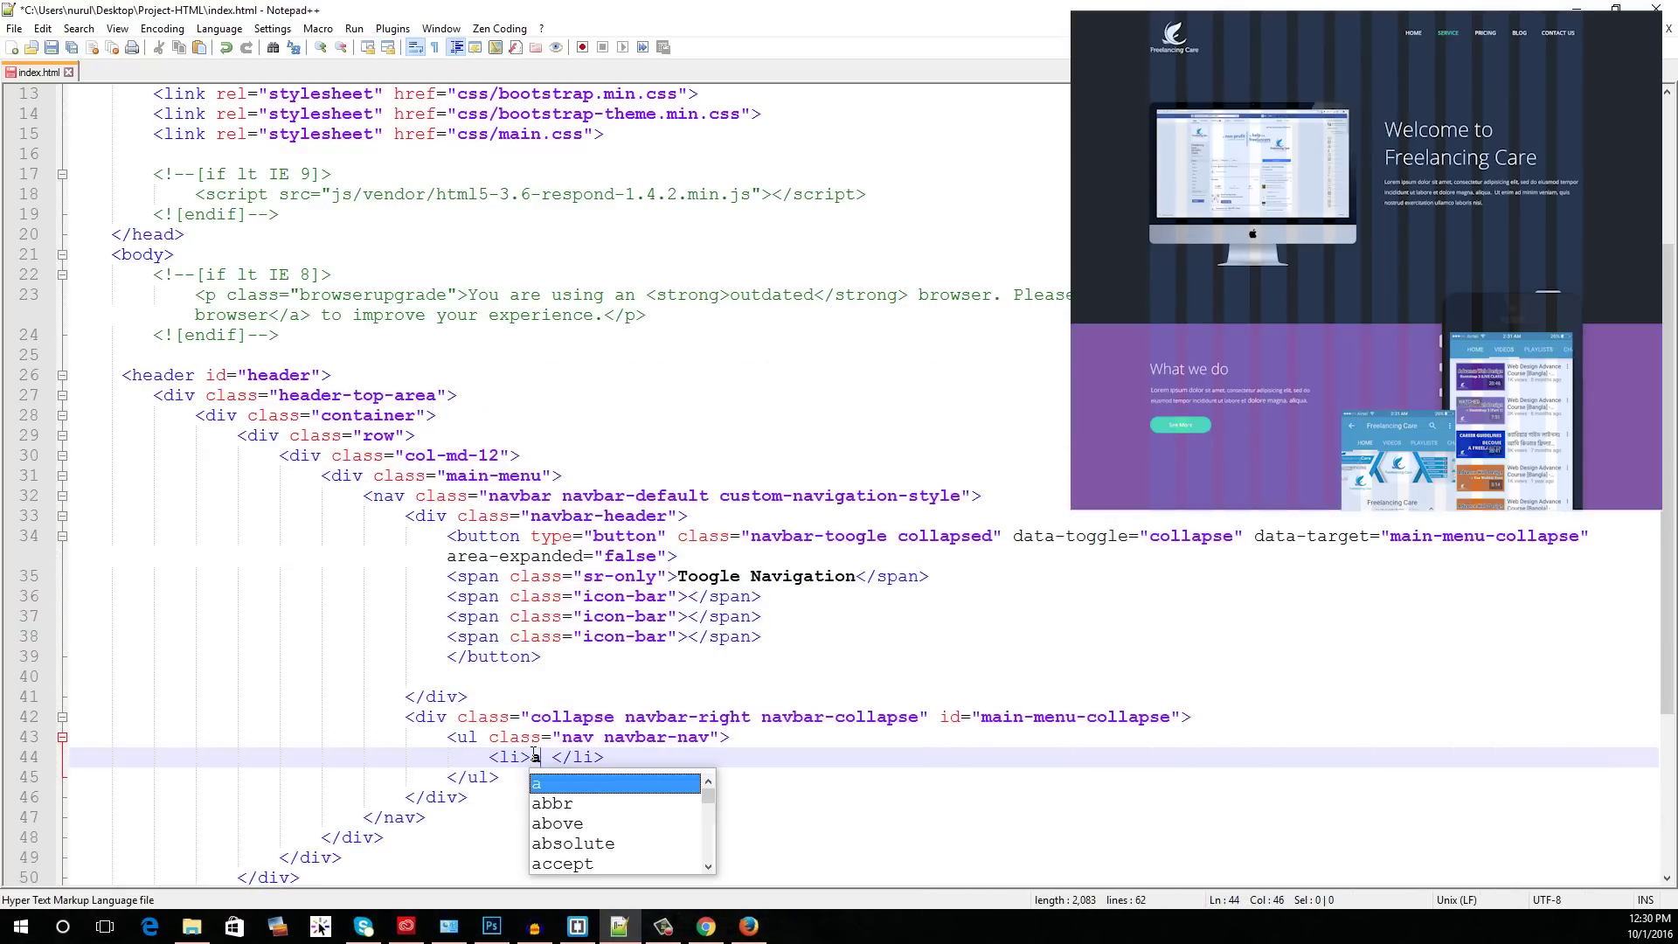
{"action": "key", "text": "ctrl+alt+Return"}
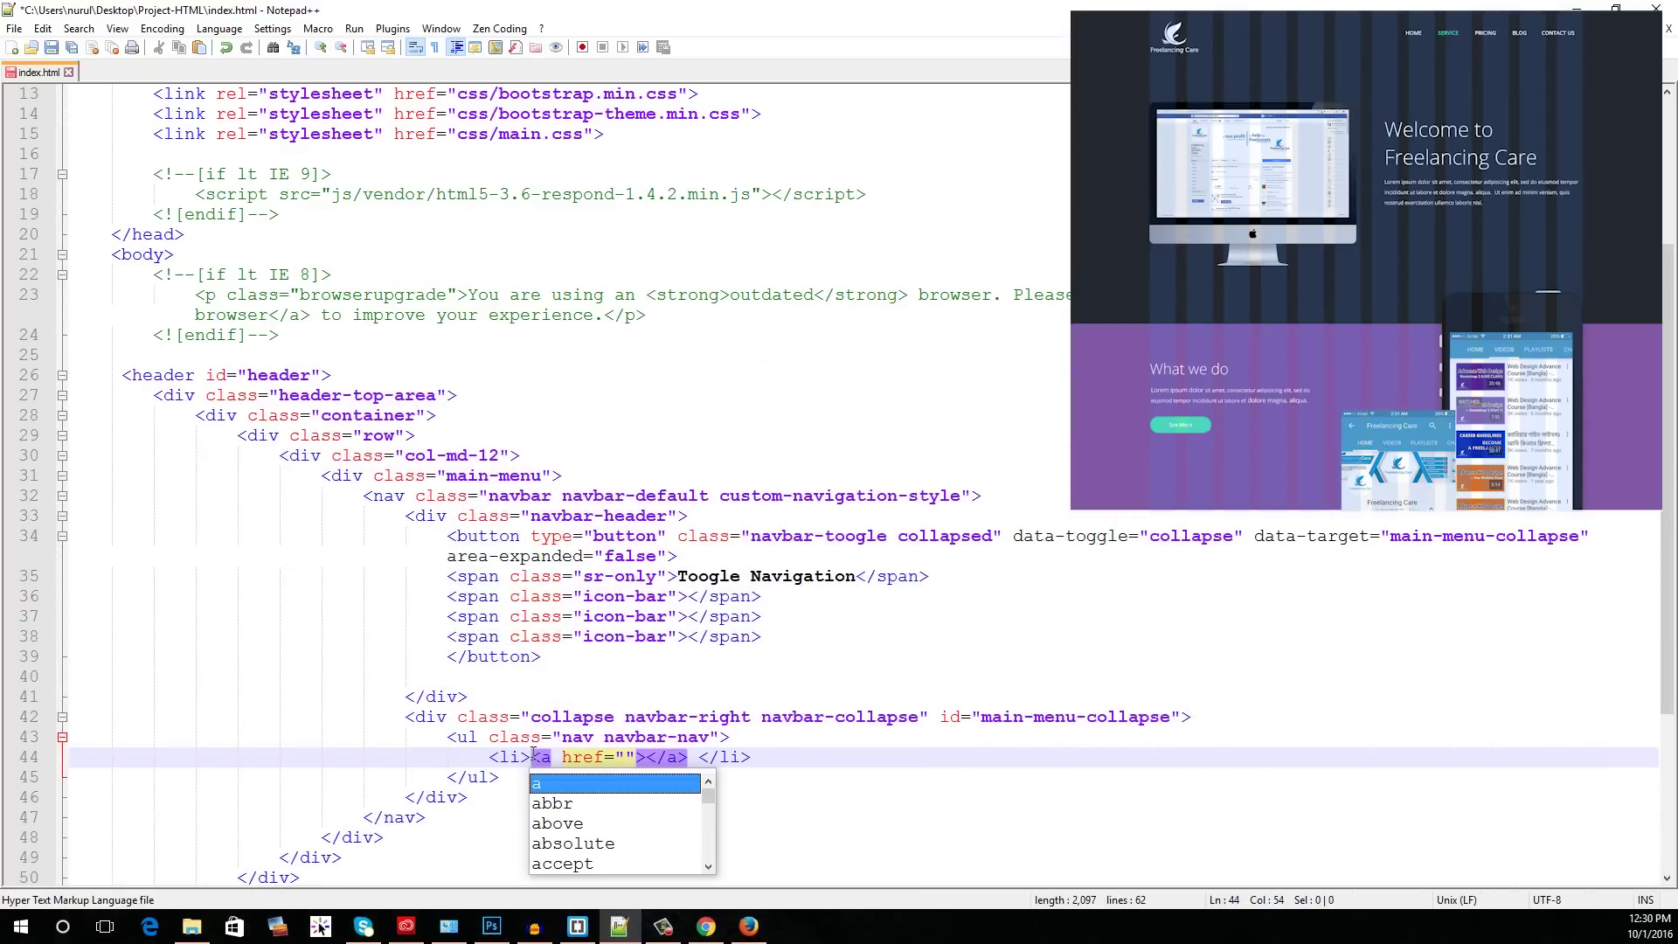
{"action": "type", "text": "index.html\">"}
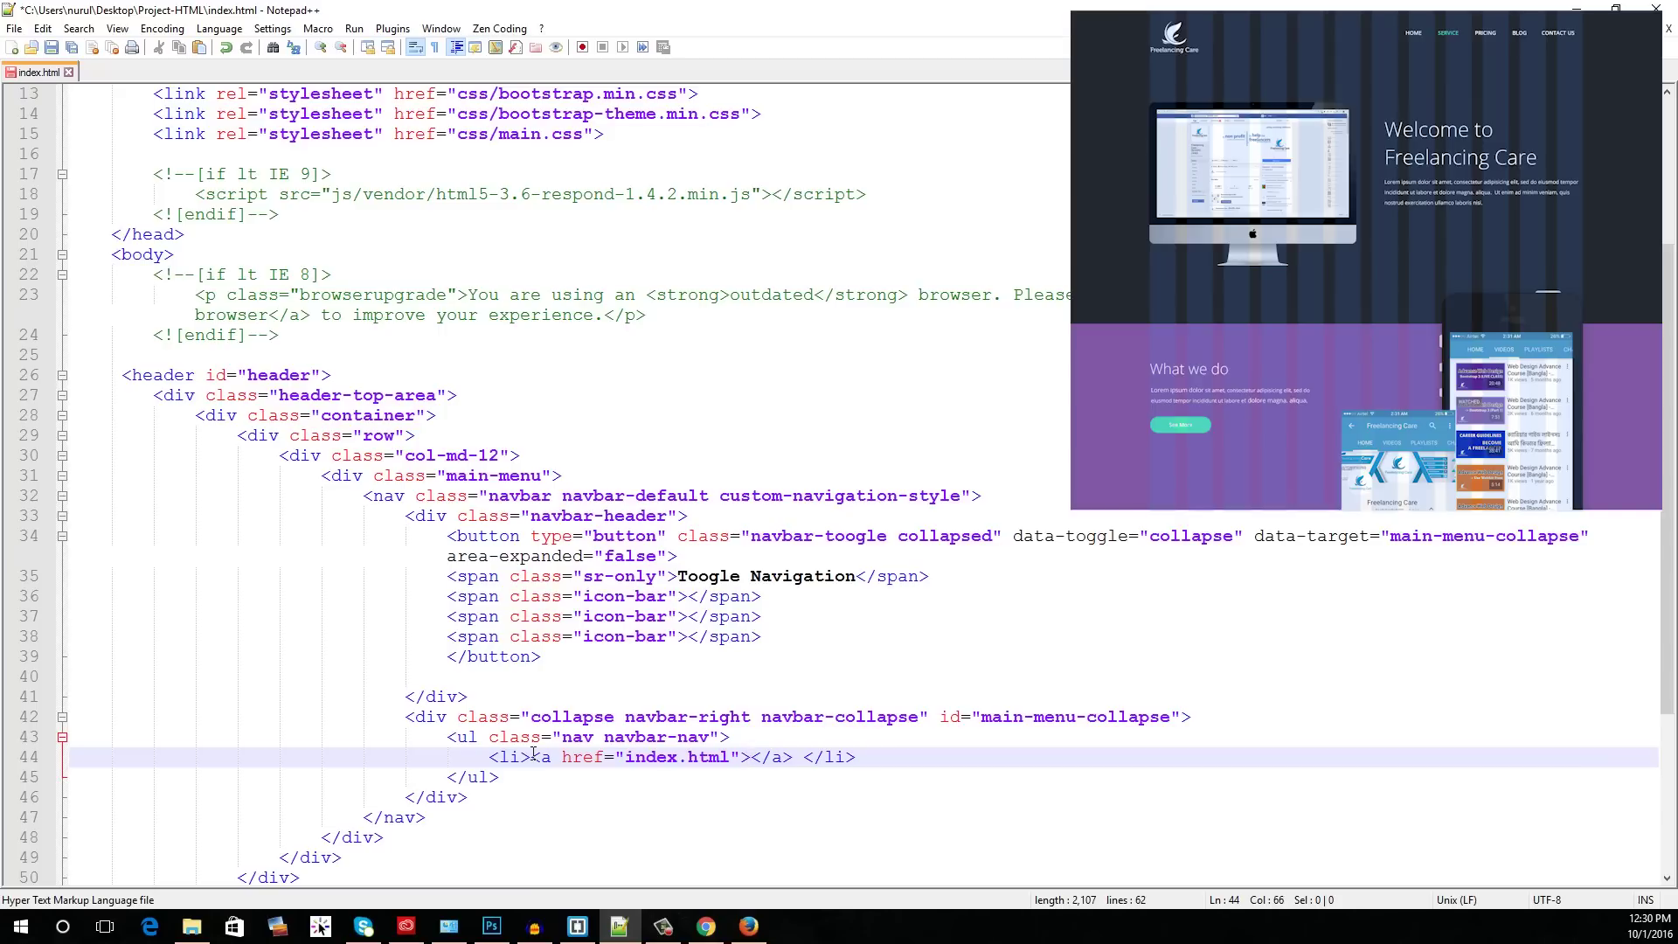
{"action": "type", "text": "Home"}
Step: Duplicate the Home list item, set the copy's href to # and its label to Services
{"action": "key", "text": "ctrl+d"}
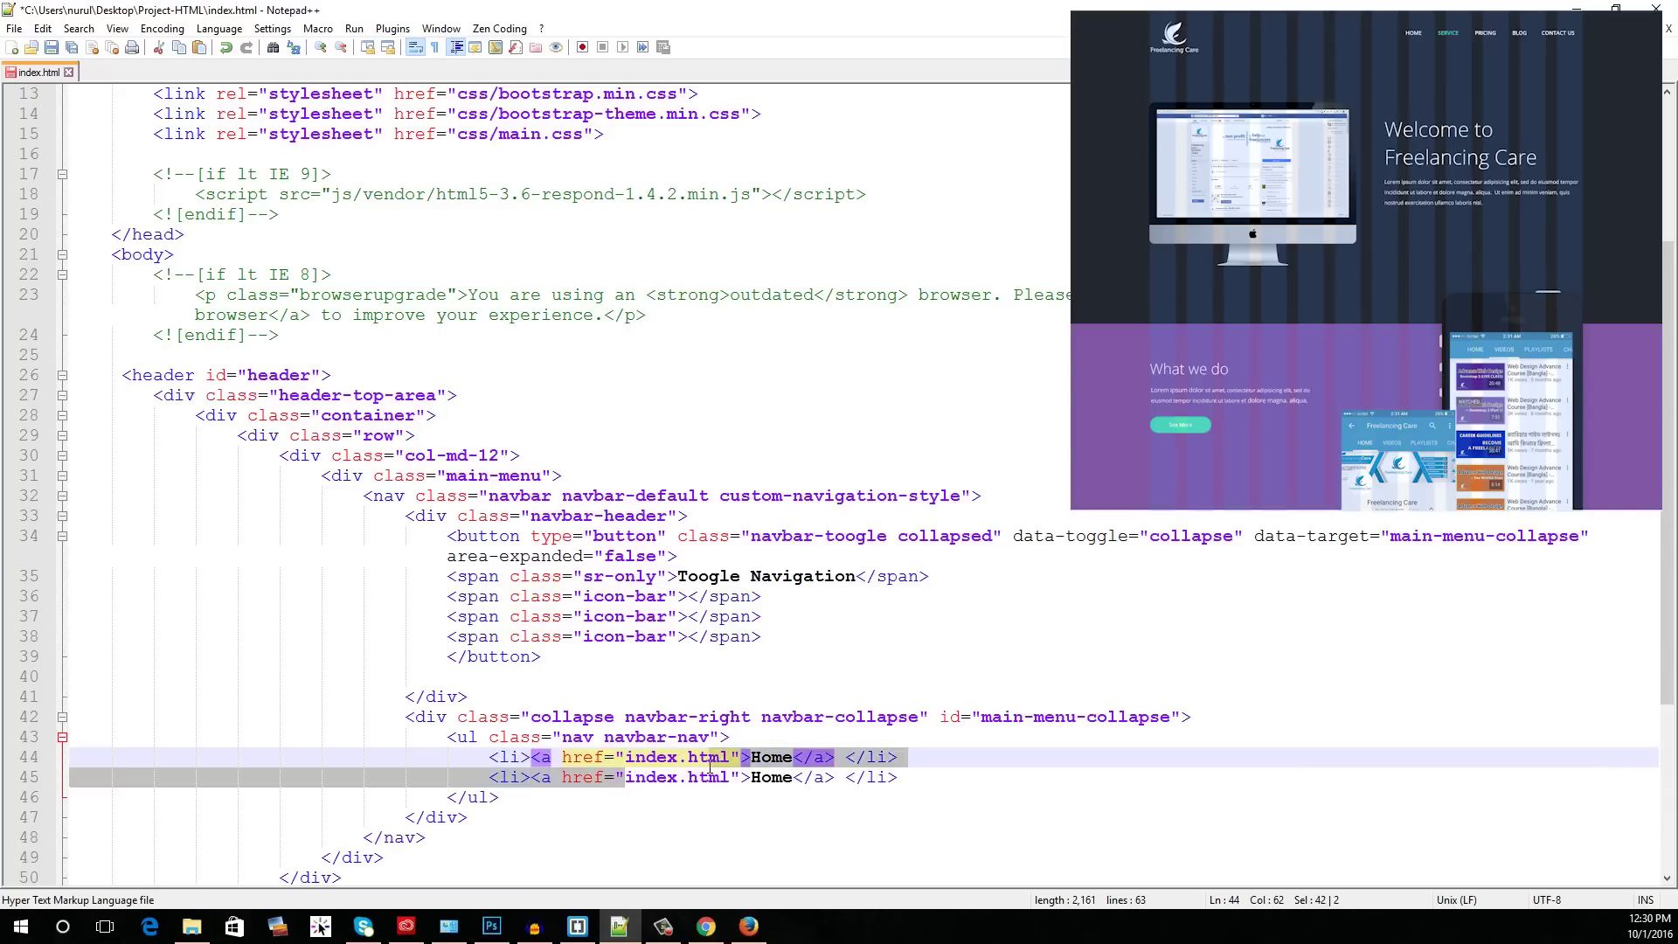
{"action": "left_click_drag", "start_coordinate": [626, 777], "coordinate": [729, 777]}
{"action": "type", "text": "#"}
{"action": "double_click", "coordinate": [677, 777]}
{"action": "type", "text": "Service"}
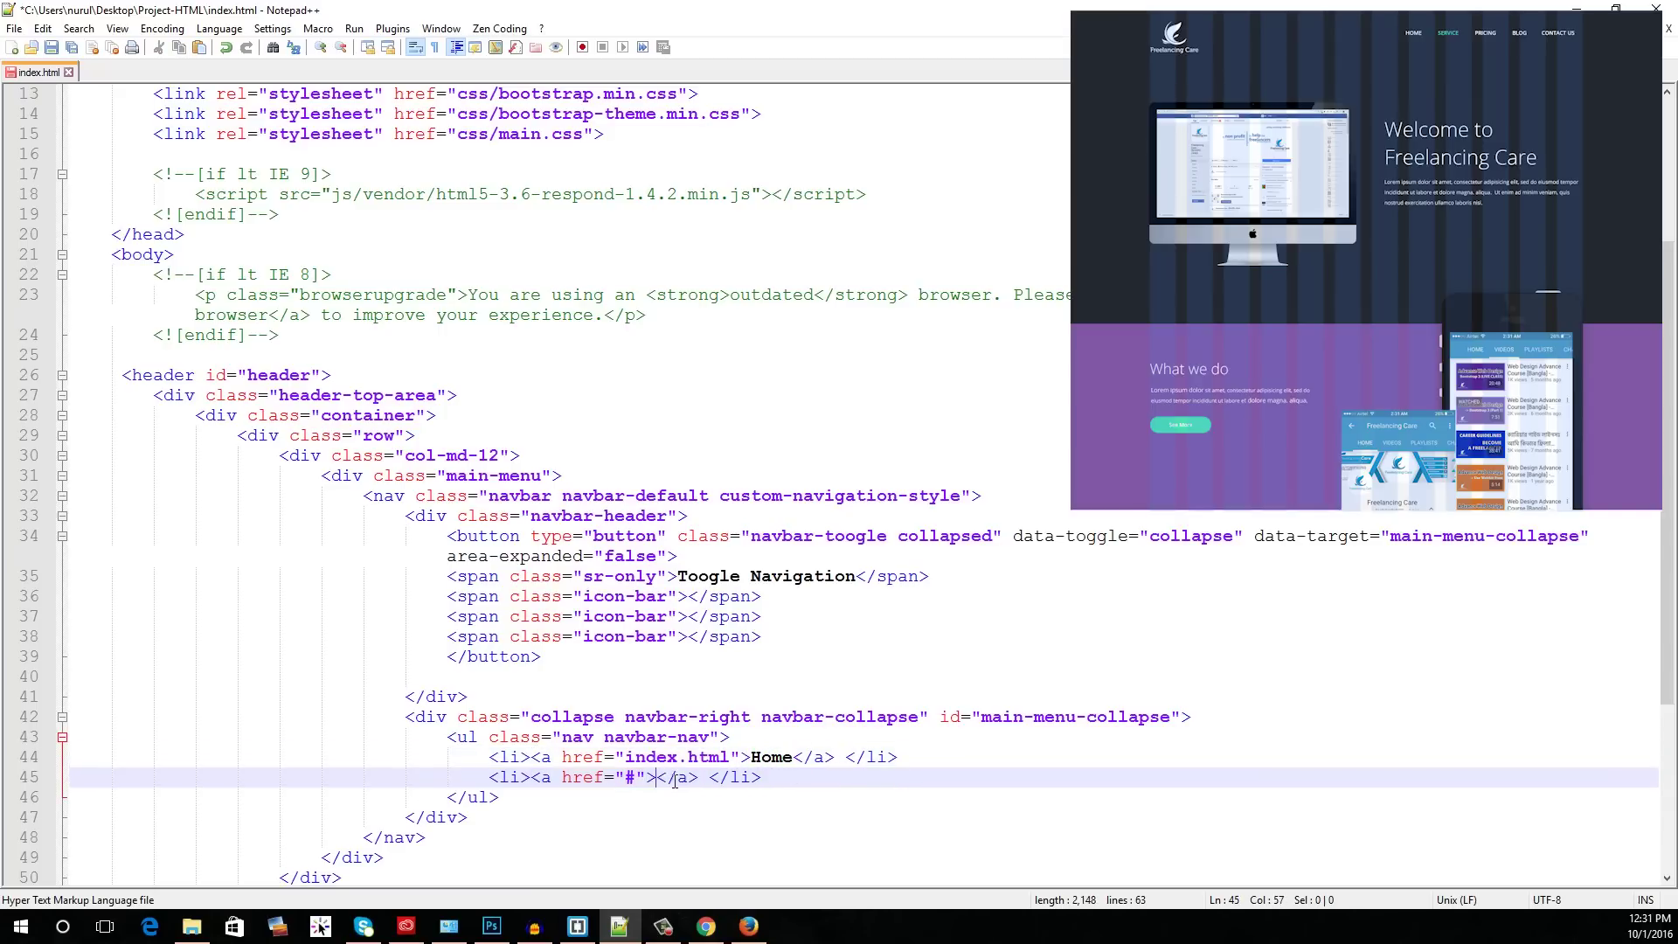
{"action": "type", "text": "s"}
Step: Duplicate the Services item three times, relabel the copies Blog, Pricing and Contact in that order, and save the file
{"action": "key", "text": "ctrl+d"}
{"action": "key", "text": "ctrl+d"}
{"action": "key", "text": "ctrl+d"}
{"action": "double_click", "coordinate": [687, 798]}
{"action": "type", "text": "Blog"}
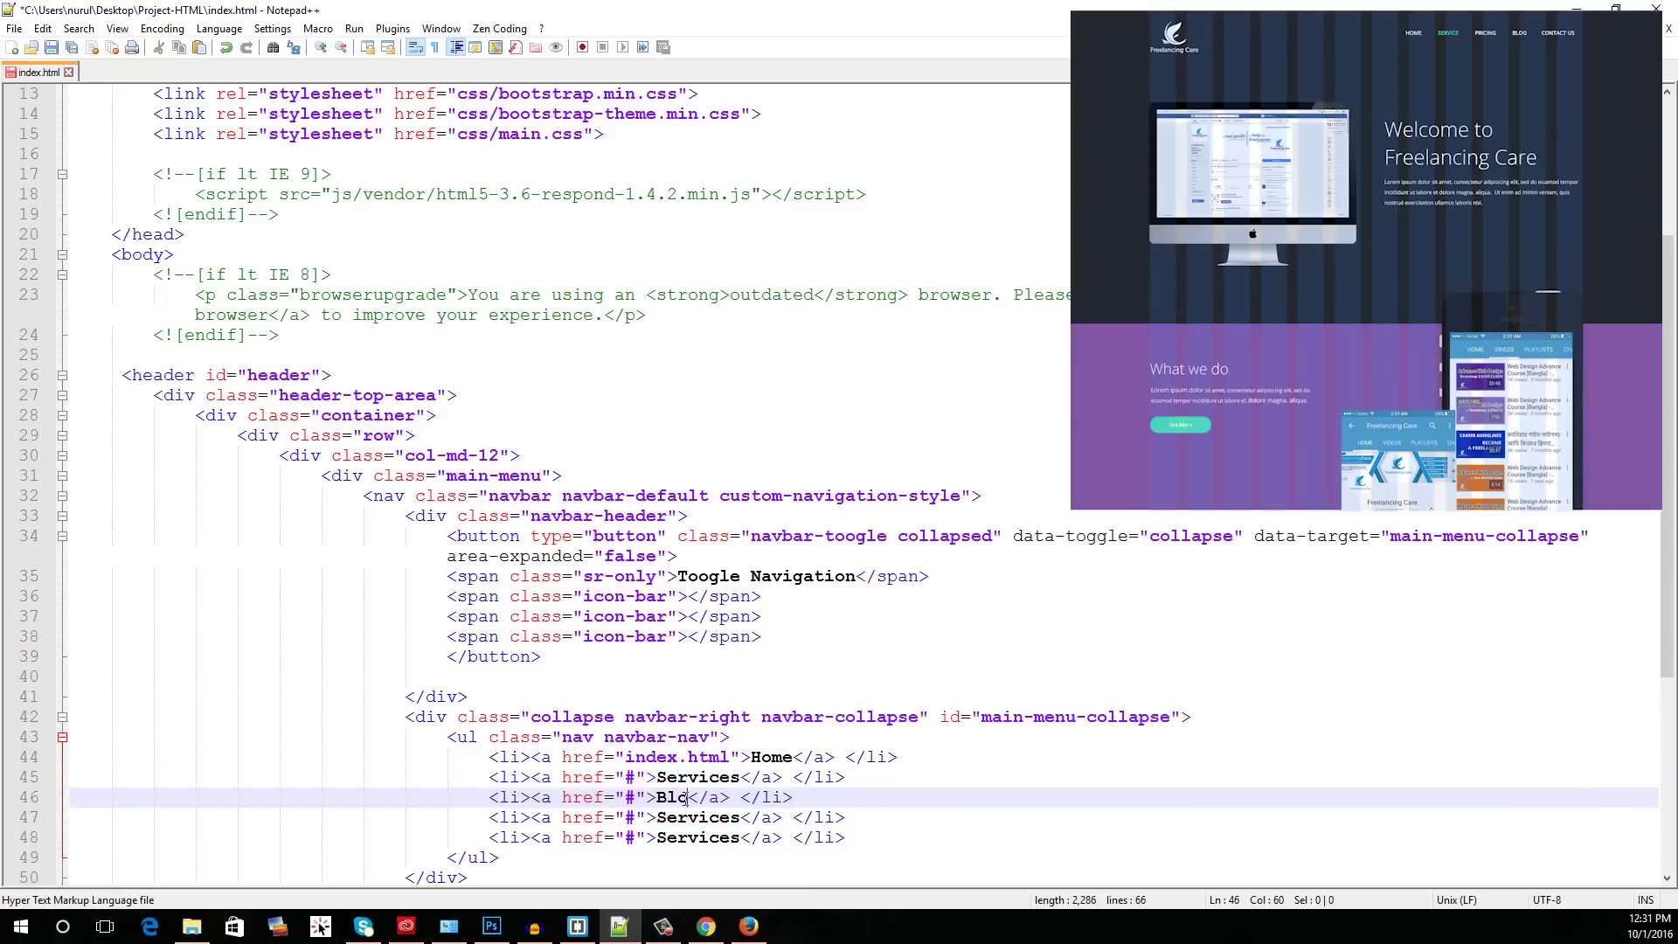
{"action": "double_click", "coordinate": [687, 817]}
{"action": "type", "text": "Pricing"}
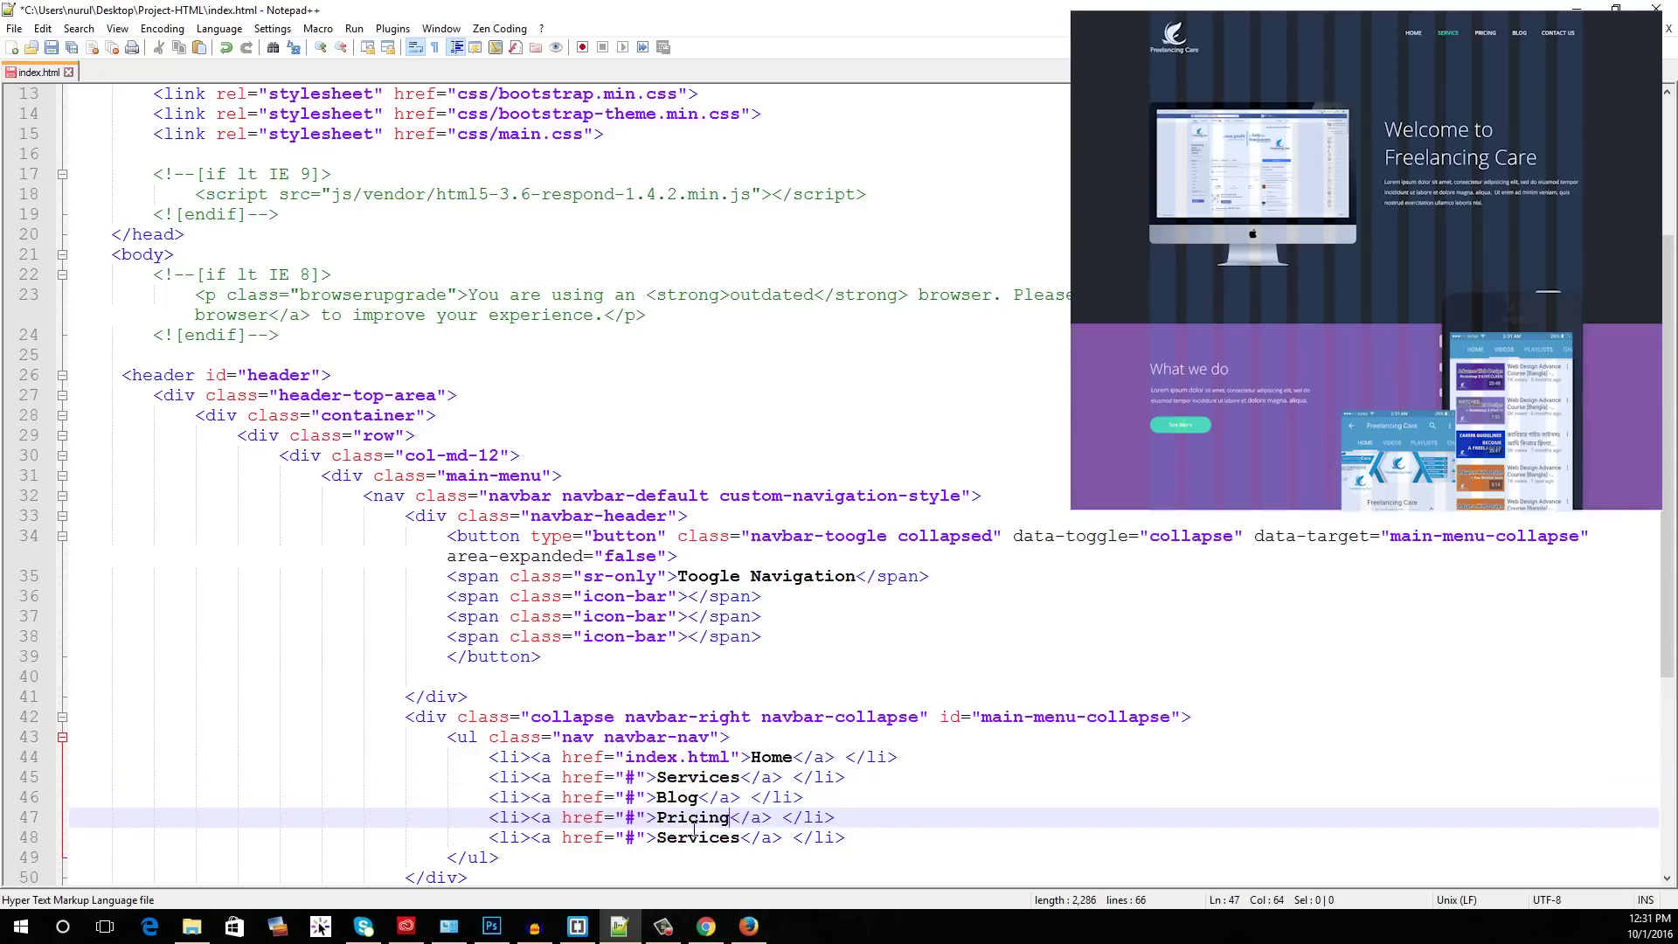
{"action": "double_click", "coordinate": [695, 837]}
{"action": "type", "text": "Contact"}
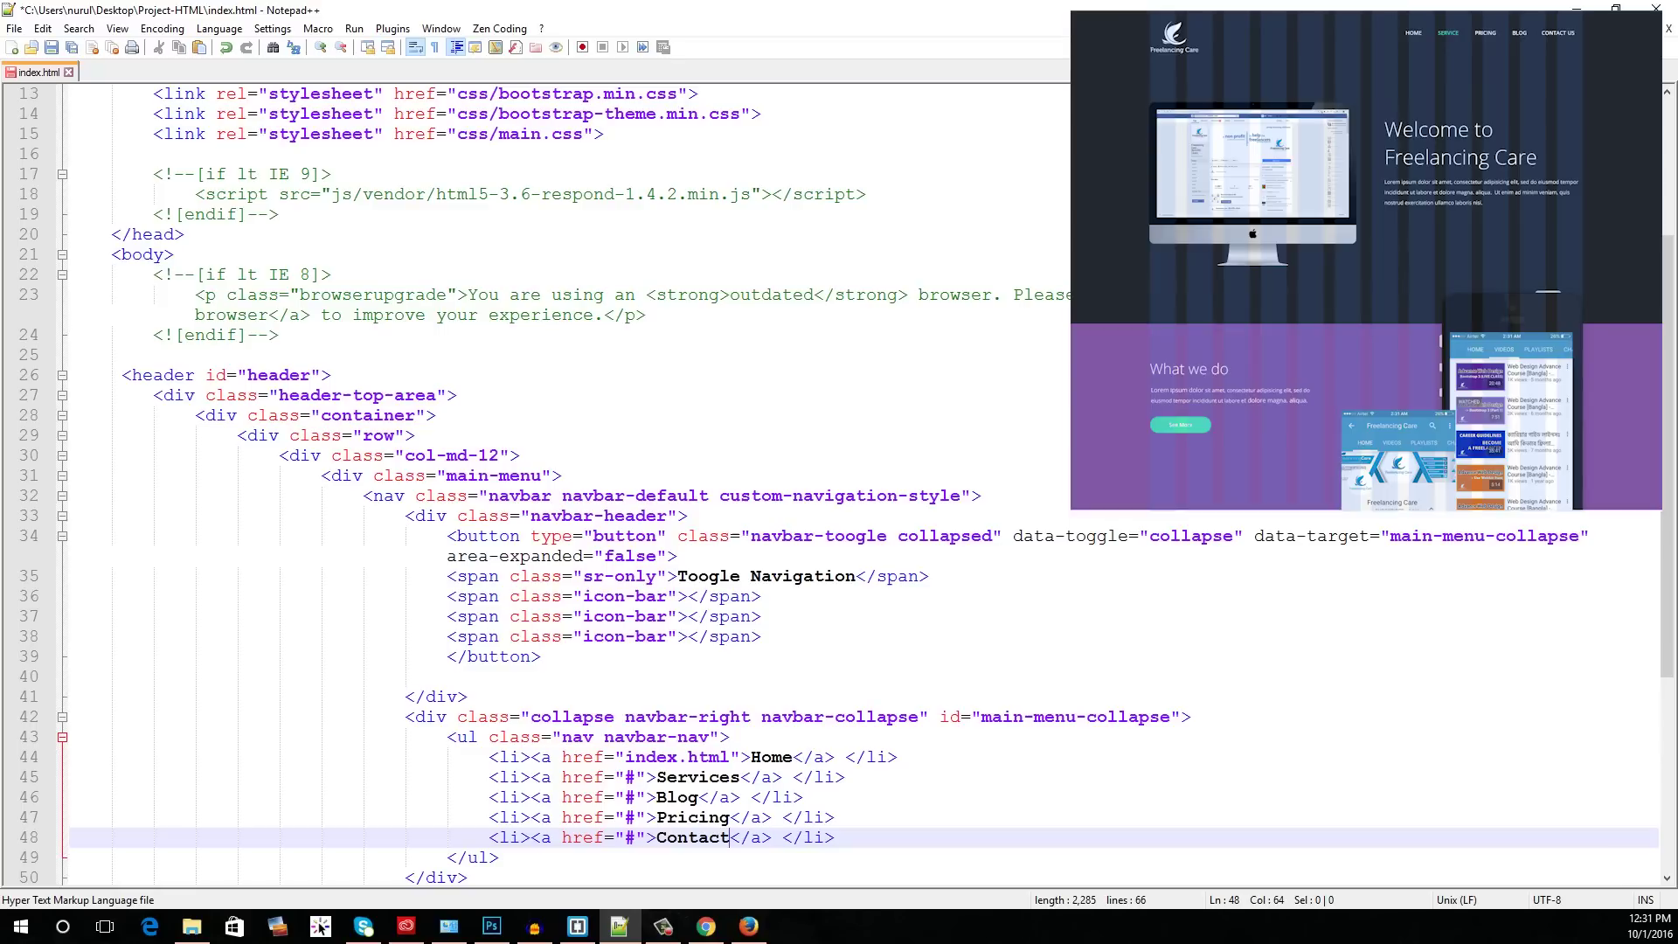
{"action": "key", "text": "ctrl+s"}
Step: Below the toggle button in the navbar-header div, expand a.navbar-brand.logo into a link and set its href to #
{"action": "key", "text": "Up"}
{"action": "key", "text": "Up"}
{"action": "key", "text": "Up"}
{"action": "key", "text": "Up"}
{"action": "key", "text": "Up"}
{"action": "key", "text": "Up"}
{"action": "key", "text": "Up"}
{"action": "key", "text": "Up"}
{"action": "key", "text": "Up"}
{"action": "key", "text": "Up"}
{"action": "key", "text": "Up"}
{"action": "key", "text": "Up"}
{"action": "key", "text": "Up"}
{"action": "key", "text": "Up"}
{"action": "key", "text": "Up"}
{"action": "key", "text": "Up"}
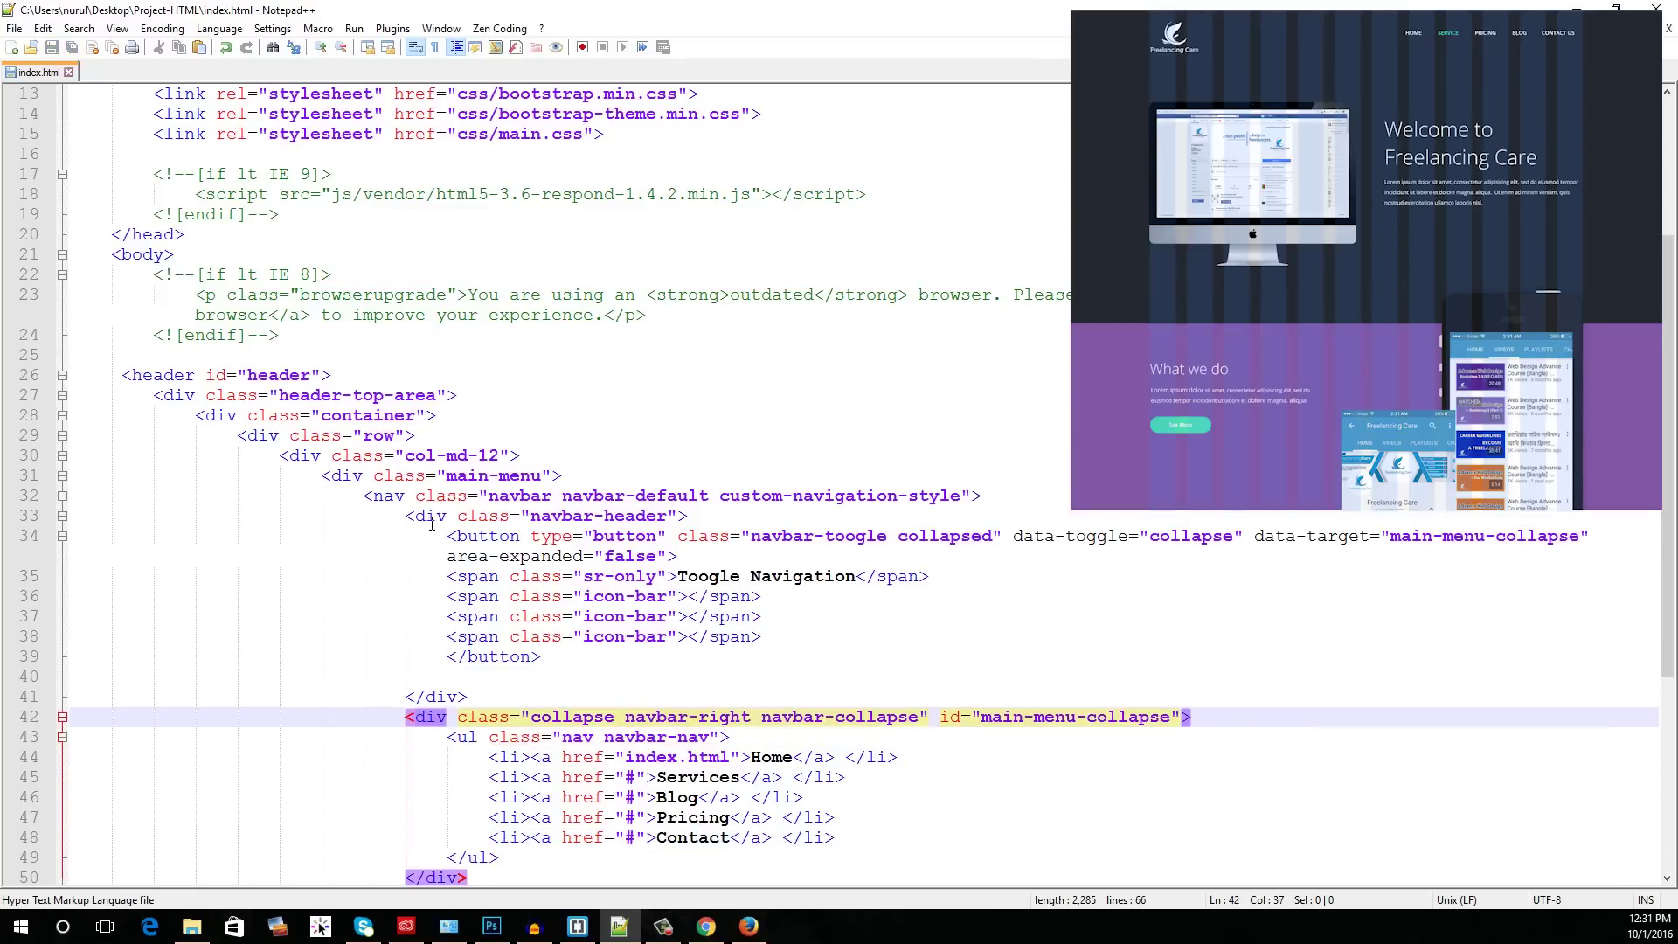
{"action": "left_click", "coordinate": [451, 676]}
{"action": "type", "text": "a"}
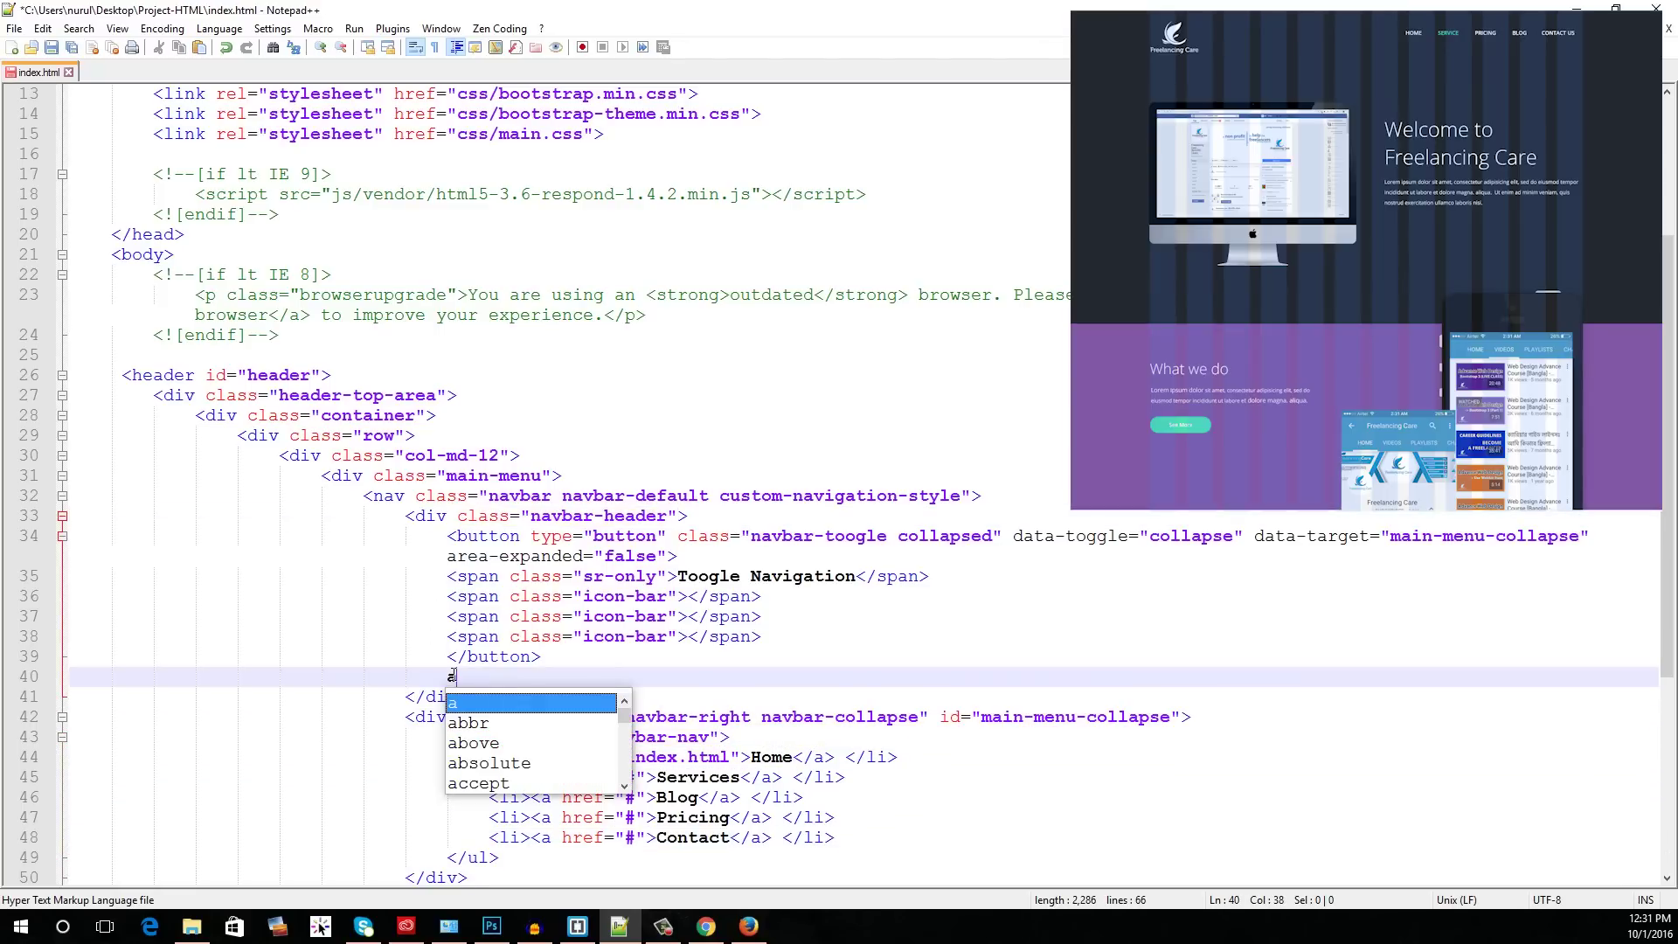
{"action": "type", "text": ".navbar-br"}
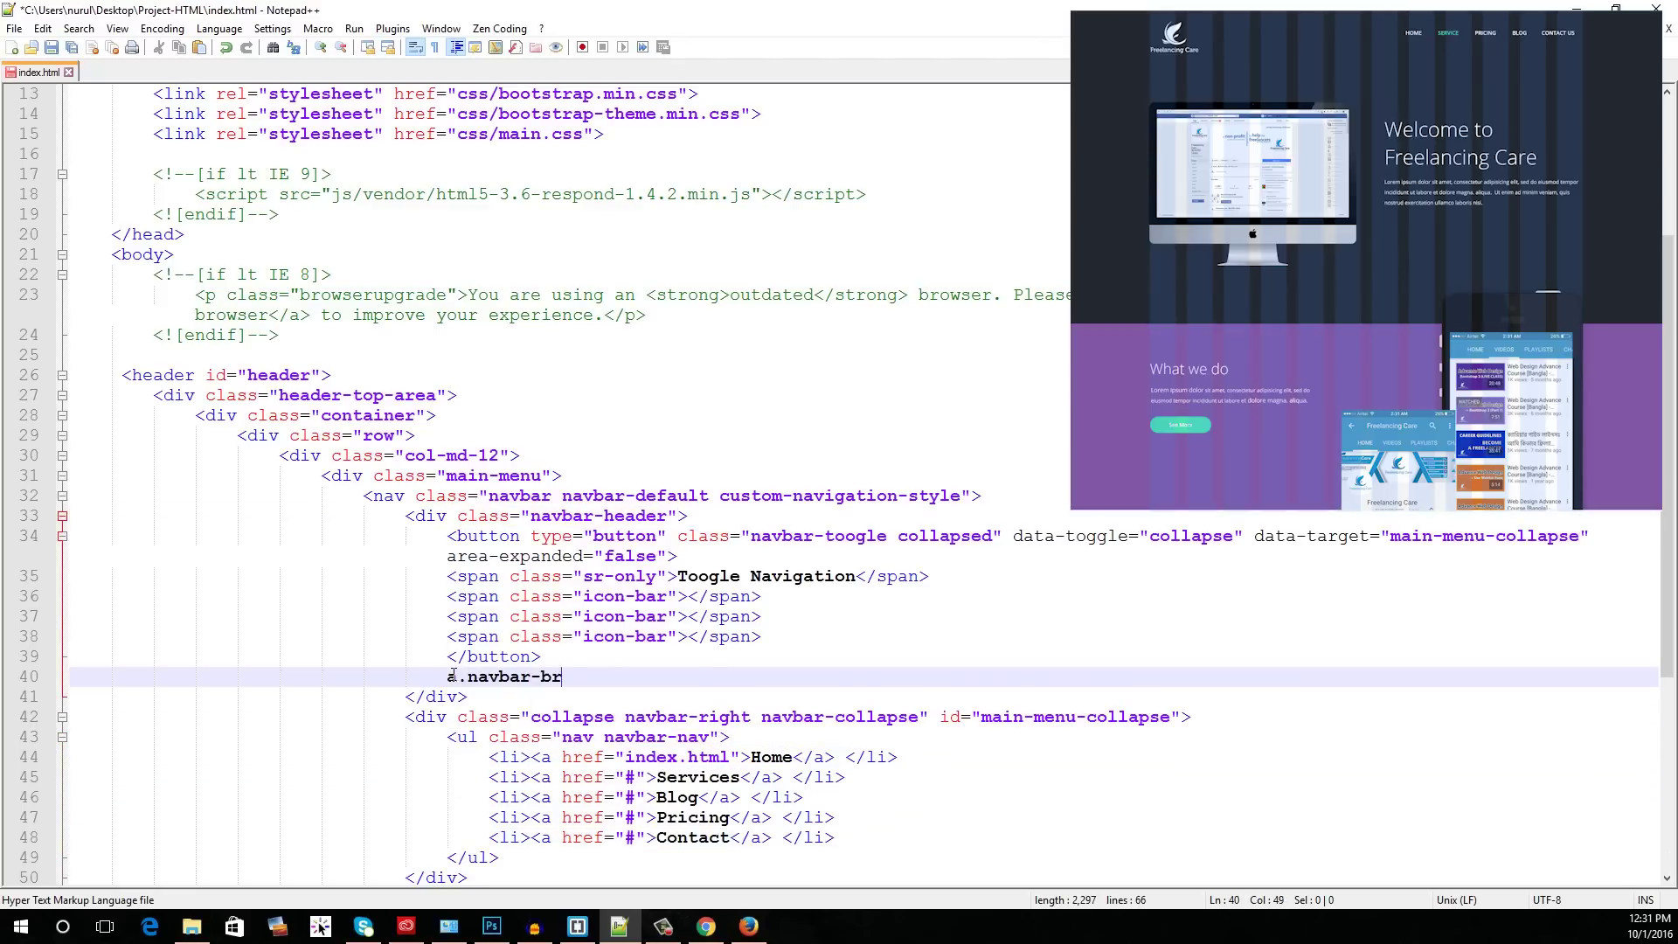
{"action": "type", "text": "and.logo"}
{"action": "key", "text": "ctrl+e"}
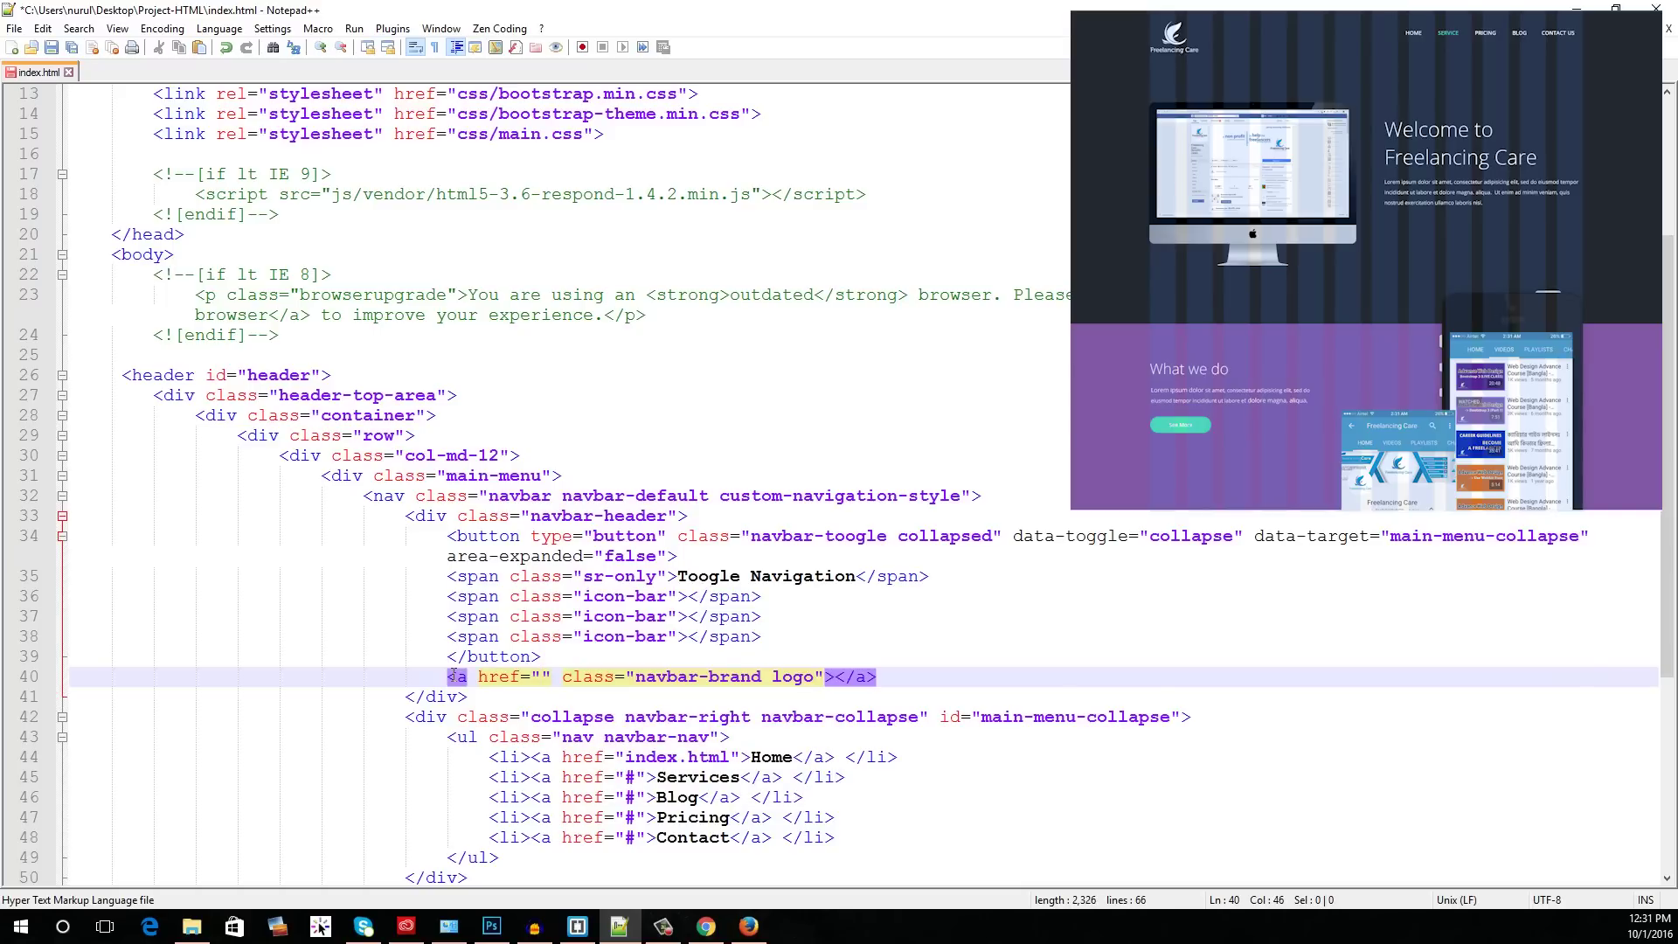
{"action": "type", "text": "#"}
Step: Insert an image inside the navbar-brand link with source img/logo.png and alt text Logo
{"action": "left_click", "coordinate": [845, 677]}
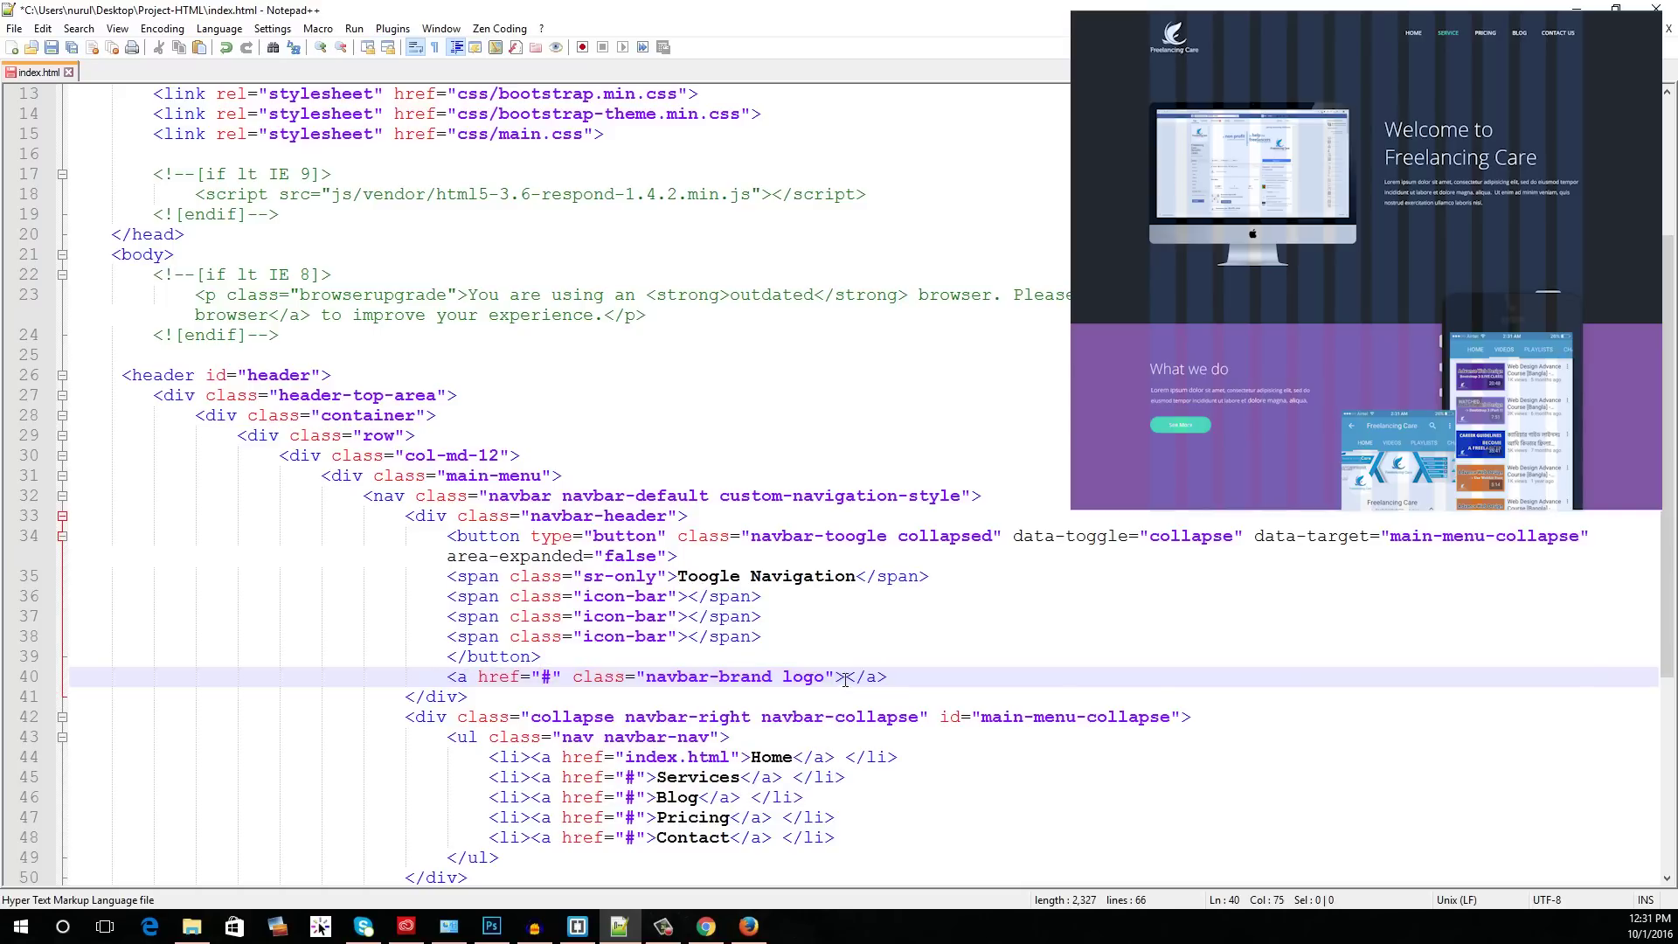
{"action": "type", "text": "img"}
{"action": "key", "text": "ctrl+e"}
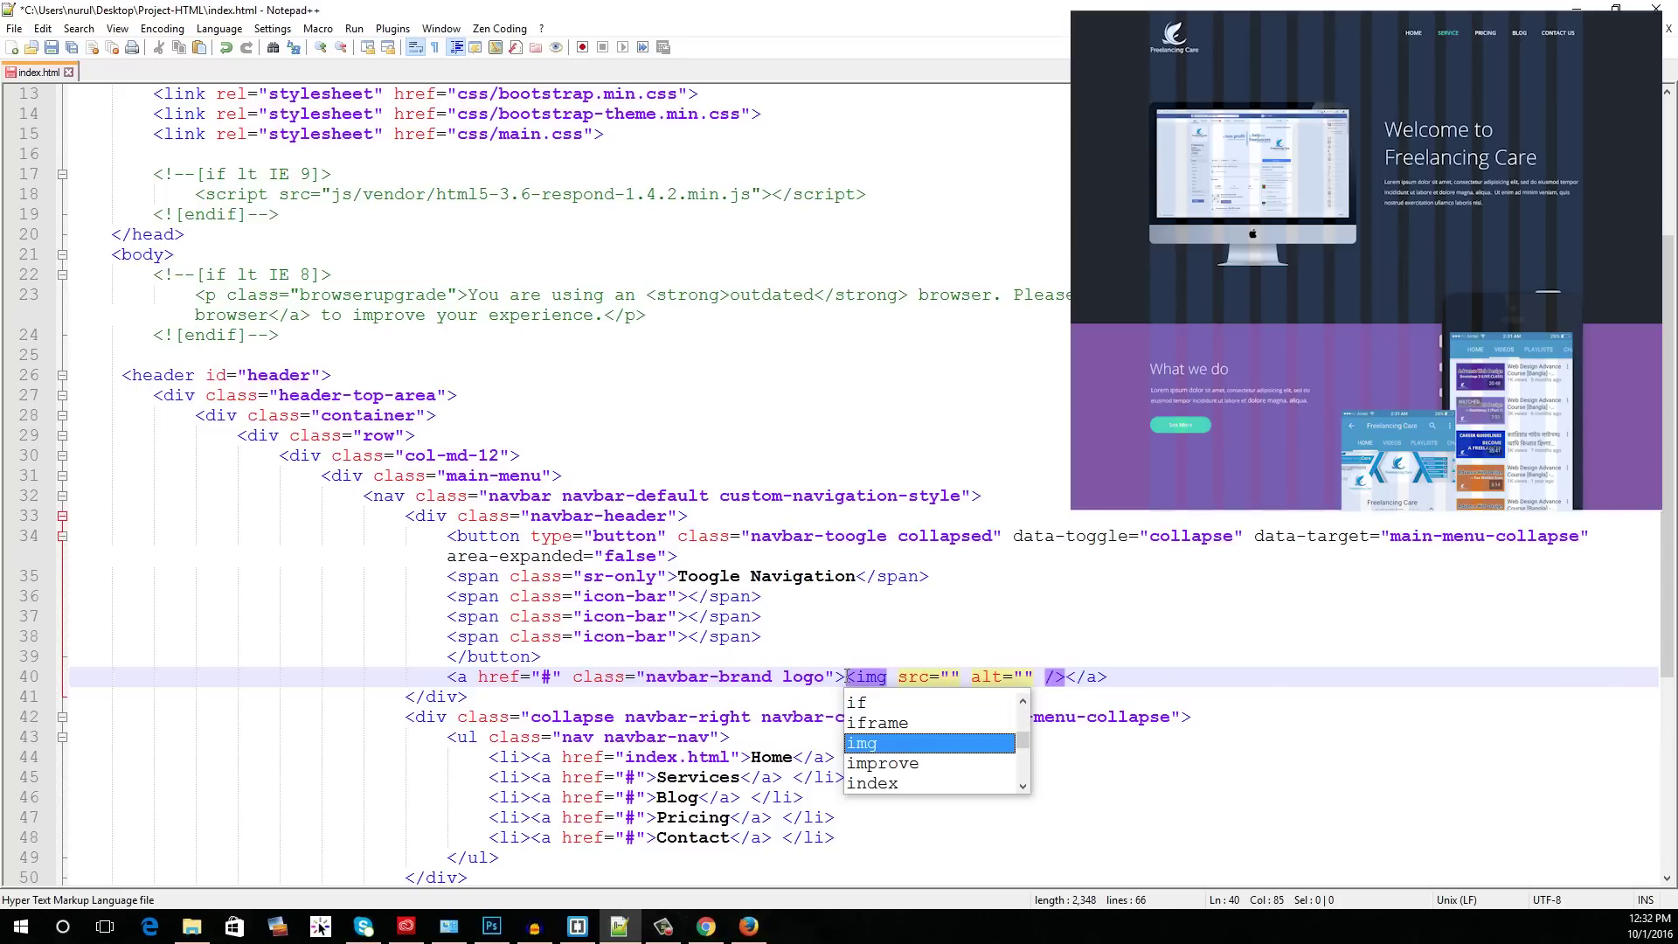
{"action": "type", "text": "img/logo."}
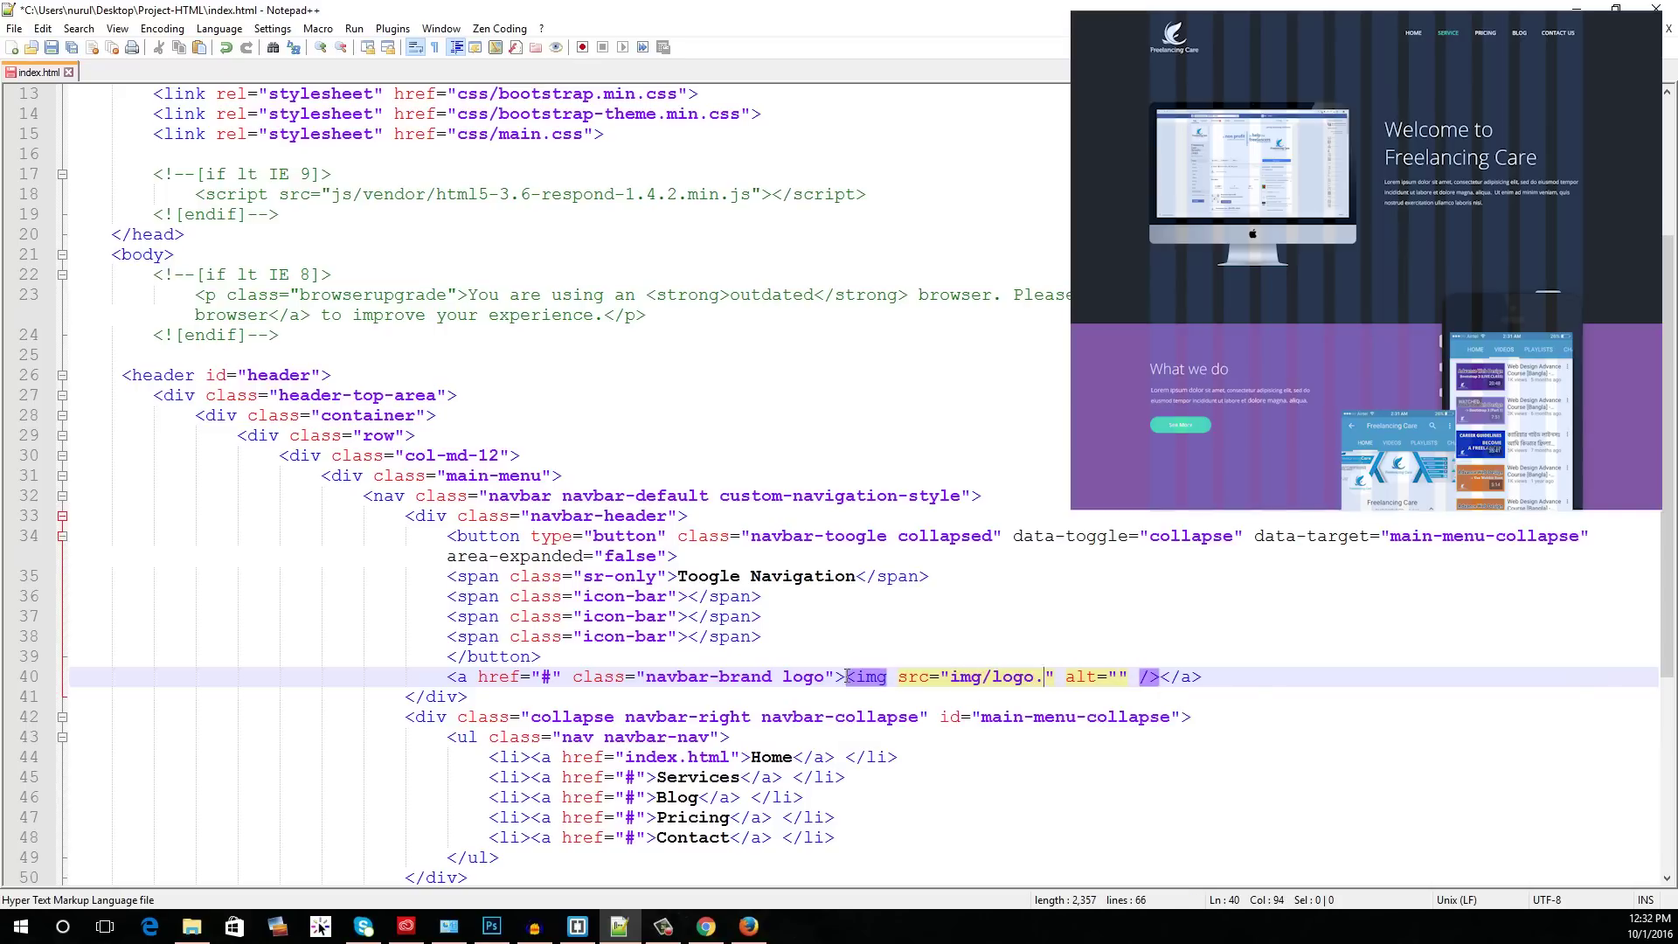
{"action": "type", "text": "png"}
{"action": "left_click", "coordinate": [1150, 676]}
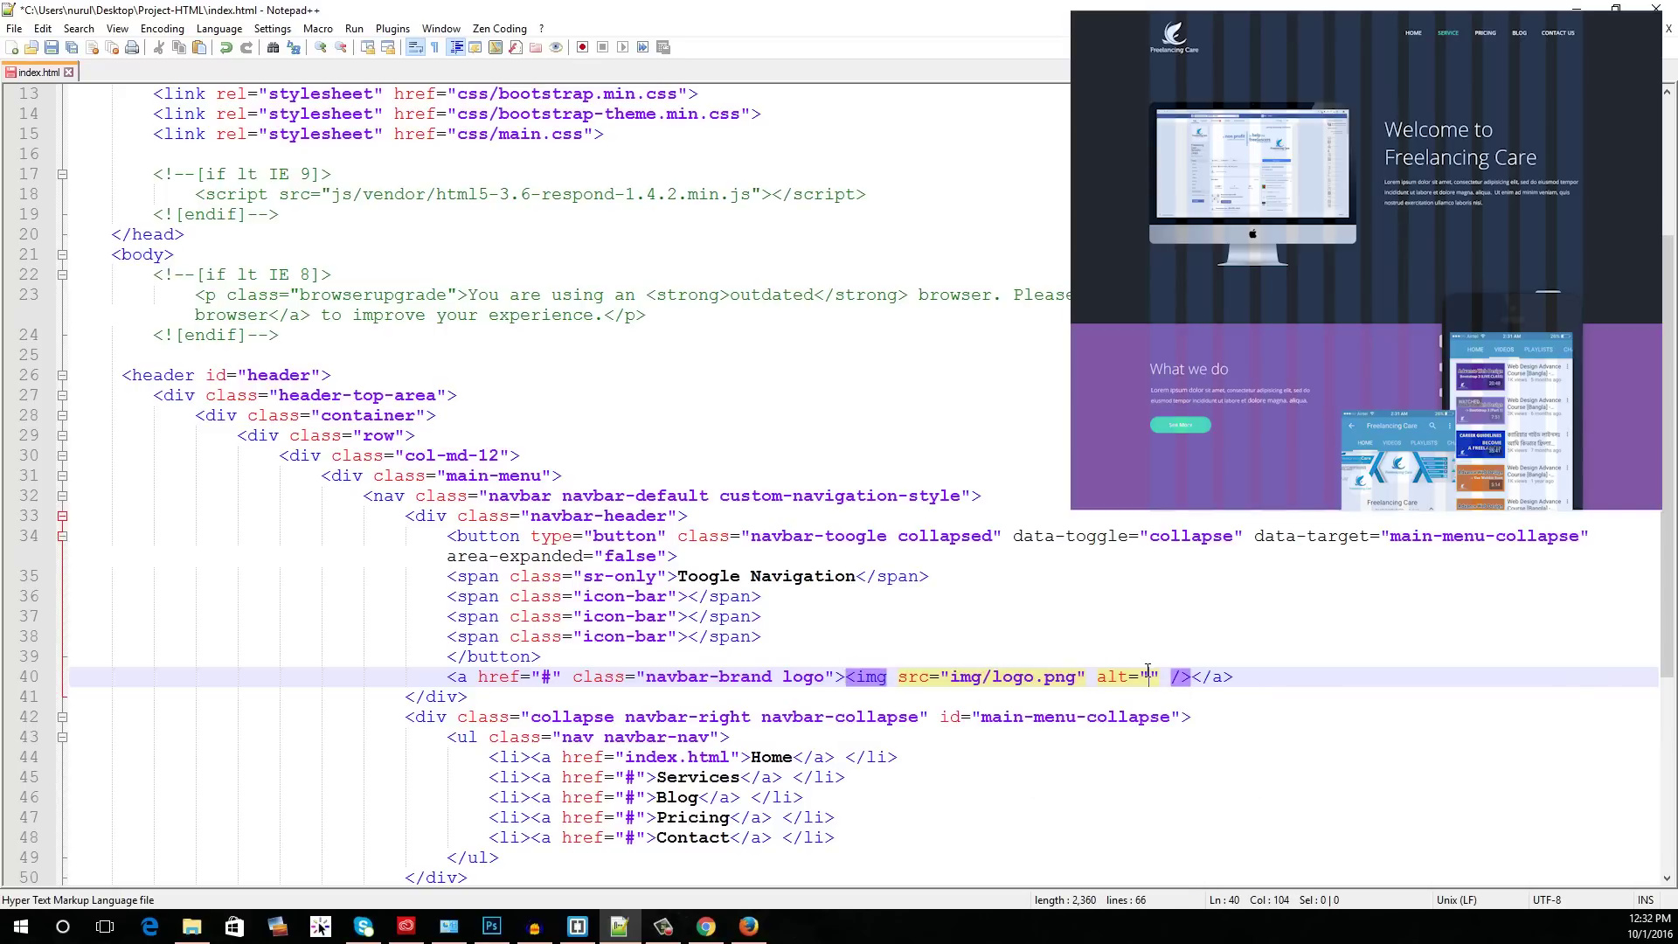
{"action": "type", "text": "Logo"}
Step: Check the header in the Photoshop design, and add the class clearfix to the header tag in index.html
{"action": "scroll", "coordinate": [1311, 746], "scroll_direction": "down", "scroll_amount": 3}
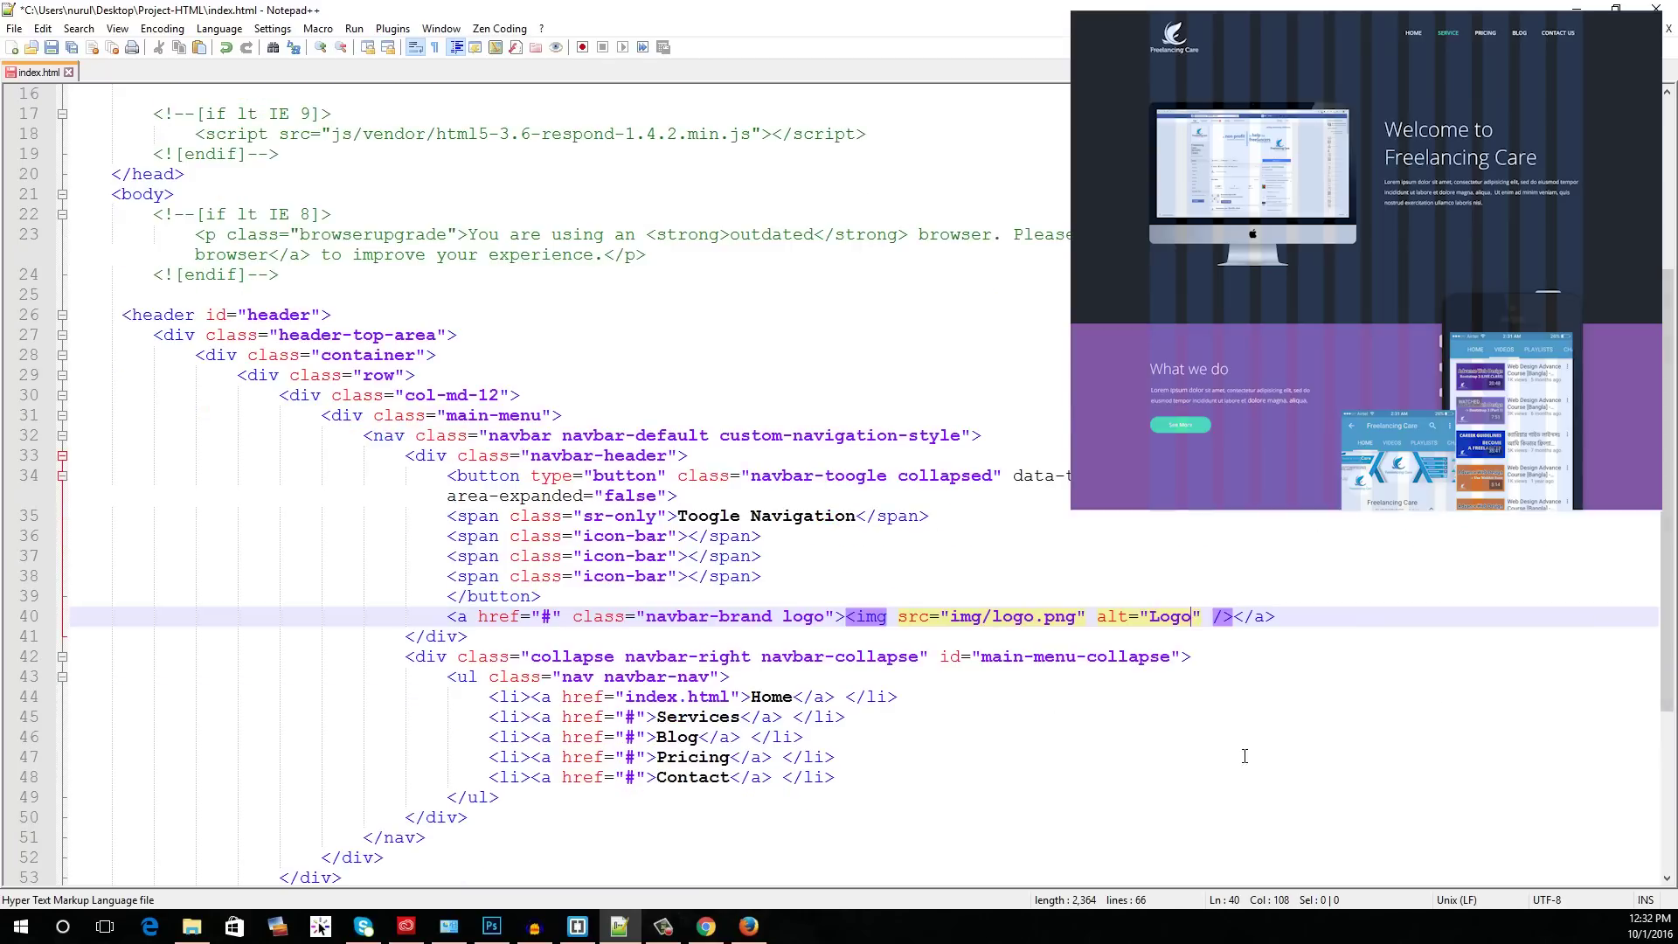
{"action": "left_click", "coordinate": [185, 194]}
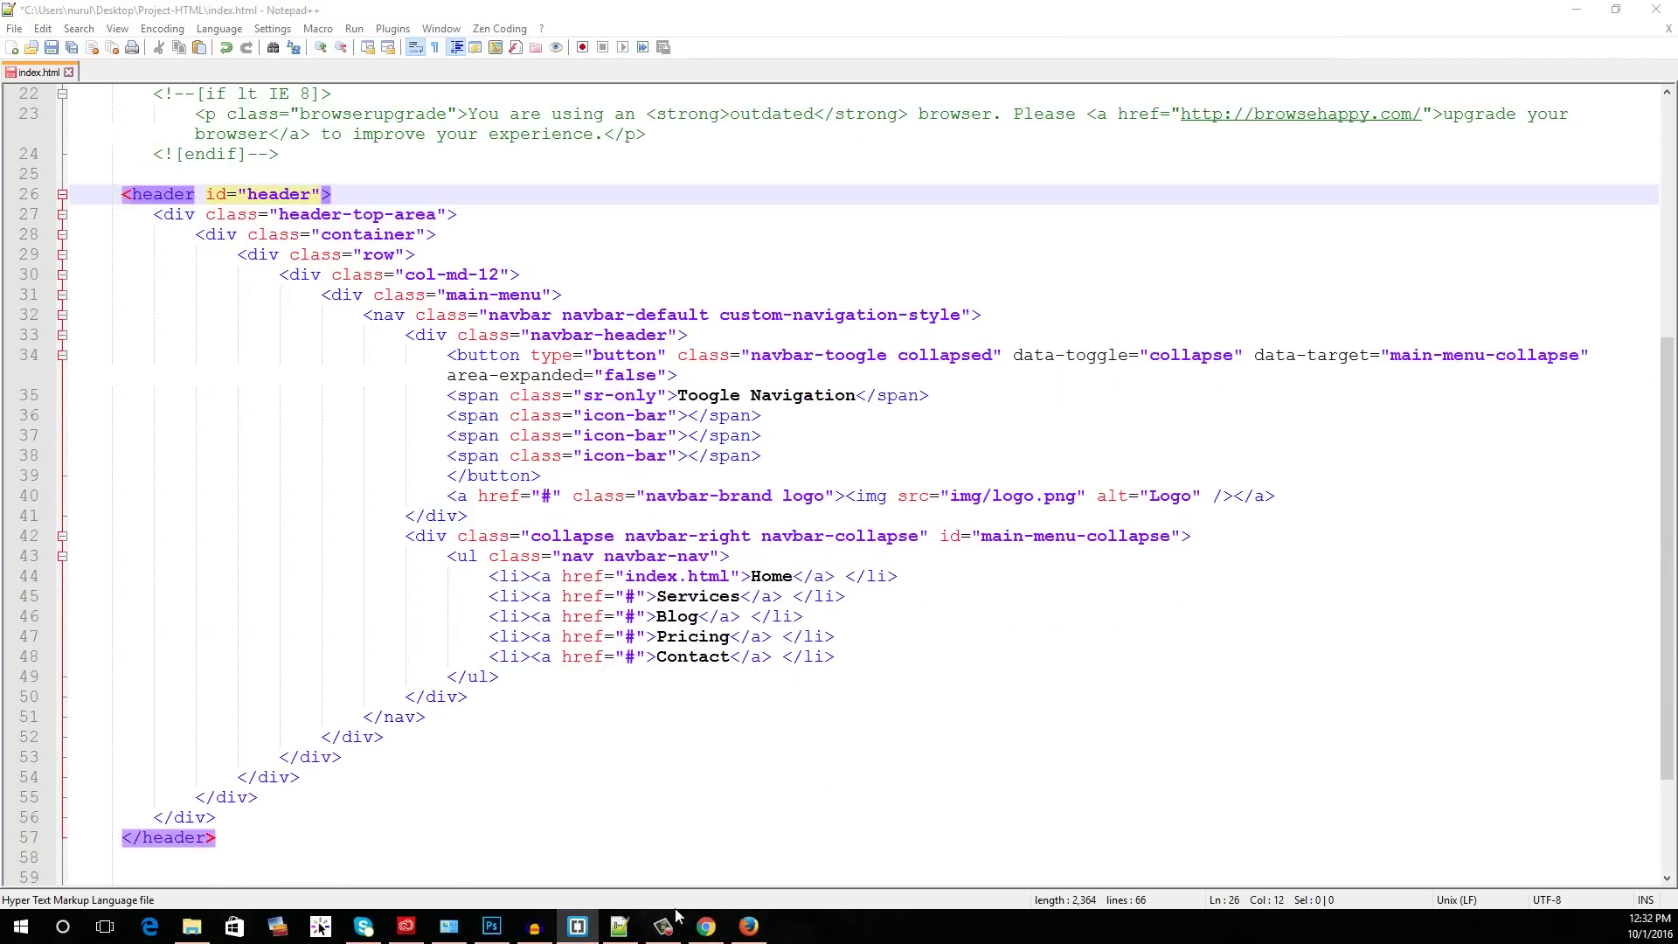
{"action": "left_click", "coordinate": [494, 925]}
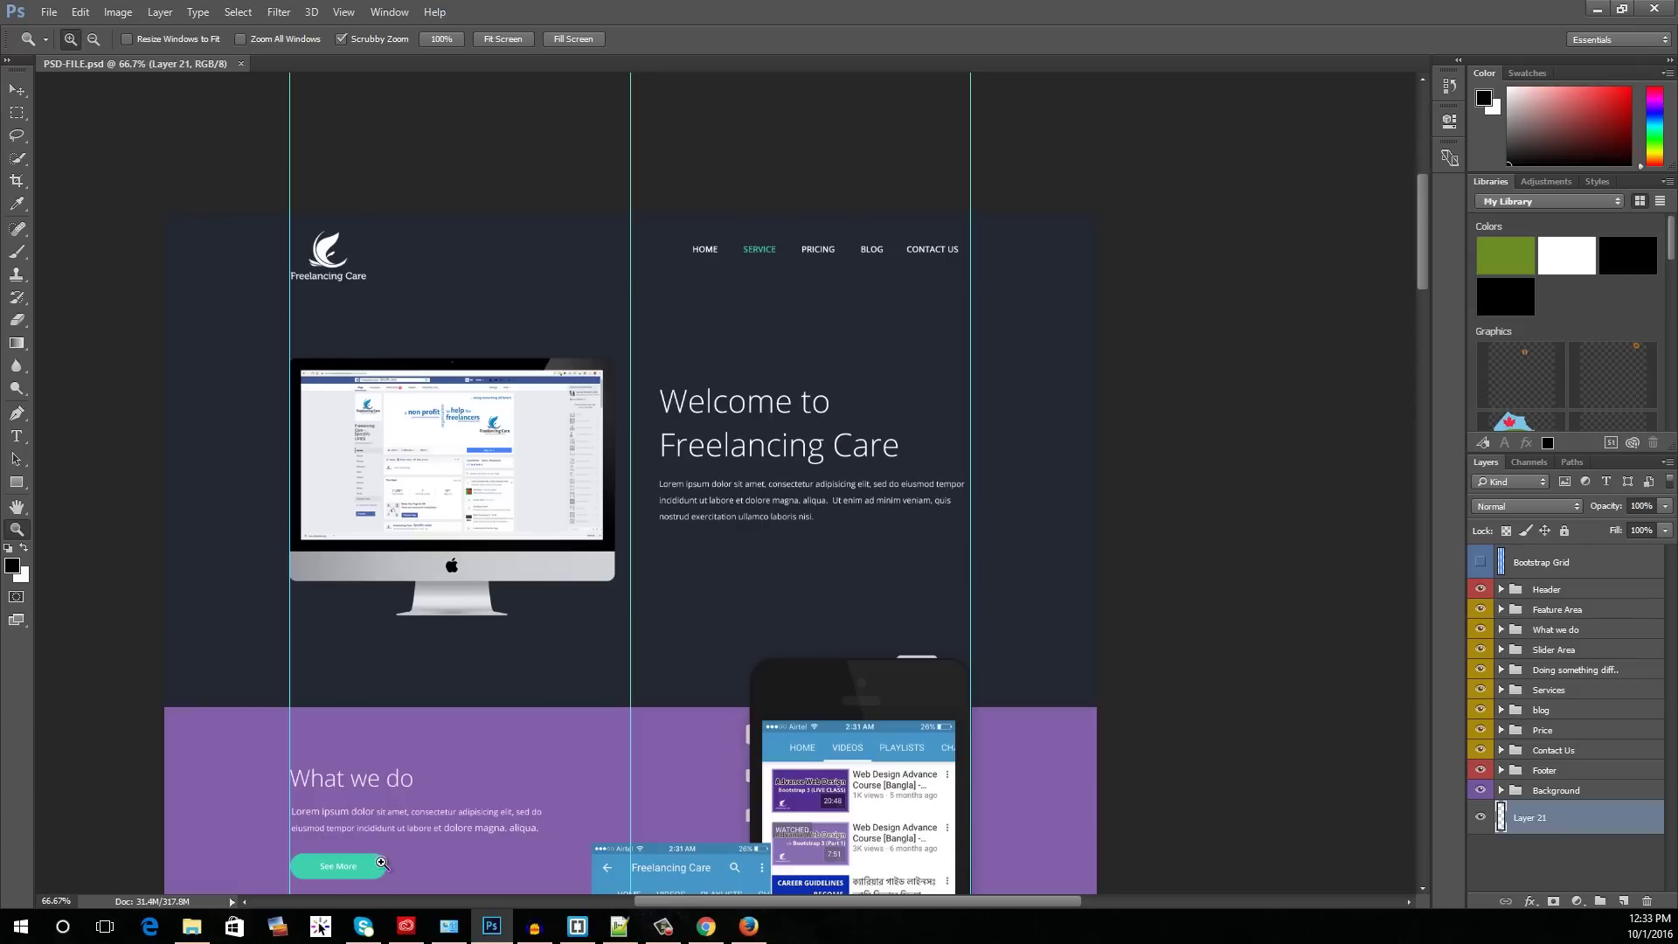
{"action": "left_click", "coordinate": [619, 925]}
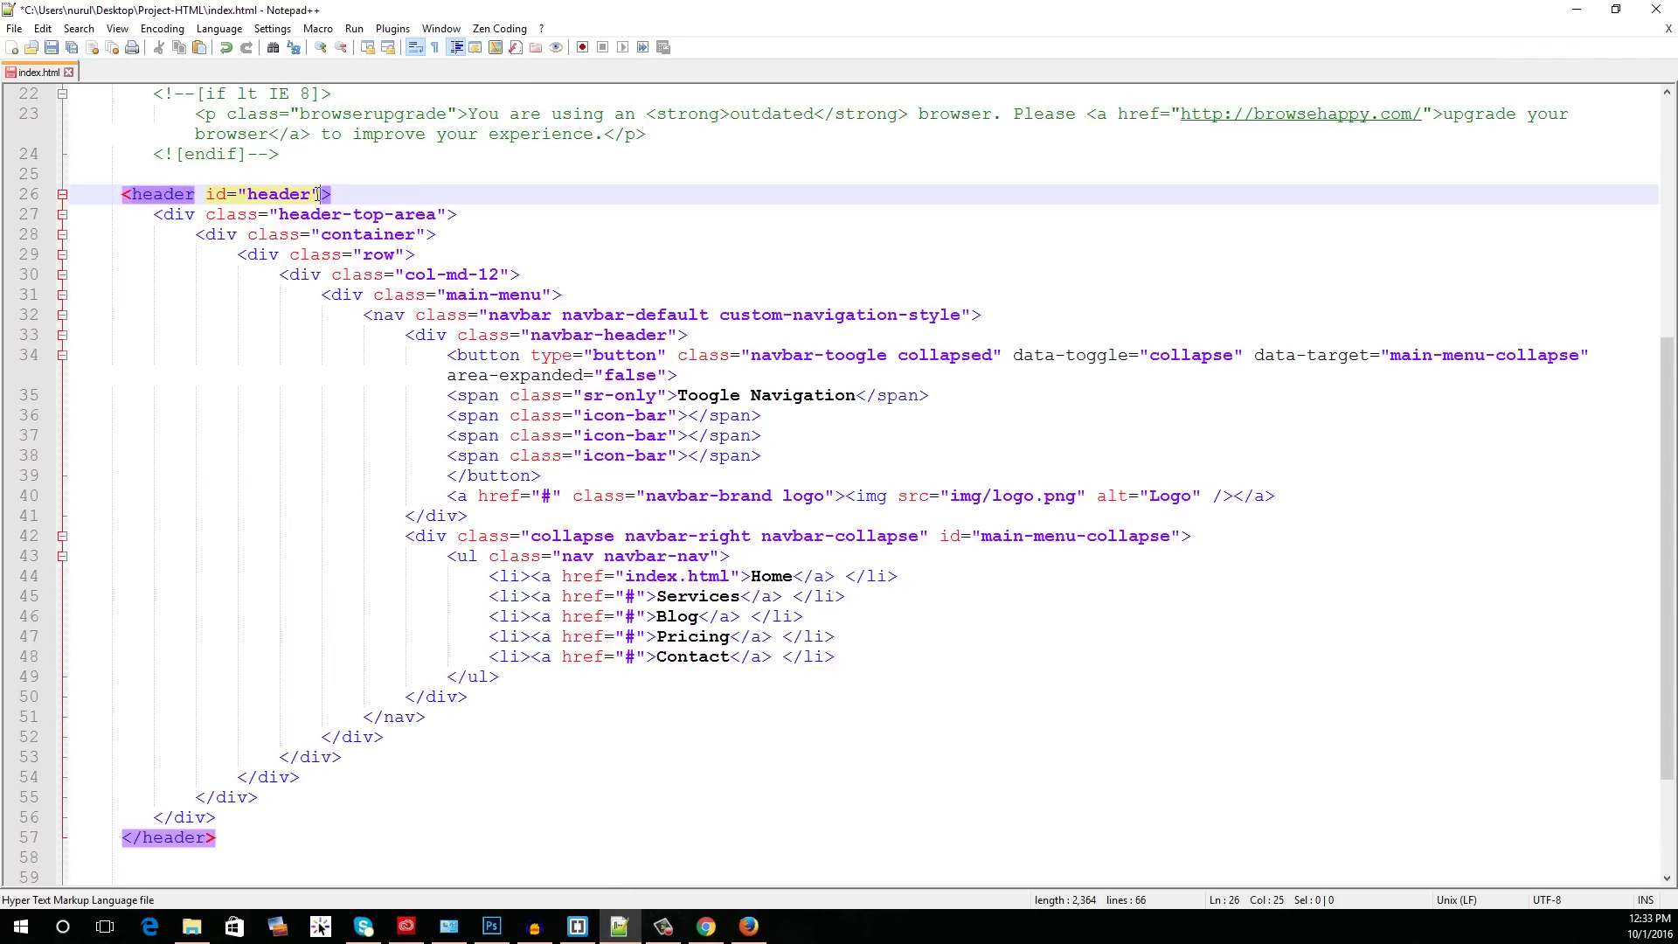
{"action": "type", "text": "class"}
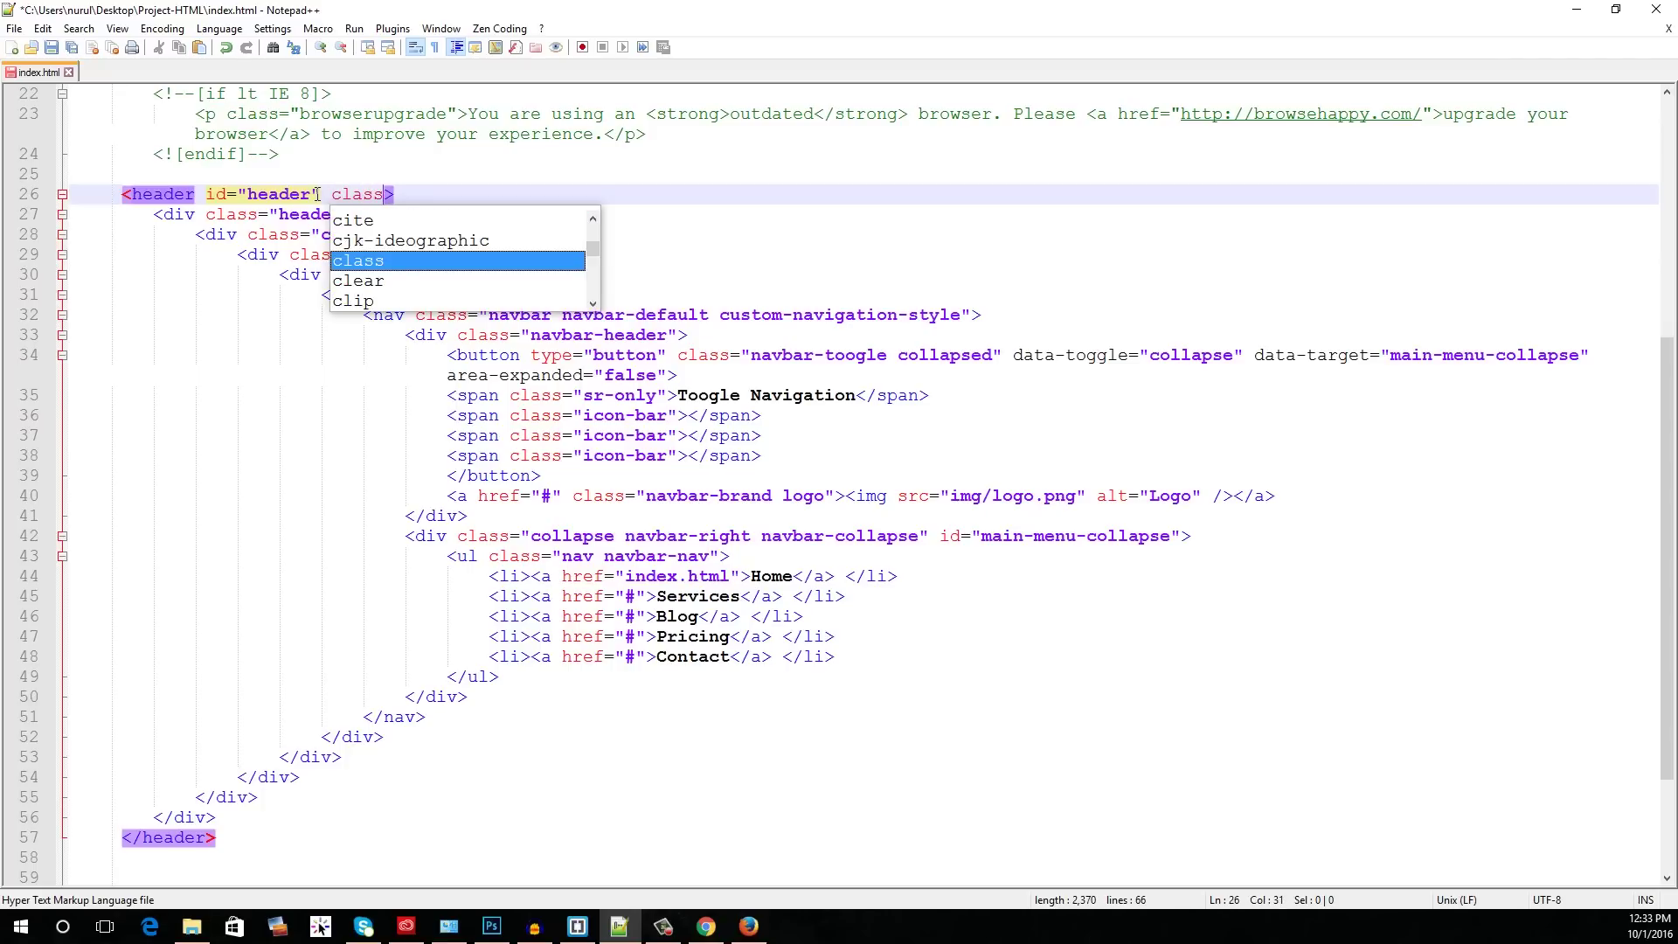
{"action": "type", "text": "=\"cl"}
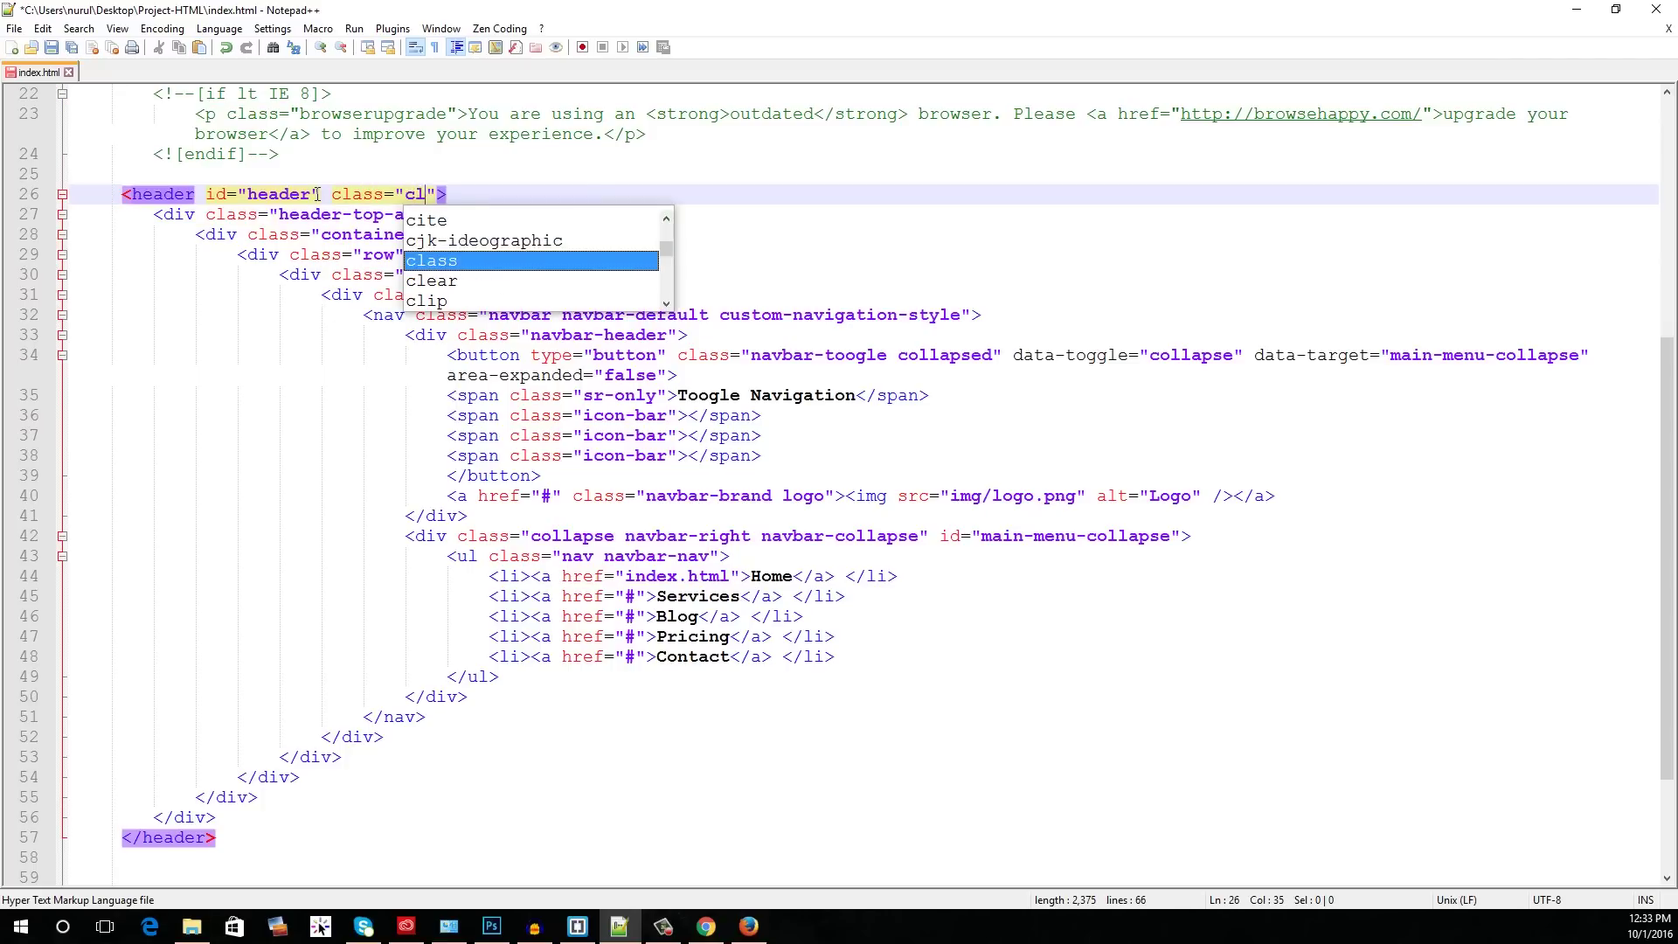
{"action": "type", "text": "earfix"}
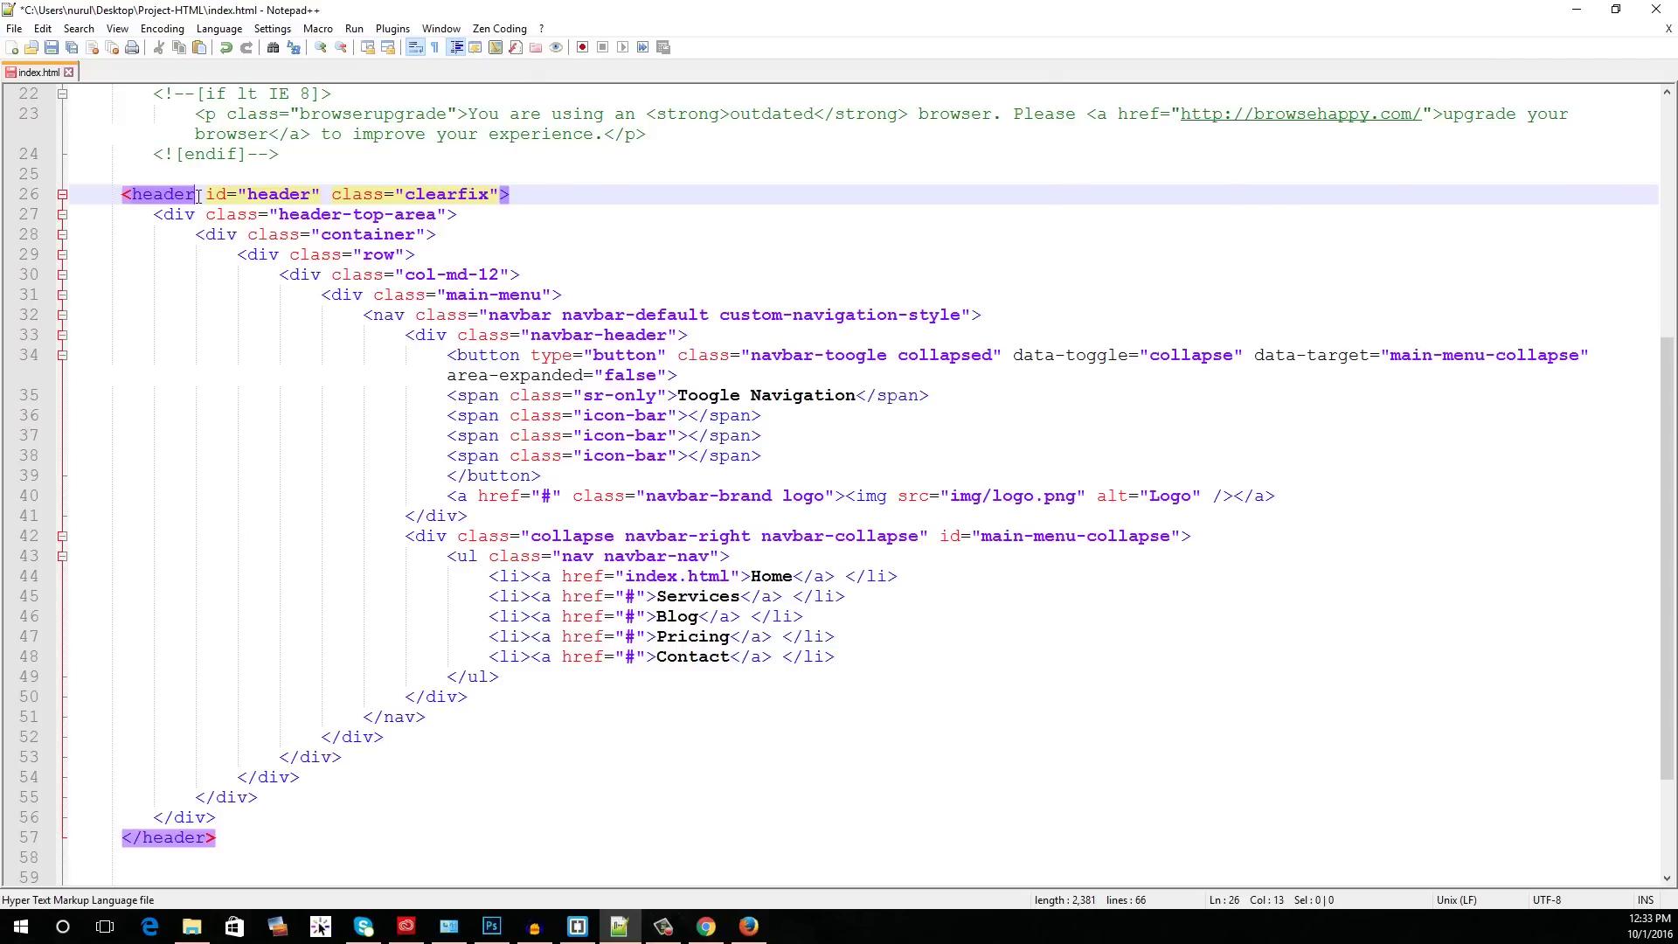
Step: On a new line after the closing header tag, write the abbreviation section#slider.slider-area
{"action": "left_click", "coordinate": [228, 836]}
{"action": "scroll", "coordinate": [262, 787], "scroll_direction": "down", "scroll_amount": 3}
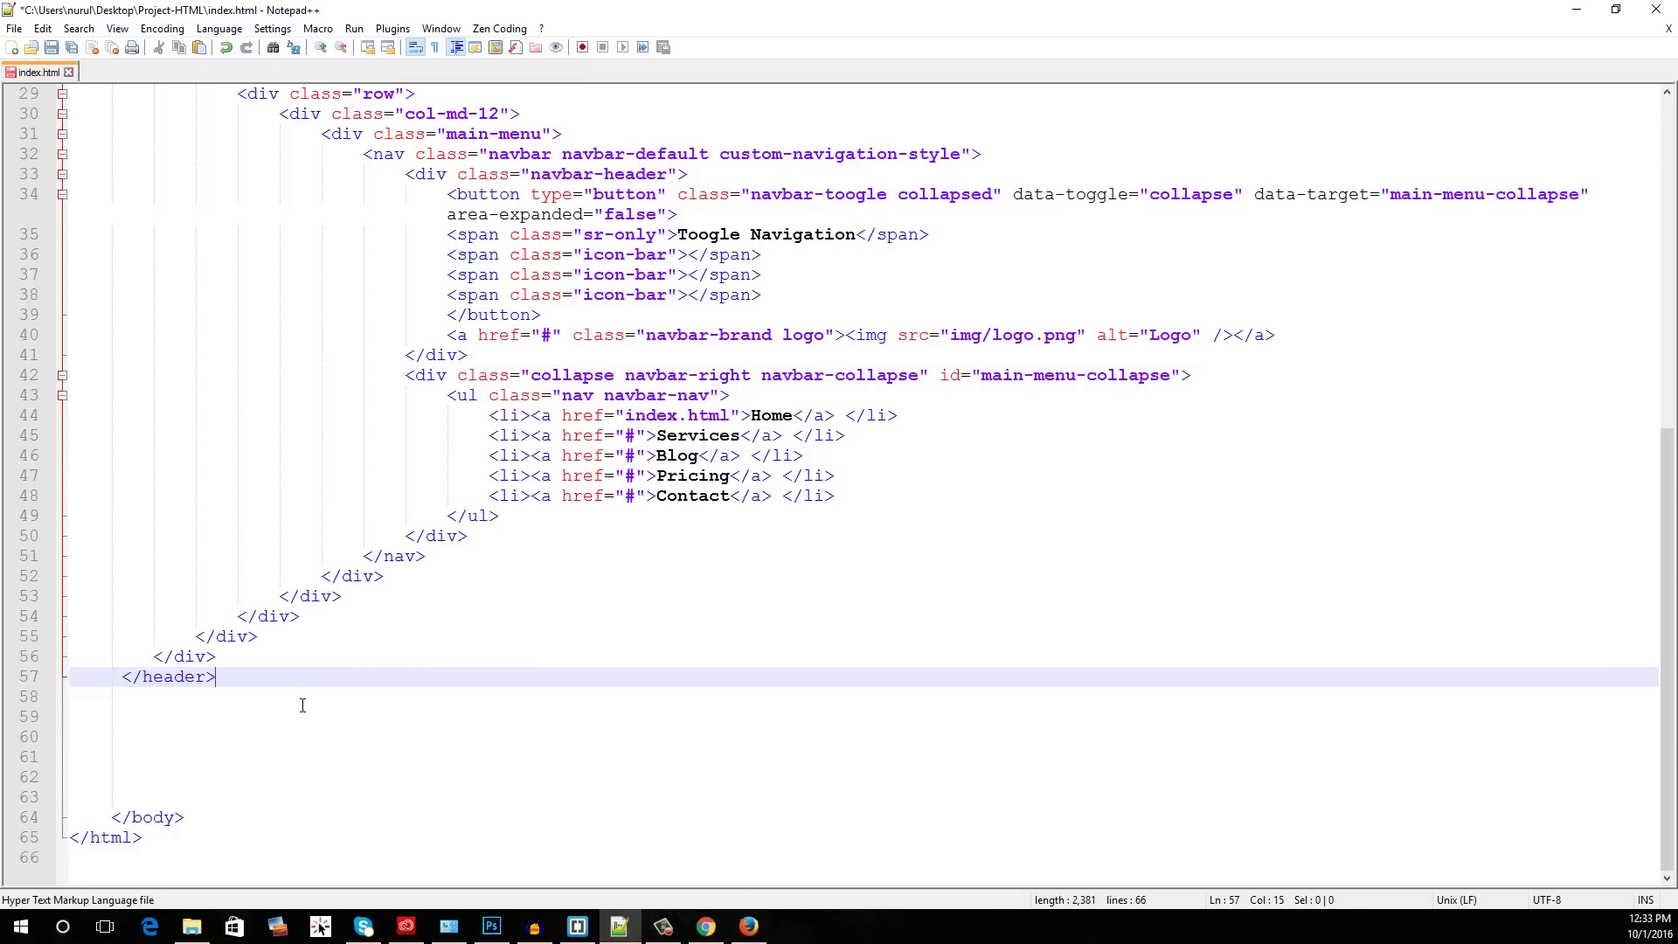
{"action": "key", "text": "Return"}
{"action": "type", "text": "sectio"}
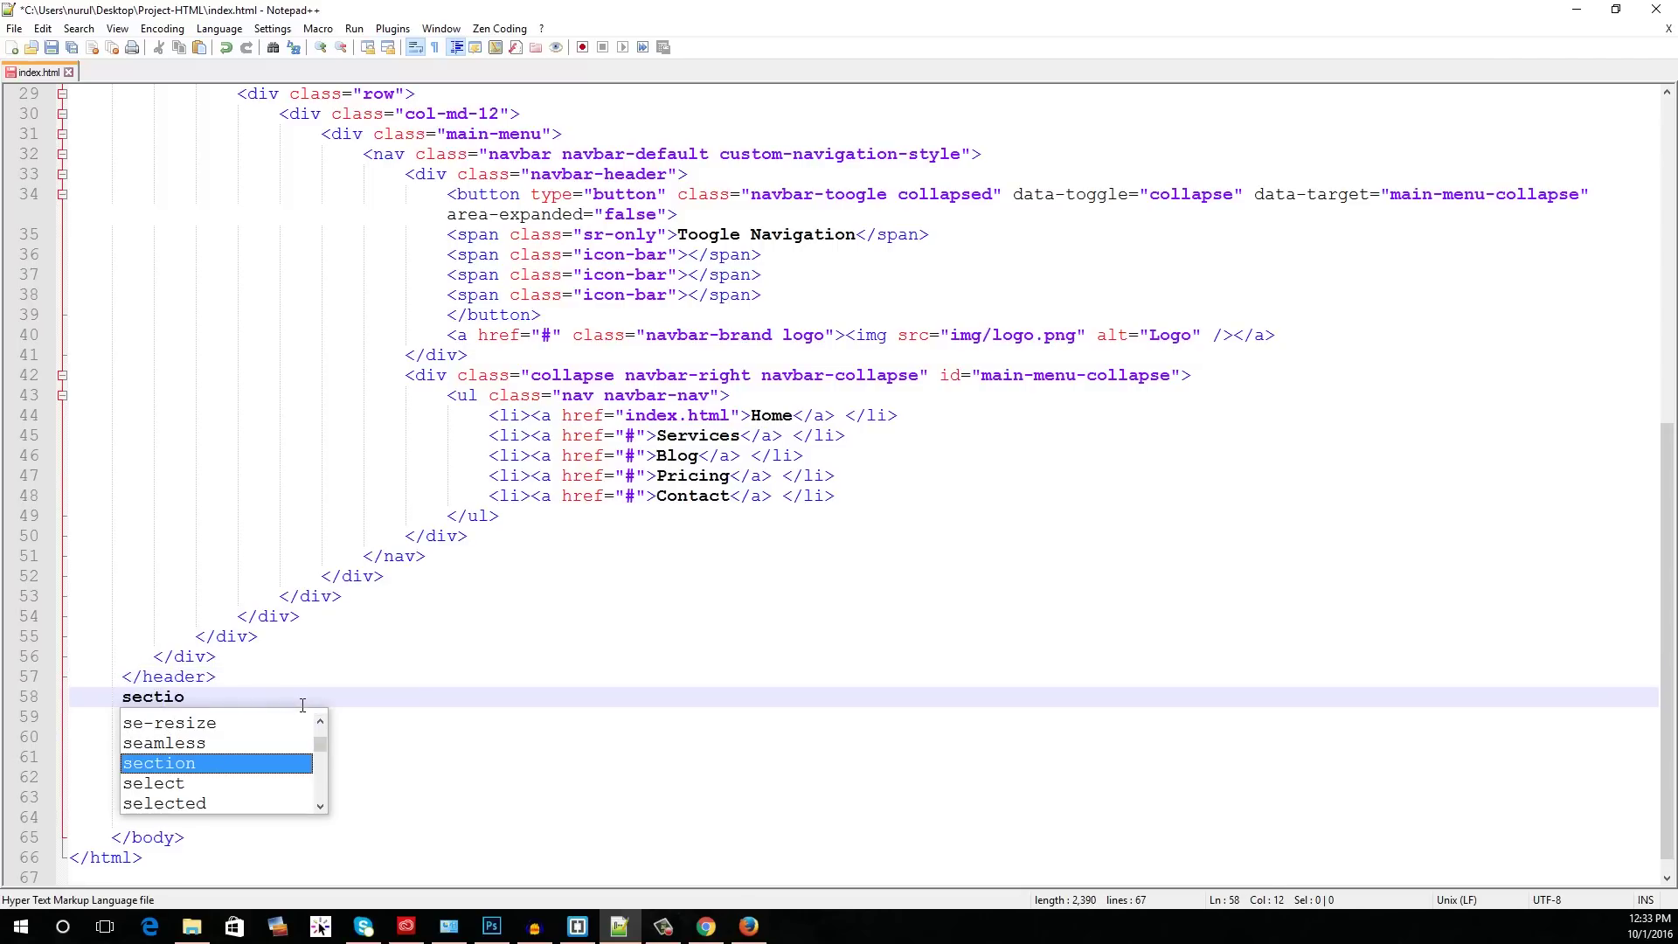
{"action": "type", "text": "n#"}
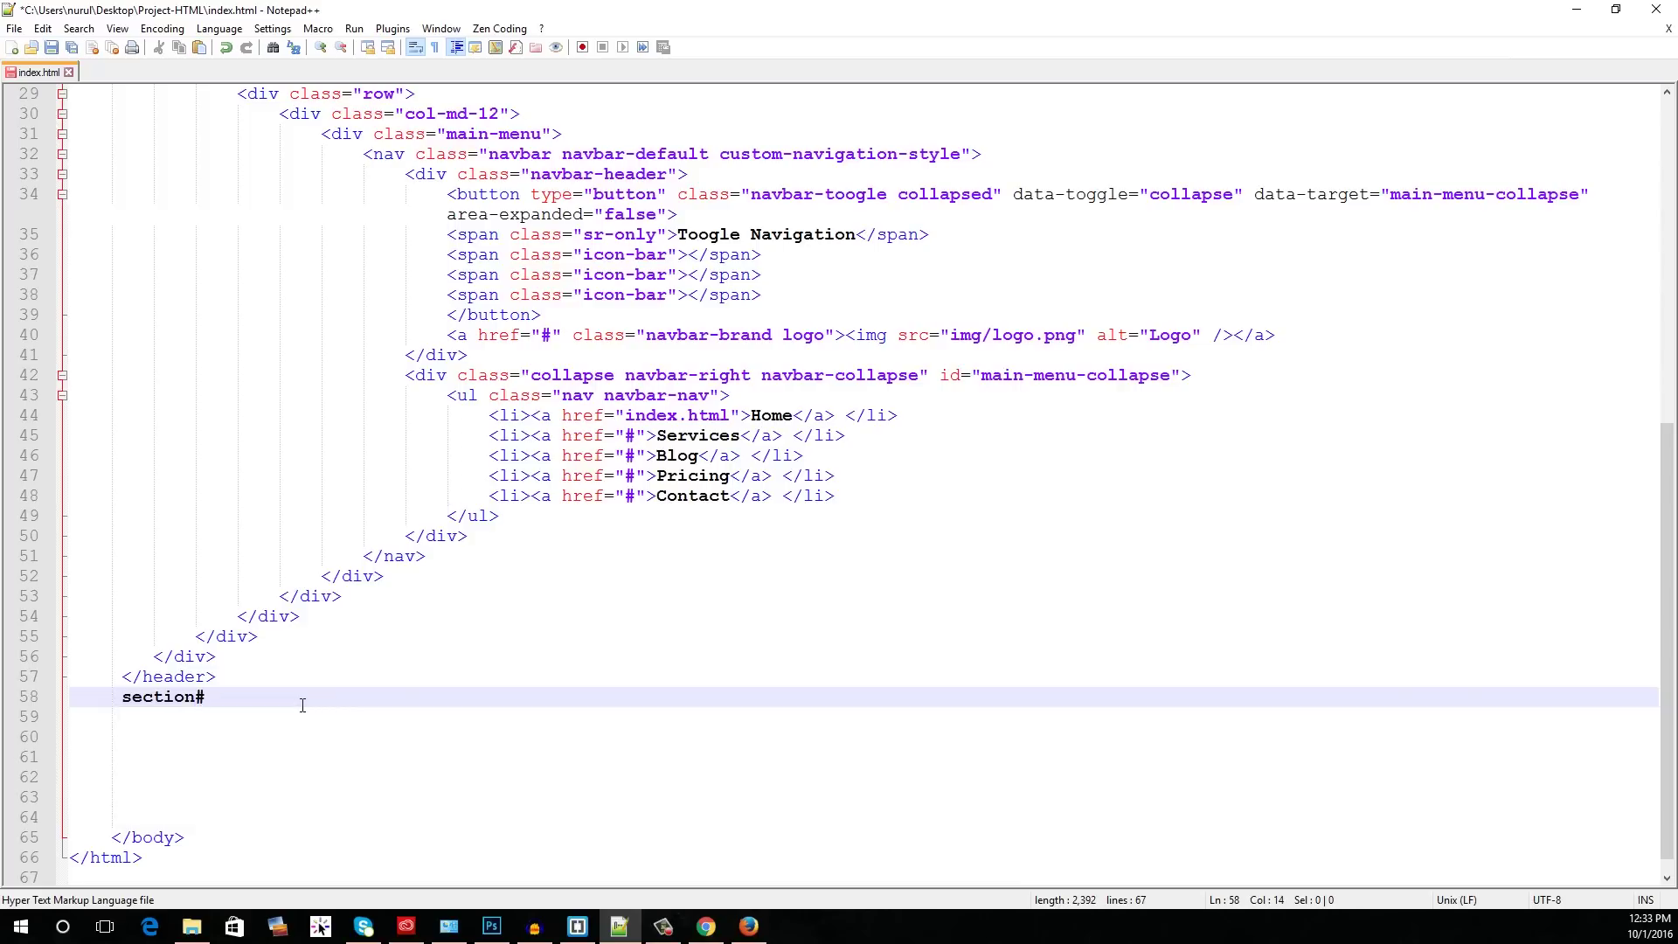
{"action": "type", "text": "slider.slider"}
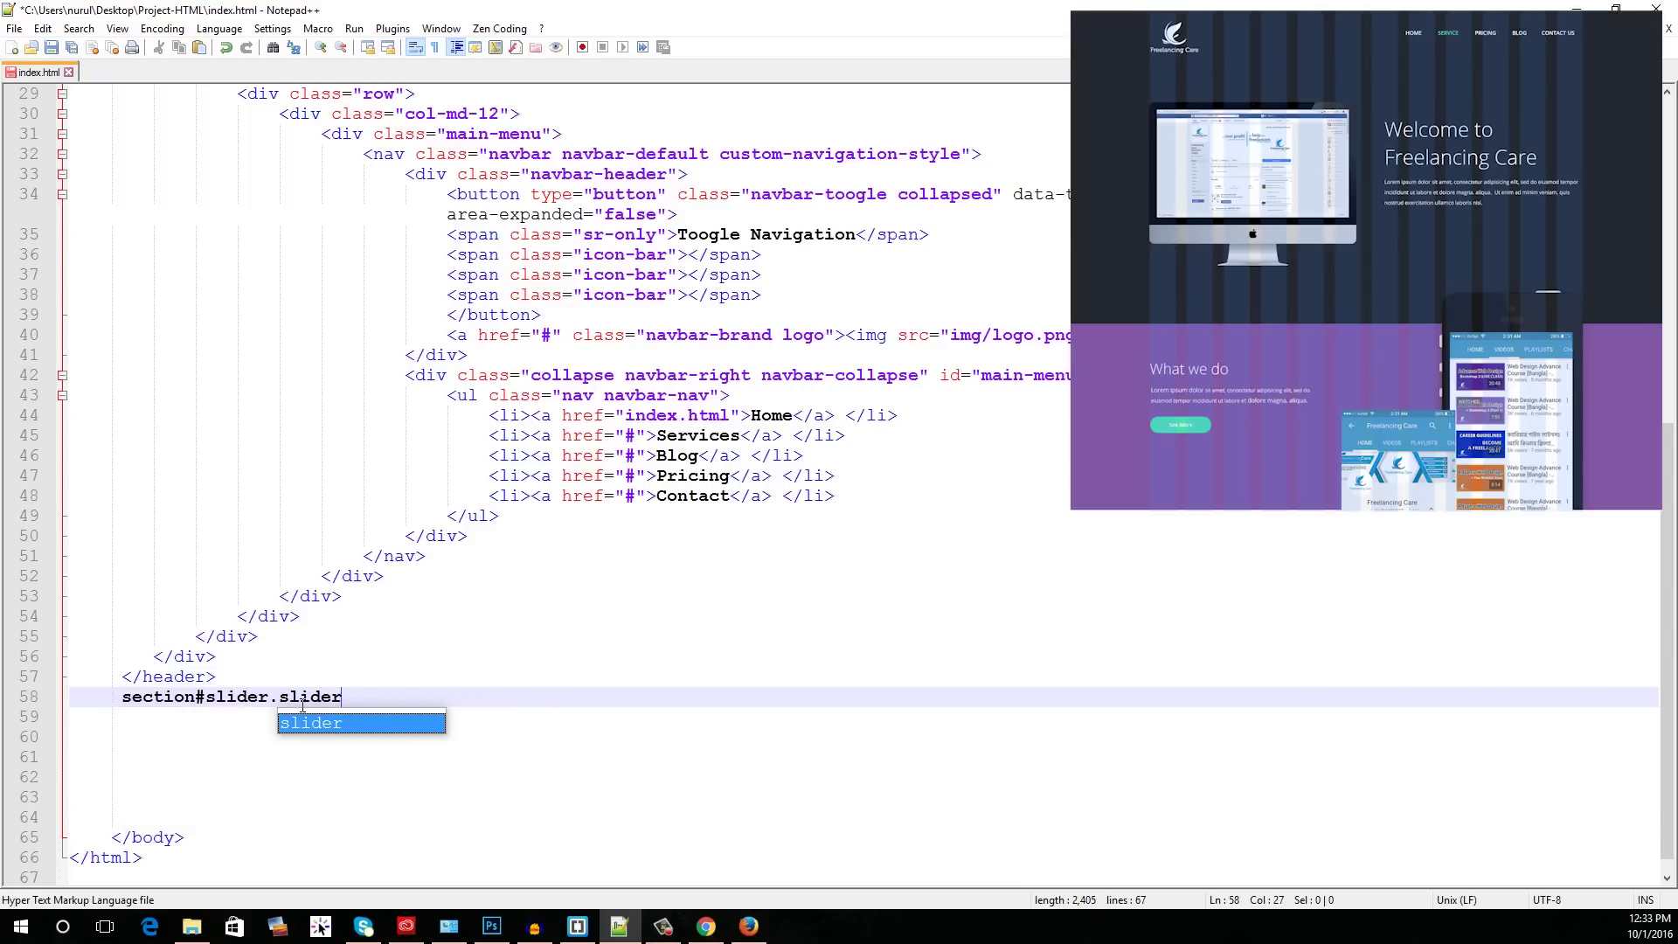
{"action": "type", "text": "-area"}
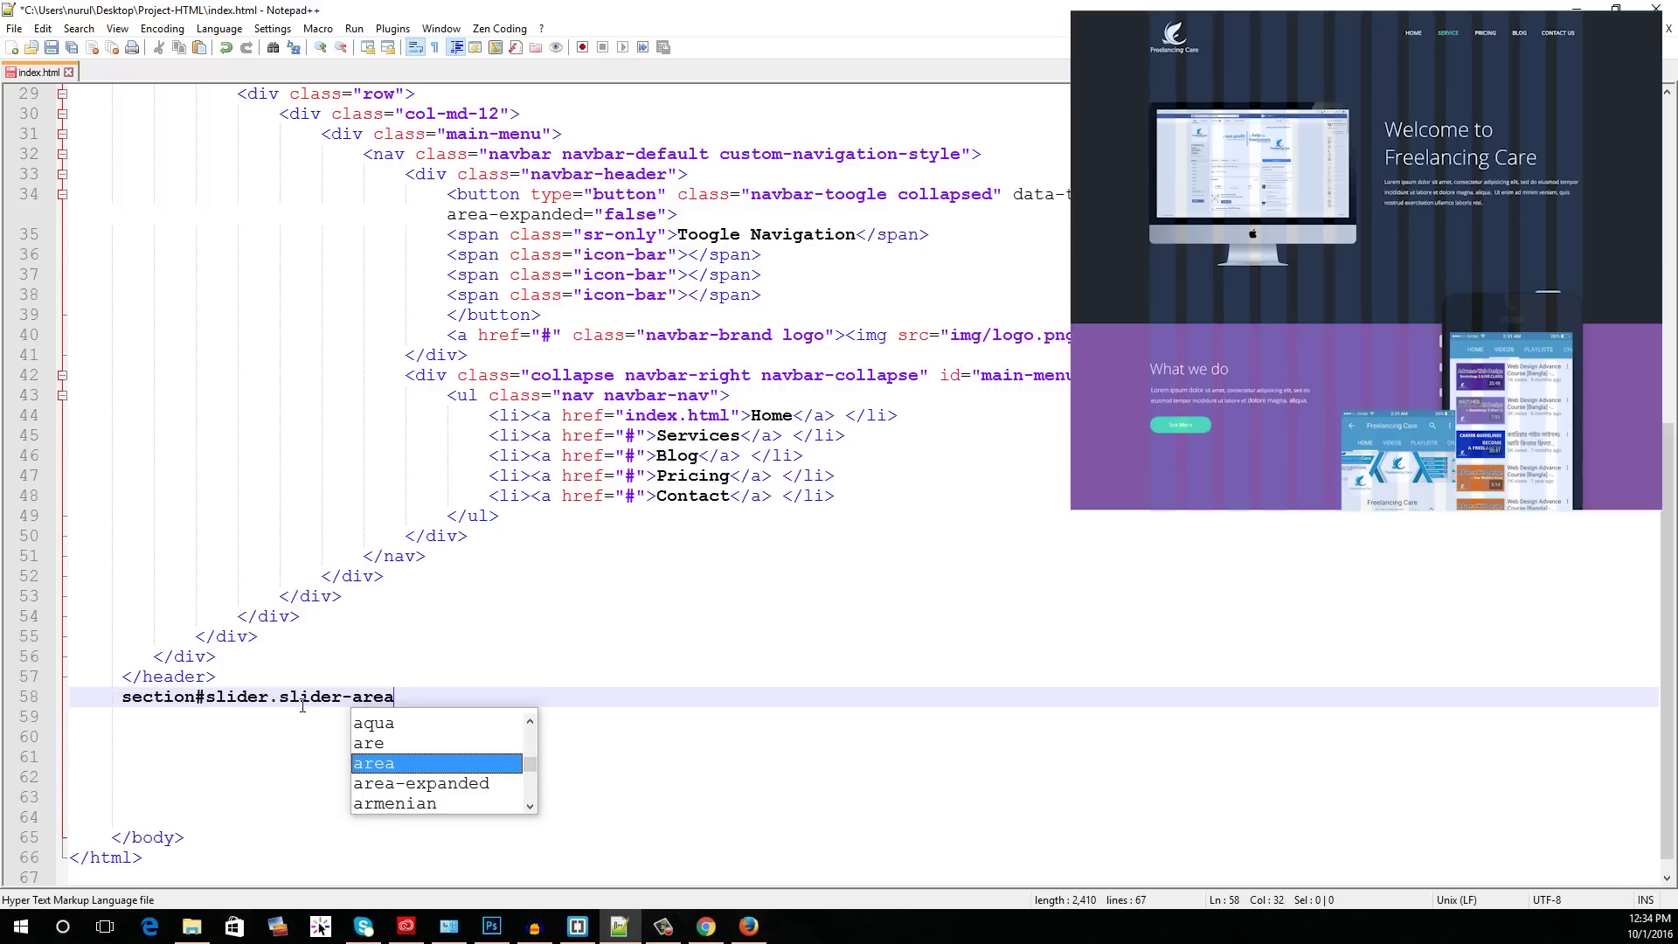
{"action": "type", "text": ".slider-ful"}
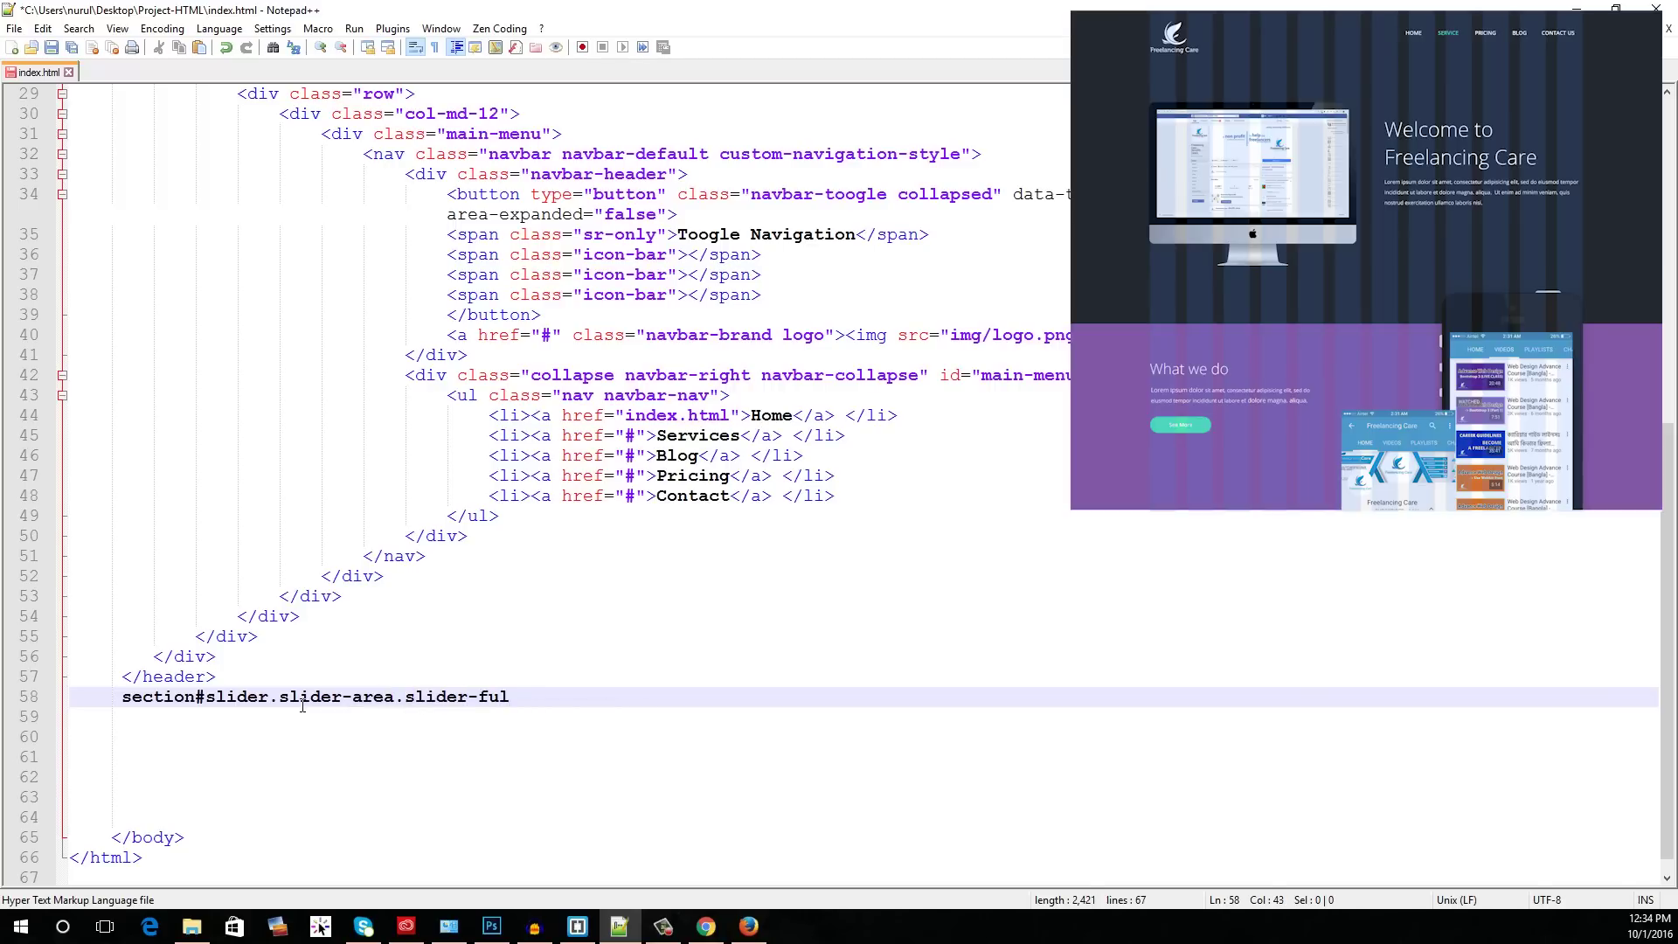
{"action": "key", "text": "BackSpace"}
{"action": "key", "text": "BackSpace"}
{"action": "key", "text": "BackSpace"}
{"action": "key", "text": "BackSpace"}
{"action": "key", "text": "BackSpace"}
{"action": "key", "text": "BackSpace"}
{"action": "key", "text": "BackSpace"}
{"action": "key", "text": "BackSpace"}
{"action": "key", "text": "BackSpace"}
{"action": "key", "text": "BackSpace"}
{"action": "key", "text": "BackSpace"}
Step: Extend the slider section abbreviation with >.container>.row>.col-md-6*2 and expand it into HTML
{"action": "type", "text": ">.container>.row>.col-md-6"}
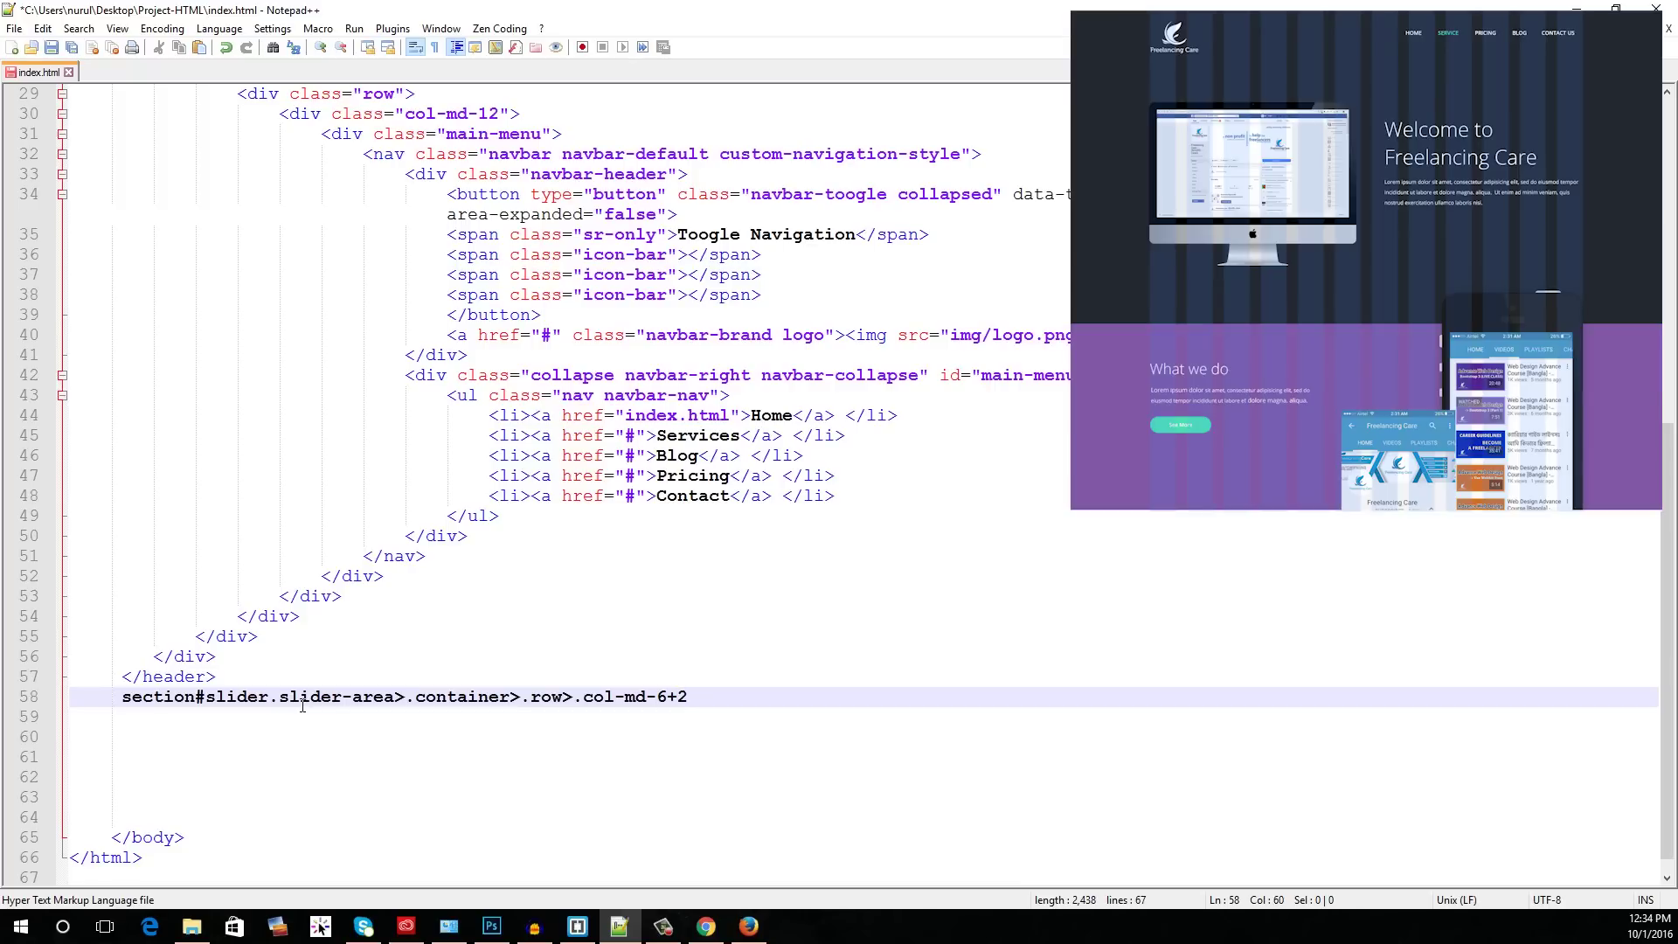
{"action": "type", "text": "*2"}
{"action": "key", "text": "ctrl+alt+Return"}
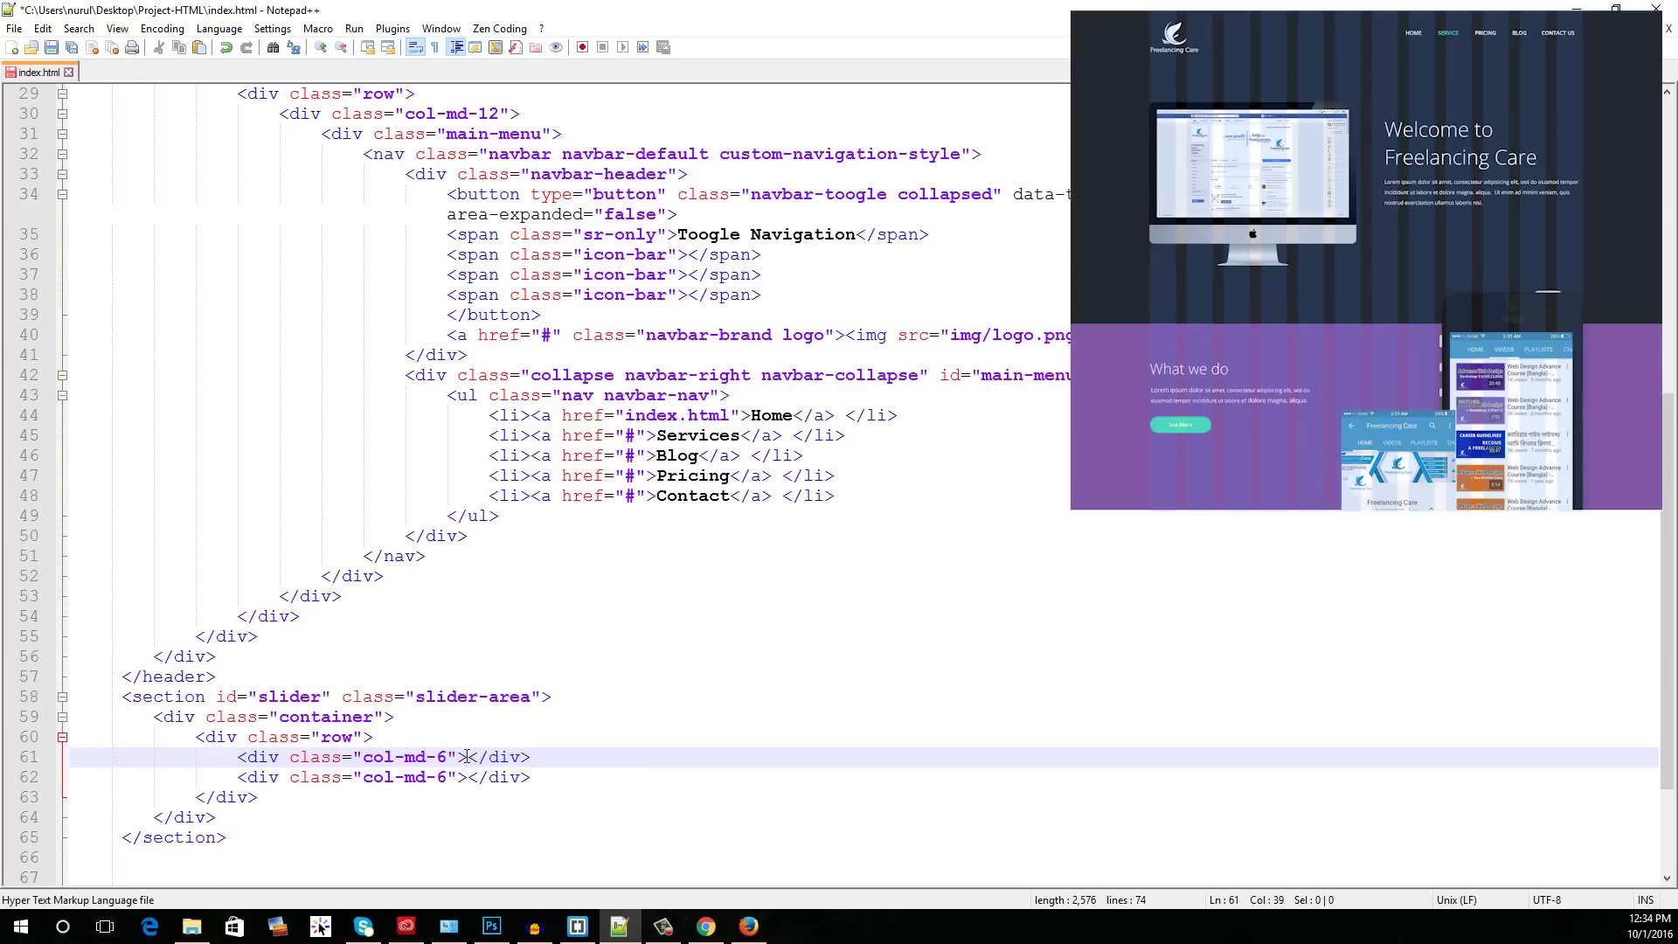
Step: Break both col-md-6 divs in the slider row open so each holds an empty line
{"action": "key", "text": "Return"}
{"action": "key", "text": "Return"}
{"action": "key", "text": "ctrl+alt+Right"}
{"action": "key", "text": "Return"}
{"action": "key", "text": "Return"}
Step: Inside the first col-md-6 div, create a div with class slider-img containing an empty img tag
{"action": "left_click", "coordinate": [336, 776]}
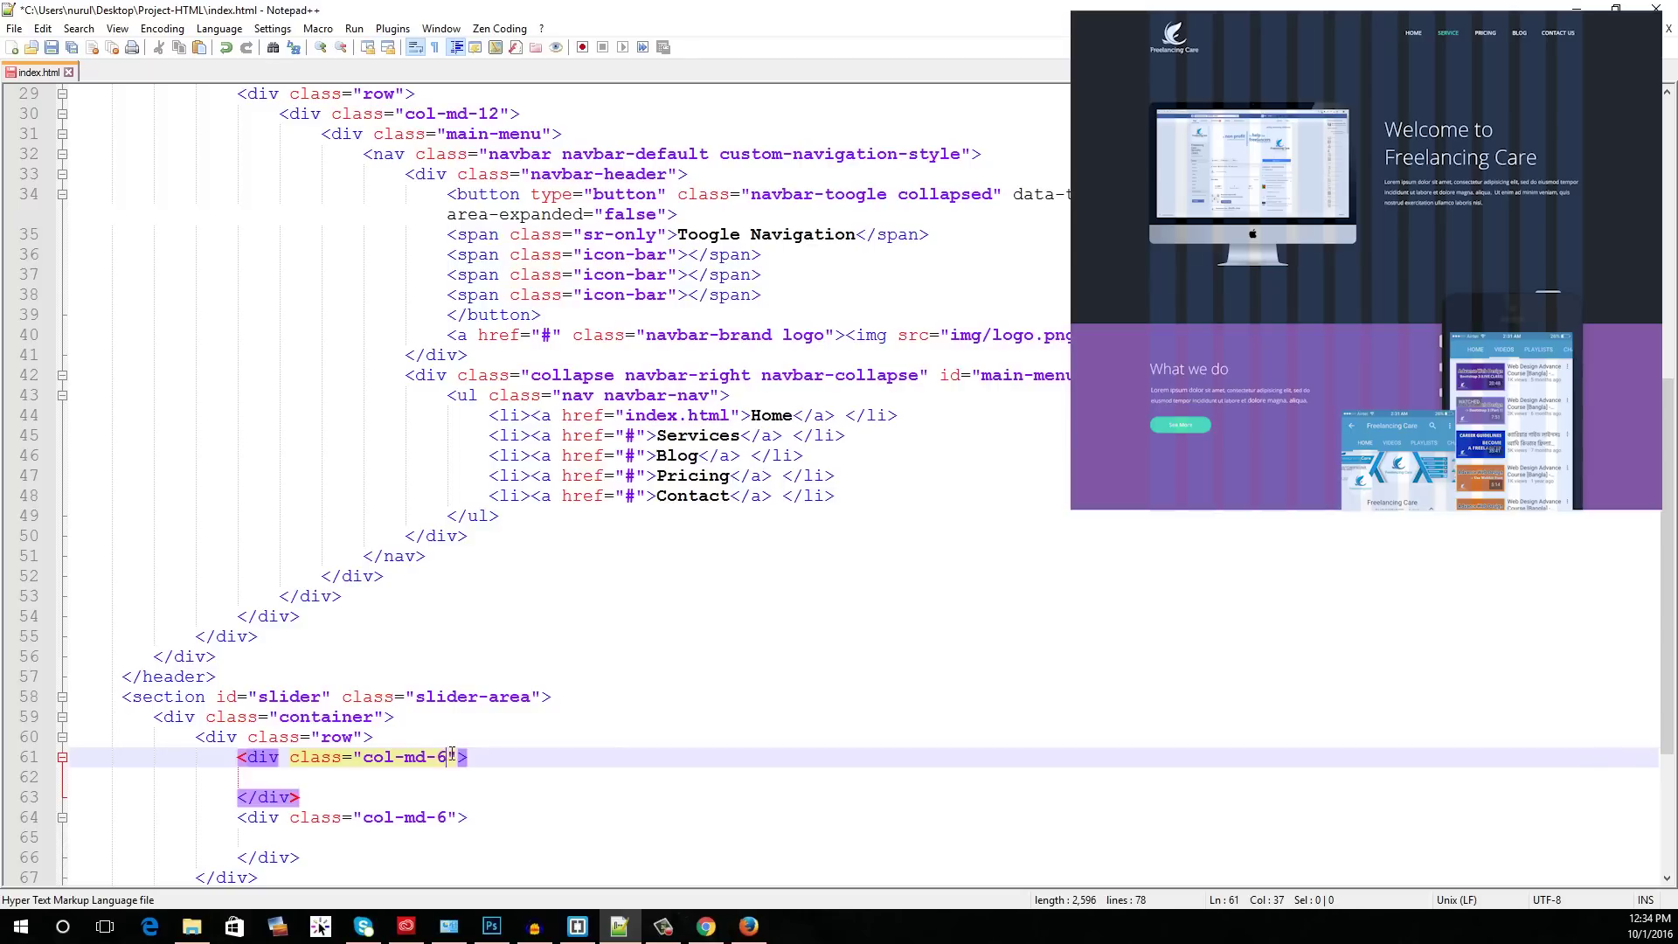
{"action": "key", "text": "Tab"}
{"action": "type", "text": ".slider-img"}
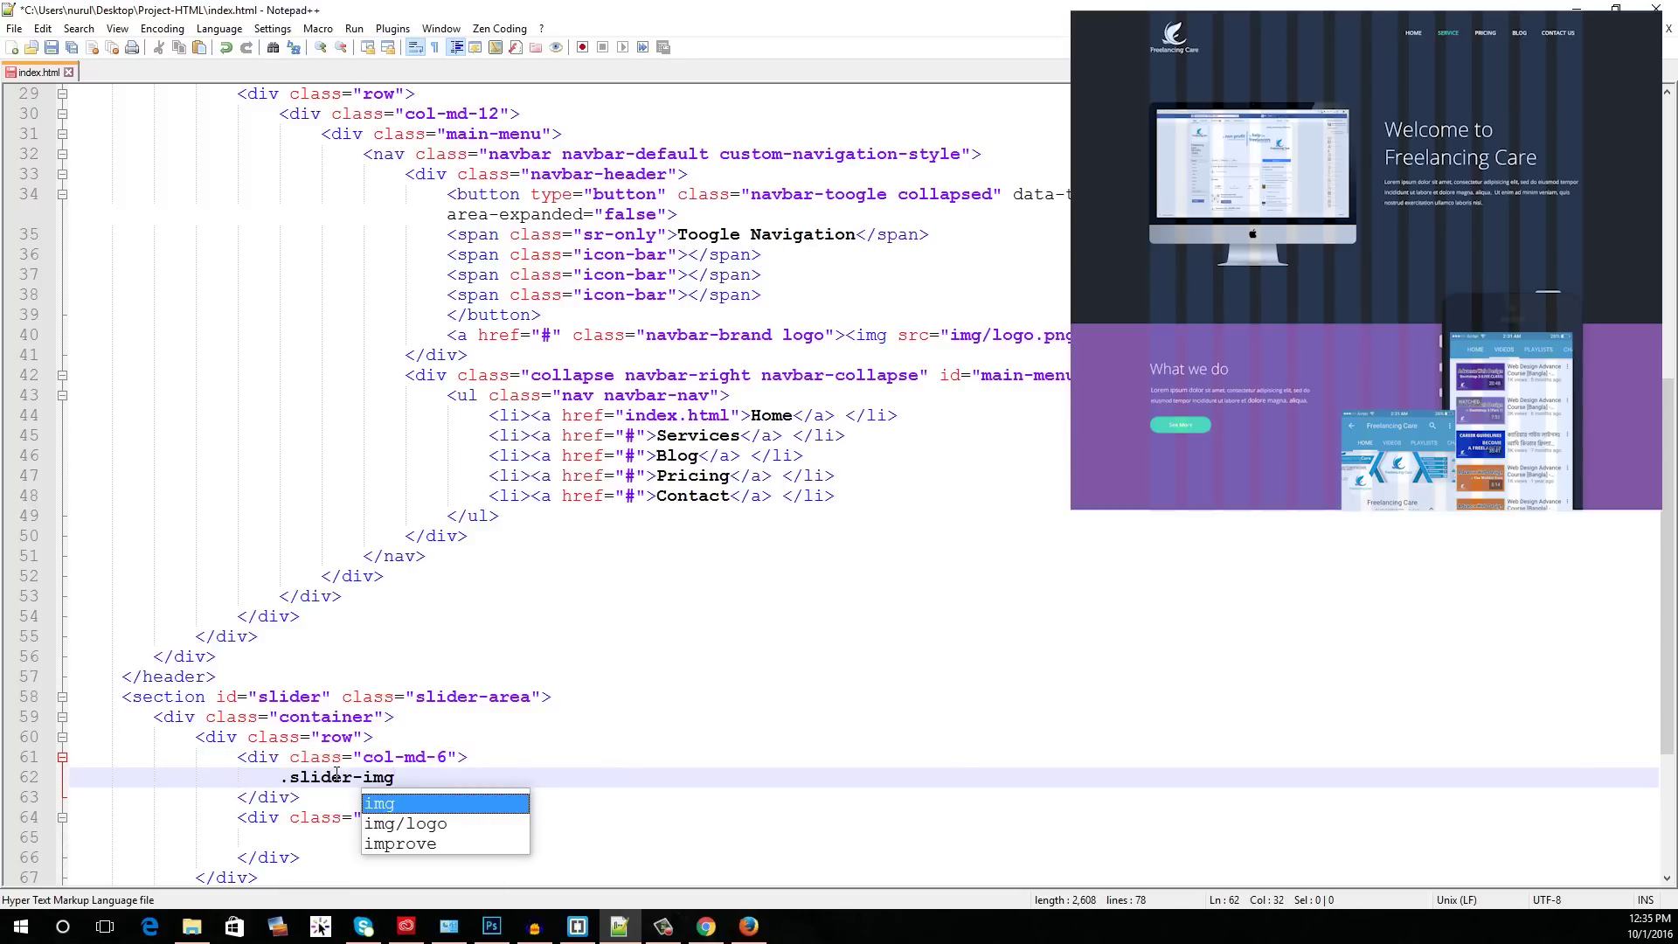
{"action": "key", "text": "ctrl+alt+Return"}
{"action": "type", "text": "img\"><img src=\"\" alt=\"\" /></div>"}
{"action": "key", "text": "ctrl+alt+Return"}
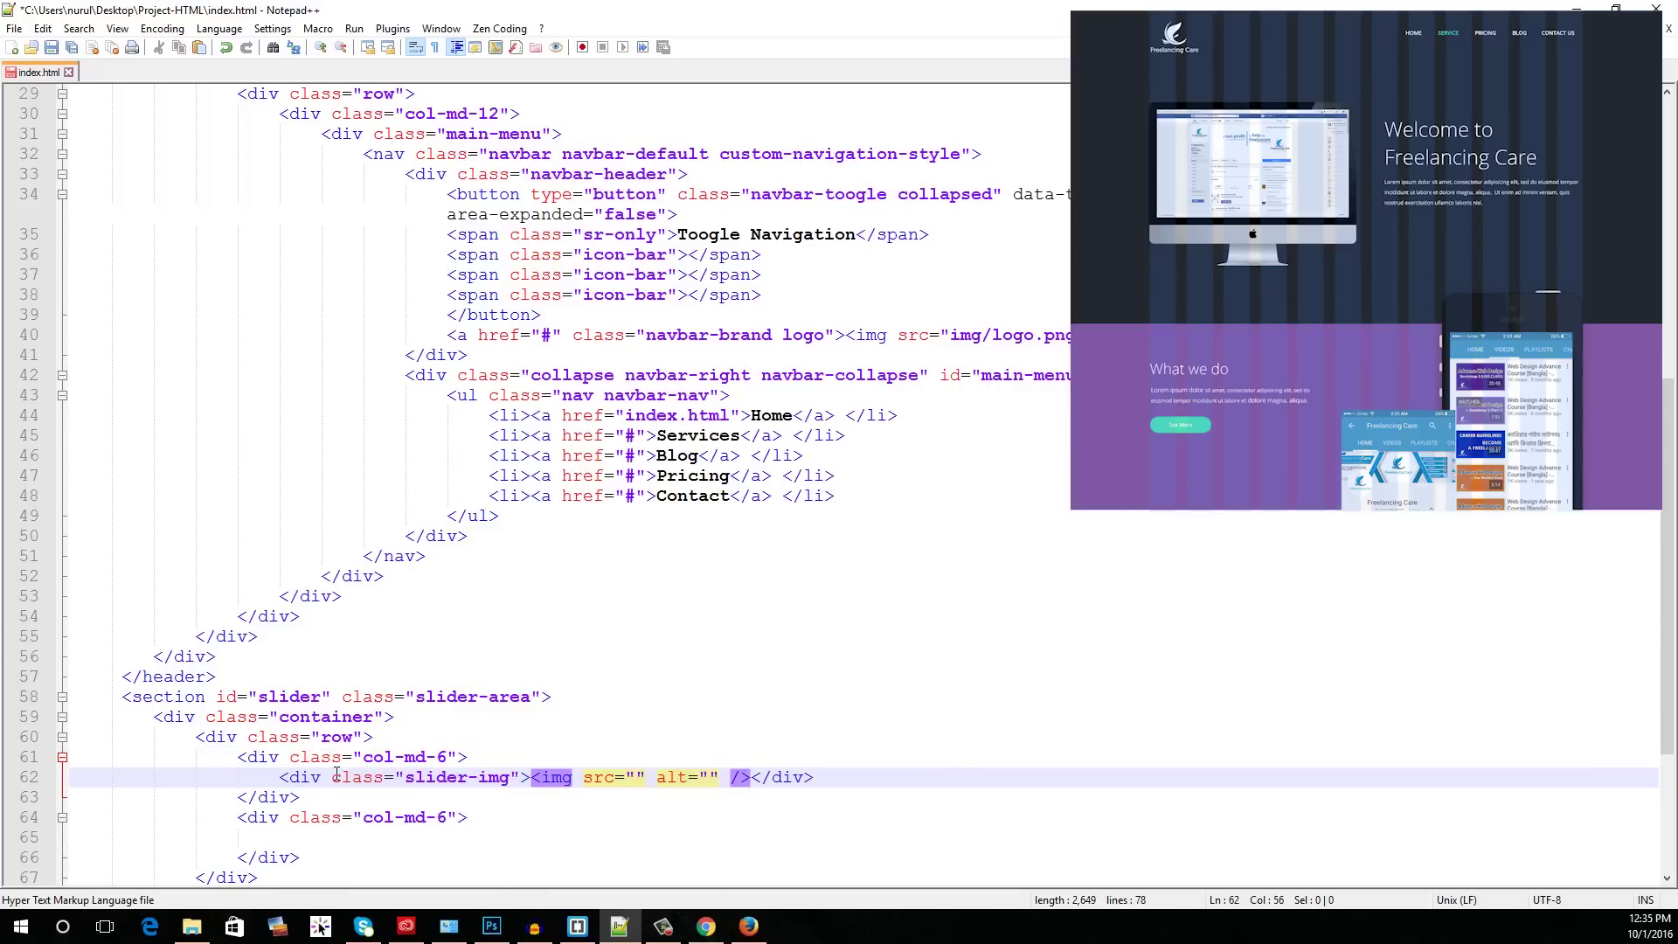
Step: Set the slider image's source to img/img-slide1.png and its alt text to Slider Image
{"action": "type", "text": "img/img-slider"}
{"action": "key", "text": "BackSpace"}
{"action": "type", "text": "1.png"}
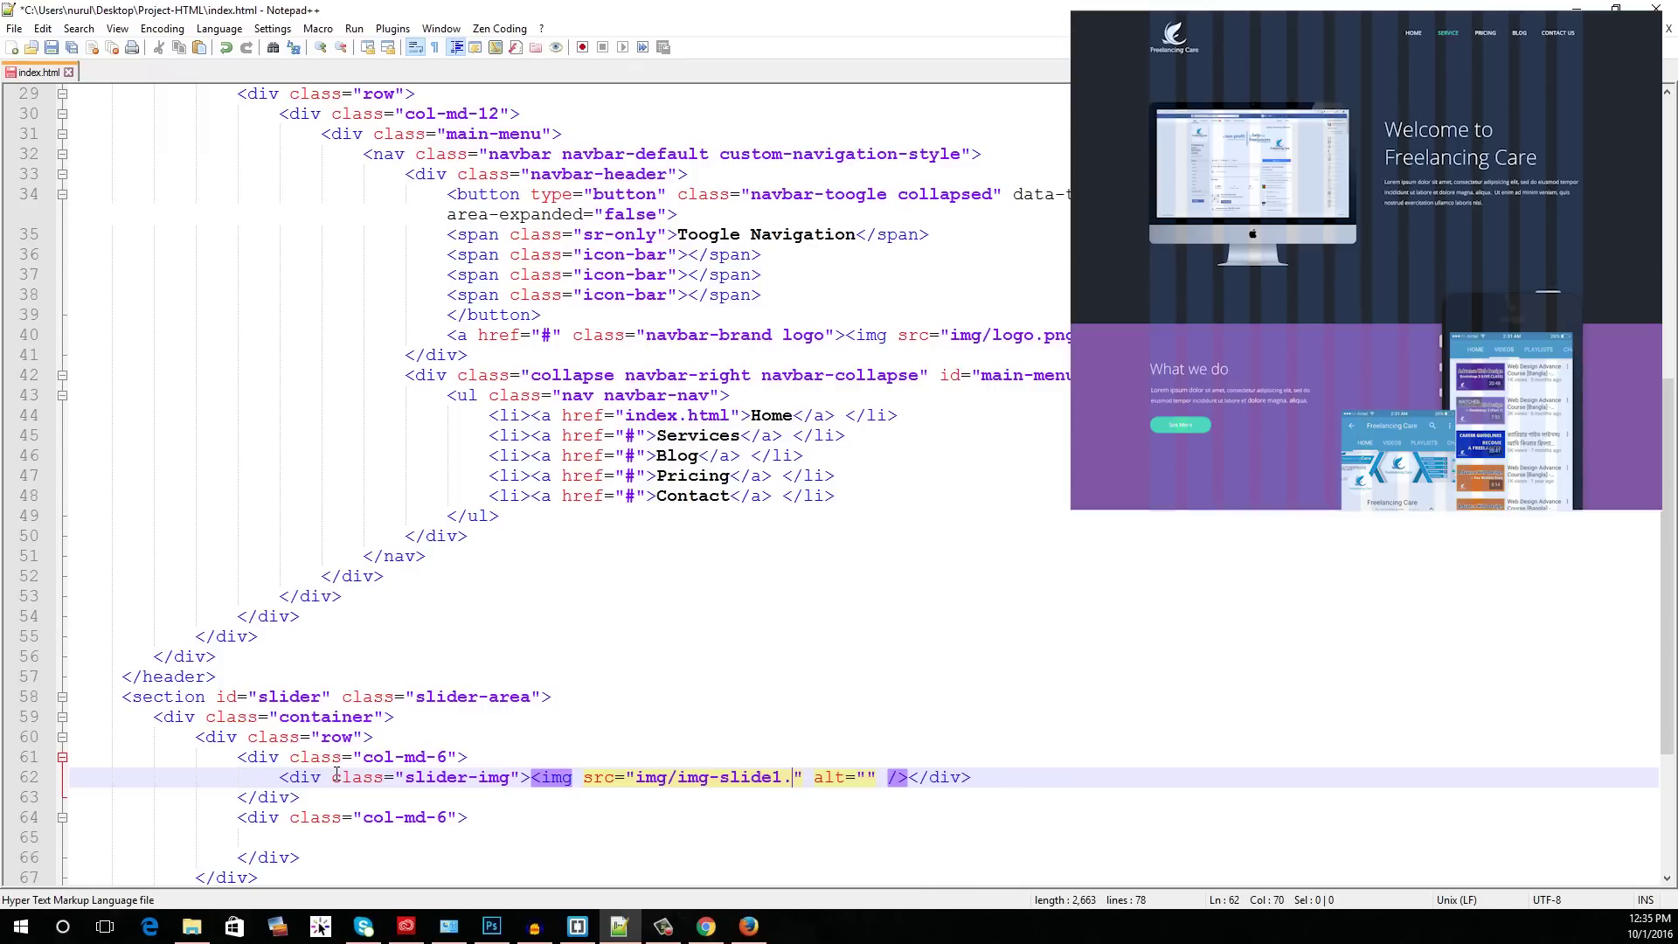
{"action": "key", "text": "Right"}
{"action": "key", "text": "Right"}
{"action": "key", "text": "Right"}
{"action": "key", "text": "Right"}
{"action": "key", "text": "Right"}
{"action": "key", "text": "Right"}
{"action": "key", "text": "Right"}
{"action": "type", "text": "Slider Image"}
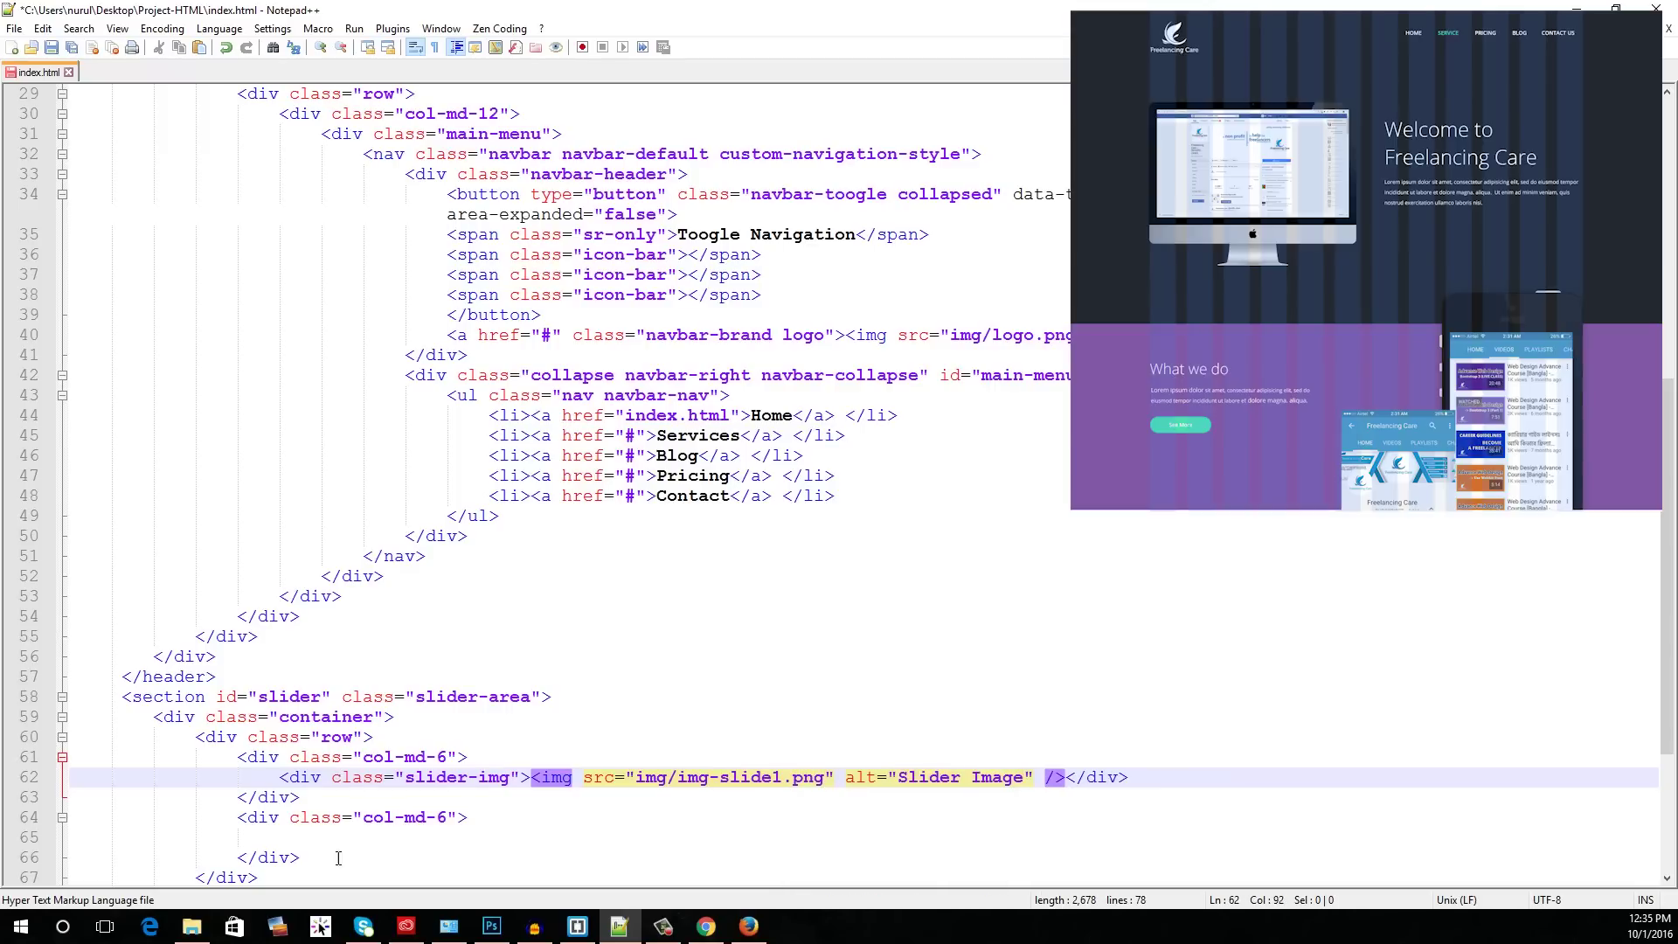
Step: Add an empty h1 heading and an empty p paragraph inside the second col-md-6 div
{"action": "left_click", "coordinate": [314, 837]}
{"action": "type", "text": "h1"}
{"action": "key", "text": "ctrl+alt+Return"}
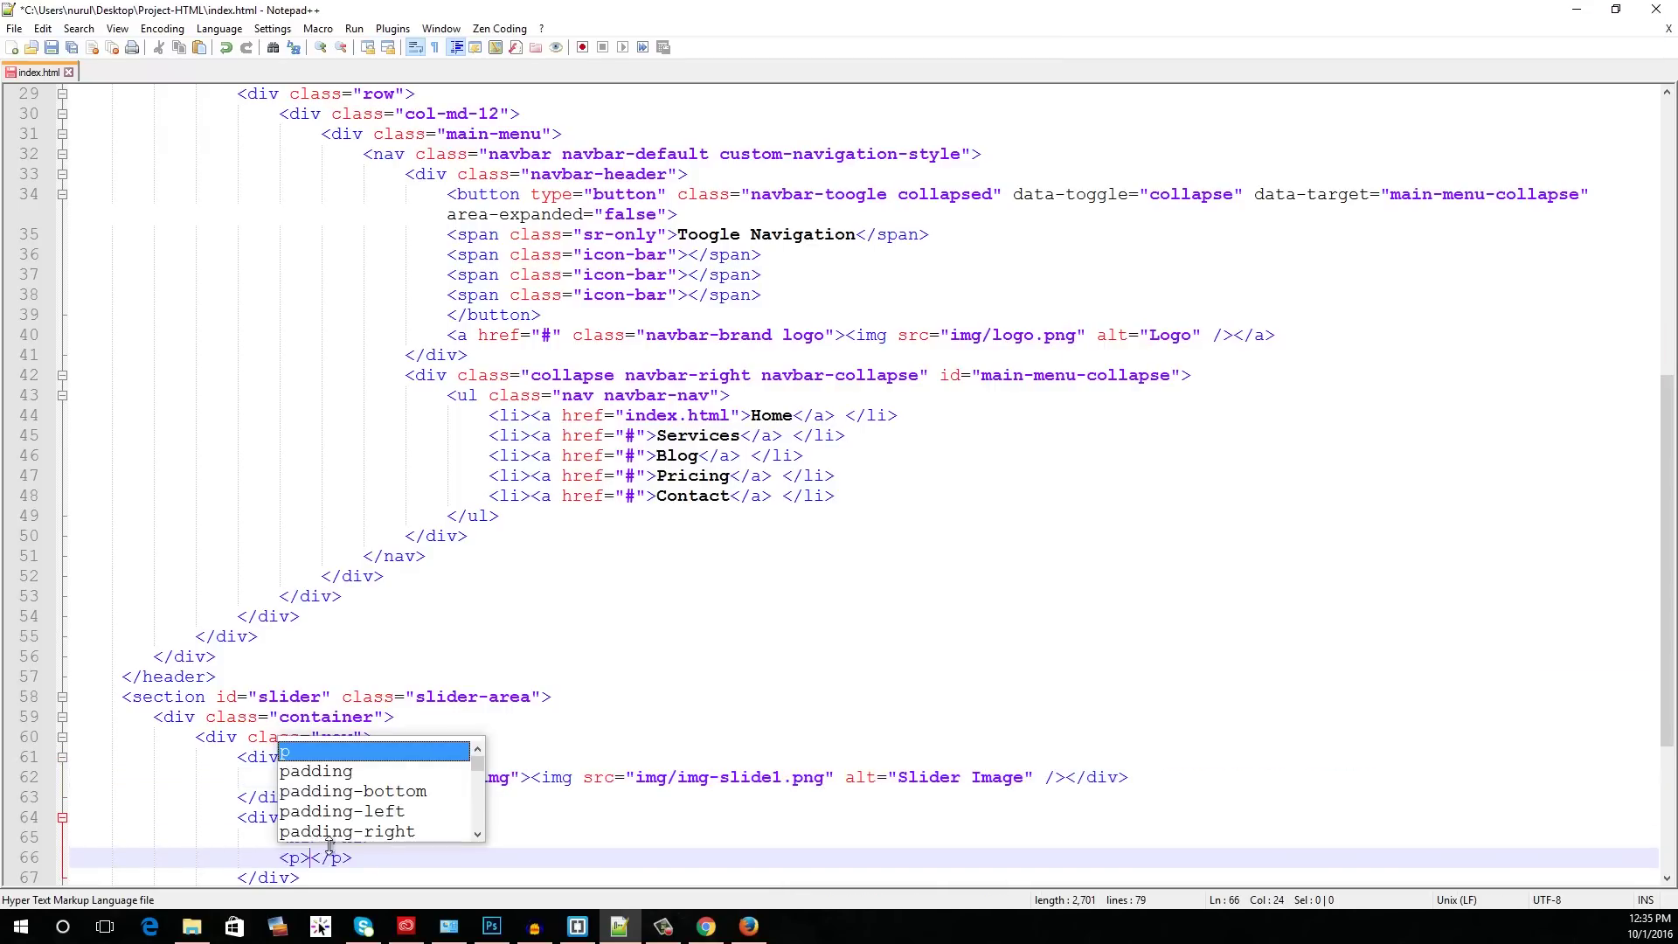
Step: Copy the heading "Welcome to Freelancing Care" from the Photoshop design into the h1, joining its two lines with a <br /> tag
{"action": "left_click", "coordinate": [491, 926]}
{"action": "left_click", "coordinate": [712, 404]}
{"action": "left_click", "coordinate": [798, 375]}
{"action": "key", "text": "ctrl+a"}
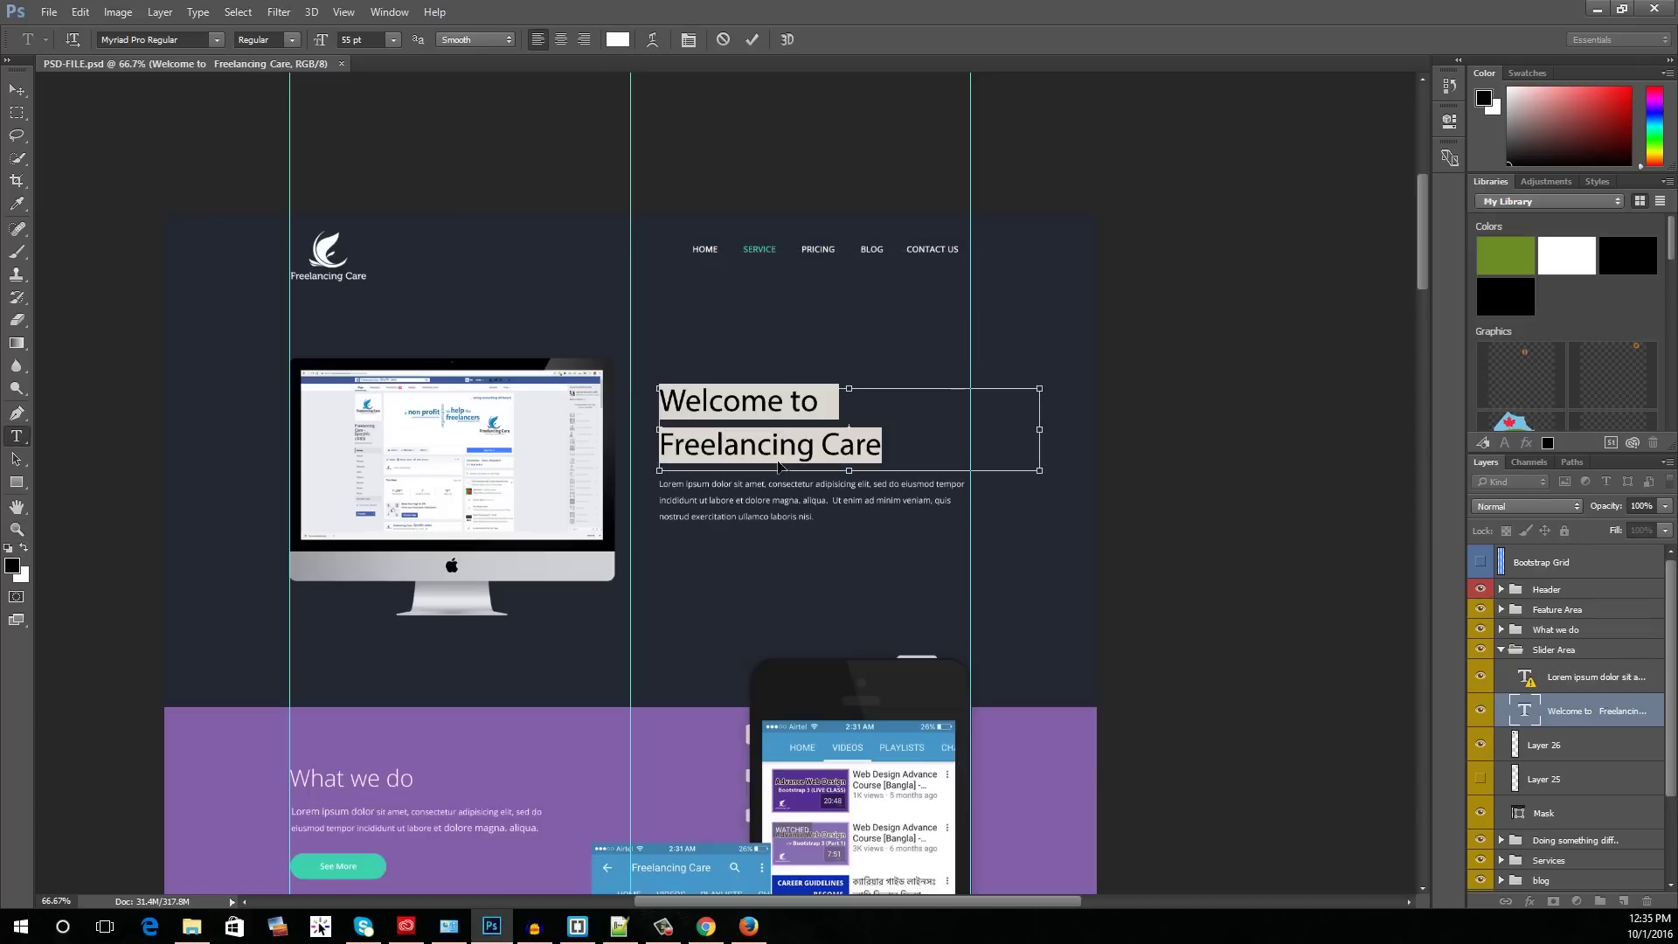
{"action": "key", "text": "ctrl+c"}
{"action": "key", "text": "alt+Tab"}
{"action": "key", "text": "ctrl+v"}
{"action": "left_click", "coordinate": [437, 817]}
{"action": "type", "text": "<br />"}
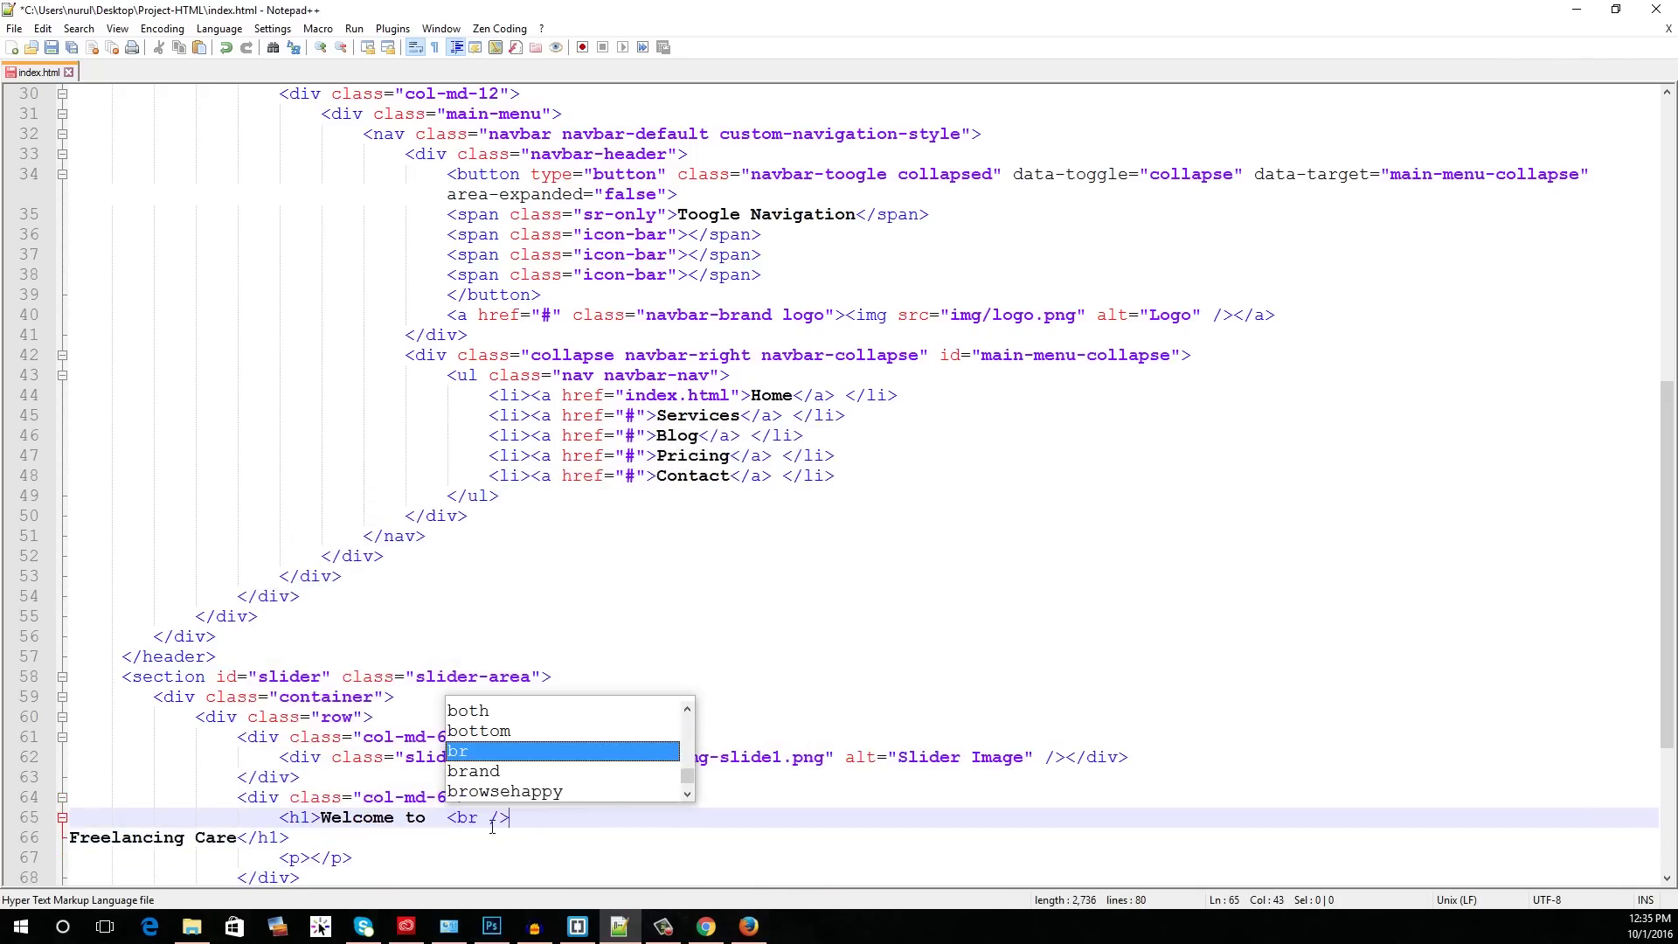
{"action": "key", "text": "Delete"}
Step: Copy the lorem ipsum text under the Photoshop heading into the empty paragraph in index.html and save the file
{"action": "left_click", "coordinate": [310, 837]}
{"action": "left_click", "coordinate": [491, 926]}
{"action": "left_click", "coordinate": [16, 435]}
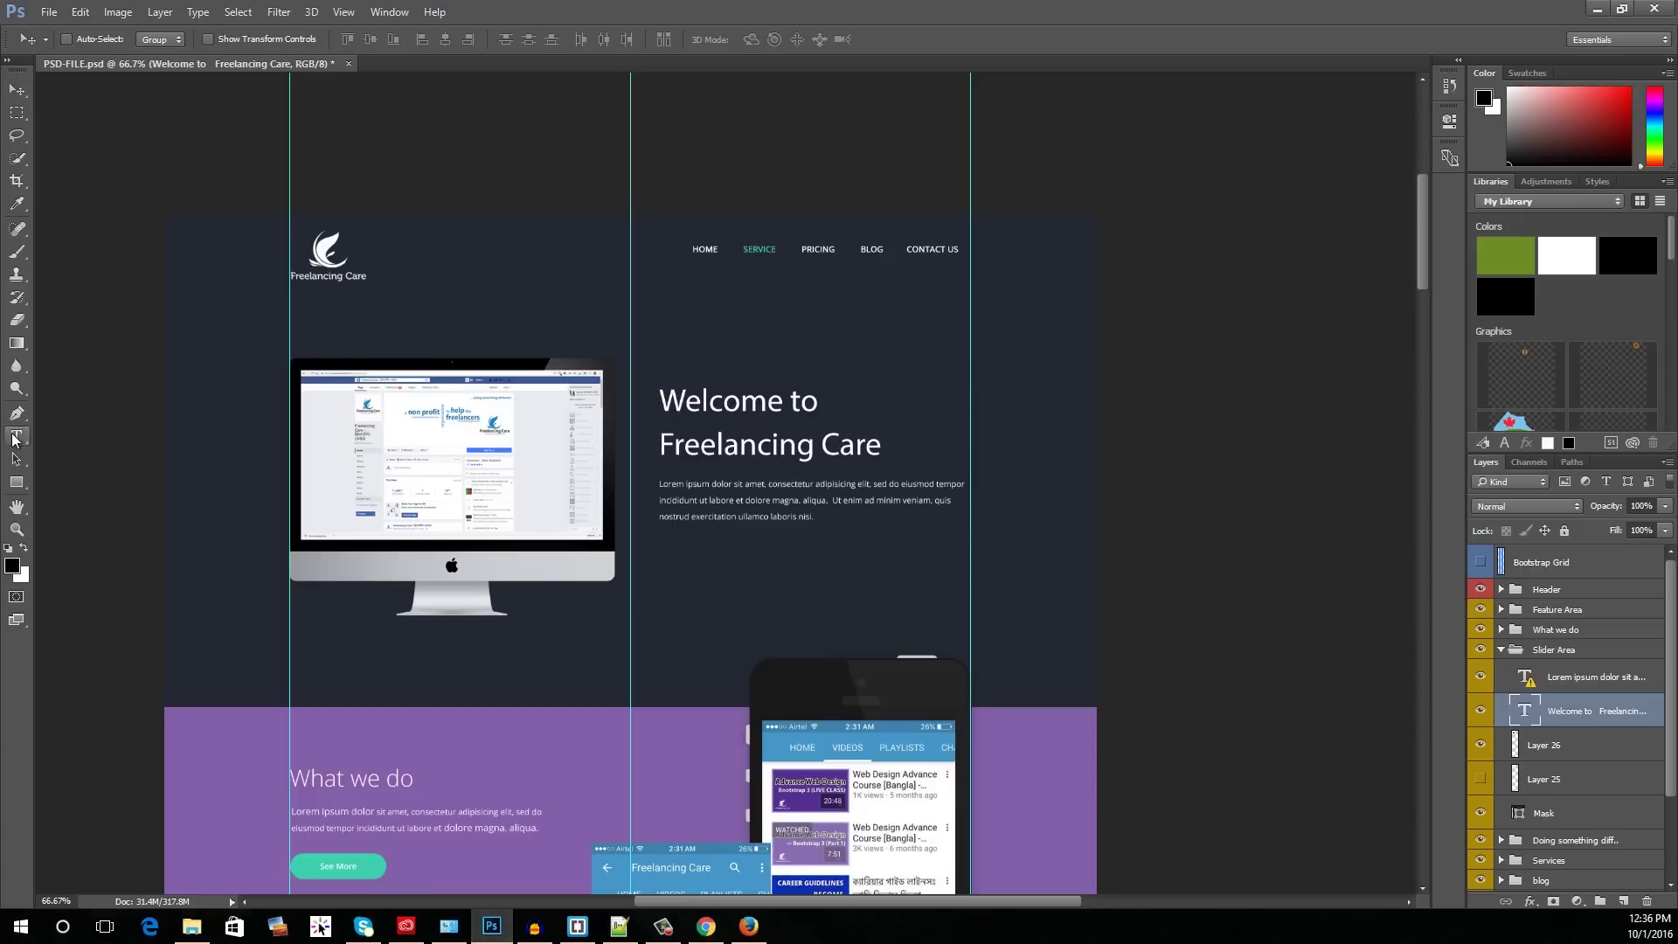
{"action": "left_click", "coordinate": [699, 500]}
{"action": "left_click", "coordinate": [850, 391]}
{"action": "key", "text": "ctrl+a"}
{"action": "key", "text": "ctrl+c"}
{"action": "key", "text": "alt+Tab"}
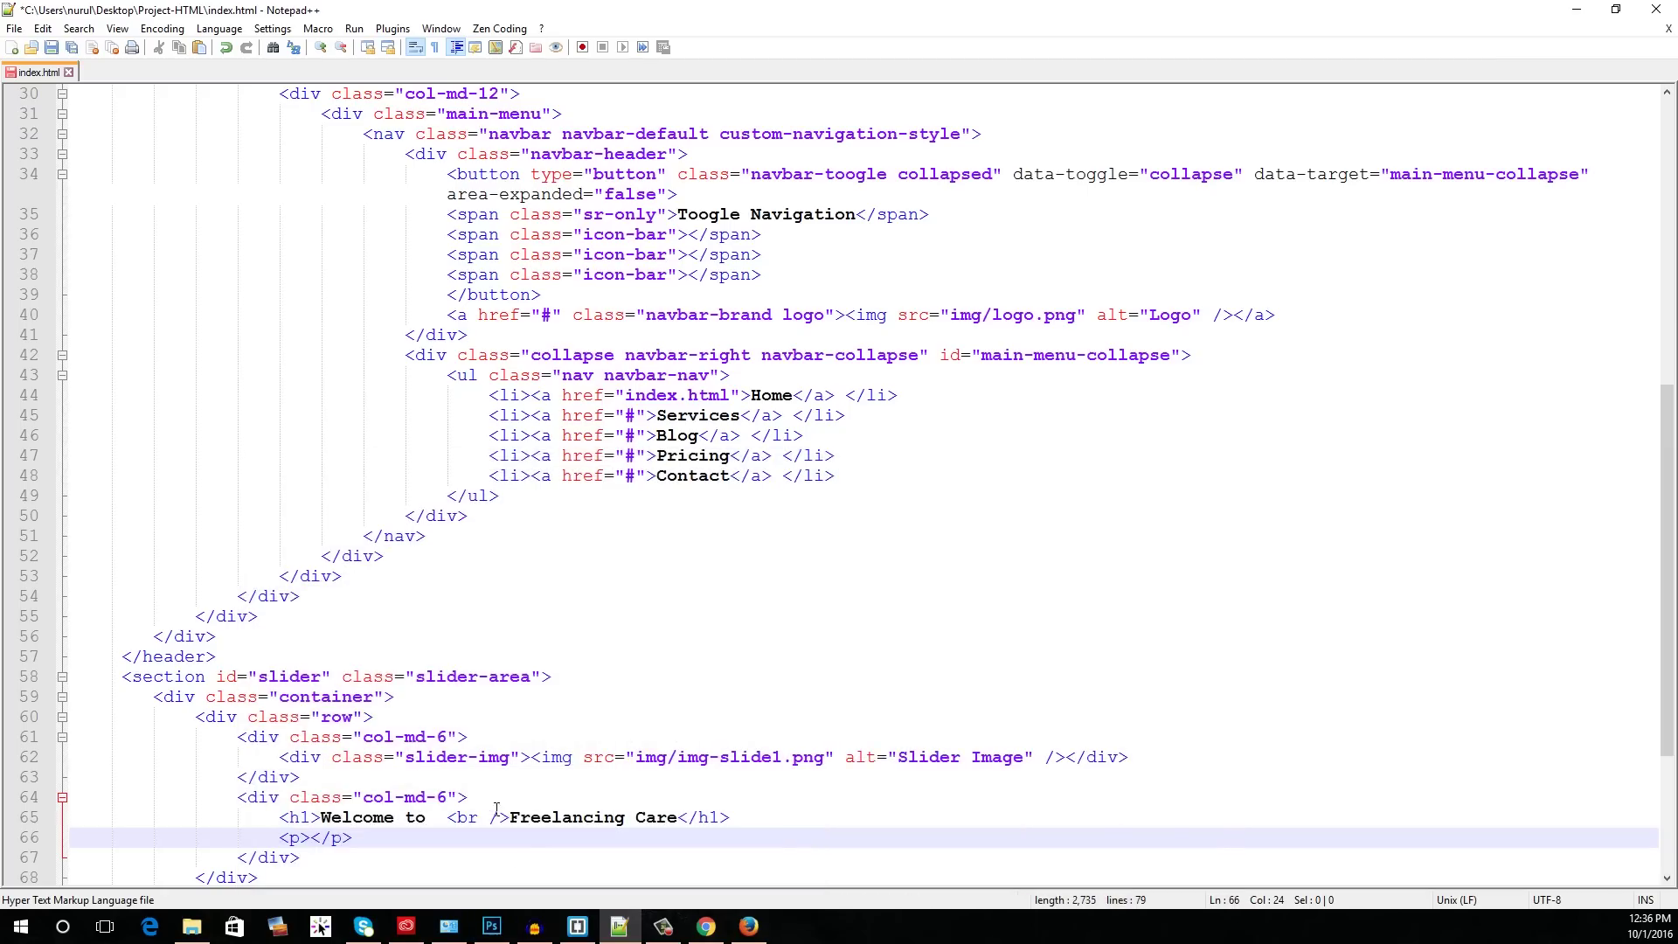
{"action": "key", "text": "ctrl+v"}
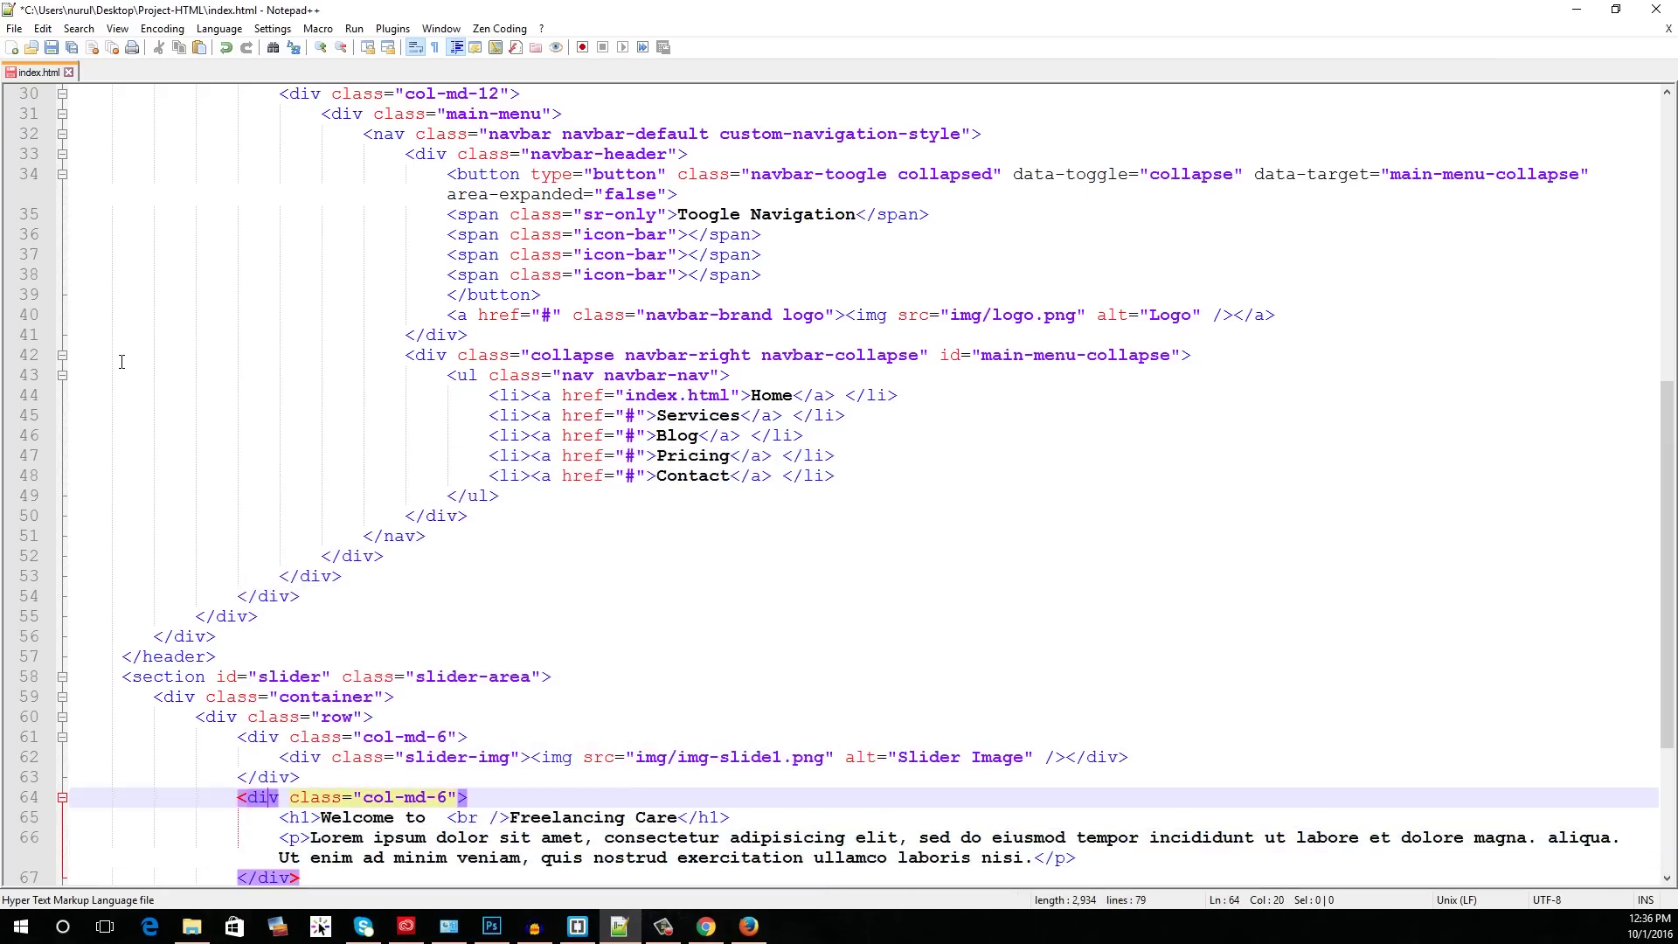
{"action": "key", "text": "ctrl+s"}
Step: Try adding the pull-right class to the second col-md-6 div of the slider section
{"action": "left_click", "coordinate": [443, 738]}
{"action": "type", "text": "p"}
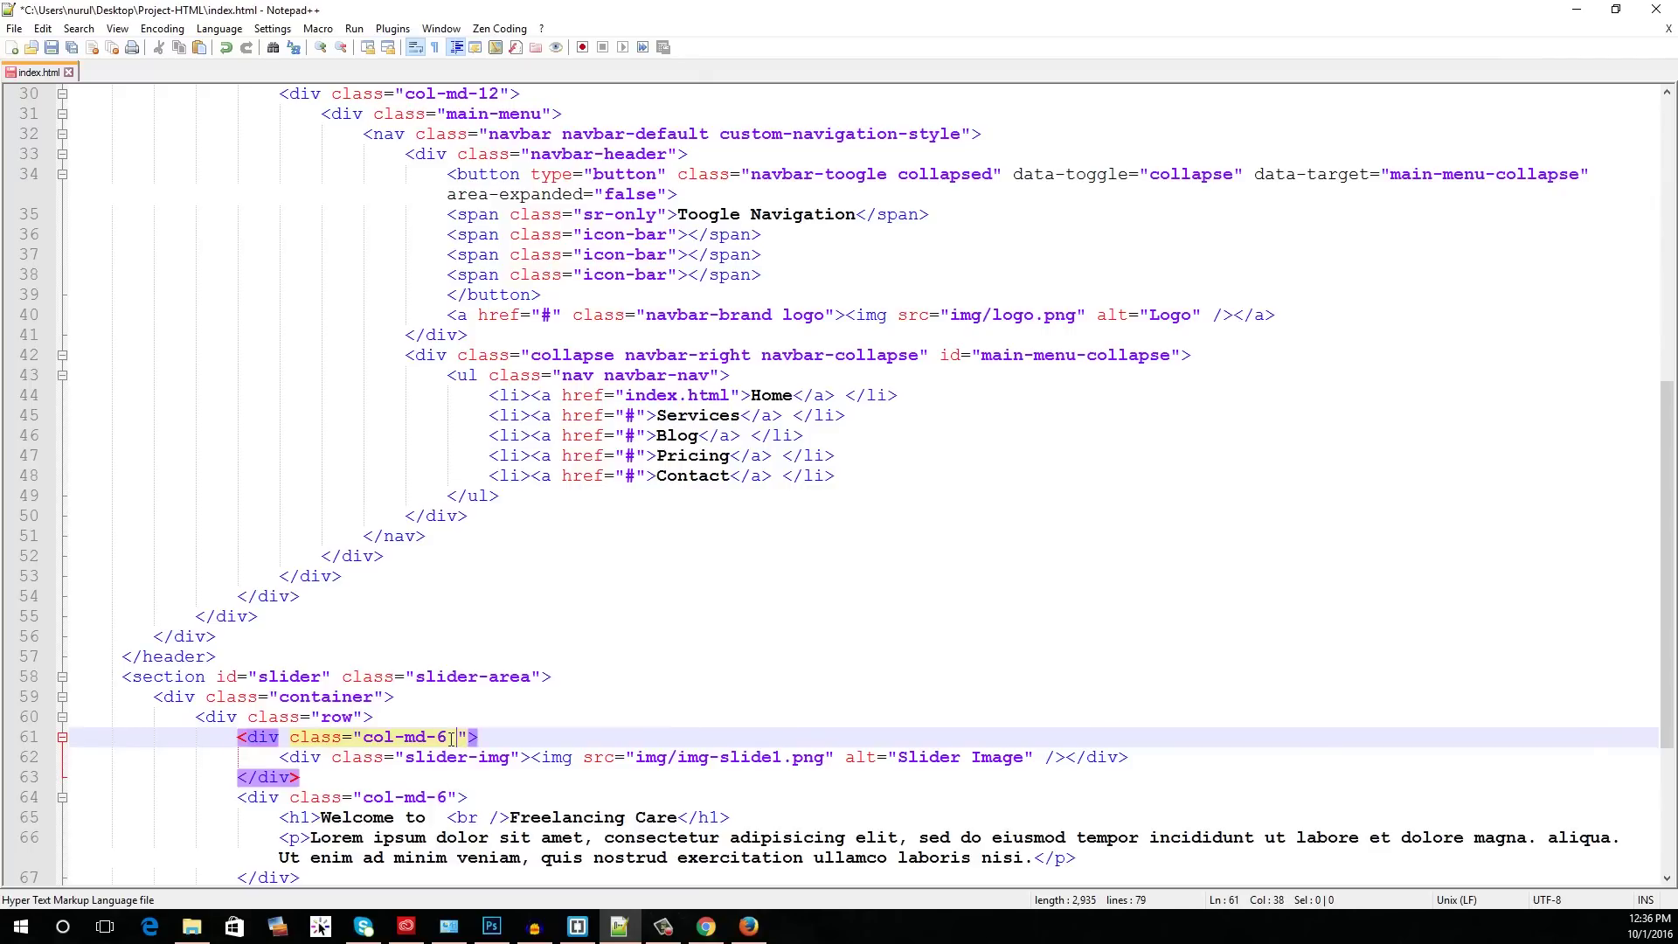
{"action": "key", "text": "BackSpace"}
{"action": "key", "text": "BackSpace"}
{"action": "left_click", "coordinate": [446, 797]}
{"action": "type", "text": "pull-right"}
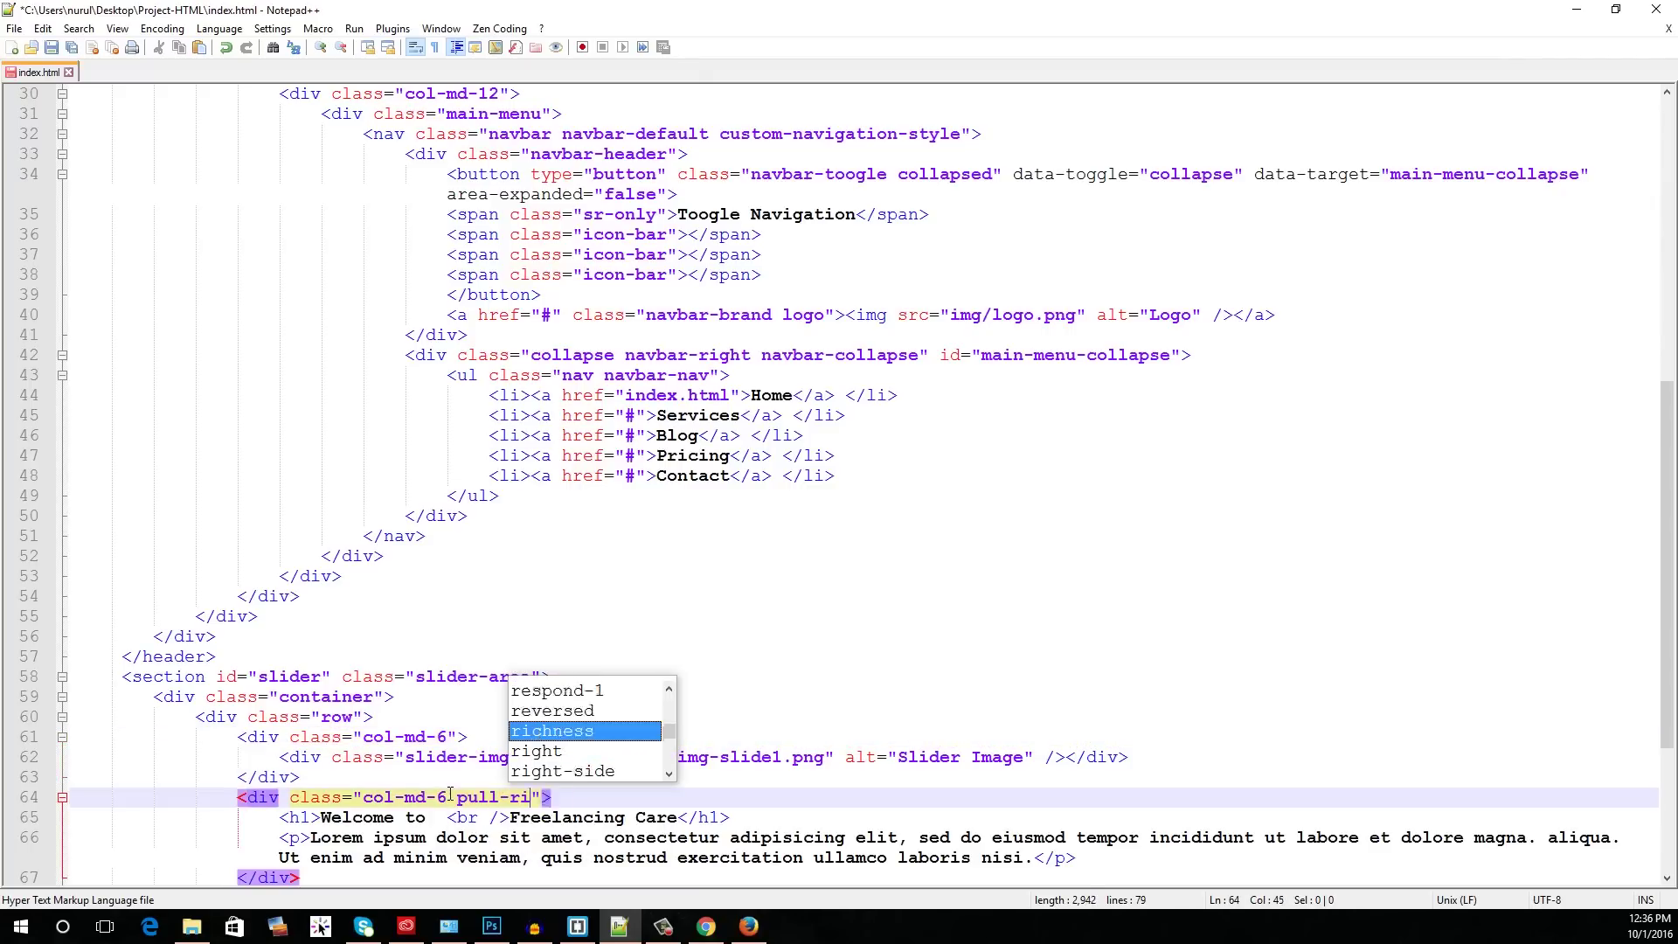
{"action": "left_click", "coordinate": [457, 839]}
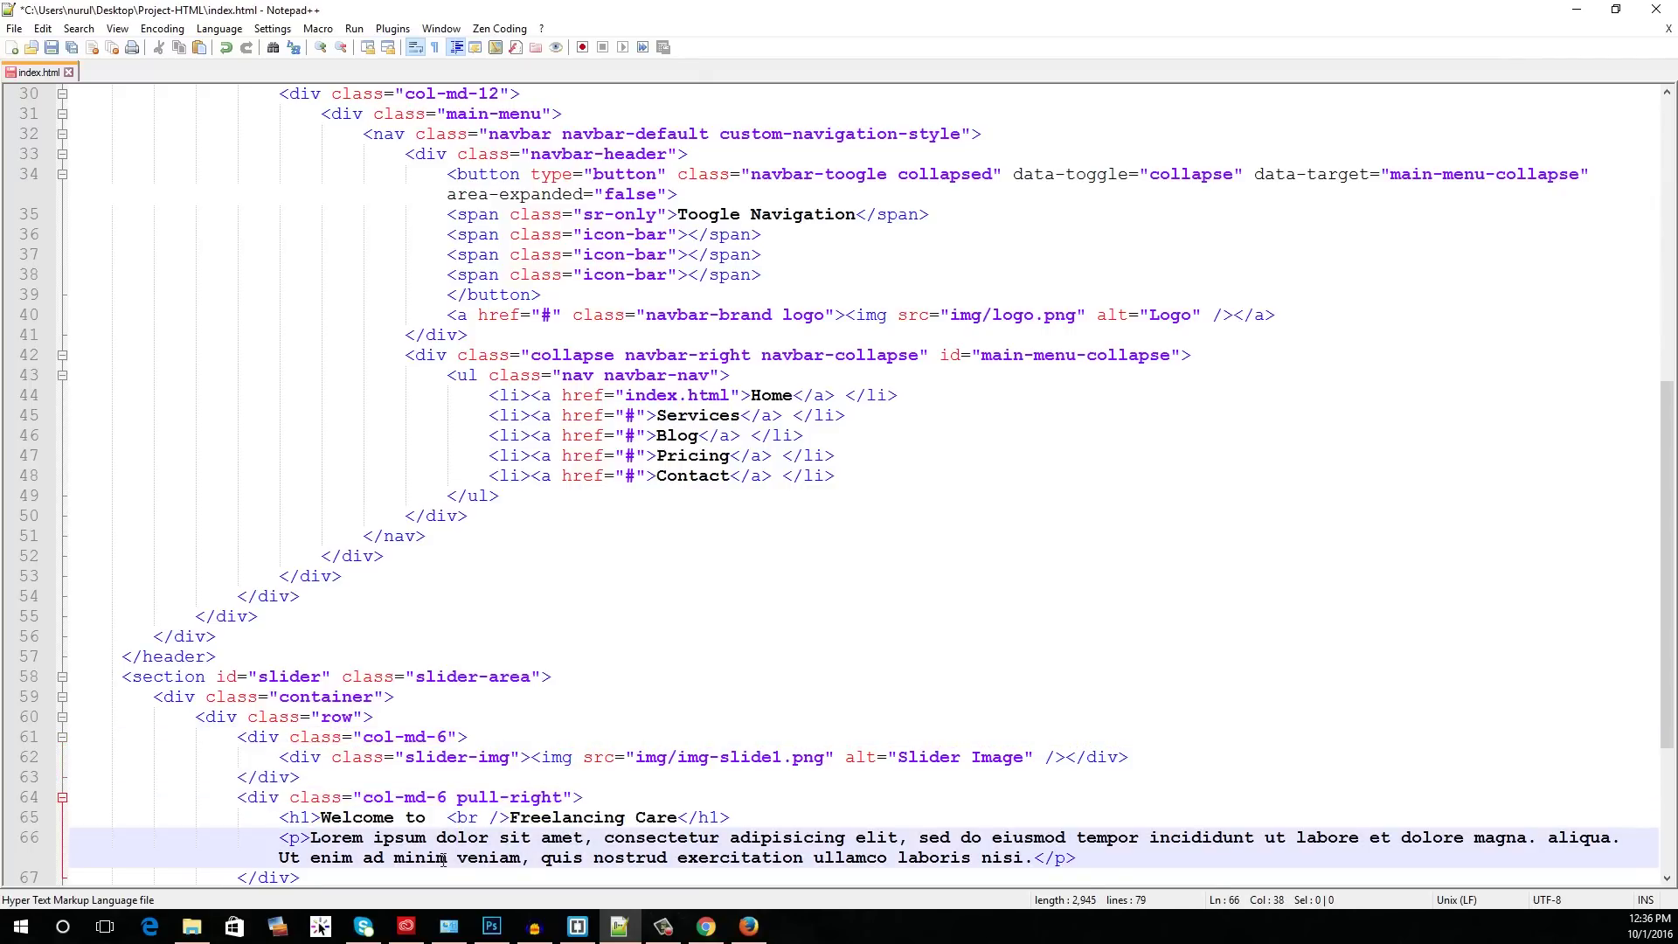
Step: Undo the recent edits back through the pull-right class, paragraph and heading markup inside the second col-md-6 div
{"action": "key", "text": "ctrl+z"}
{"action": "key", "text": "ctrl+z"}
{"action": "key", "text": "ctrl+z"}
{"action": "key", "text": "ctrl+z"}
{"action": "key", "text": "ctrl+z"}
{"action": "key", "text": "ctrl+z"}
{"action": "key", "text": "ctrl+z"}
{"action": "key", "text": "ctrl+z"}
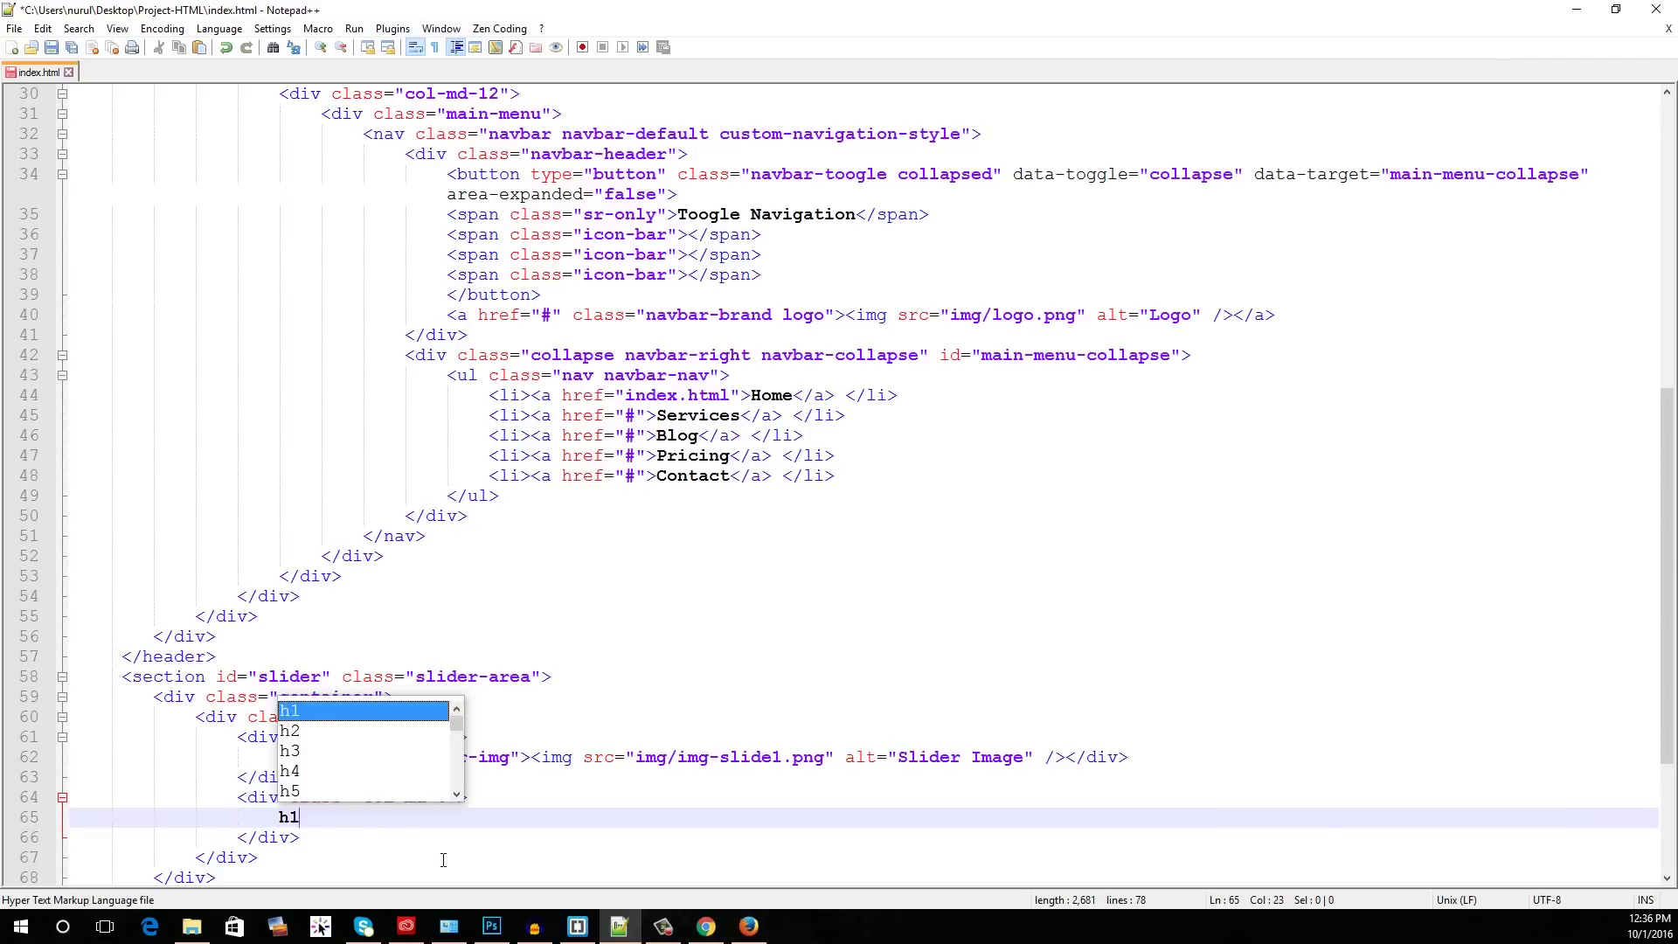
Step: Expand .slider>h1.slider-heading+p inside the second col-md-6 div and fill the heading with Welcome to <br /> Freelancing Care
{"action": "type", "text": ".slider"}
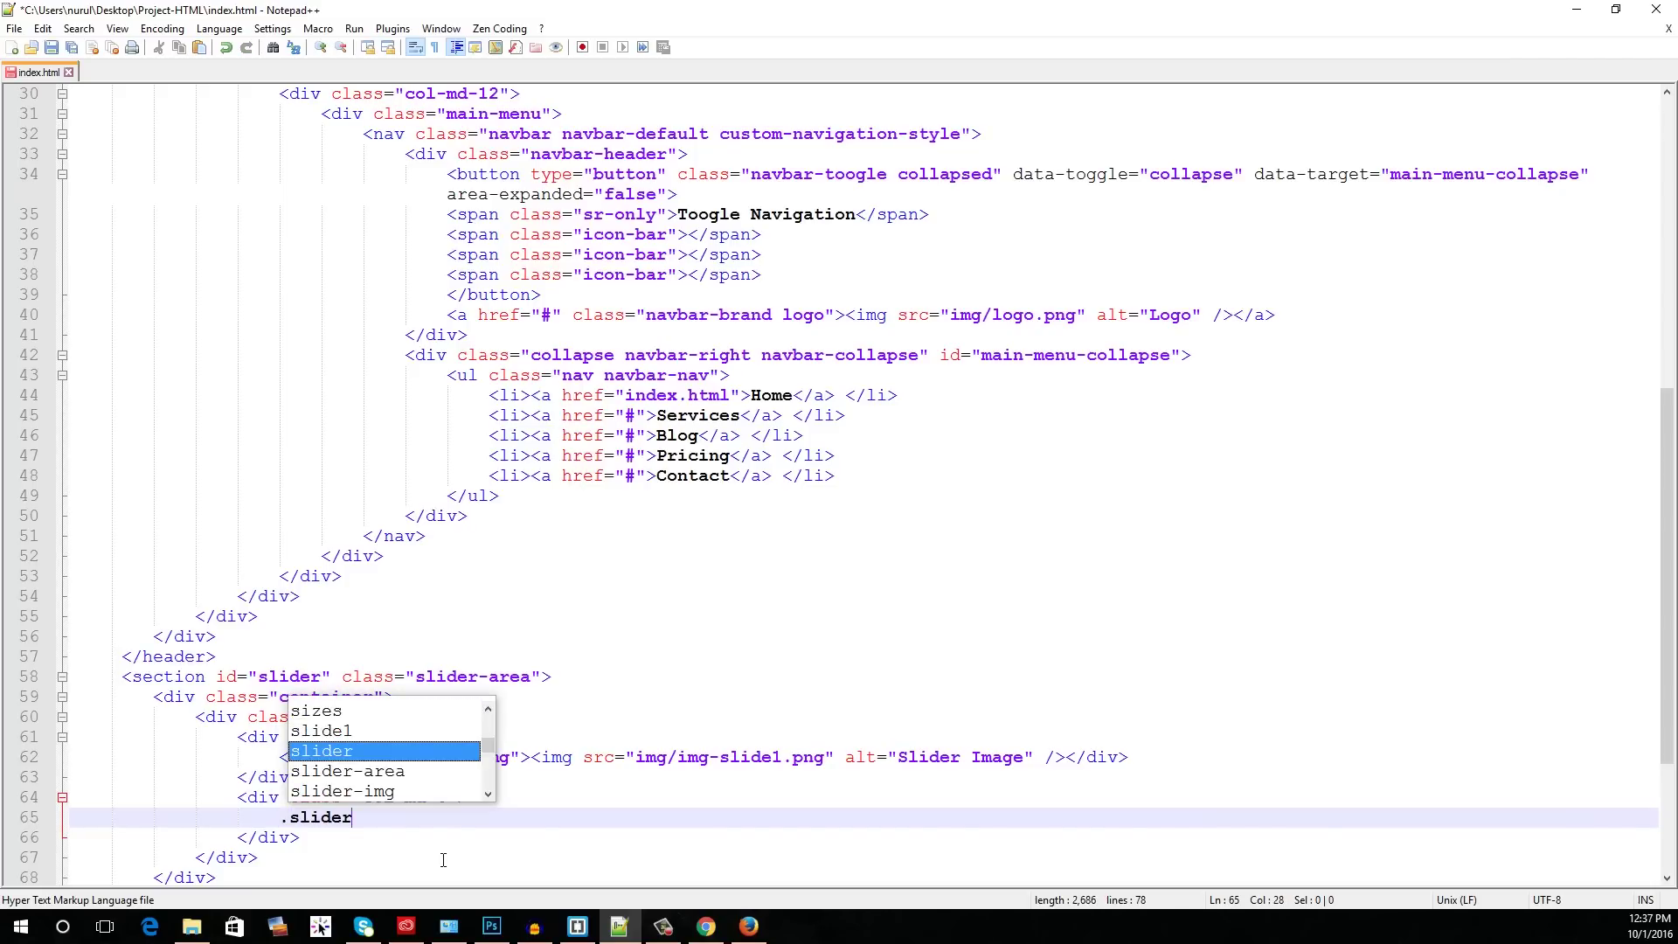
{"action": "type", "text": ">h1.slider"}
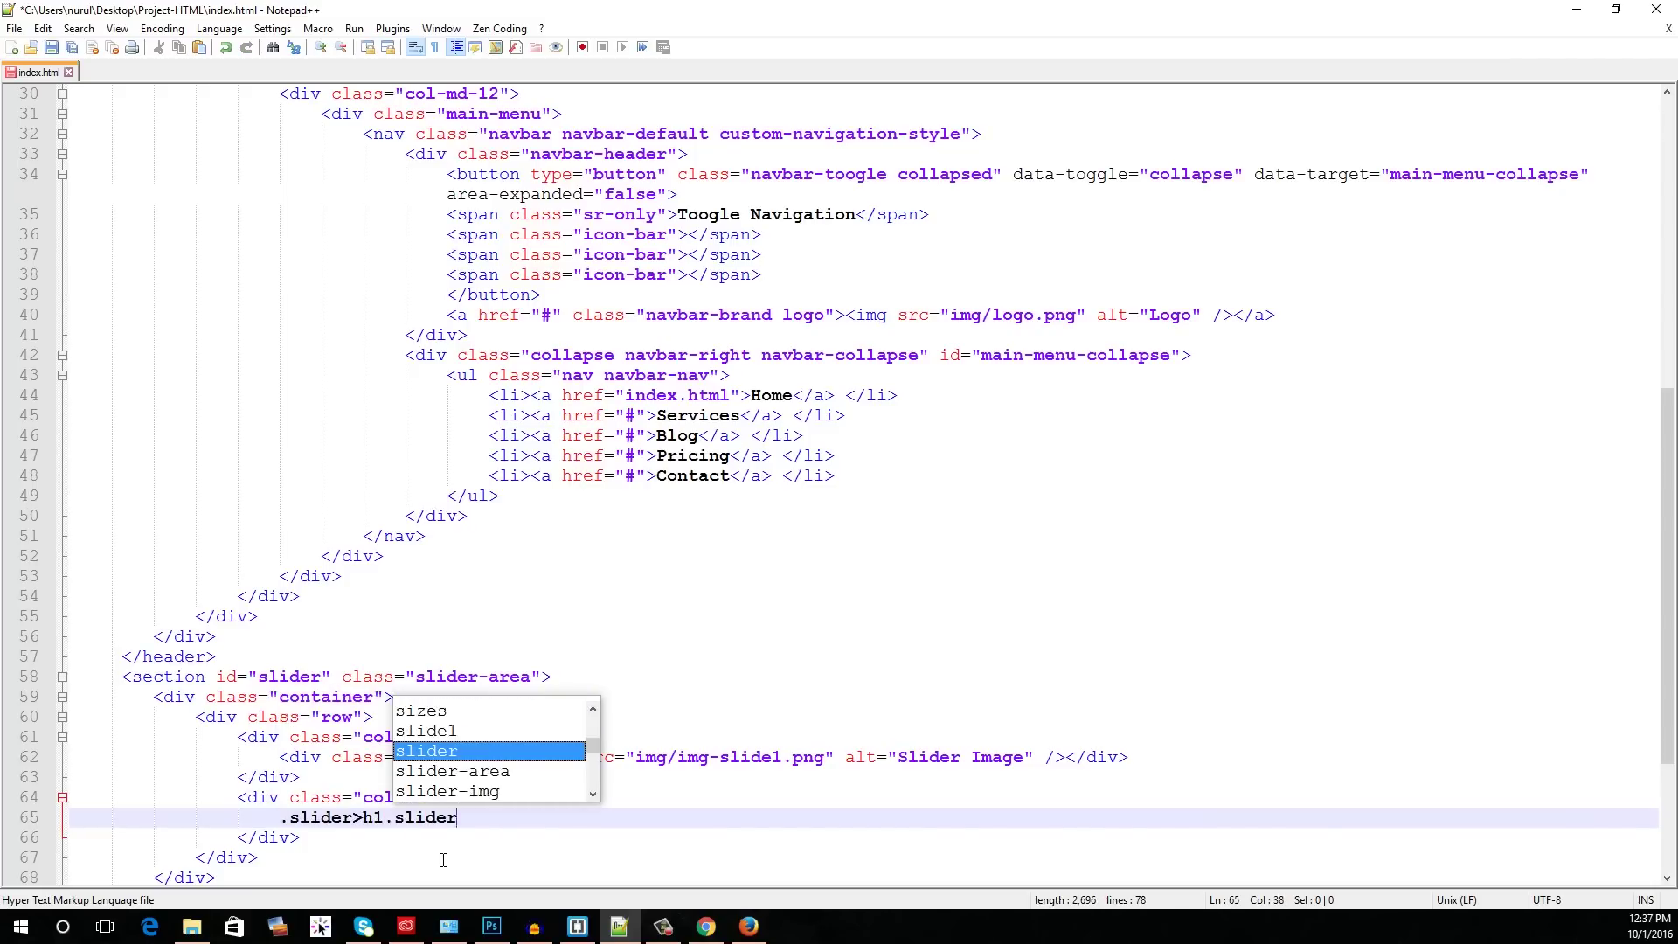
{"action": "type", "text": "-heading+p"}
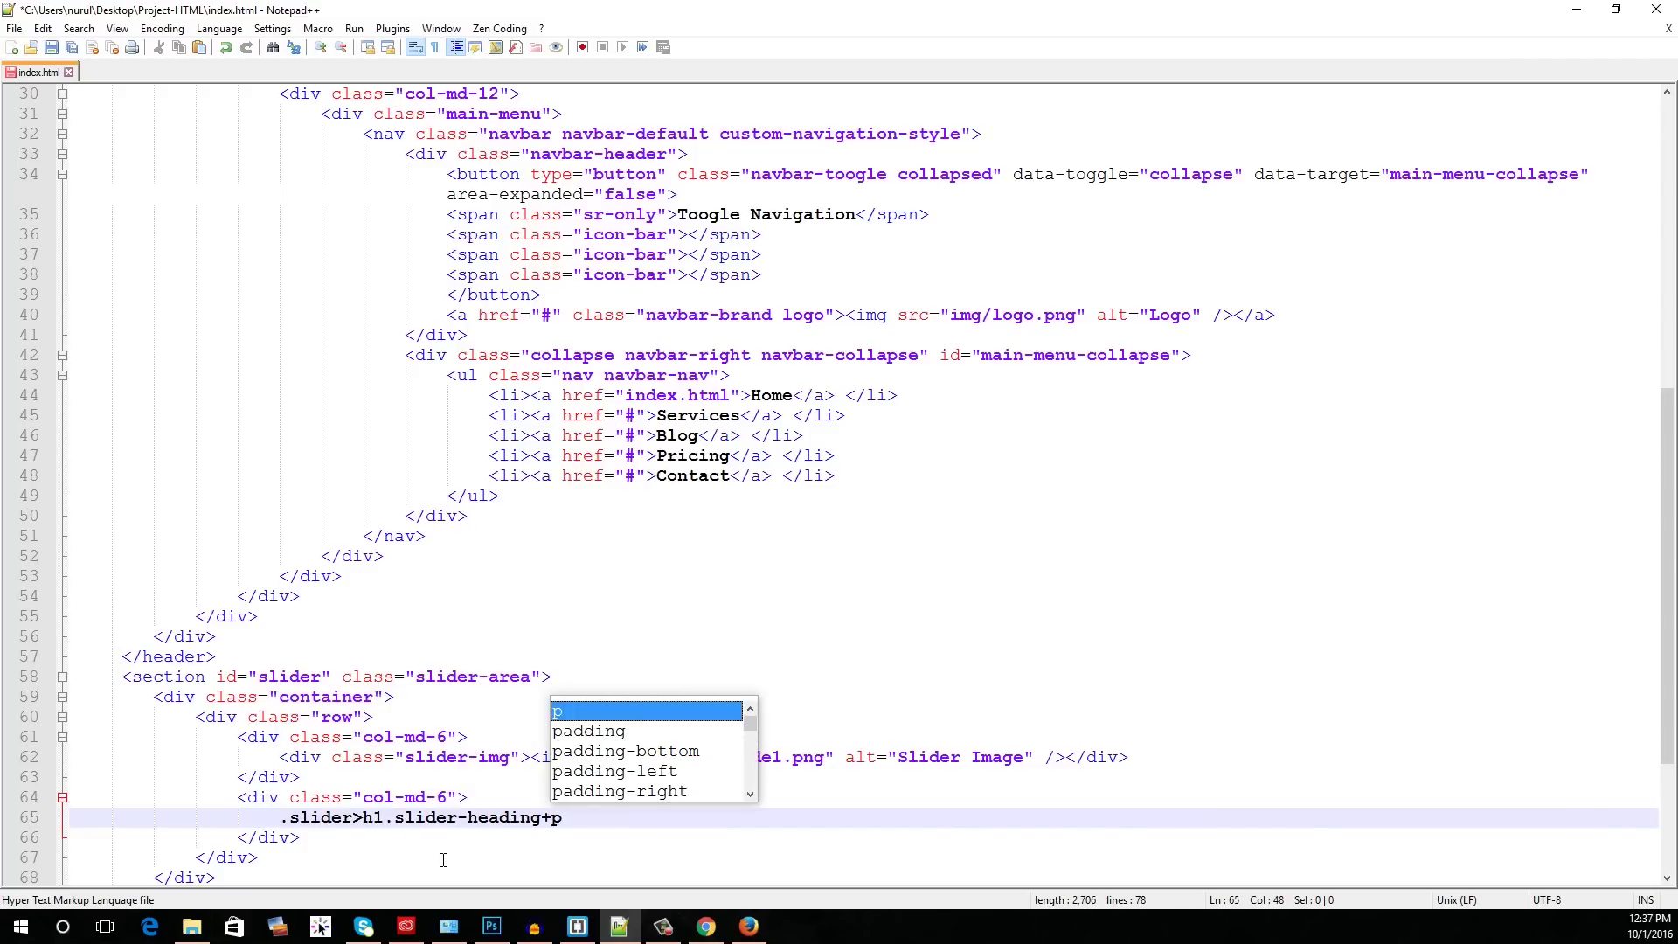
{"action": "key", "text": "ctrl+alt+Return"}
{"action": "type", "text": "Welcome t"}
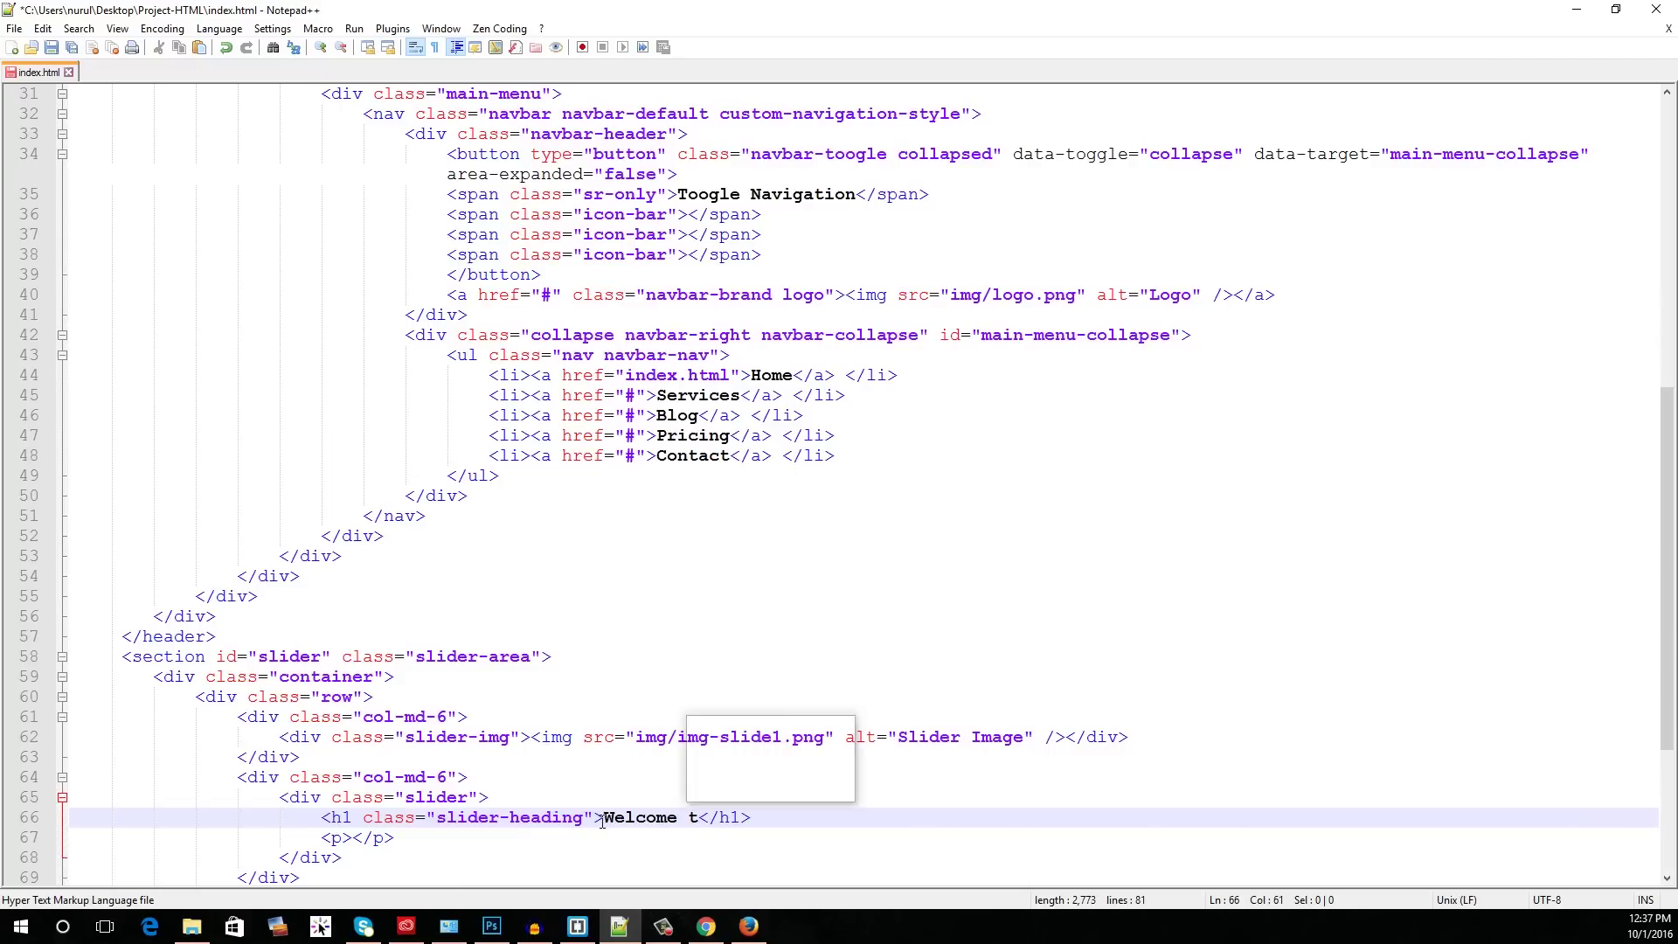
{"action": "type", "text": "o <br> Freelancing Care"}
Step: Copy the lorem ipsum text from the Photoshop design into the slider's empty paragraph and save index.html
{"action": "key", "text": "alt+Tab"}
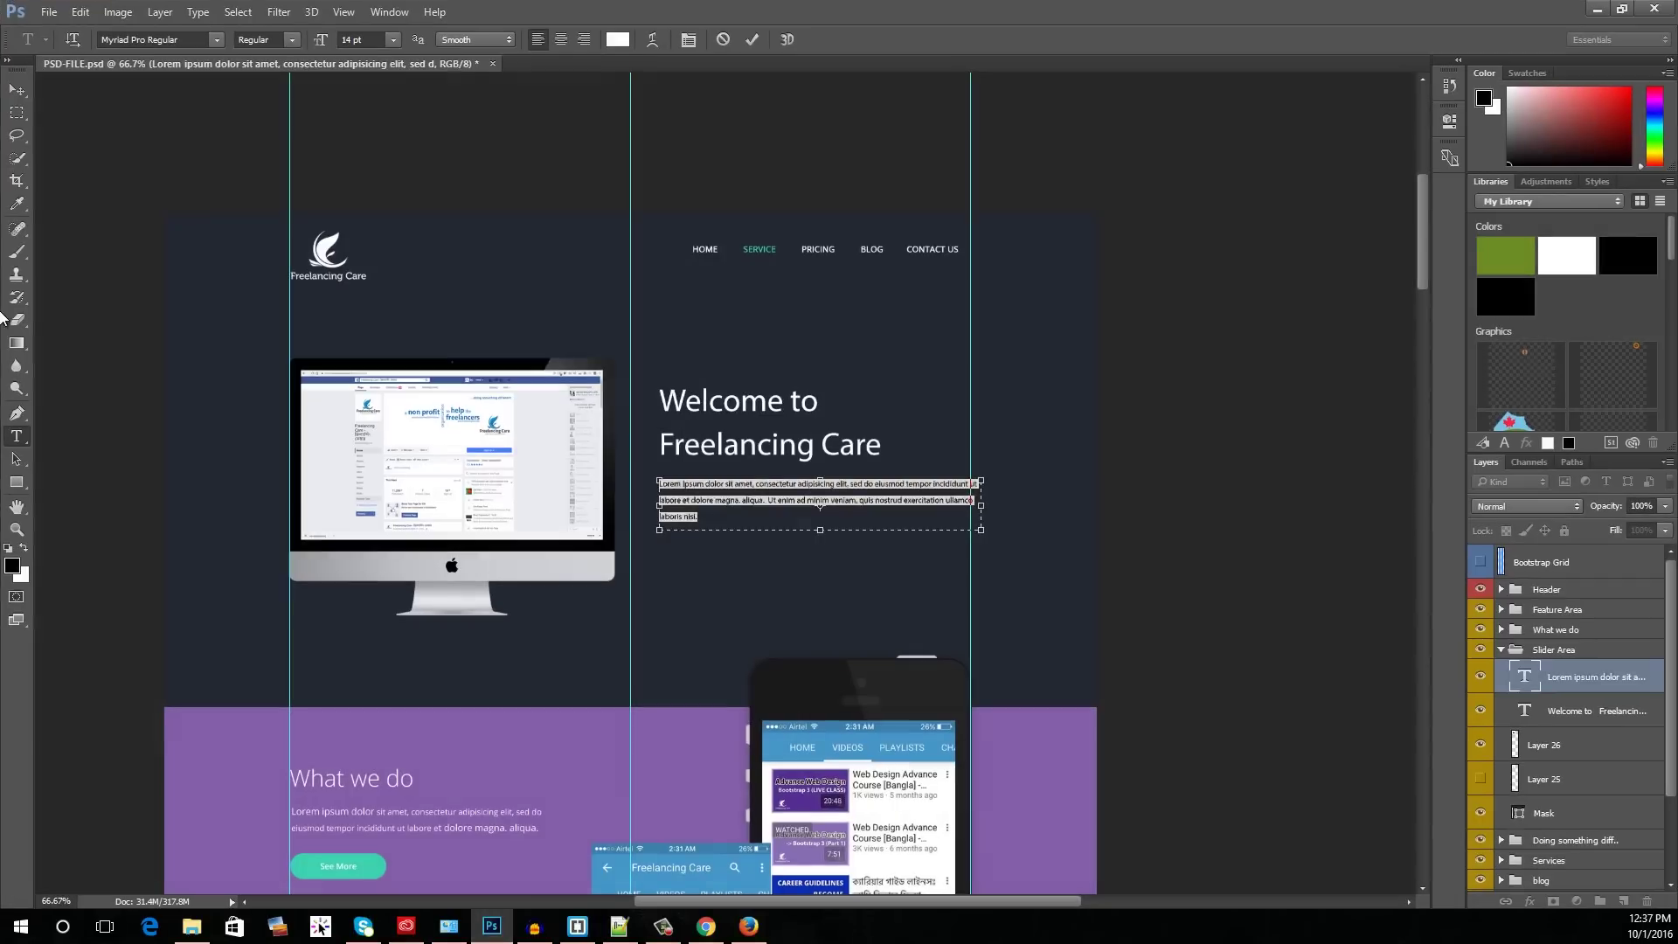
{"action": "key", "text": "ctrl+c"}
{"action": "key", "text": "alt+Tab"}
{"action": "key", "text": "ctrl+v"}
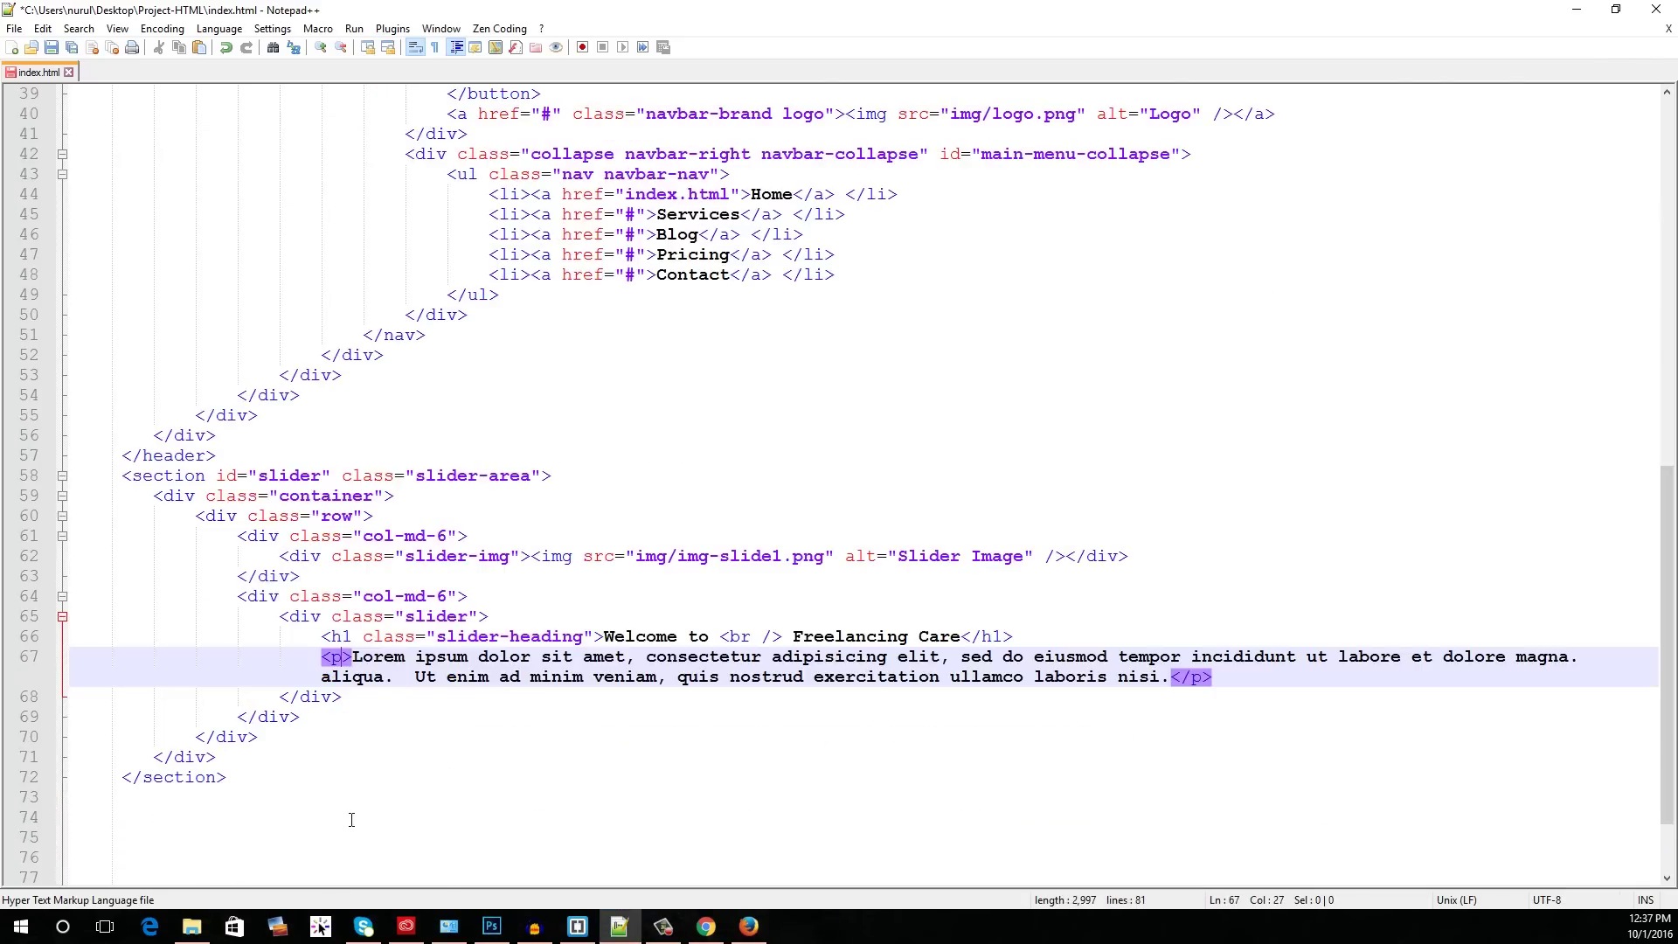
{"action": "key", "text": "ctrl+s"}
Step: Search the web in Chrome for "open sans font free download" and download the Open Sans TTF package from Font Squirrel
{"action": "key", "text": "alt+Tab"}
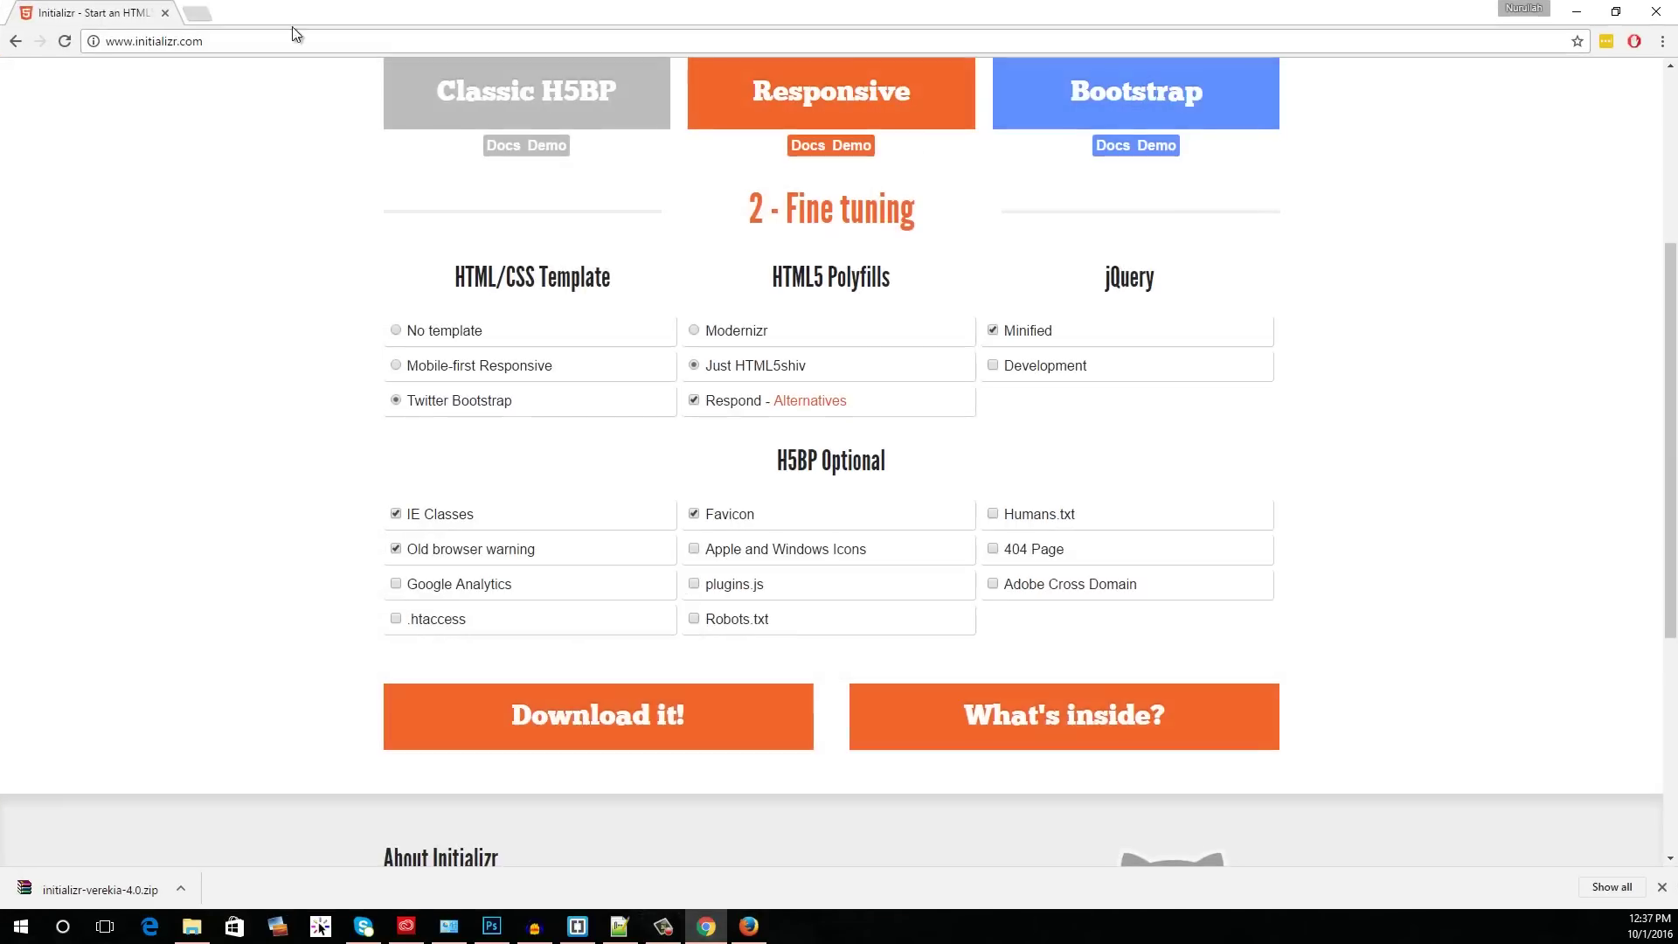
{"action": "left_click", "coordinate": [210, 11]}
{"action": "type", "text": "open sans font free download"}
{"action": "key", "text": "Return"}
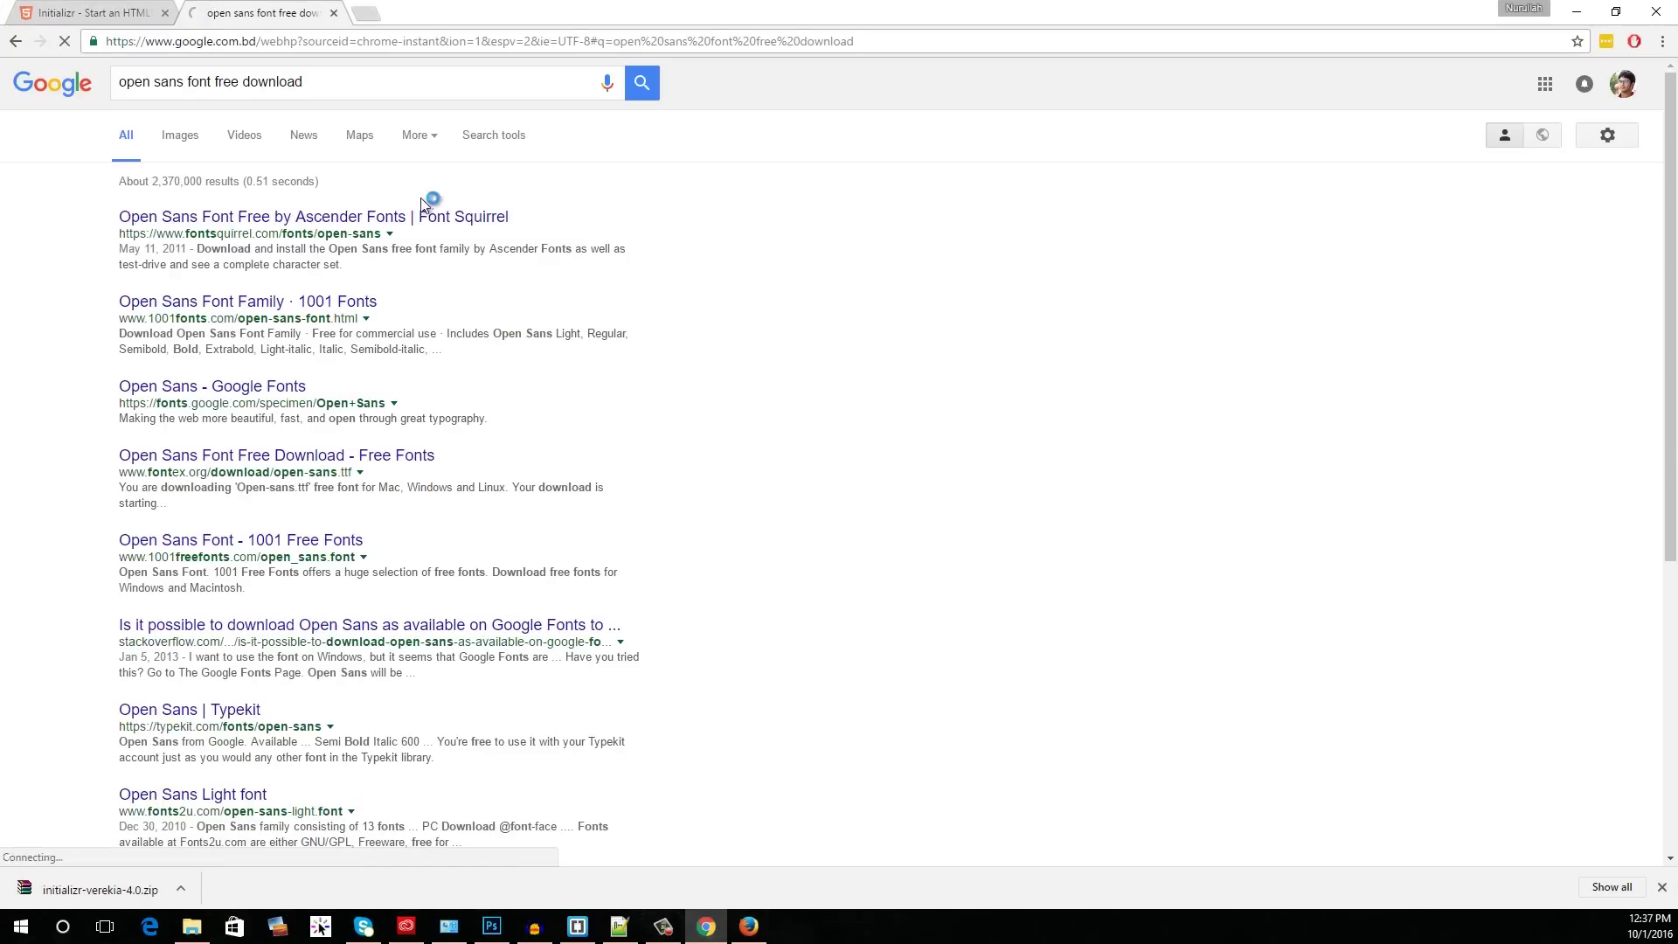
{"action": "left_click", "coordinate": [431, 214]}
{"action": "left_click", "coordinate": [882, 344]}
Step: Show the download in its Downloads folder and extract the open-sans archive into its own folder
{"action": "left_click", "coordinate": [180, 889]}
{"action": "left_click", "coordinate": [294, 753]}
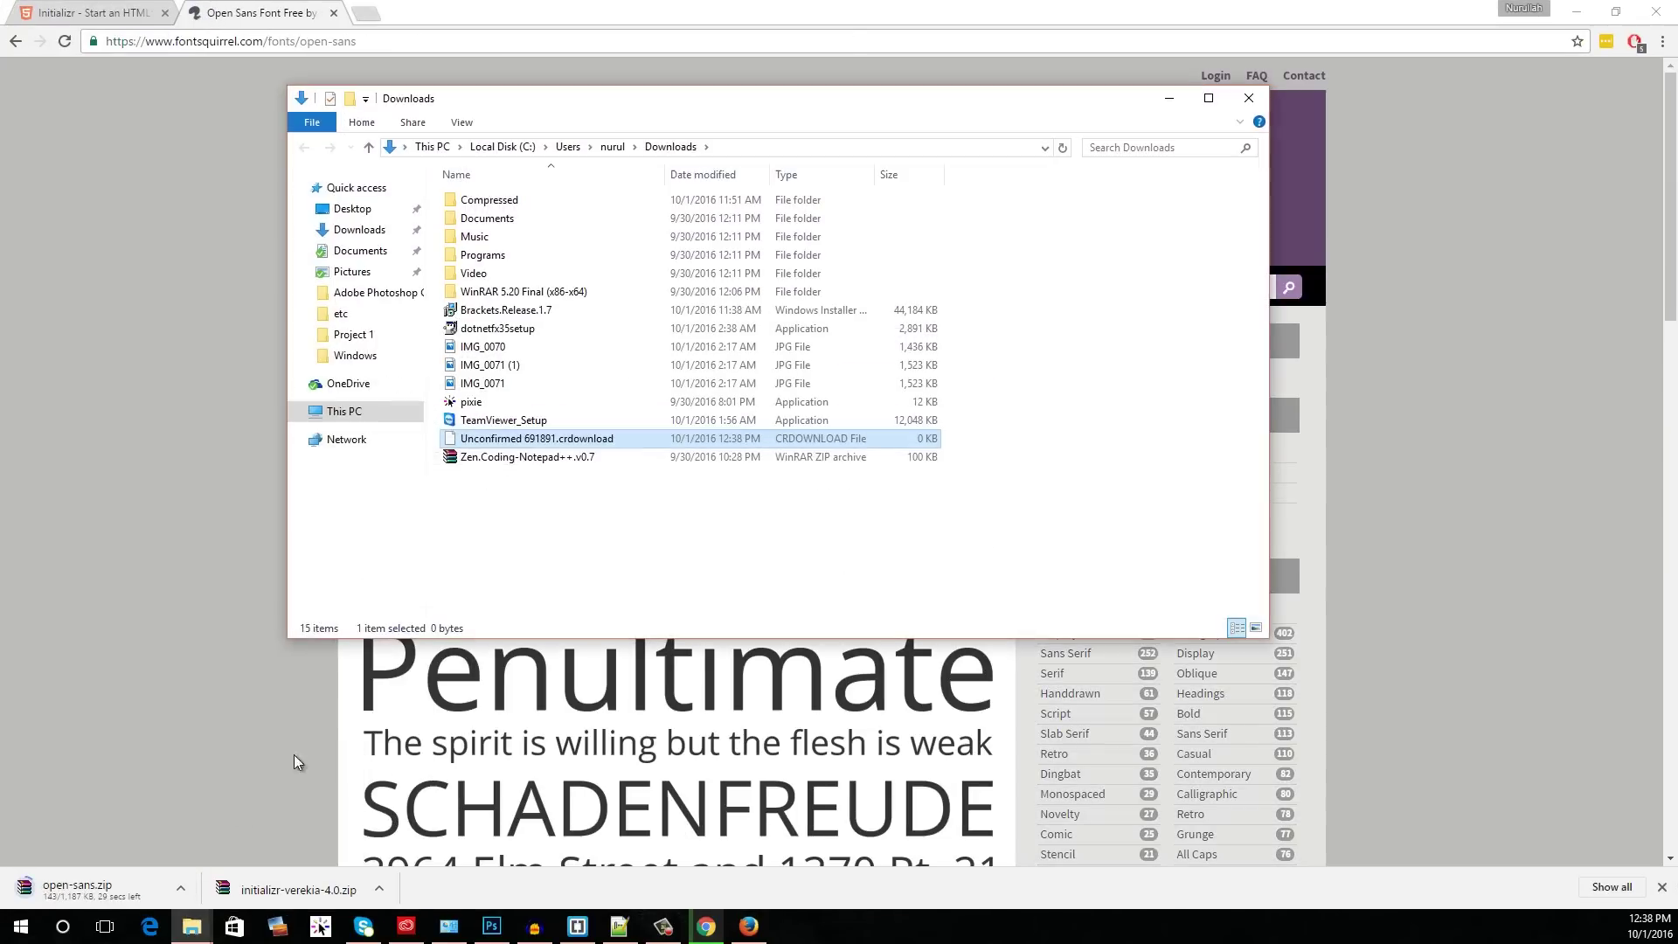
{"action": "left_click", "coordinate": [706, 926]}
{"action": "left_click", "coordinate": [281, 842]}
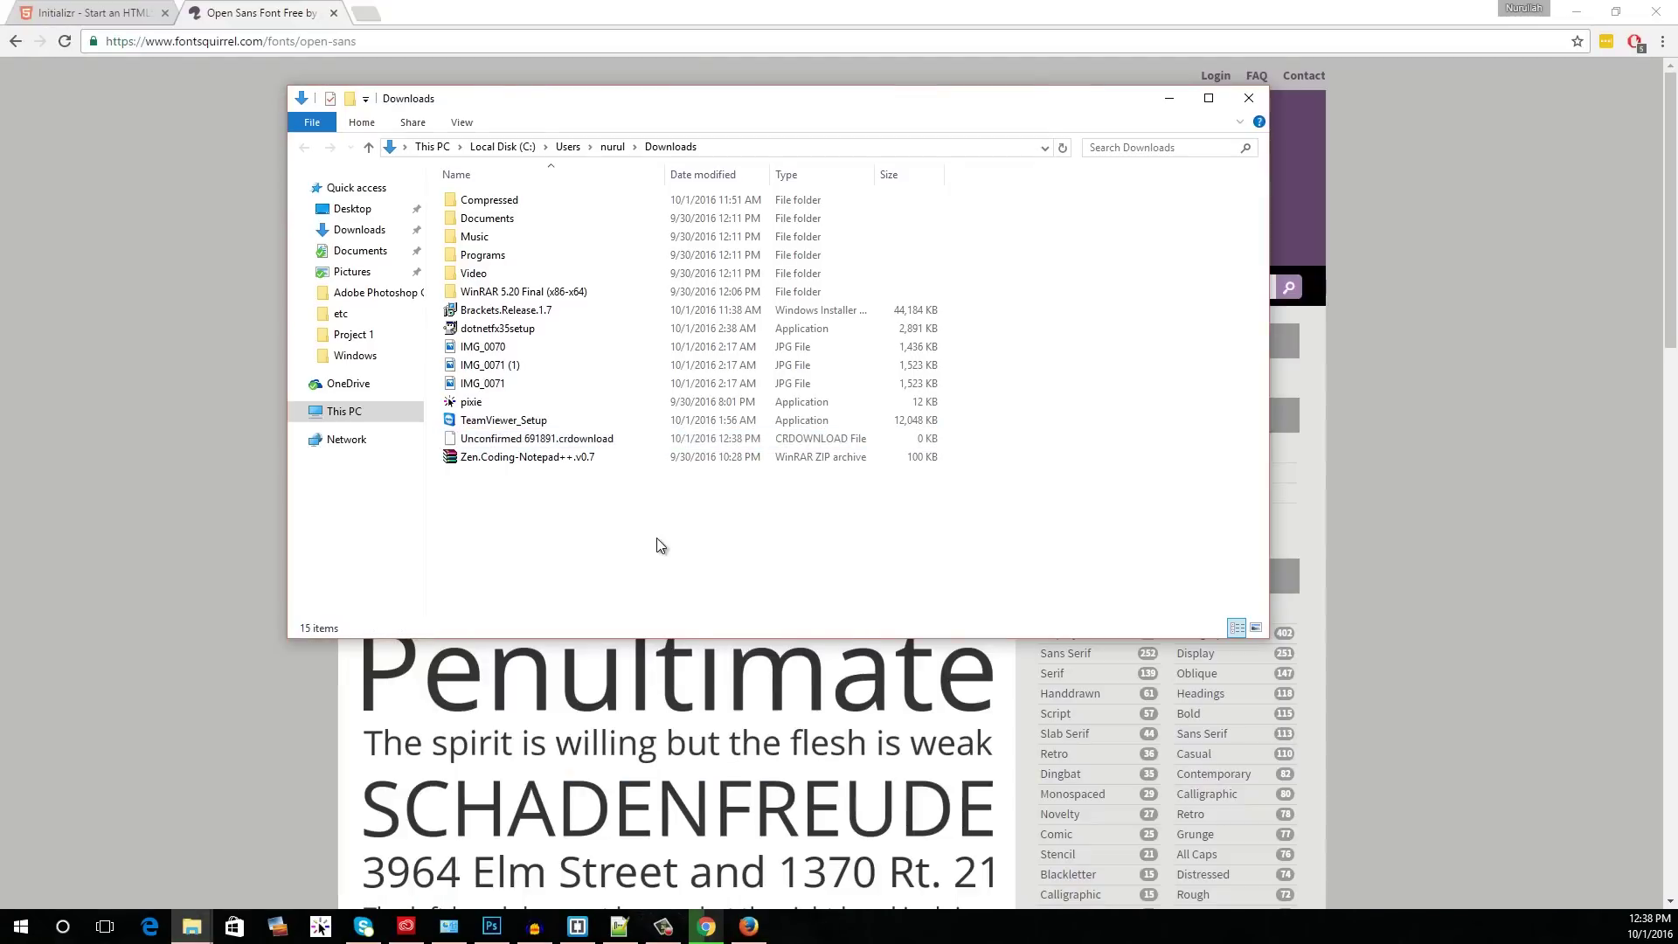
{"action": "right_click", "coordinate": [659, 543]}
{"action": "left_click", "coordinate": [700, 608]}
{"action": "right_click", "coordinate": [491, 421]}
{"action": "left_click", "coordinate": [569, 513]}
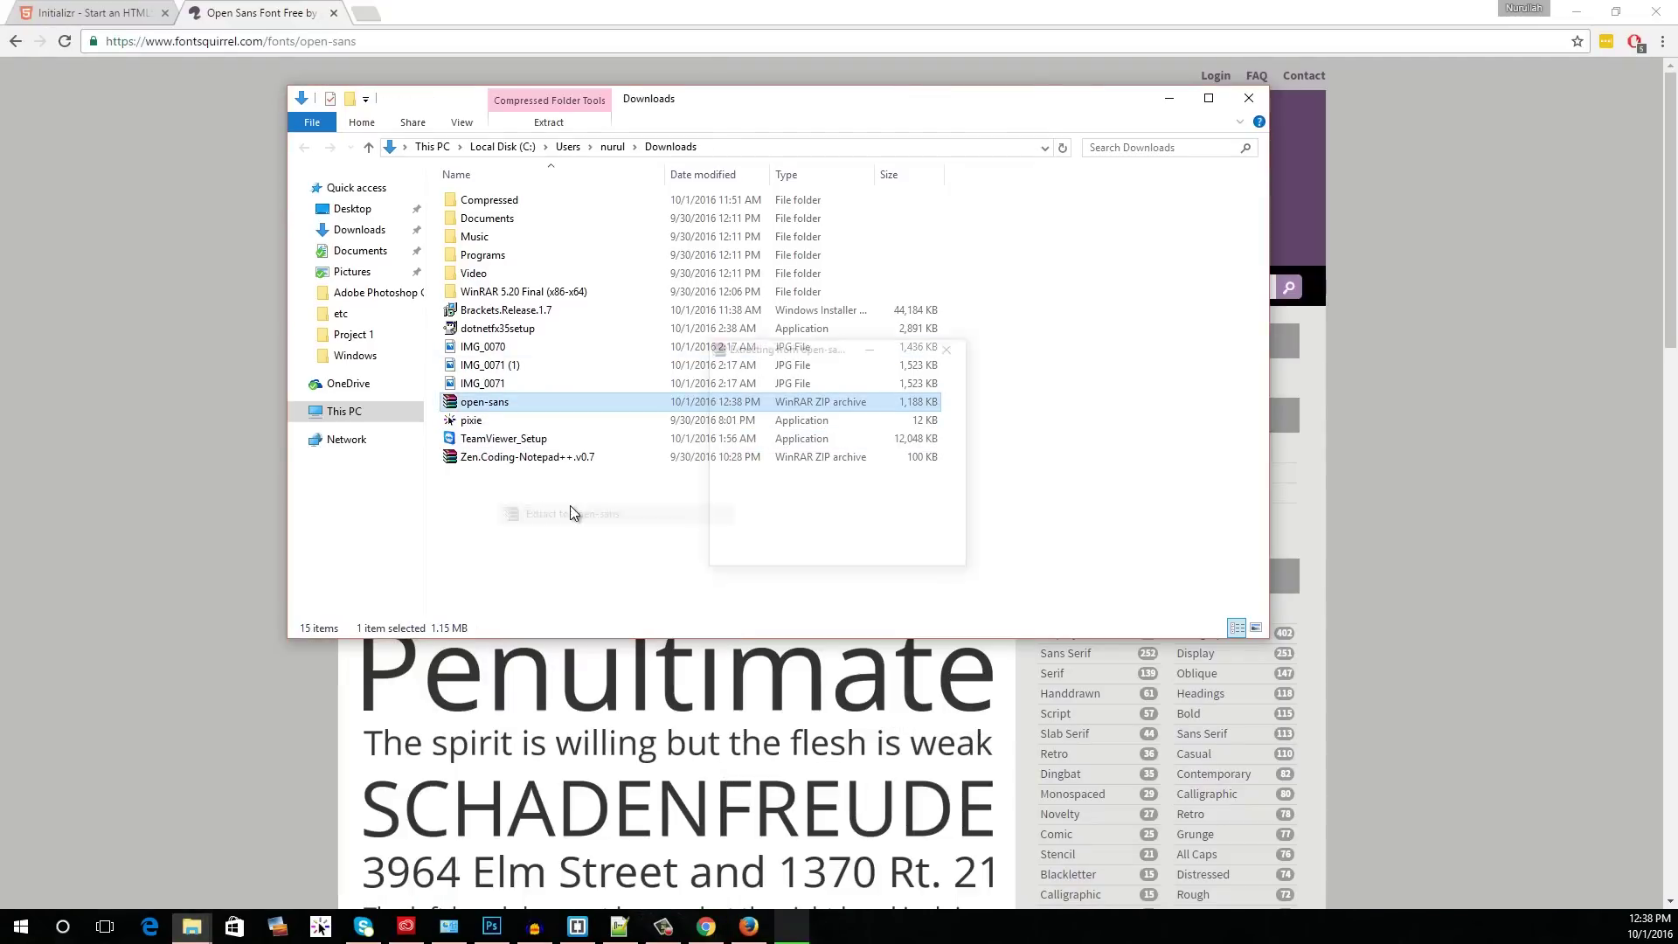
Step: Preview Open Sans Bold from the extracted open-sans folder, then select the font files and open the Windows Fonts folder to install them
{"action": "double_click", "coordinate": [484, 254]}
{"action": "double_click", "coordinate": [496, 217]}
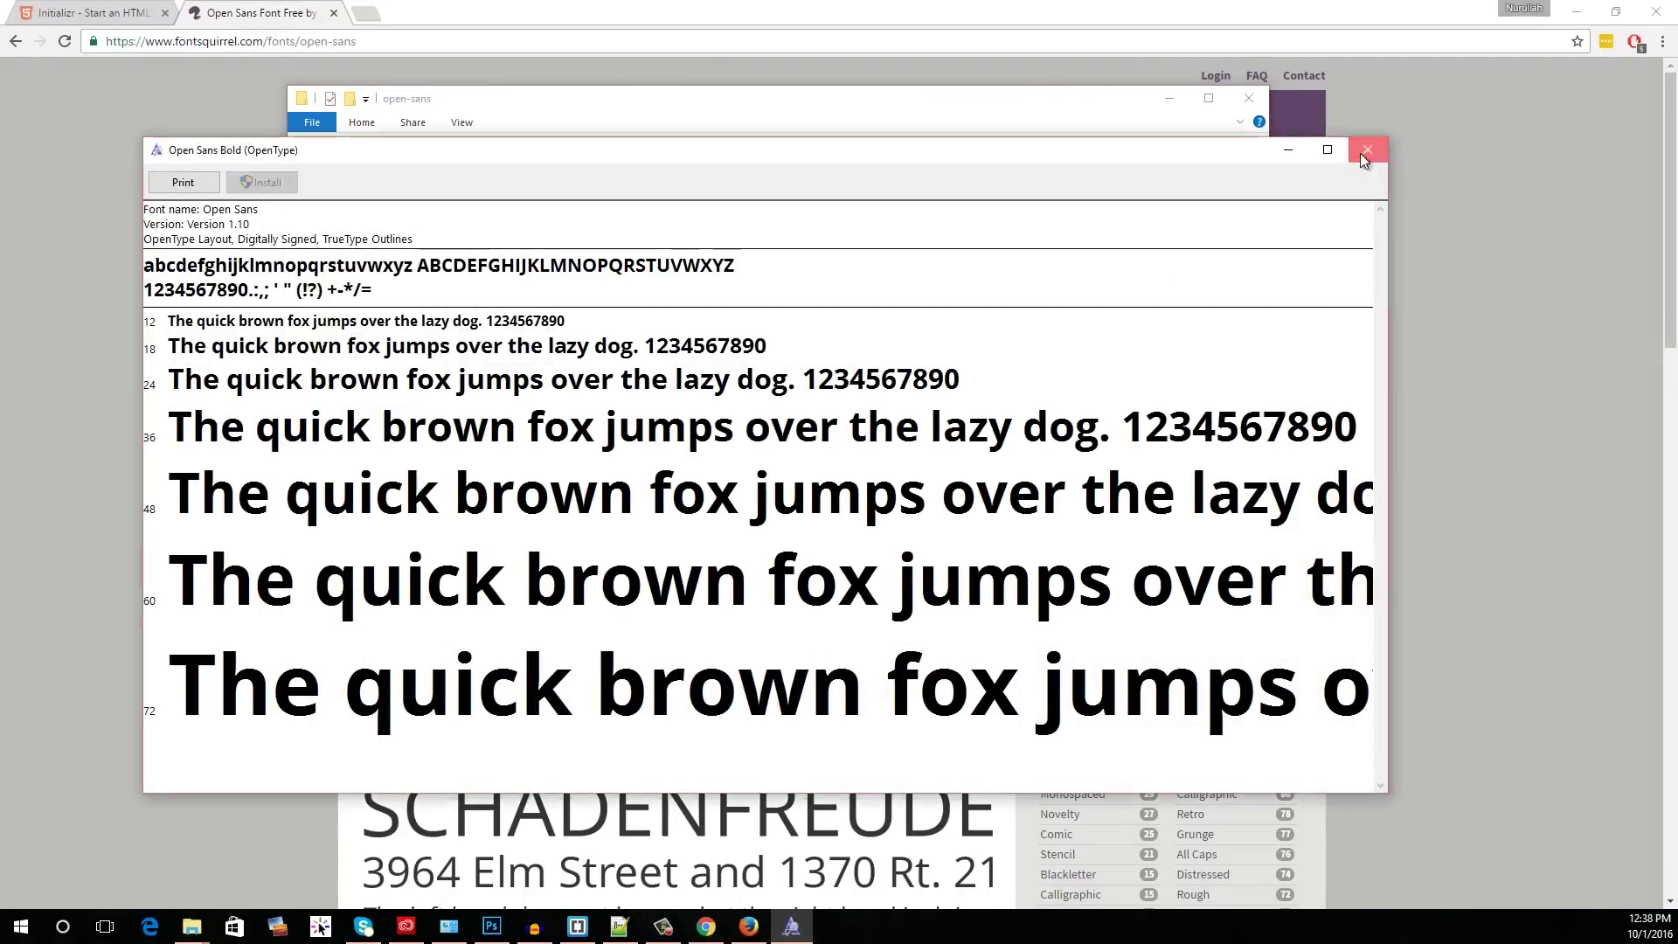
{"action": "left_click", "coordinate": [1372, 154]}
{"action": "left_click_drag", "start_coordinate": [664, 411], "coordinate": [502, 276]}
{"action": "key", "text": "super"}
{"action": "type", "text": "fonts"}
{"action": "key", "text": "Return"}
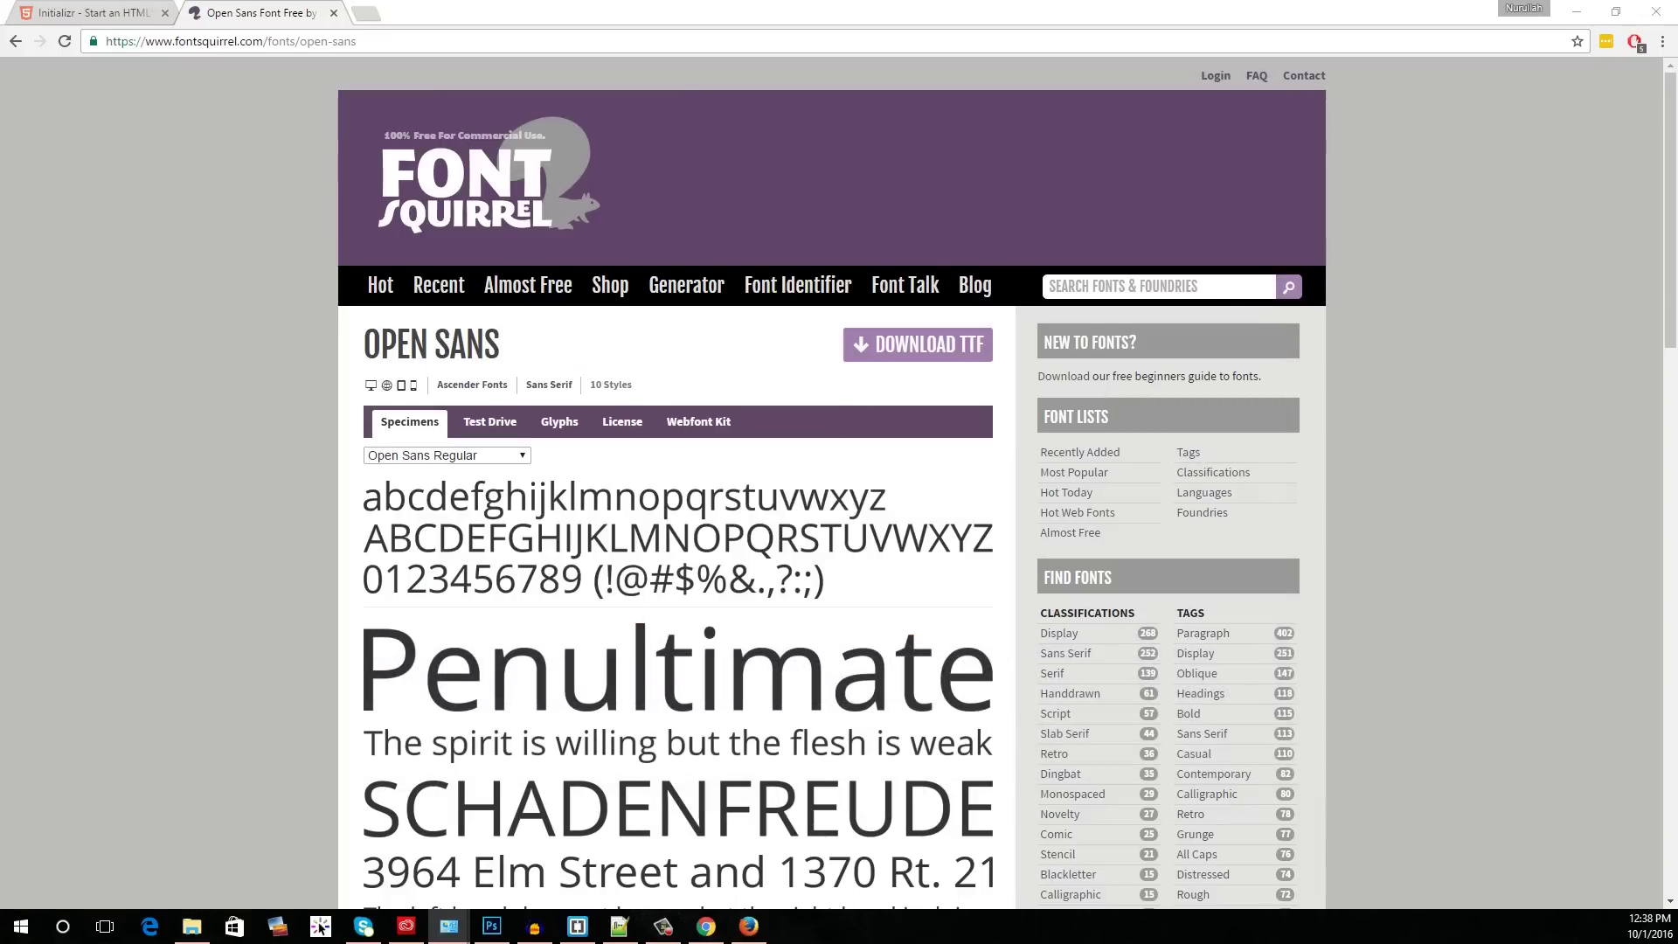
Step: Put the browser windows away and close Photoshop with its open design
{"action": "left_click", "coordinate": [1576, 11]}
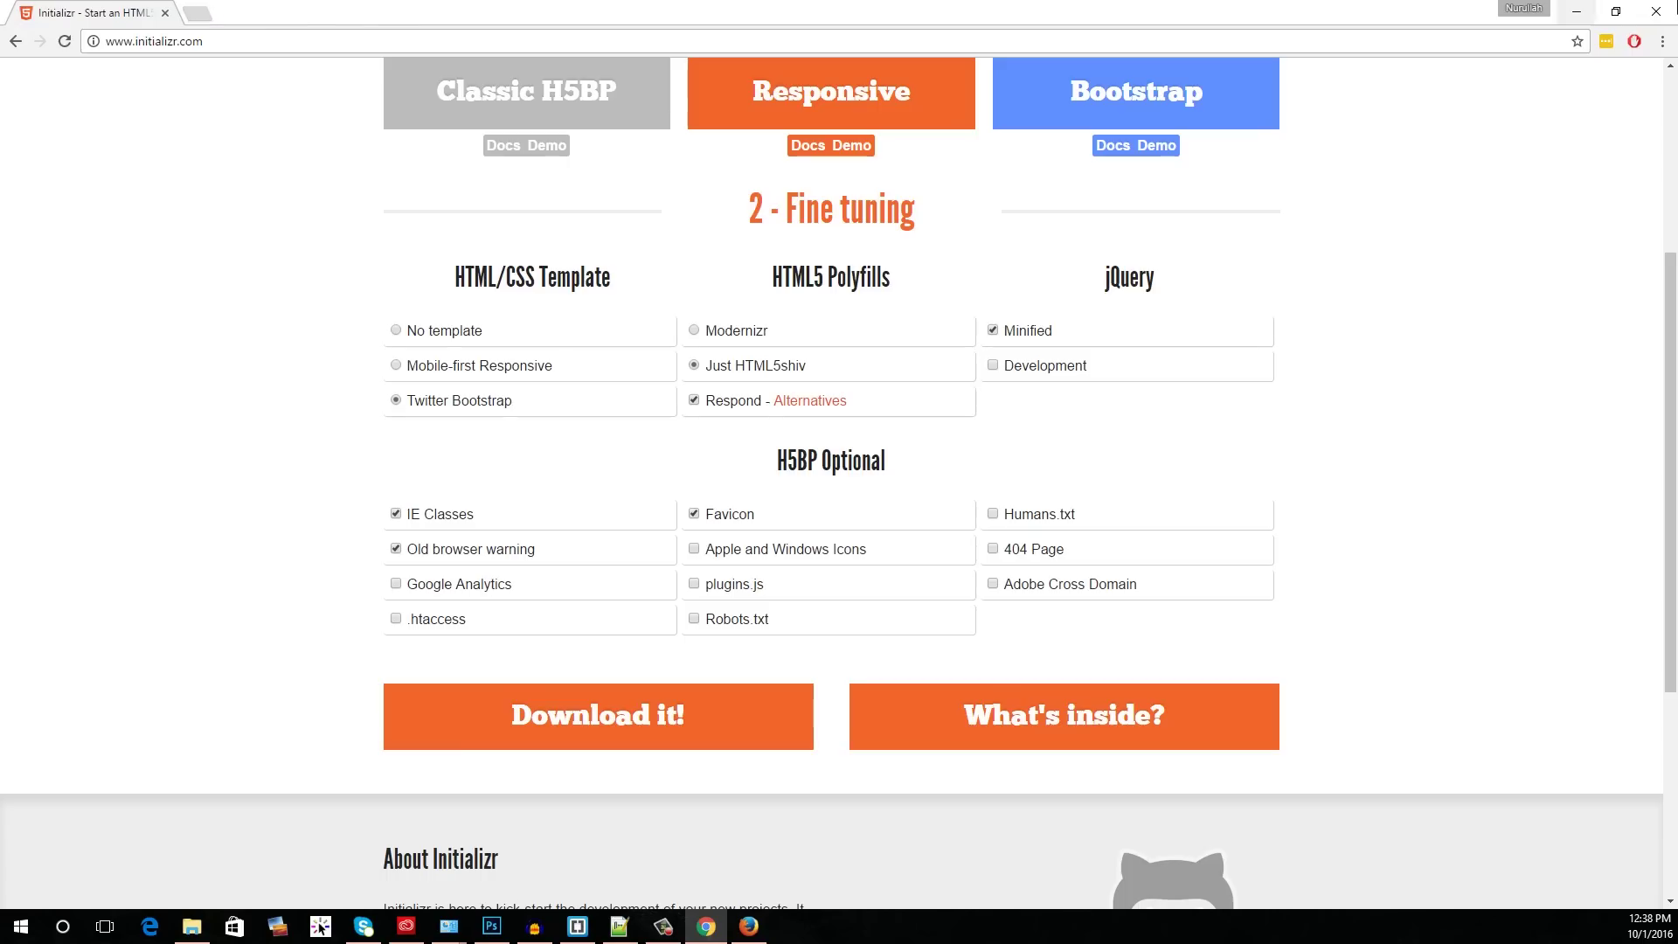
{"action": "left_click", "coordinate": [1591, 9]}
{"action": "left_click", "coordinate": [1602, 7]}
{"action": "left_click", "coordinate": [854, 349]}
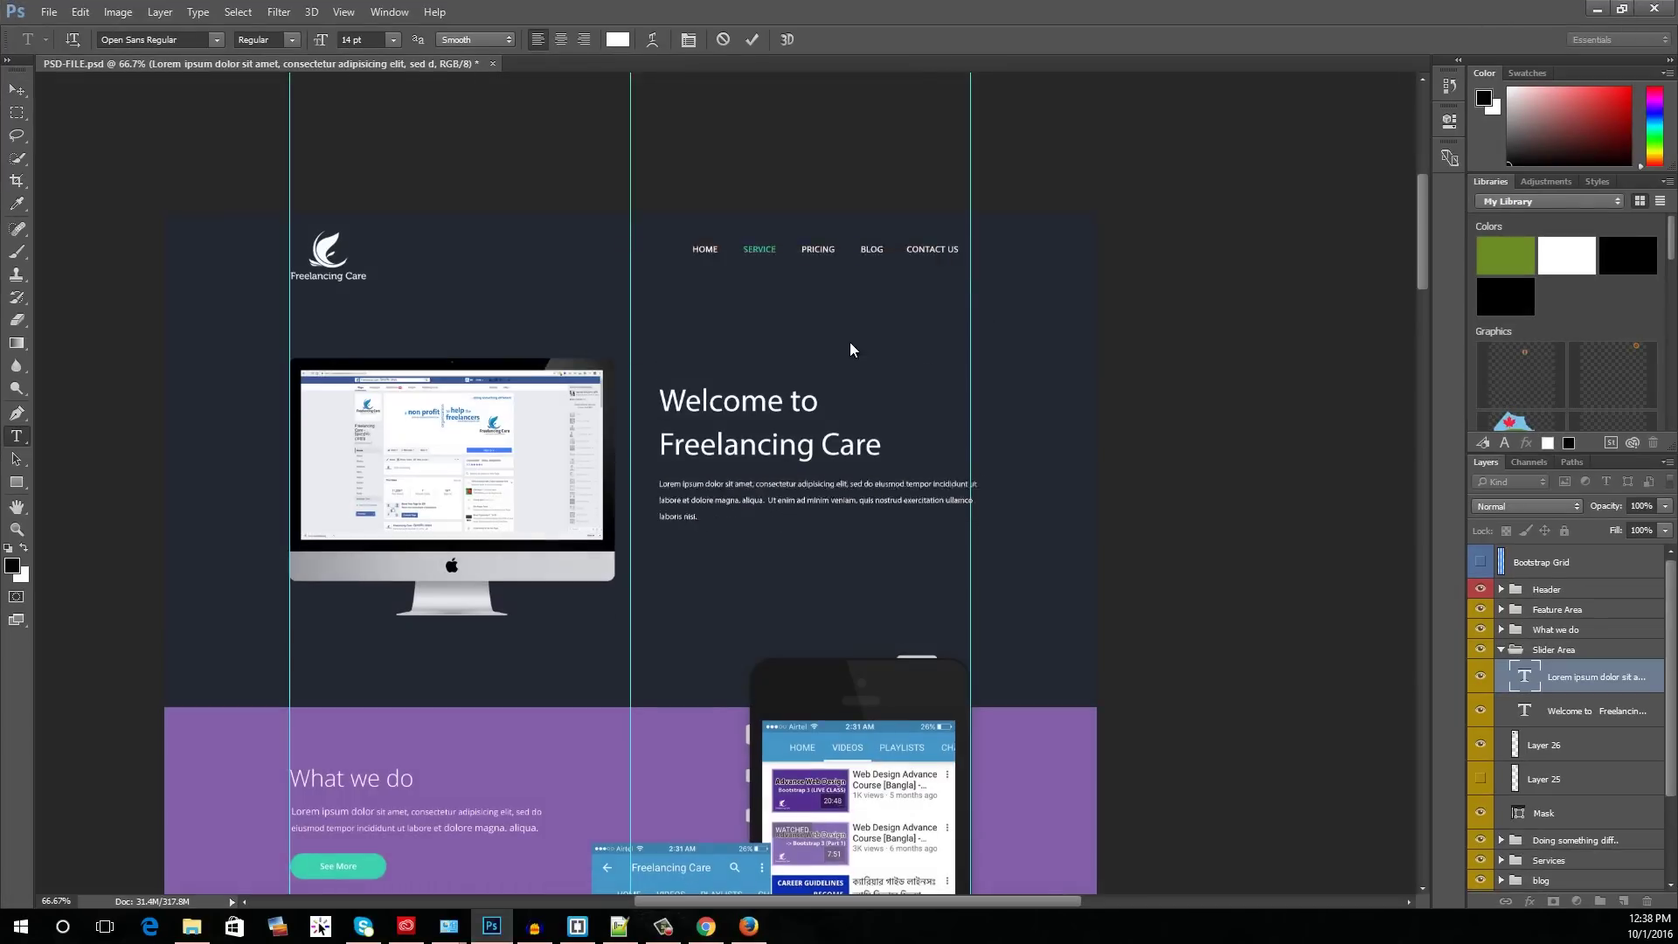
{"action": "left_click", "coordinate": [1602, 9]}
{"action": "left_click", "coordinate": [1590, 9]}
{"action": "left_click", "coordinate": [1657, 16]}
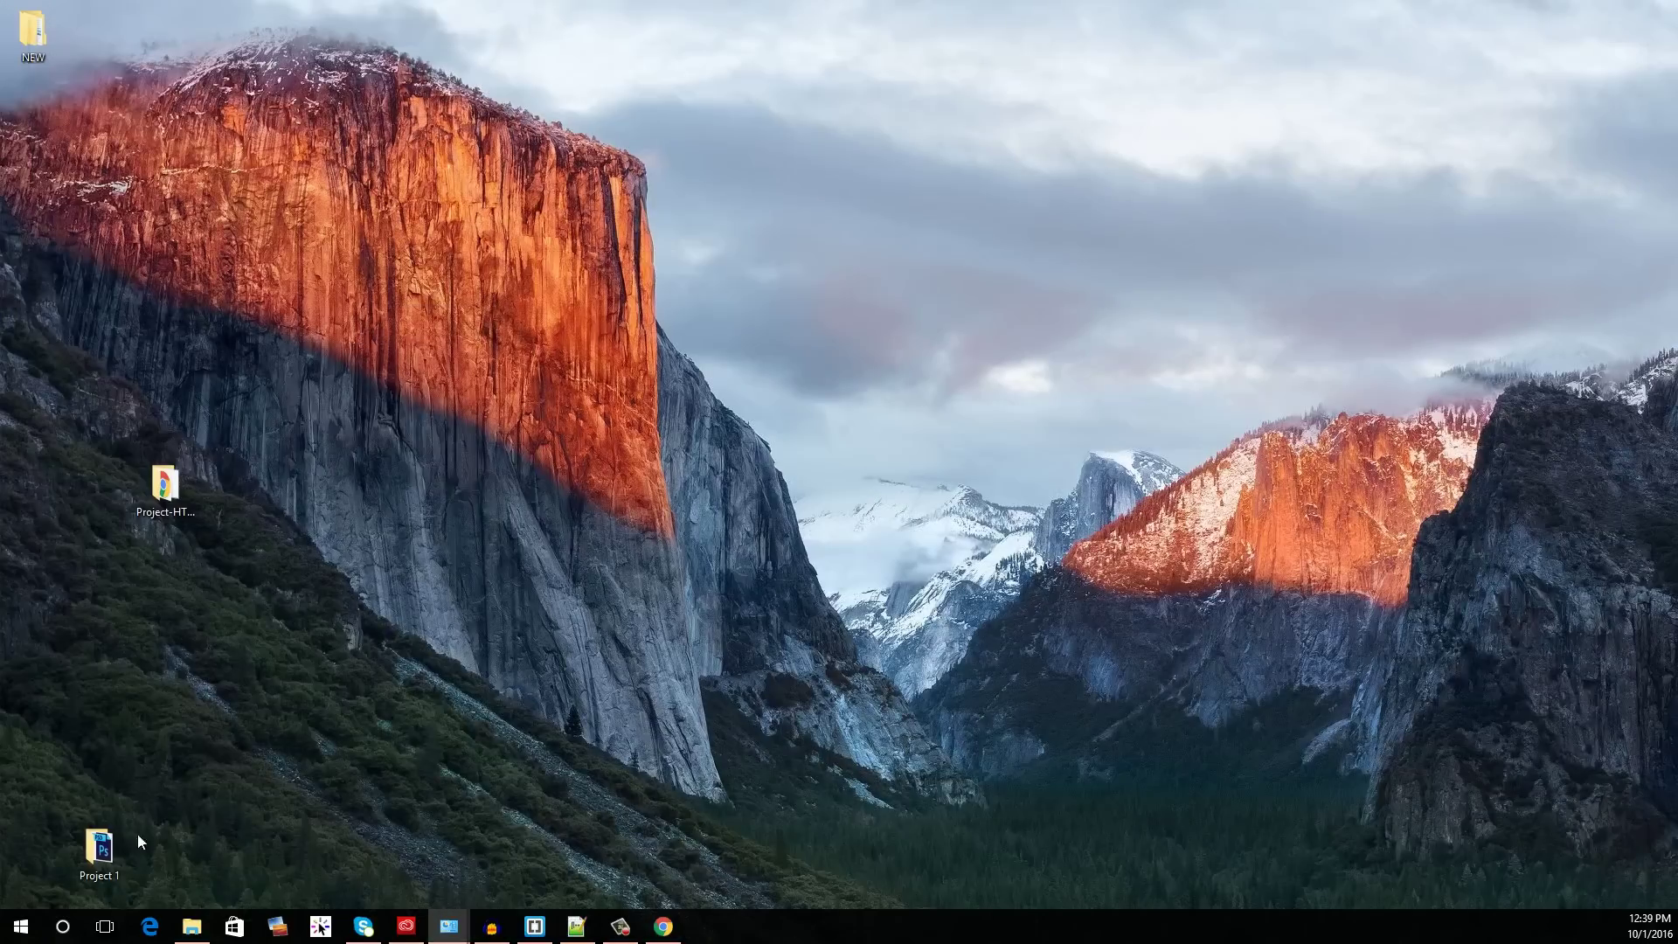
Step: Reopen PSD-FILE.psd from the Project 1 folder on the desktop and enlarge the header and slider area to 66.67%
{"action": "double_click", "coordinate": [98, 851]}
{"action": "left_click", "coordinate": [480, 215]}
{"action": "double_click", "coordinate": [479, 215]}
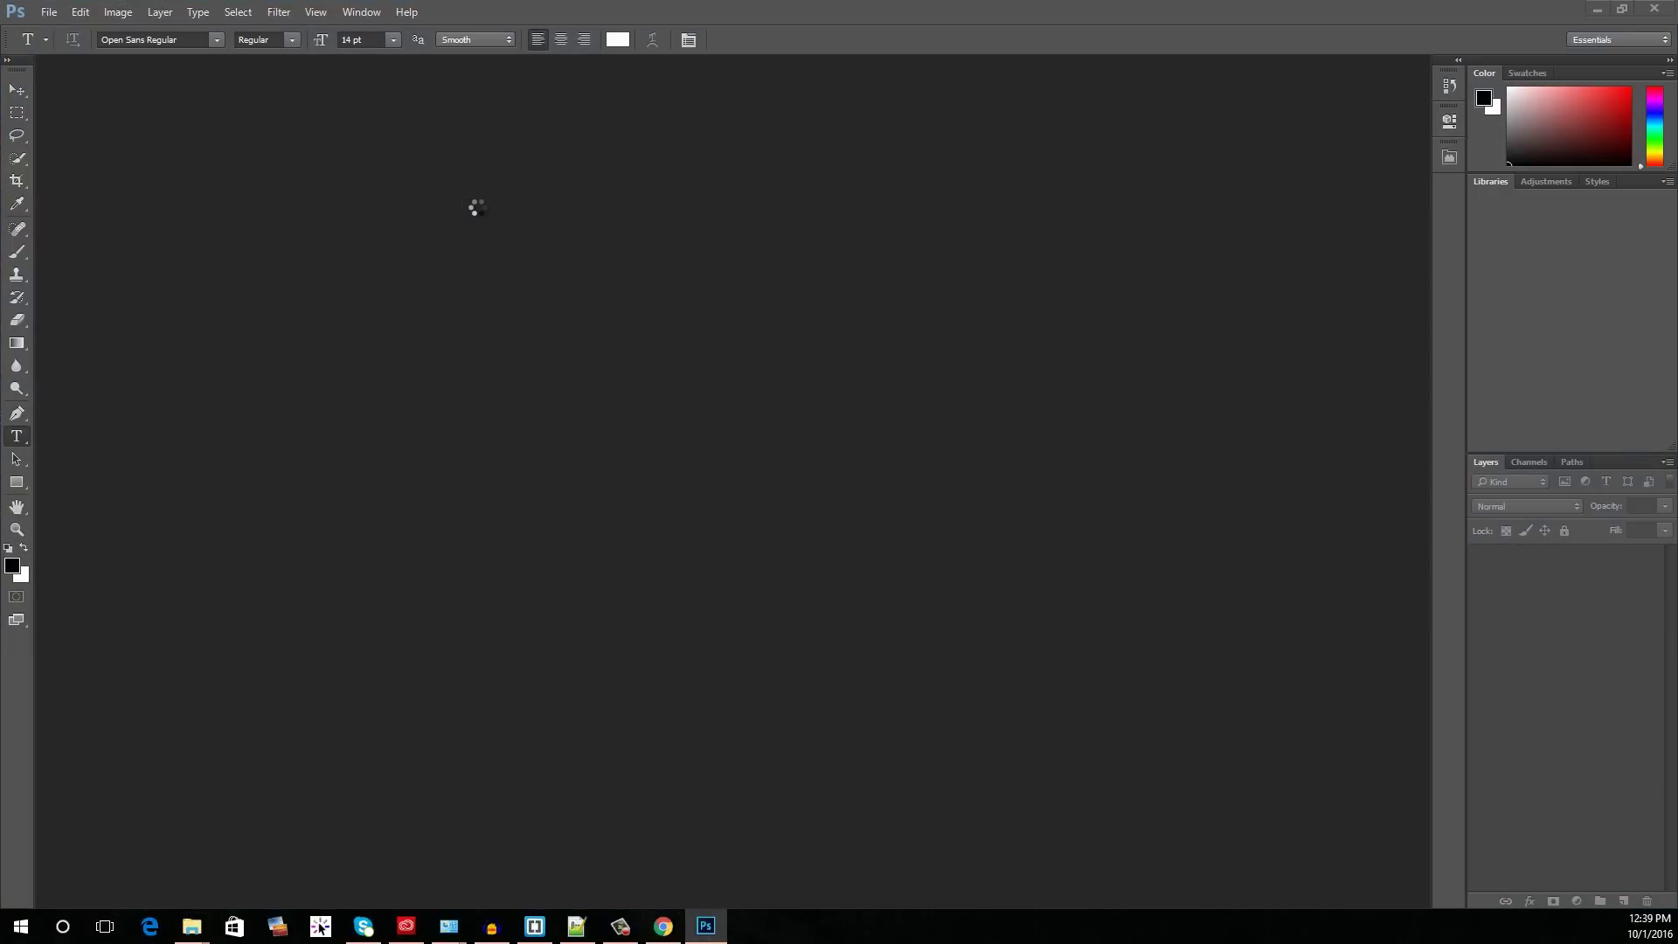
{"action": "left_click", "coordinate": [17, 529]}
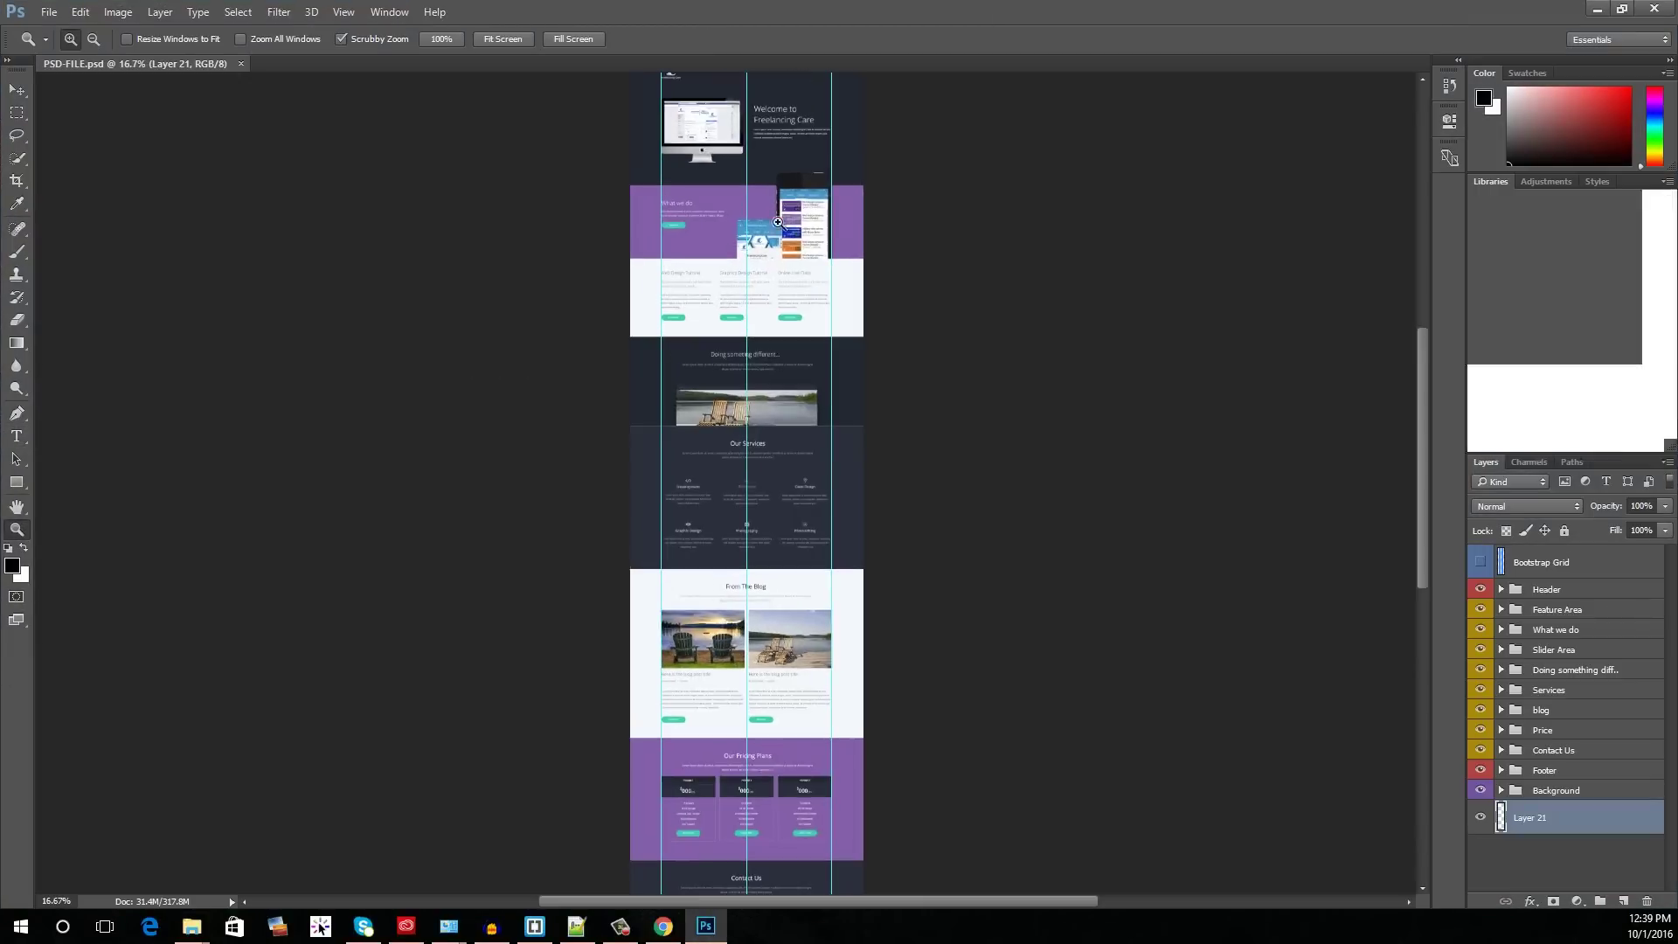
{"action": "left_click_drag", "start_coordinate": [673, 550], "coordinate": [735, 557]}
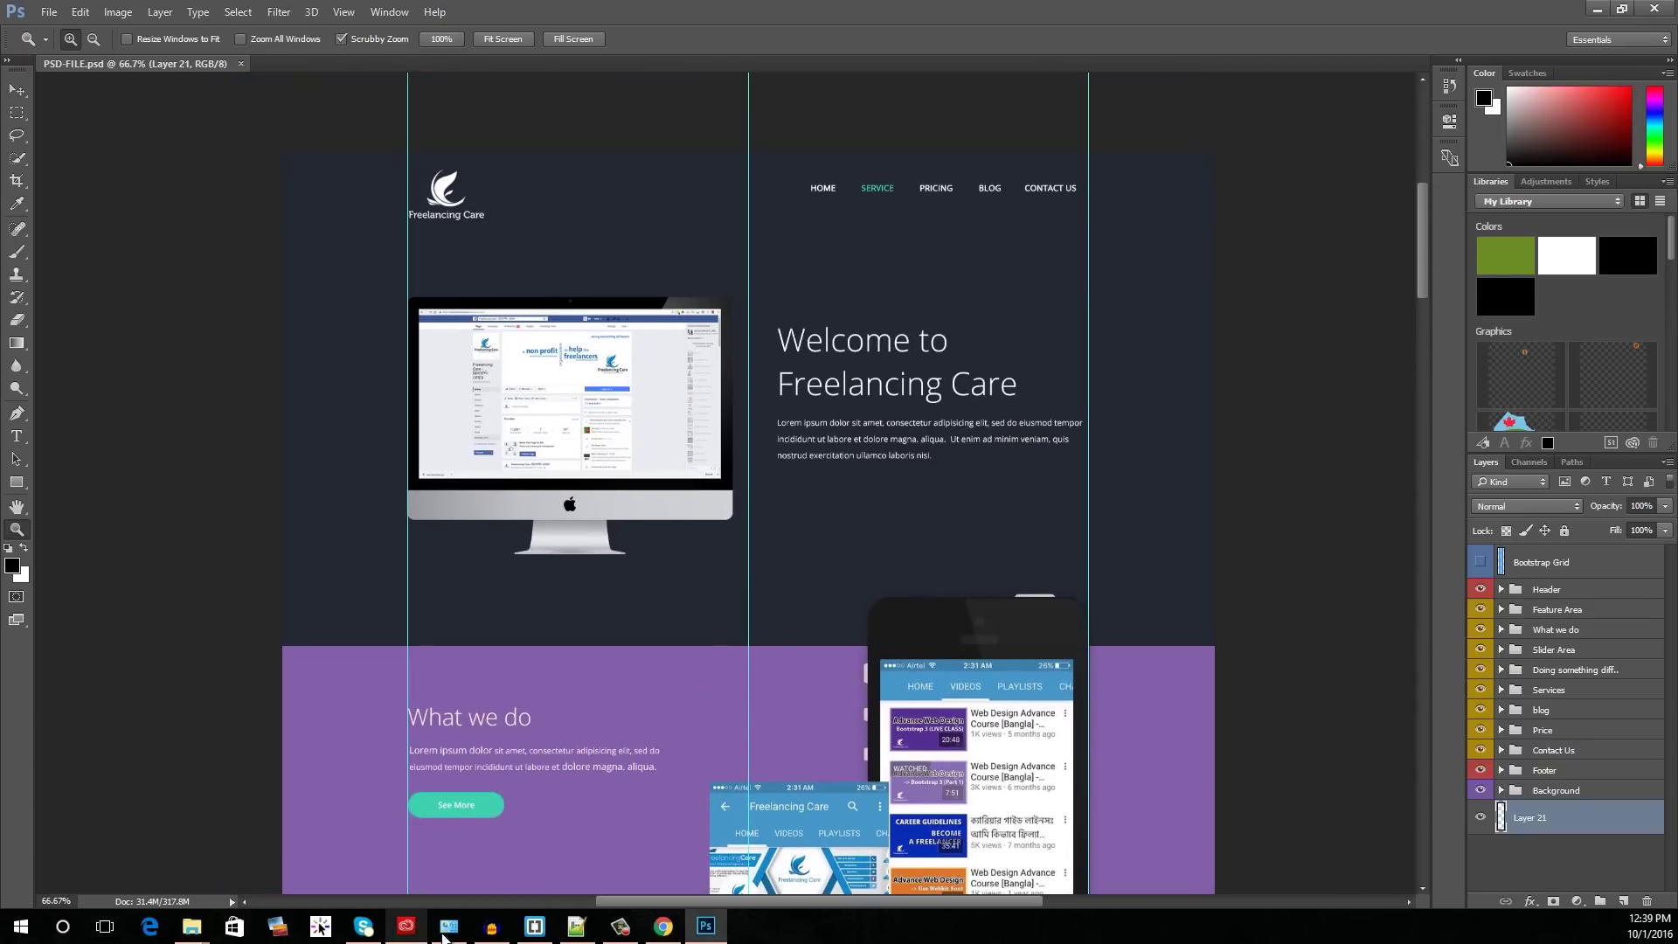
Step: Show the Bootstrap Grid layer over the Photoshop design
{"action": "left_click", "coordinate": [569, 932]}
{"action": "left_click", "coordinate": [569, 932]}
{"action": "left_click", "coordinate": [1486, 562]}
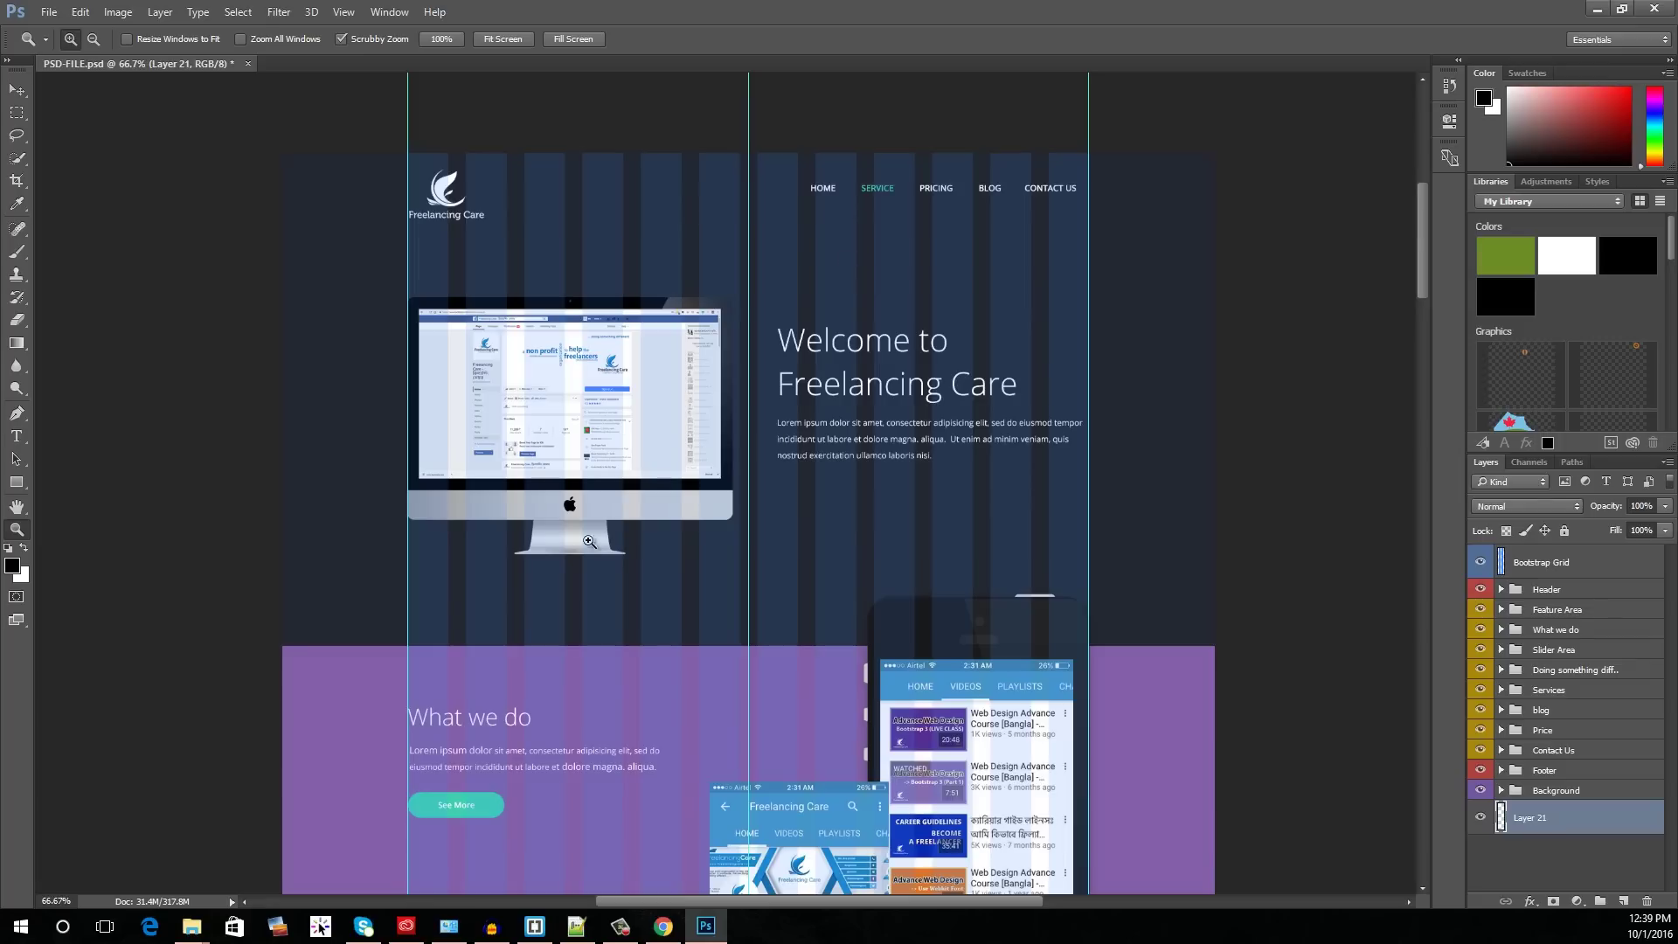
Step: Examine how the slider, What we do, feature and services sections line up with the Bootstrap grid columns
{"action": "scroll", "coordinate": [572, 599], "scroll_direction": "down", "scroll_amount": 2}
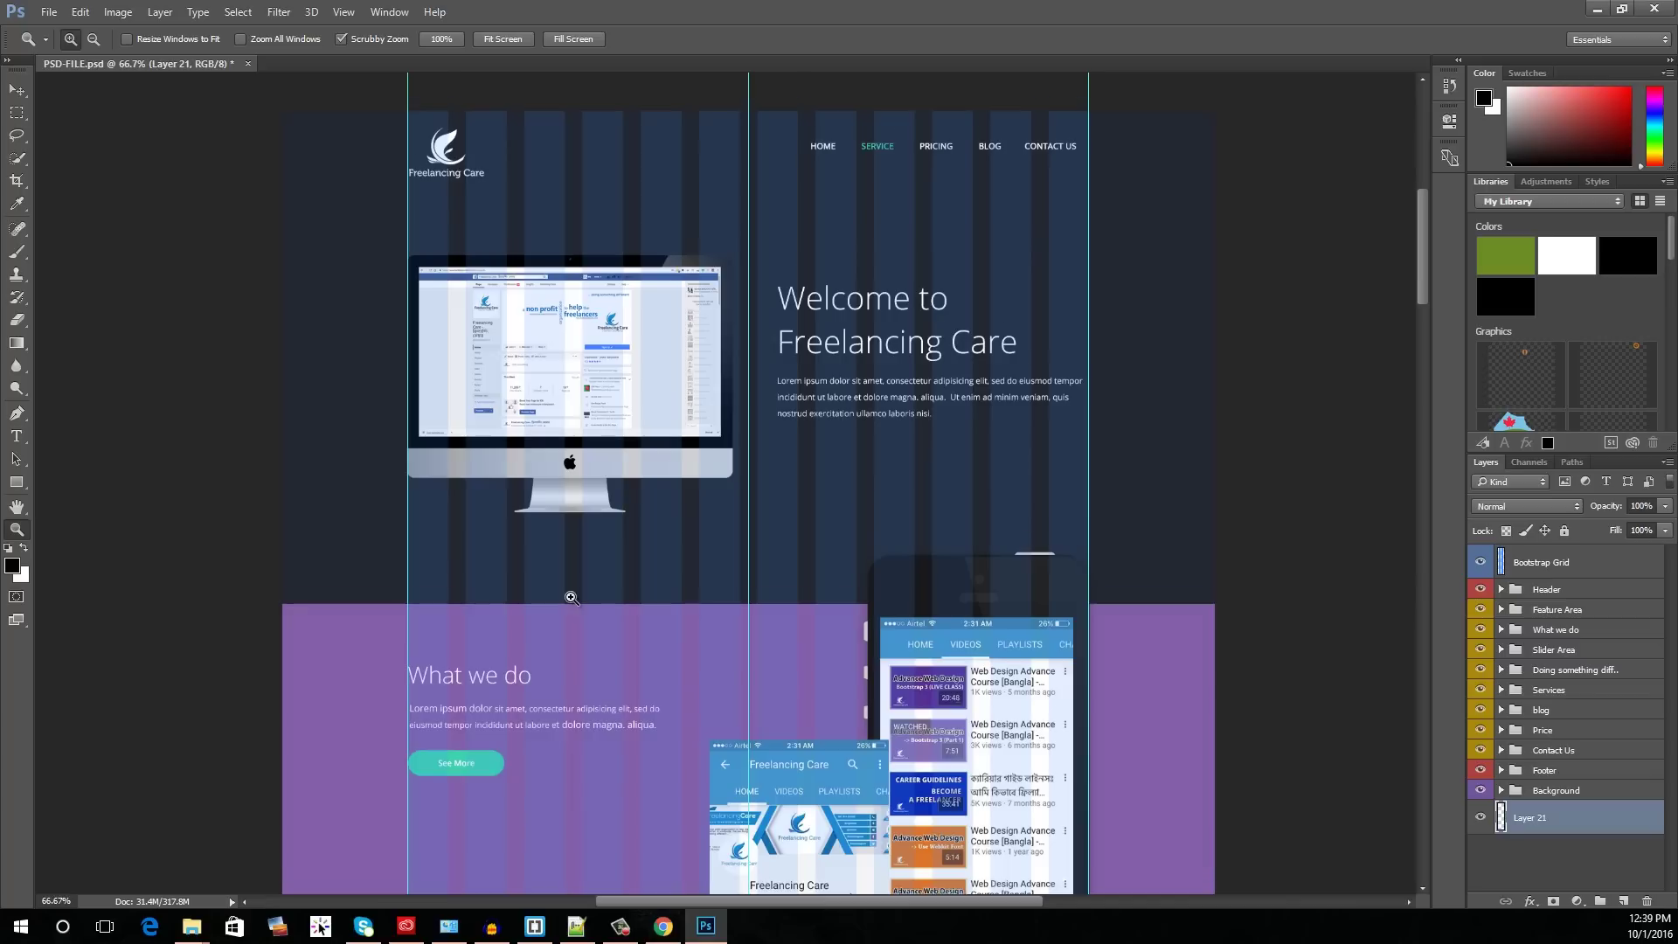
{"action": "scroll", "coordinate": [572, 598], "scroll_direction": "down", "scroll_amount": 7}
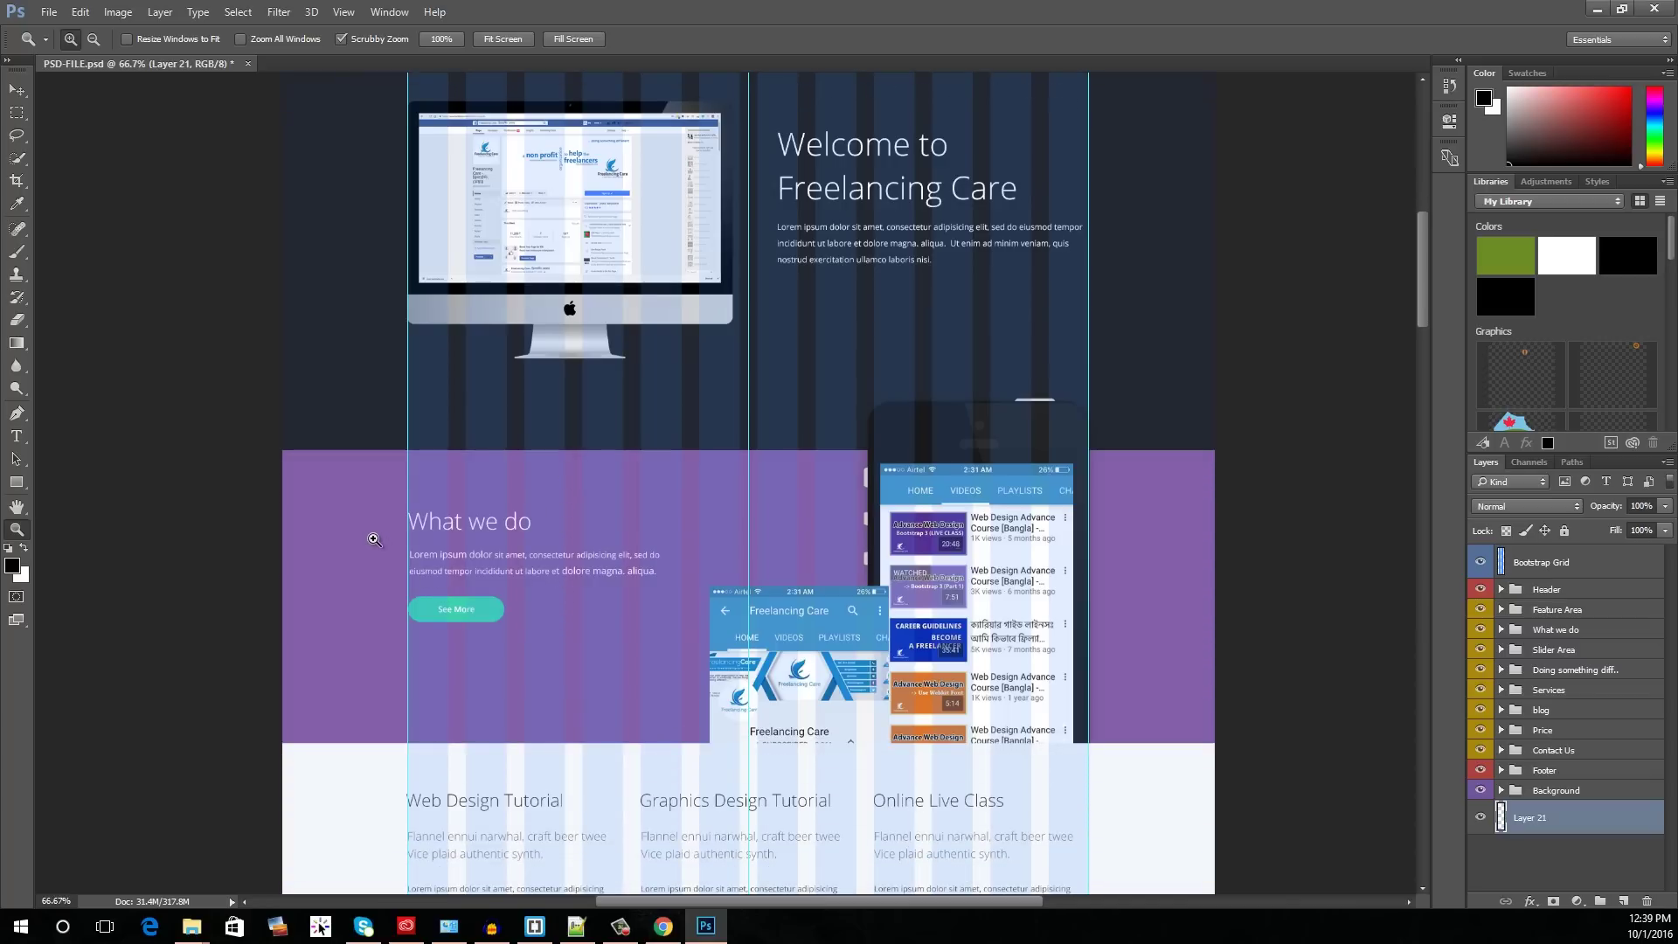
{"action": "scroll", "coordinate": [374, 540], "scroll_direction": "down", "scroll_amount": 2}
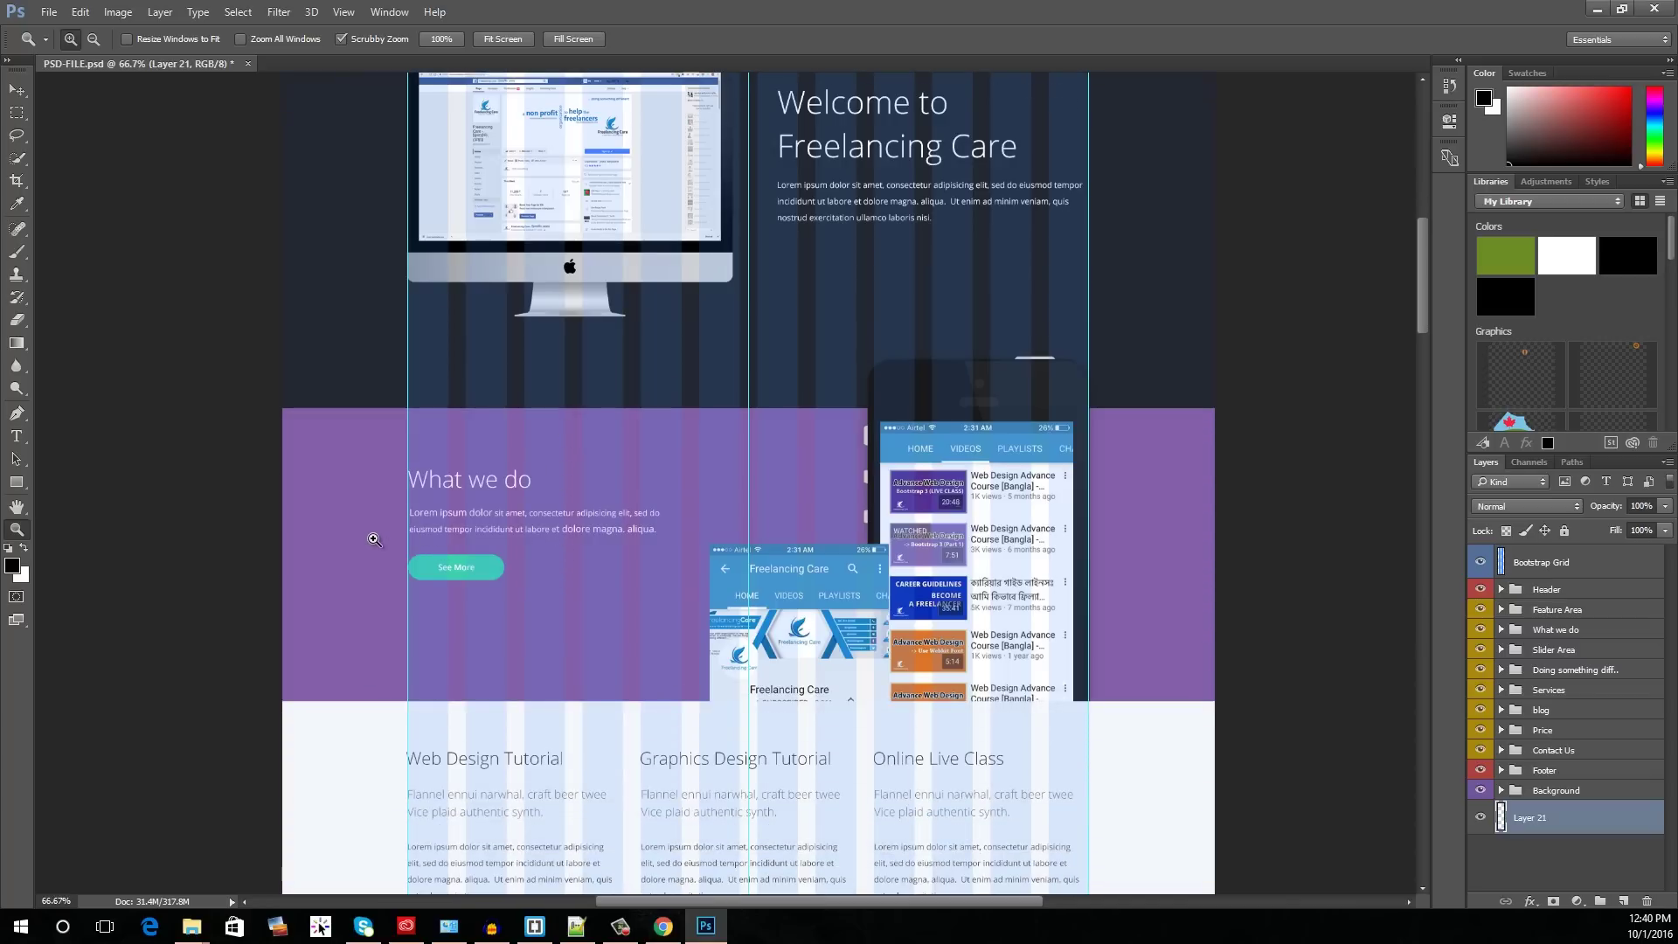
{"action": "scroll", "coordinate": [388, 654], "scroll_direction": "down", "scroll_amount": 5}
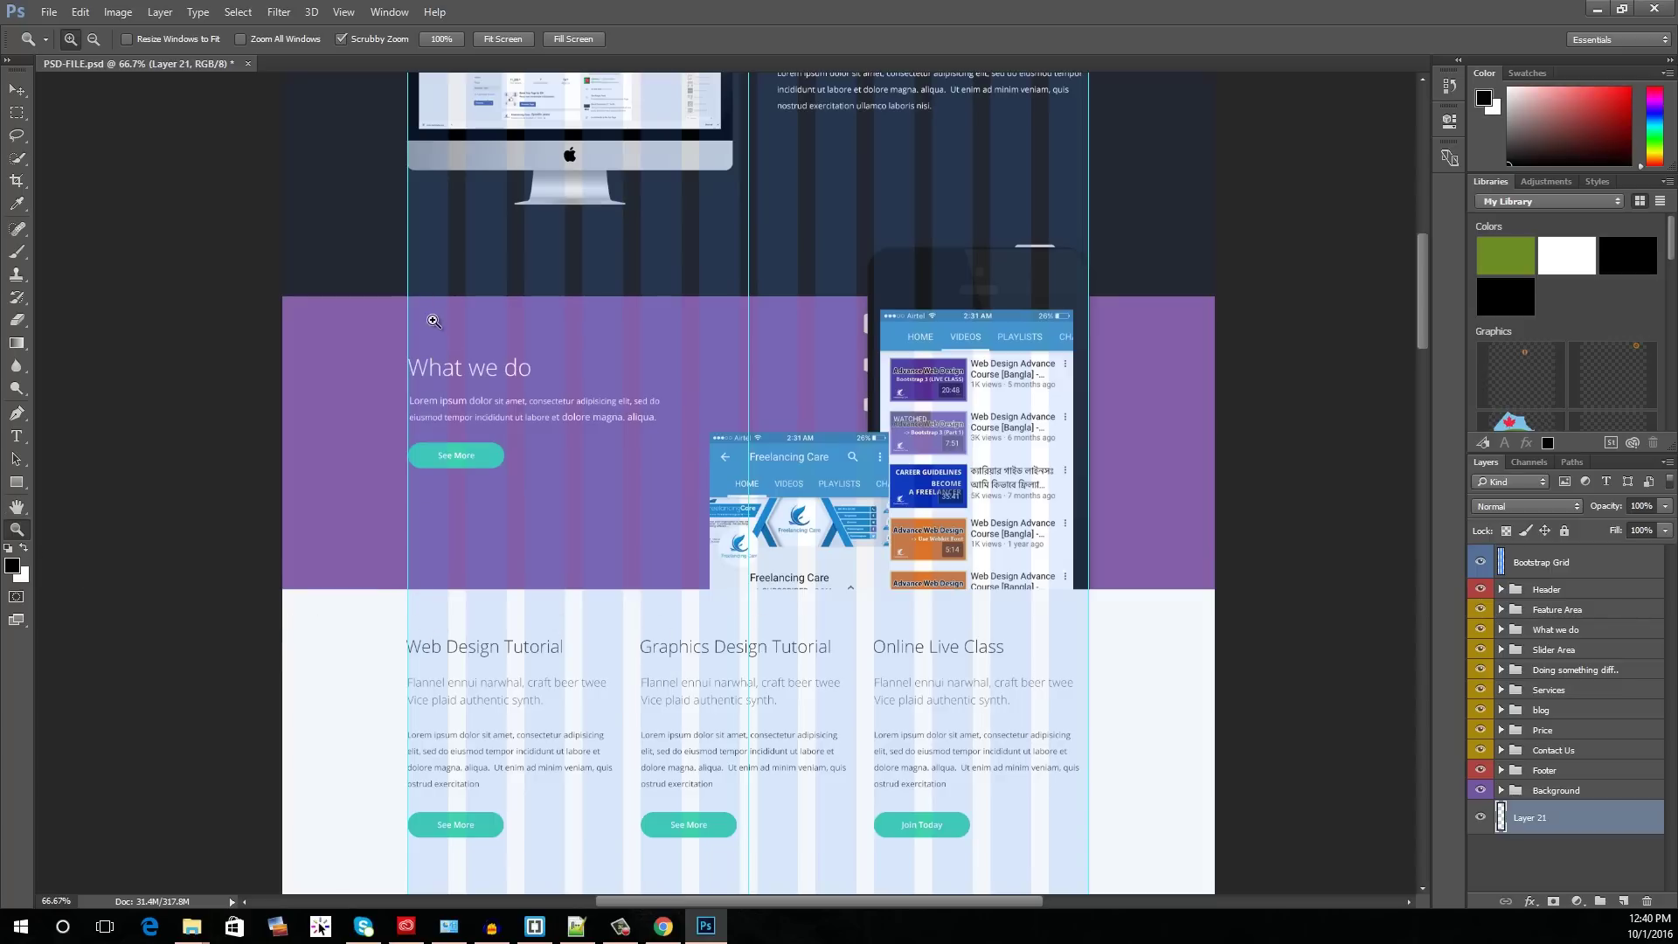
{"action": "scroll", "coordinate": [501, 348], "scroll_direction": "up", "scroll_amount": 5}
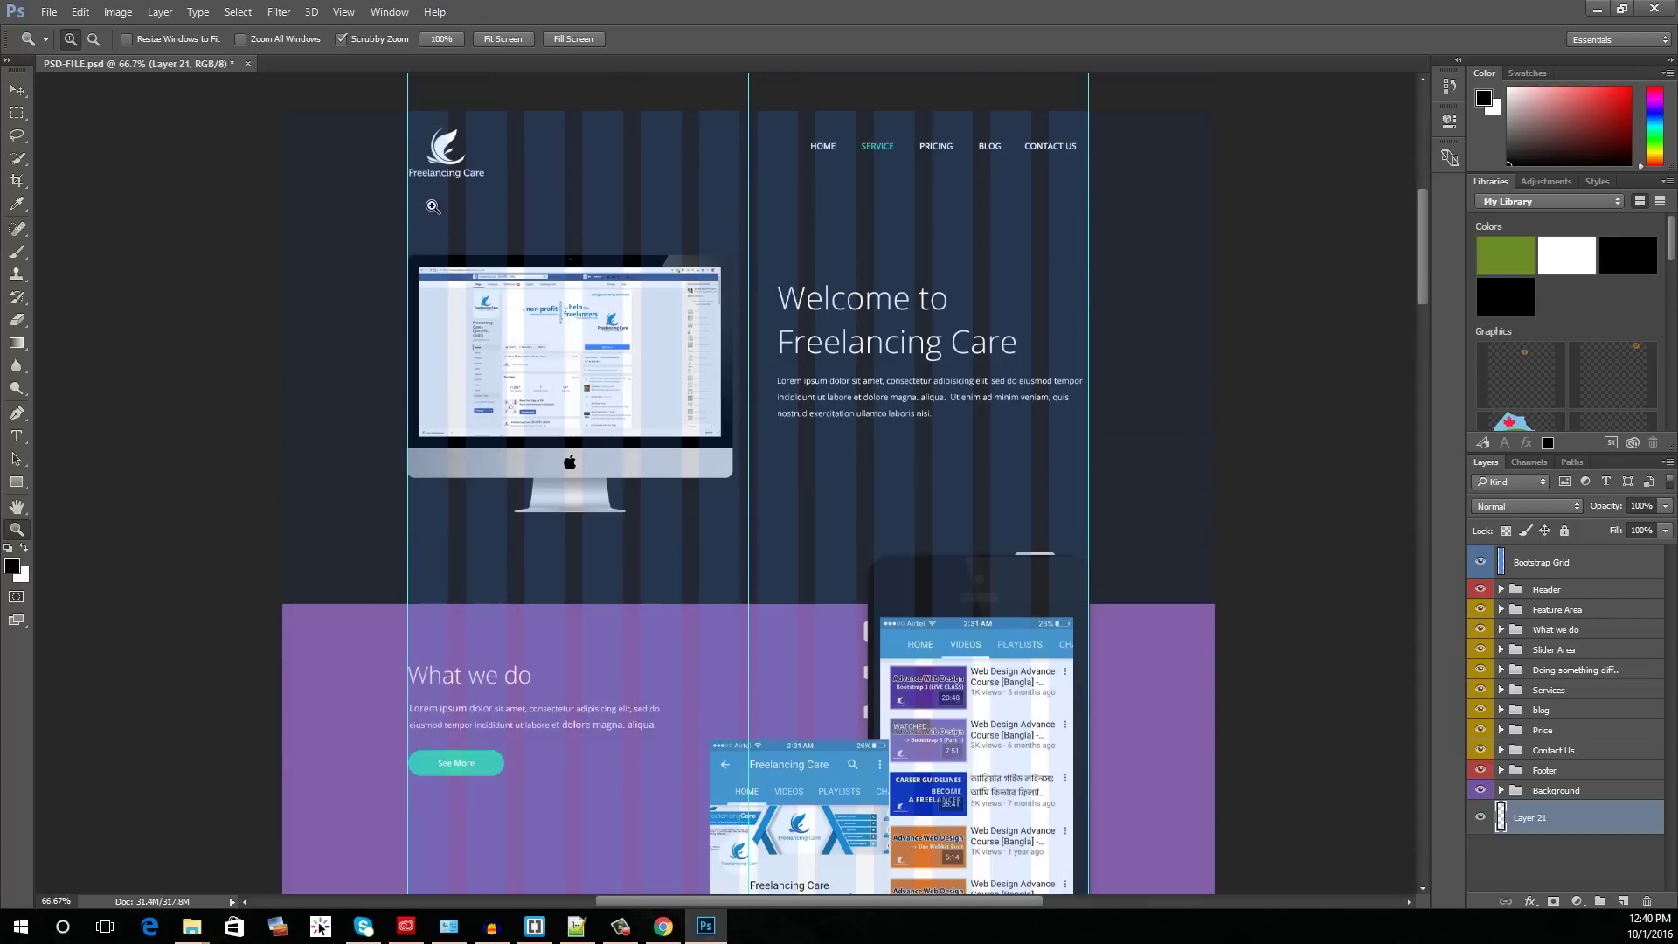
{"action": "scroll", "coordinate": [554, 498], "scroll_direction": "down", "scroll_amount": 11}
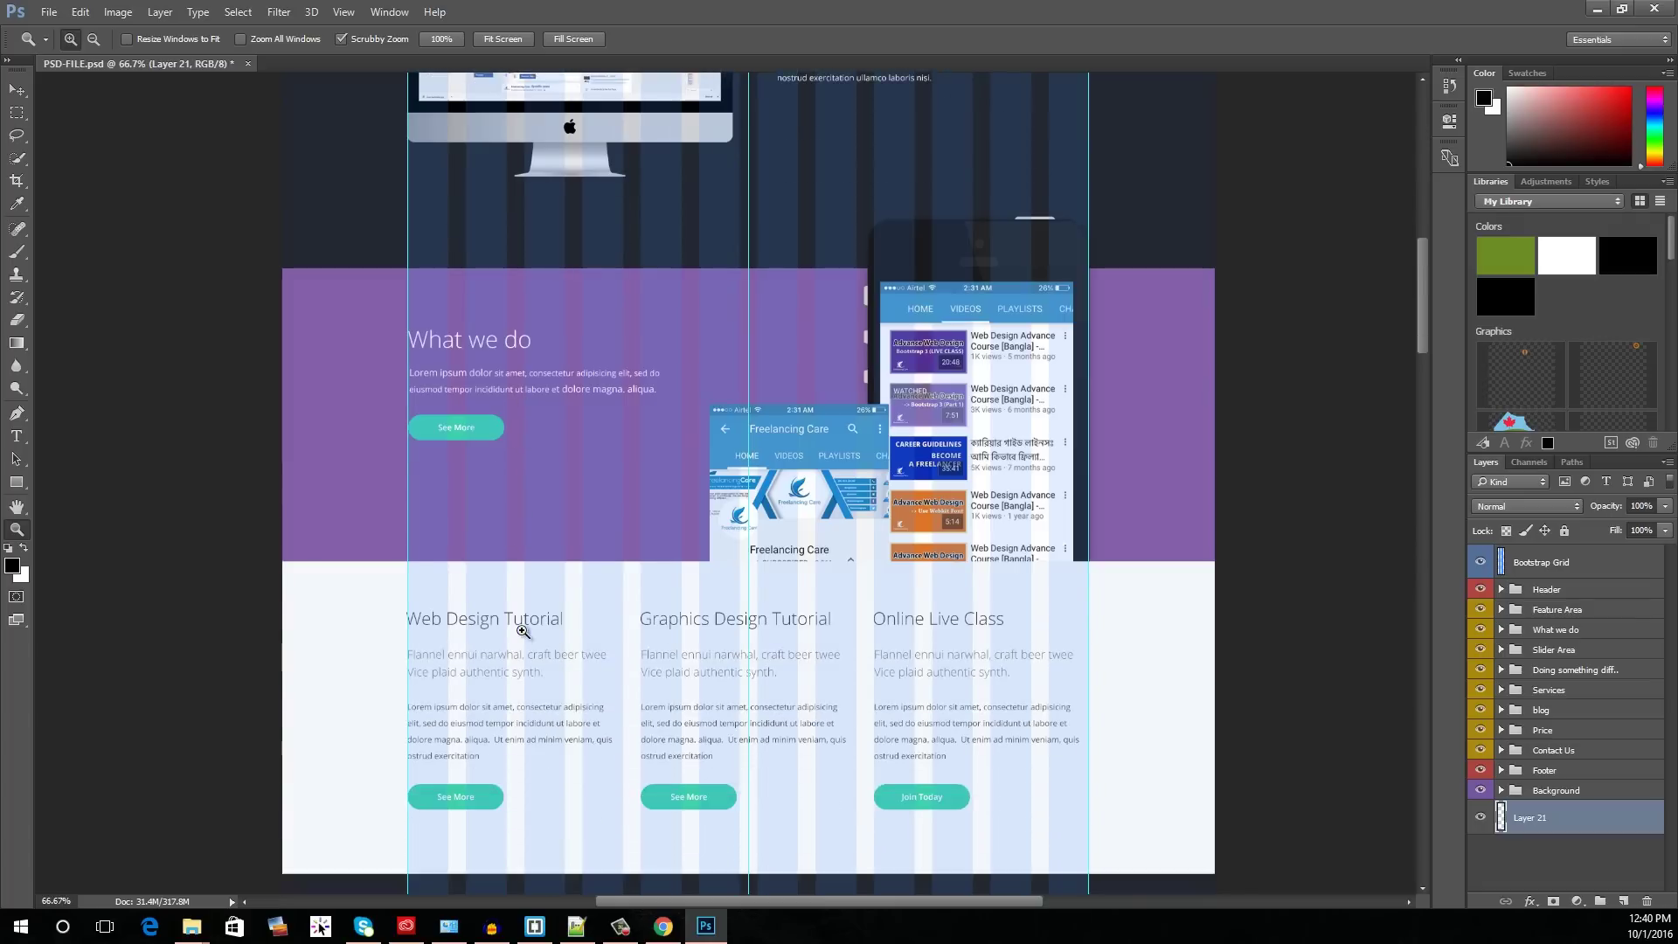
{"action": "scroll", "coordinate": [748, 553], "scroll_direction": "down", "scroll_amount": 5}
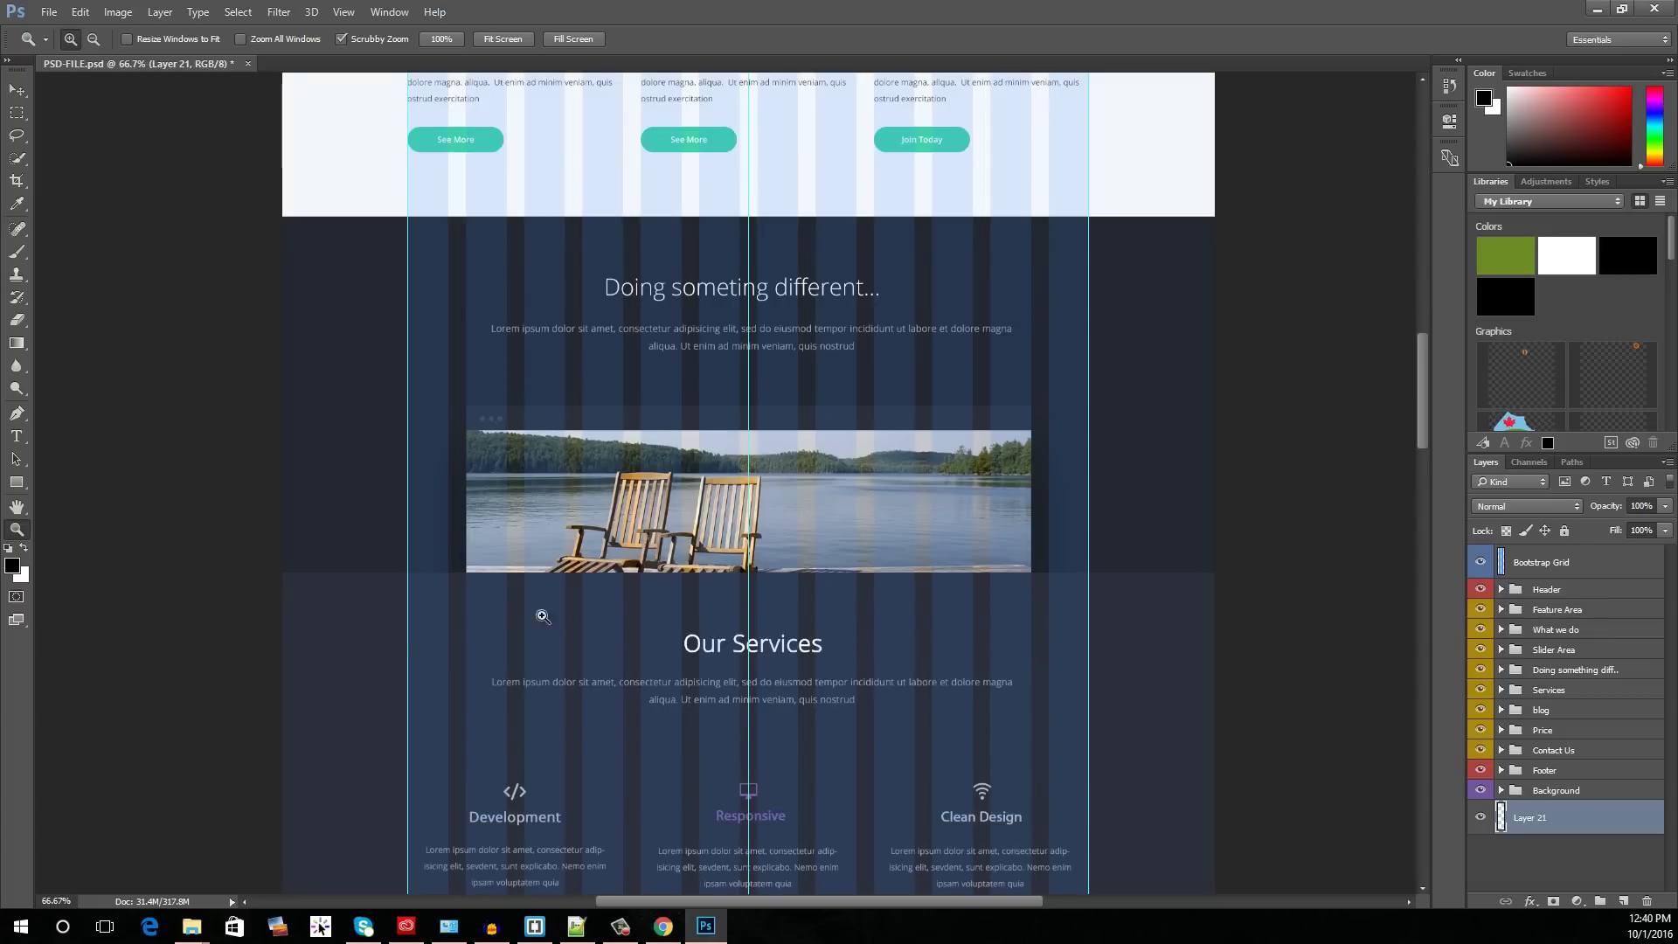
Step: Switch to Notepad++ and compare the slider section's id and slider-area class with the header's markup in index.html
{"action": "left_click", "coordinate": [576, 926]}
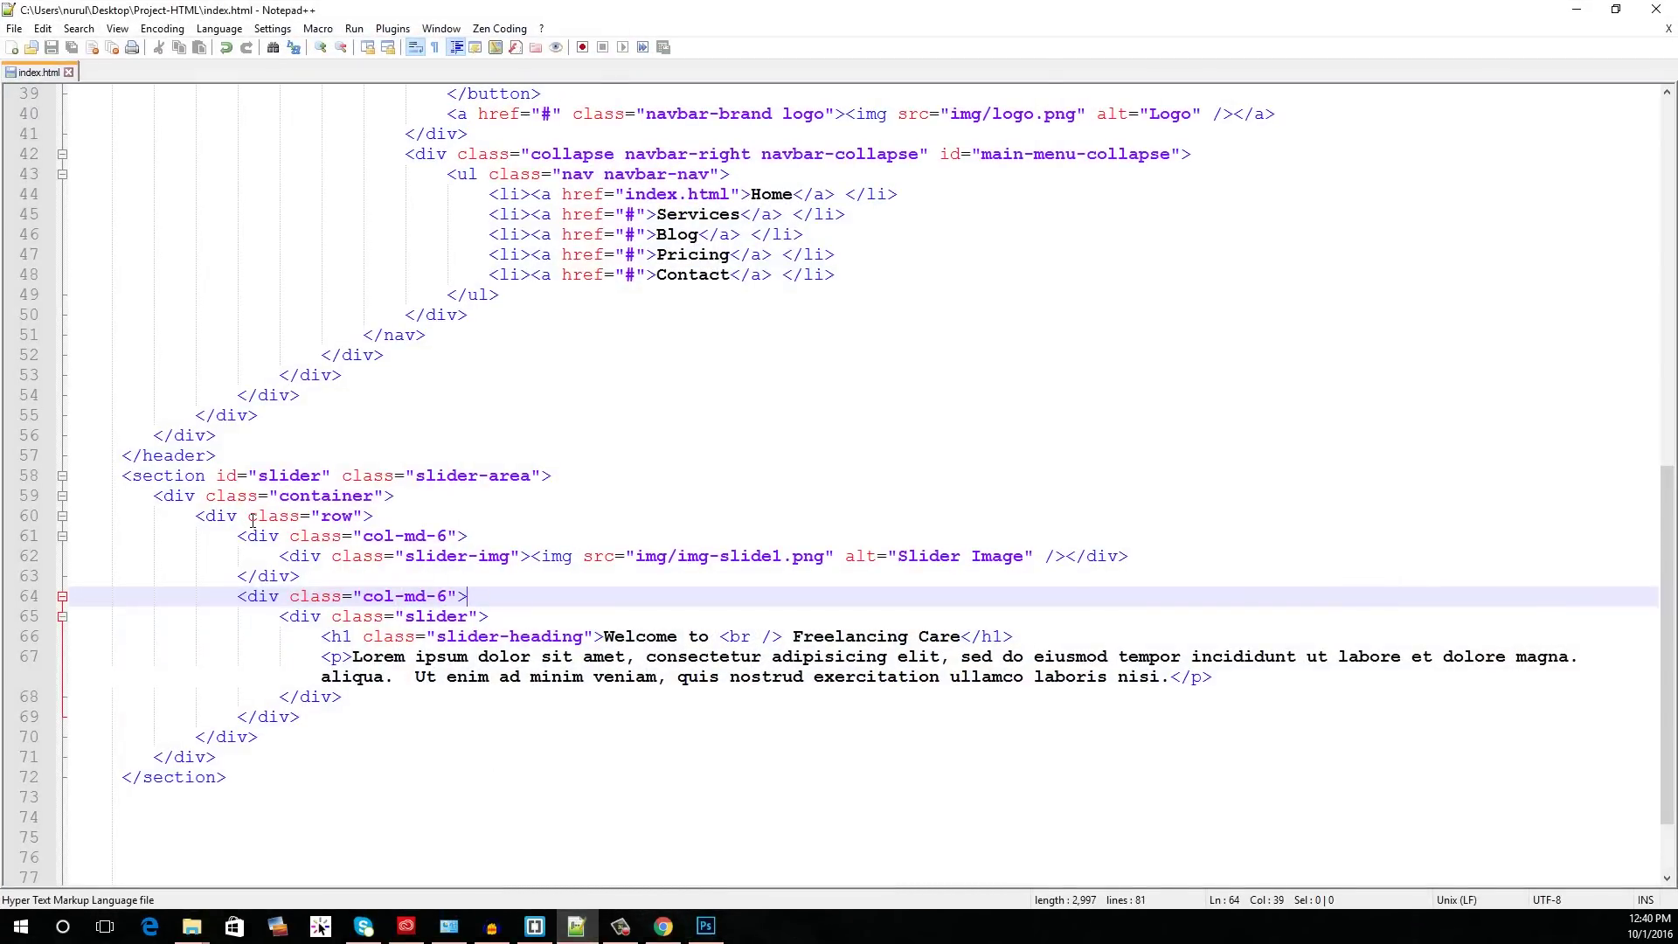
{"action": "left_click", "coordinate": [207, 476]}
{"action": "double_click", "coordinate": [507, 475]}
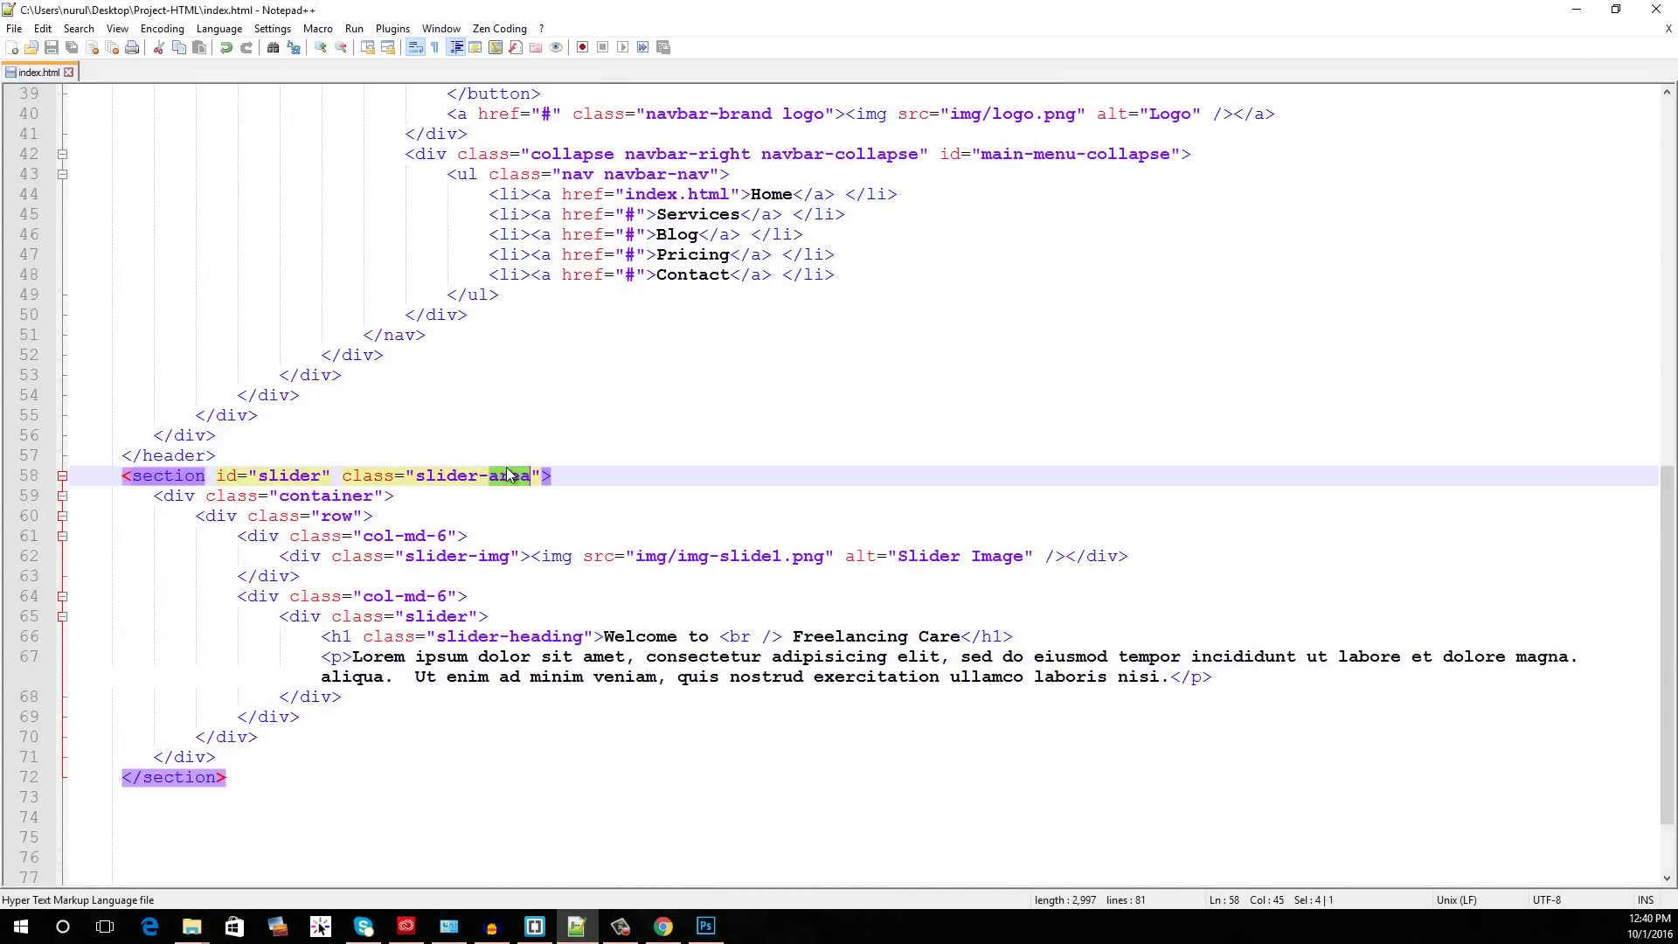
{"action": "scroll", "coordinate": [211, 515], "scroll_direction": "up", "scroll_amount": 9}
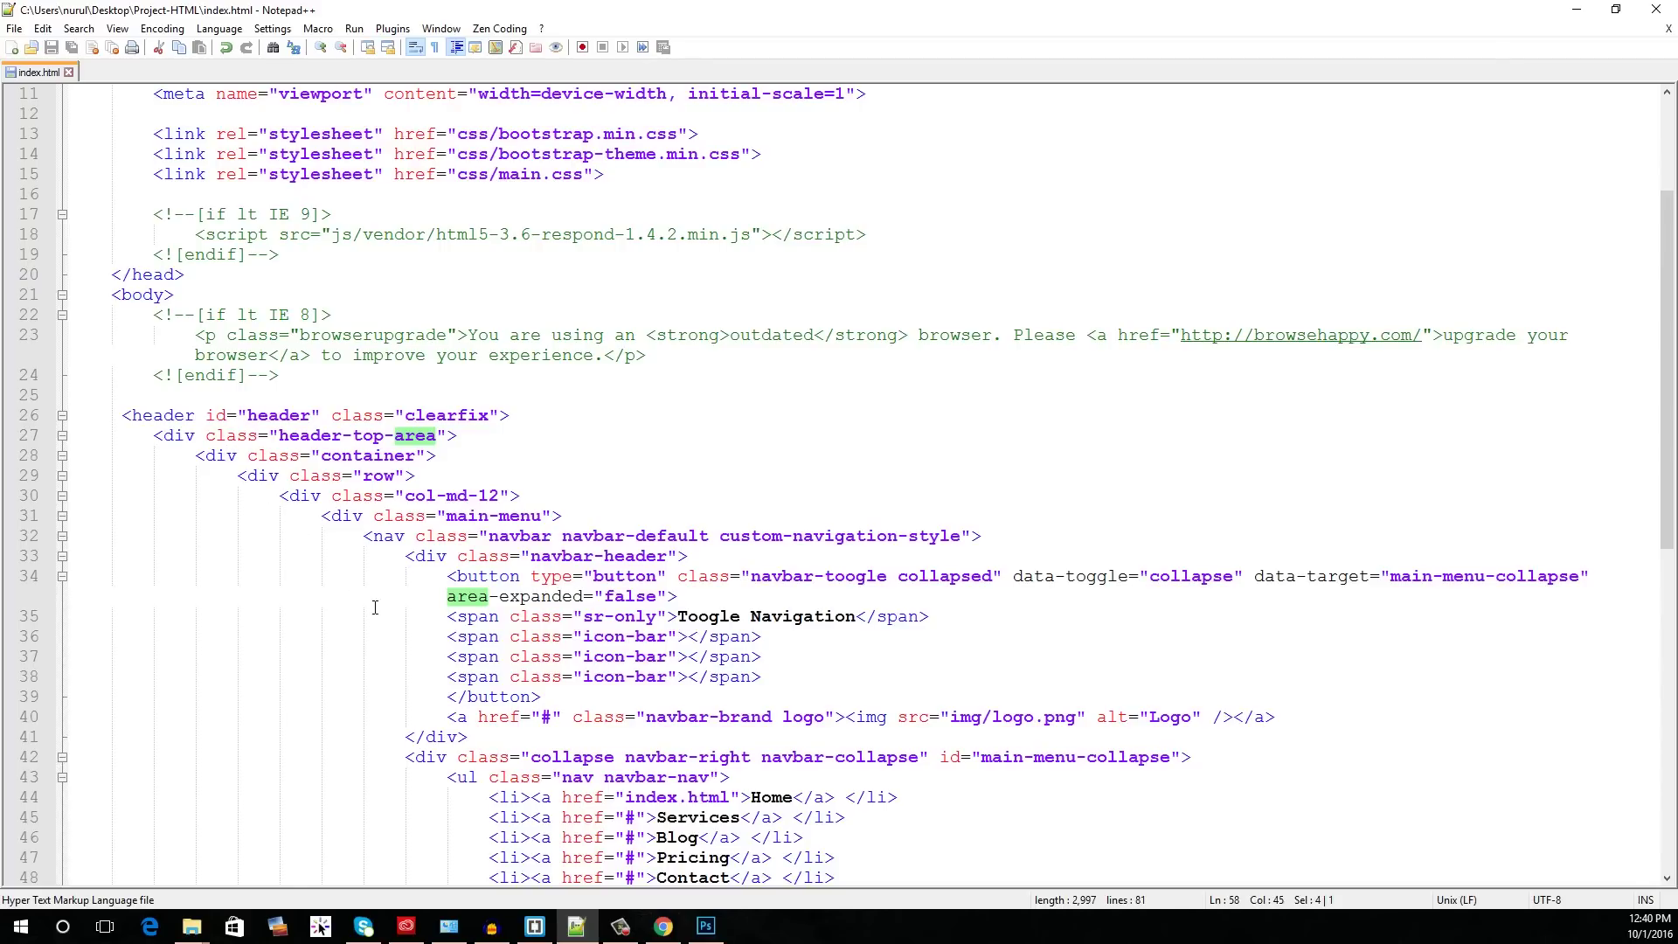
{"action": "scroll", "coordinate": [375, 607], "scroll_direction": "down", "scroll_amount": 5}
{"action": "scroll", "coordinate": [216, 782], "scroll_direction": "down", "scroll_amount": 5}
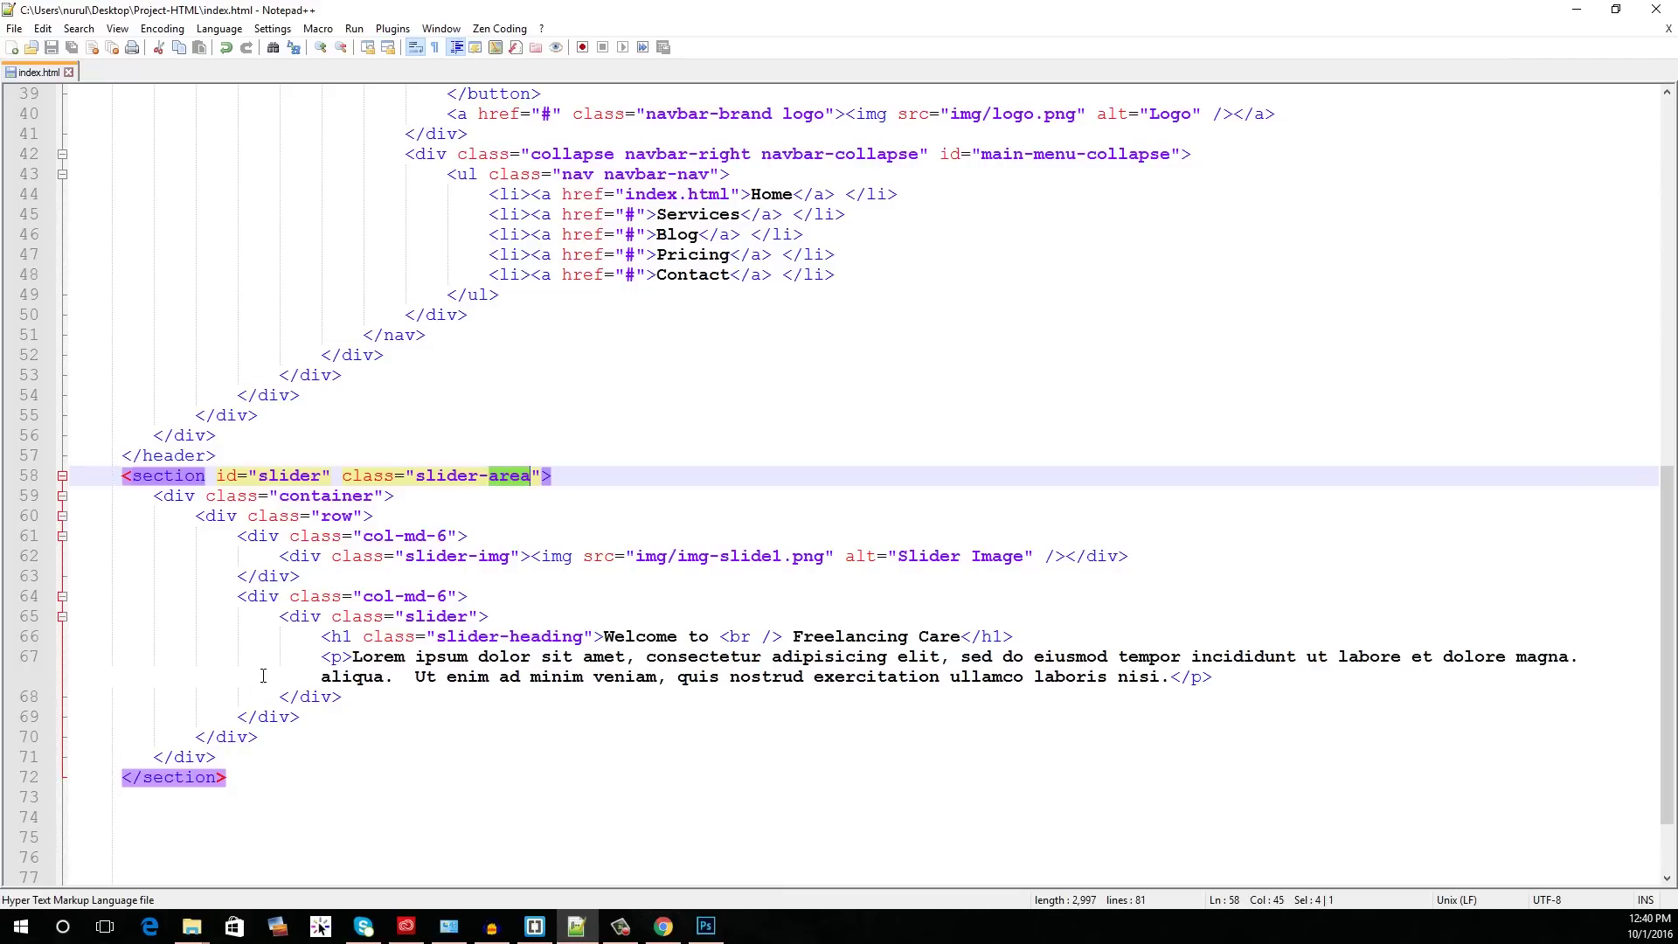
Step: Add the section-padding class after slider-area in the slider section's opening tag
{"action": "left_click", "coordinate": [534, 478]}
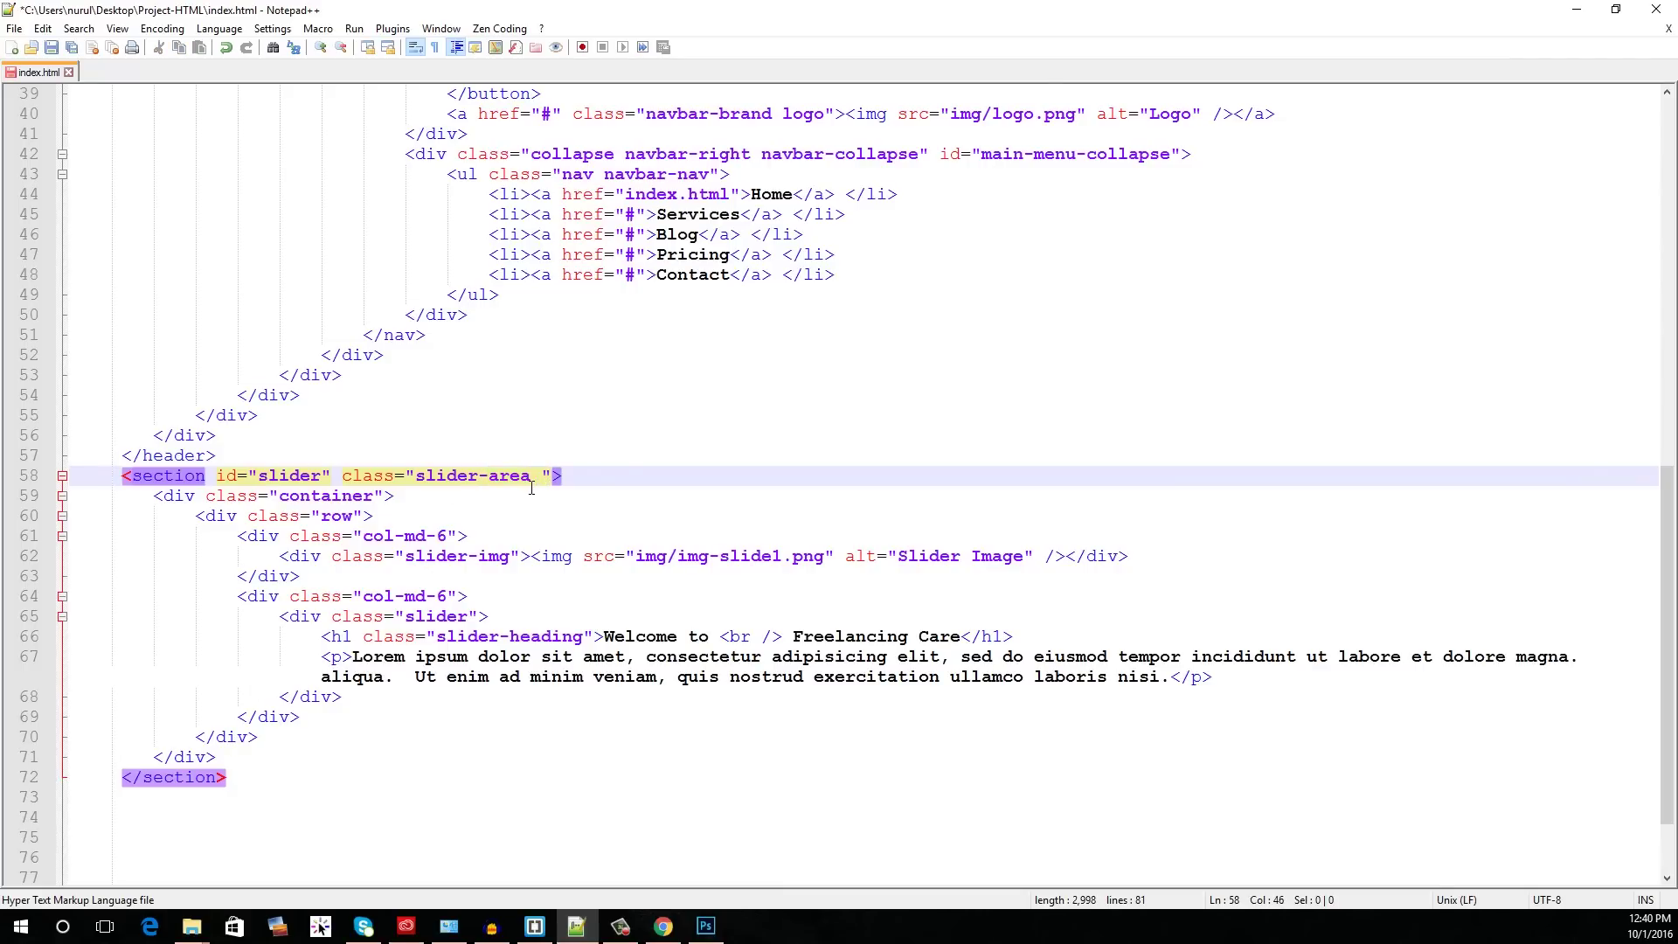
{"action": "type", "text": "section"}
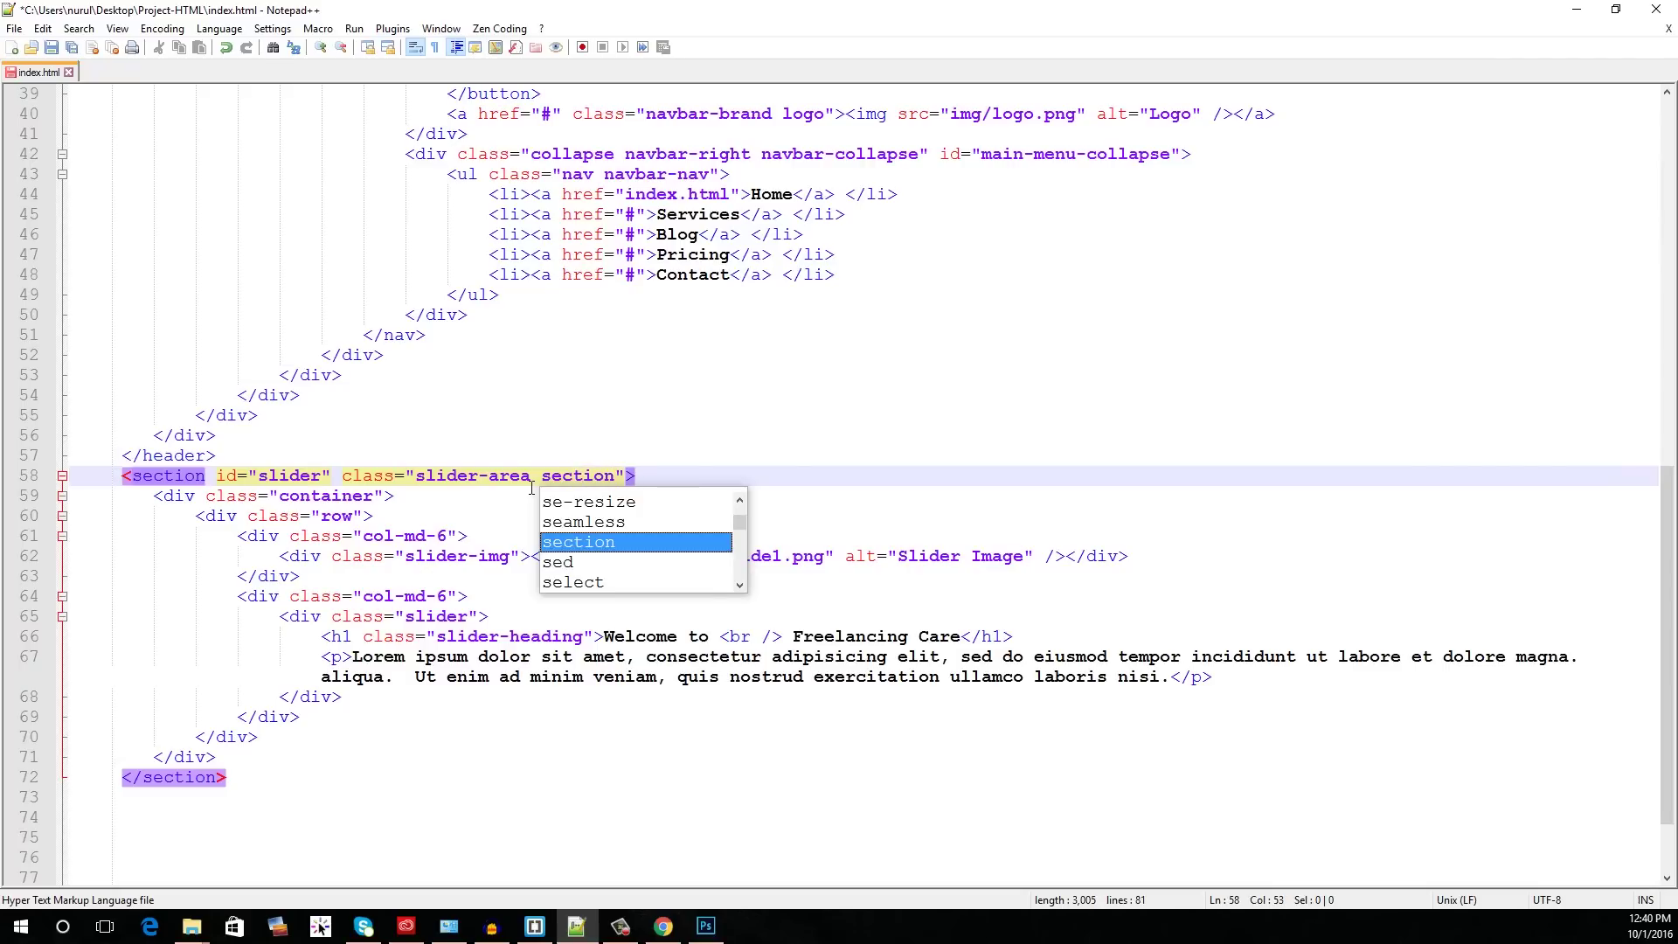
{"action": "type", "text": "-p"}
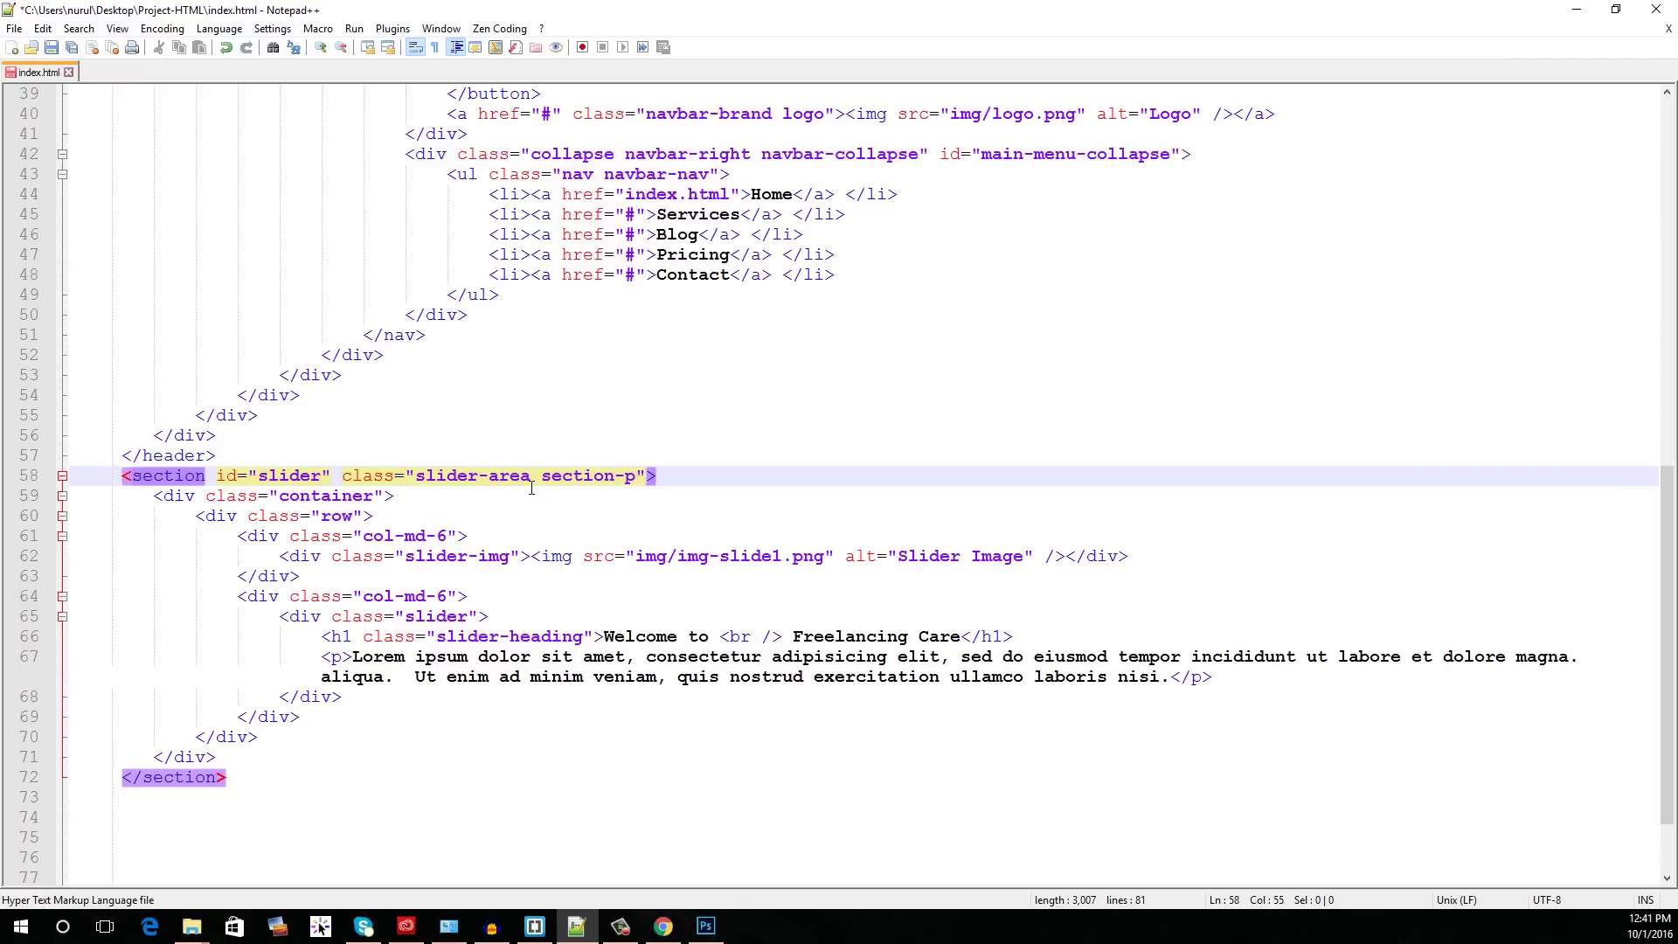
{"action": "type", "text": "add"}
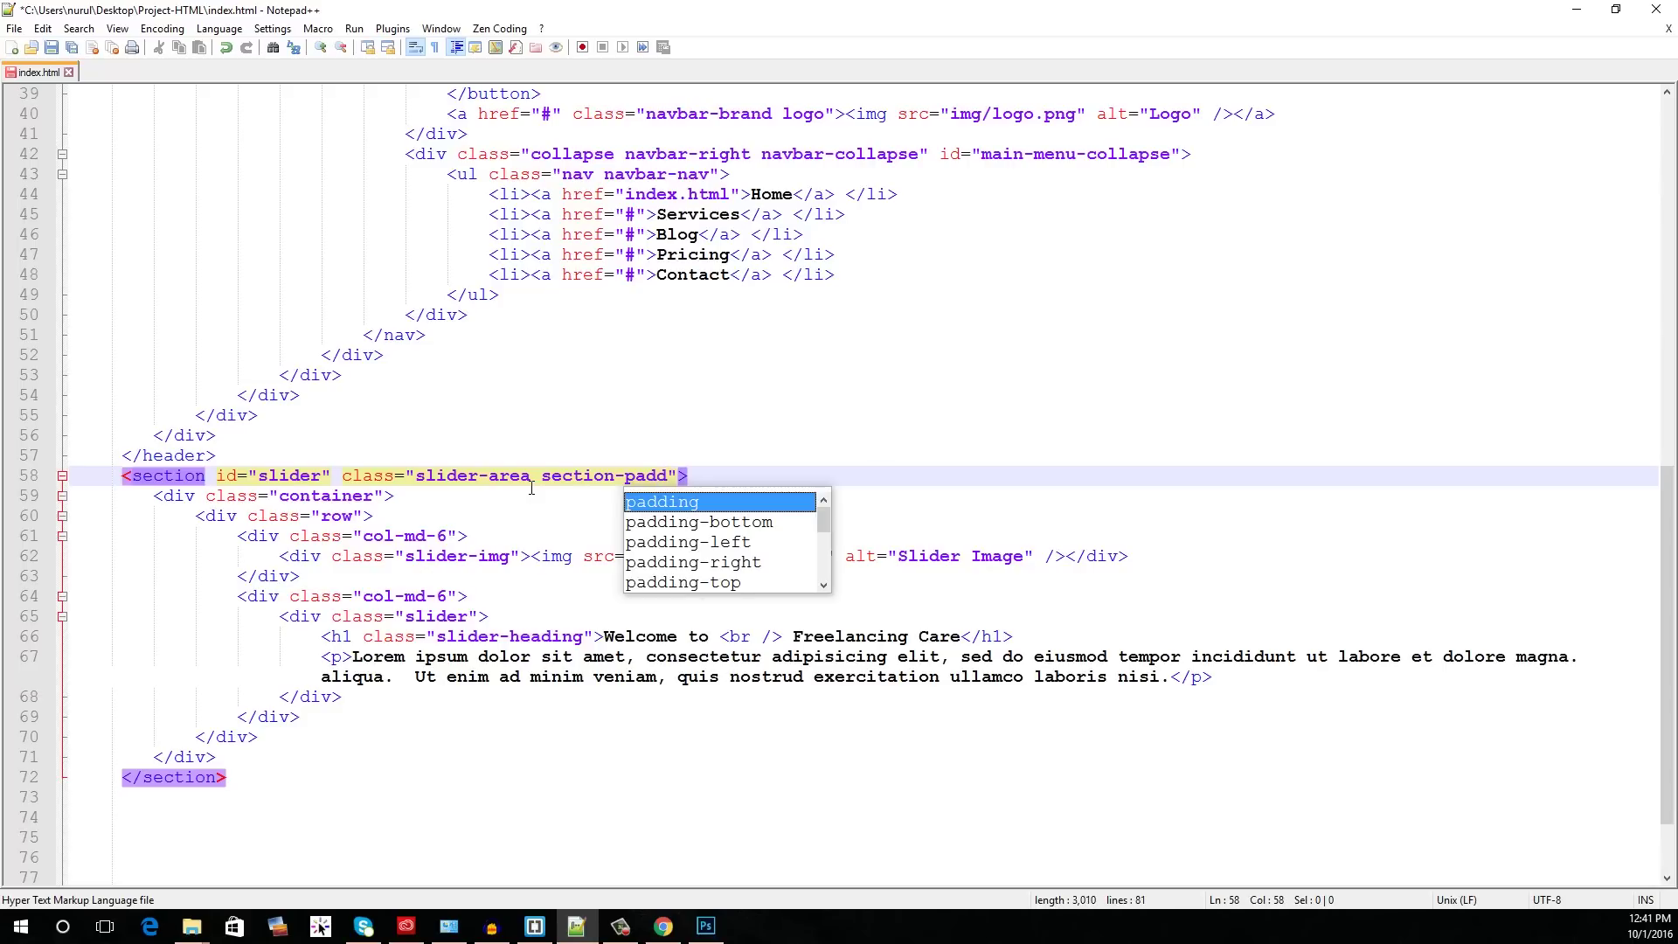
{"action": "key", "text": "Escape"}
{"action": "type", "text": "ing"}
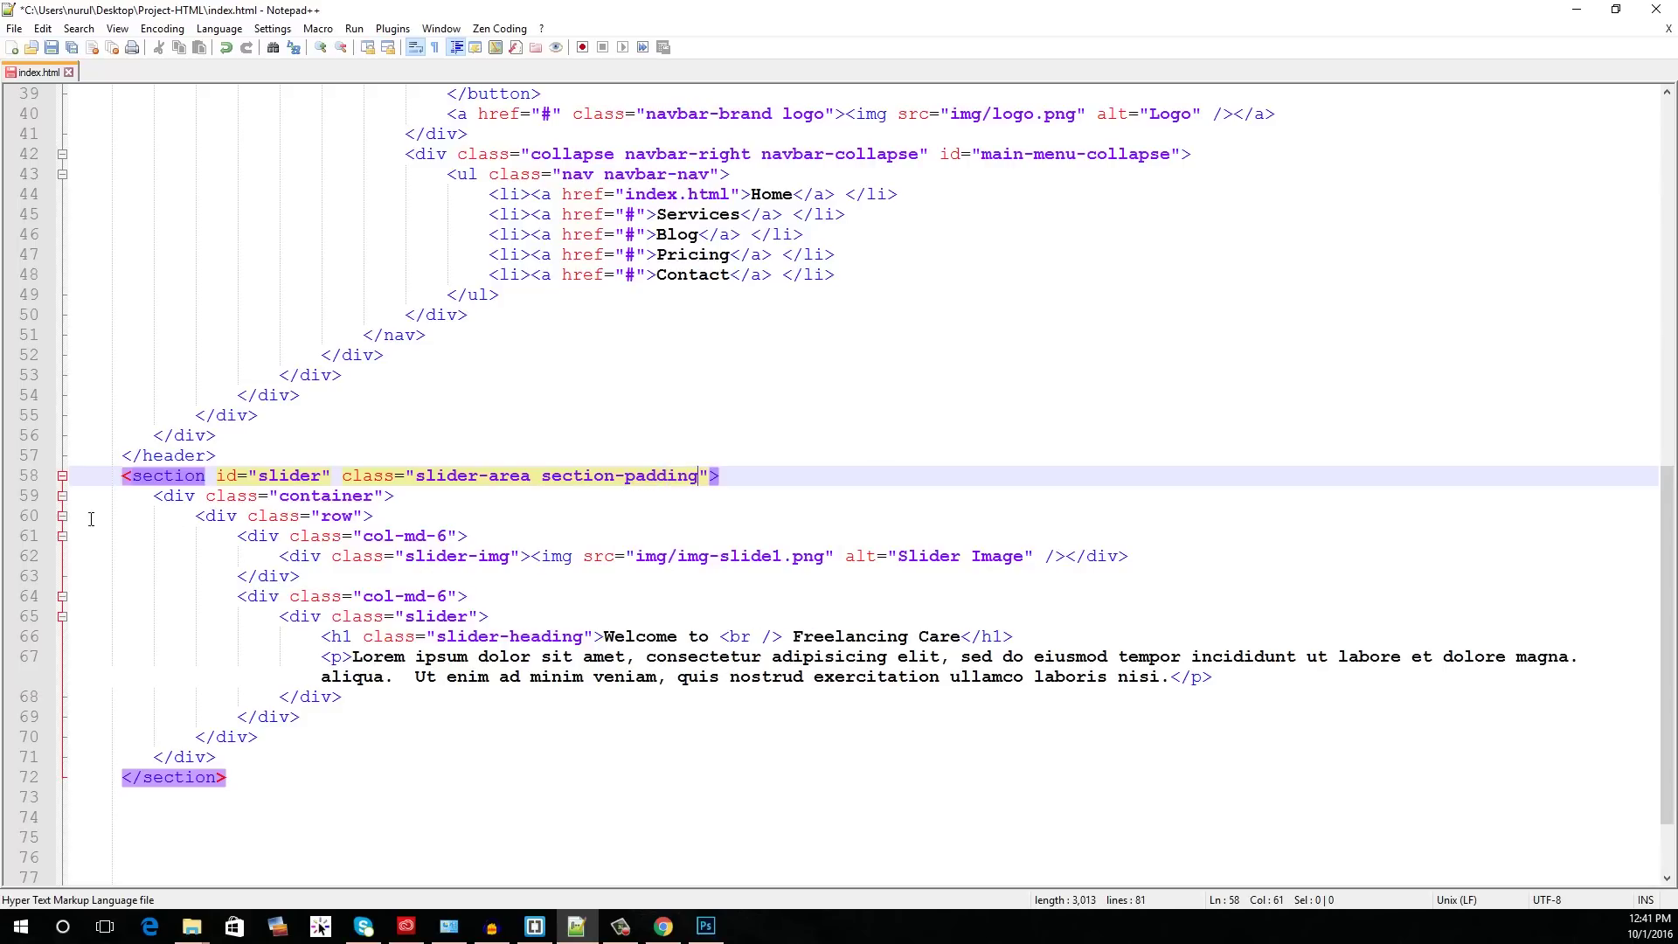
Step: Add the clearfix class after section-padding in the slider section's class attribute
{"action": "left_click", "coordinate": [143, 484]}
{"action": "left_click", "coordinate": [708, 477]}
{"action": "type", "text": "clea"}
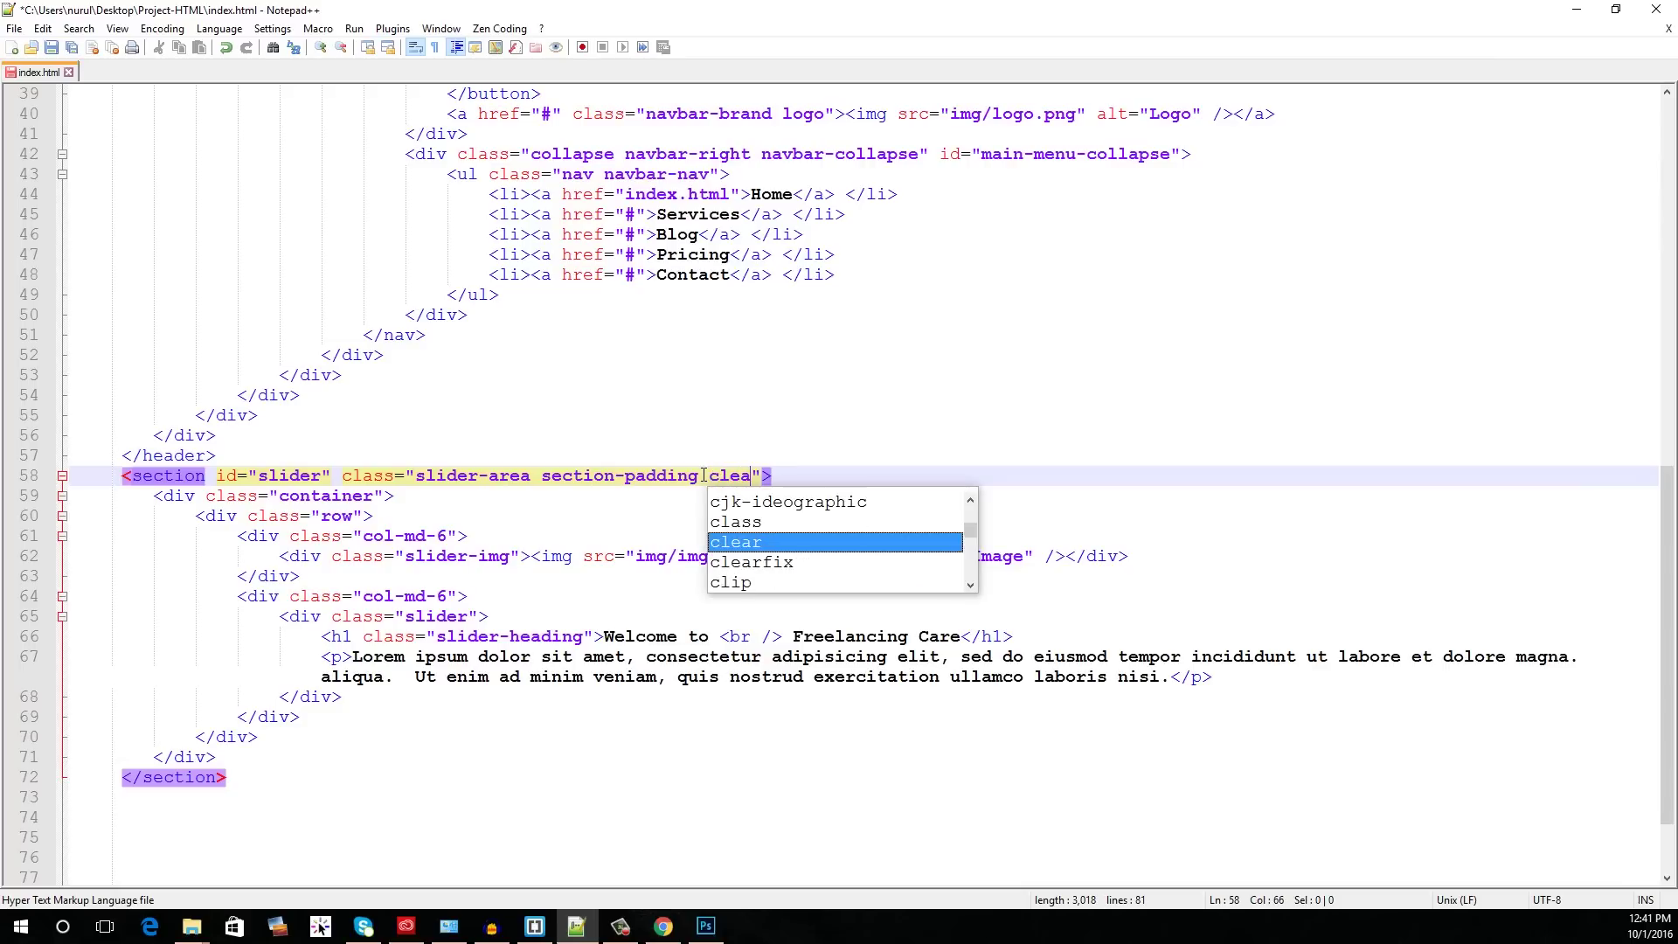
{"action": "key", "text": "Down"}
{"action": "key", "text": "Return"}
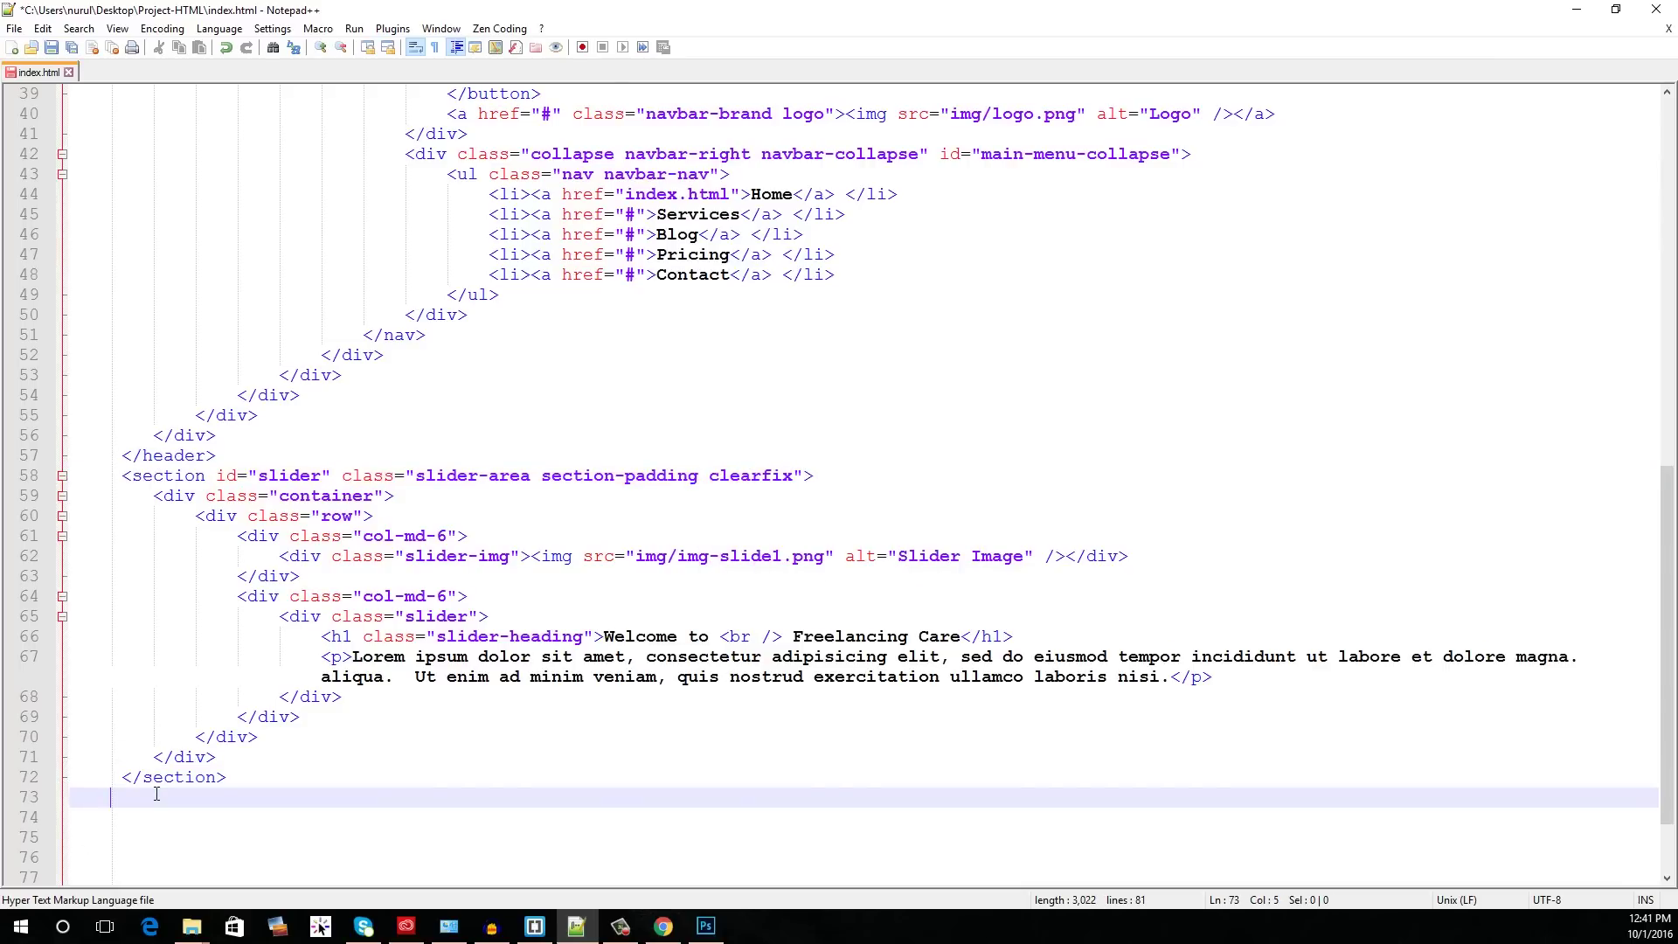
{"action": "type", "text": ".clearf"}
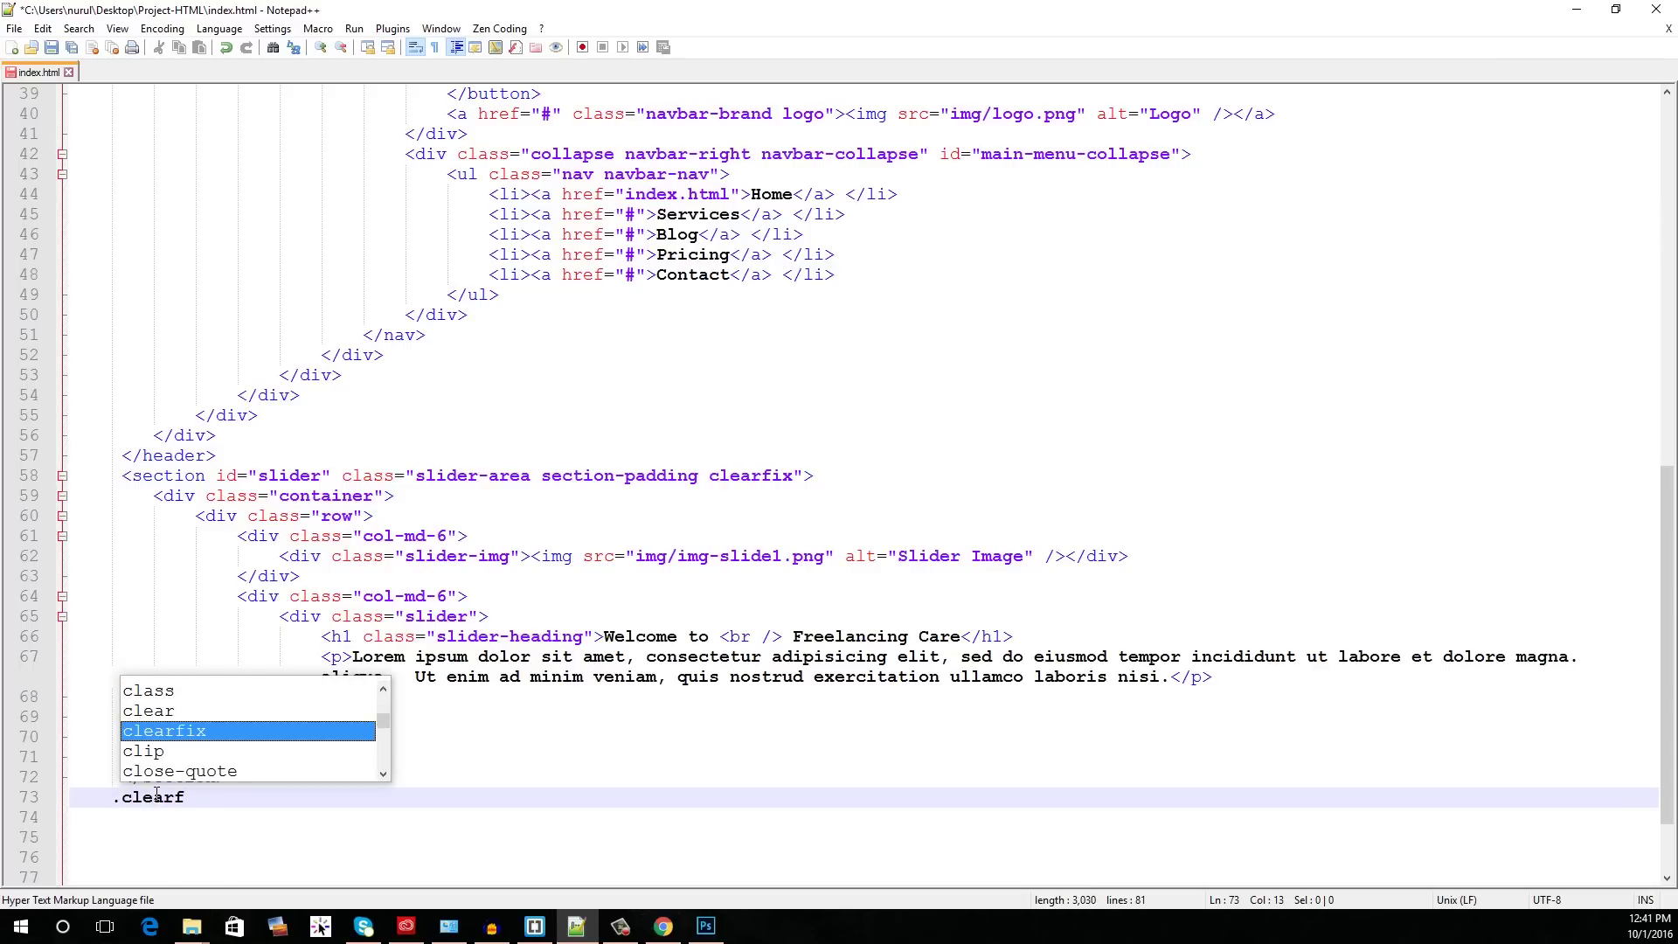
{"action": "type", "text": "ix"}
{"action": "key", "text": "ctrl+e"}
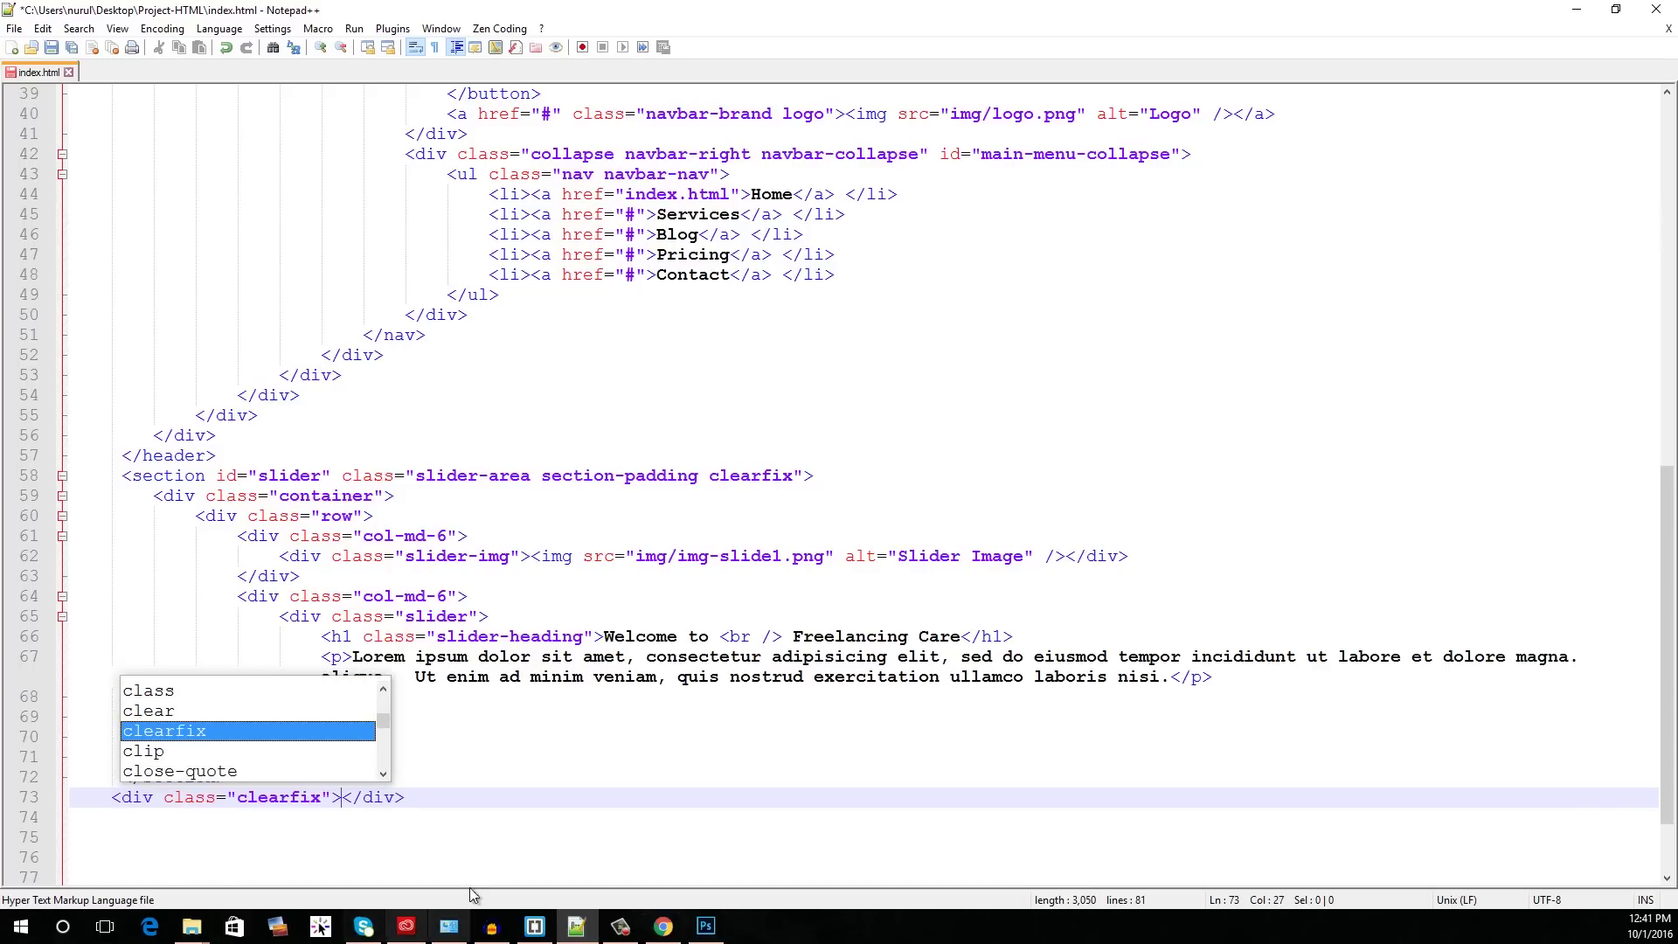
{"action": "key", "text": "shift+Home"}
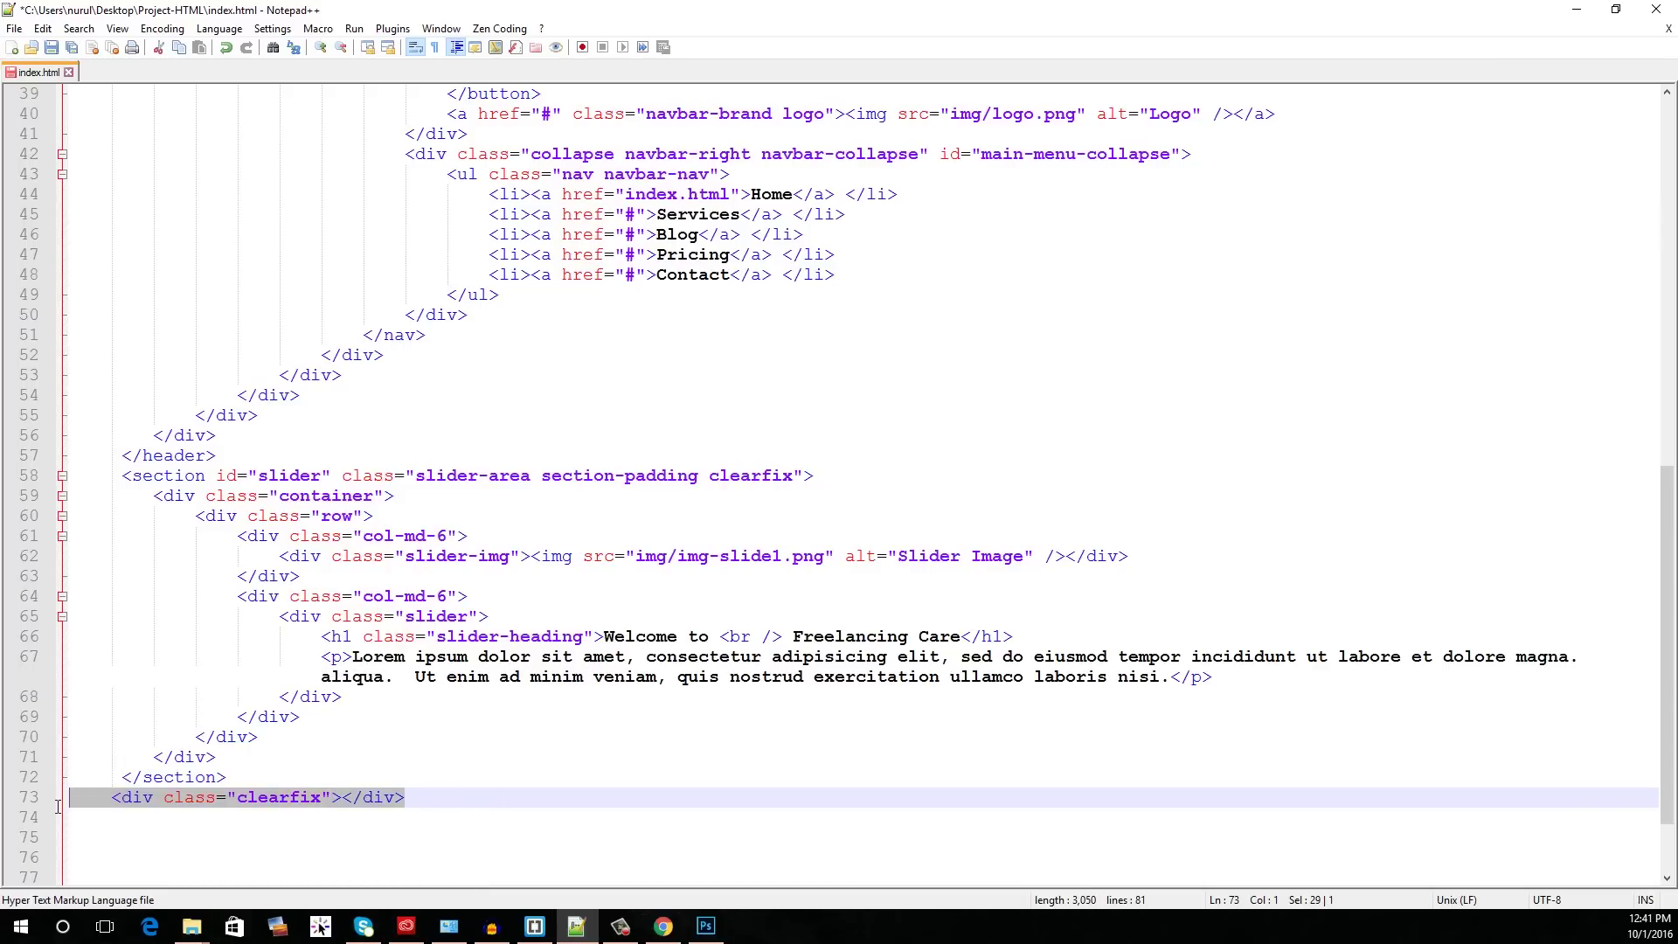
{"action": "key", "text": "BackSpace"}
{"action": "key", "text": "Up"}
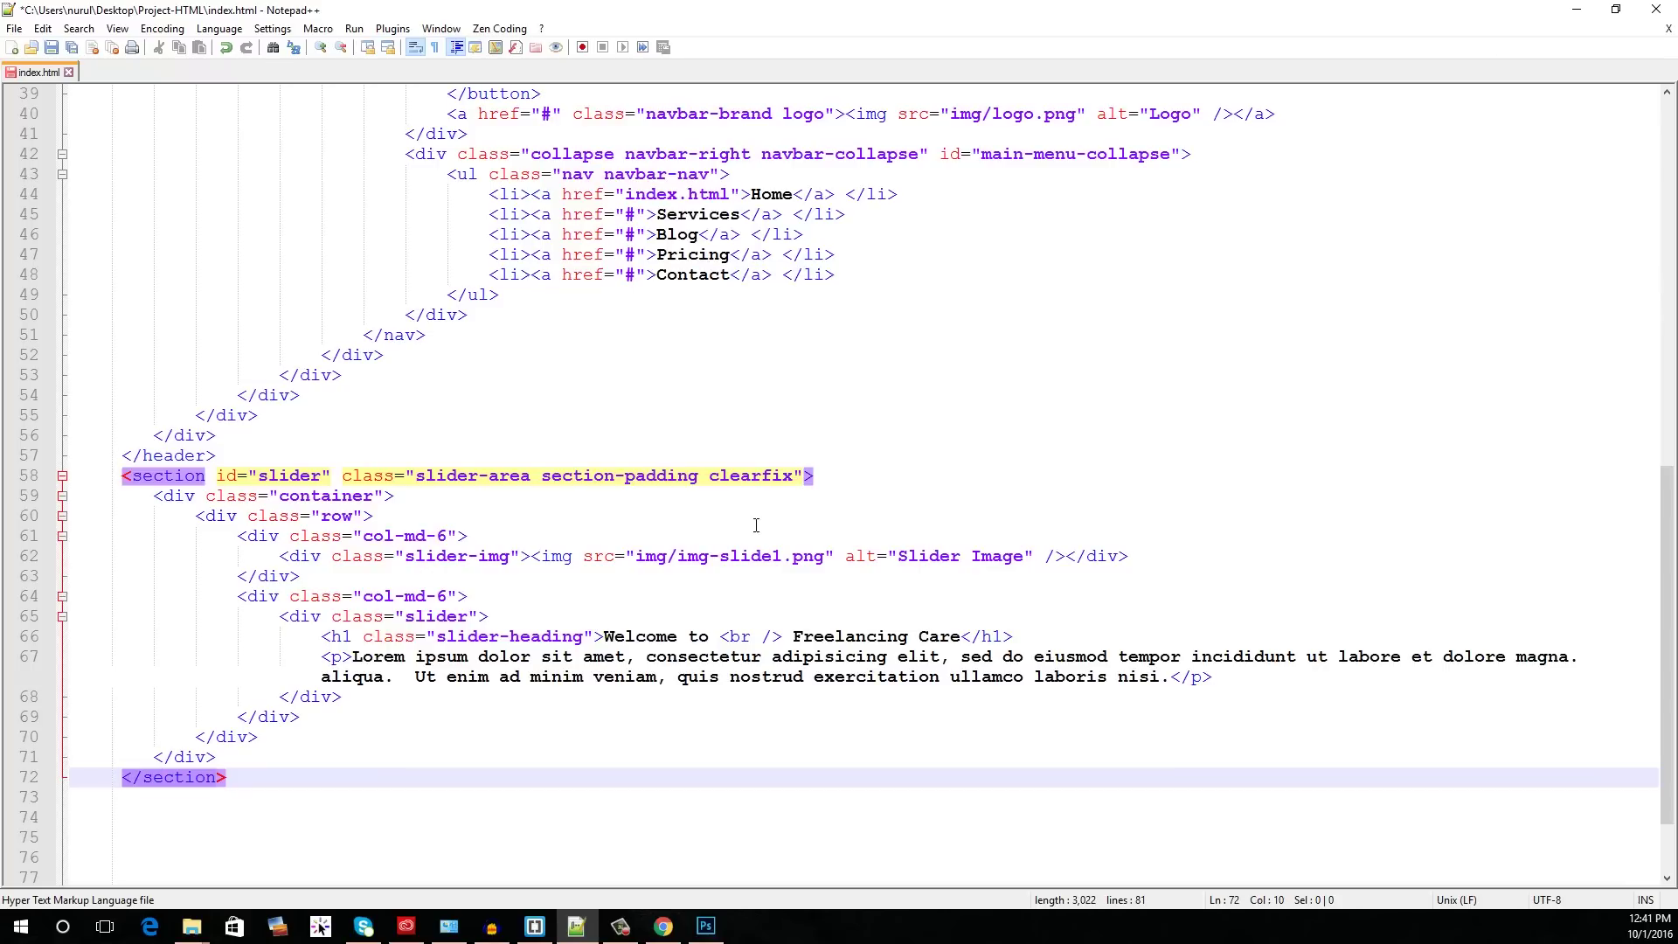
{"action": "left_click", "coordinate": [753, 513]}
{"action": "left_click", "coordinate": [312, 482]}
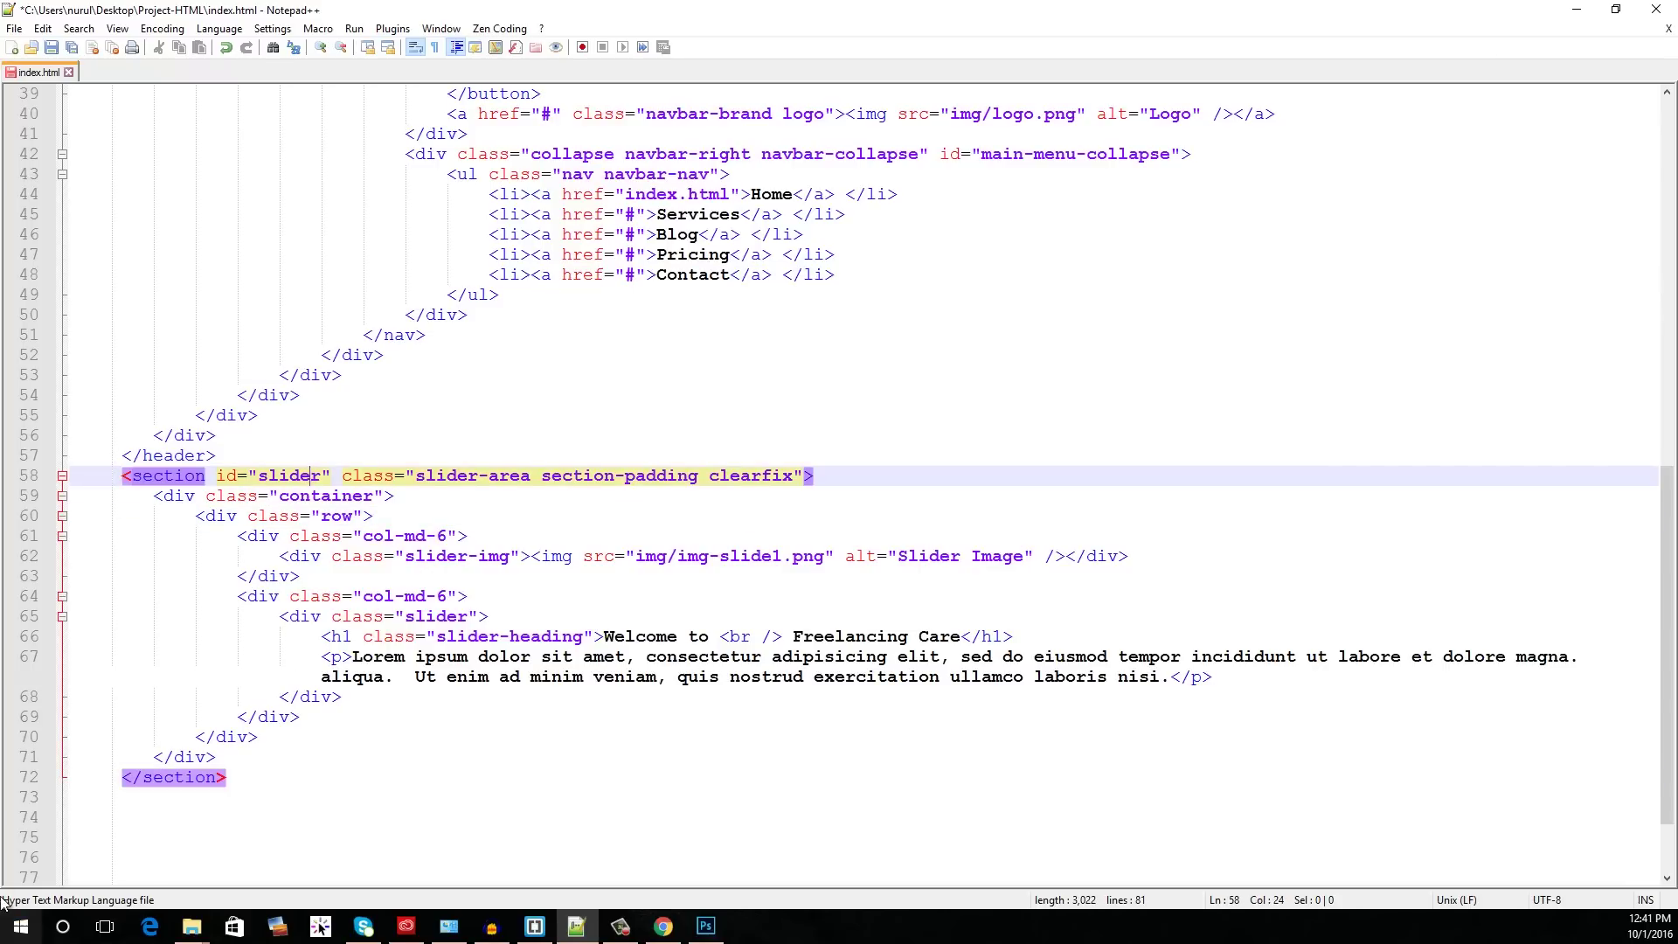
Step: Below the slider section, begin a Zen Coding abbreviation for a section with id what-we-do and class section-padding
{"action": "left_click", "coordinate": [230, 778]}
{"action": "key", "text": "Return"}
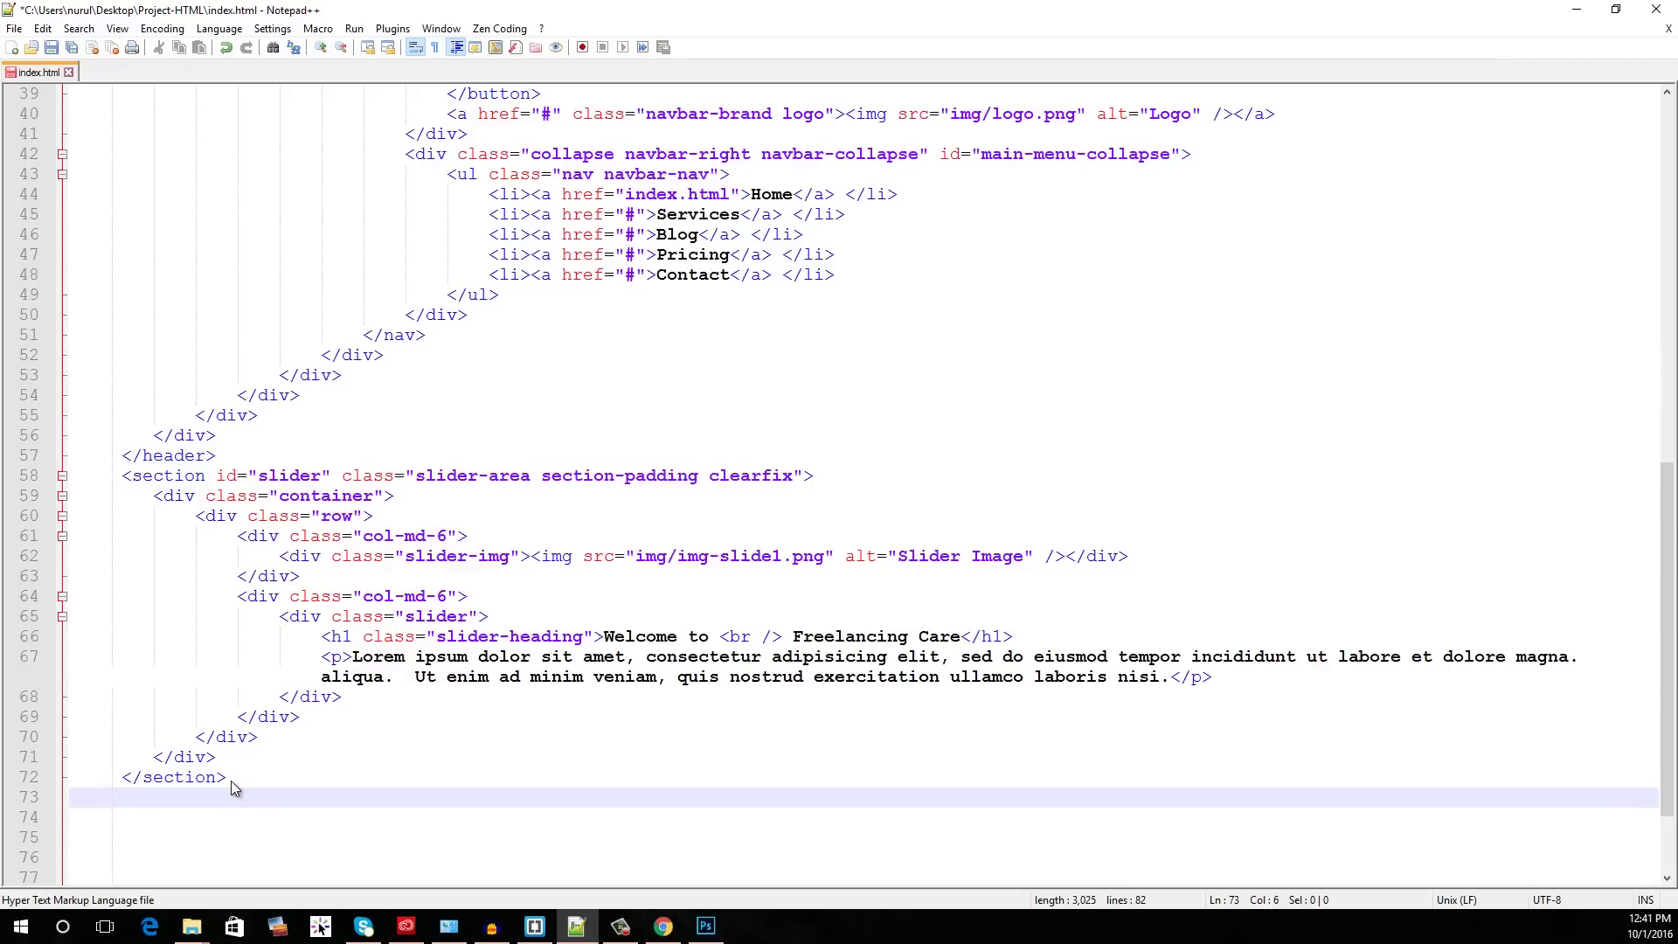
{"action": "type", "text": "secti"}
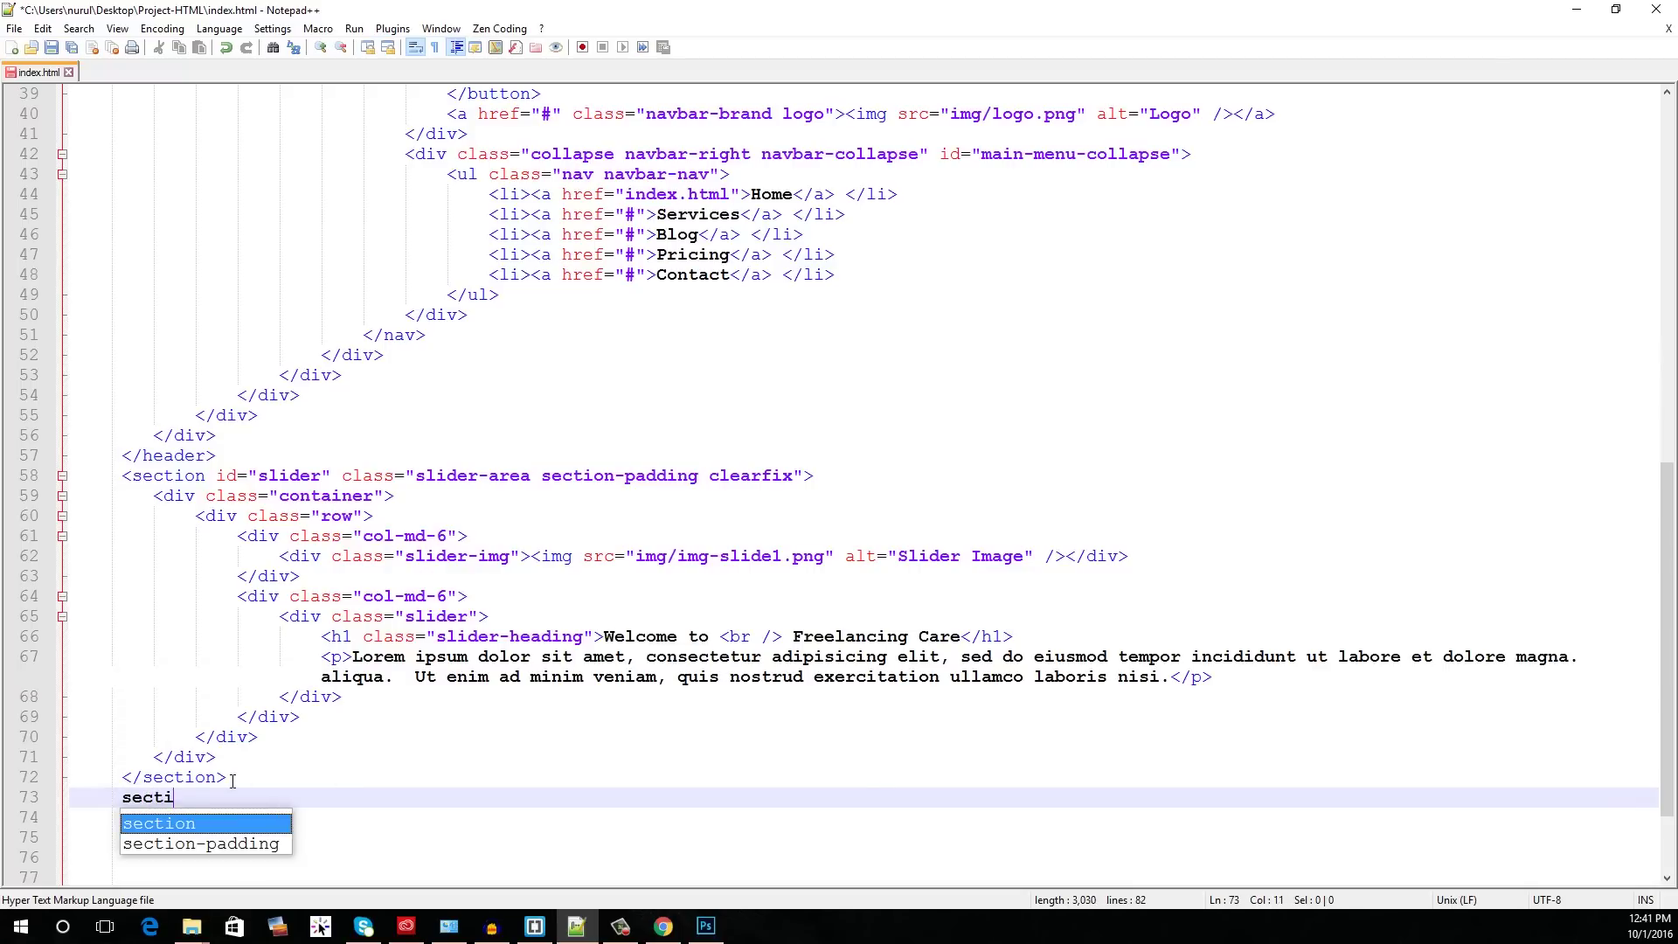
{"action": "type", "text": "on#what-w"}
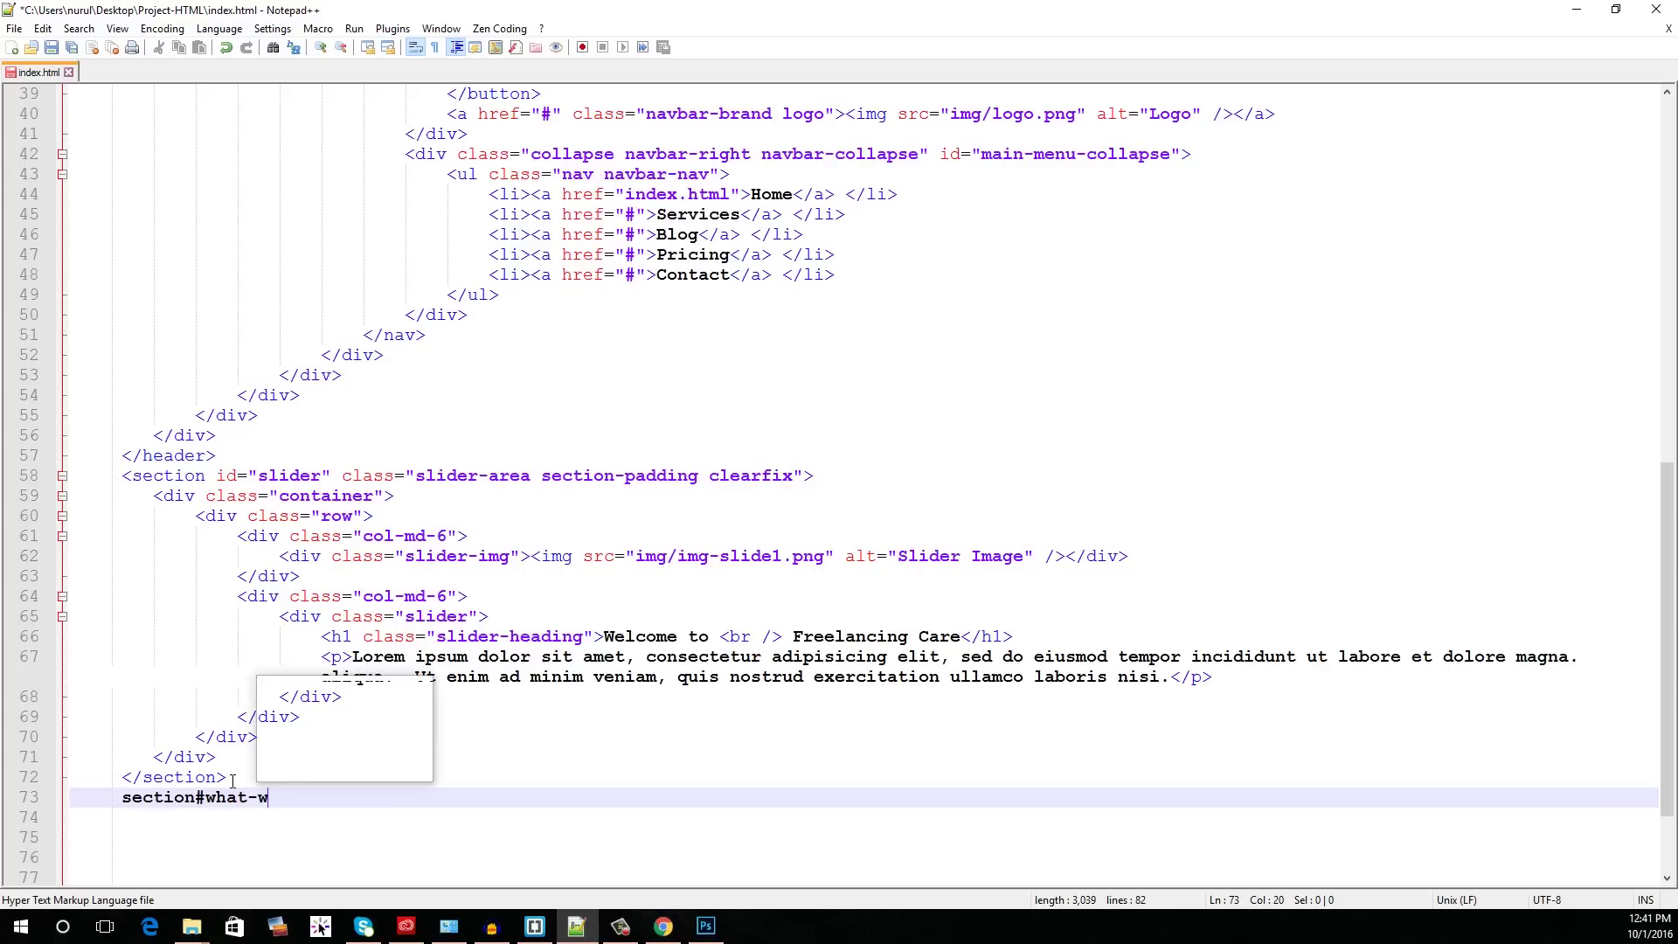
{"action": "type", "text": "e-do"}
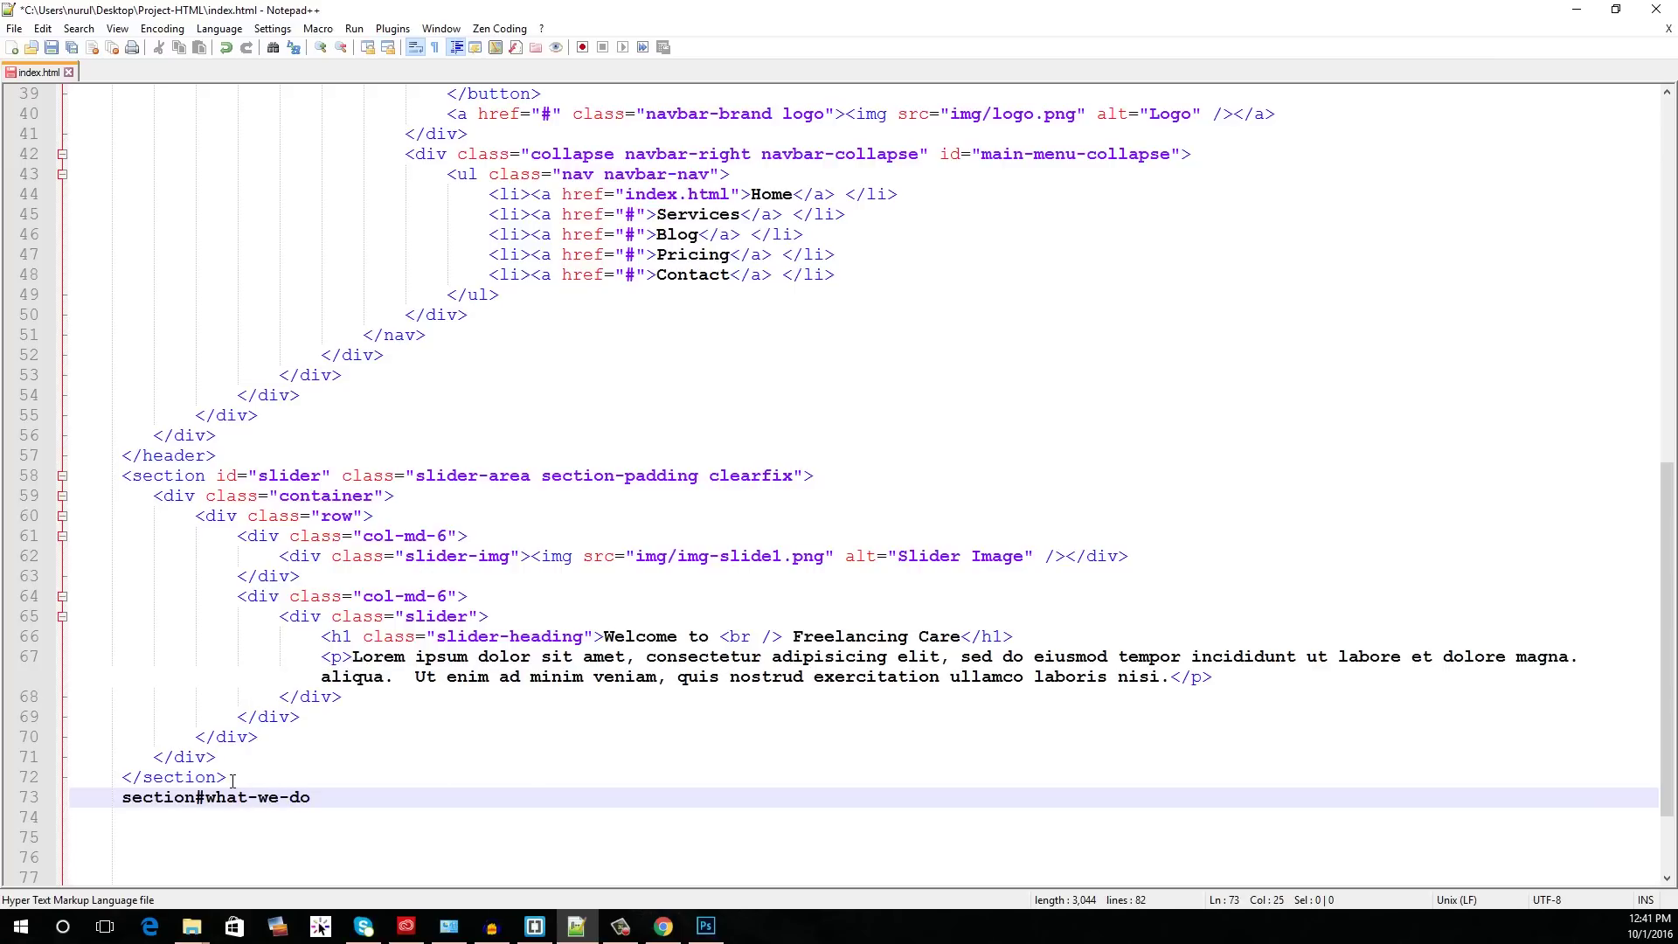
{"action": "type", "text": " section"}
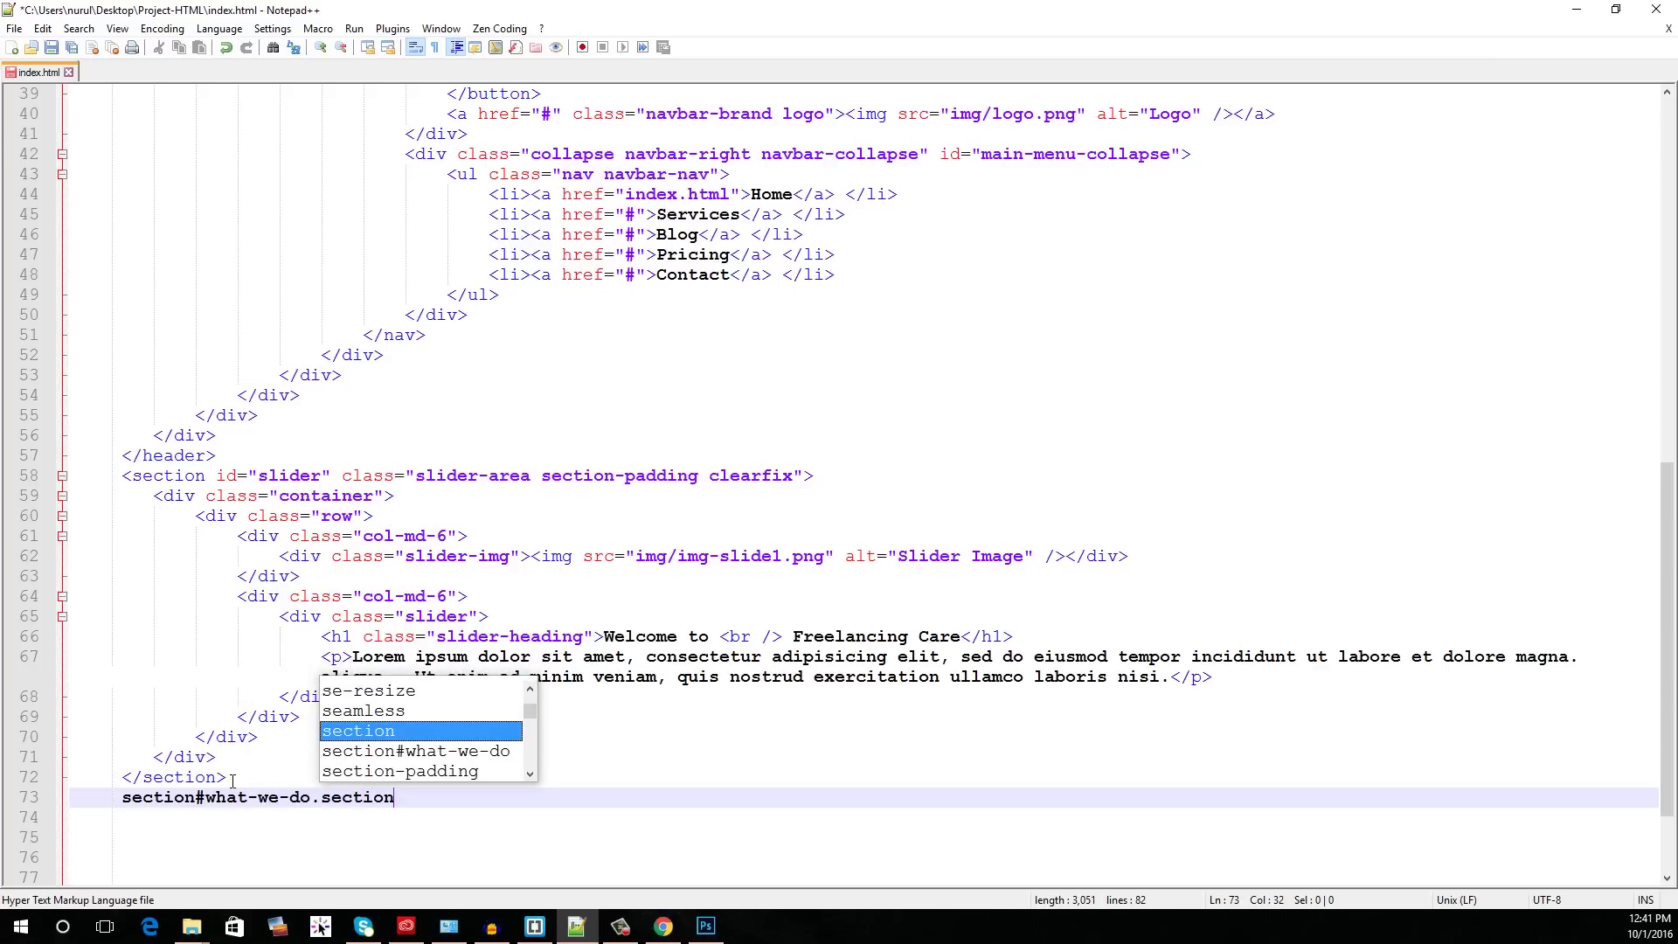
{"action": "type", "text": "-padding"}
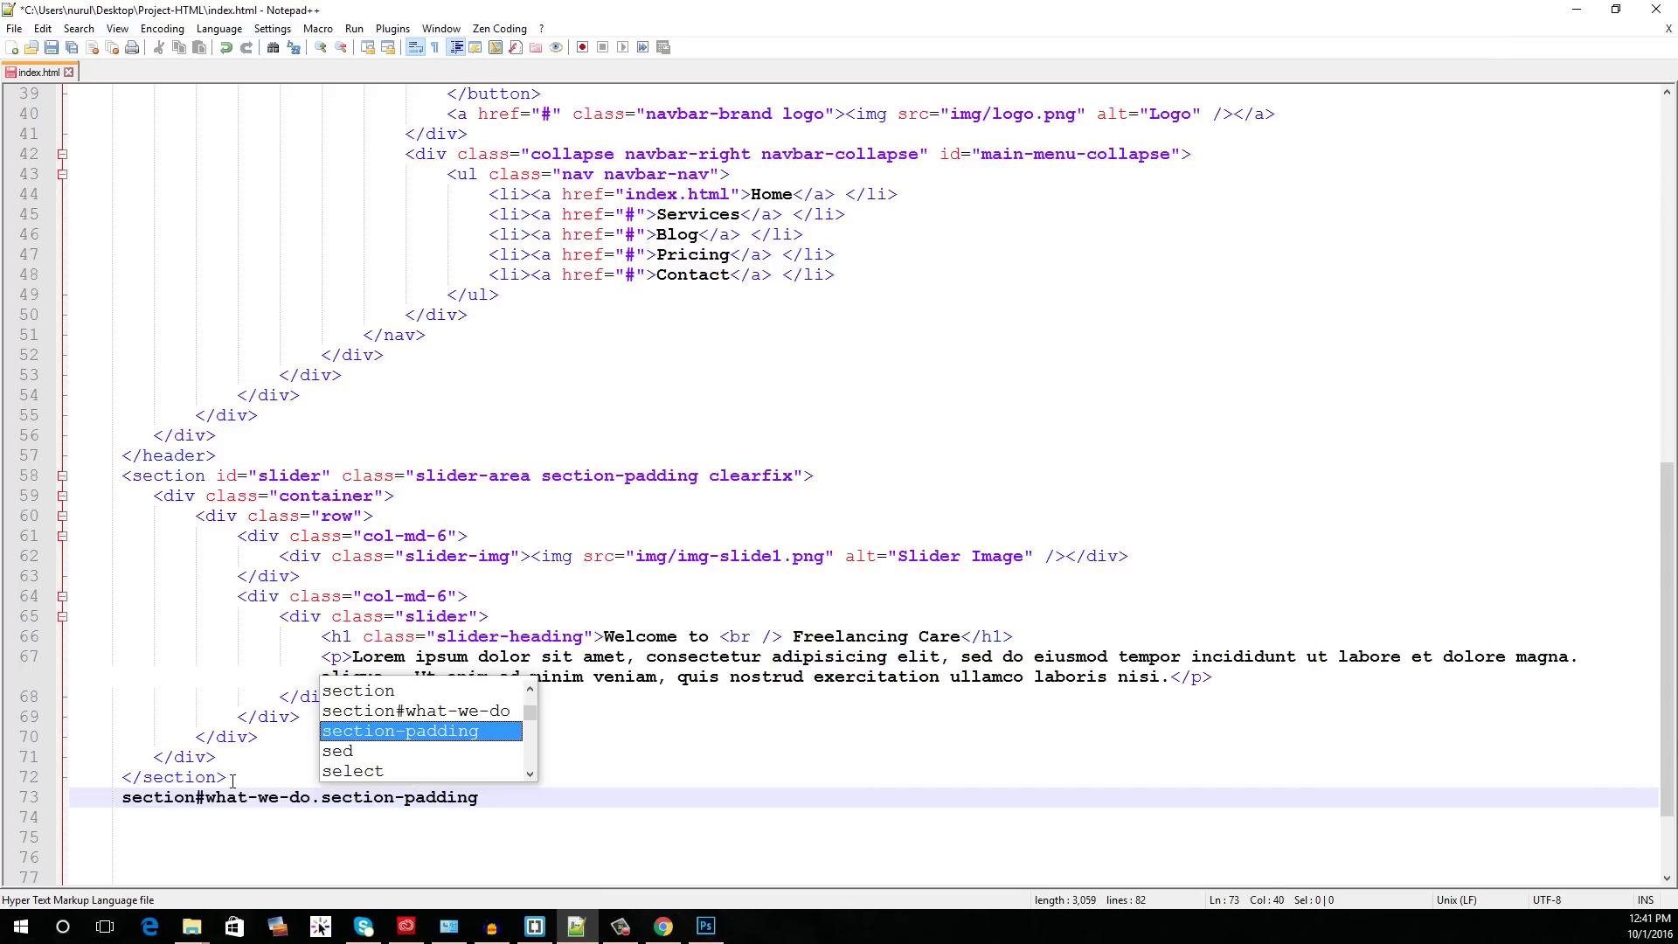
Step: Extend the abbreviation with a nested container, a row and the beginning of a col-md column class
{"action": "type", "text": " .co"}
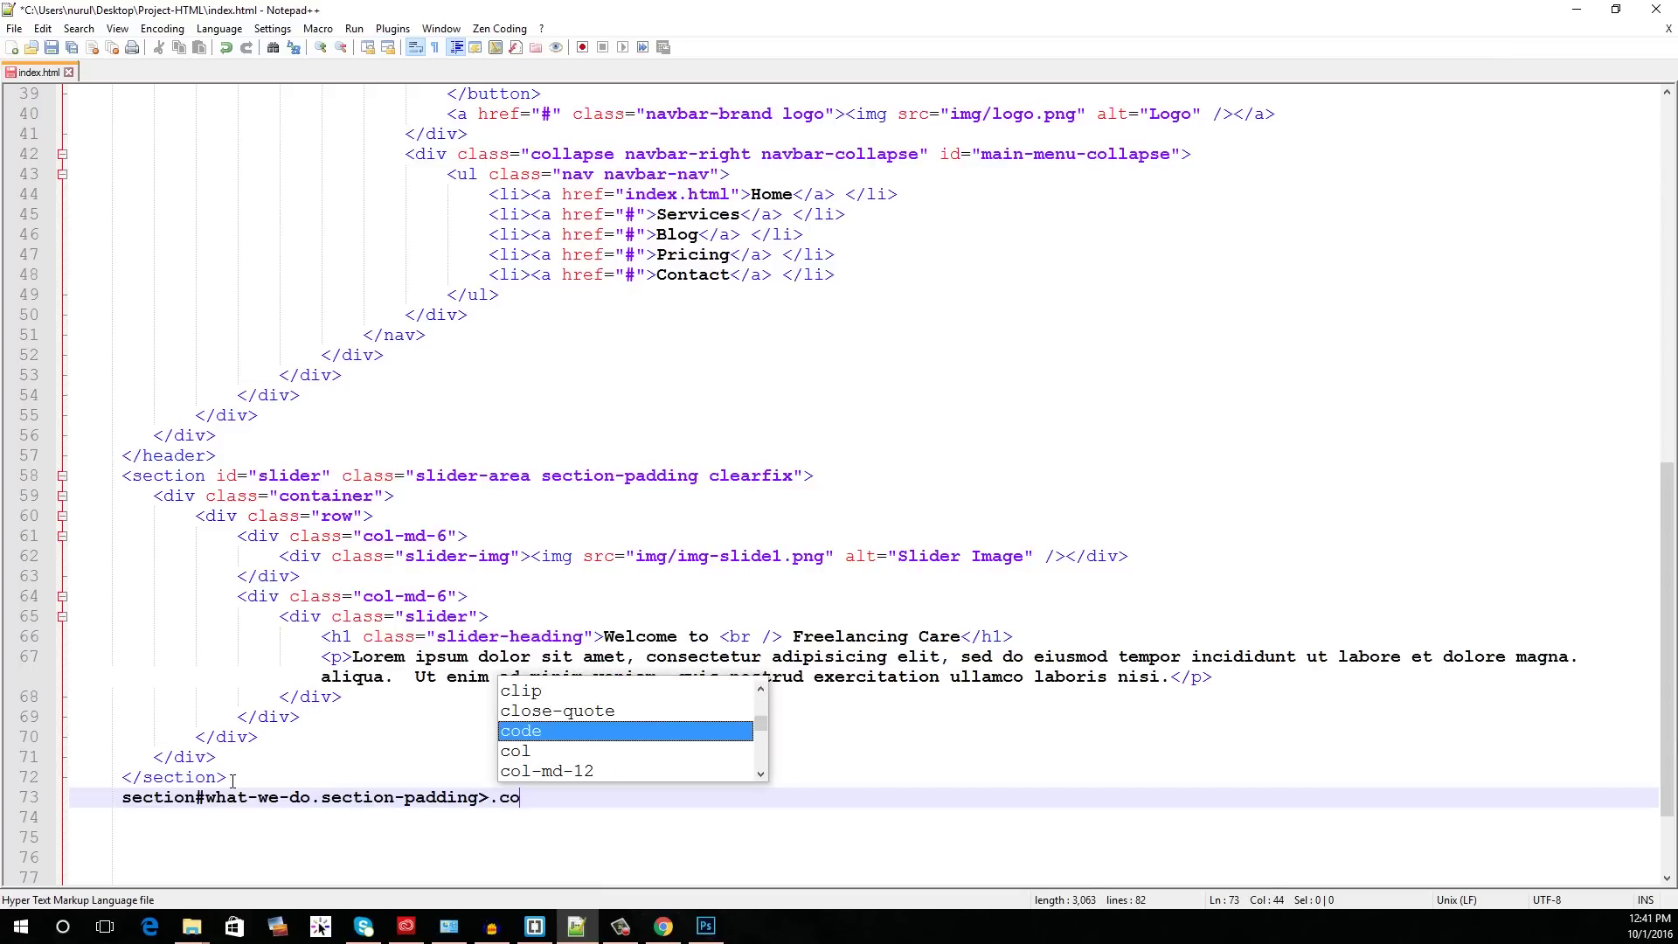
{"action": "type", "text": "ntainer>.wor"}
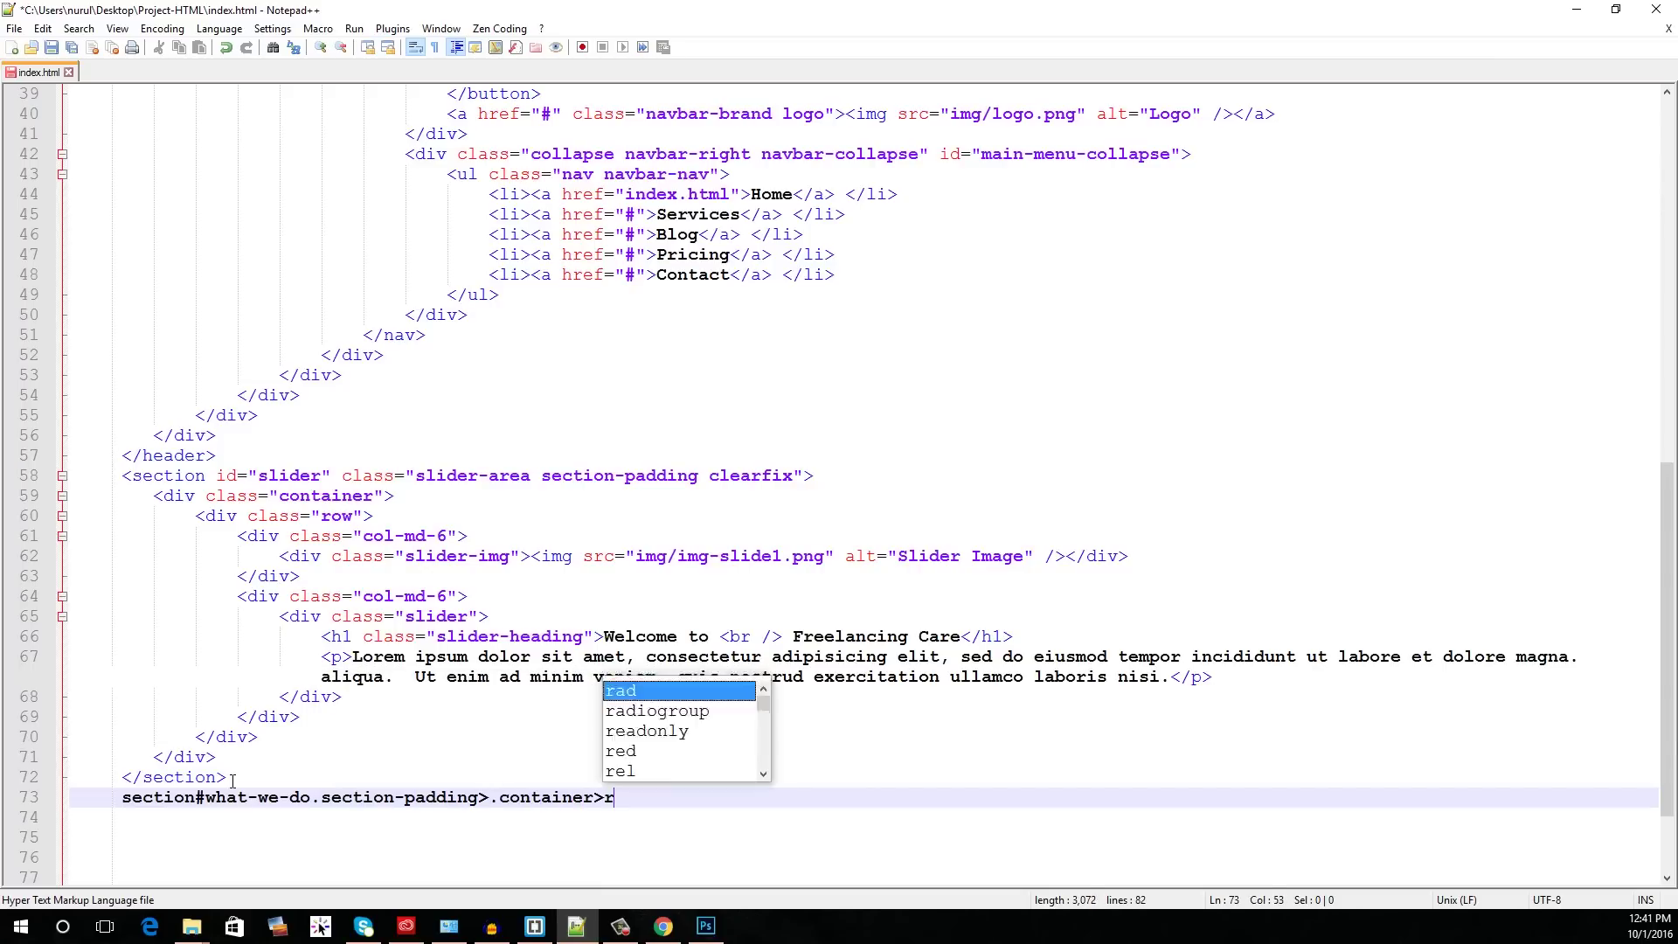
{"action": "key", "text": "BackSpace"}
{"action": "key", "text": "BackSpace"}
{"action": "key", "text": "BackSpace"}
{"action": "type", "text": "ro"}
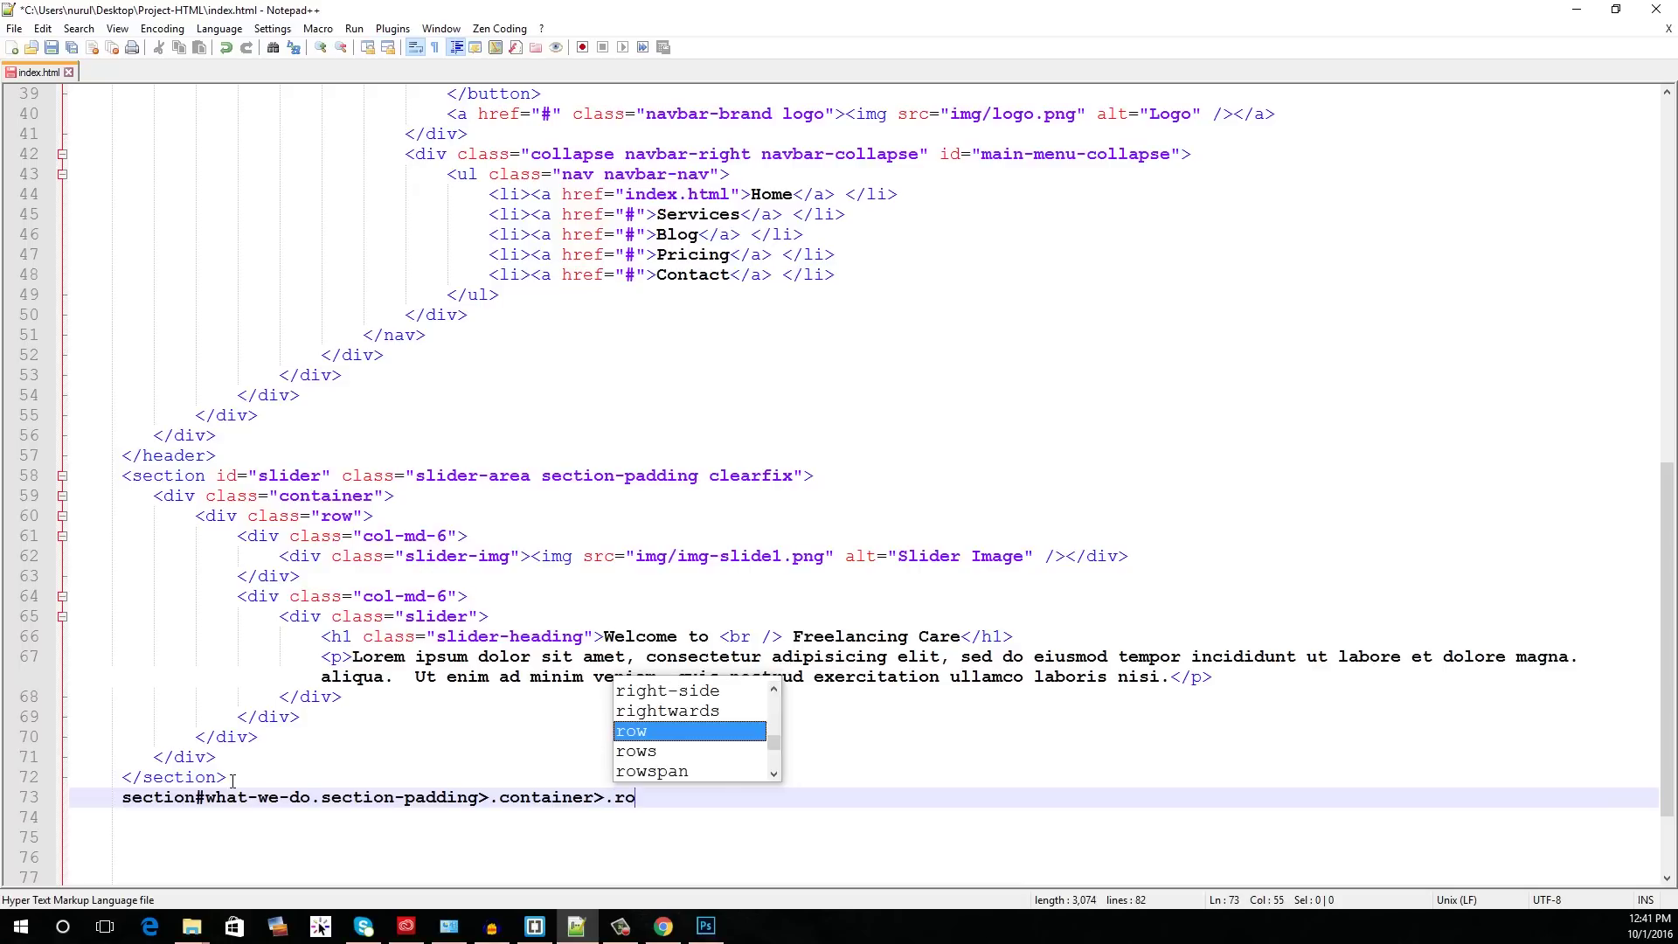
{"action": "type", "text": "w>.co"}
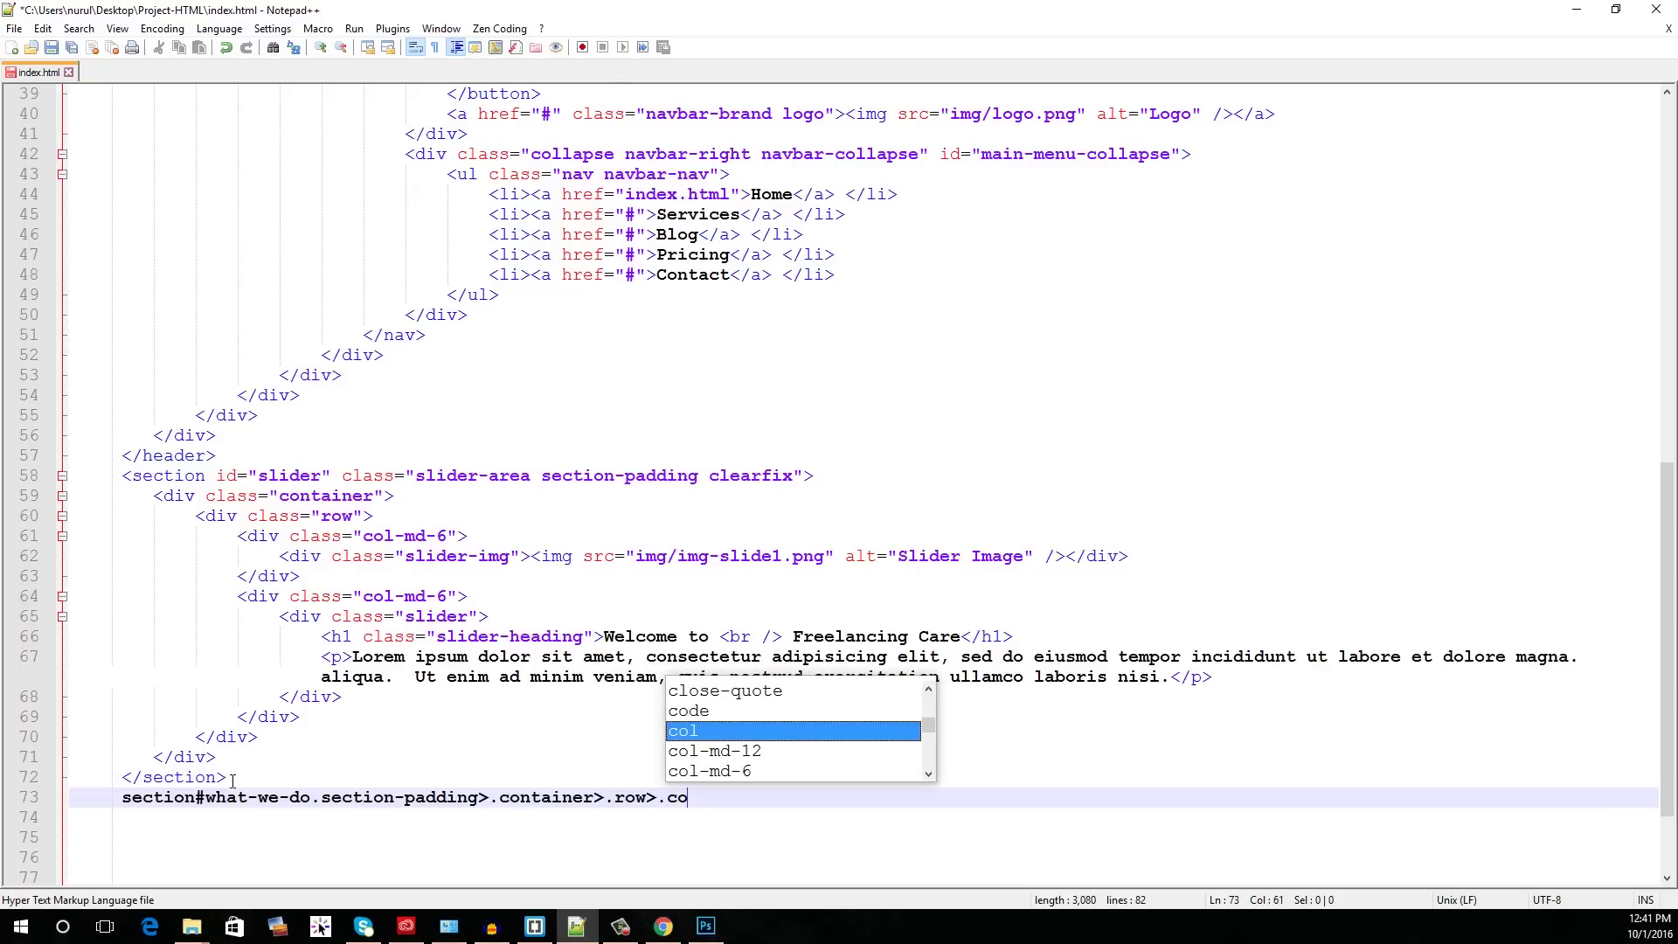
{"action": "type", "text": "l-md"}
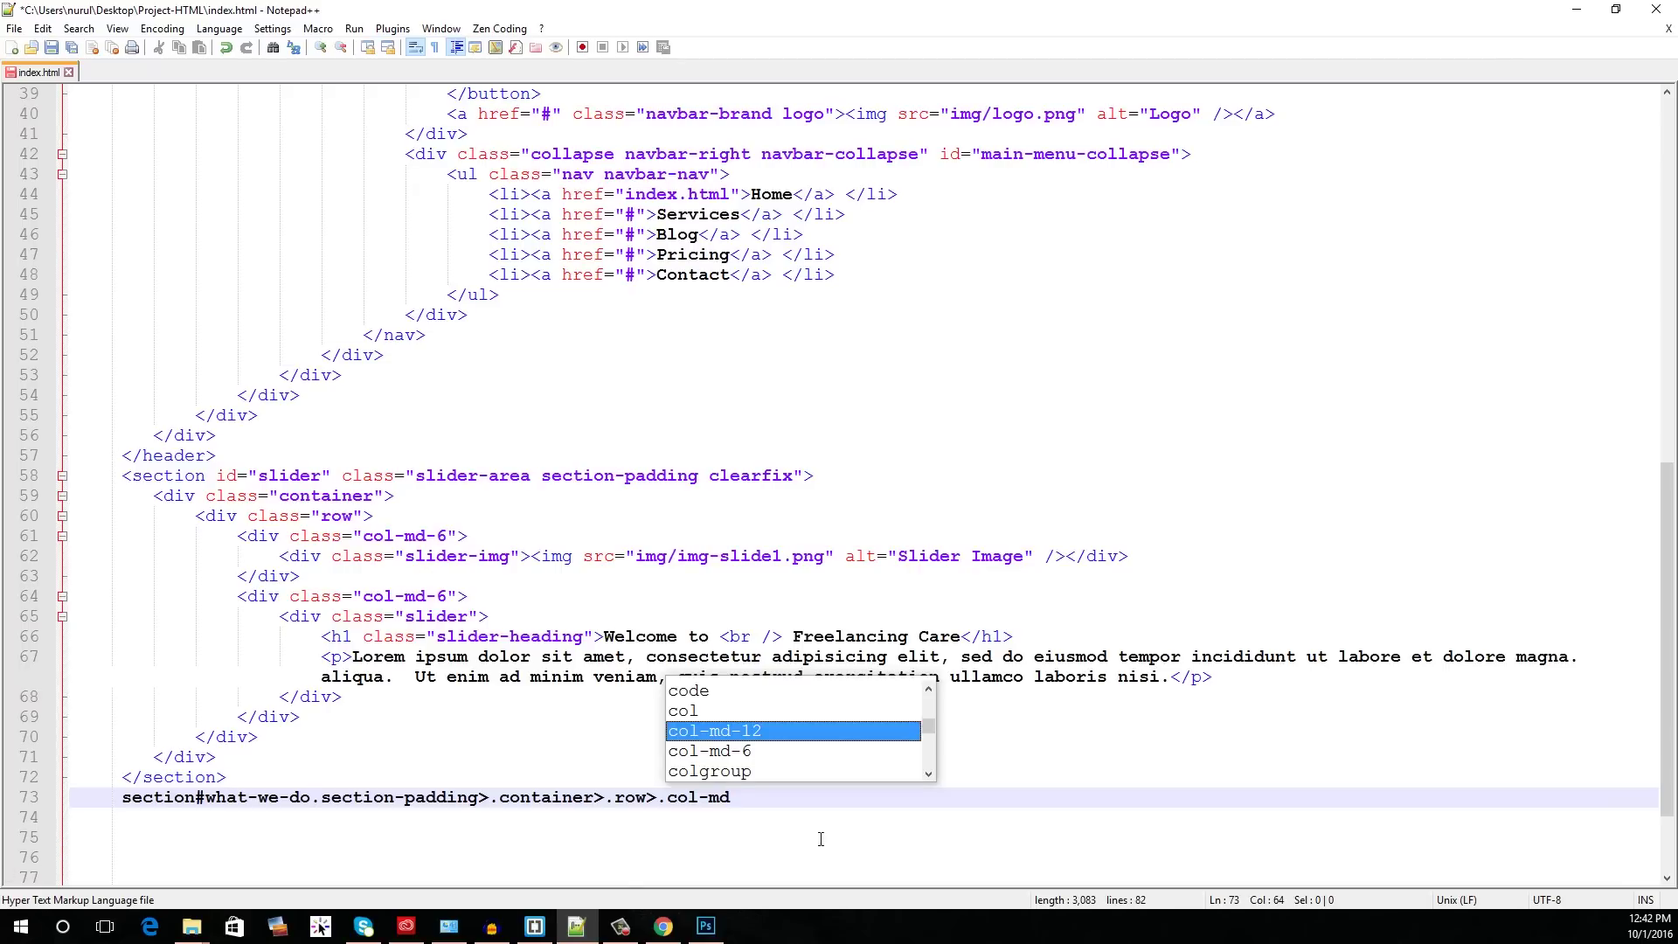
Step: Check the What we do grid columns in Photoshop, and in Notepad++ complete the abbreviation with col-md-5 and col-md-7 and expand it
{"action": "left_click", "coordinate": [716, 926]}
{"action": "scroll", "coordinate": [568, 538], "scroll_direction": "up", "scroll_amount": 4}
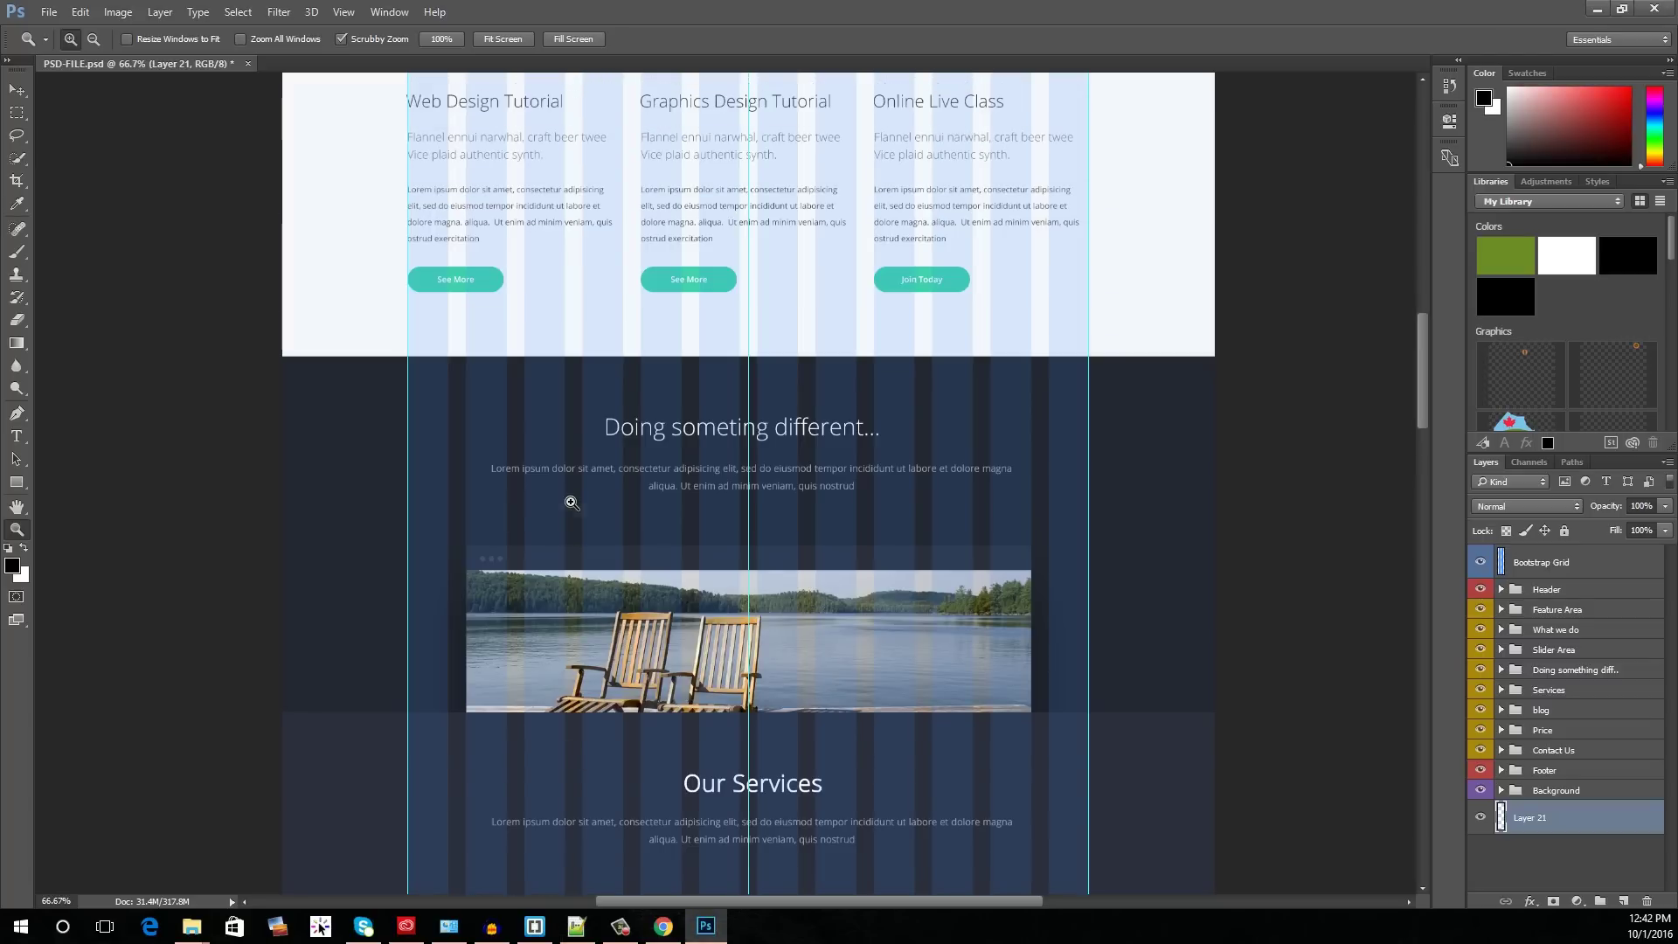
{"action": "scroll", "coordinate": [563, 544], "scroll_direction": "up", "scroll_amount": 8}
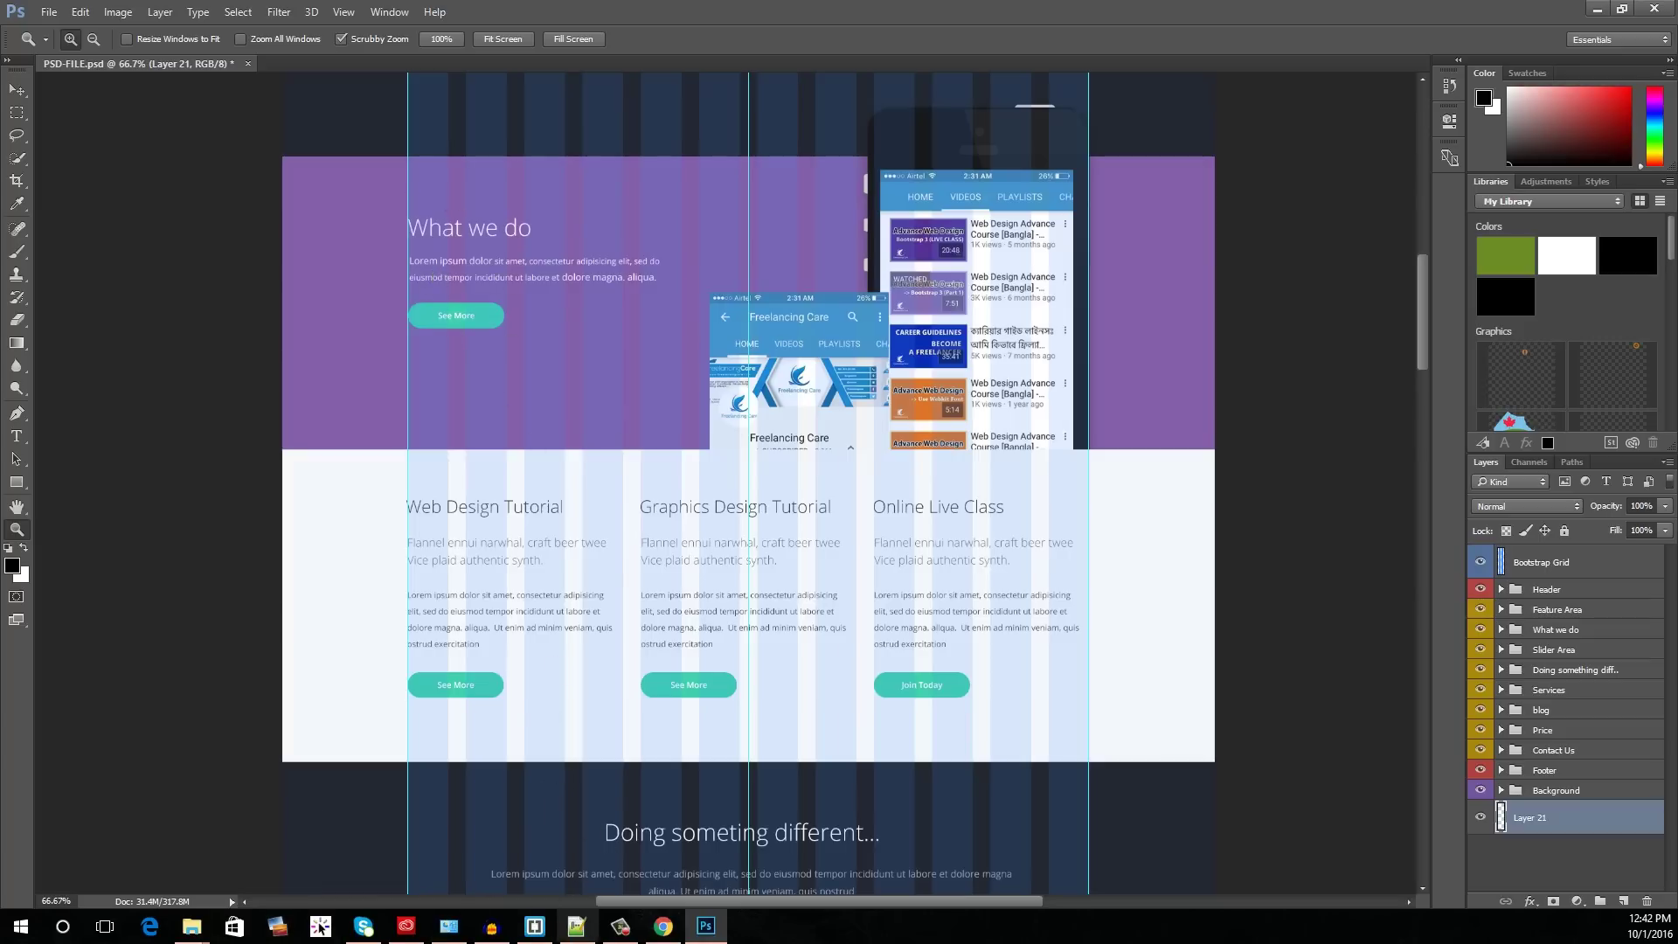
{"action": "left_click", "coordinate": [566, 930]}
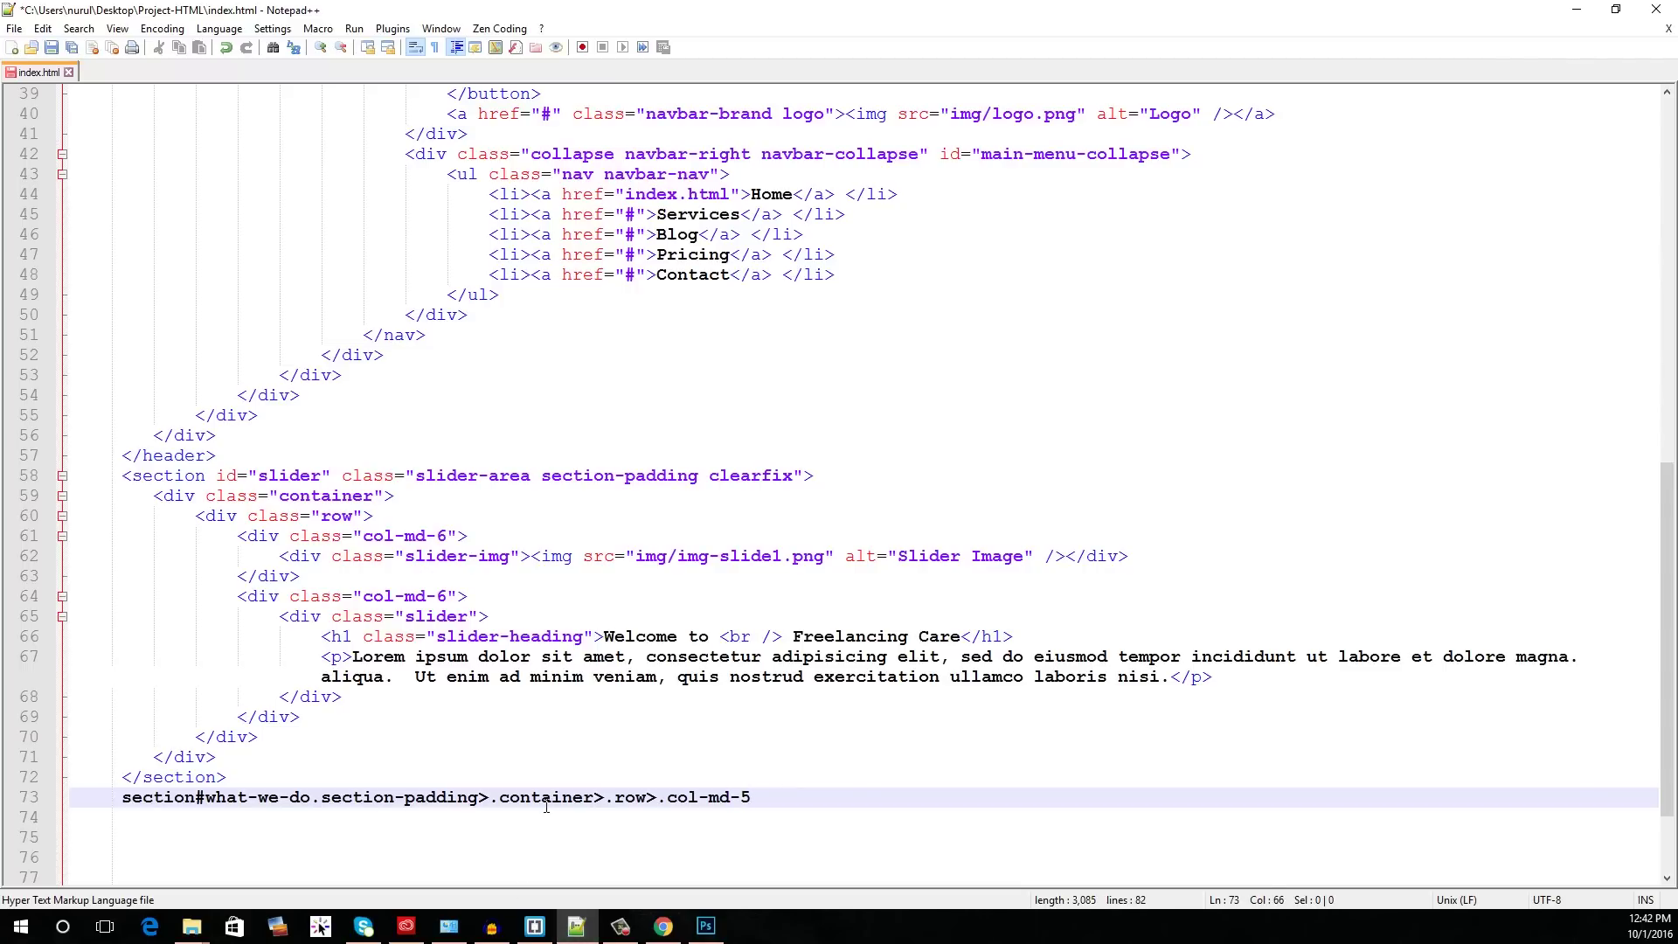
{"action": "type", "text": "col-md-7"}
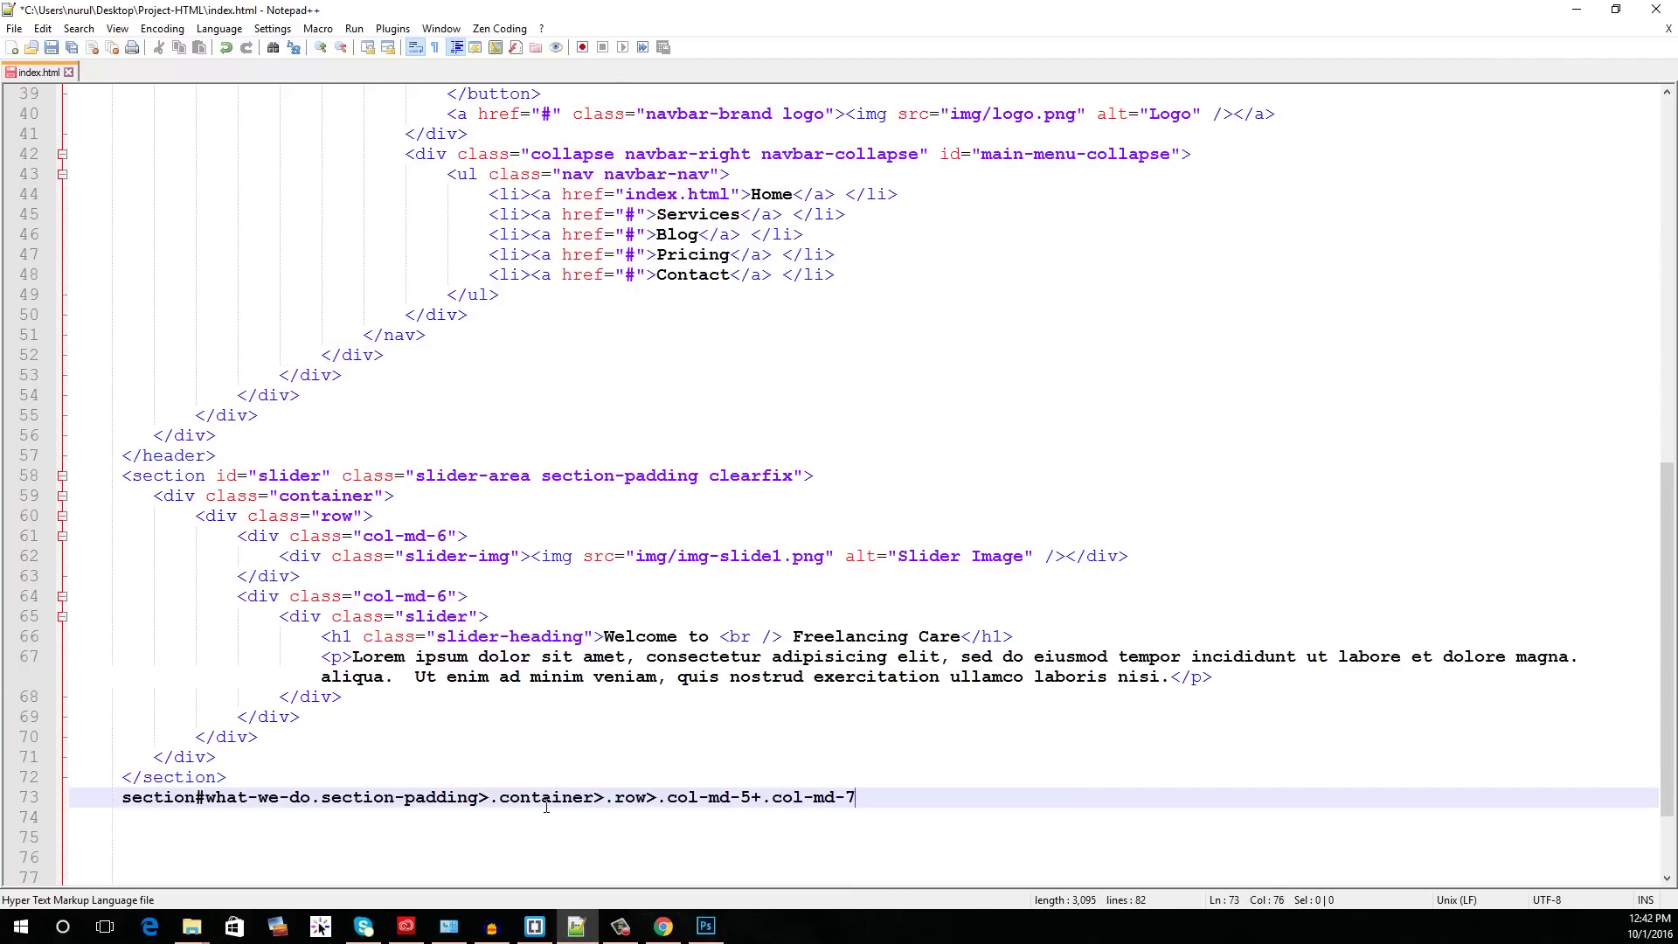
{"action": "key", "text": "ctrl+alt+Return"}
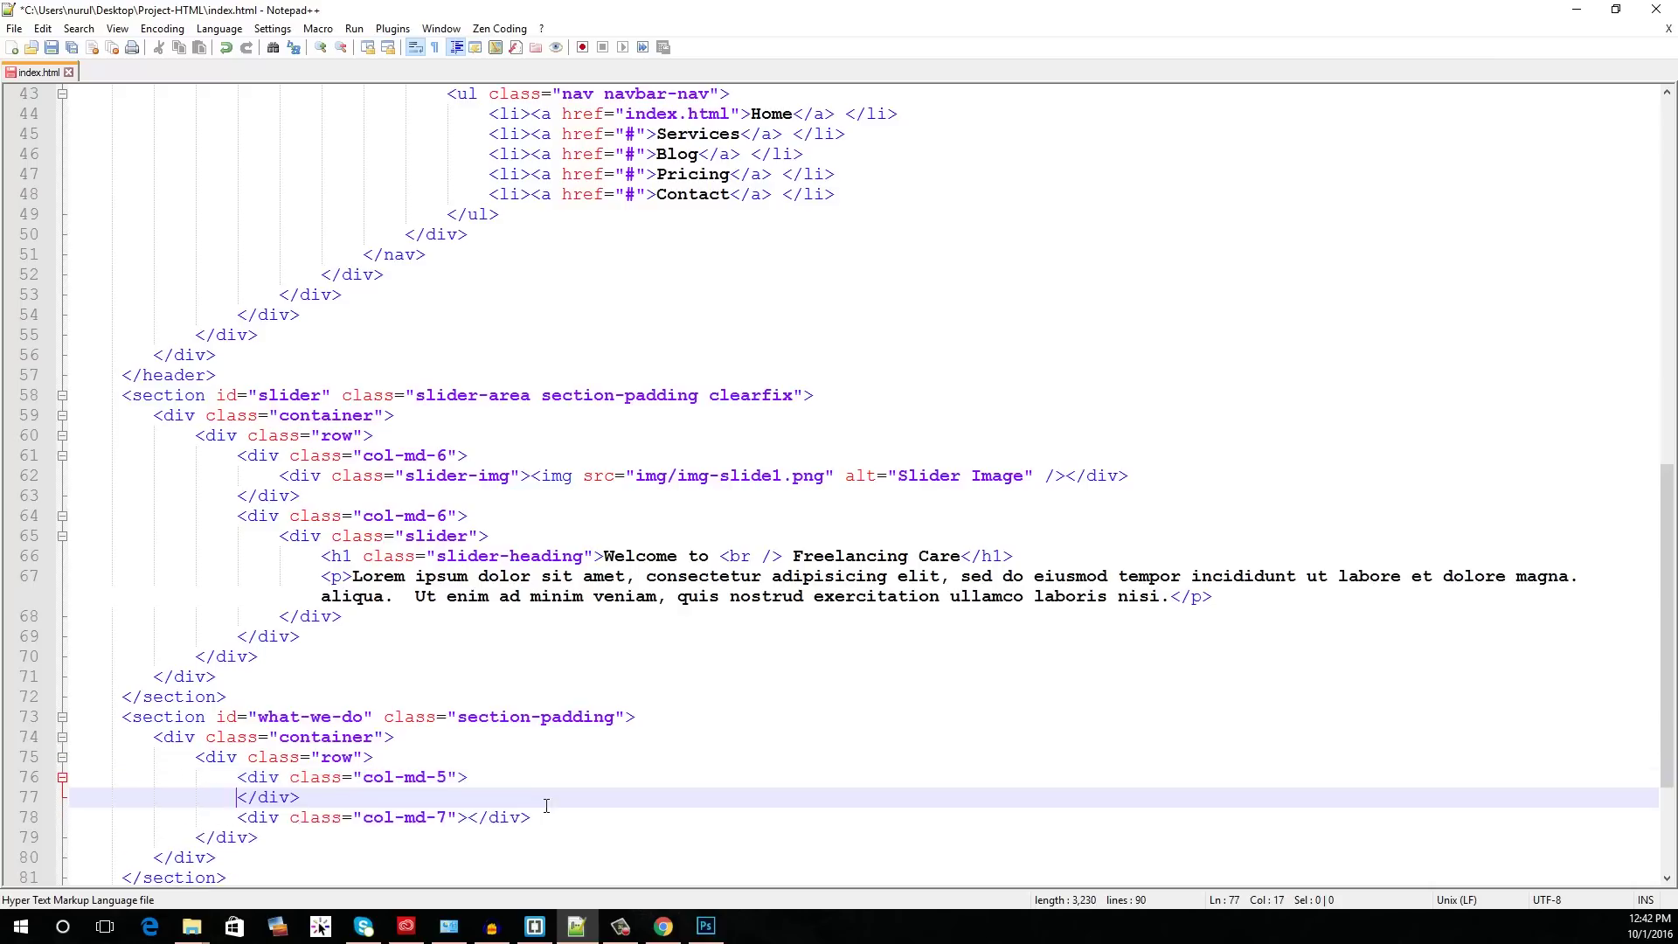
Step: Inside the col-md-5 column, generate a feature-text div with an h2 reading "What we do", an empty paragraph and a btn link
{"action": "key", "text": "Return"}
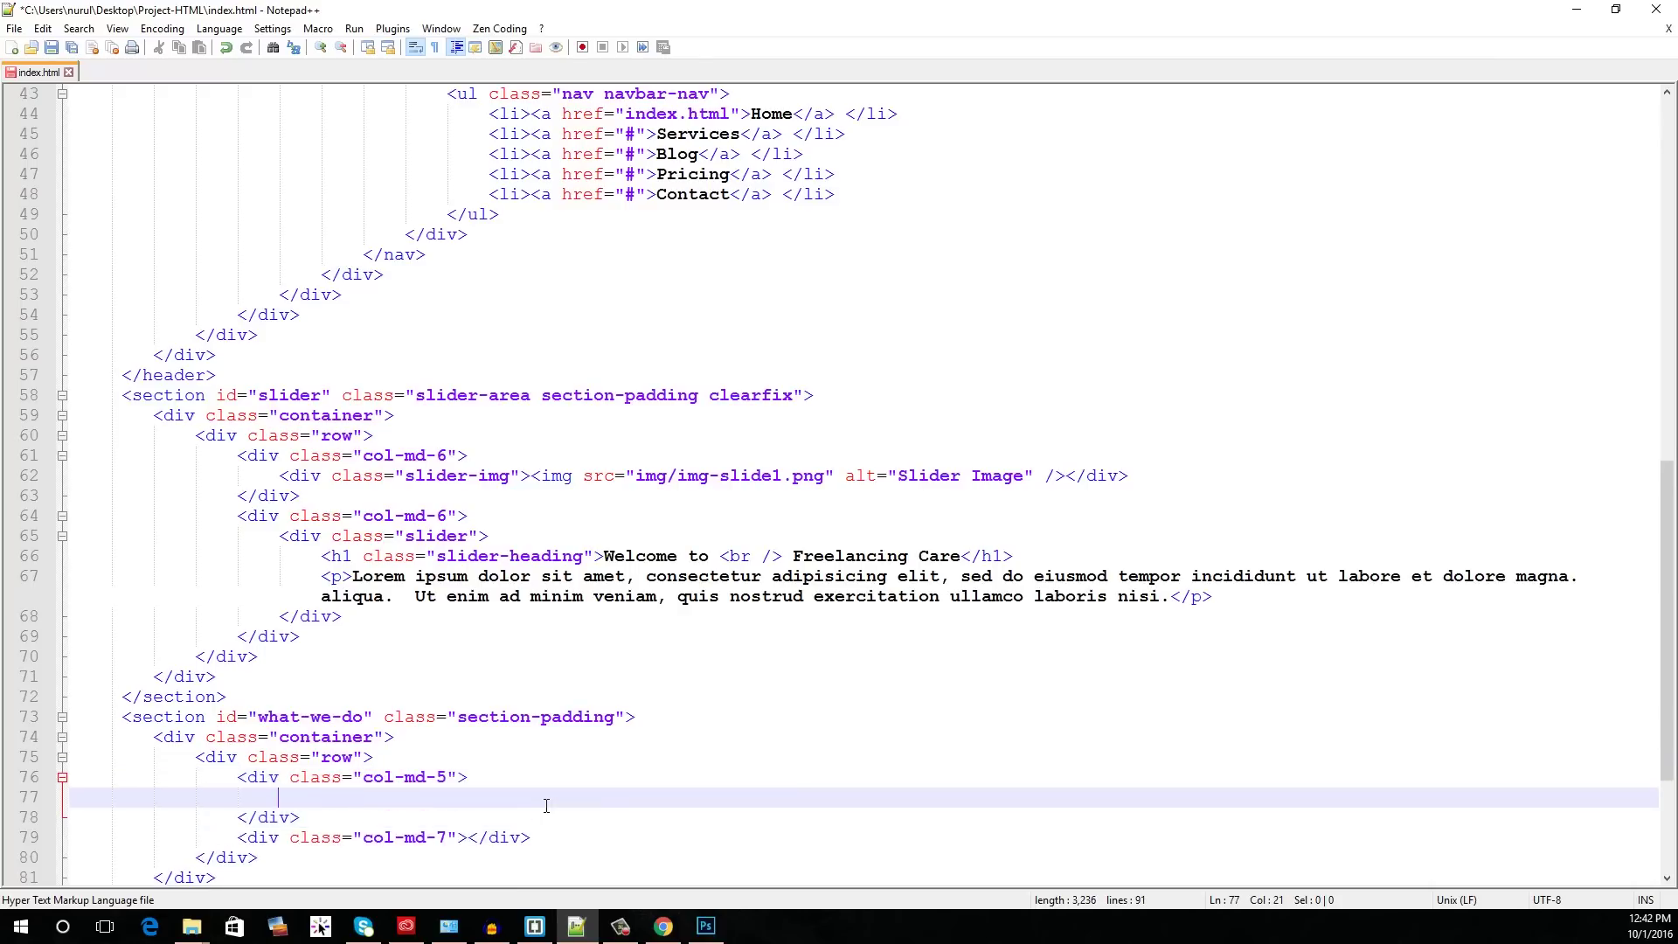
{"action": "type", "text": ".feature-text"}
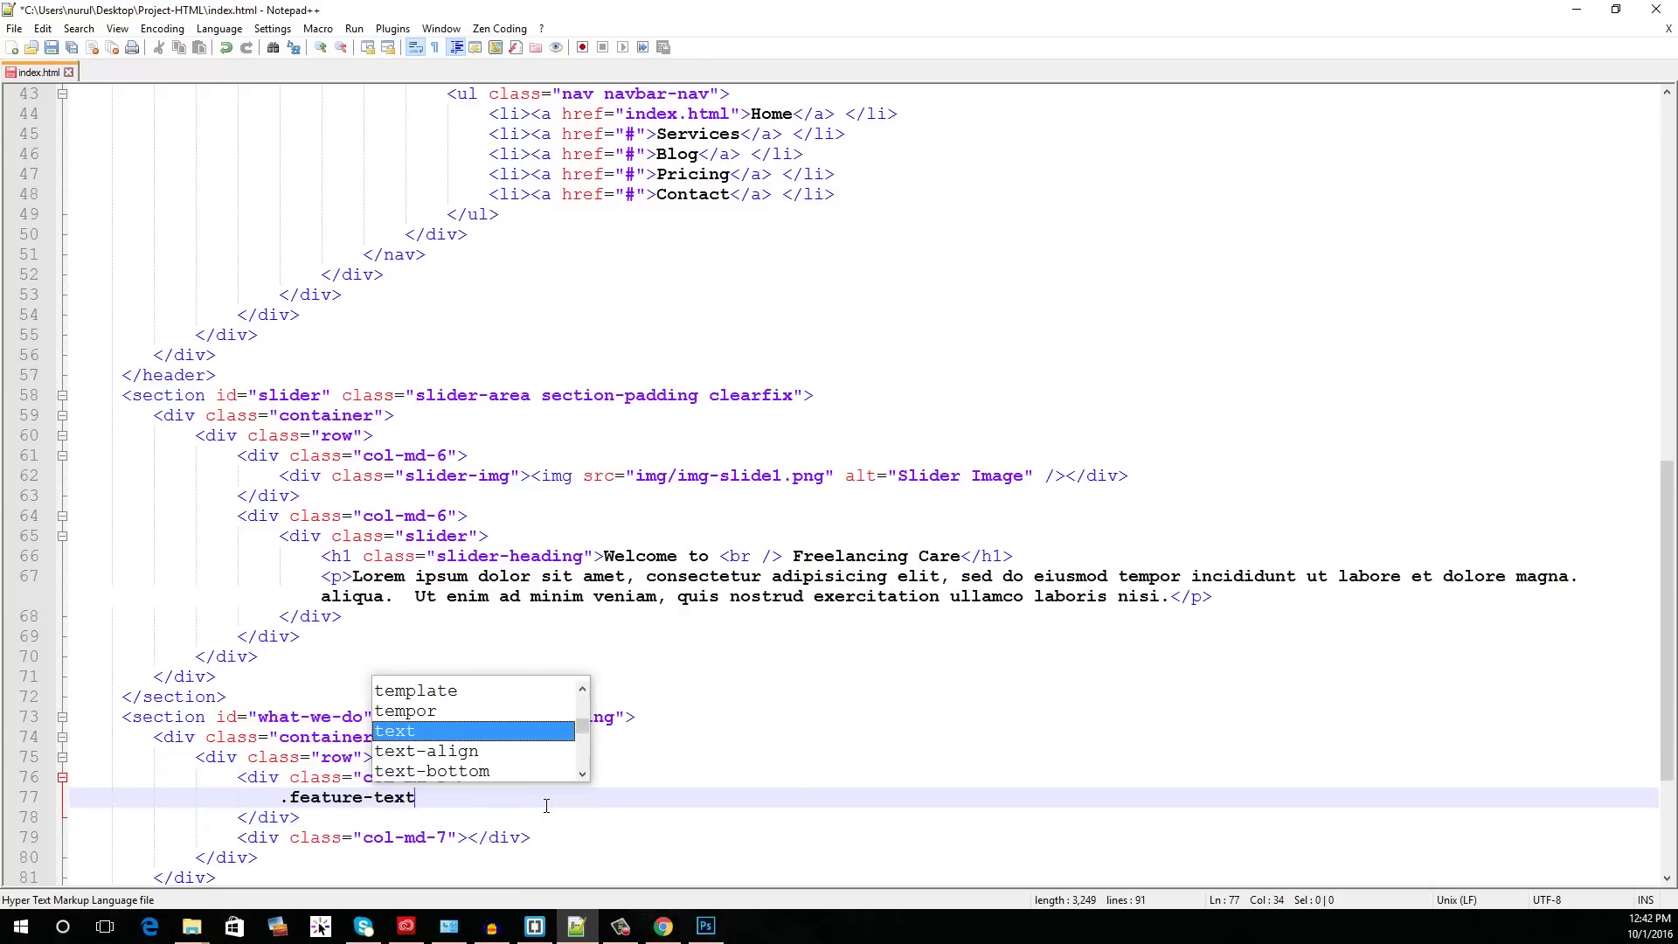
{"action": "type", "text": ">h2"}
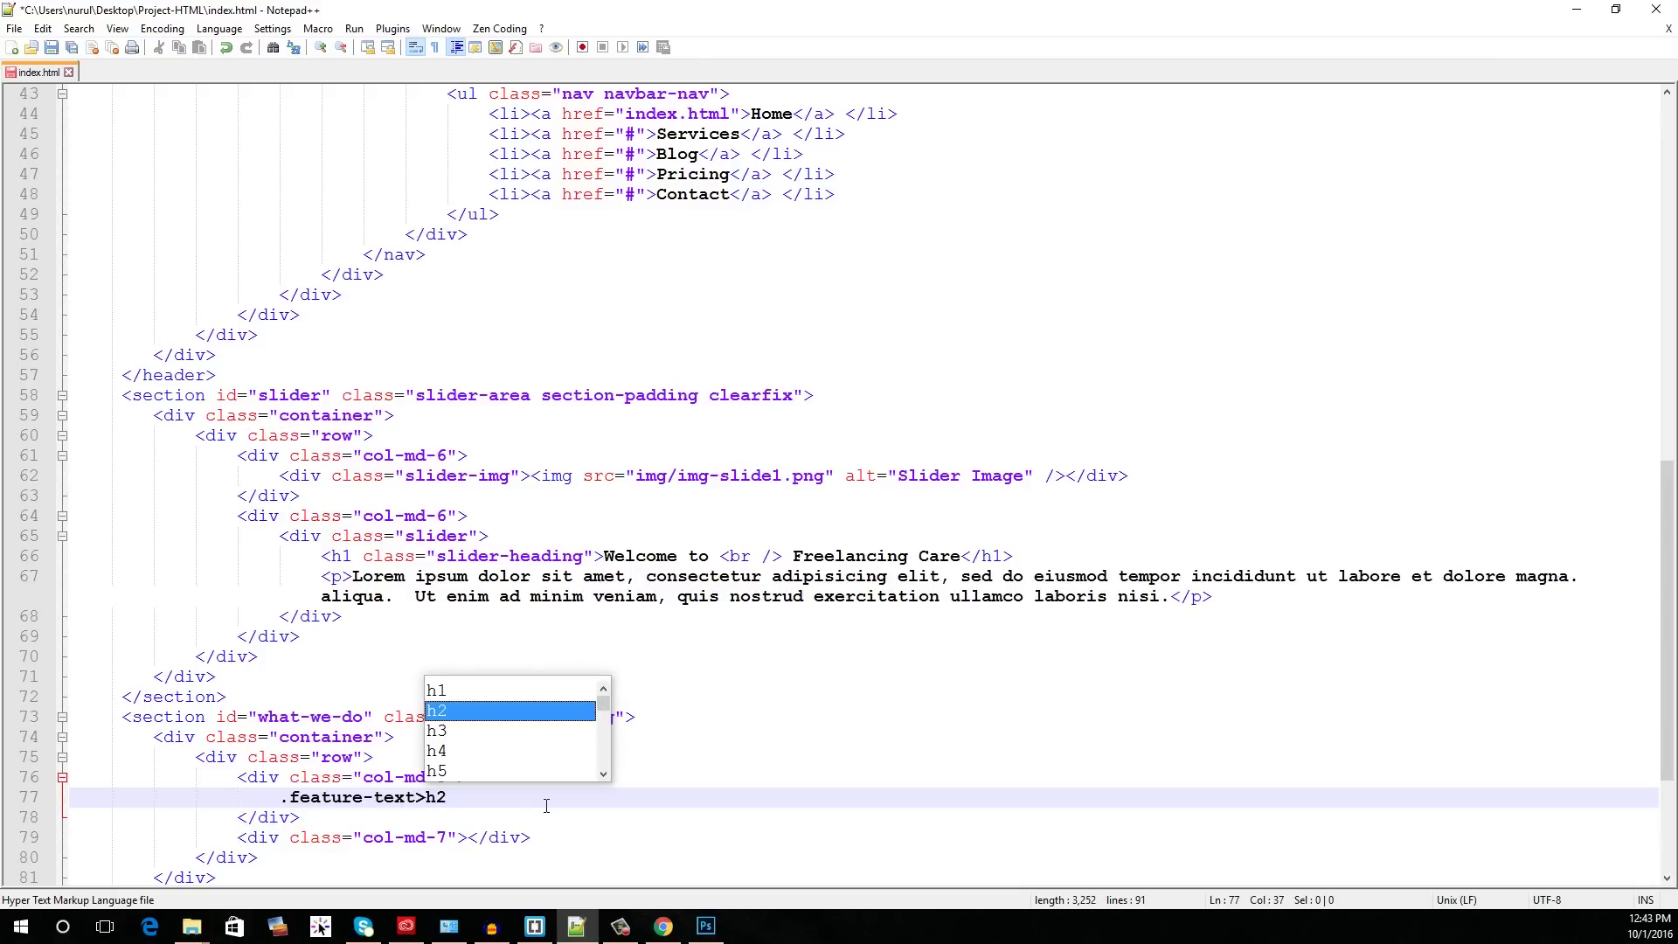
{"action": "type", "text": "+p+a"}
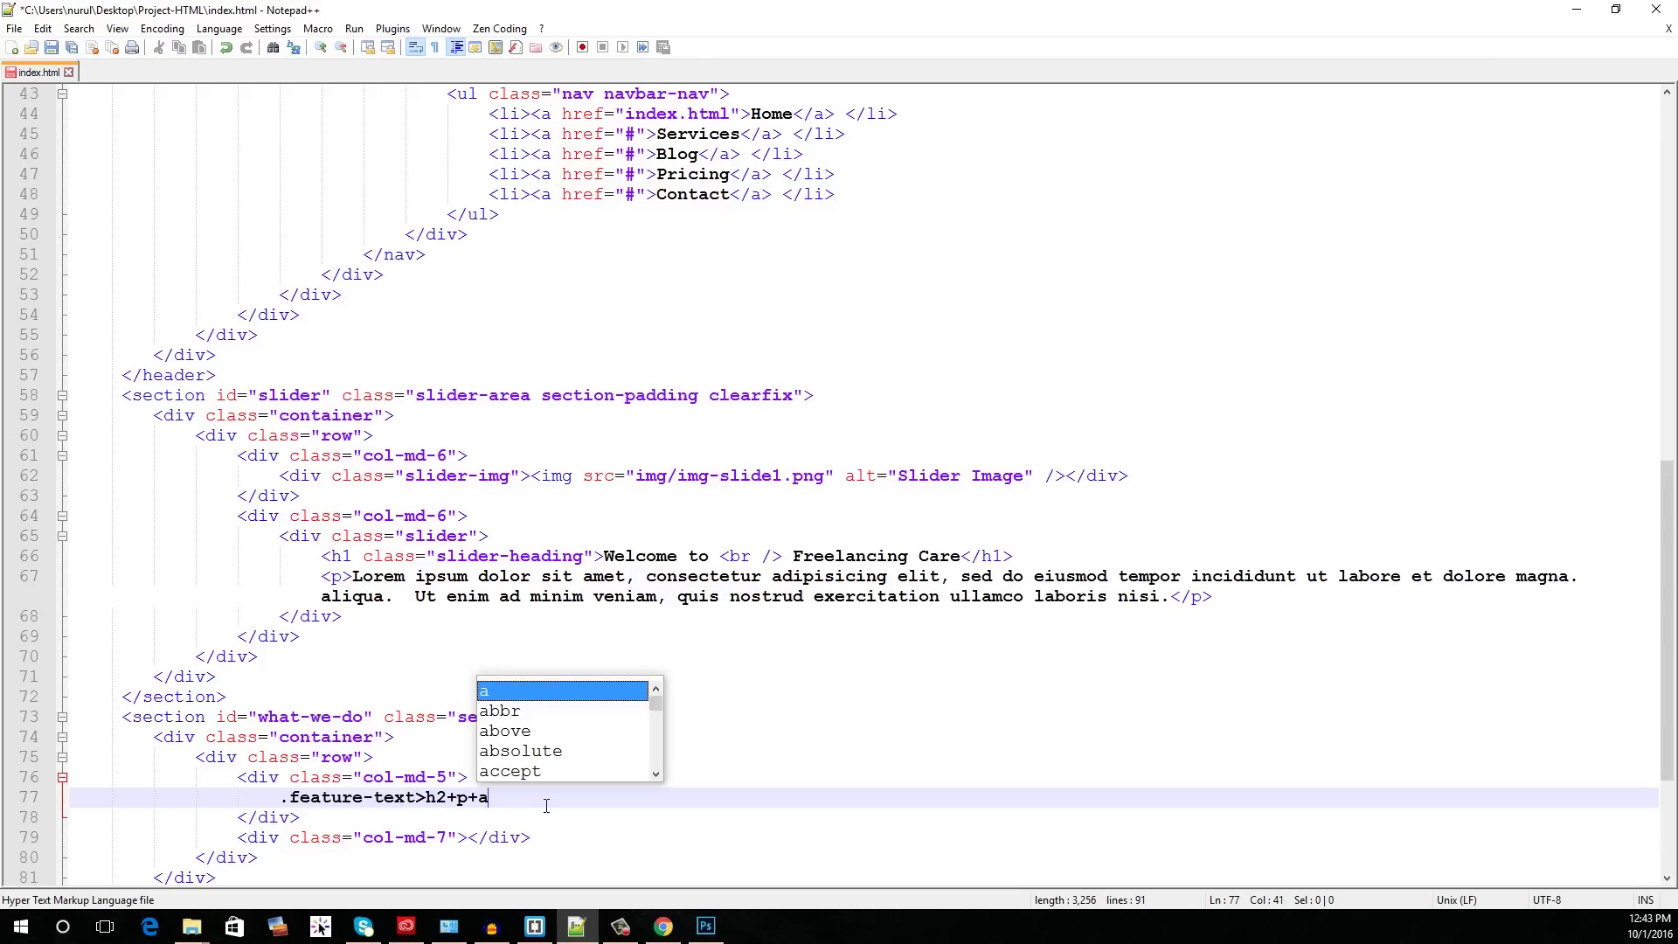
{"action": "type", "text": ".btn"}
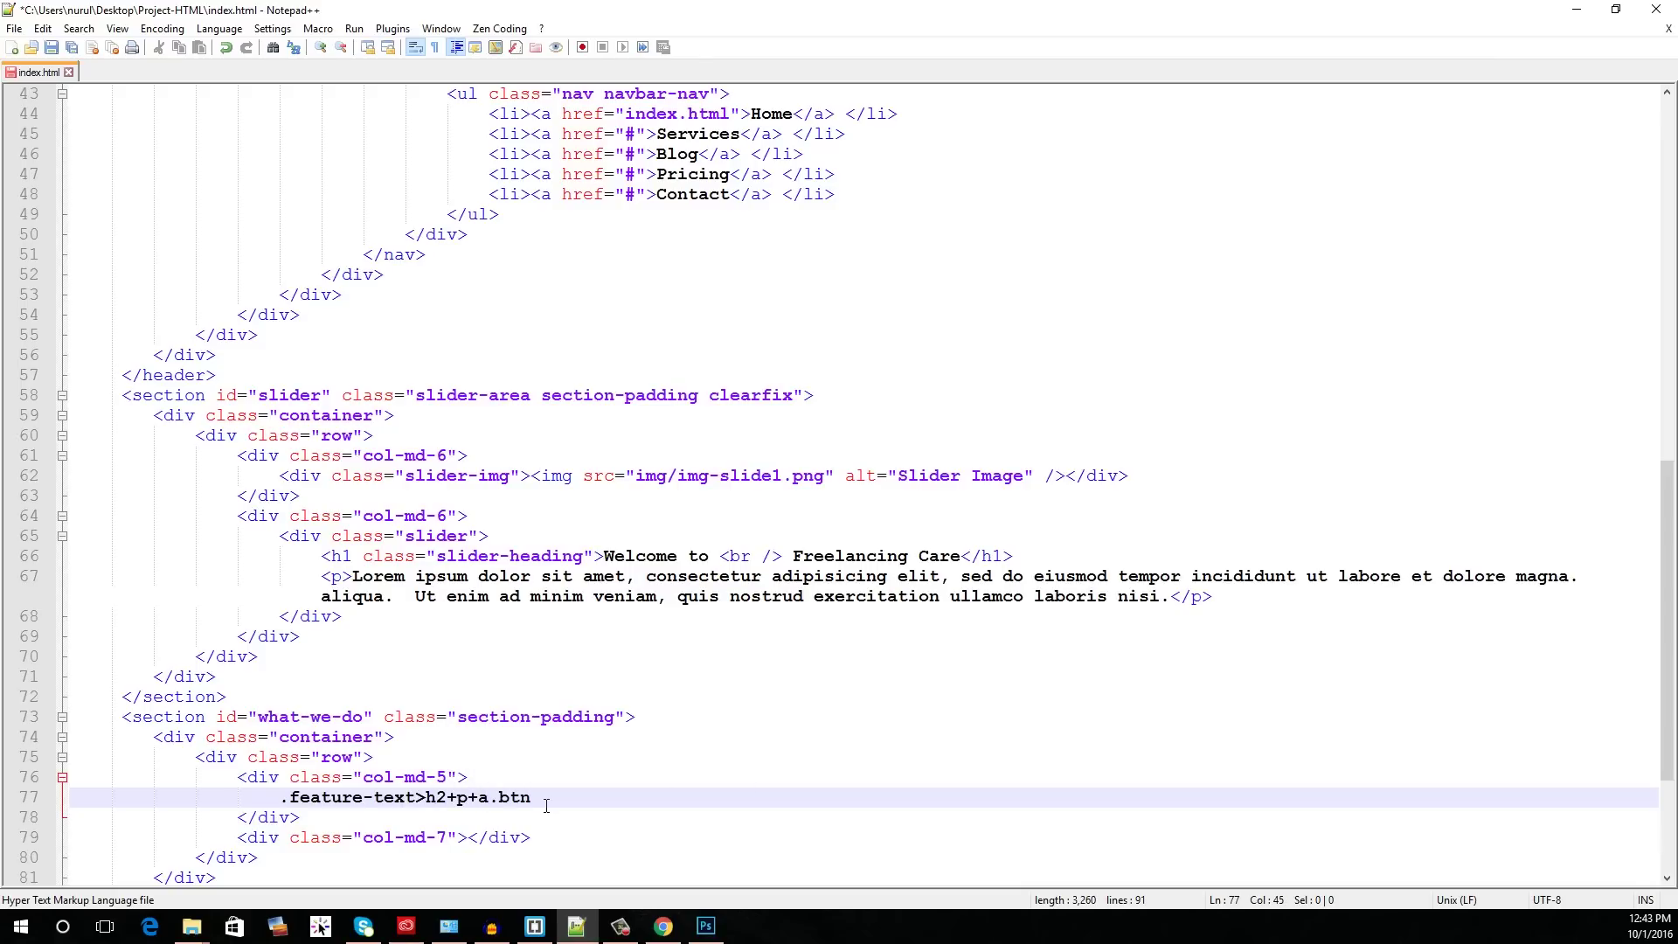
{"action": "key", "text": "ctrl+alt+Return"}
{"action": "type", "text": "What we do</h2>"}
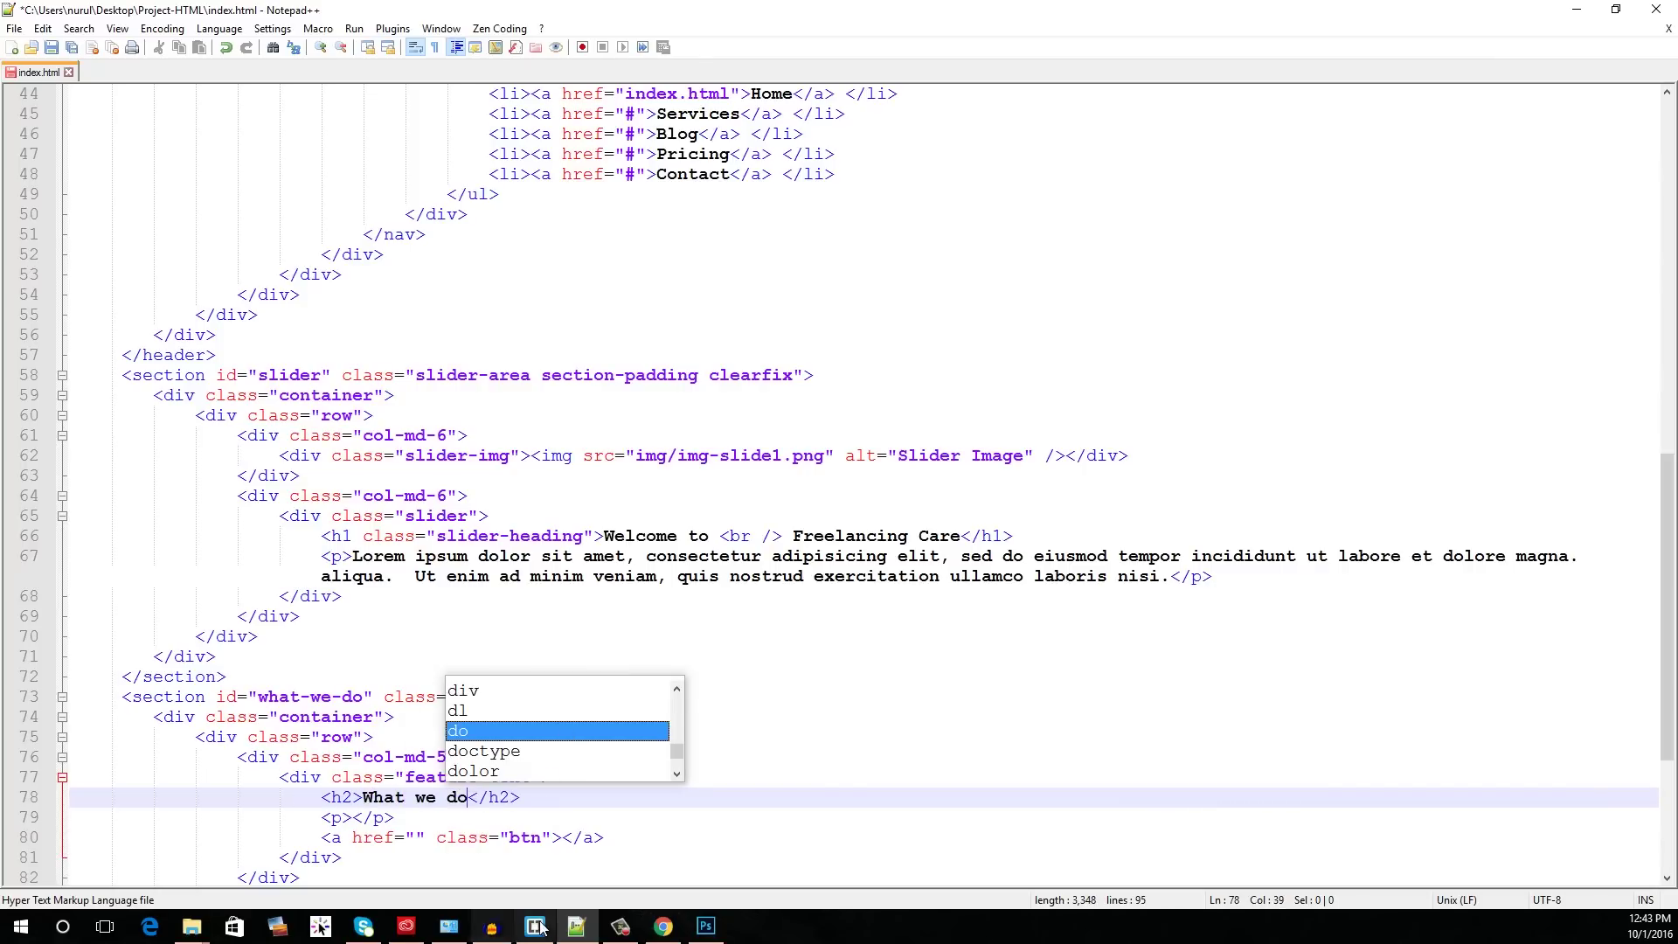
Step: Copy the What we do paragraph text from the Photoshop design and paste it into the feature-text paragraph in Notepad++
{"action": "left_click", "coordinate": [706, 926]}
{"action": "left_click", "coordinate": [17, 436]}
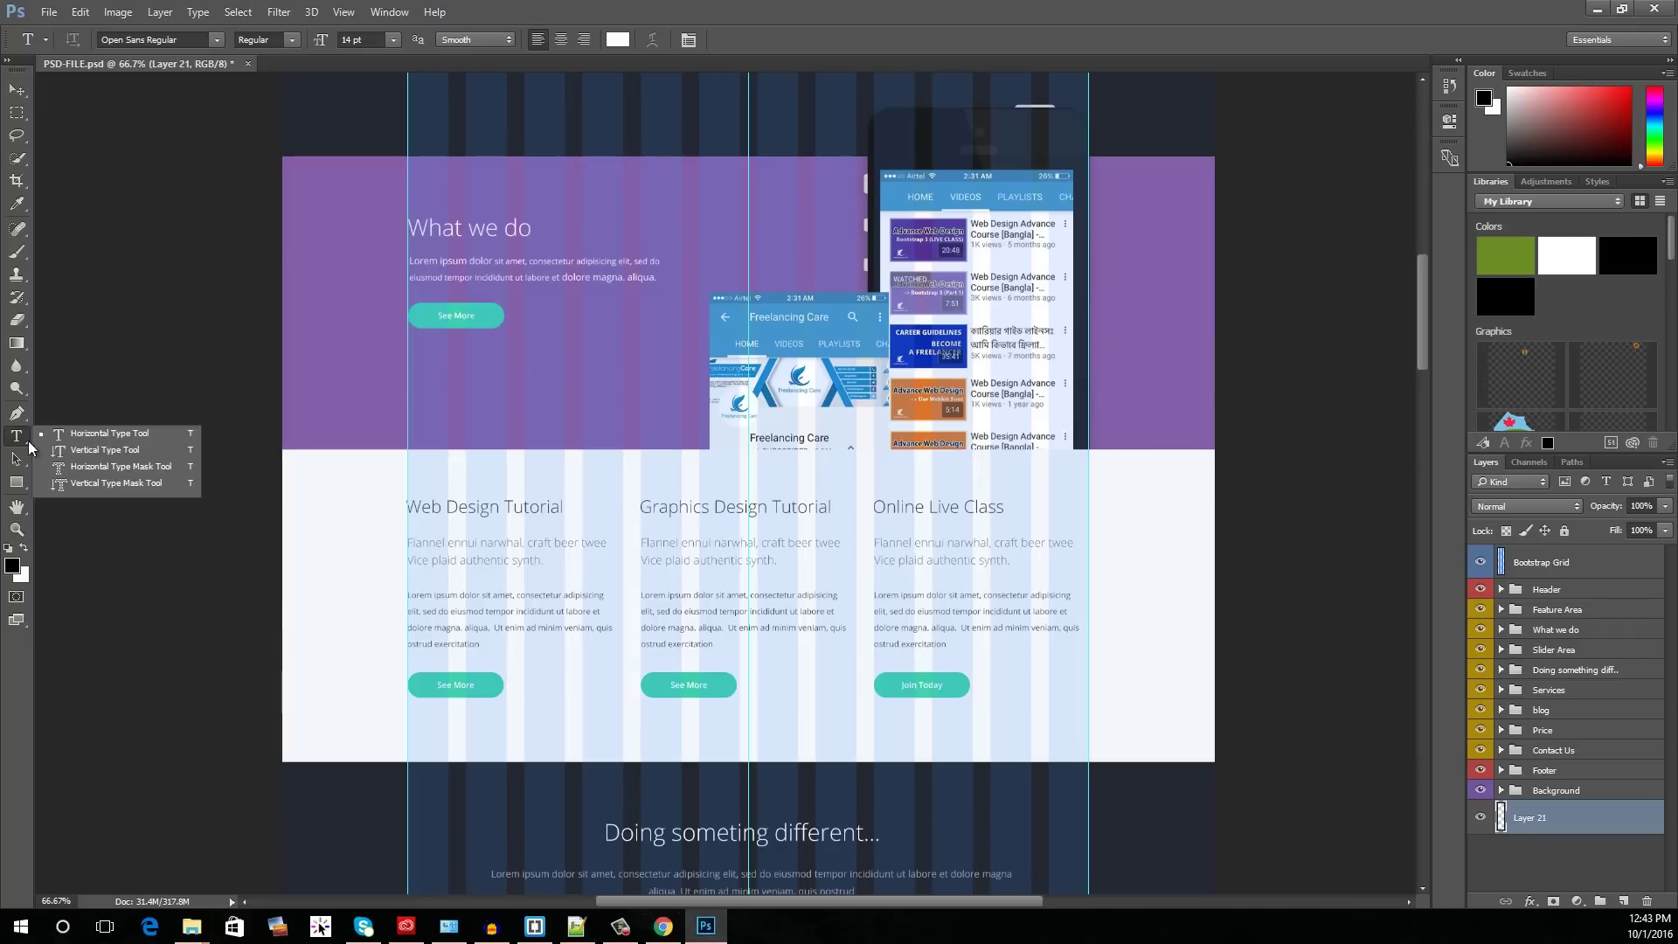
{"action": "left_click", "coordinate": [437, 546]}
{"action": "left_click", "coordinate": [17, 89]}
{"action": "left_click", "coordinate": [16, 437]}
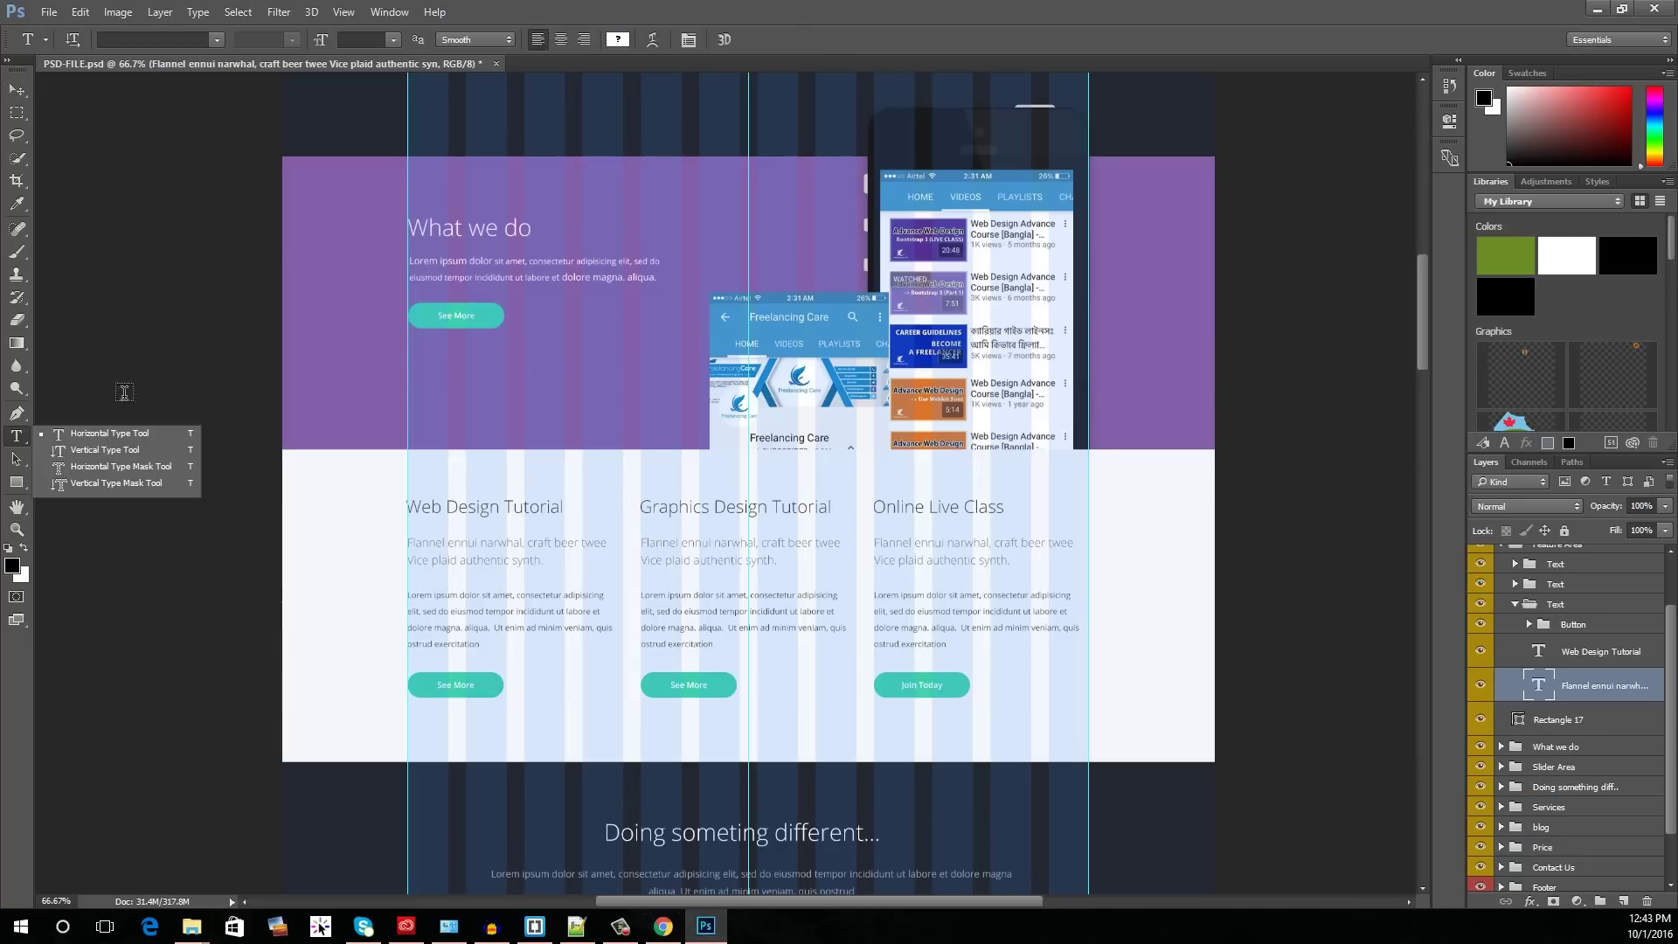
{"action": "left_click", "coordinate": [524, 269]}
{"action": "key", "text": "ctrl+a"}
{"action": "key", "text": "ctrl+c"}
{"action": "left_click", "coordinate": [576, 926]}
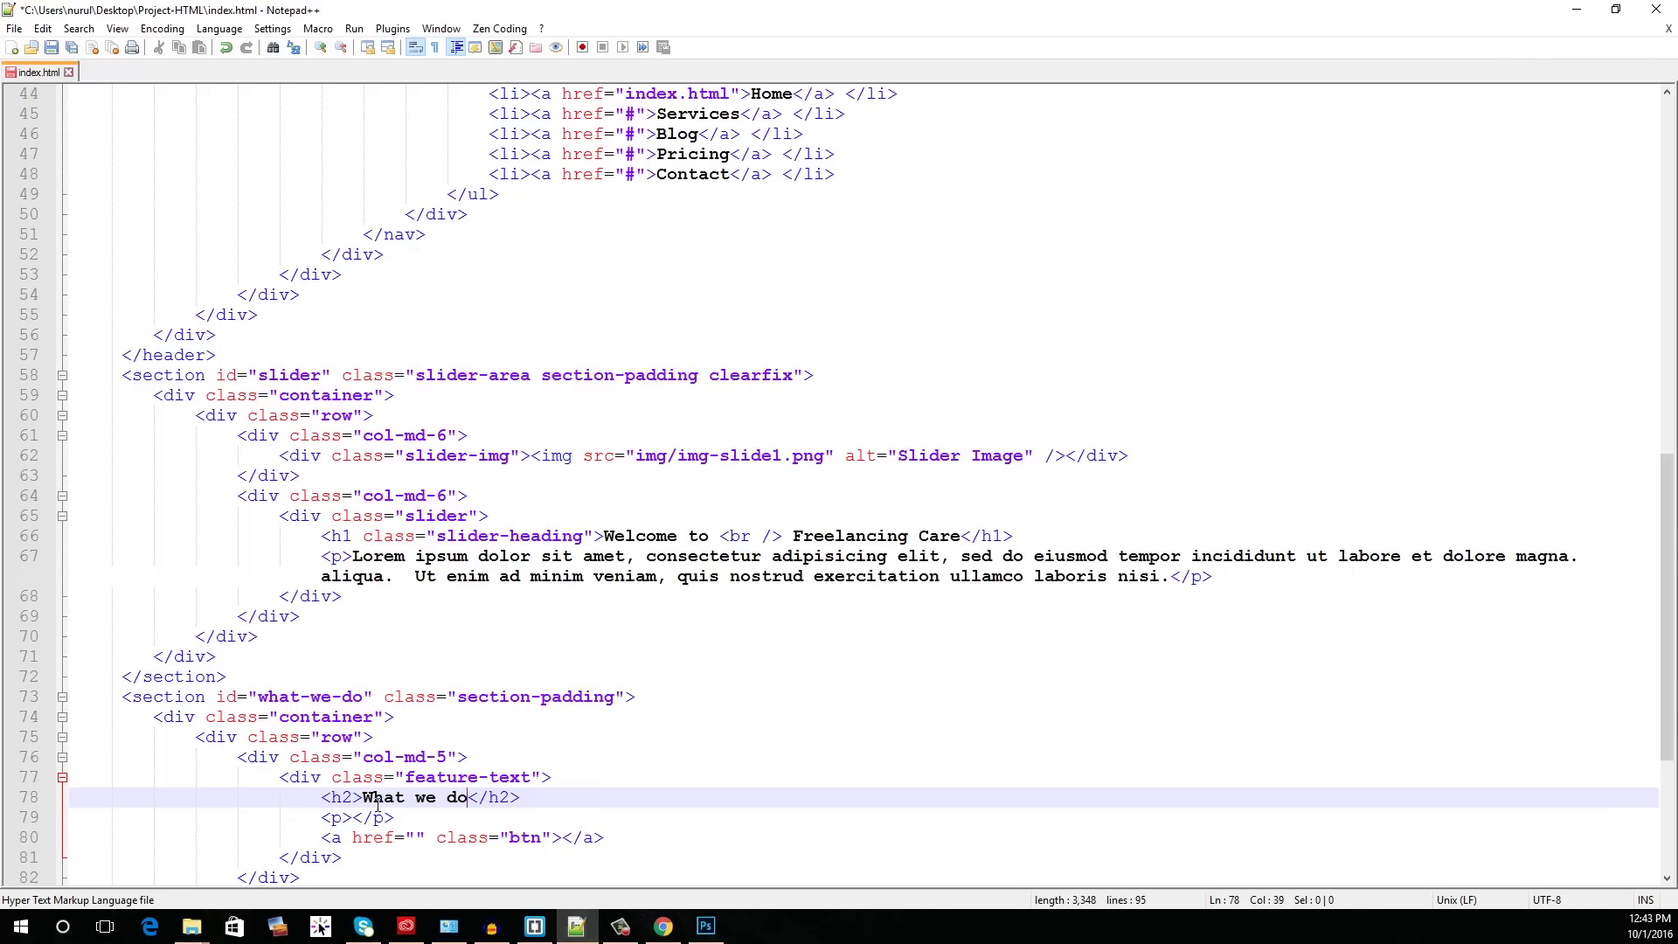
{"action": "left_click", "coordinate": [353, 817]}
{"action": "key", "text": "ctrl+v"}
Step: Set the btn link's href to "#" and its text to "See More"
{"action": "left_click", "coordinate": [415, 858]}
{"action": "type", "text": "#"}
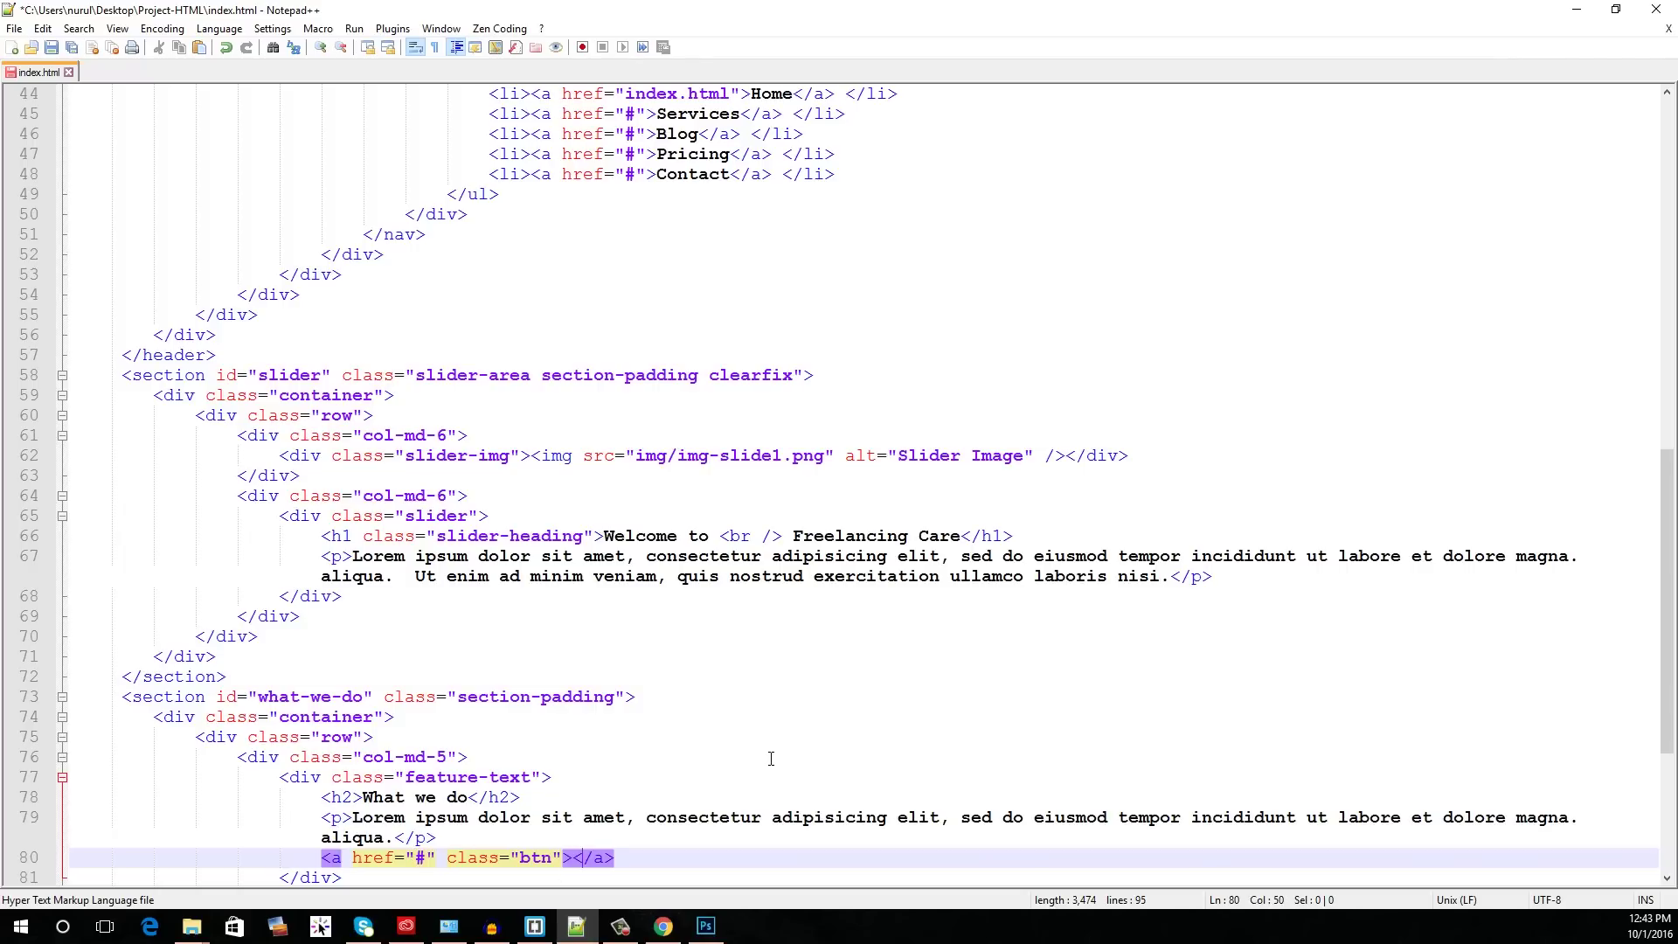
{"action": "type", "text": "See More"}
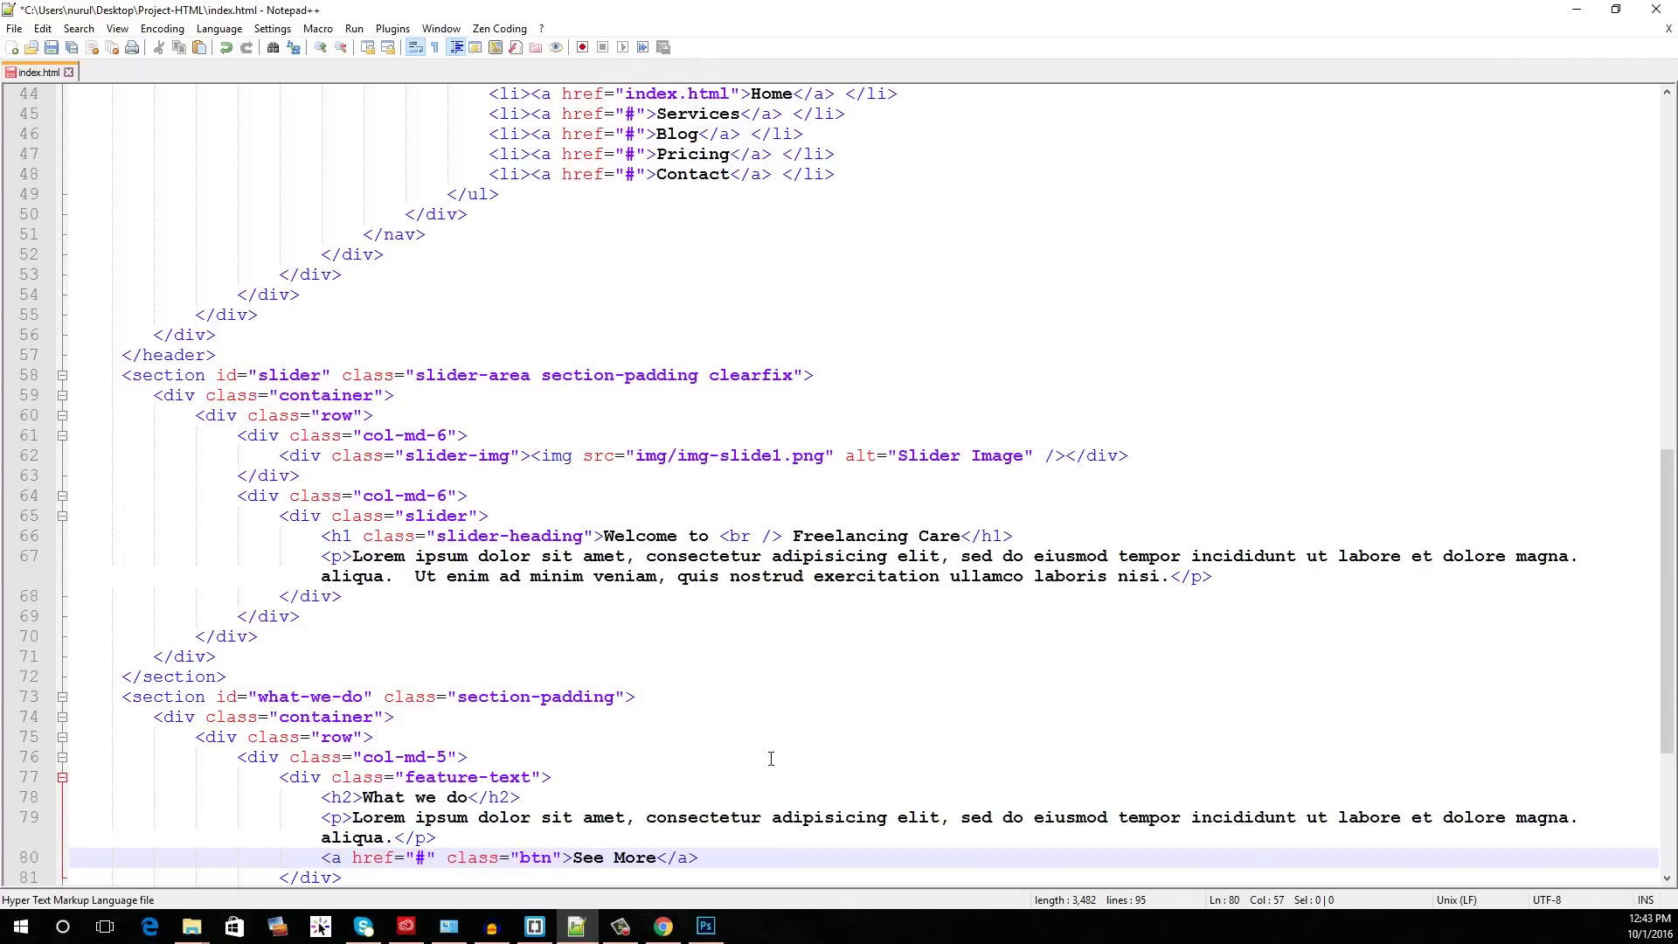
Step: Inside the col-md-7 column, generate a mobile-image div containing an img from the Zen Coding abbreviation .mobile-image>img
{"action": "scroll", "coordinate": [771, 758], "scroll_direction": "down", "scroll_amount": 5}
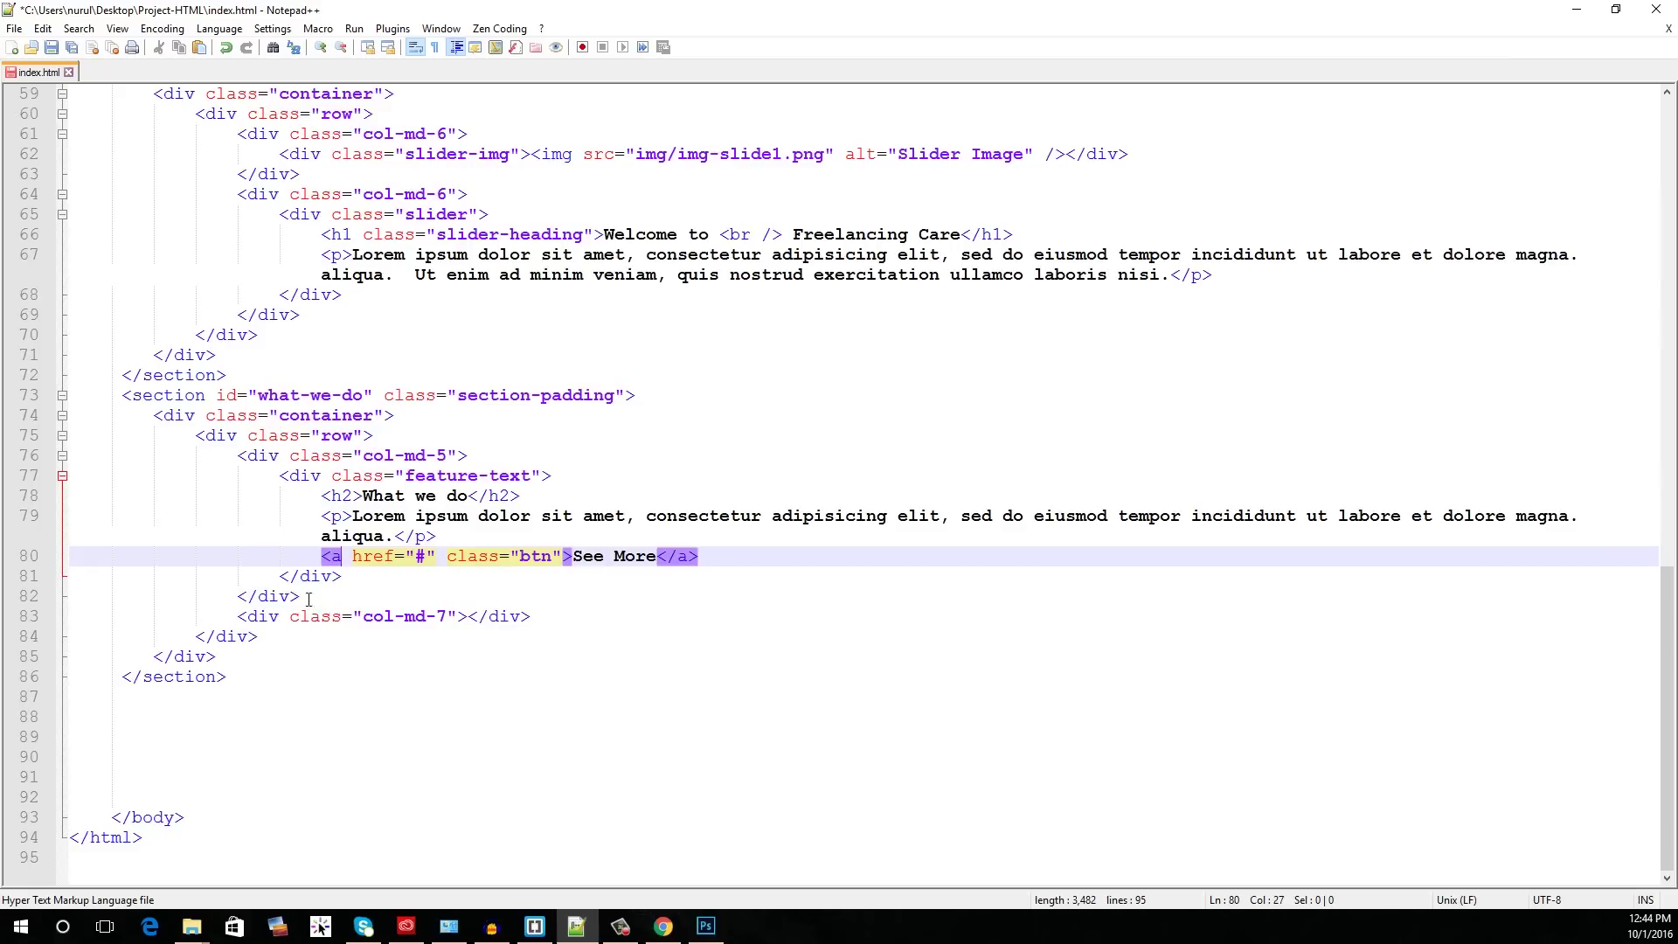
{"action": "left_click", "coordinate": [293, 596]}
{"action": "left_click", "coordinate": [185, 677]}
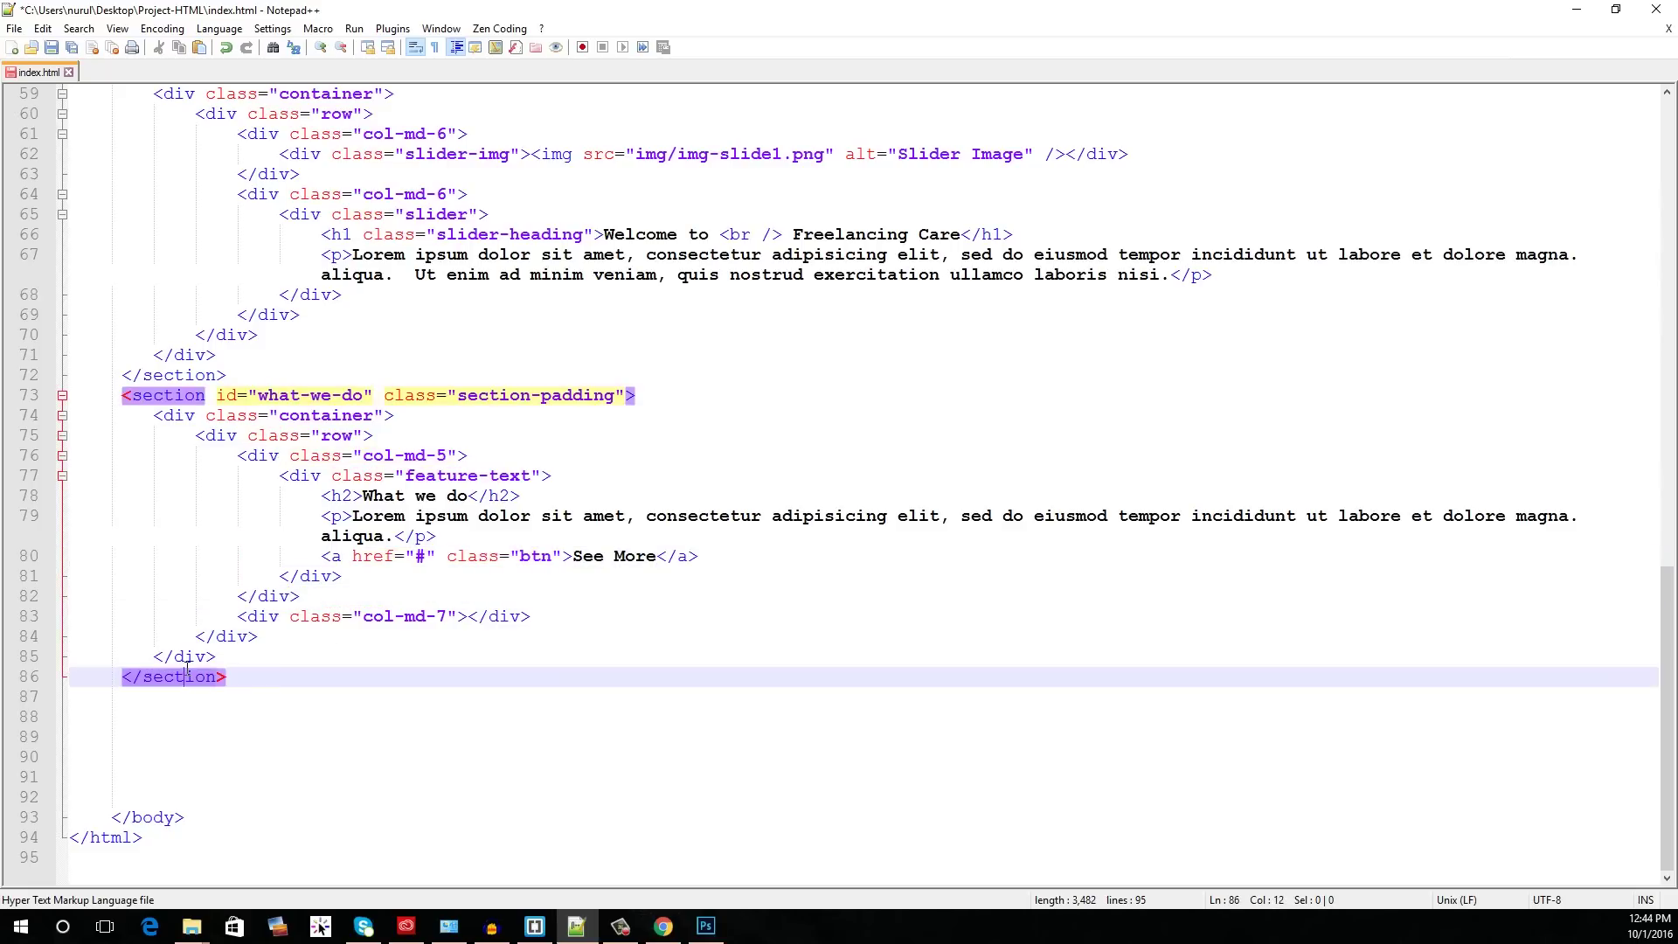
{"action": "left_click", "coordinate": [470, 616]}
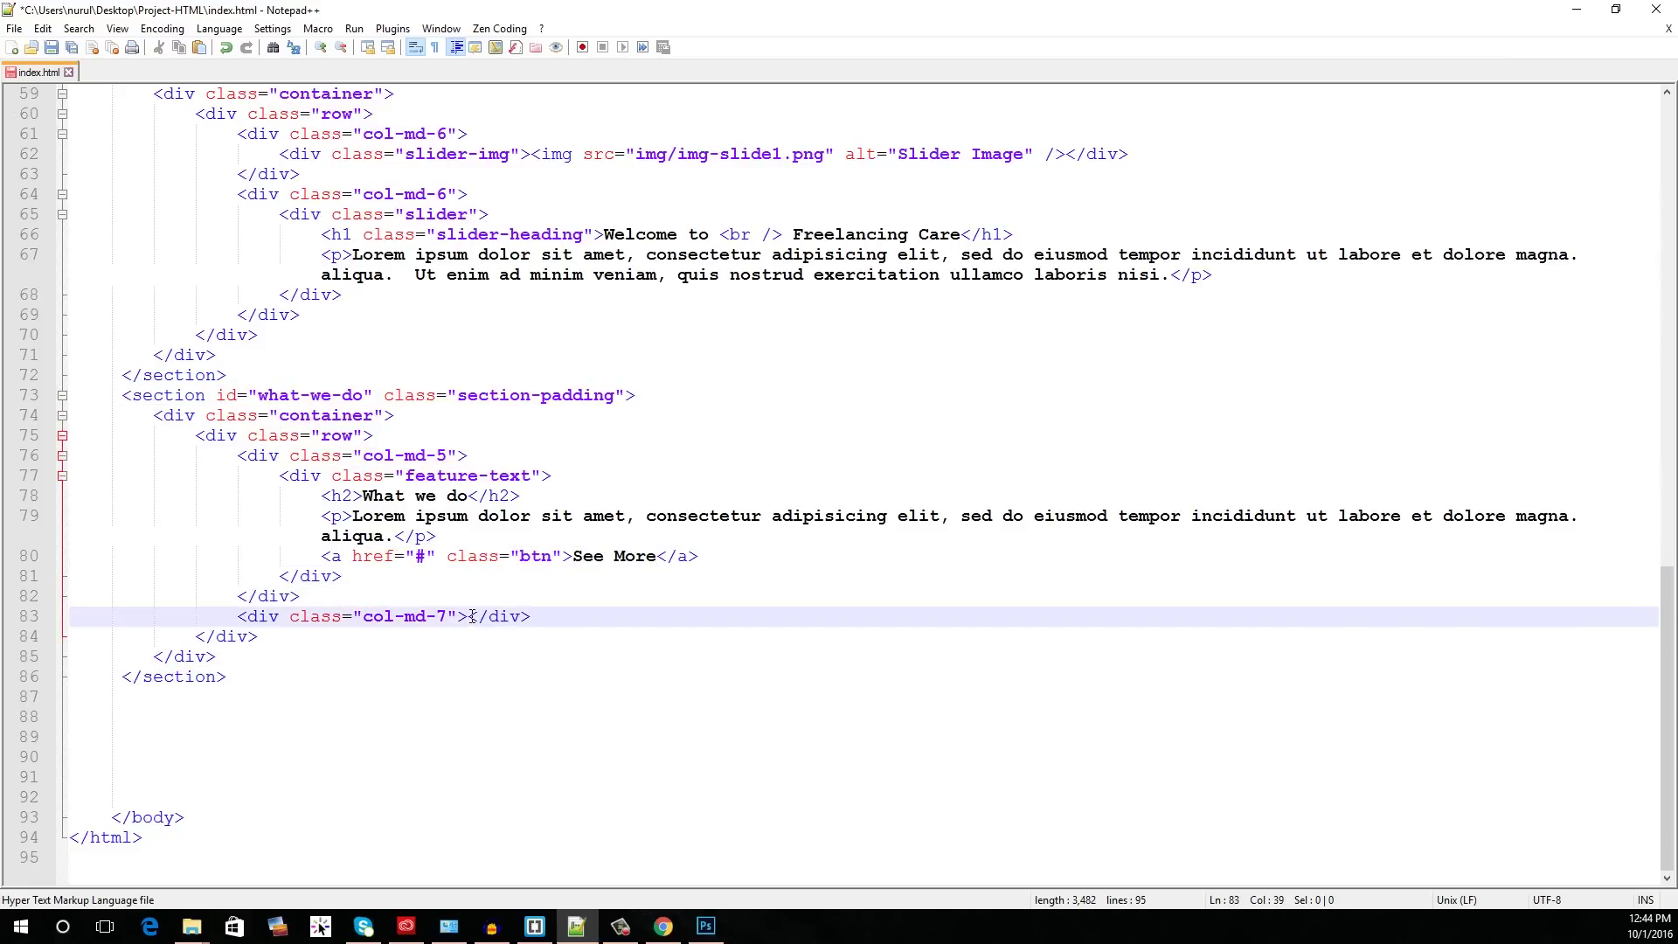
{"action": "key", "text": "Return"}
{"action": "key", "text": "Return"}
{"action": "key", "text": "Up"}
{"action": "key", "text": "Tab"}
{"action": "type", "text": ".mobile-"}
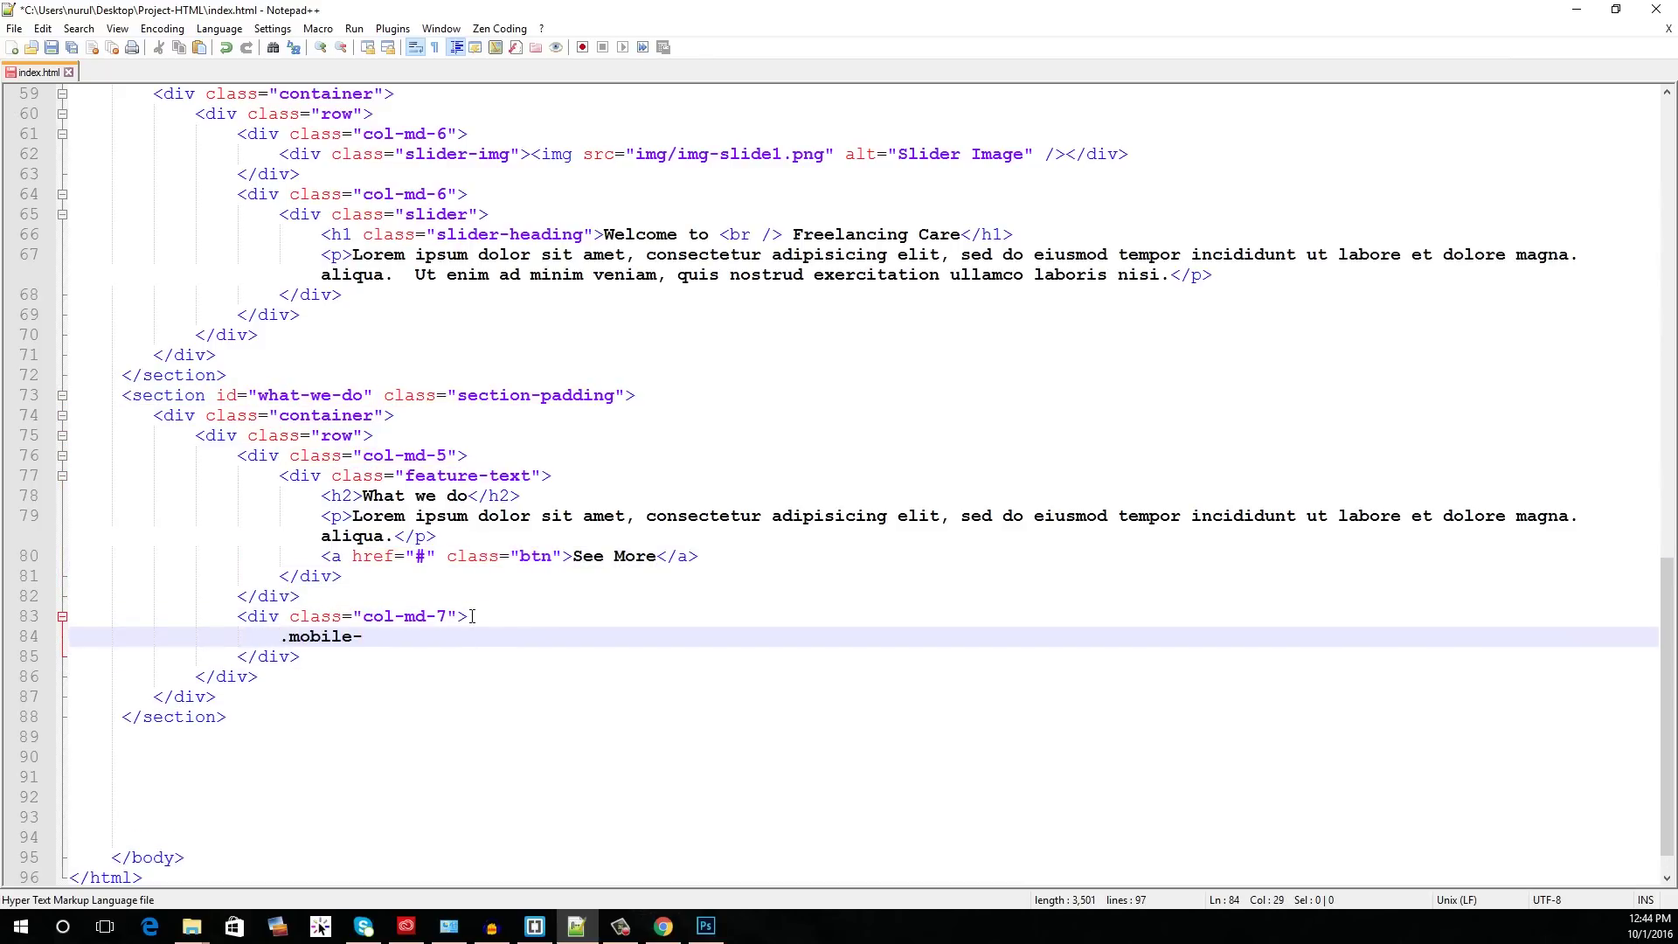
{"action": "type", "text": "image>img"}
{"action": "key", "text": "ctrl+alt+Return"}
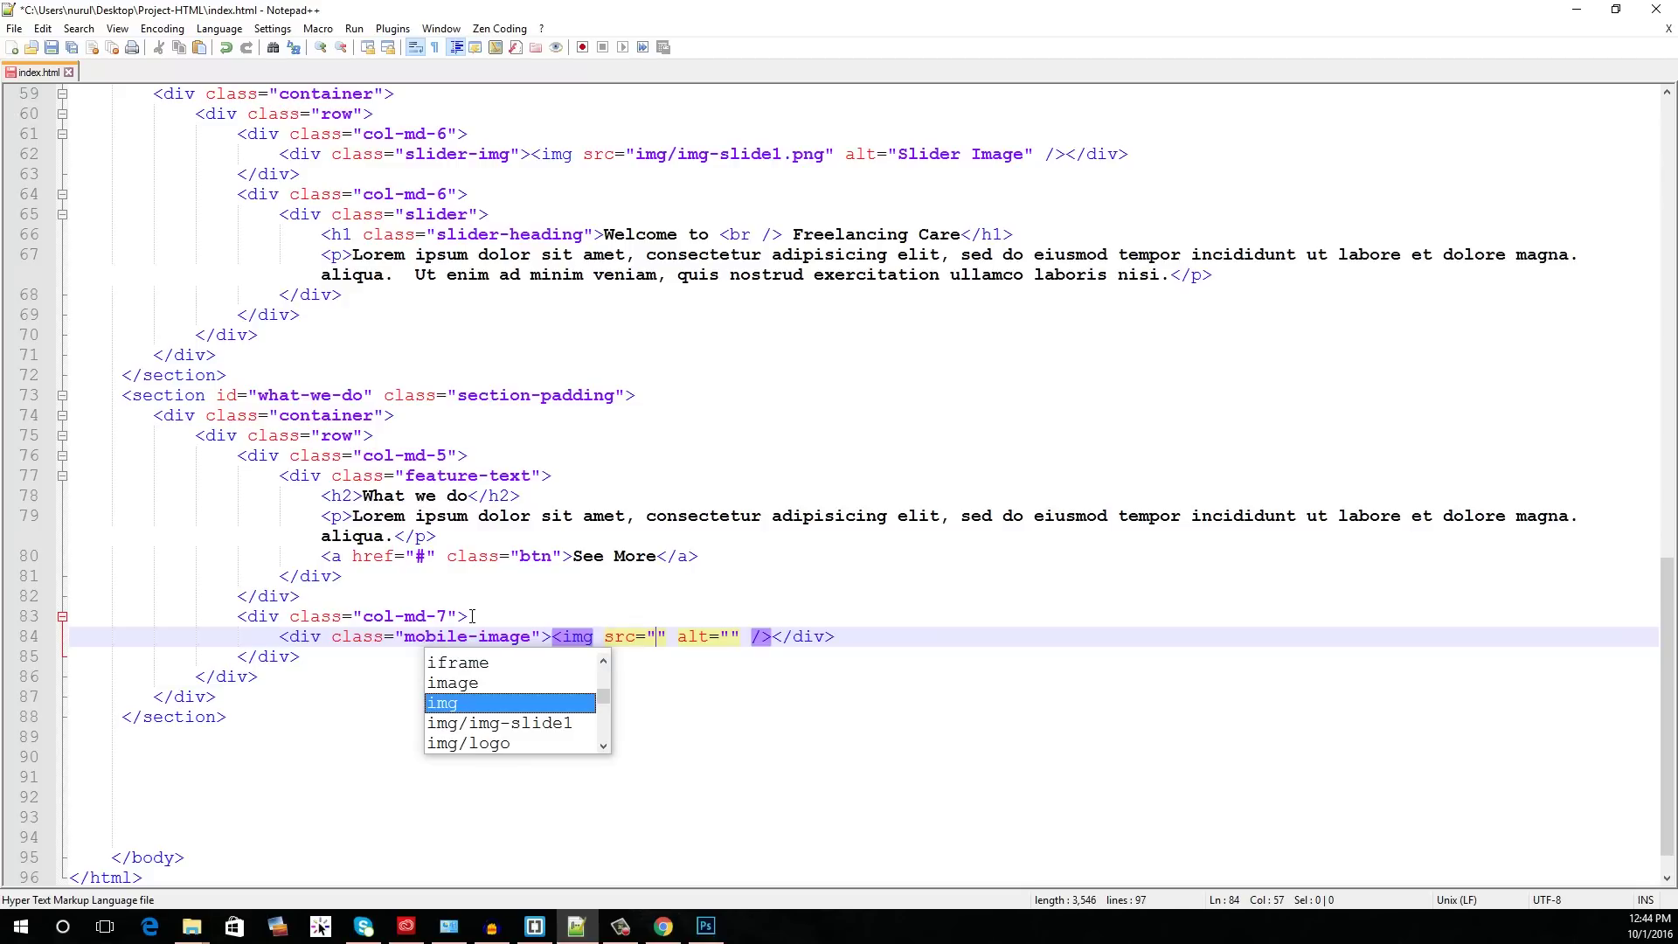
Step: Set the mobile-image picture's source to img/mobile.png and its alt text to "Mobile Screenshots"
{"action": "type", "text": "img/mobile.png"}
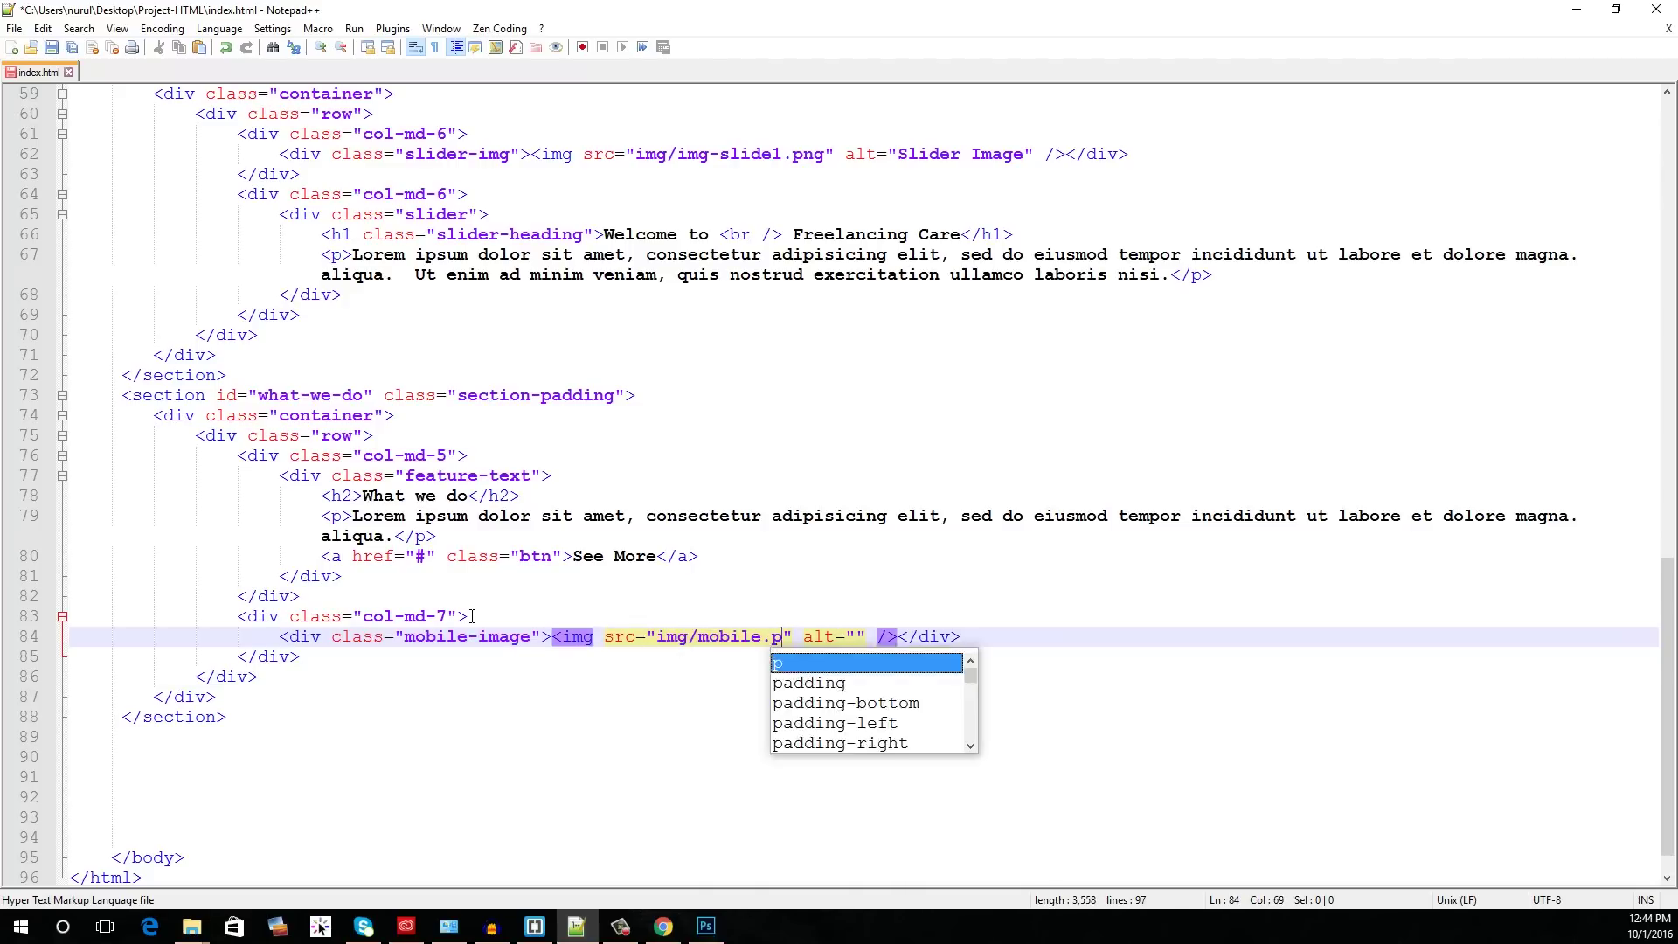
{"action": "left_click", "coordinate": [876, 636]}
{"action": "type", "text": "Mobile Screenshot"}
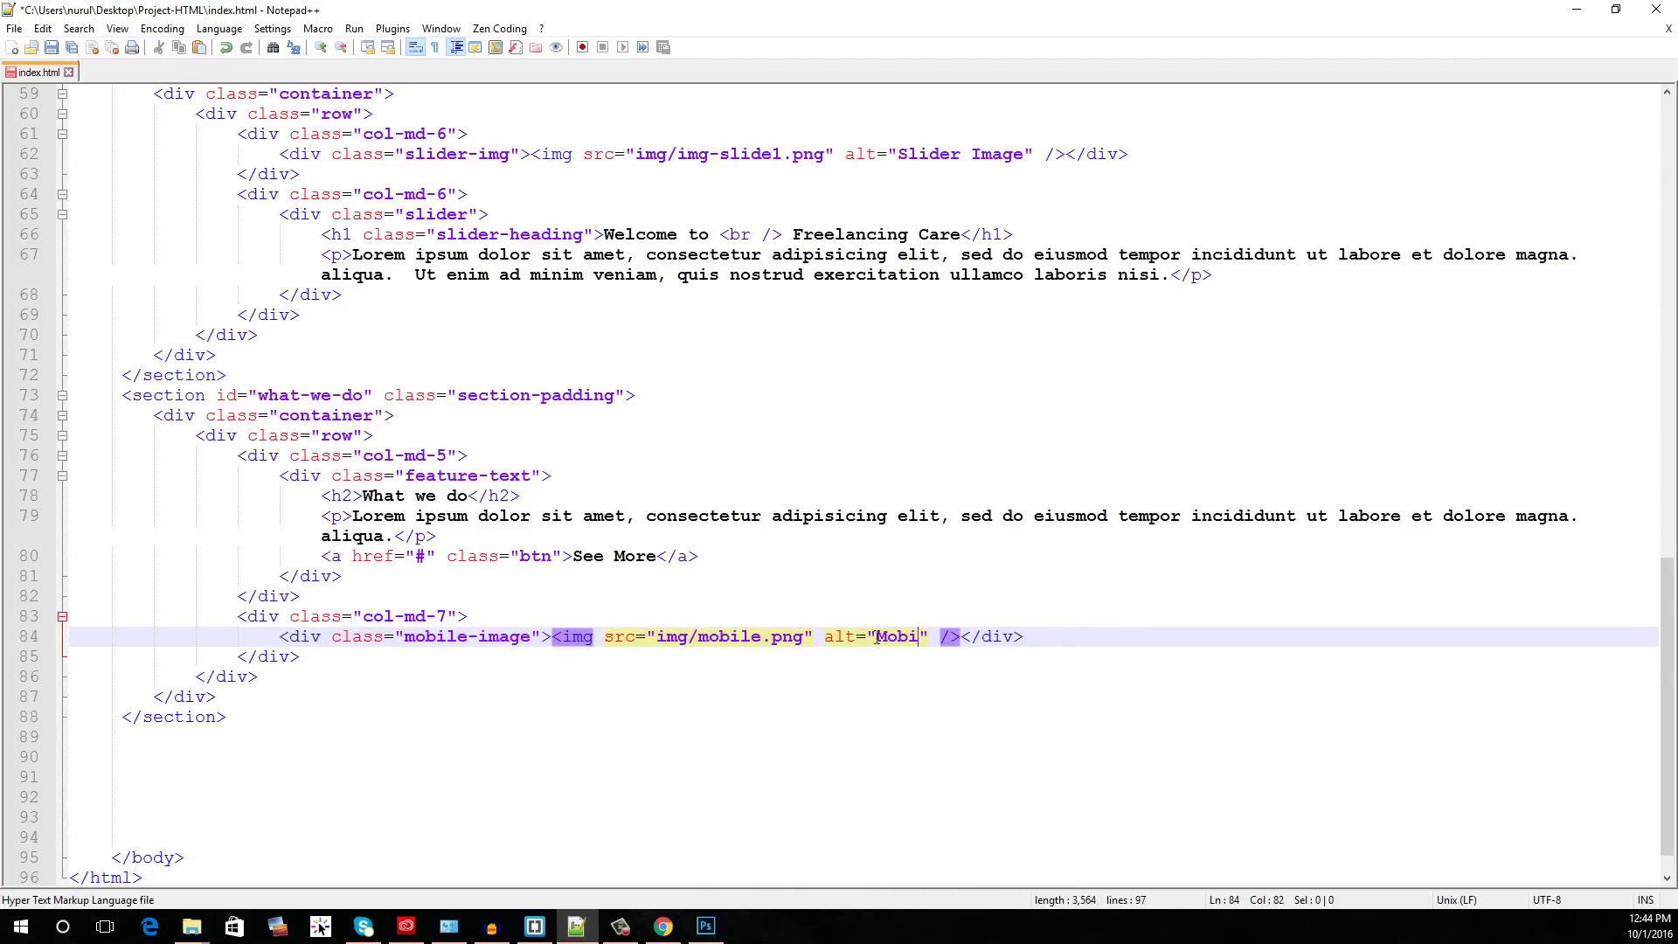
{"action": "type", "text": "s"}
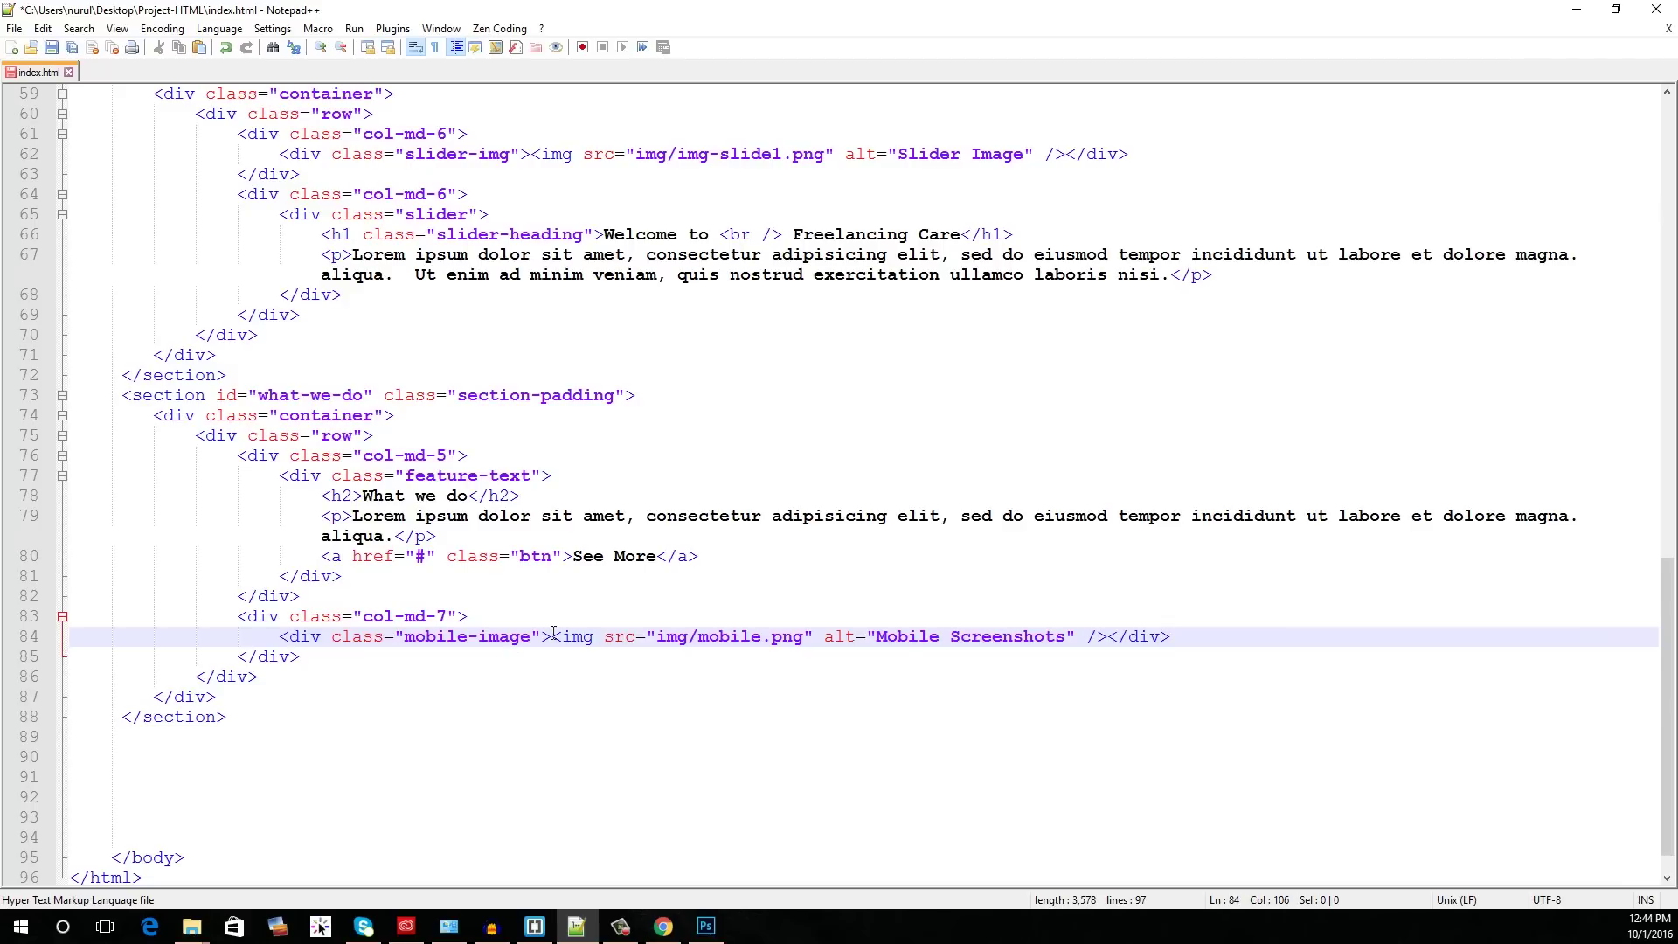
Step: Put the img tag on its own indented line inside the mobile-image div, with the closing div tag aligned below
{"action": "left_click", "coordinate": [307, 618]}
{"action": "left_click", "coordinate": [552, 639]}
{"action": "key", "text": "Return"}
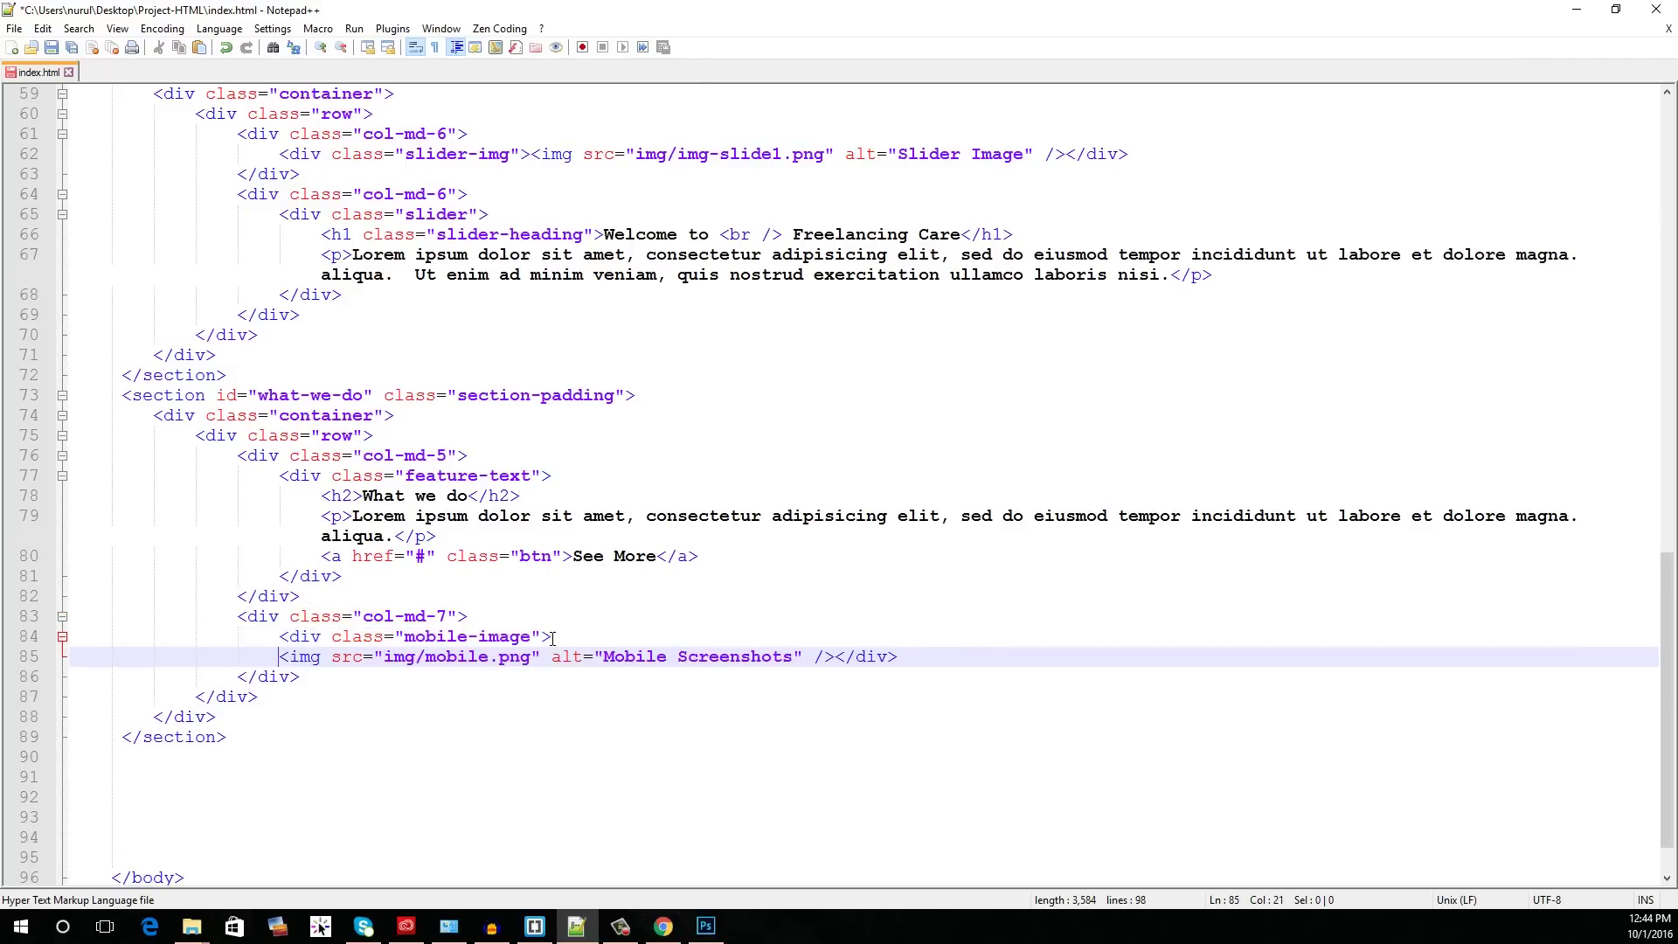
{"action": "key", "text": "Tab"}
{"action": "left_click", "coordinate": [883, 652]}
{"action": "key", "text": "Return"}
{"action": "key", "text": "BackSpace"}
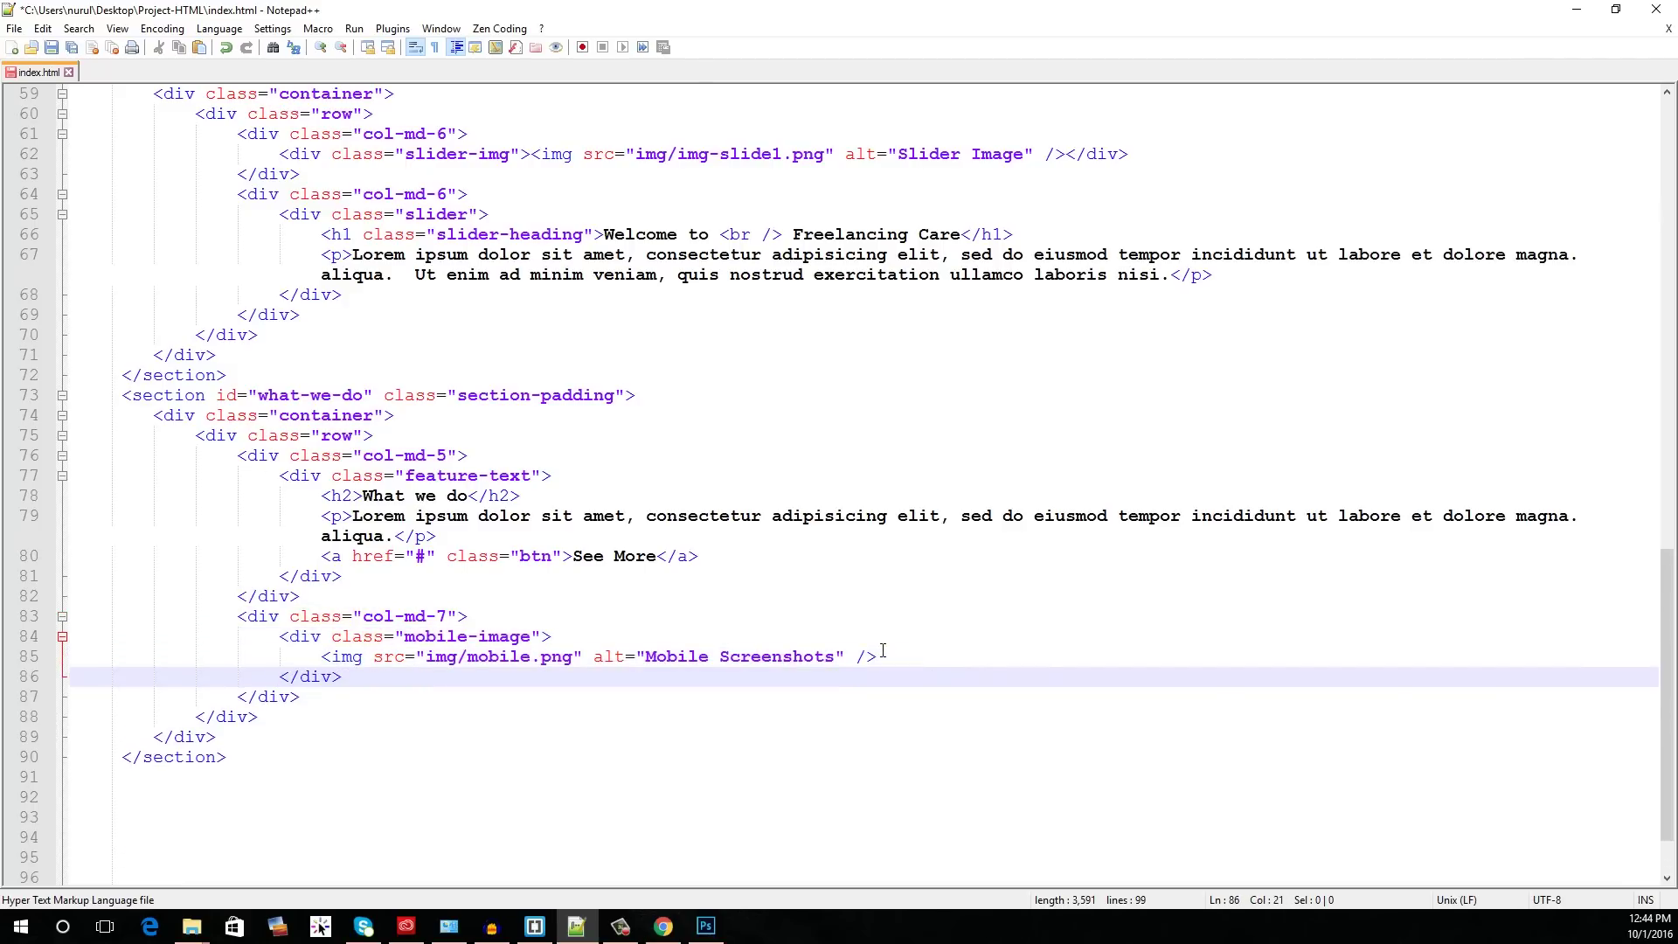
Step: Switch to Photoshop and compare the header, slider and What we do areas of the design with the markup
{"action": "left_click", "coordinate": [248, 395]}
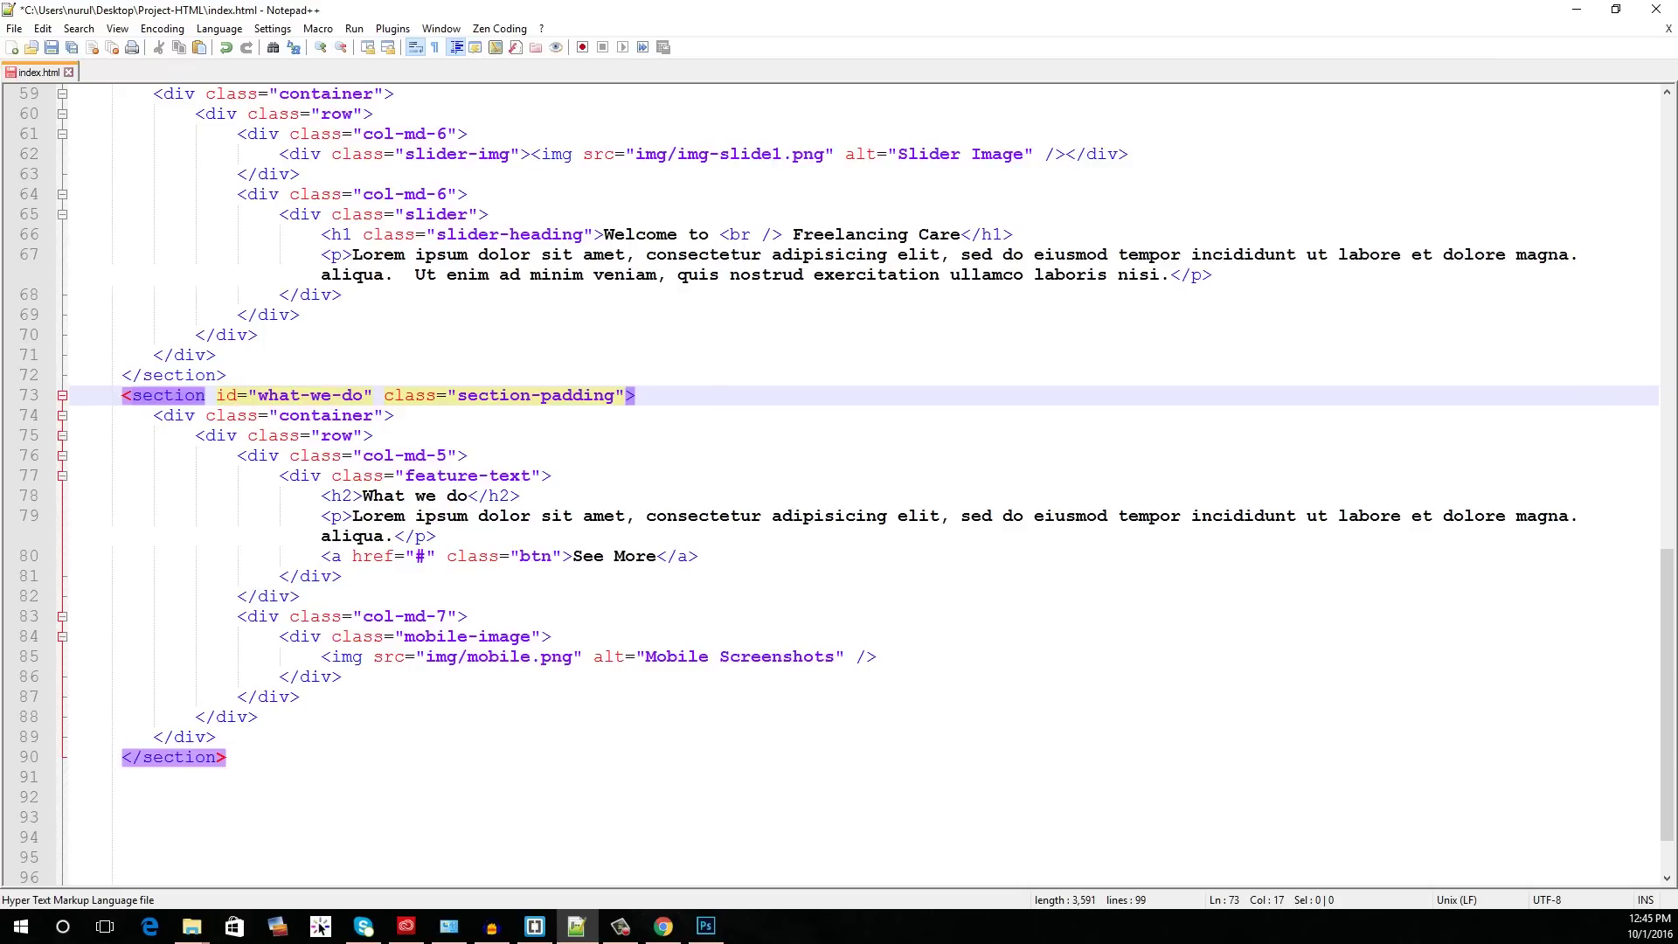
{"action": "left_click", "coordinate": [706, 927]}
{"action": "scroll", "coordinate": [577, 325], "scroll_direction": "up", "scroll_amount": 5}
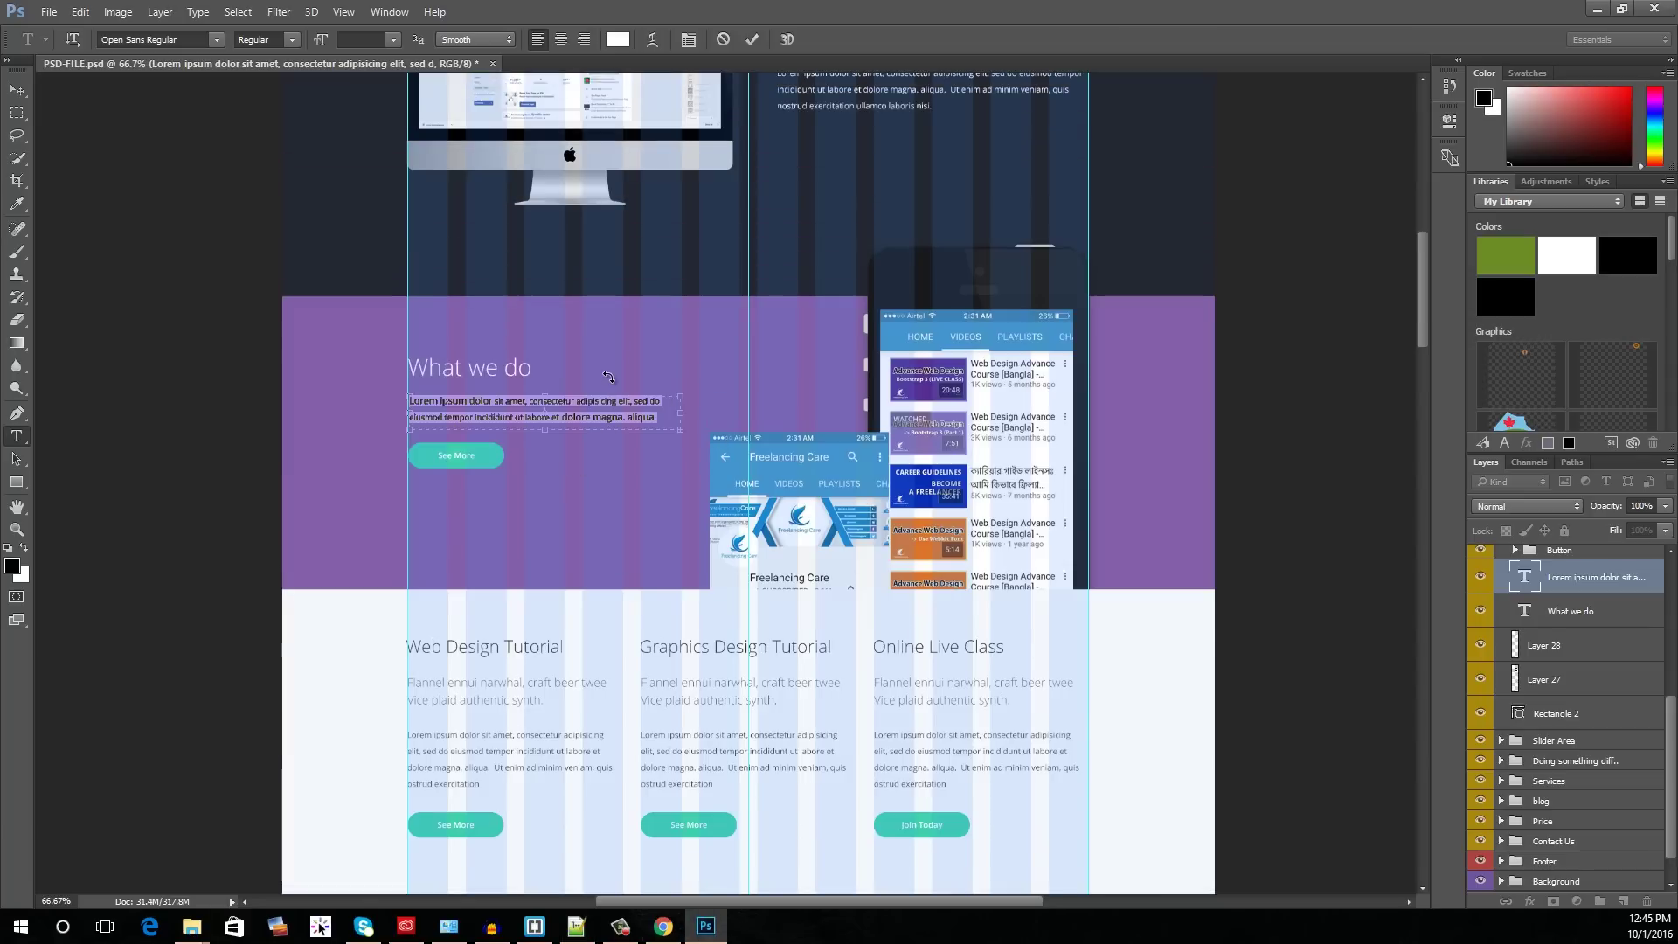
{"action": "scroll", "coordinate": [612, 384], "scroll_direction": "up", "scroll_amount": 6}
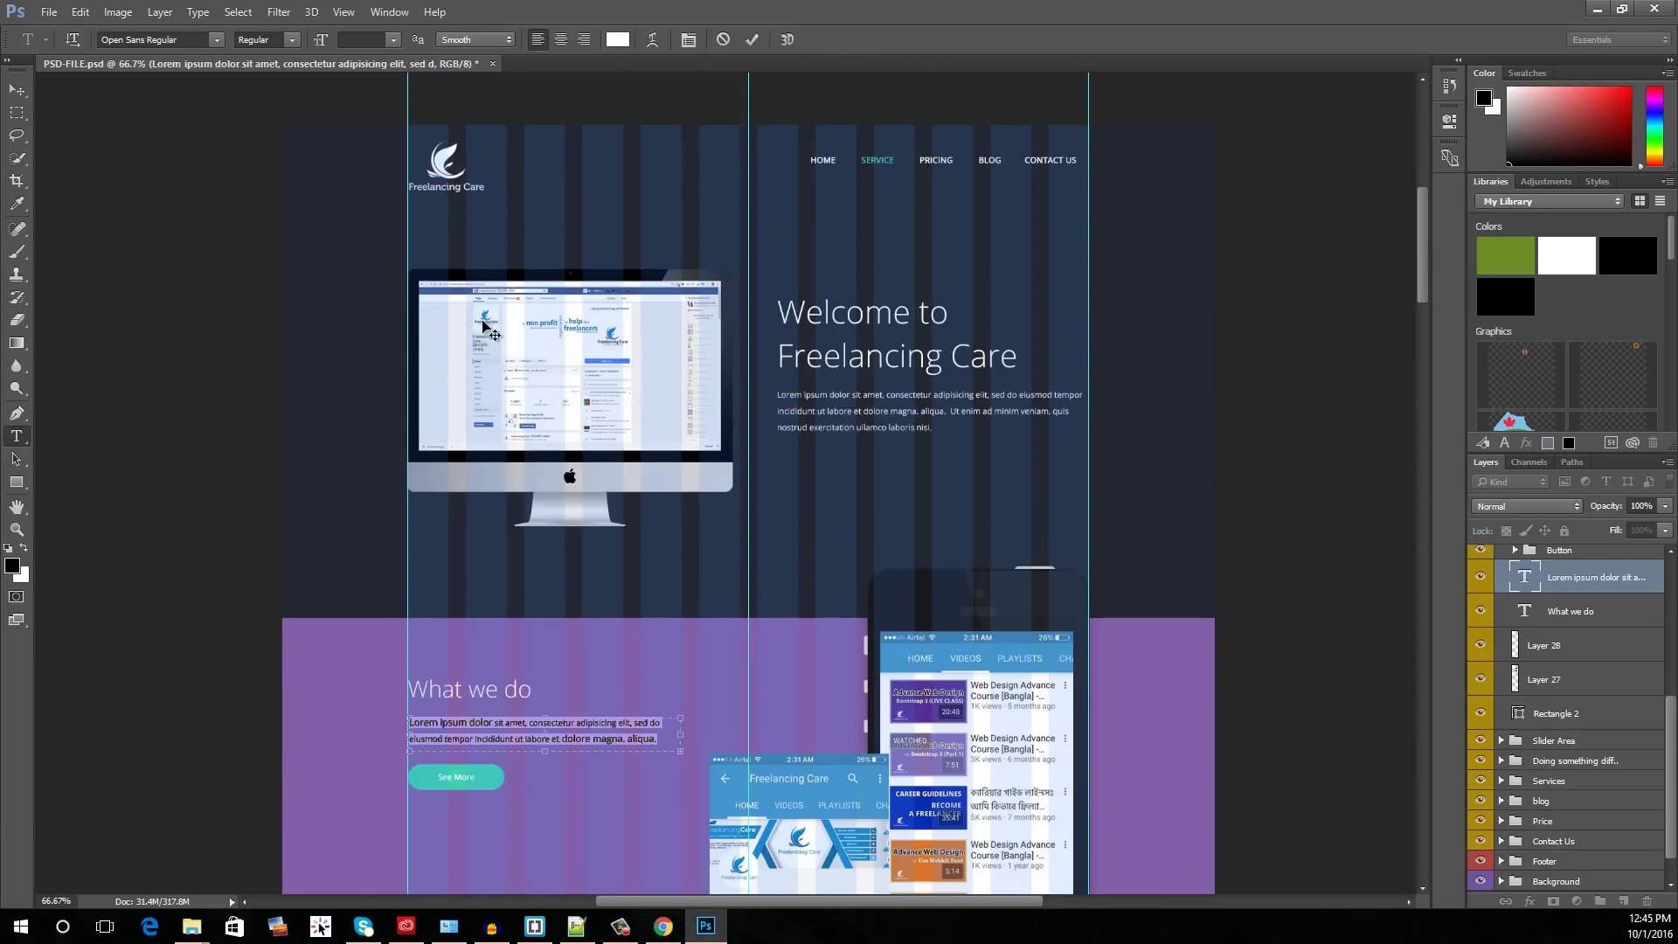